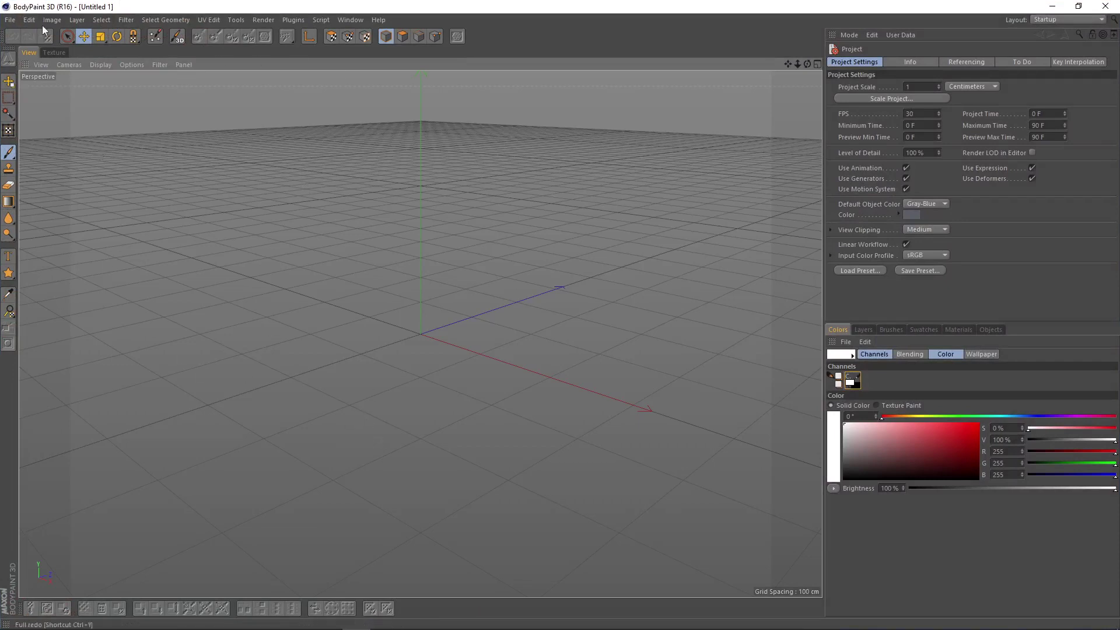
{"action": "middle_click", "coordinate": [458, 222]}
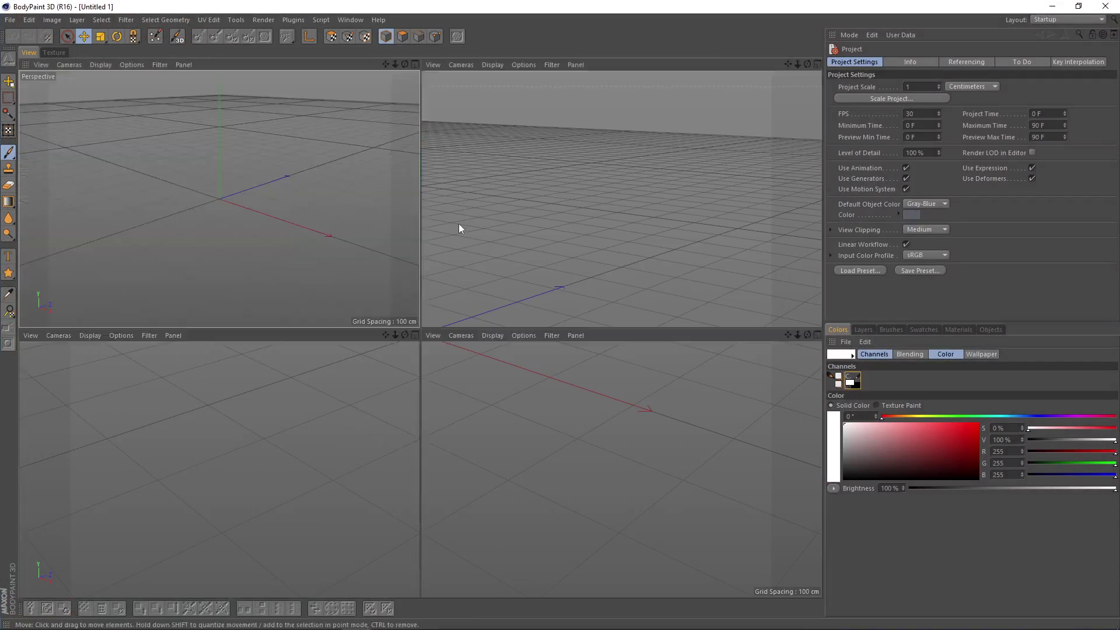
{"action": "left_click", "coordinate": [415, 65]}
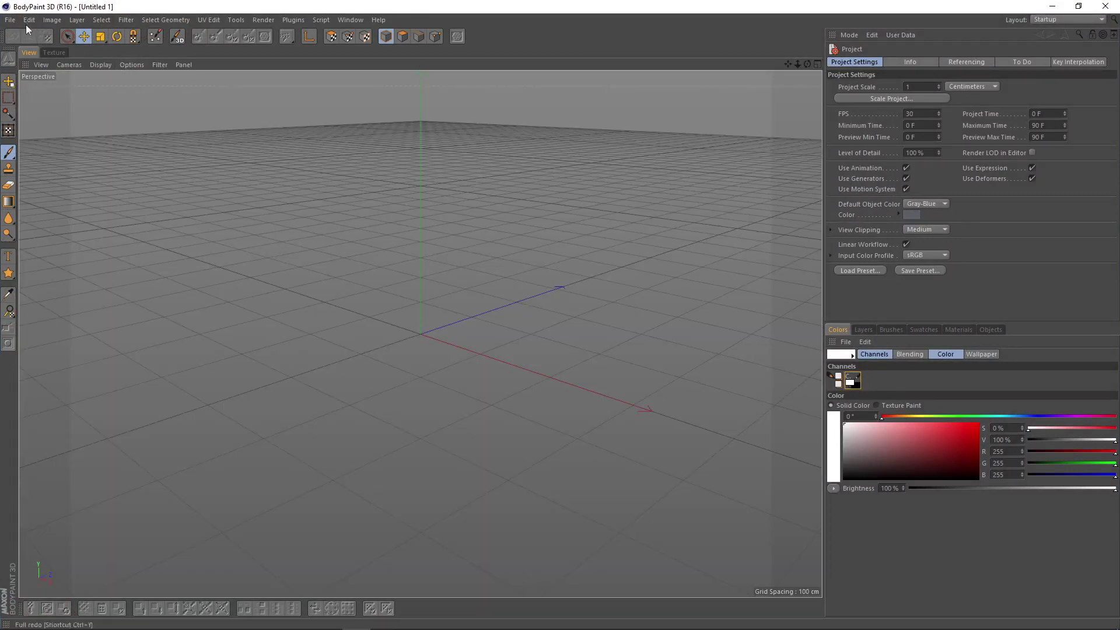
{"action": "left_click", "coordinate": [10, 19]}
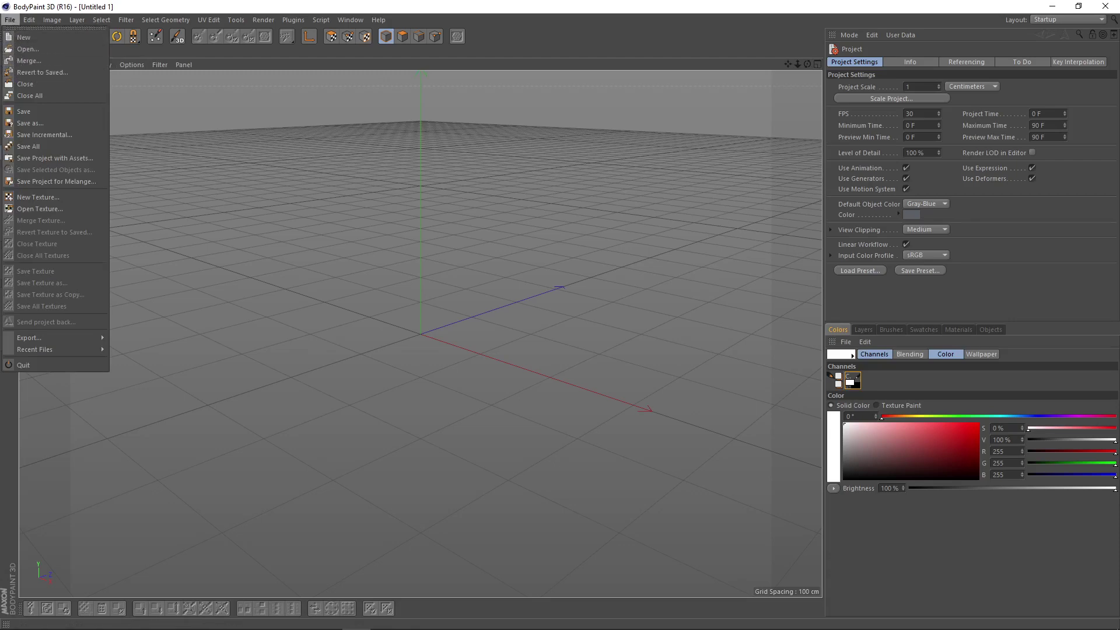
- Switch to 3ds Max and examine the file types offered for exporting the Quai_Vat_01 model, leaving without exporting
{"action": "mouse_move", "coordinate": [328, 629]}
{"action": "left_click", "coordinate": [384, 618]}
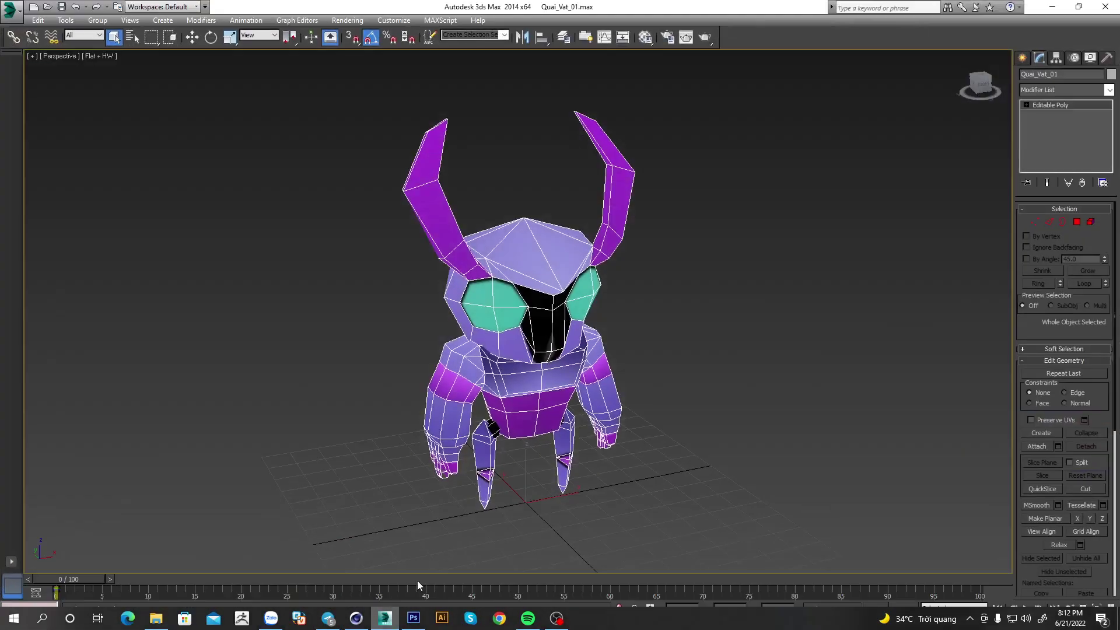
{"action": "left_click", "coordinate": [17, 13]}
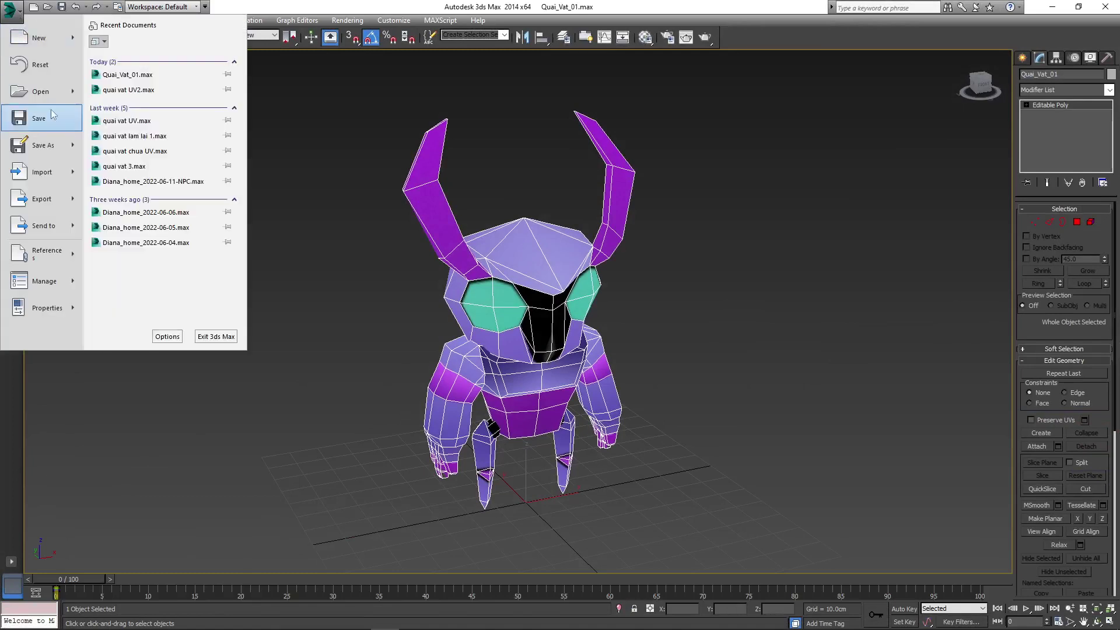
{"action": "mouse_move", "coordinate": [76, 209]}
{"action": "left_click", "coordinate": [130, 65]}
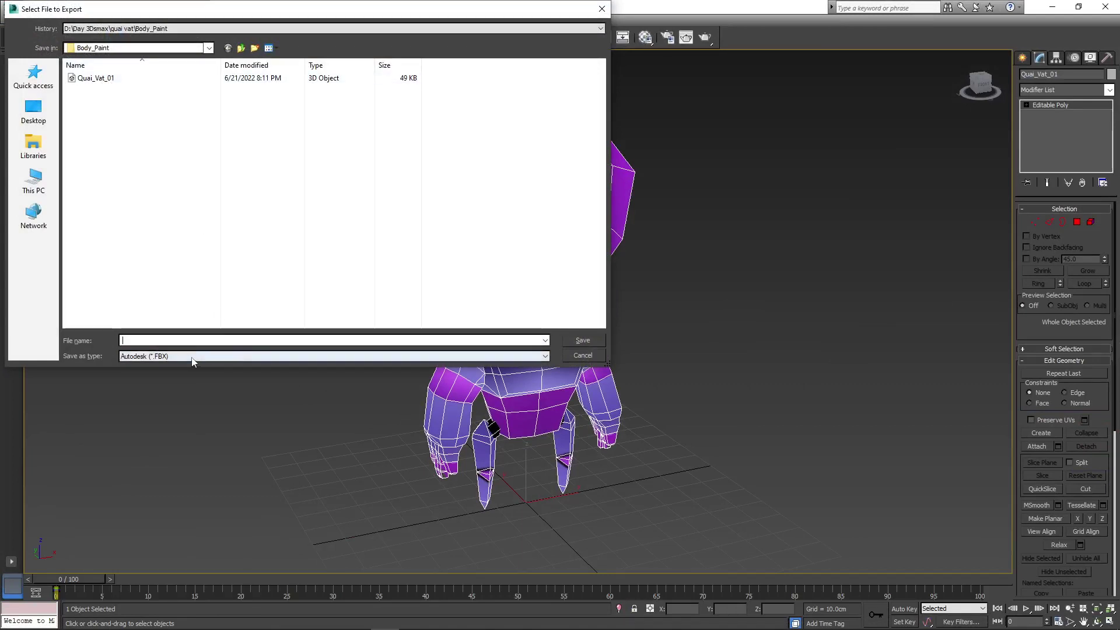
{"action": "left_click", "coordinate": [412, 356]}
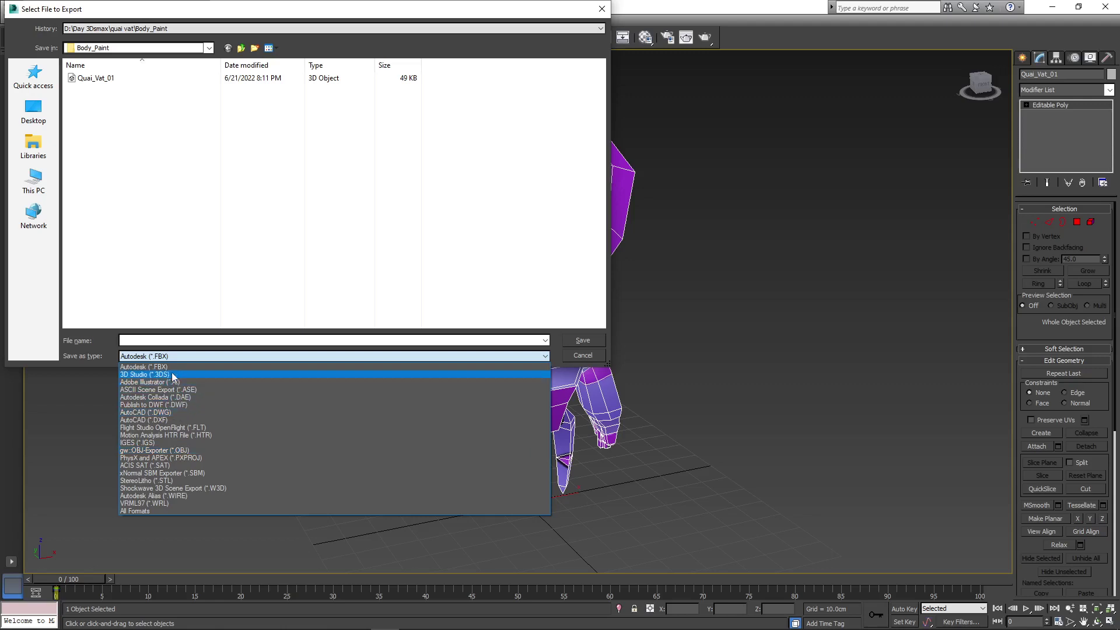
{"action": "left_click", "coordinate": [595, 355]}
{"action": "left_click", "coordinate": [596, 354]}
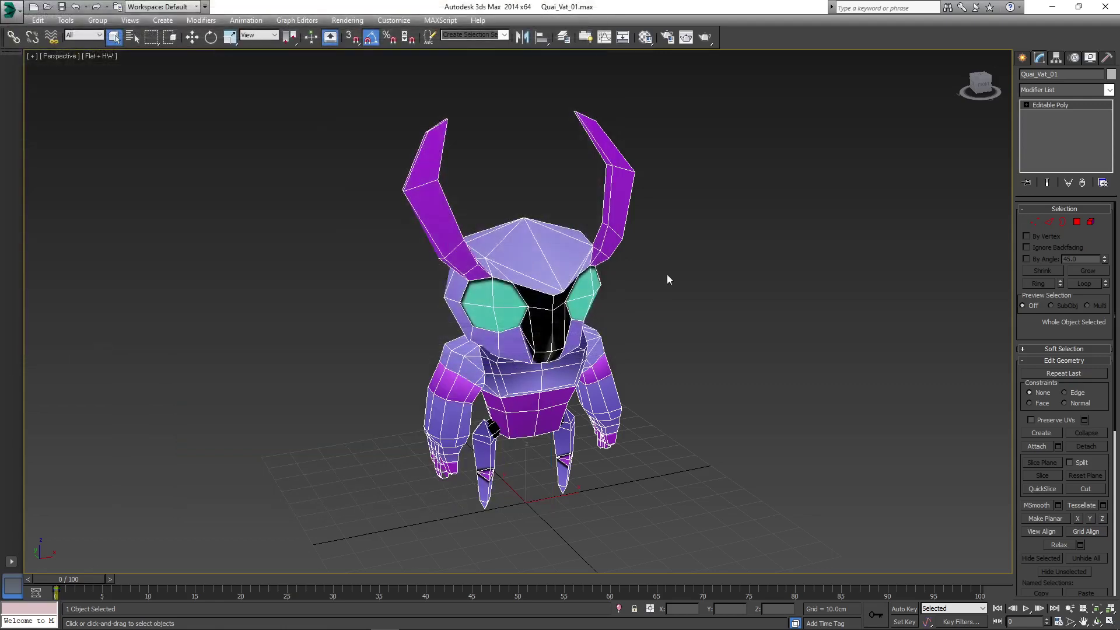
- Switch to BodyPaint 3D and open Quai_Vat_01.FBX from the Body_Paint subfolder of quai vat, accepting the default FBX import settings
{"action": "key", "text": "alt+Tab"}
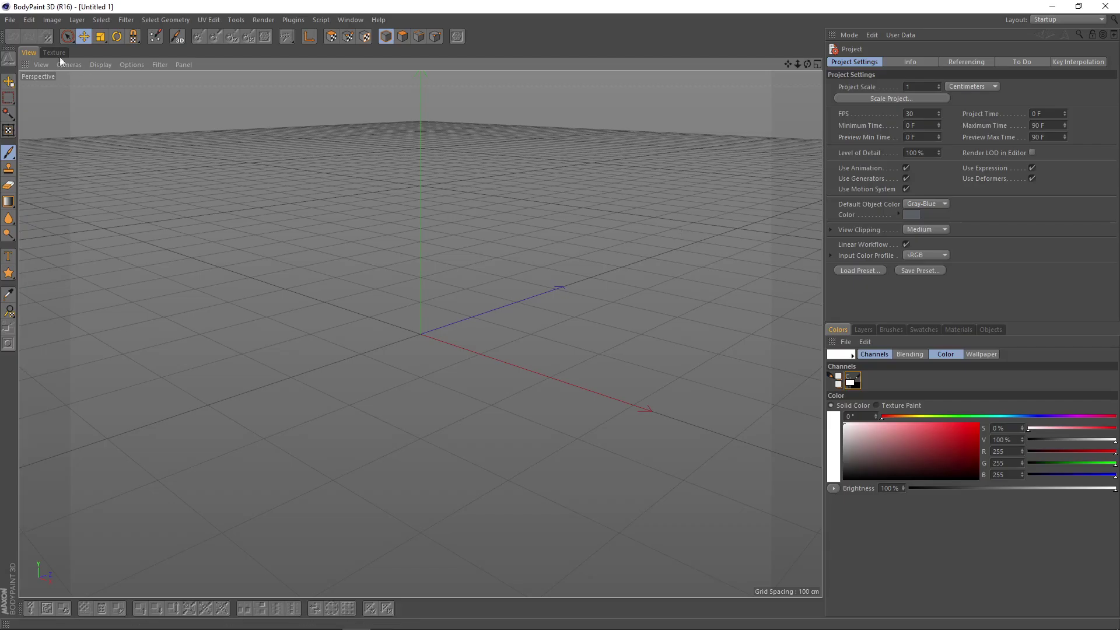
{"action": "left_click", "coordinate": [12, 20]}
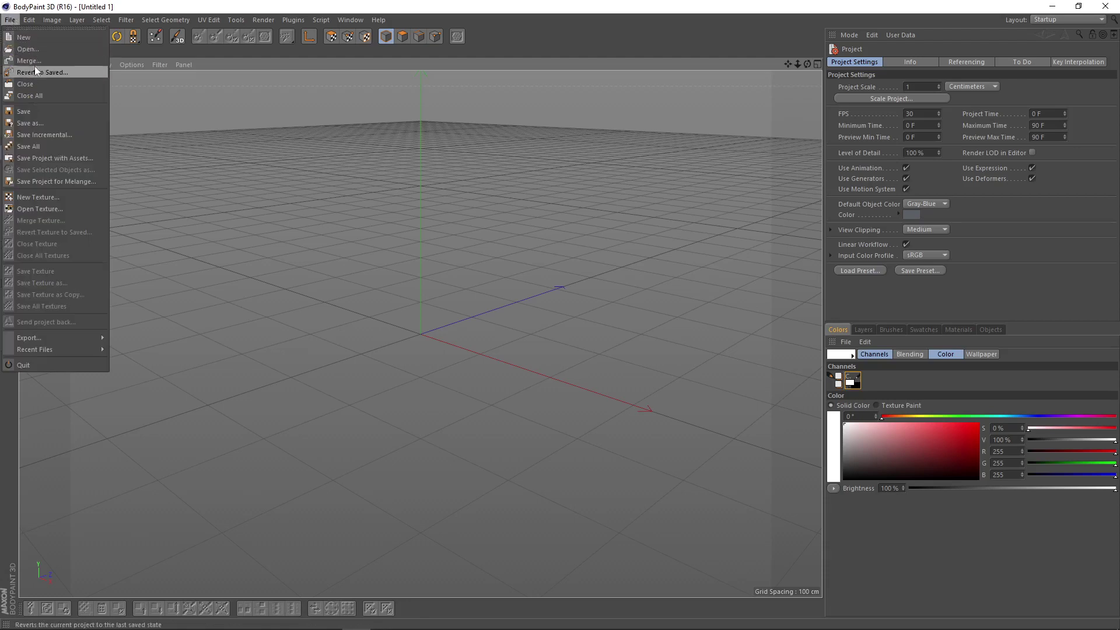
{"action": "left_click", "coordinate": [29, 50]}
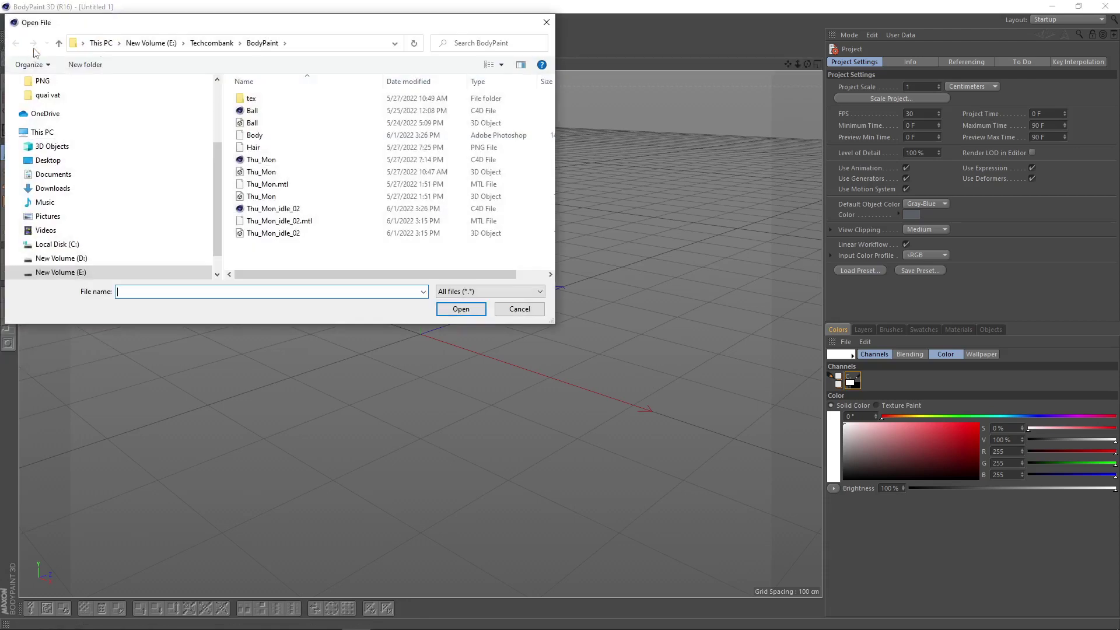
{"action": "scroll", "coordinate": [73, 135], "scroll_direction": "up", "scroll_amount": 2}
{"action": "left_click", "coordinate": [48, 150]}
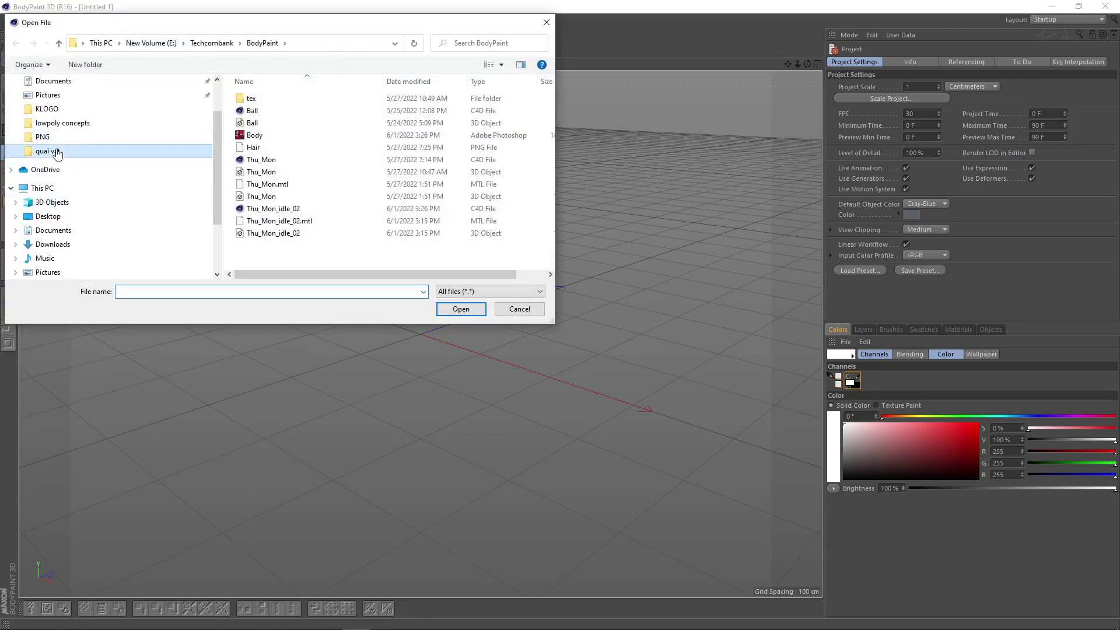
{"action": "double_click", "coordinate": [261, 111]}
{"action": "double_click", "coordinate": [260, 100]}
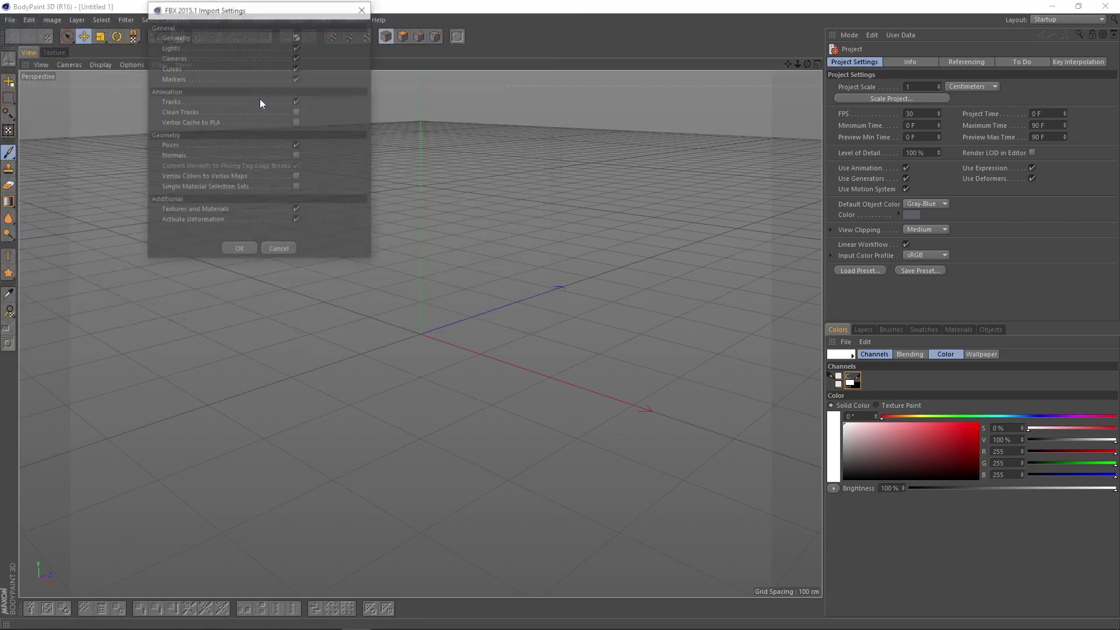
{"action": "left_click", "coordinate": [242, 249]}
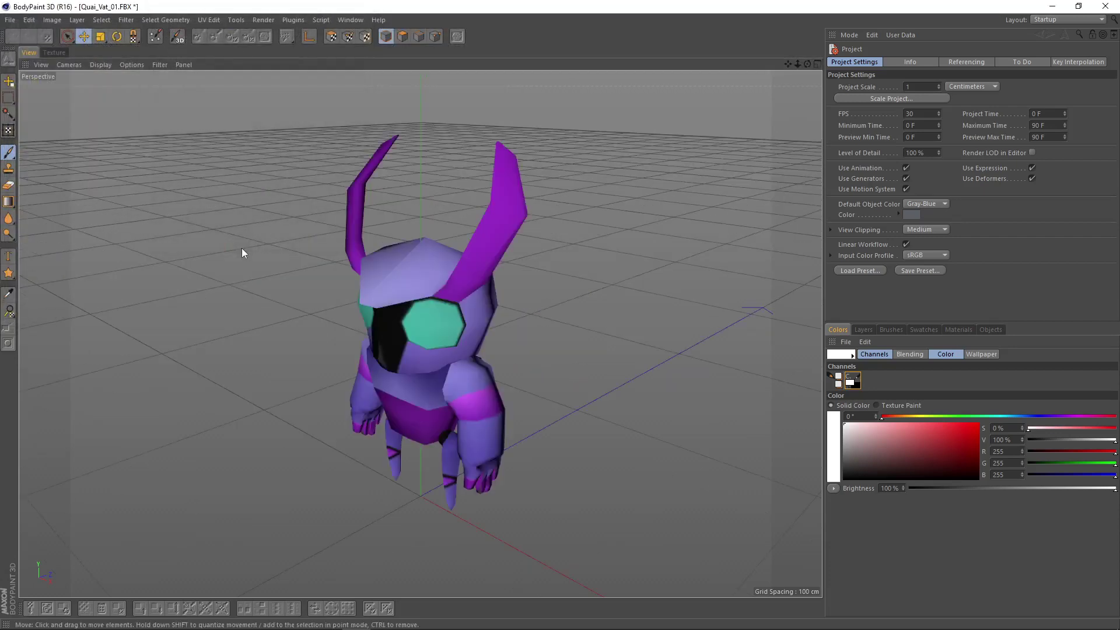
- Select the Quai_Vat_01 monster model and set the perspective view's display mode to Constant Shading
{"action": "middle_click_drag", "start_coordinate": [535, 433], "coordinate": [585, 387], "text": "alt"}
{"action": "left_click_drag", "start_coordinate": [585, 390], "coordinate": [580, 241], "text": "alt"}
{"action": "middle_click", "coordinate": [573, 244]}
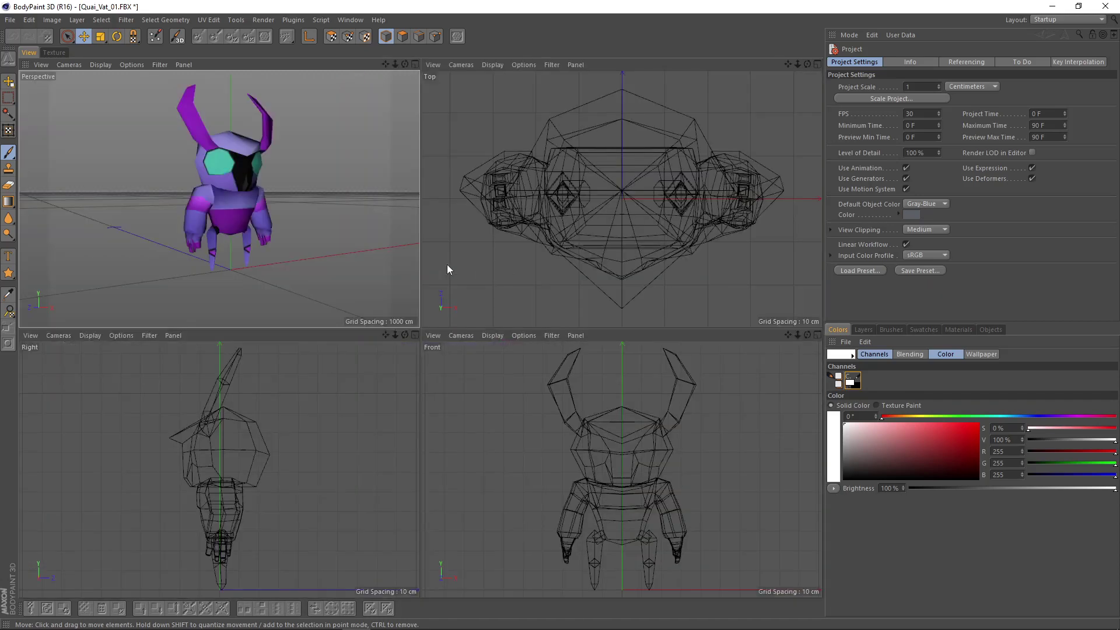
{"action": "left_click", "coordinate": [414, 64]}
{"action": "left_click_drag", "start_coordinate": [605, 297], "coordinate": [637, 333], "text": "alt"}
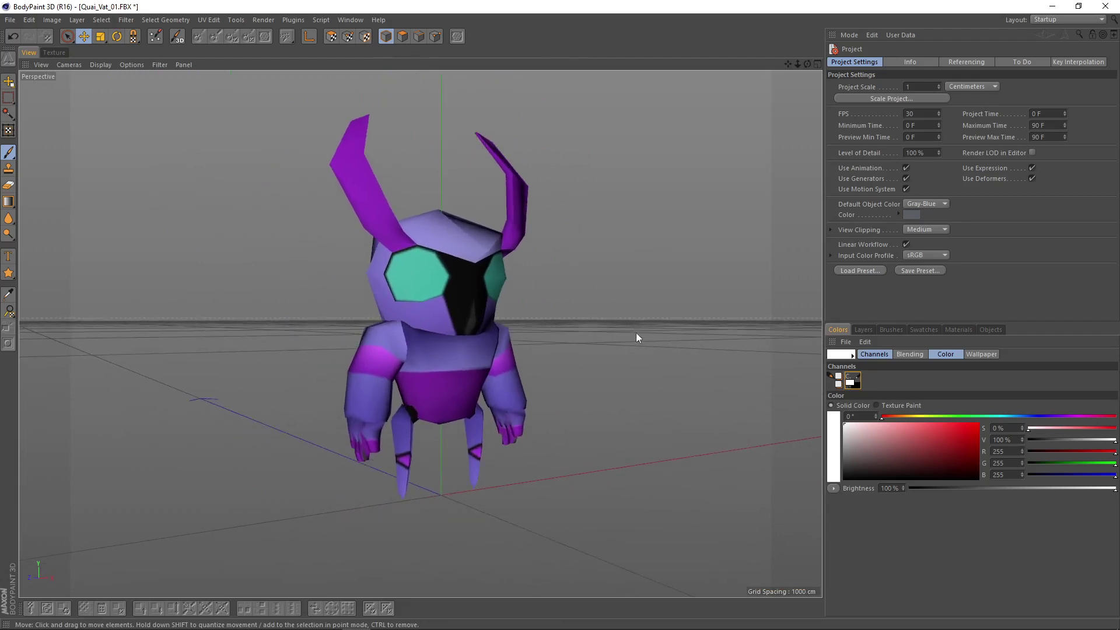
{"action": "left_click", "coordinate": [437, 299]}
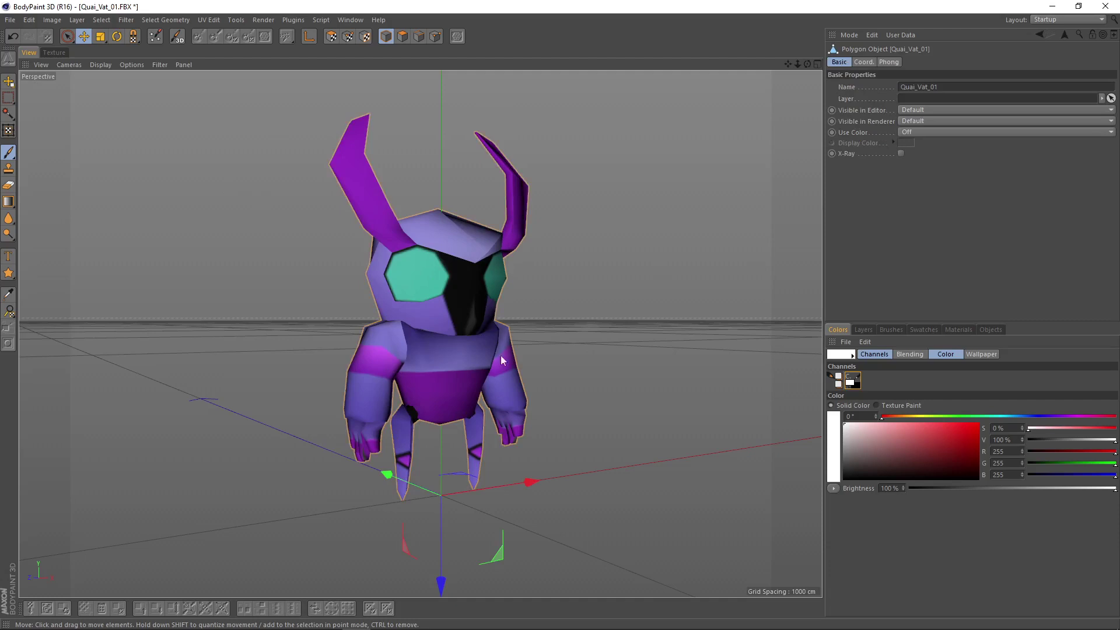
{"action": "left_click_drag", "start_coordinate": [661, 364], "coordinate": [617, 368], "text": "alt"}
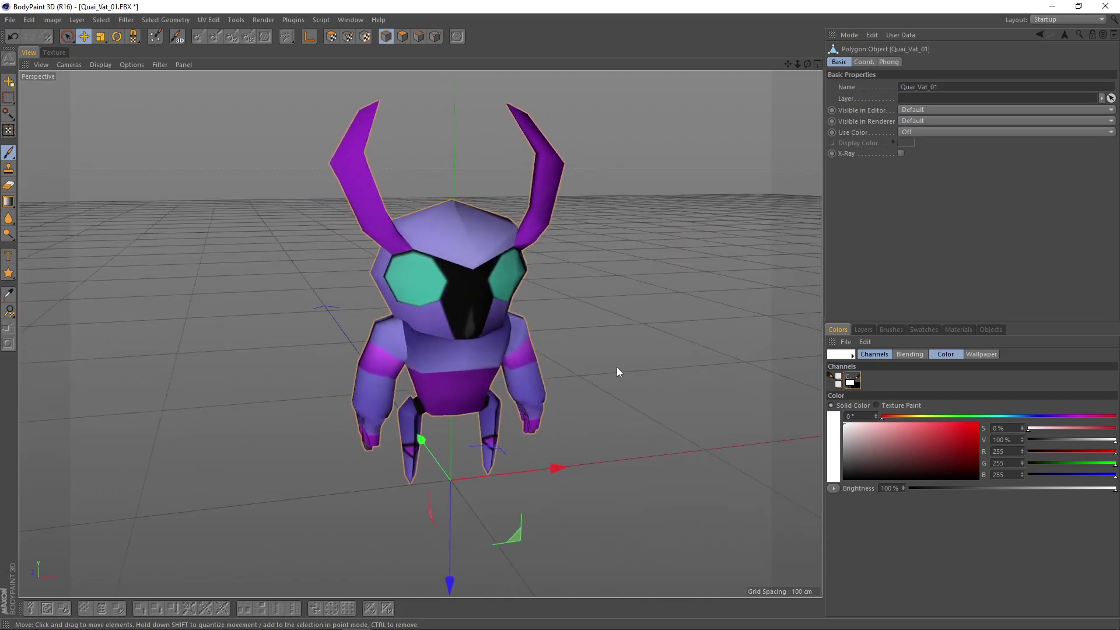
{"action": "left_click", "coordinate": [110, 63]}
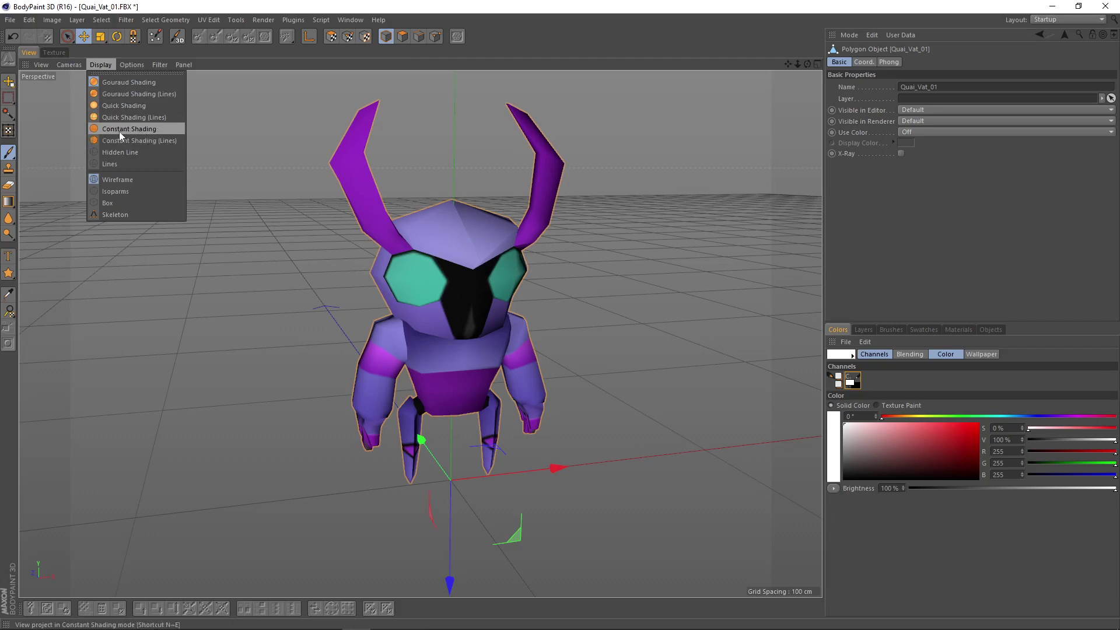
{"action": "left_click", "coordinate": [153, 133]}
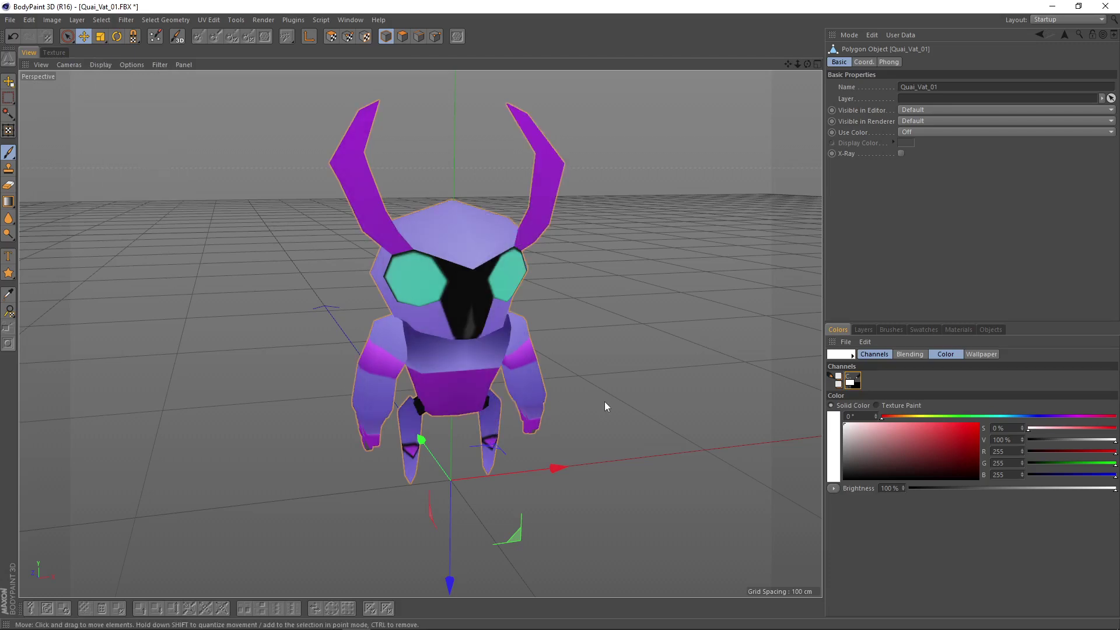
- Set the perspective view's display mode to Gouraud Shading and inspect the lit model
{"action": "left_click_drag", "start_coordinate": [604, 402], "coordinate": [574, 326], "text": "alt"}
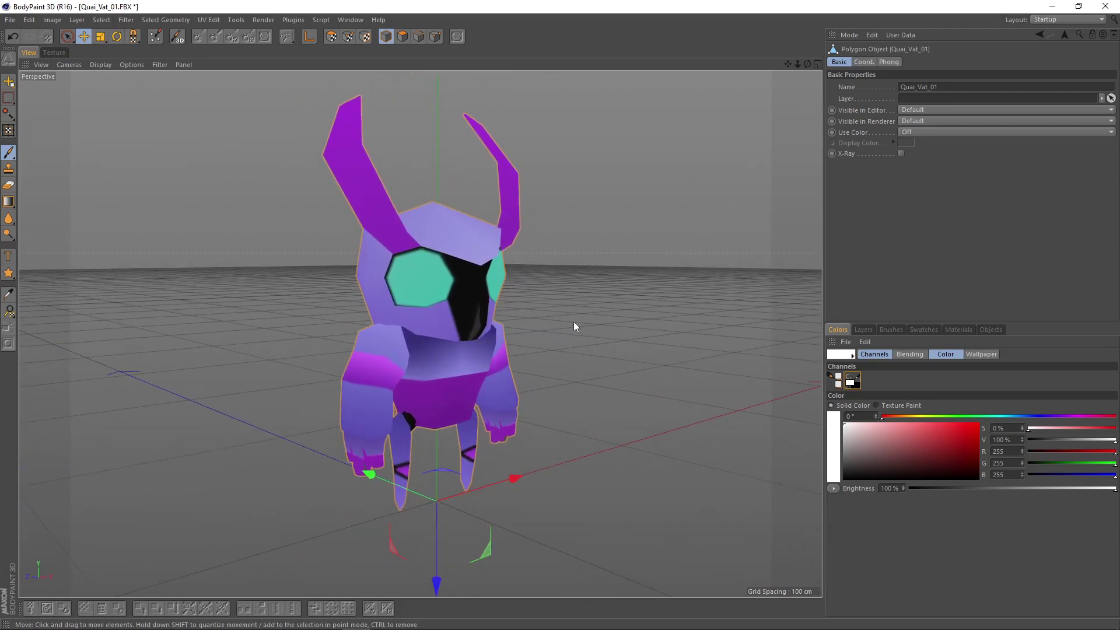
{"action": "left_click", "coordinate": [93, 64]}
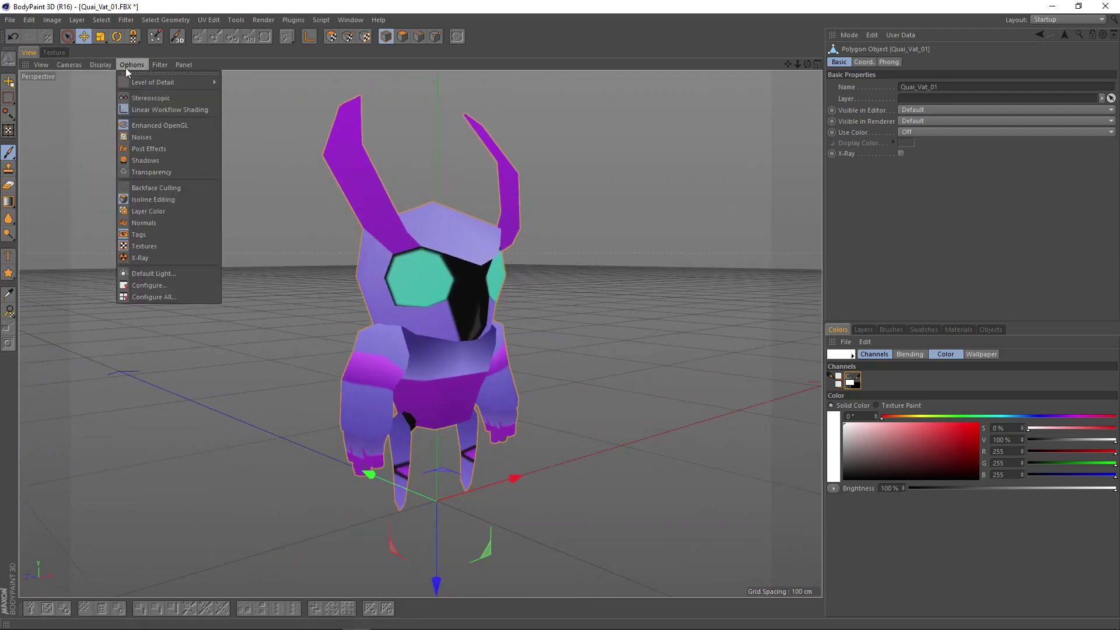
{"action": "left_click", "coordinate": [112, 86]}
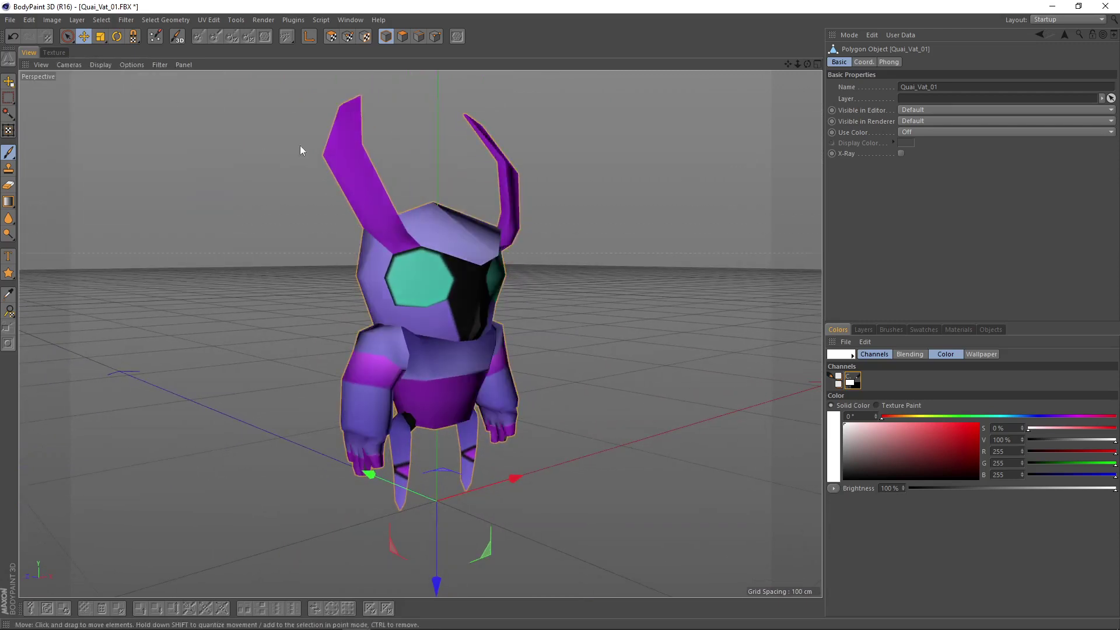
{"action": "left_click_drag", "start_coordinate": [299, 150], "coordinate": [419, 165], "text": "alt"}
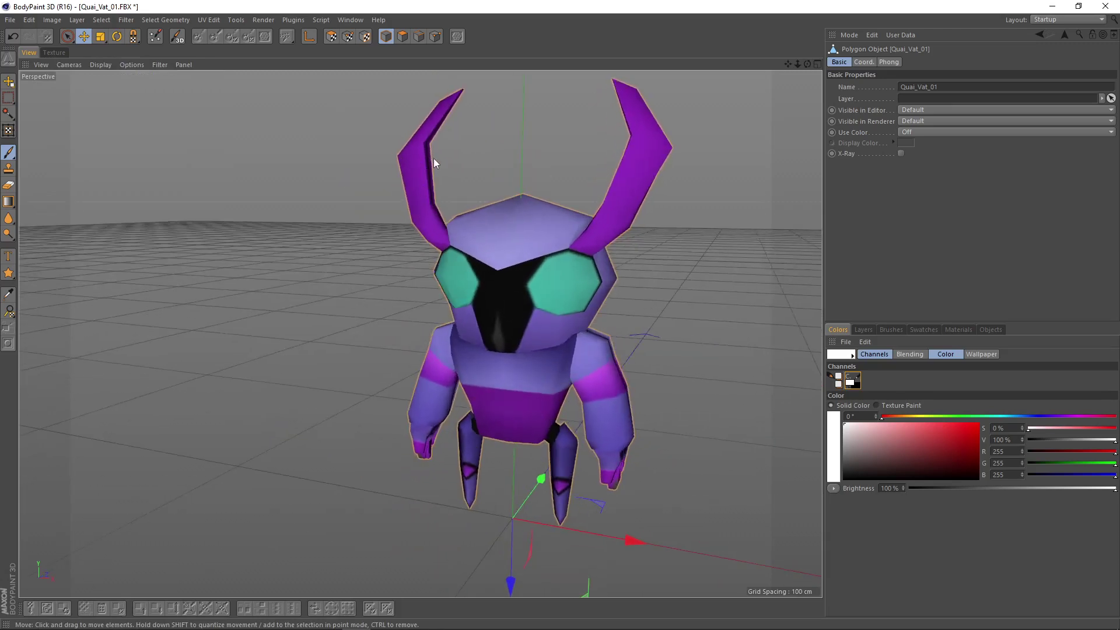
- Return the perspective view to Constant Shading so the monster's texture displays without lighting
{"action": "left_click", "coordinate": [103, 64]}
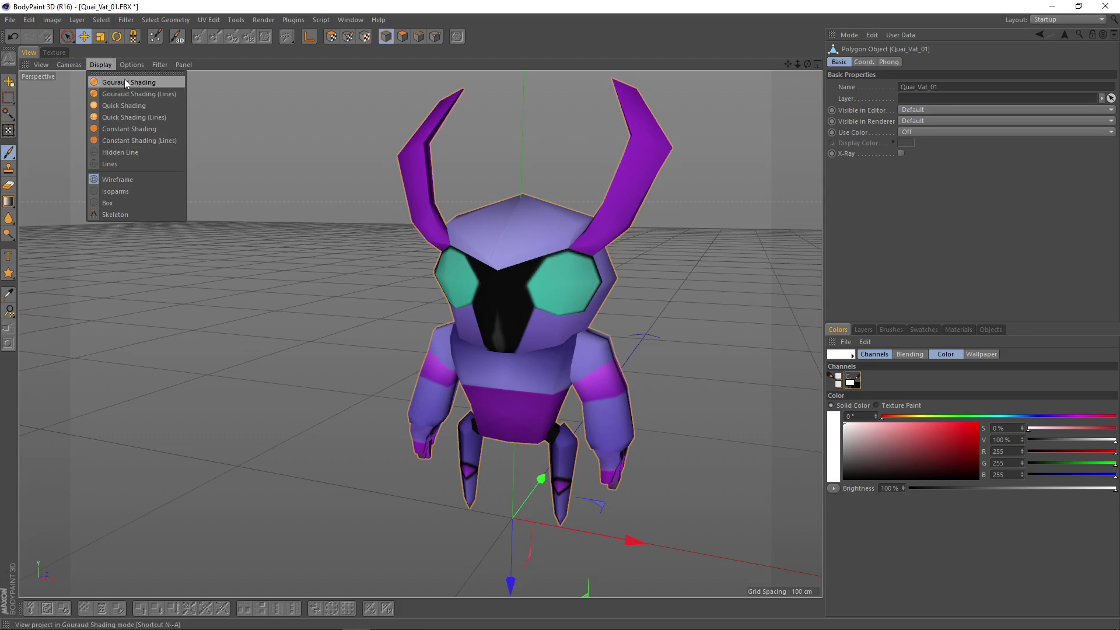
{"action": "left_click", "coordinate": [126, 130]}
{"action": "left_click_drag", "start_coordinate": [393, 348], "coordinate": [495, 331], "text": "alt"}
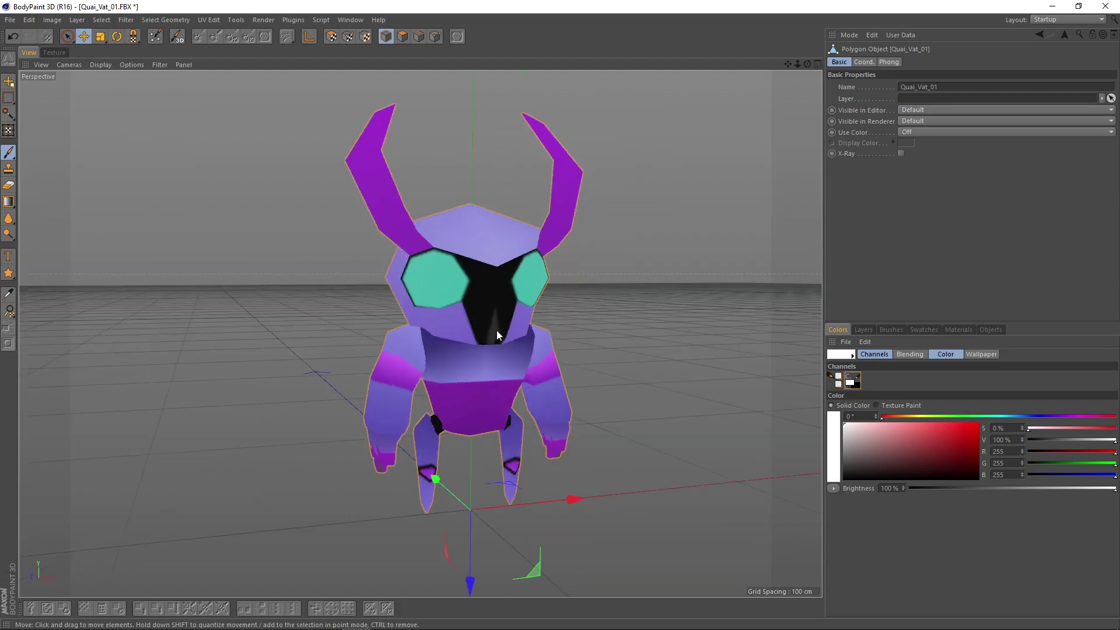
{"action": "left_click_drag", "start_coordinate": [456, 424], "coordinate": [506, 401], "text": "alt"}
{"action": "scroll", "coordinate": [506, 402], "scroll_direction": "up", "scroll_amount": 2}
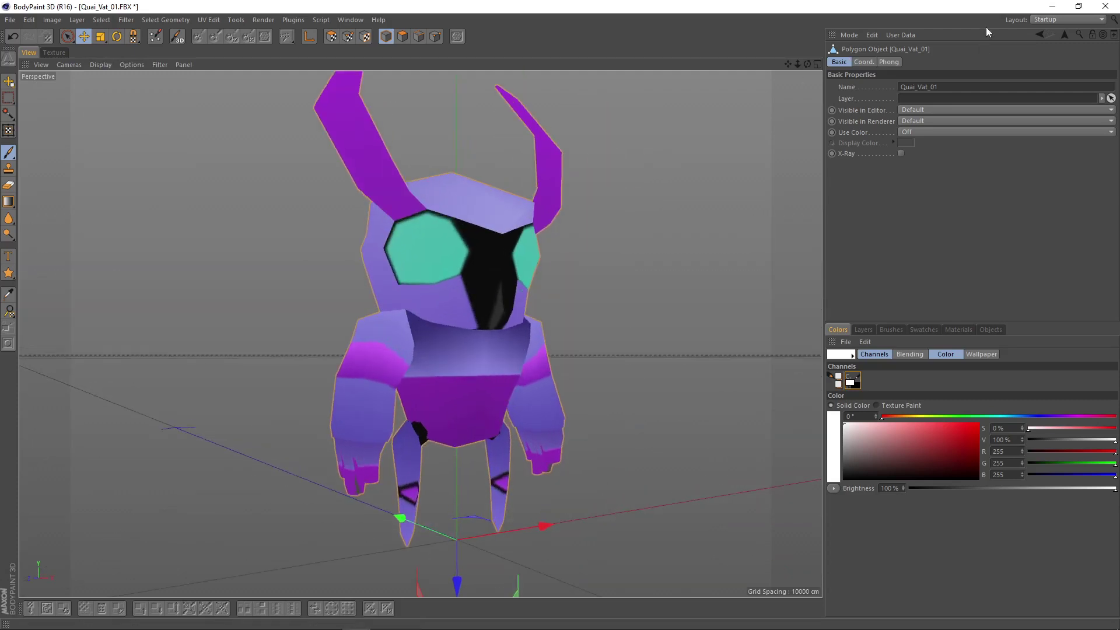
- In the project settings, turn off Linear Workflow and set the Input Color Profile to Disabled
{"action": "left_click", "coordinate": [851, 35]}
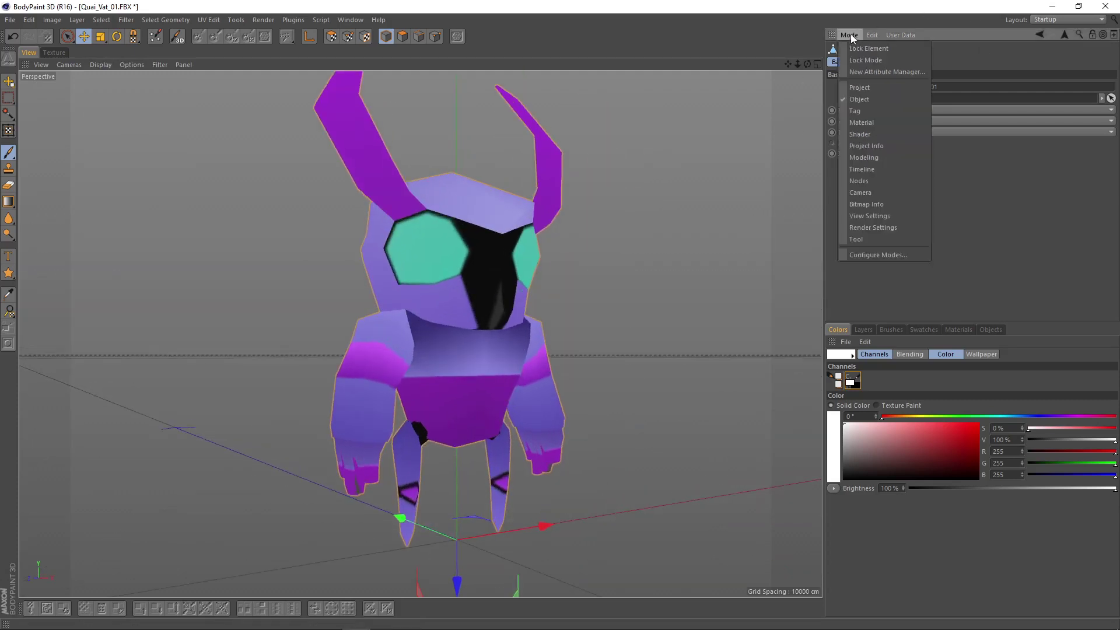
{"action": "left_click", "coordinate": [862, 88]}
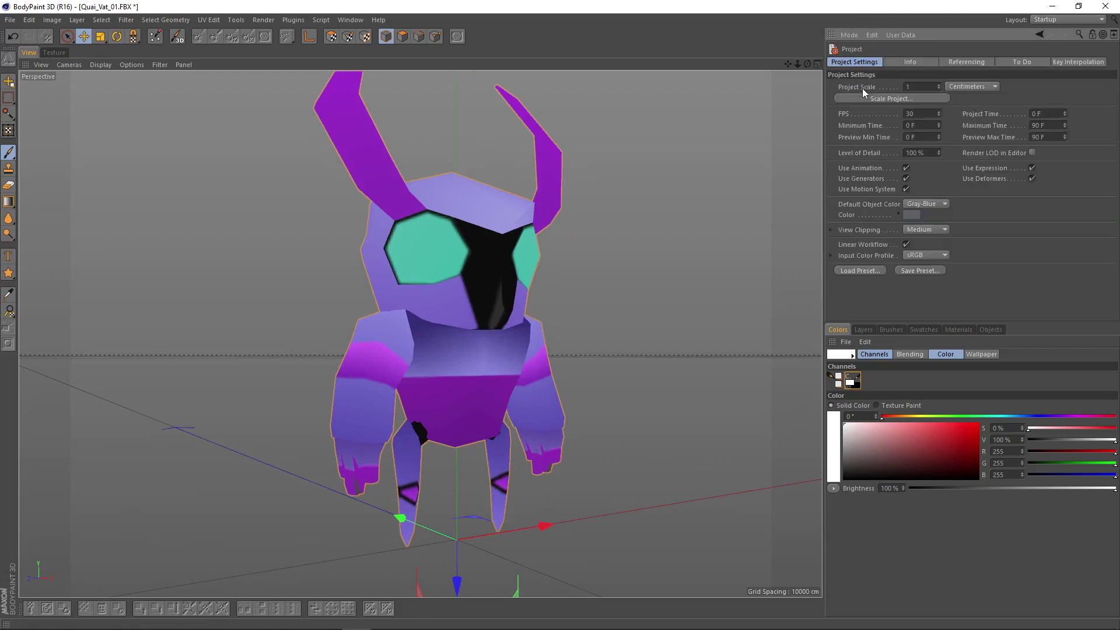
{"action": "left_click", "coordinate": [907, 244]}
{"action": "left_click", "coordinate": [918, 255]}
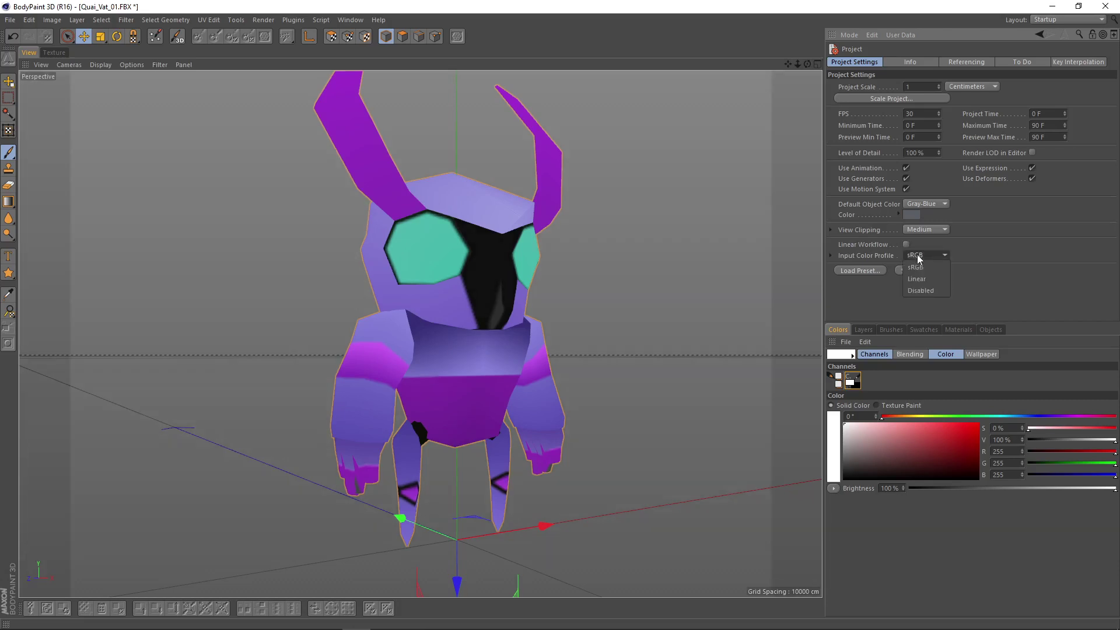
{"action": "left_click", "coordinate": [923, 289]}
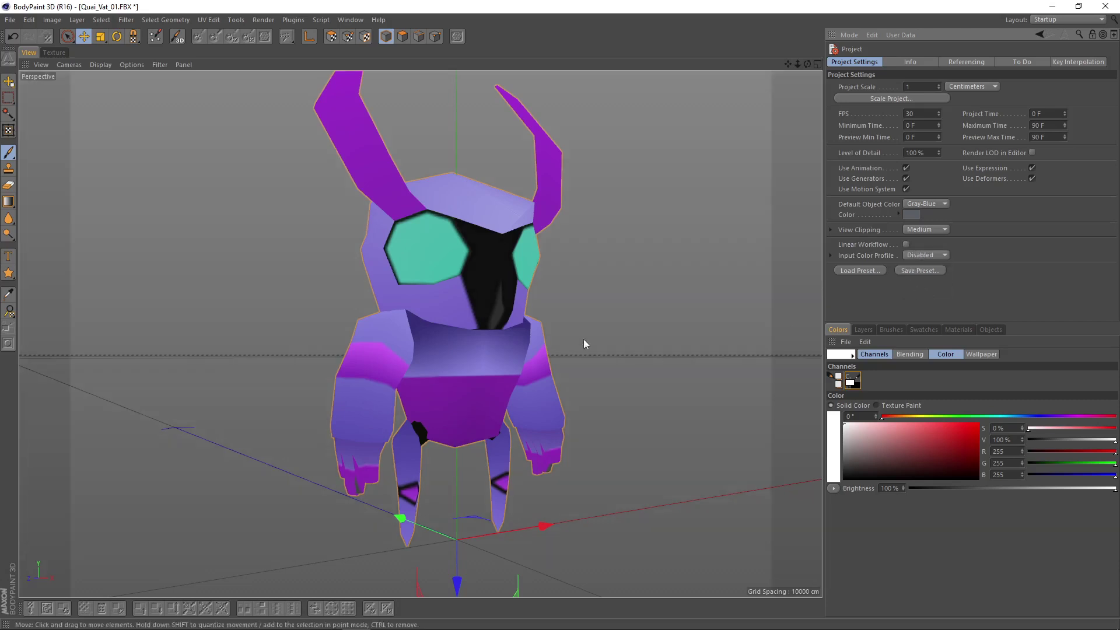
- Activate the texture painting Brush and choose the soft round airbrush preset with size 69 and 30% pressure
{"action": "scroll", "coordinate": [582, 342], "scroll_direction": "up", "scroll_amount": 3}
{"action": "left_click", "coordinate": [9, 153]}
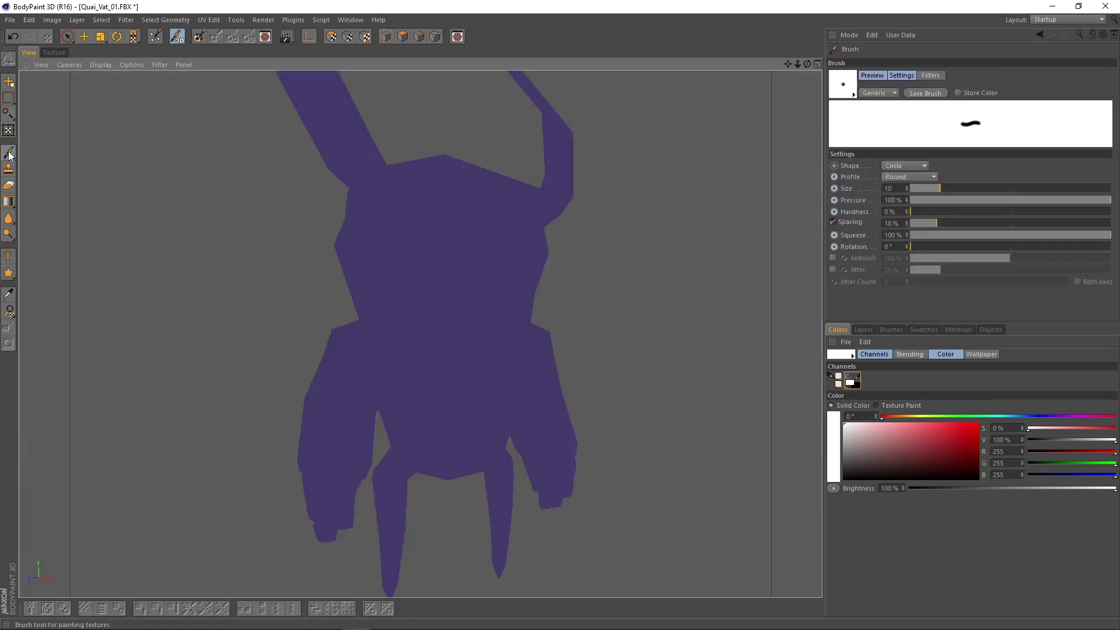
{"action": "left_click", "coordinate": [9, 153]}
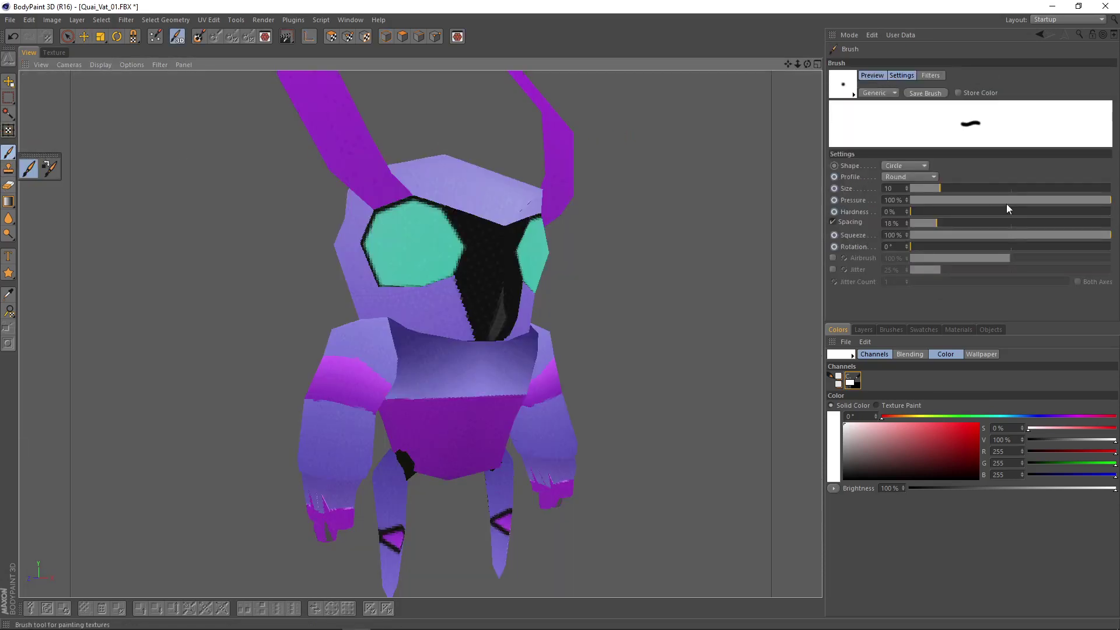
{"action": "left_click", "coordinate": [853, 93]}
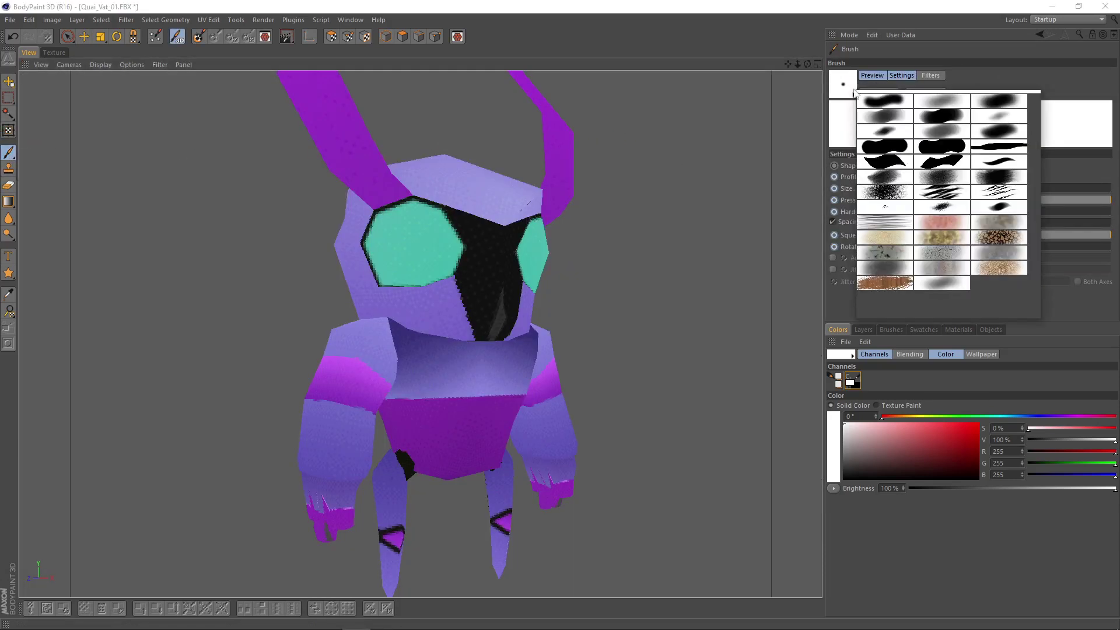
{"action": "left_click", "coordinate": [943, 102]}
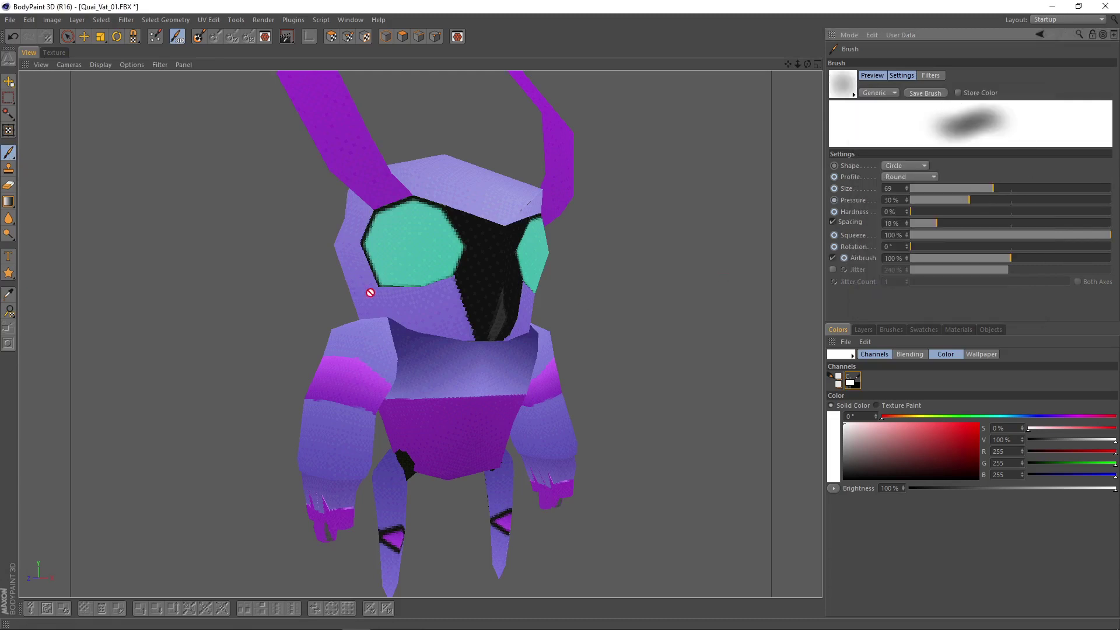
- Enable the 14 - Default material for painting and set the paint color to pink, RGB 255, 131, 131
{"action": "left_click", "coordinate": [952, 330]}
{"action": "left_click", "coordinate": [844, 383]}
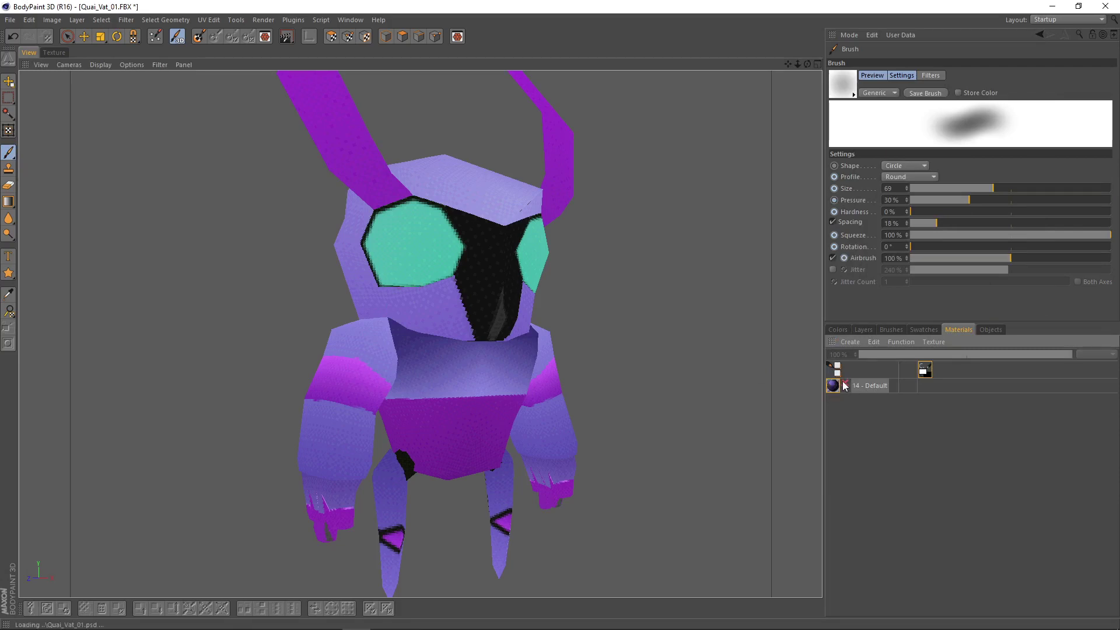
{"action": "left_click_drag", "start_coordinate": [833, 388], "coordinate": [313, 345]}
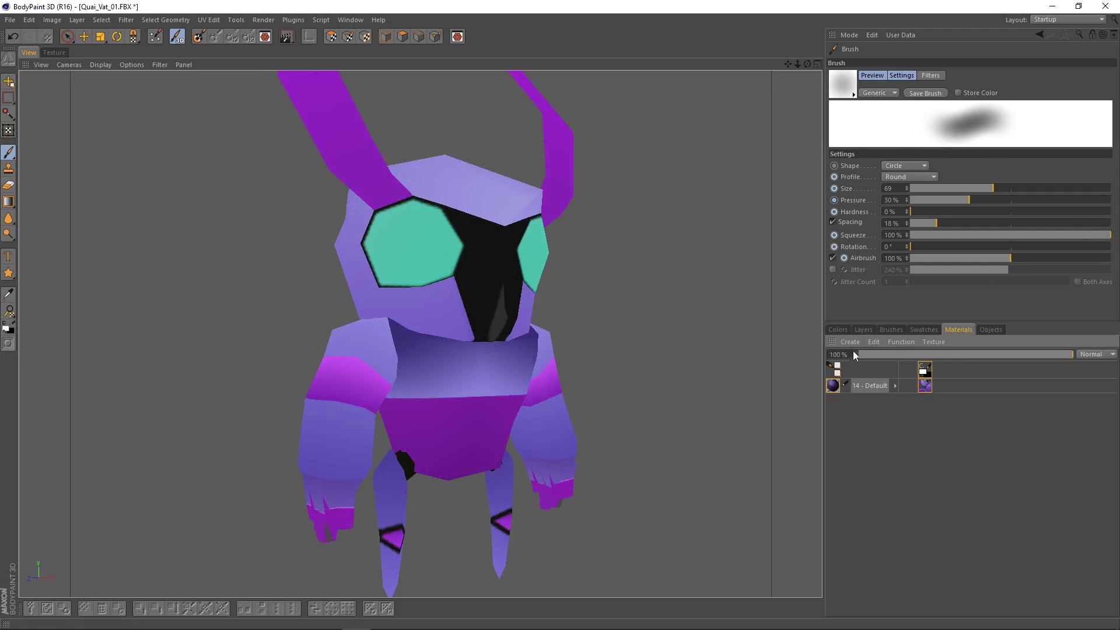
{"action": "left_click", "coordinate": [837, 330]}
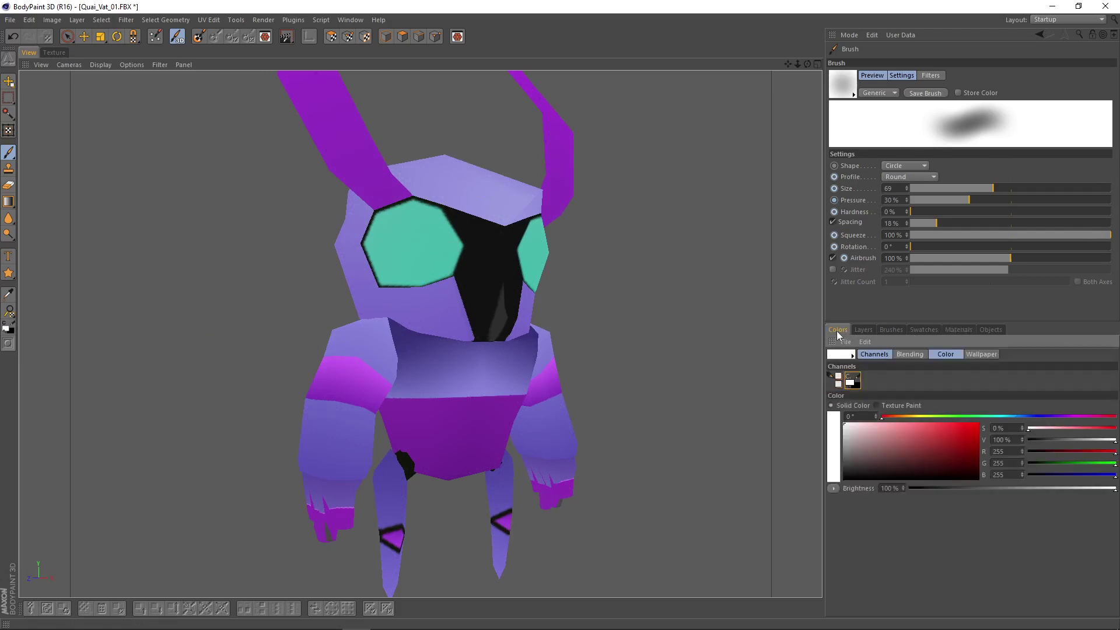
{"action": "left_click_drag", "start_coordinate": [898, 429], "coordinate": [909, 422]}
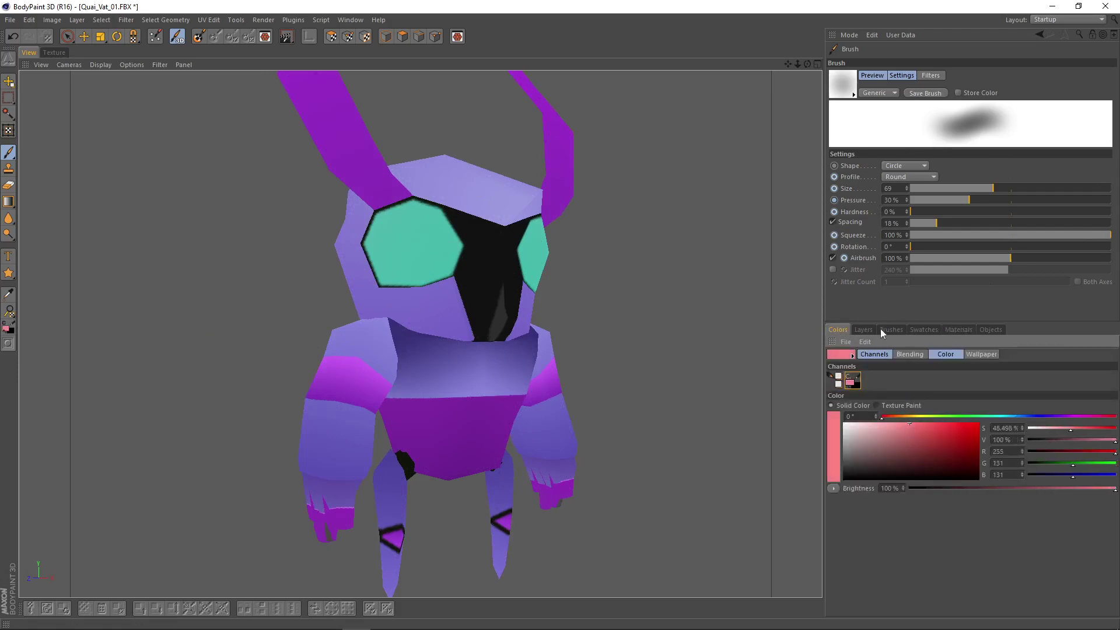
- Add a new layer to the Quai_Vat_01.psd texture and name it "body 01"
{"action": "left_click", "coordinate": [864, 331]}
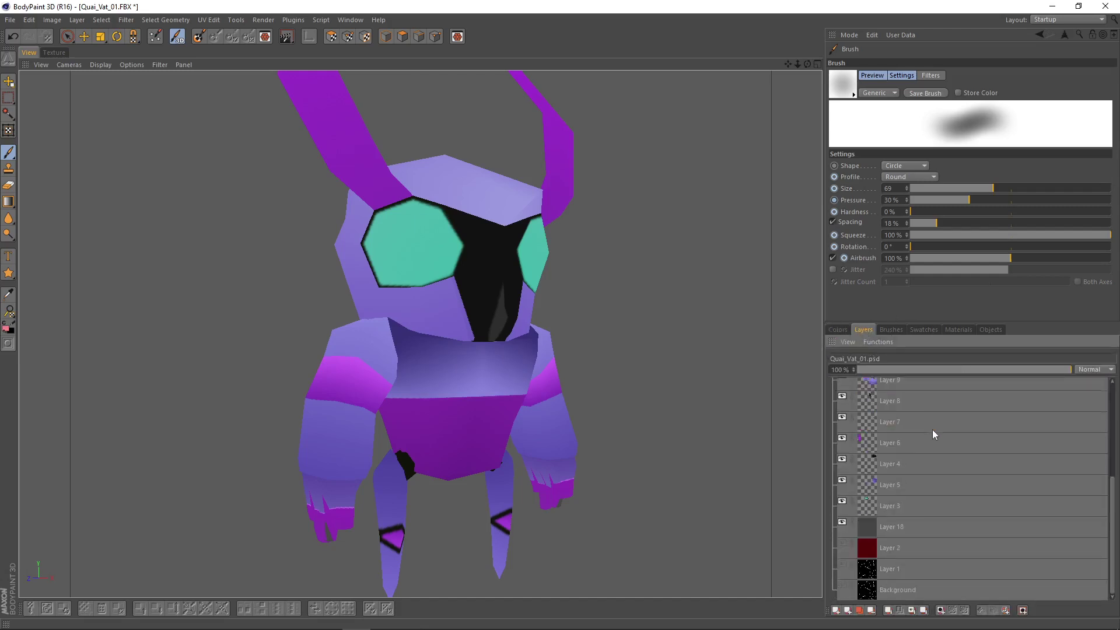
{"action": "left_click", "coordinate": [836, 610]}
{"action": "double_click", "coordinate": [884, 388]}
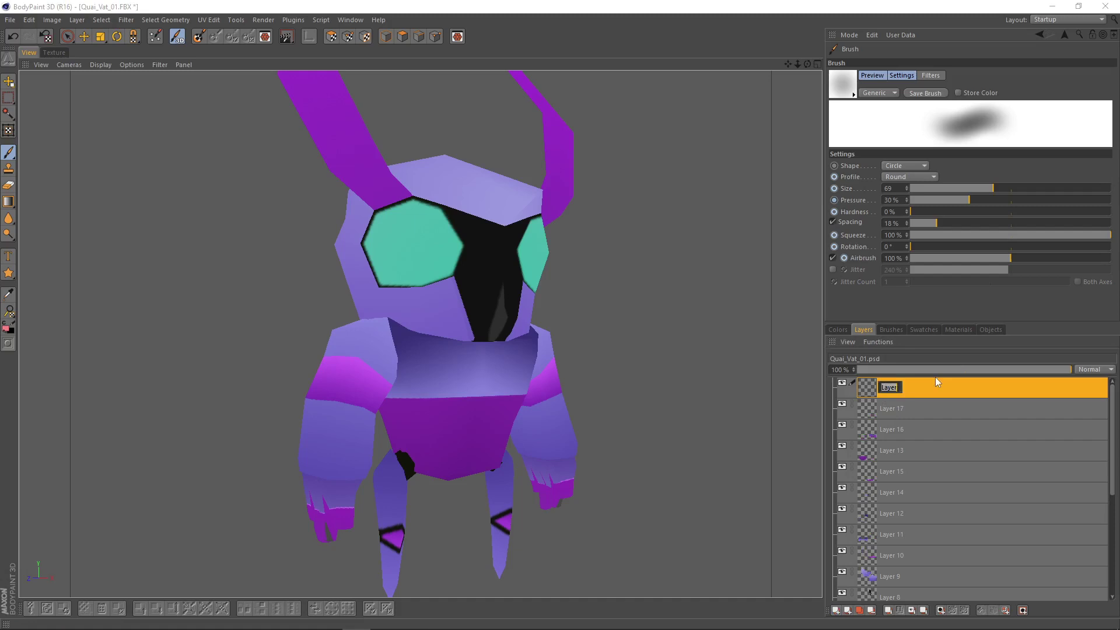
{"action": "key", "text": "BackSpace"}
{"action": "type", "text": "body 01"}
{"action": "key", "text": "Return"}
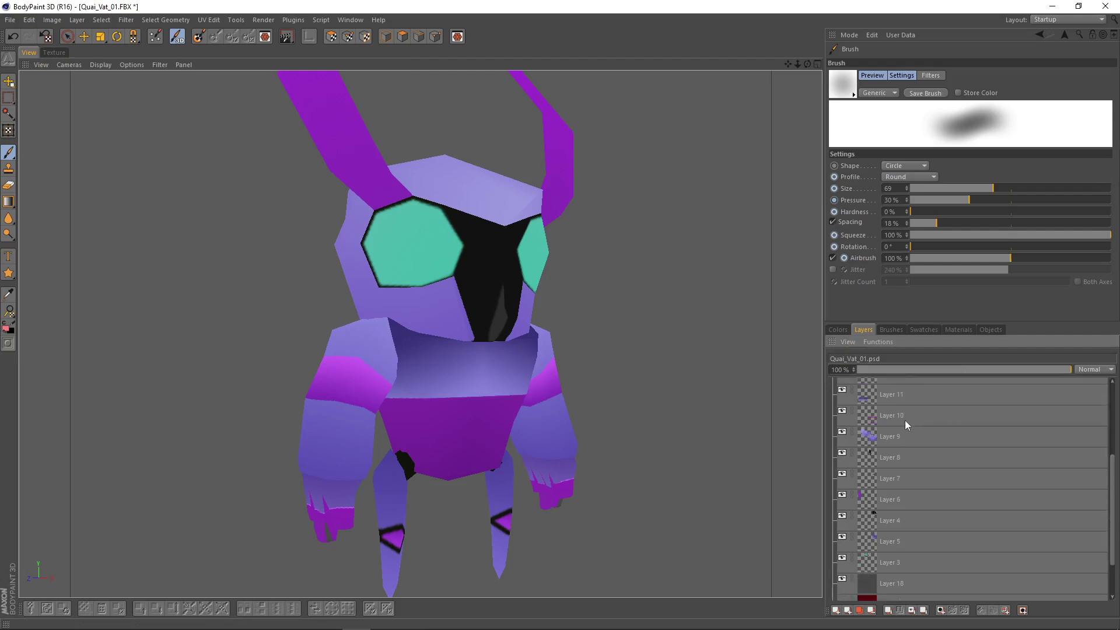
- Try pink brush strokes across the top of the monster's head and undo them
{"action": "left_click_drag", "start_coordinate": [631, 257], "coordinate": [584, 277], "text": "alt"}
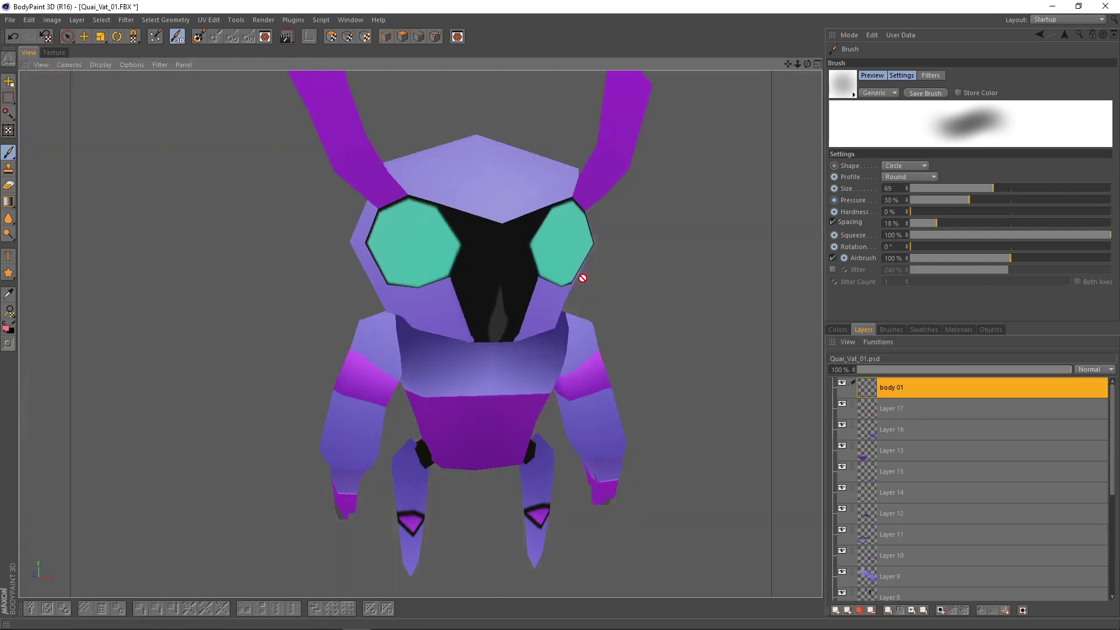
{"action": "mouse_move", "coordinate": [457, 166]}
{"action": "left_mouse_down"}
{"action": "mouse_move", "coordinate": [434, 164]}
{"action": "mouse_move", "coordinate": [484, 167]}
{"action": "mouse_move", "coordinate": [472, 169]}
{"action": "mouse_move", "coordinate": [505, 182]}
{"action": "left_mouse_up"}
{"action": "left_click_drag", "start_coordinate": [675, 283], "coordinate": [639, 346], "text": "alt"}
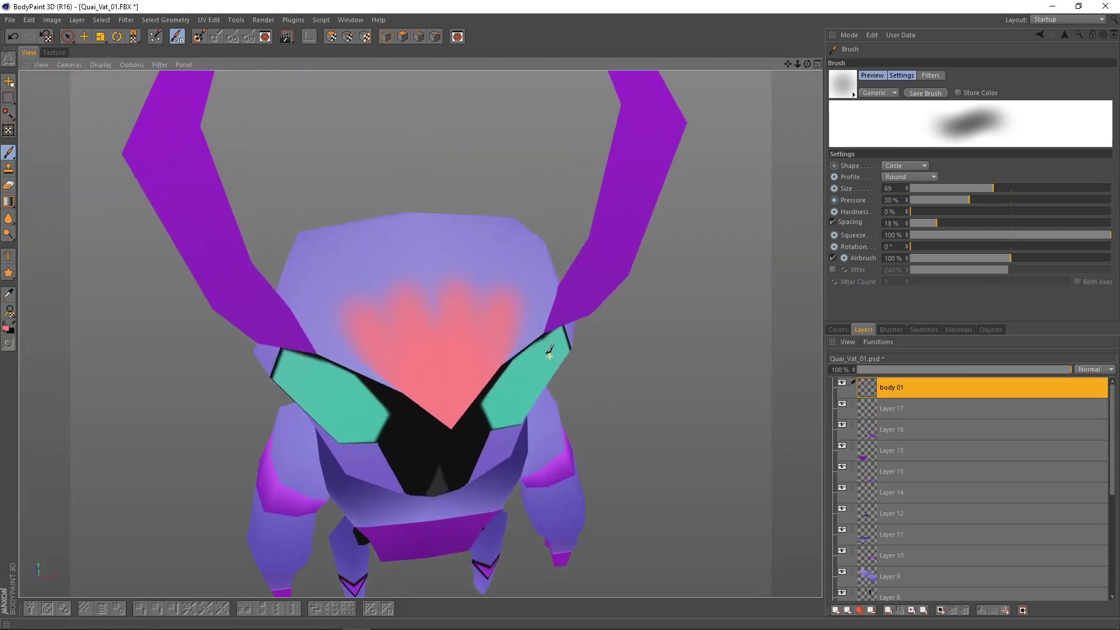
{"action": "left_click_drag", "start_coordinate": [360, 287], "coordinate": [348, 322]}
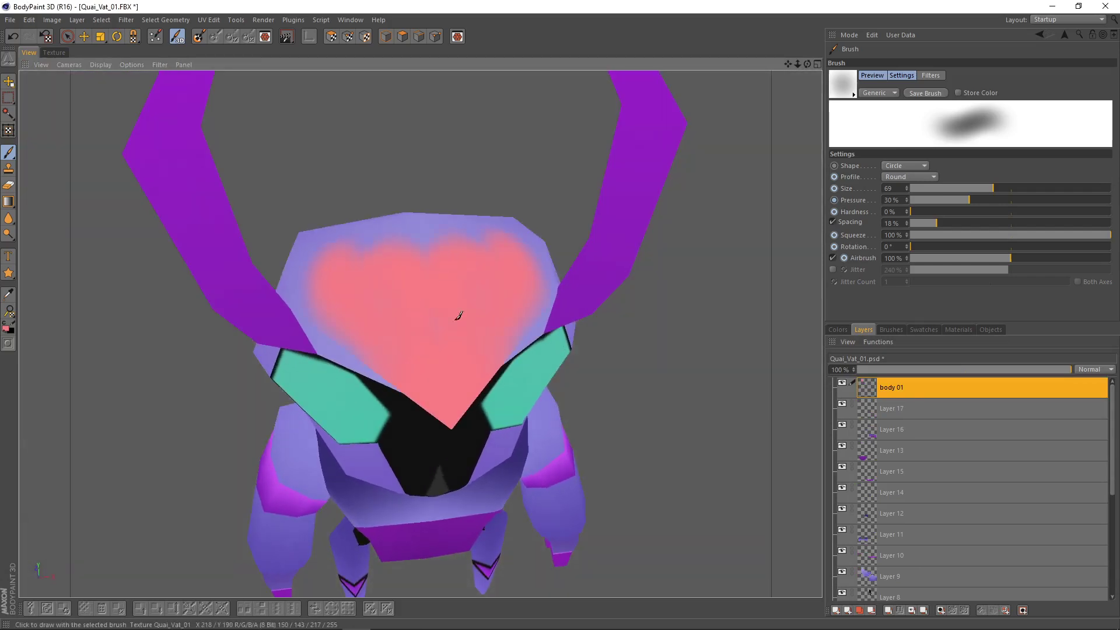
{"action": "left_click_drag", "start_coordinate": [459, 315], "coordinate": [506, 239], "text": "alt"}
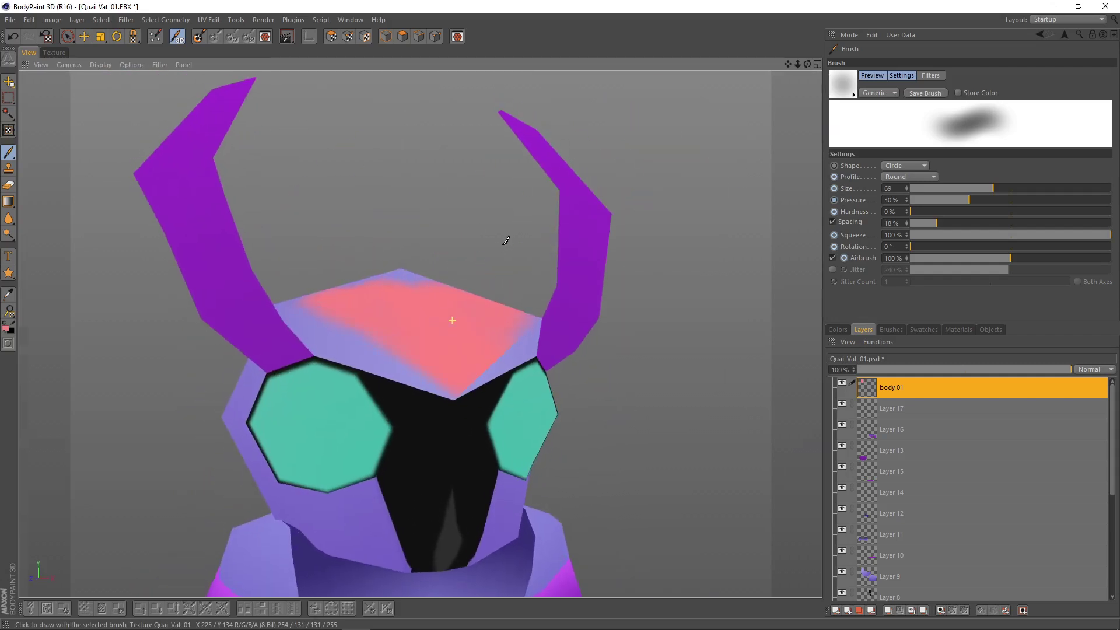
{"action": "key", "text": "ctrl+z"}
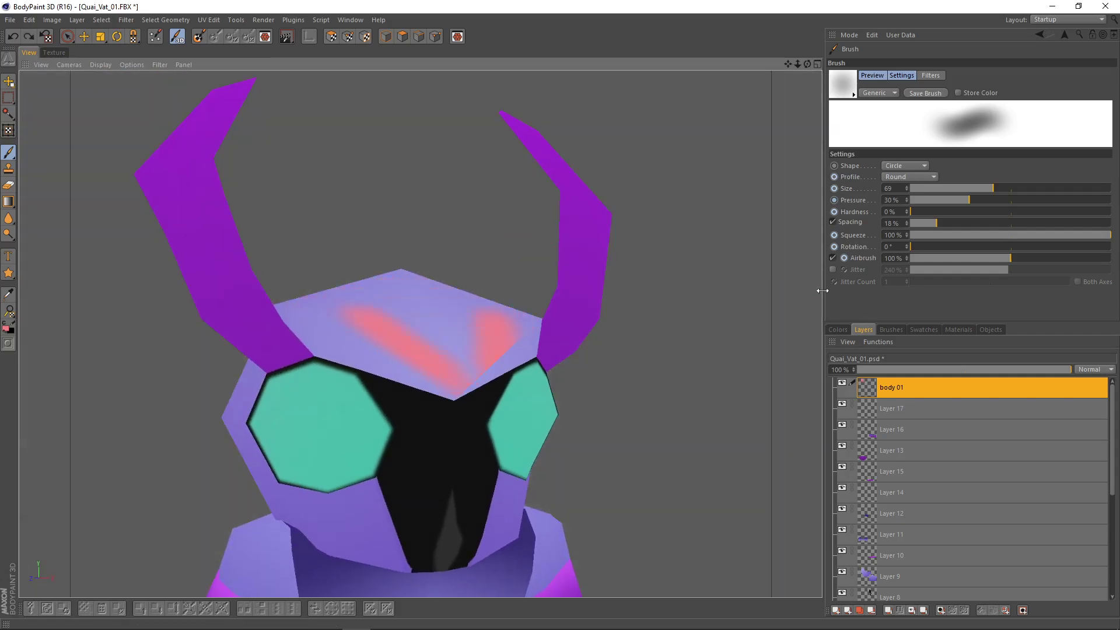
{"action": "key", "text": "ctrl+z"}
- In the project settings, set the Input Color Profile to sRGB and turn on Linear Workflow
{"action": "left_click", "coordinate": [850, 35]}
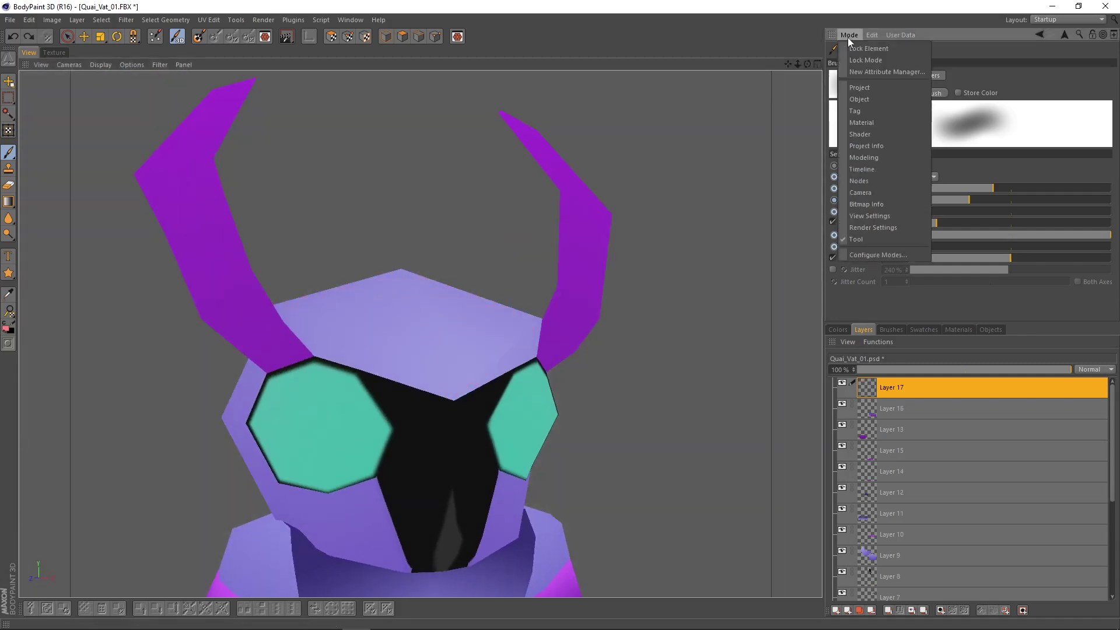
{"action": "left_click", "coordinate": [858, 87]}
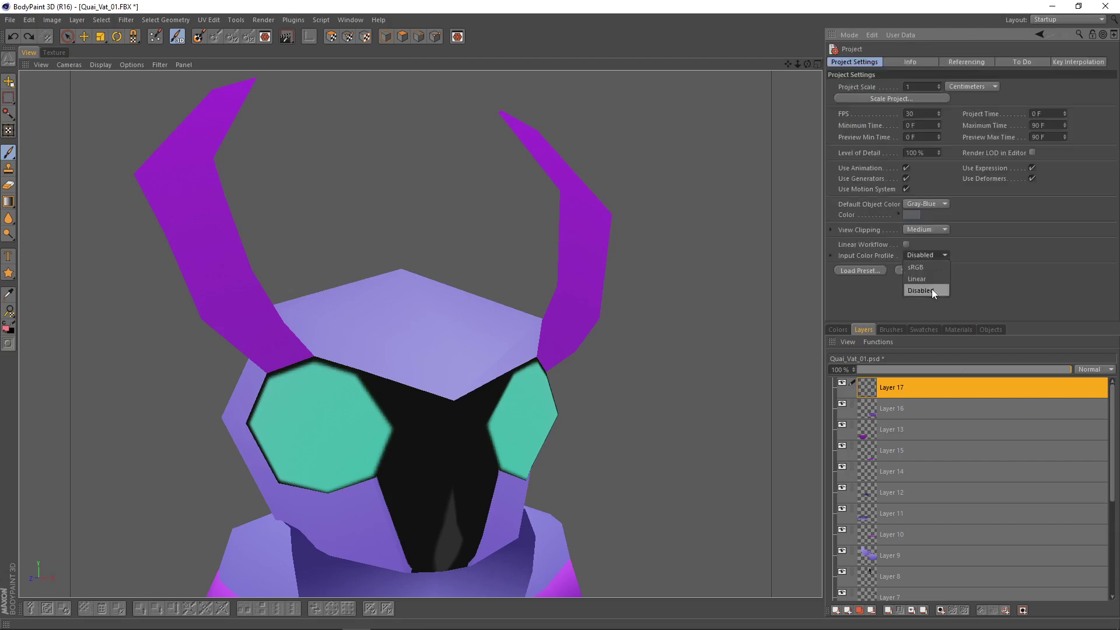
{"action": "left_click", "coordinate": [925, 263]}
{"action": "left_click", "coordinate": [921, 229]}
{"action": "left_click", "coordinate": [1047, 251]}
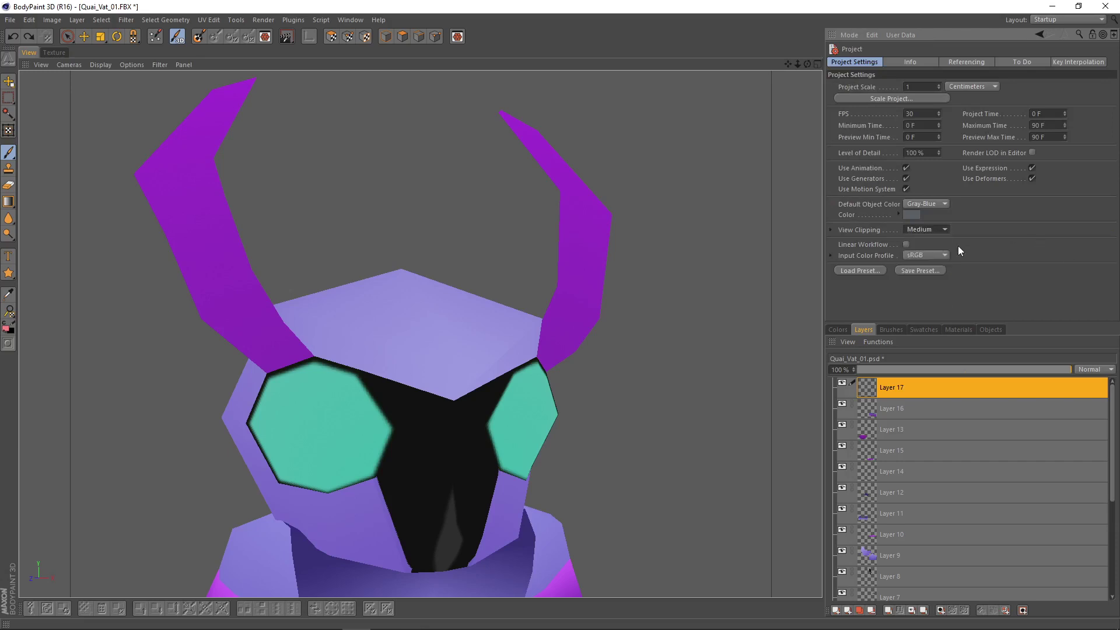
{"action": "left_click", "coordinate": [906, 245]}
- Test pink strokes on the forehead and horn bases, and blend them on the horn with a color sampled from the model
{"action": "scroll", "coordinate": [453, 284], "scroll_direction": "up", "scroll_amount": 3}
{"action": "left_click_drag", "start_coordinate": [331, 336], "coordinate": [350, 343]}
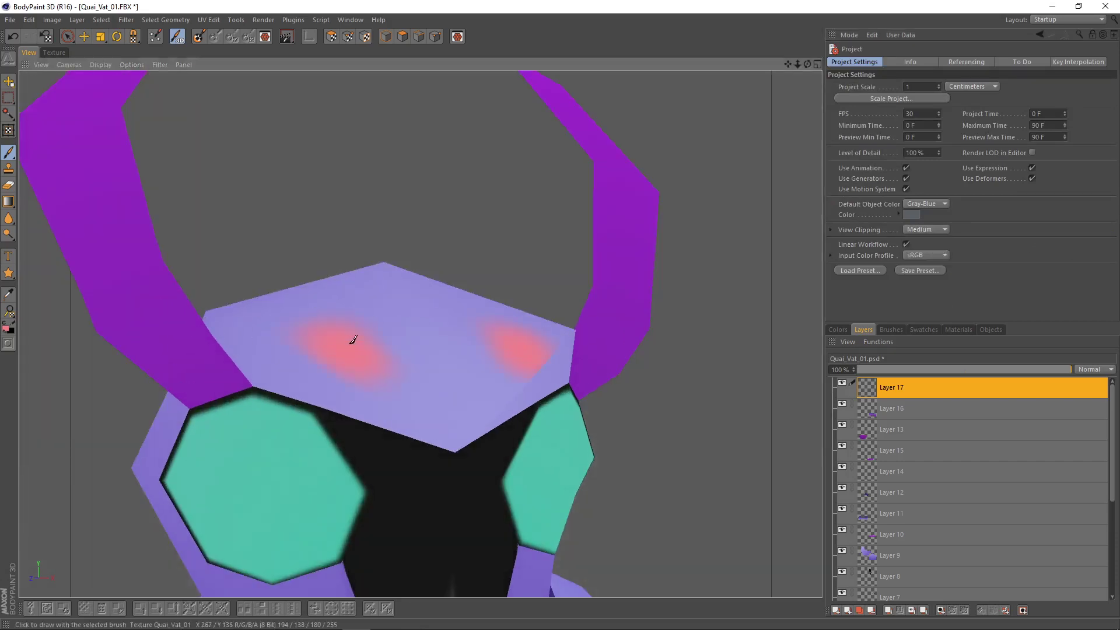
{"action": "mouse_move", "coordinate": [251, 355]}
{"action": "left_mouse_down"}
{"action": "mouse_move", "coordinate": [175, 352]}
{"action": "mouse_move", "coordinate": [175, 369]}
{"action": "mouse_move", "coordinate": [155, 327]}
{"action": "mouse_move", "coordinate": [197, 390]}
{"action": "mouse_move", "coordinate": [217, 355]}
{"action": "mouse_move", "coordinate": [198, 351]}
{"action": "mouse_move", "coordinate": [380, 344]}
{"action": "left_mouse_up"}
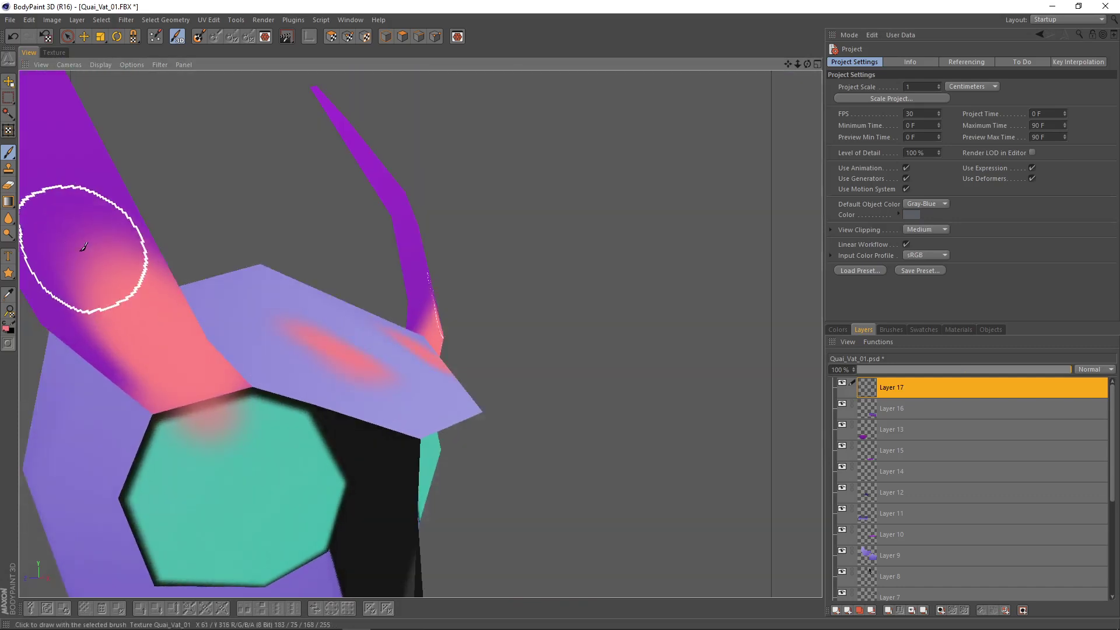
{"action": "left_click", "coordinate": [90, 250], "text": "ctrl"}
{"action": "left_click_drag", "start_coordinate": [113, 277], "coordinate": [120, 227]}
{"action": "mouse_move", "coordinate": [168, 221]}
{"action": "right_mouse_down", "text": "alt"}
{"action": "mouse_move", "coordinate": [396, 222]}
{"action": "mouse_move", "coordinate": [461, 373]}
{"action": "right_mouse_up", "text": "alt"}
{"action": "right_click_drag", "start_coordinate": [530, 495], "coordinate": [407, 458], "text": "alt"}
{"action": "left_click_drag", "start_coordinate": [408, 457], "coordinate": [379, 373], "text": "alt"}
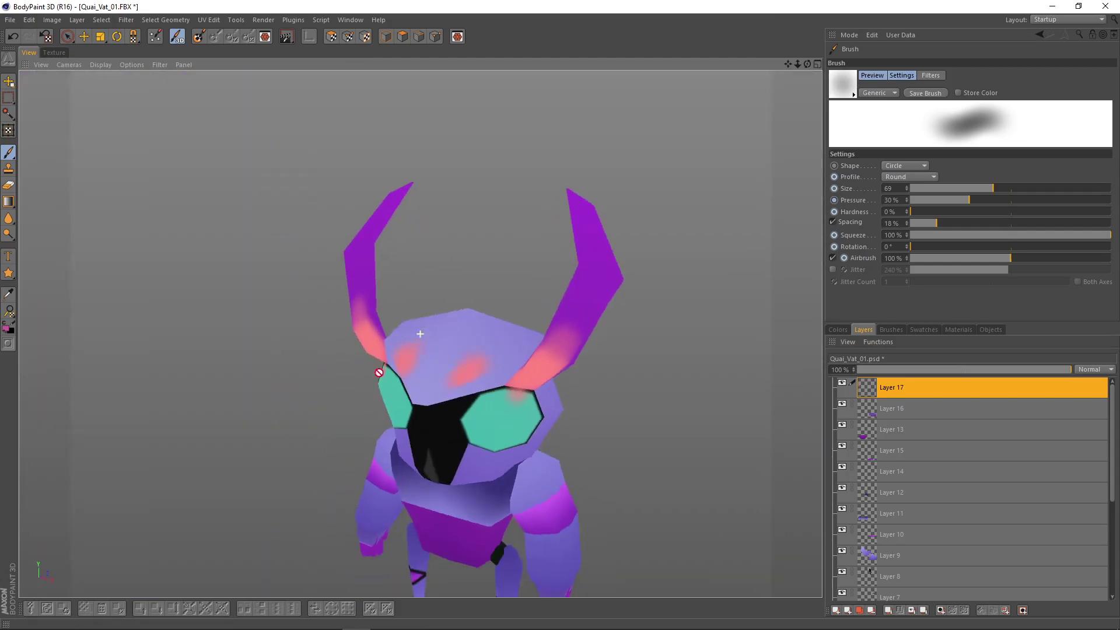
{"action": "right_click_drag", "start_coordinate": [379, 372], "coordinate": [497, 362], "text": "alt"}
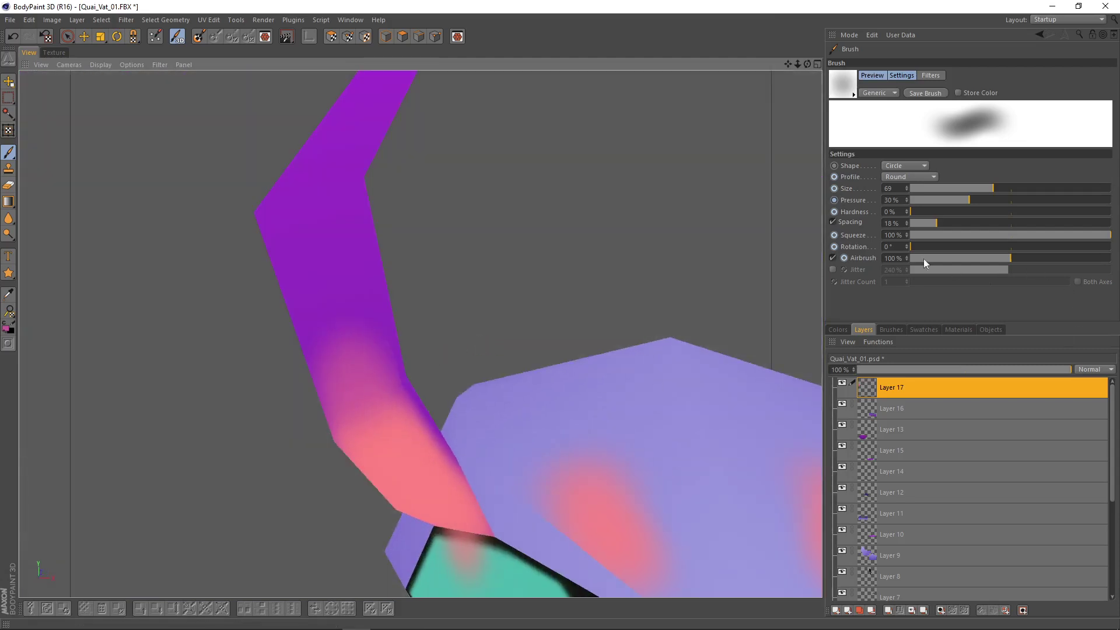
- In the project settings, turn off Linear Workflow and set the Input Color Profile back to Disabled
{"action": "left_click", "coordinate": [849, 35]}
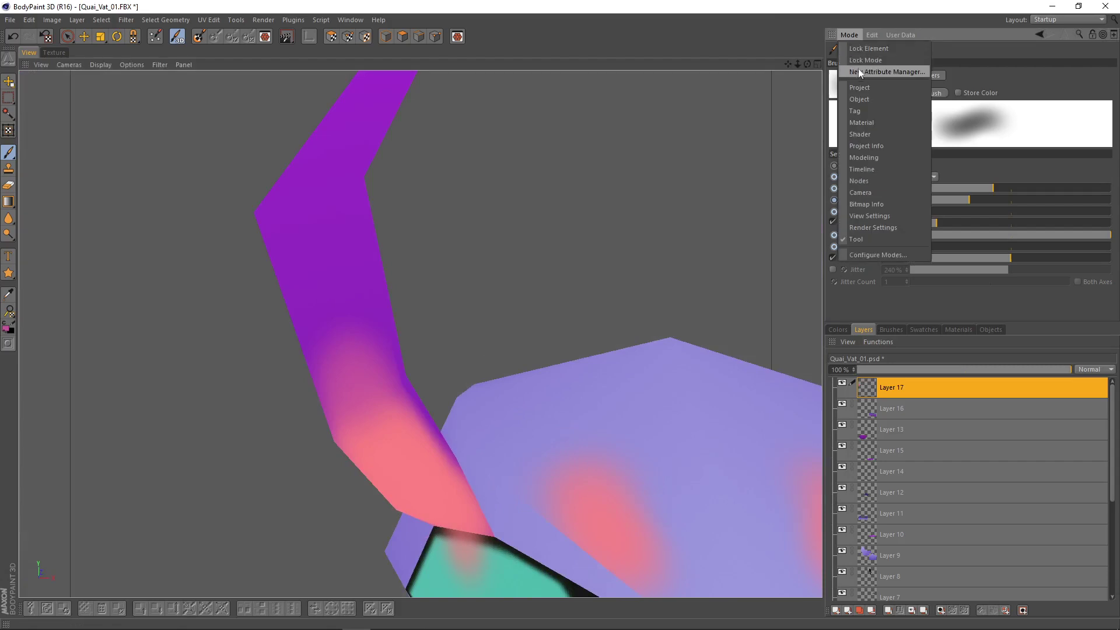
{"action": "left_click", "coordinate": [864, 88]}
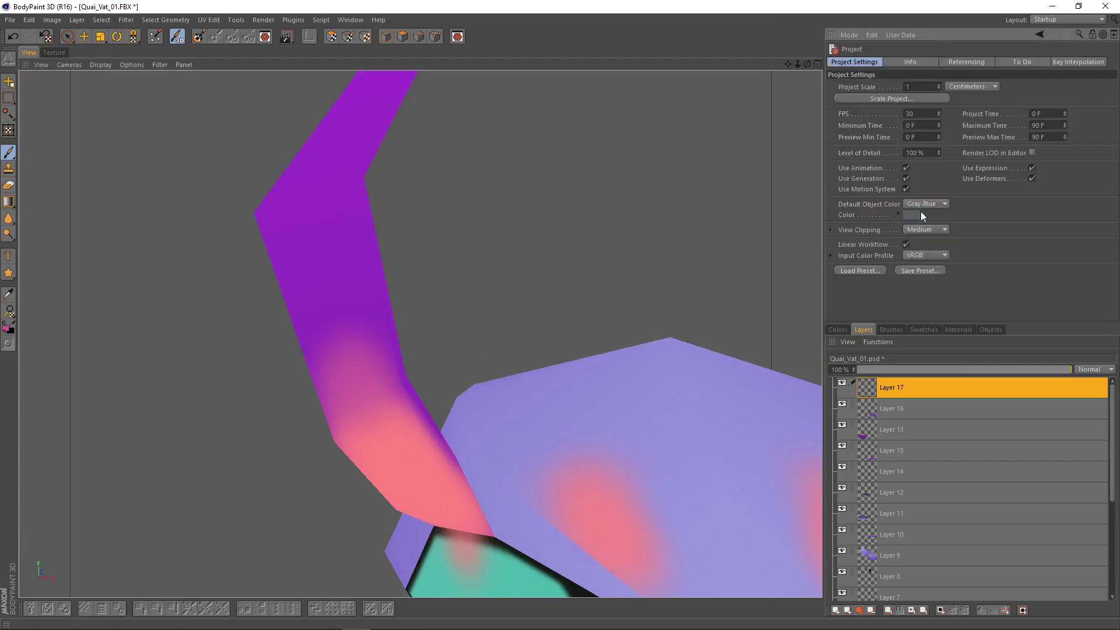
{"action": "left_click", "coordinate": [938, 258]}
{"action": "left_click", "coordinate": [931, 293]}
- Undo all the pink test strokes on the monster's horns and forehead
{"action": "left_click_drag", "start_coordinate": [537, 334], "coordinate": [530, 275], "text": "alt"}
{"action": "right_click_drag", "start_coordinate": [536, 275], "coordinate": [517, 295], "text": "alt"}
{"action": "middle_click_drag", "start_coordinate": [532, 318], "coordinate": [327, 123], "text": "alt"}
{"action": "right_click_drag", "start_coordinate": [421, 222], "coordinate": [408, 213], "text": "alt"}
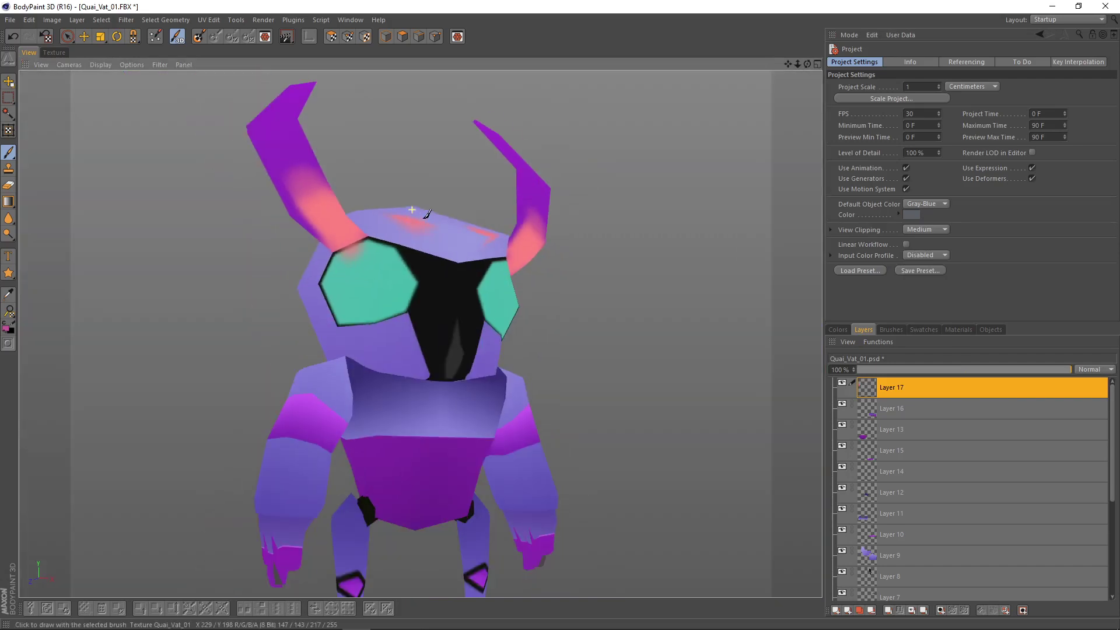
{"action": "middle_click_drag", "start_coordinate": [421, 212], "coordinate": [424, 241], "text": "alt"}
{"action": "key", "text": "ctrl+z"}
{"action": "key", "text": "ctrl+z"}
{"action": "key", "text": "ctrl+z"}
{"action": "key", "text": "ctrl+z"}
{"action": "key", "text": "ctrl+z"}
{"action": "key", "text": "ctrl+z"}
{"action": "key", "text": "ctrl+z"}
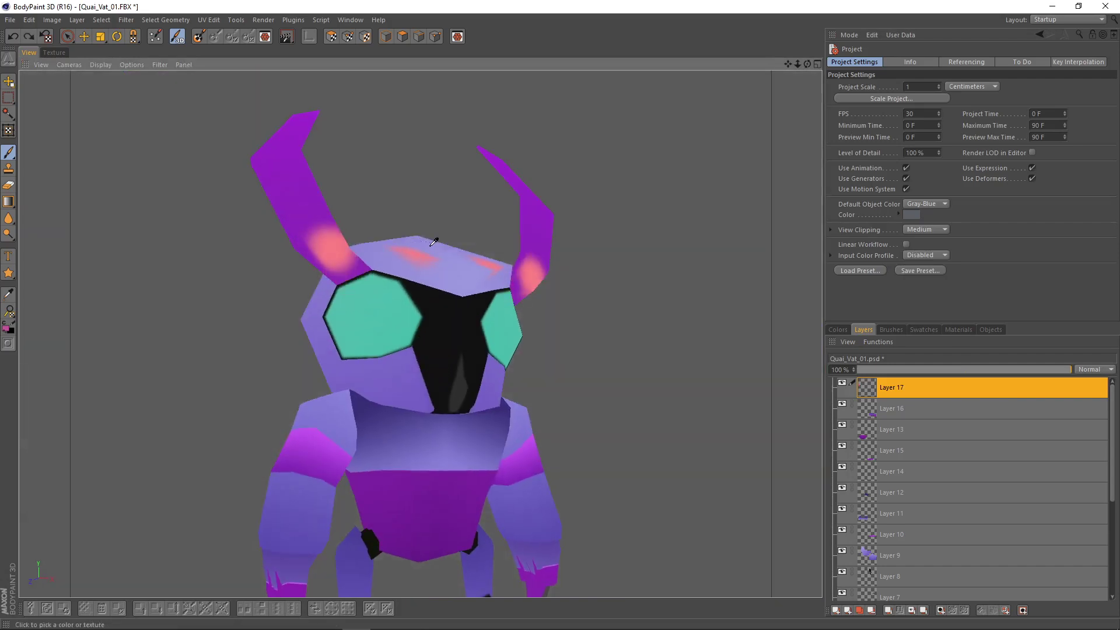
{"action": "left_click_drag", "start_coordinate": [433, 241], "coordinate": [601, 251], "text": "alt"}
{"action": "middle_click_drag", "start_coordinate": [594, 236], "coordinate": [612, 315], "text": "alt"}
{"action": "right_click_drag", "start_coordinate": [502, 229], "coordinate": [517, 245], "text": "alt"}
{"action": "mouse_move", "coordinate": [517, 243]}
{"action": "left_mouse_down", "text": "alt"}
{"action": "mouse_move", "coordinate": [438, 208]}
{"action": "mouse_move", "coordinate": [498, 227]}
{"action": "mouse_move", "coordinate": [572, 212]}
{"action": "mouse_move", "coordinate": [415, 280]}
{"action": "mouse_move", "coordinate": [222, 271]}
{"action": "left_mouse_up", "text": "alt"}
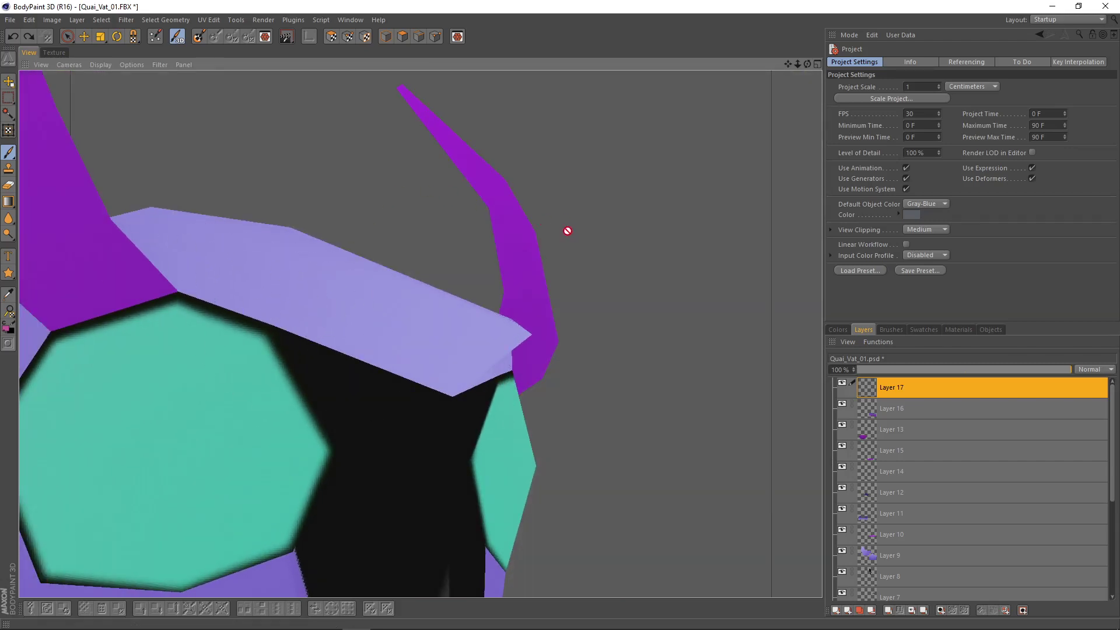
- Sample dark gray from the highlight on the black face, test airbrush strokes around it and undo them
{"action": "left_click_drag", "start_coordinate": [630, 251], "coordinate": [600, 252], "text": "alt"}
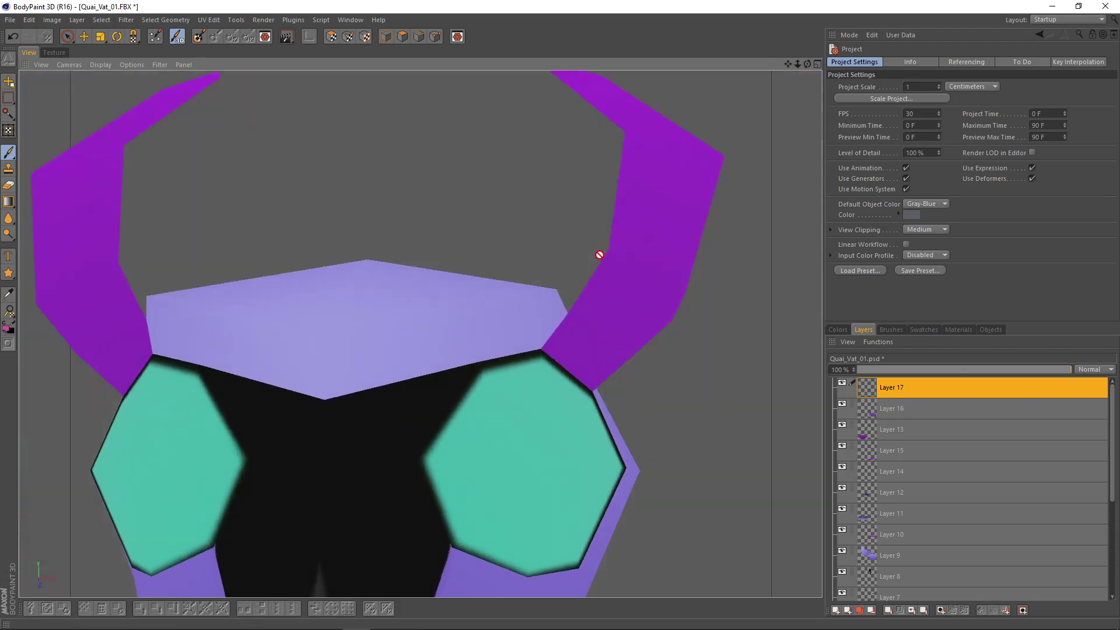
{"action": "scroll", "coordinate": [506, 308], "scroll_direction": "down", "scroll_amount": 6}
{"action": "left_click_drag", "start_coordinate": [506, 307], "coordinate": [527, 162], "text": "alt"}
{"action": "scroll", "coordinate": [452, 292], "scroll_direction": "up", "scroll_amount": 6}
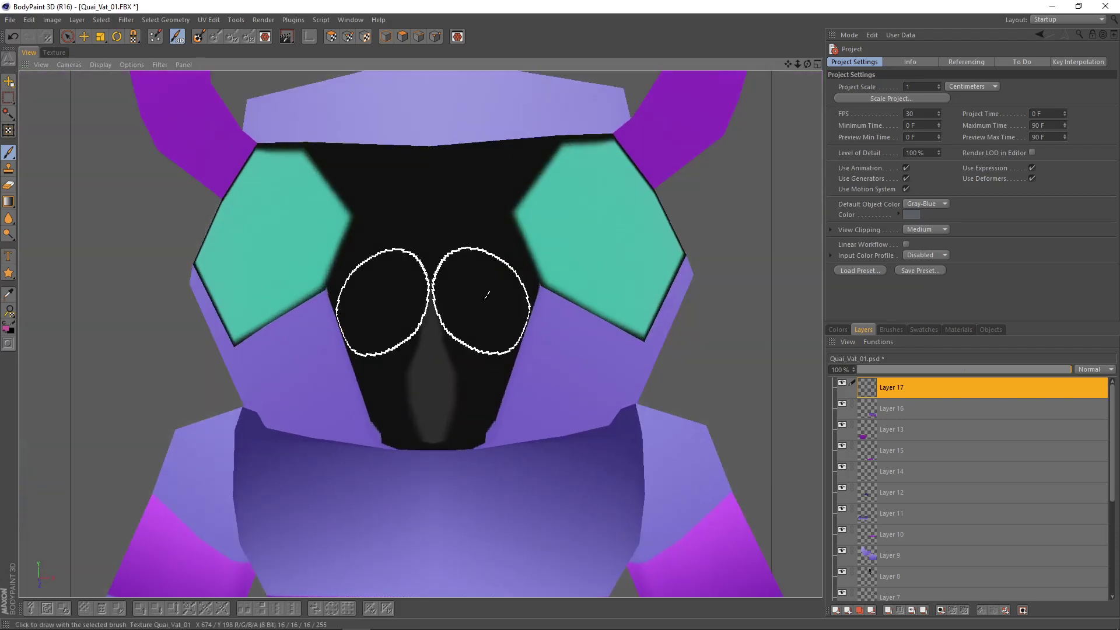
{"action": "left_click", "coordinate": [438, 360], "text": "ctrl"}
{"action": "left_click_drag", "start_coordinate": [434, 339], "coordinate": [426, 296]}
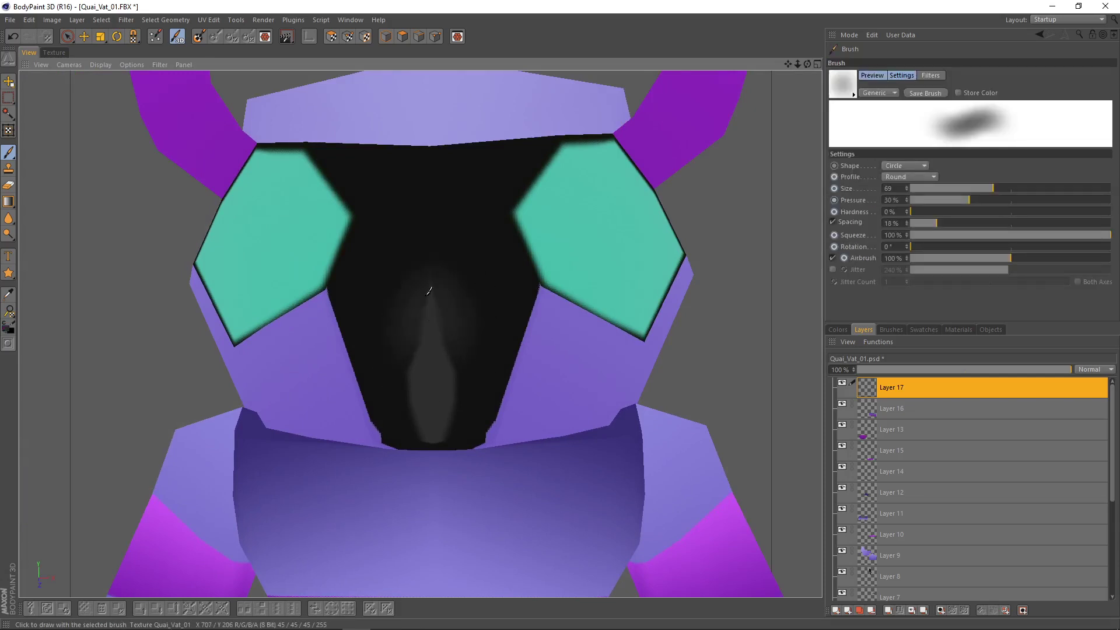
{"action": "left_click_drag", "start_coordinate": [430, 369], "coordinate": [425, 353]}
{"action": "mouse_move", "coordinate": [425, 355]}
{"action": "left_mouse_down"}
{"action": "mouse_move", "coordinate": [428, 387]}
{"action": "mouse_move", "coordinate": [425, 350]}
{"action": "left_mouse_up"}
{"action": "key", "text": "ctrl+y"}
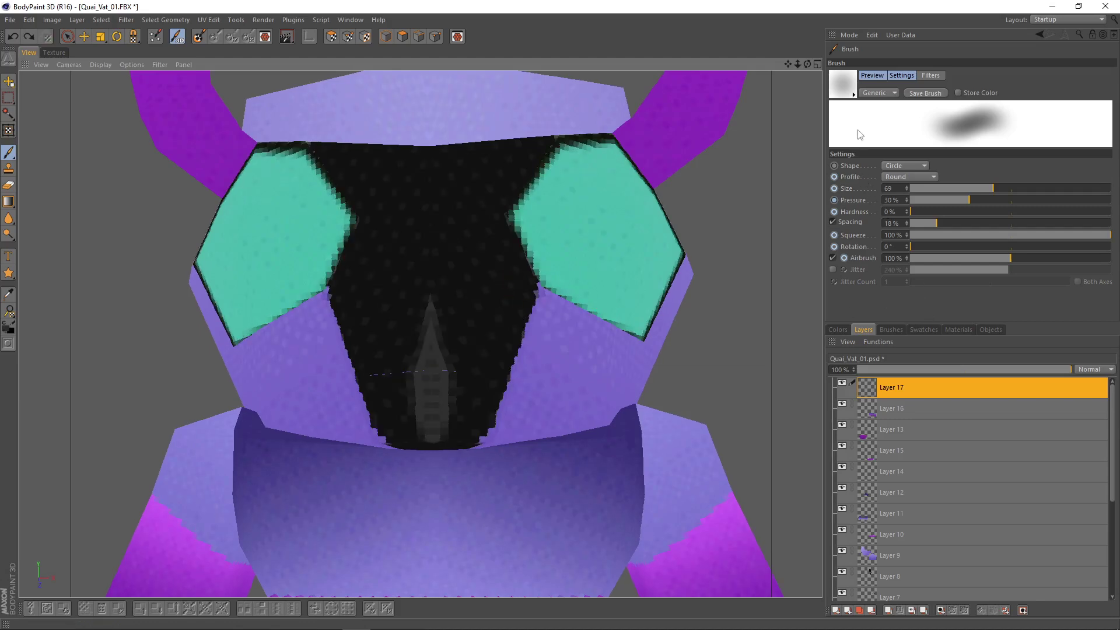
- Enable the unloaded 14 - Default material for painting again and turn the model to a three-quarter view
{"action": "left_click", "coordinate": [954, 330]}
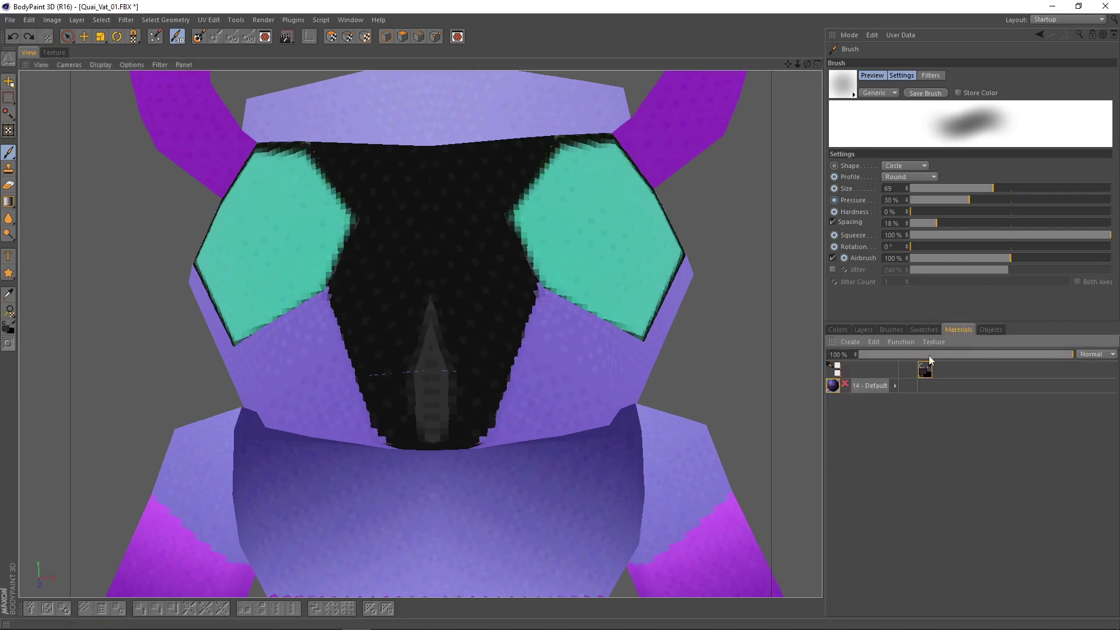
{"action": "left_click", "coordinate": [847, 383]}
{"action": "left_click_drag", "start_coordinate": [739, 306], "coordinate": [879, 258], "text": "alt"}
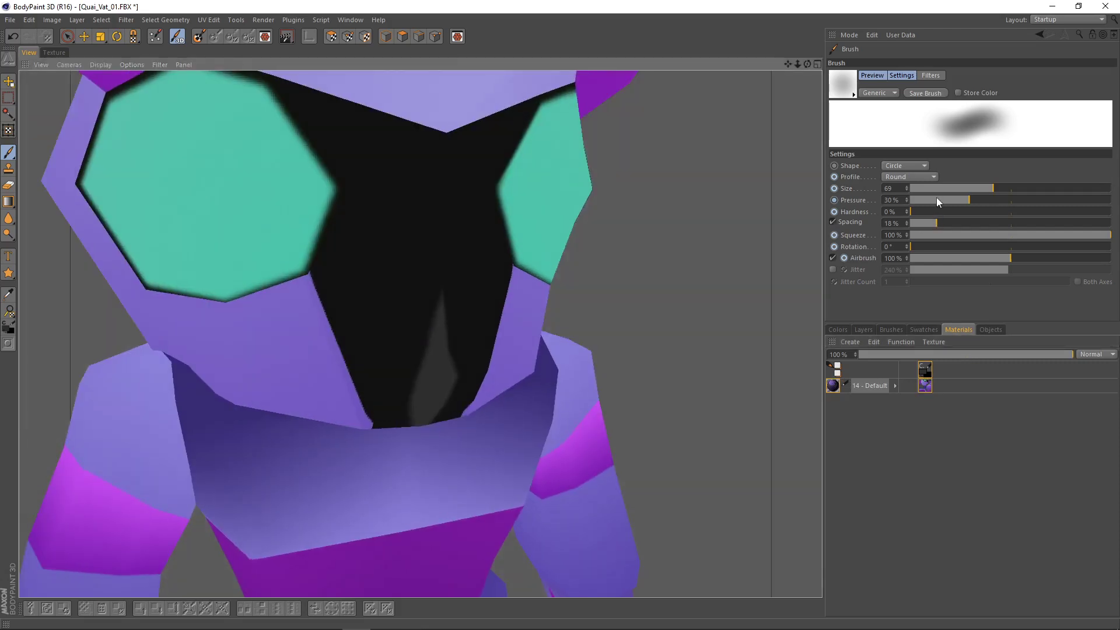
- Set the brush pressure to about 82%, test a dark gray stroke down the black face and undo it
{"action": "mouse_move", "coordinate": [939, 198]}
{"action": "left_mouse_down"}
{"action": "mouse_move", "coordinate": [916, 201]}
{"action": "mouse_move", "coordinate": [1079, 201]}
{"action": "left_mouse_up"}
{"action": "left_click_drag", "start_coordinate": [423, 193], "coordinate": [464, 305]}
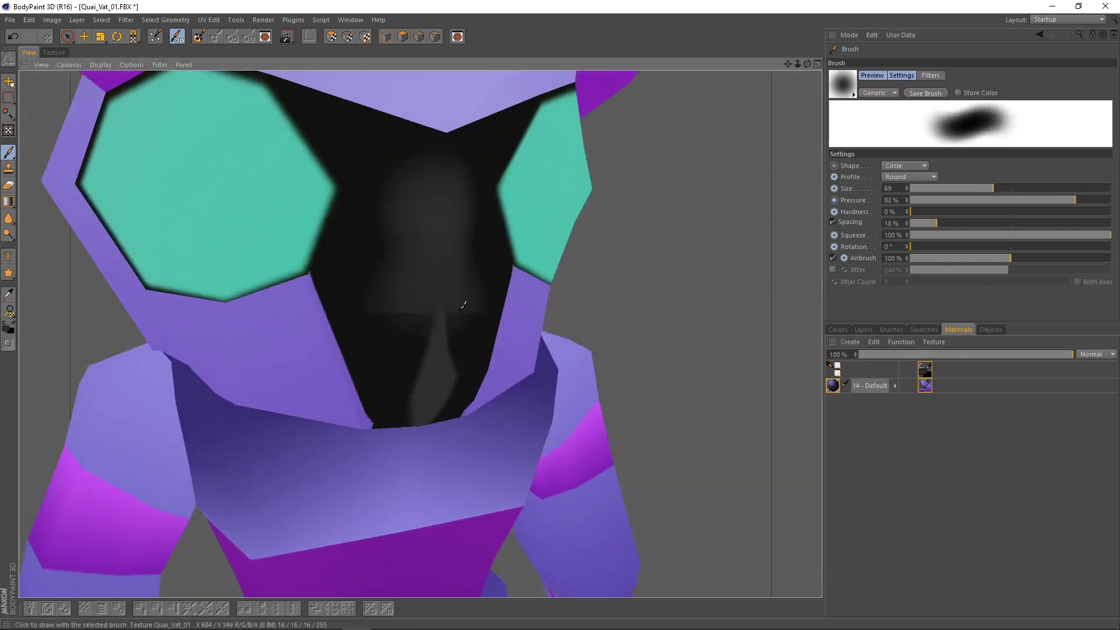
{"action": "key", "text": "ctrl+z"}
- Lower the brush pressure to 14%, test a faint gray stroke above the face highlight and undo it
{"action": "left_click", "coordinate": [946, 204]}
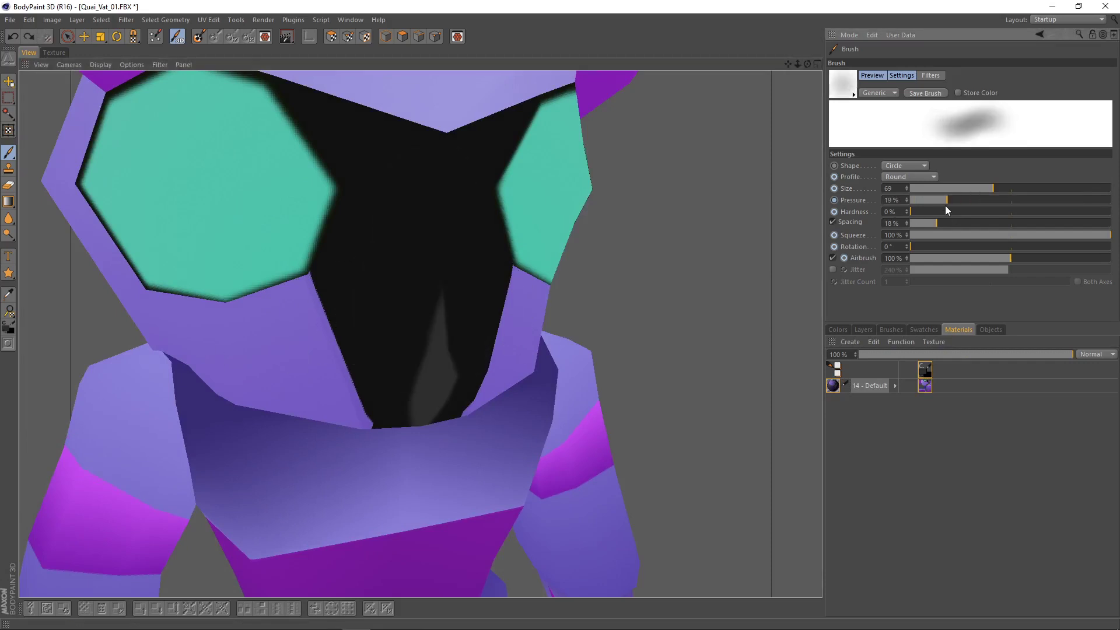
{"action": "left_click_drag", "start_coordinate": [946, 206], "coordinate": [937, 206]}
{"action": "mouse_move", "coordinate": [427, 276]}
{"action": "left_mouse_down"}
{"action": "mouse_move", "coordinate": [448, 285]}
{"action": "mouse_move", "coordinate": [437, 263]}
{"action": "left_mouse_up"}
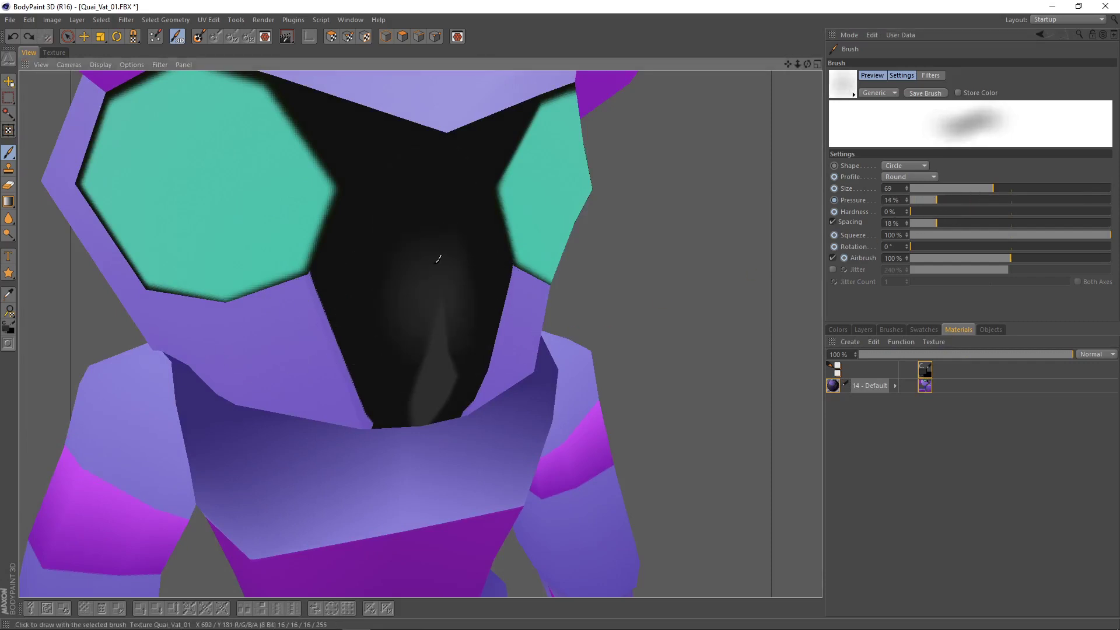
{"action": "key", "text": "ctrl+z"}
{"action": "key", "text": "ctrl+z"}
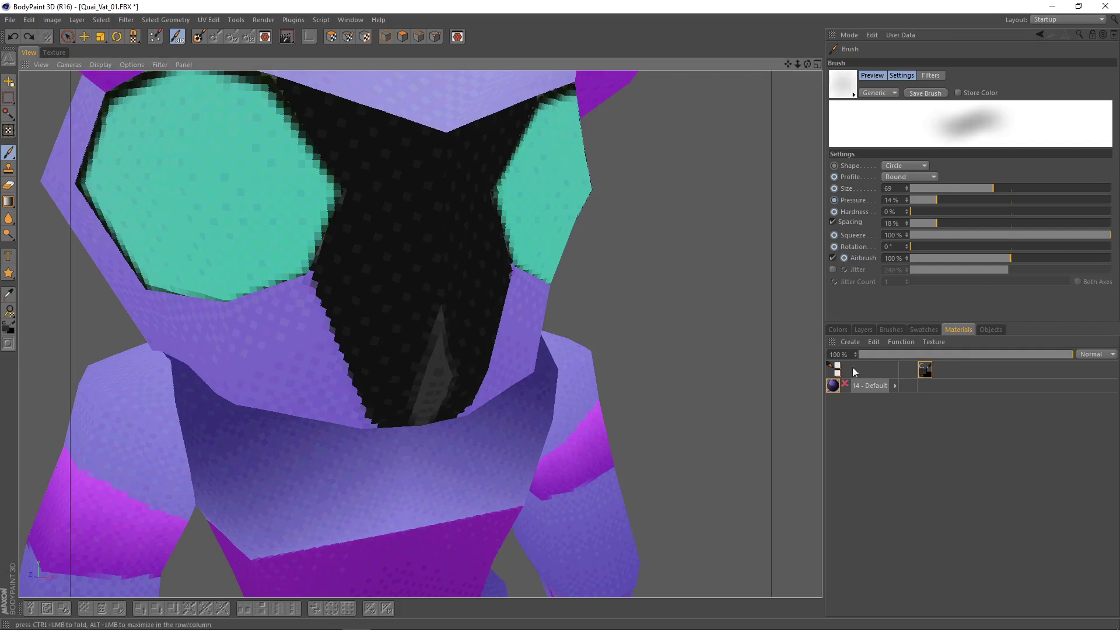
- Reload the 14 - Default material's texture for painting and show its list of layers
{"action": "left_click", "coordinate": [845, 384]}
{"action": "left_click", "coordinate": [863, 330]}
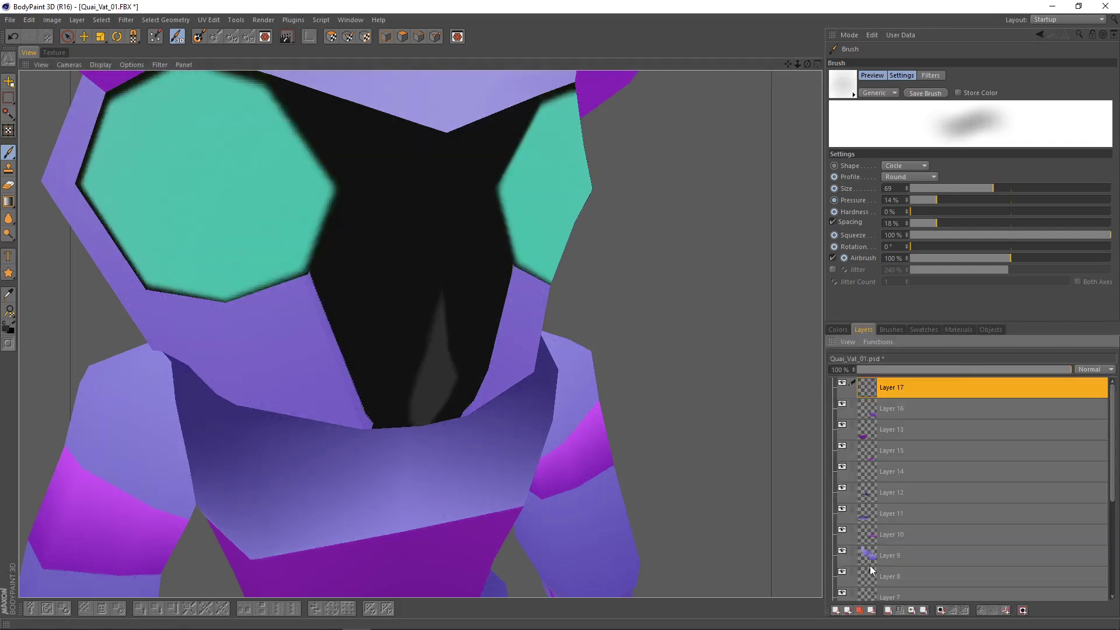
- Add a new layer above Layer 17 and name it body 01
{"action": "left_click", "coordinate": [836, 610]}
{"action": "double_click", "coordinate": [892, 390]}
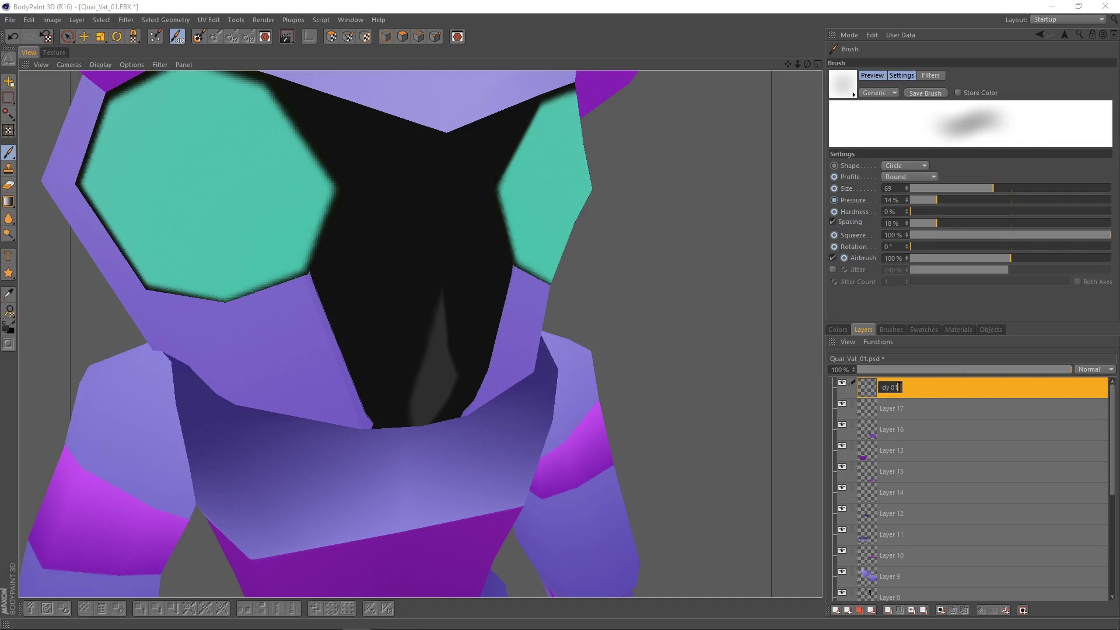
{"action": "key", "text": "Return"}
{"action": "scroll", "coordinate": [544, 214], "scroll_direction": "down", "scroll_amount": 5}
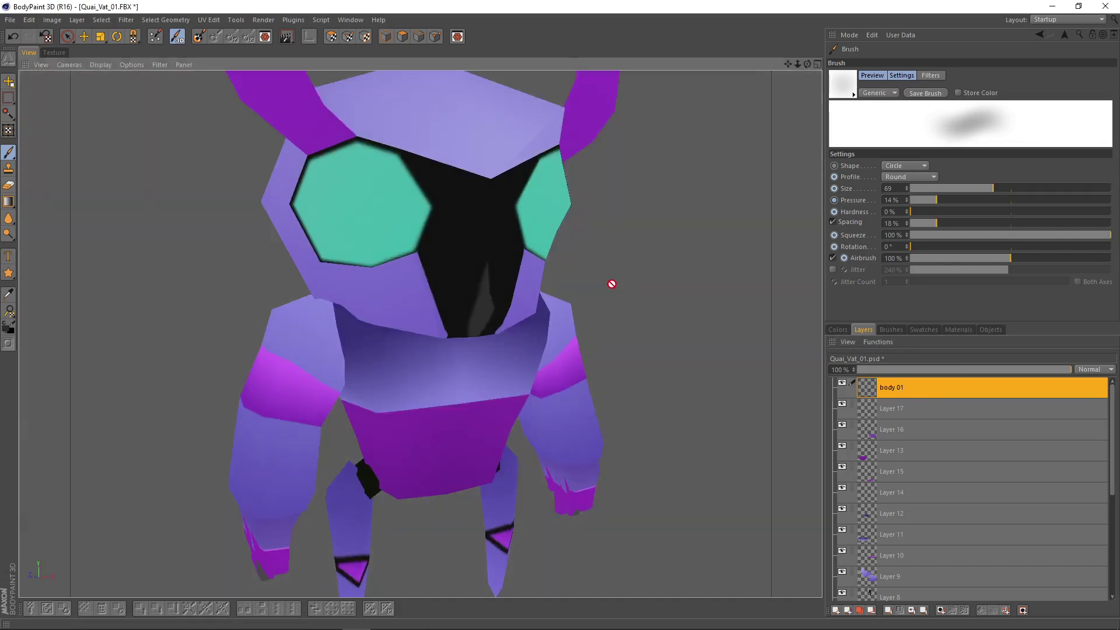
{"action": "middle_click_drag", "start_coordinate": [612, 285], "coordinate": [642, 367], "text": "alt"}
- Go through the open windows, including the quai vat folder, and switch to Photoshop
{"action": "key", "text": "alt+Tab"}
{"action": "key", "text": "alt+Tab"}
{"action": "key", "text": "alt+Tab"}
{"action": "key", "text": "alt+Tab"}
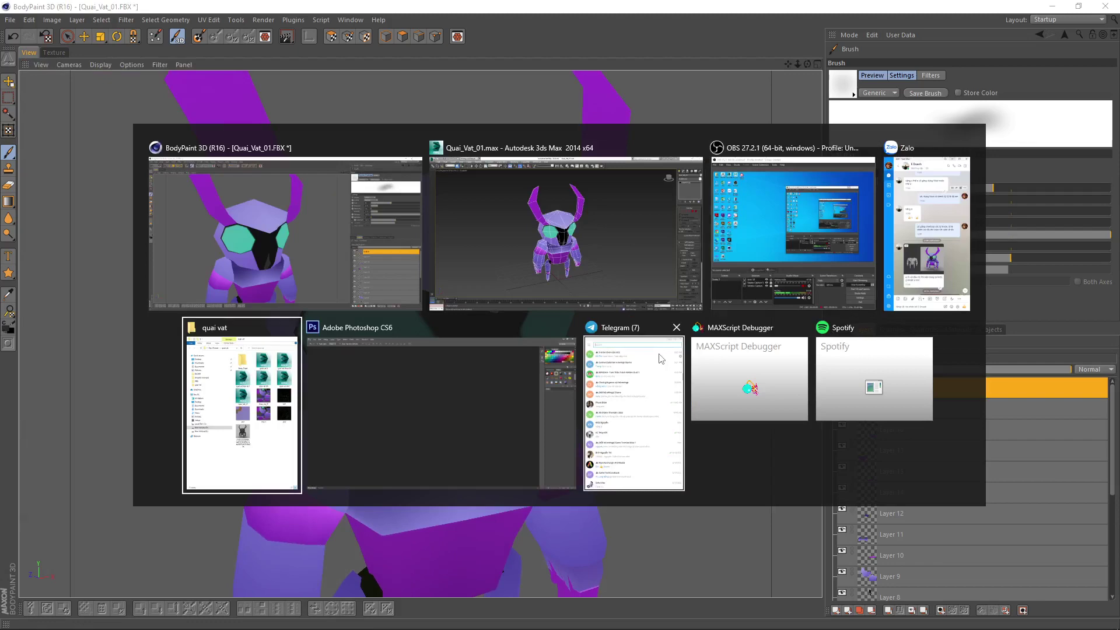
{"action": "key", "text": "alt+Tab"}
{"action": "key", "text": "alt+Tab"}
{"action": "key", "text": "alt+Tab"}
{"action": "key", "text": "alt+Tab"}
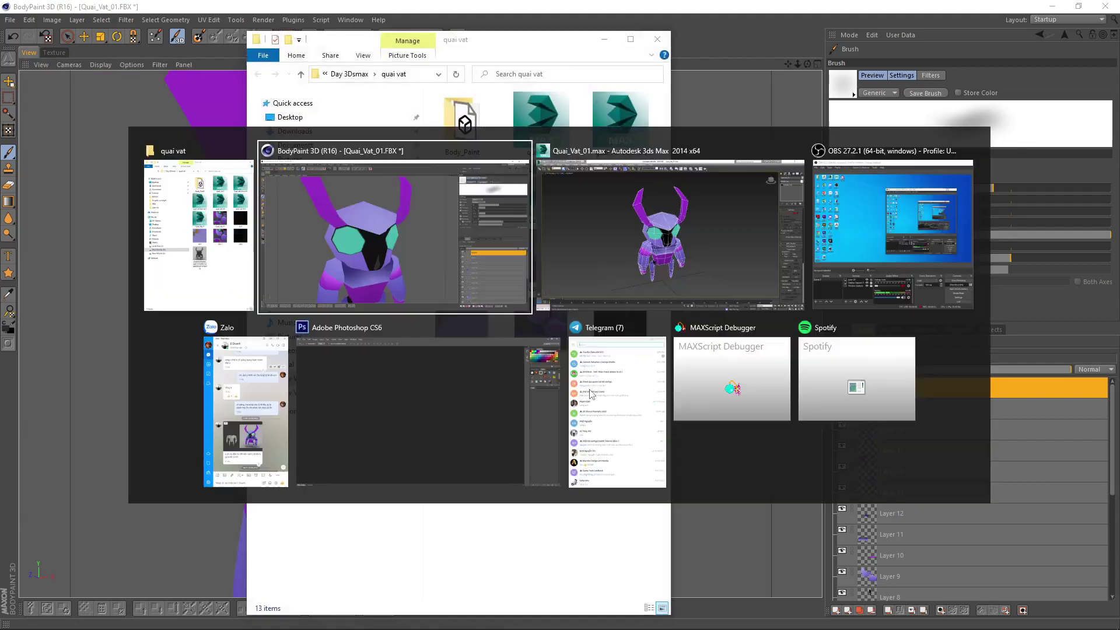
{"action": "key", "text": "alt+Tab"}
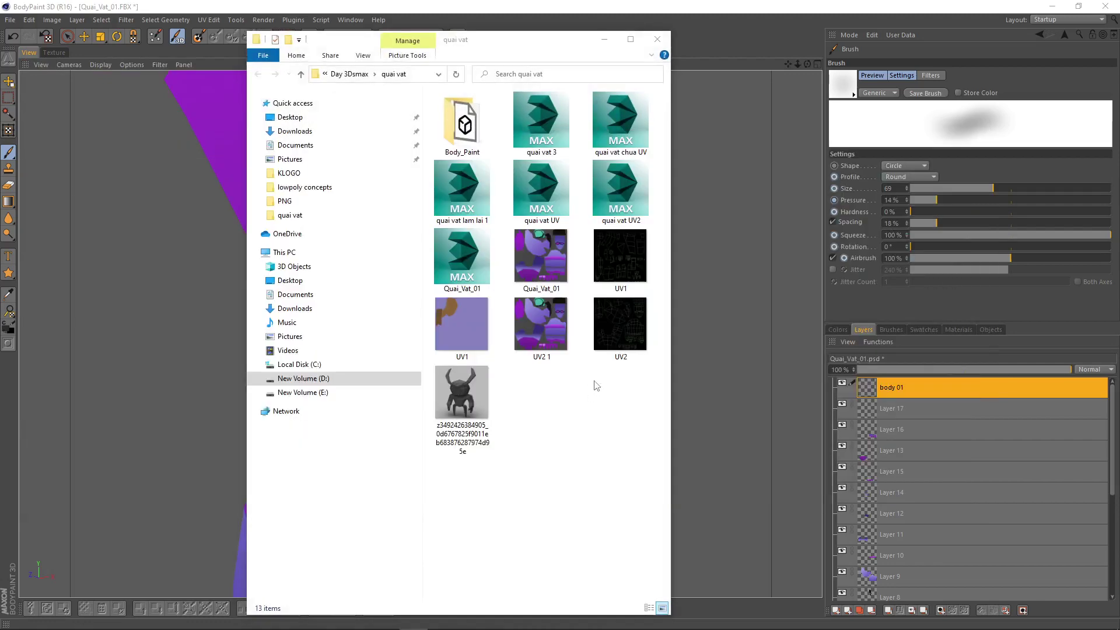
- Create a new document with the default settings, paste the copied monster concept image and merge it into the background
{"action": "key", "text": "ctrl+o"}
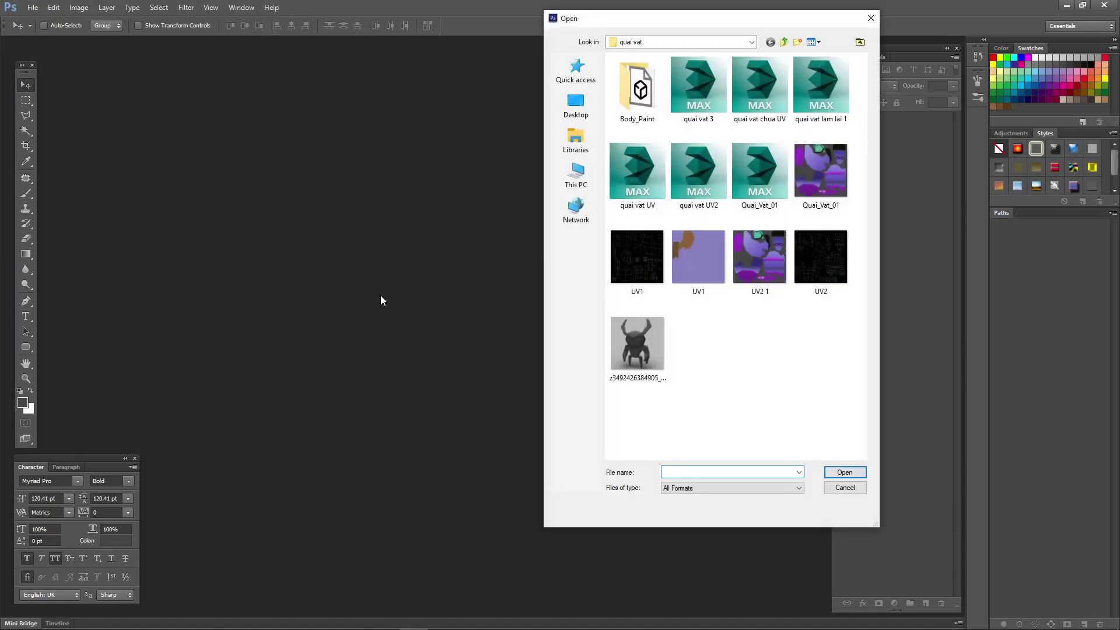
{"action": "left_click", "coordinate": [845, 487]}
{"action": "key", "text": "ctrl+n"}
{"action": "key", "text": "Return"}
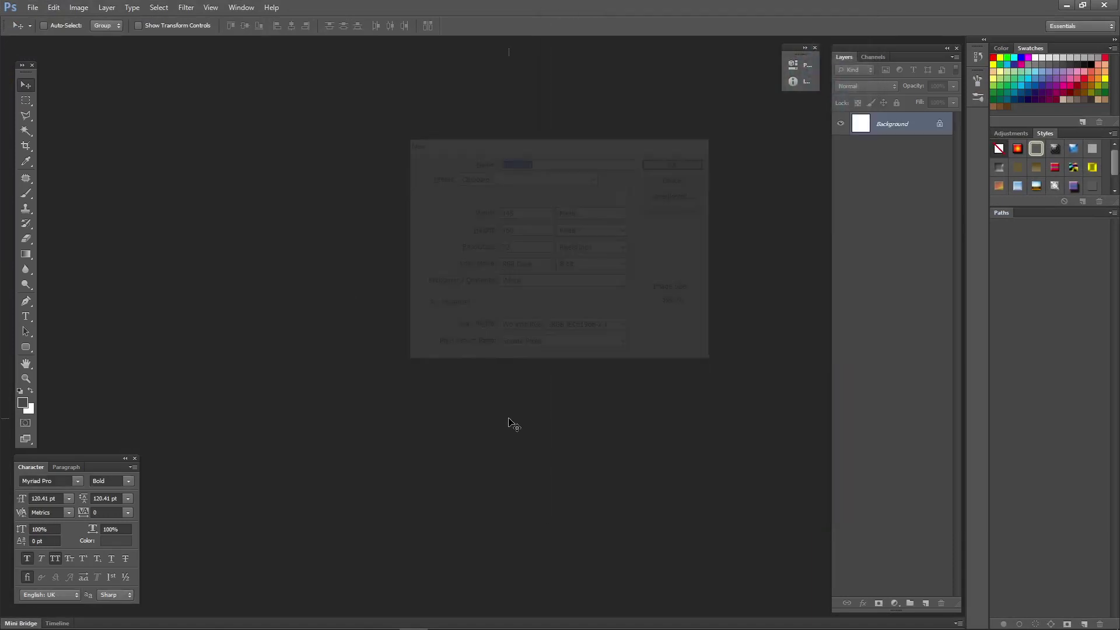
{"action": "key", "text": "ctrl+v"}
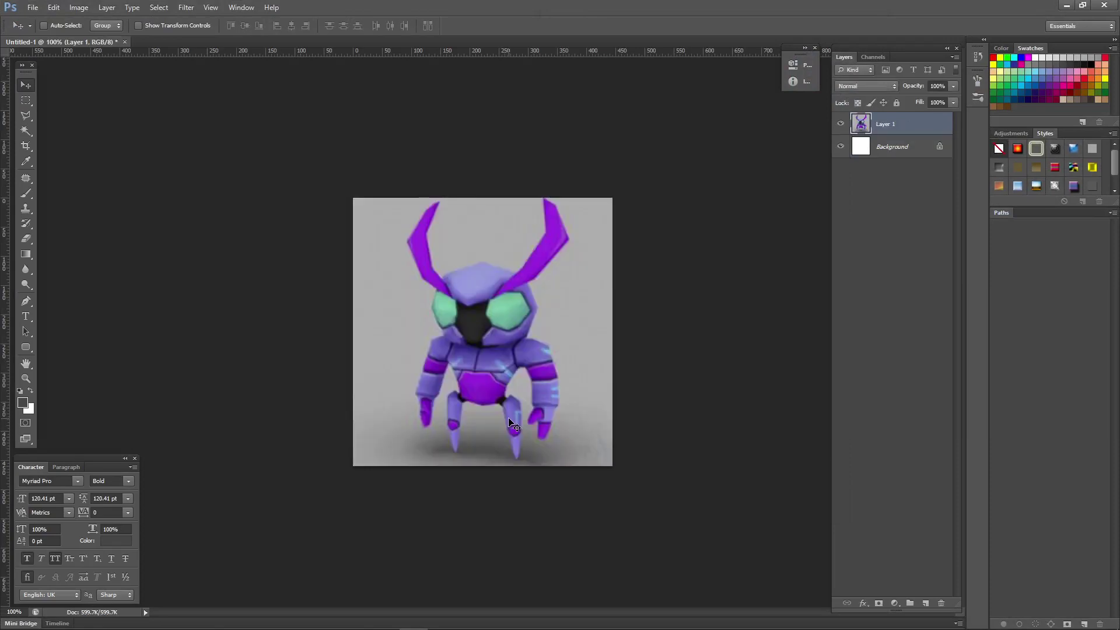
{"action": "key", "text": "ctrl+e"}
- Sample the concept eye's light green #7cceaa as foreground color and its dark teal #558788 edge as background color
{"action": "scroll", "coordinate": [519, 404], "scroll_direction": "up", "scroll_amount": 6, "text": "alt"}
{"action": "scroll", "coordinate": [637, 370], "scroll_direction": "down", "scroll_amount": 3, "text": "alt"}
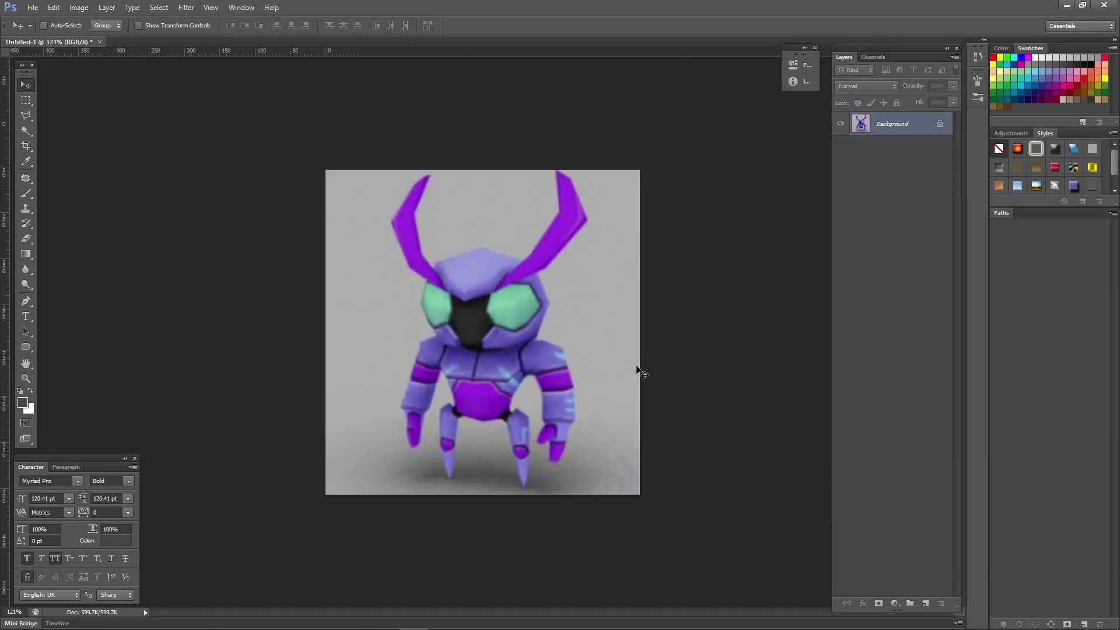
{"action": "scroll", "coordinate": [639, 373], "scroll_direction": "down", "scroll_amount": 2, "text": "alt"}
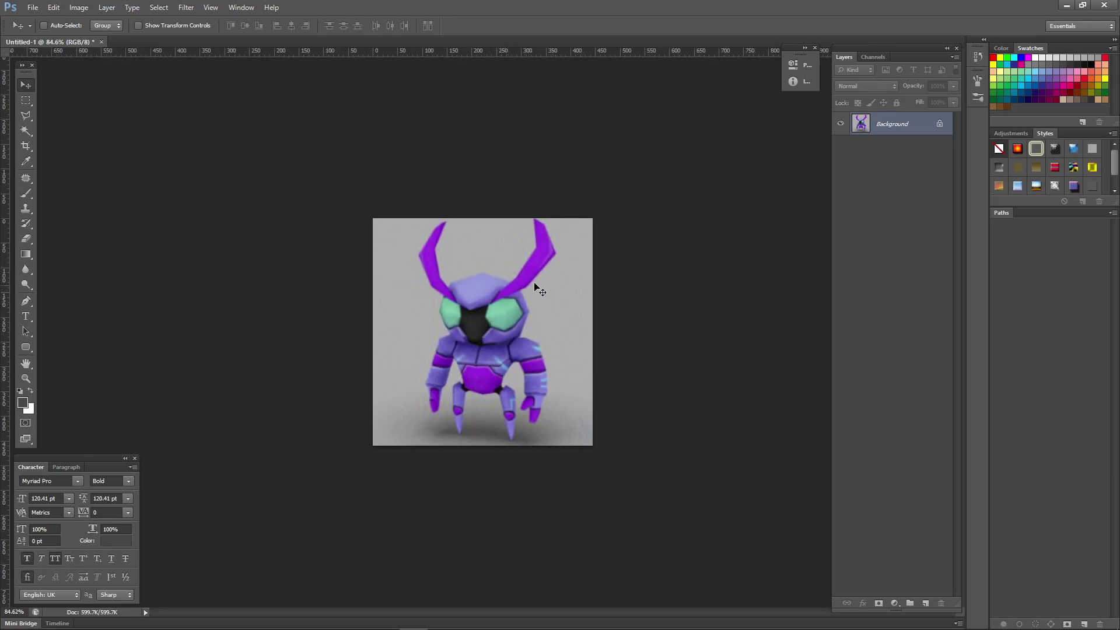
{"action": "scroll", "coordinate": [555, 255], "scroll_direction": "up", "scroll_amount": 5, "text": "alt"}
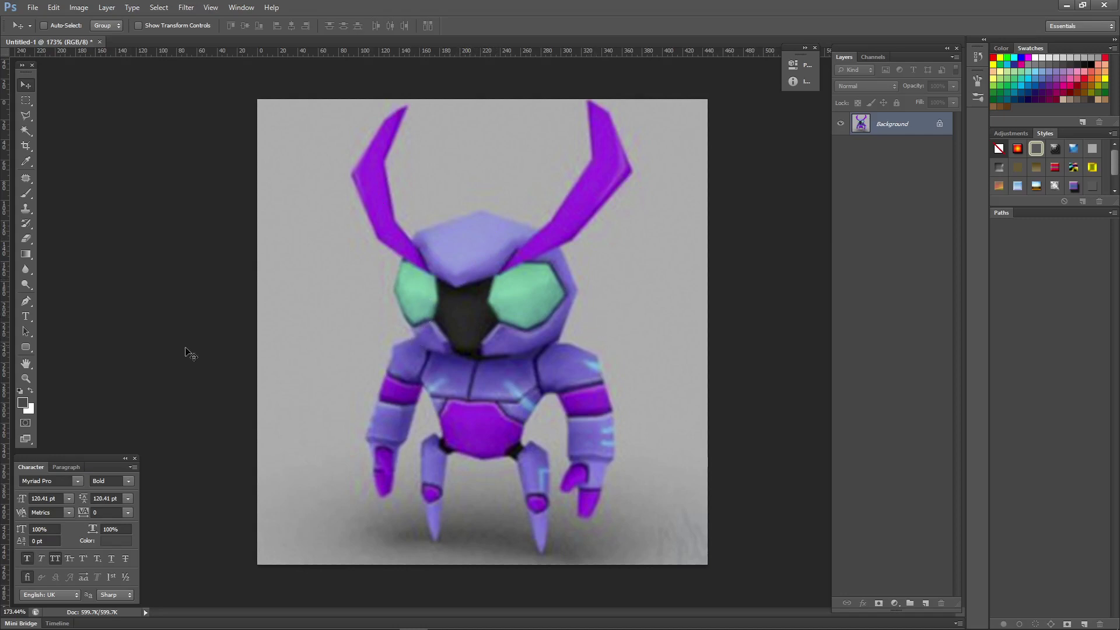
{"action": "left_click", "coordinate": [27, 403]}
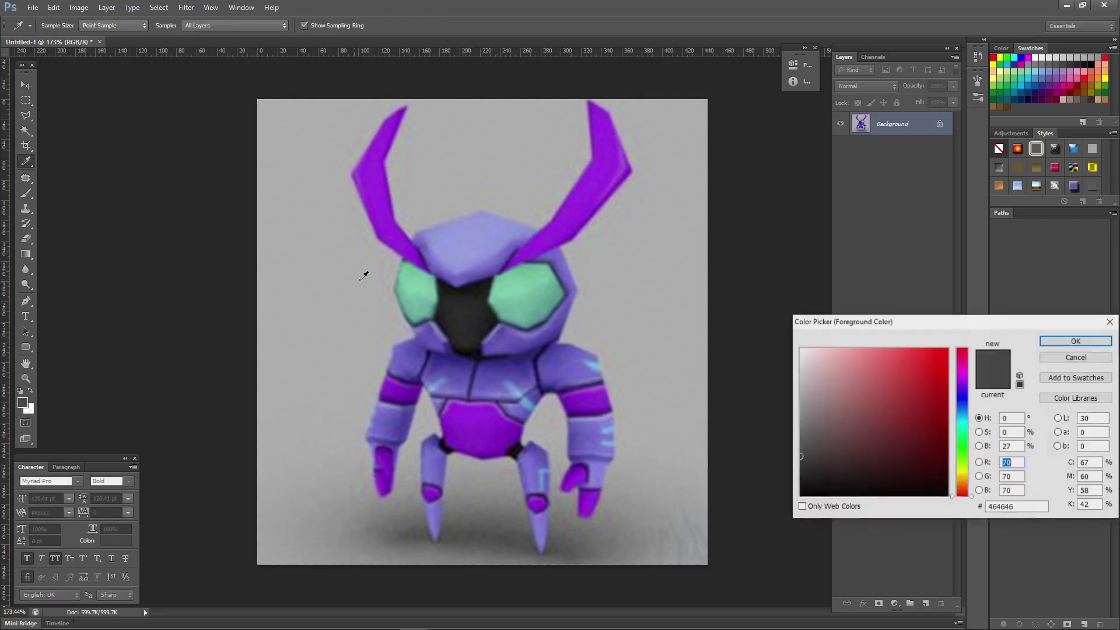
{"action": "left_click", "coordinate": [410, 282]}
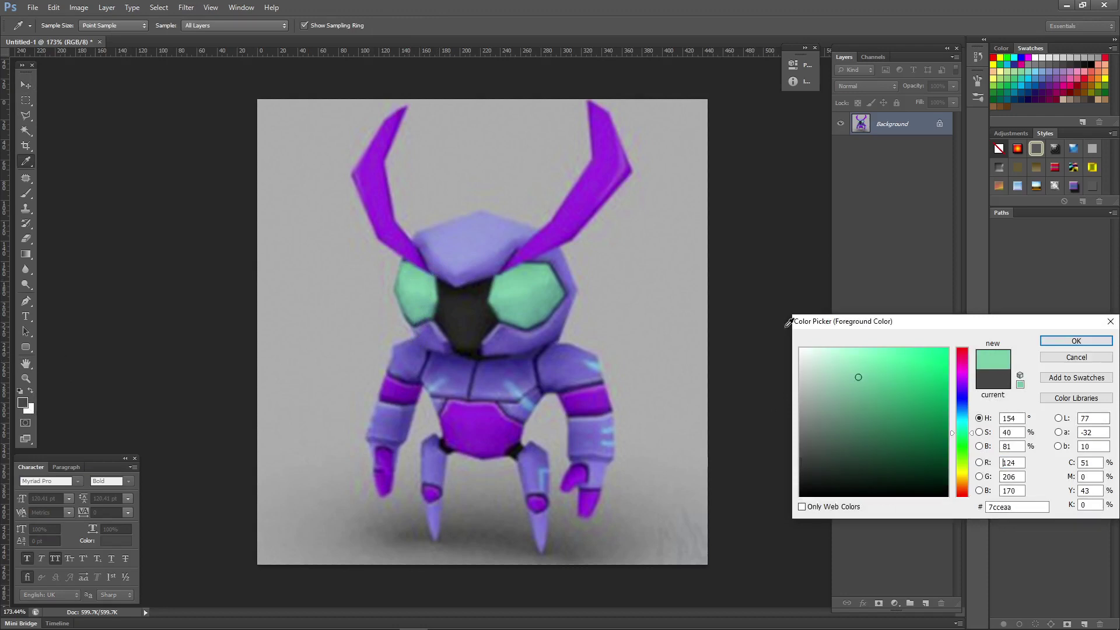
{"action": "left_click", "coordinate": [1047, 345]}
{"action": "left_click", "coordinate": [32, 411]}
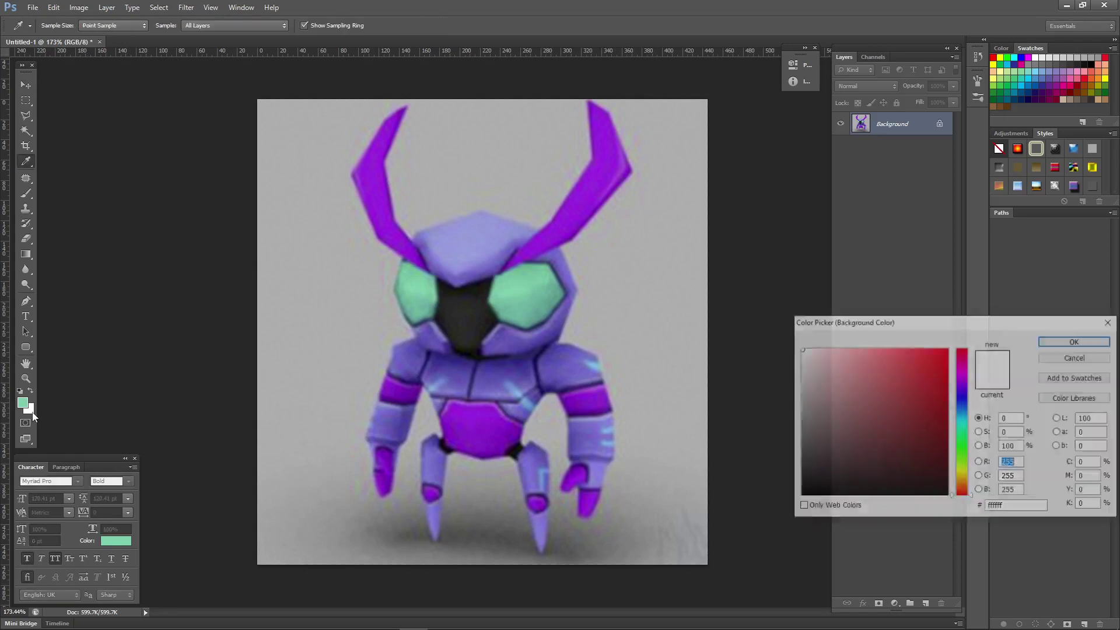
{"action": "left_click", "coordinate": [417, 316]}
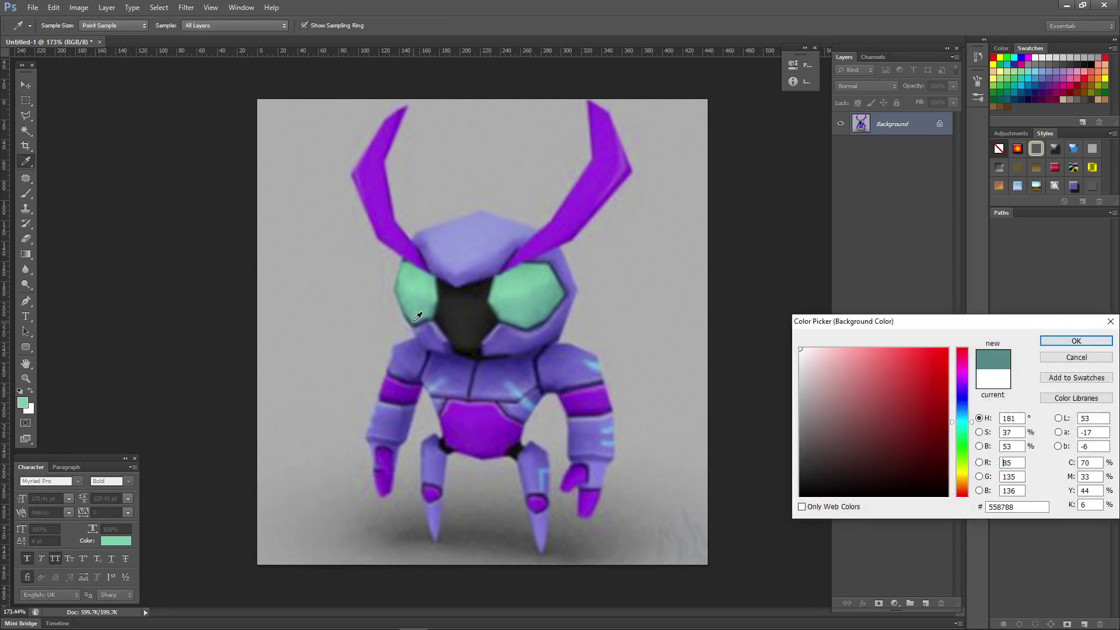
{"action": "left_click", "coordinate": [1088, 343]}
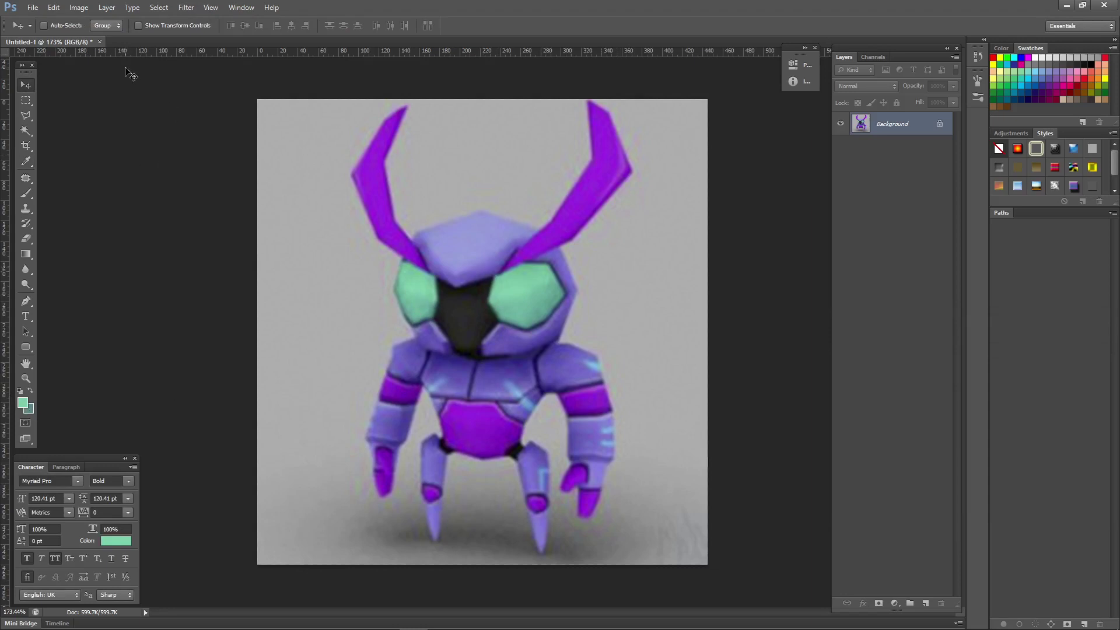
- Switch to BodyPaint 3D and dock the 3D view side by side with the texture view
{"action": "key", "text": "alt+Tab"}
{"action": "key", "text": "alt+Tab"}
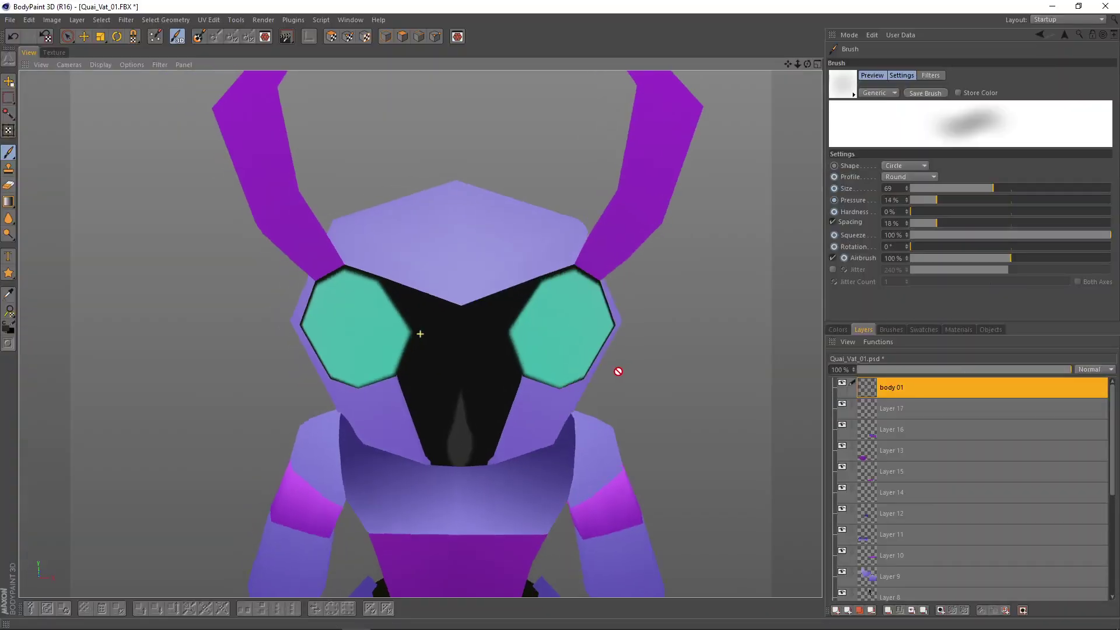
{"action": "left_click_drag", "start_coordinate": [619, 372], "coordinate": [686, 293], "text": "alt"}
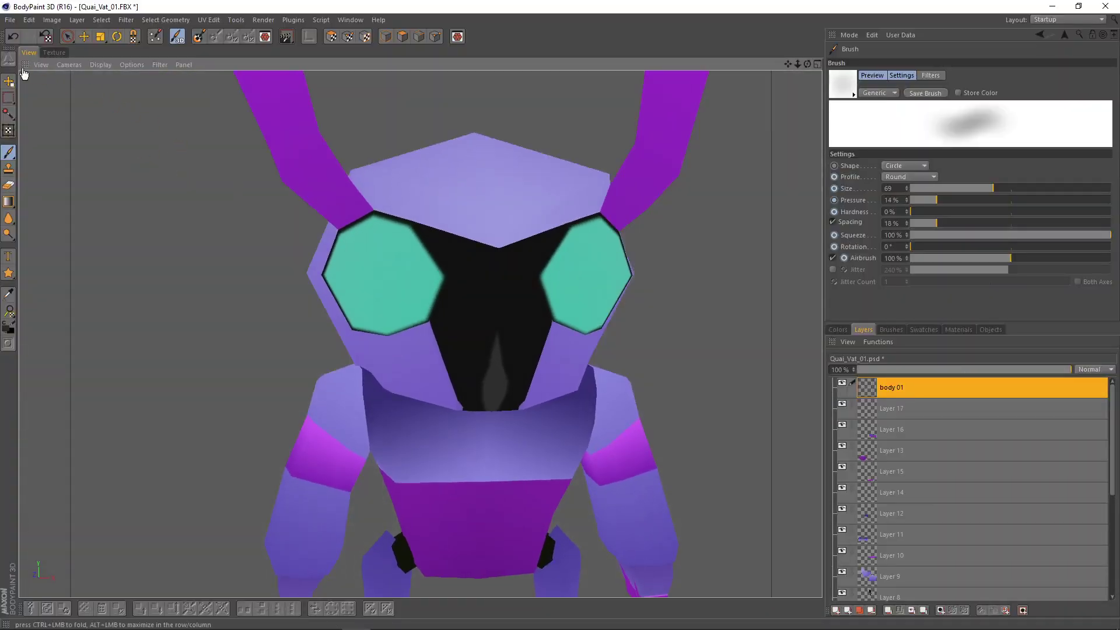
{"action": "left_click_drag", "start_coordinate": [25, 66], "coordinate": [76, 99]}
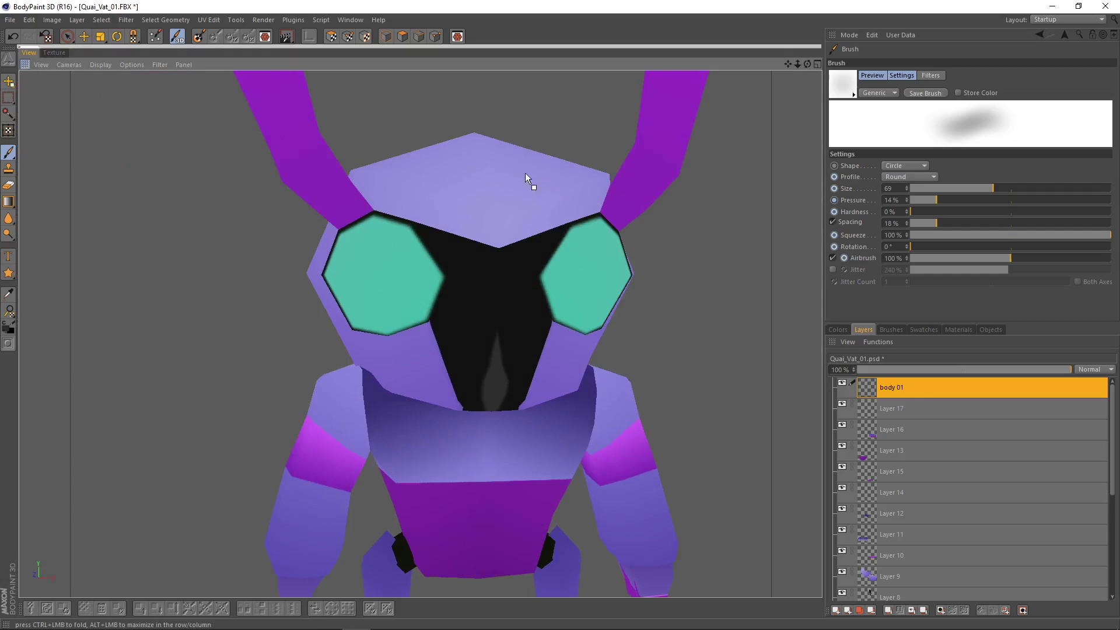
{"action": "left_click_drag", "start_coordinate": [525, 173], "coordinate": [821, 226]}
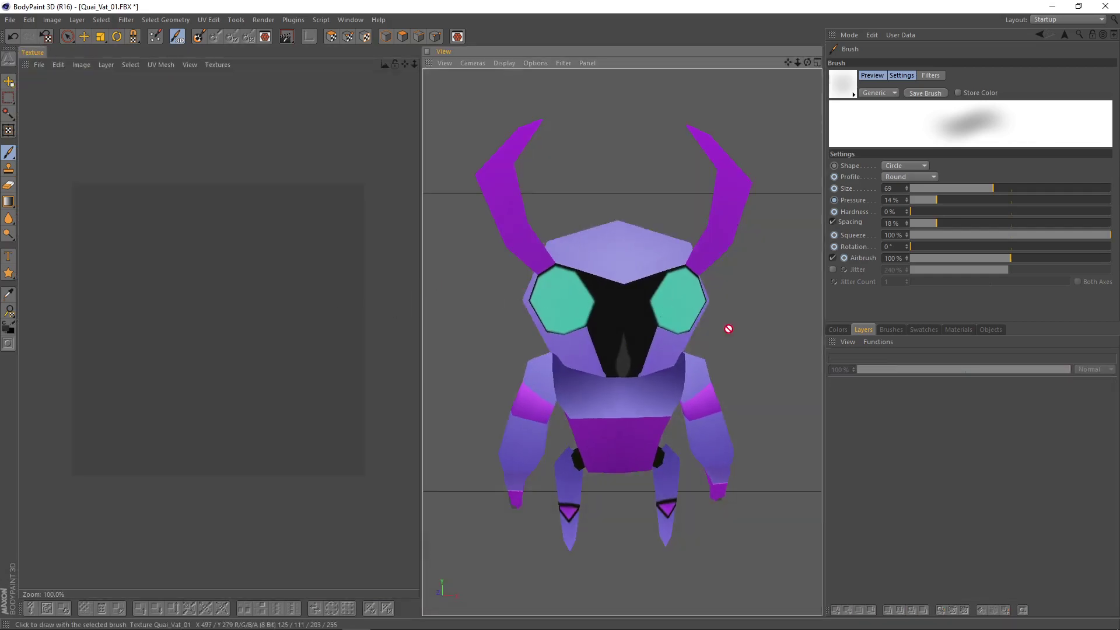
- Select the 14 - Default material to display its Quai_Vat_01.psd texture in the texture view
{"action": "left_click", "coordinate": [950, 330]}
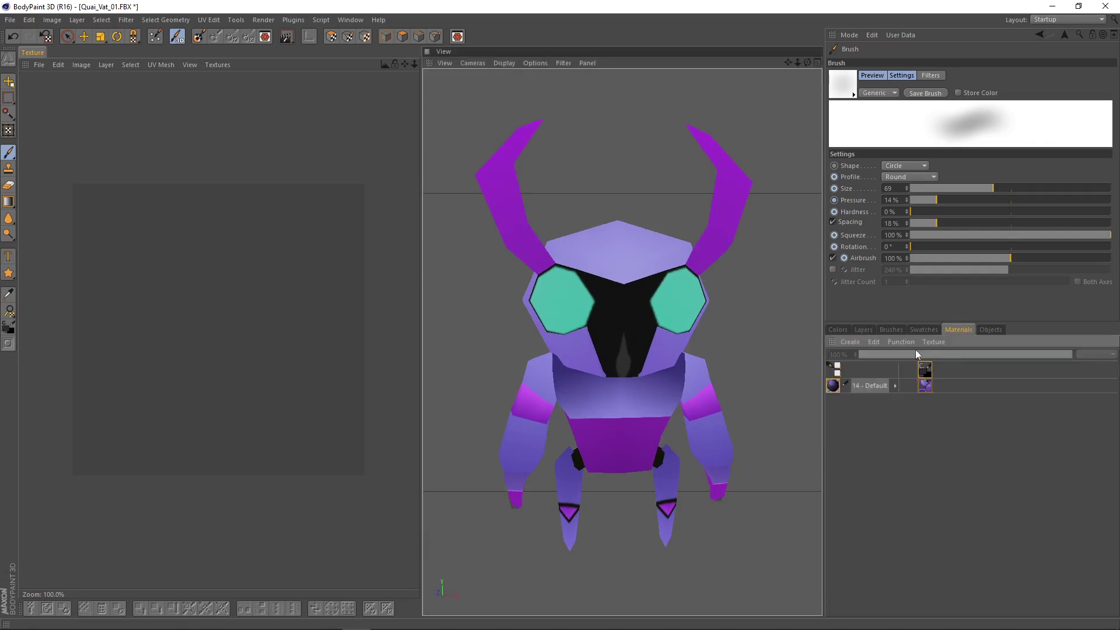
{"action": "left_click", "coordinate": [833, 387]}
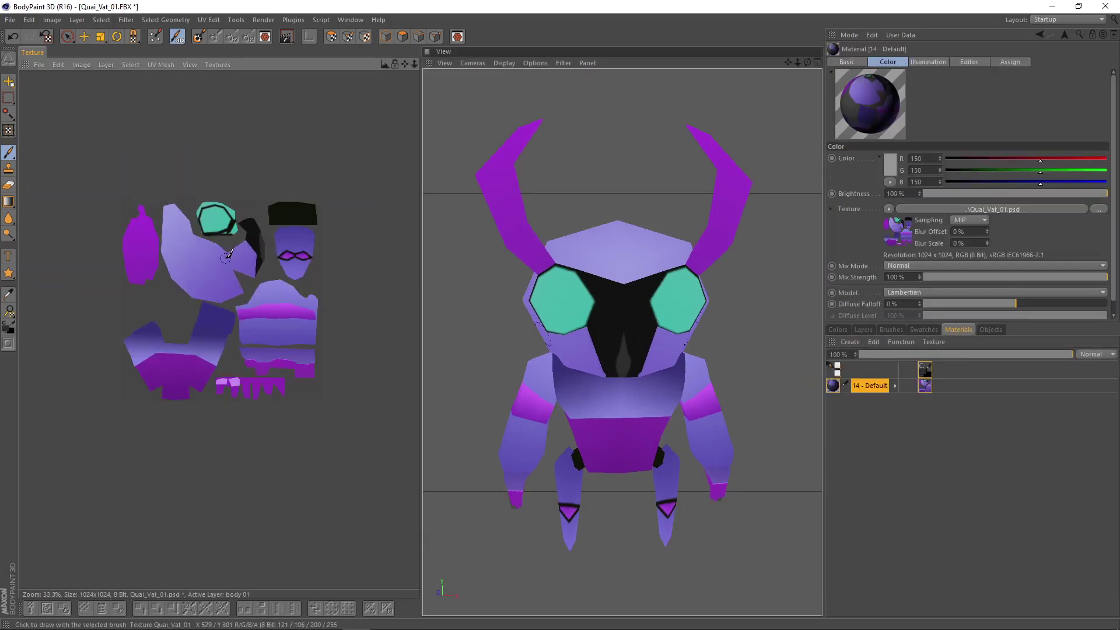
{"action": "scroll", "coordinate": [227, 255], "scroll_direction": "up", "scroll_amount": 2}
{"action": "scroll", "coordinate": [200, 211], "scroll_direction": "down", "scroll_amount": 1}
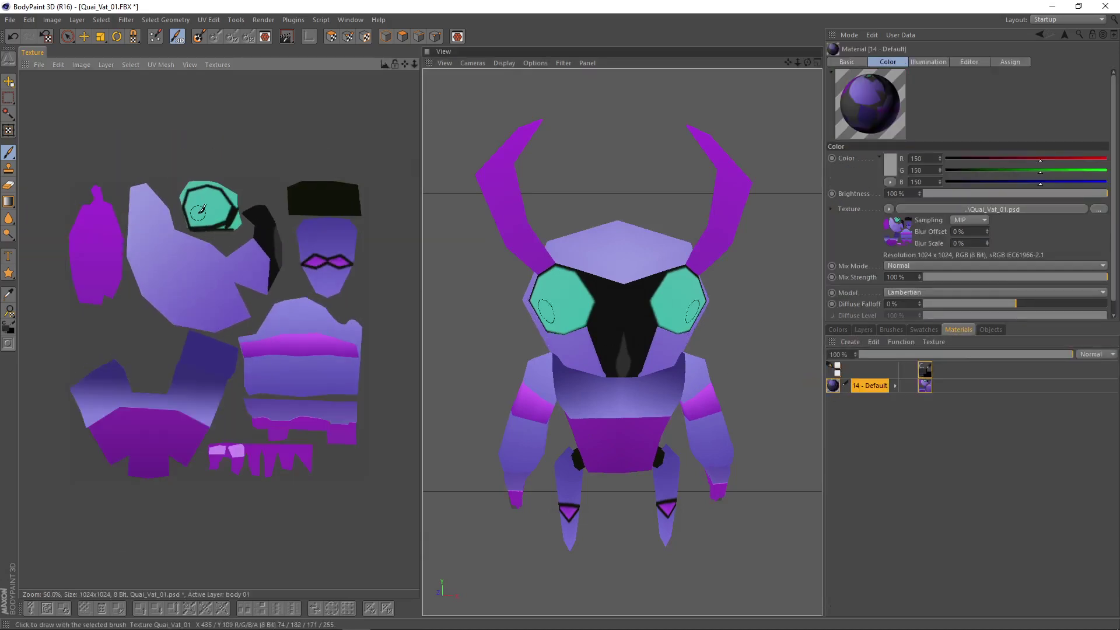
- Show the UV mesh over the texture and inspect the green eye area up close
{"action": "left_click", "coordinate": [159, 65]}
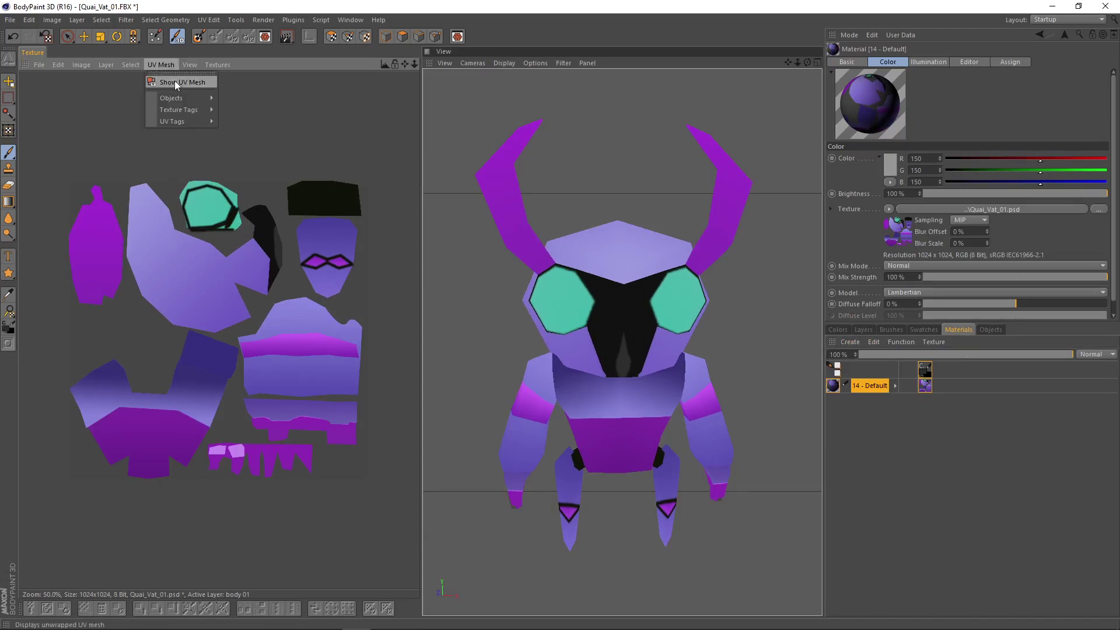
{"action": "left_click", "coordinate": [179, 82]}
{"action": "scroll", "coordinate": [231, 169], "scroll_direction": "up", "scroll_amount": 2}
{"action": "scroll", "coordinate": [219, 201], "scroll_direction": "down", "scroll_amount": 1}
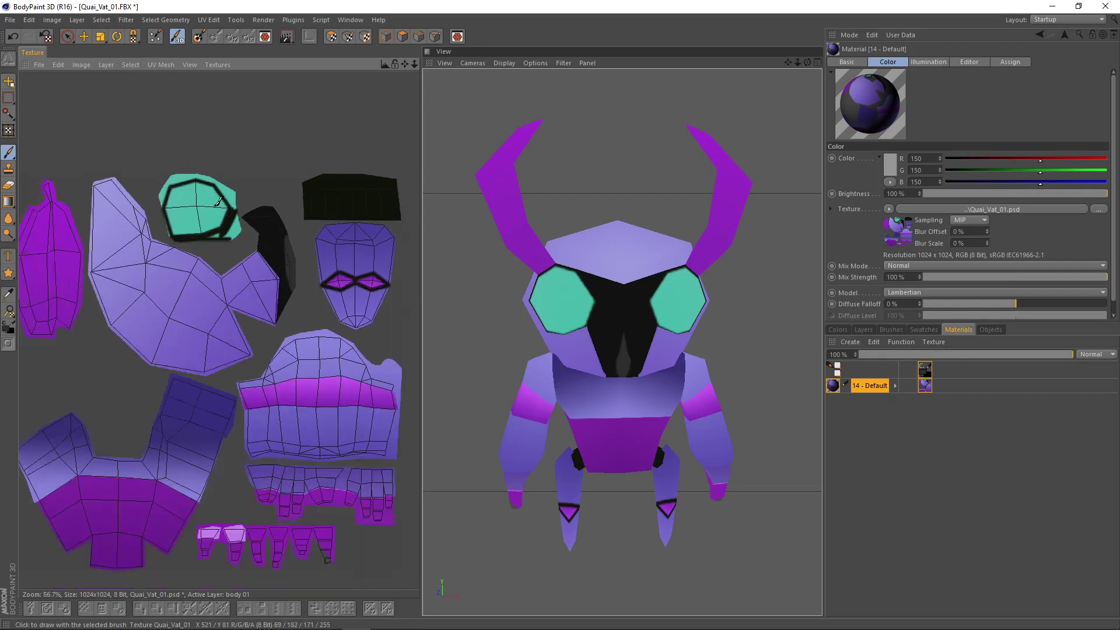
{"action": "scroll", "coordinate": [219, 201], "scroll_direction": "down", "scroll_amount": 2}
{"action": "scroll", "coordinate": [220, 155], "scroll_direction": "up", "scroll_amount": 10}
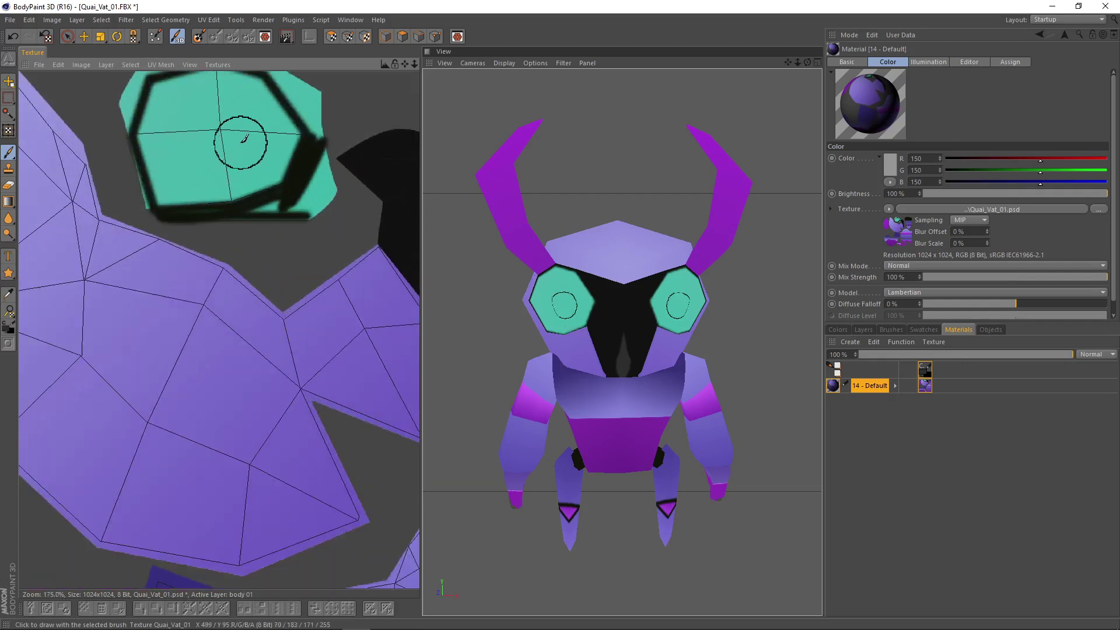
{"action": "scroll", "coordinate": [243, 139], "scroll_direction": "down", "scroll_amount": 15}
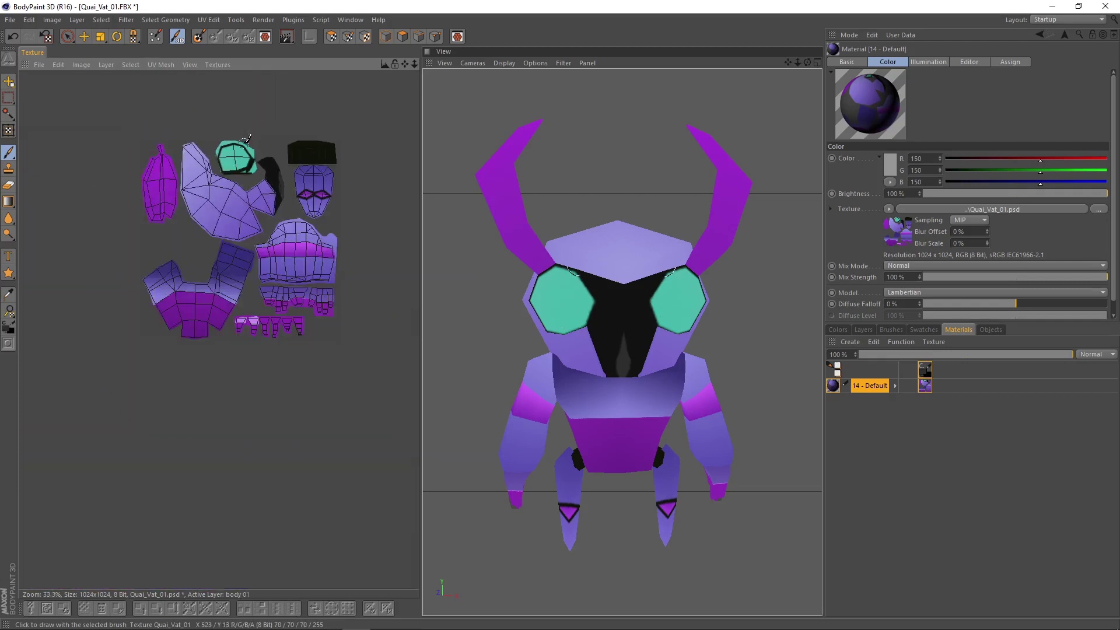
{"action": "scroll", "coordinate": [245, 138], "scroll_direction": "up", "scroll_amount": 3}
- Bring up the file dialog for opening another texture from the quai vat folder
{"action": "left_click", "coordinate": [218, 65]}
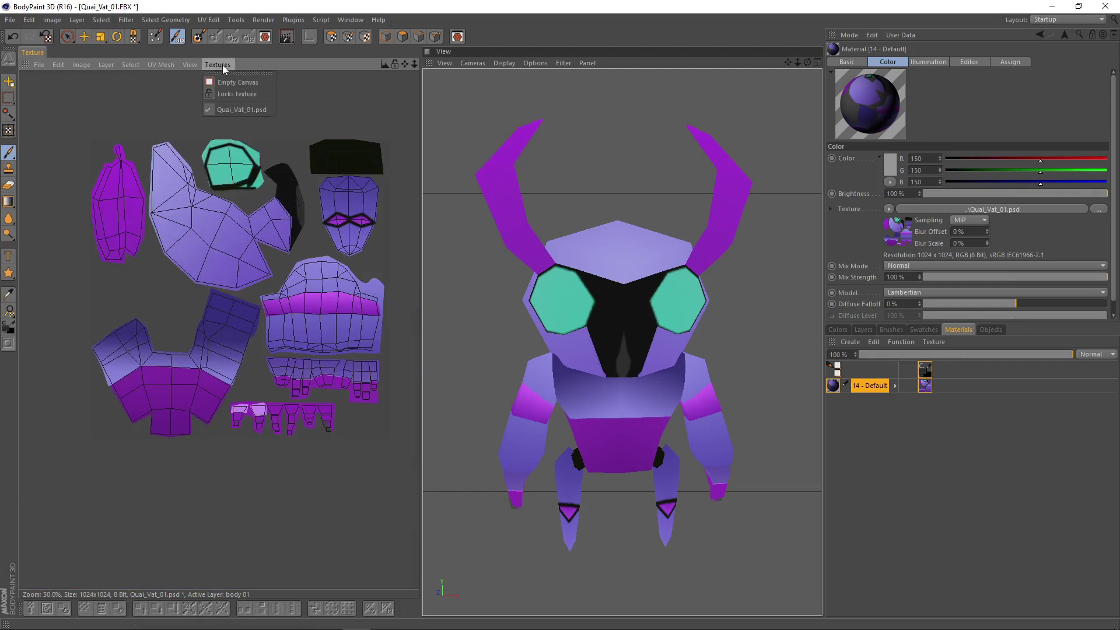
{"action": "left_click", "coordinate": [36, 65]}
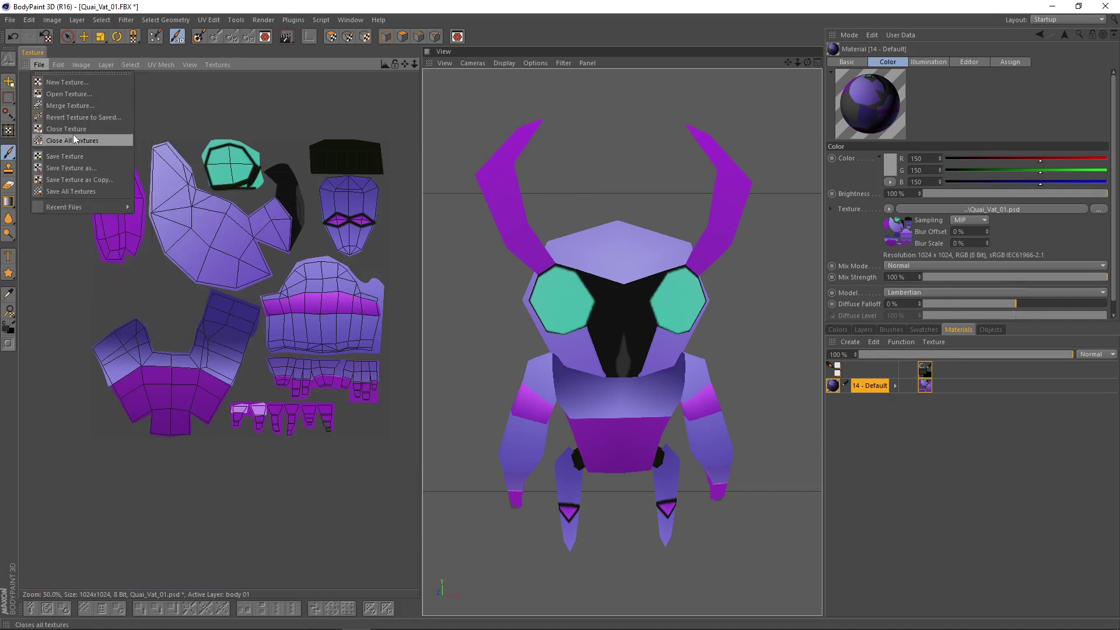
{"action": "left_click", "coordinate": [71, 94]}
{"action": "left_click", "coordinate": [48, 96]}
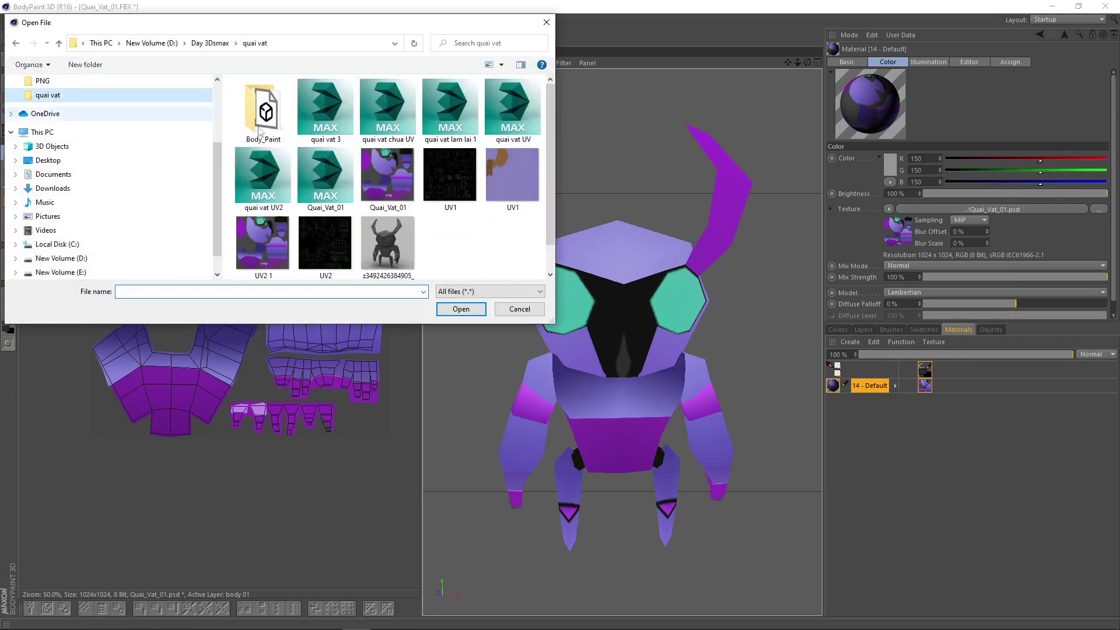
- Switch to Photoshop, save the concept image as a JPEG named concept in the quai vat folder, and return to BodyPaint 3D
{"action": "key", "text": "alt+Tab"}
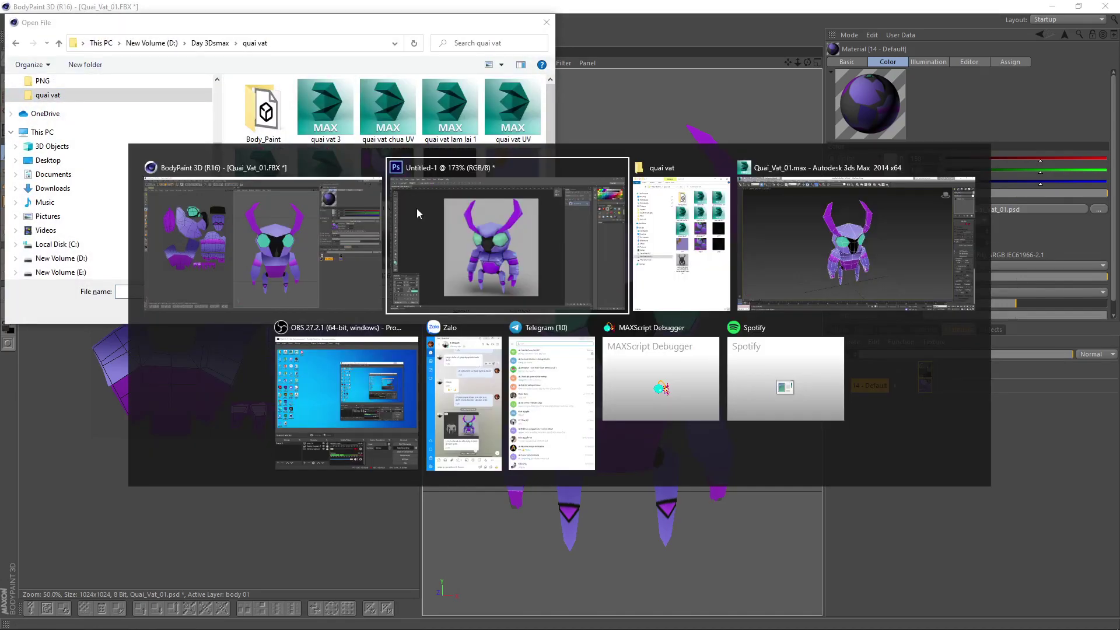
{"action": "key", "text": "ctrl+s"}
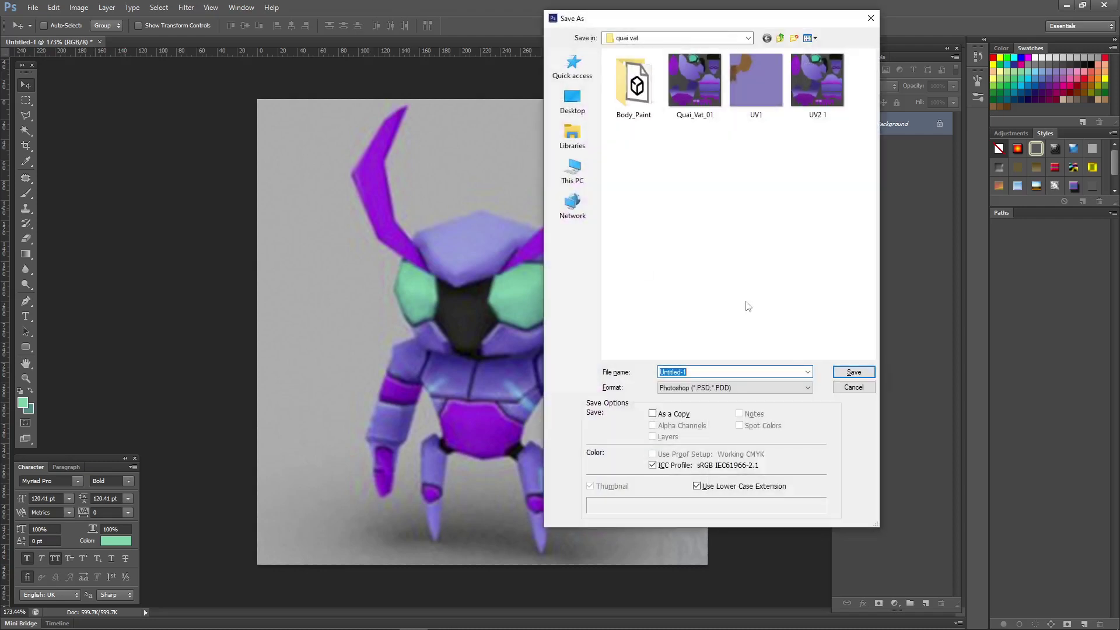
{"action": "left_click", "coordinate": [750, 386]}
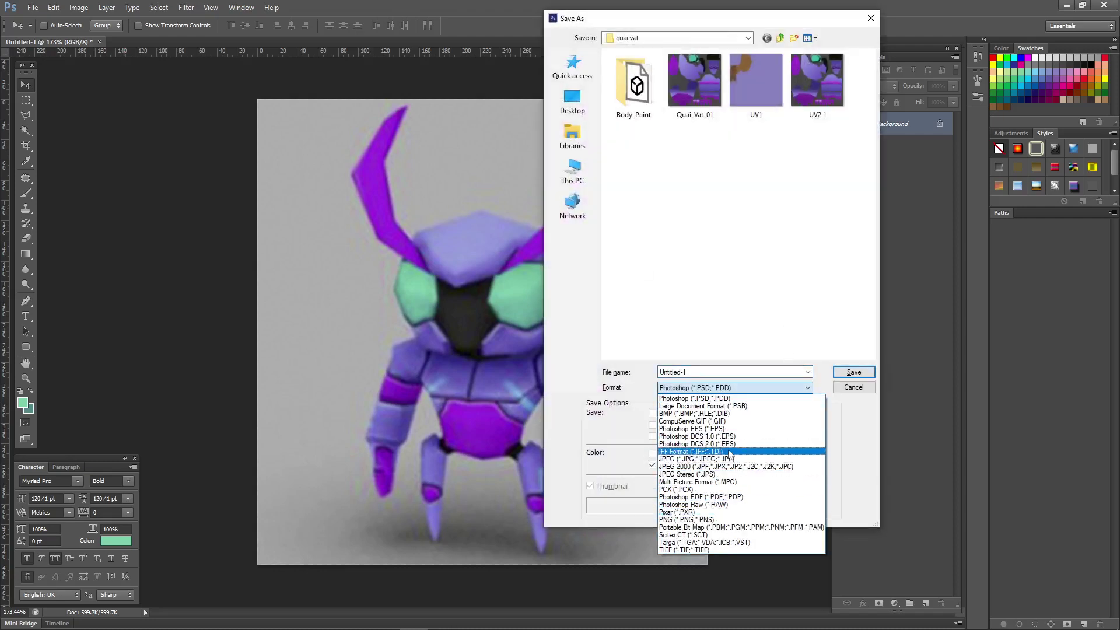
{"action": "left_click", "coordinate": [729, 459]}
{"action": "double_click", "coordinate": [718, 372]}
{"action": "type", "text": "c"}
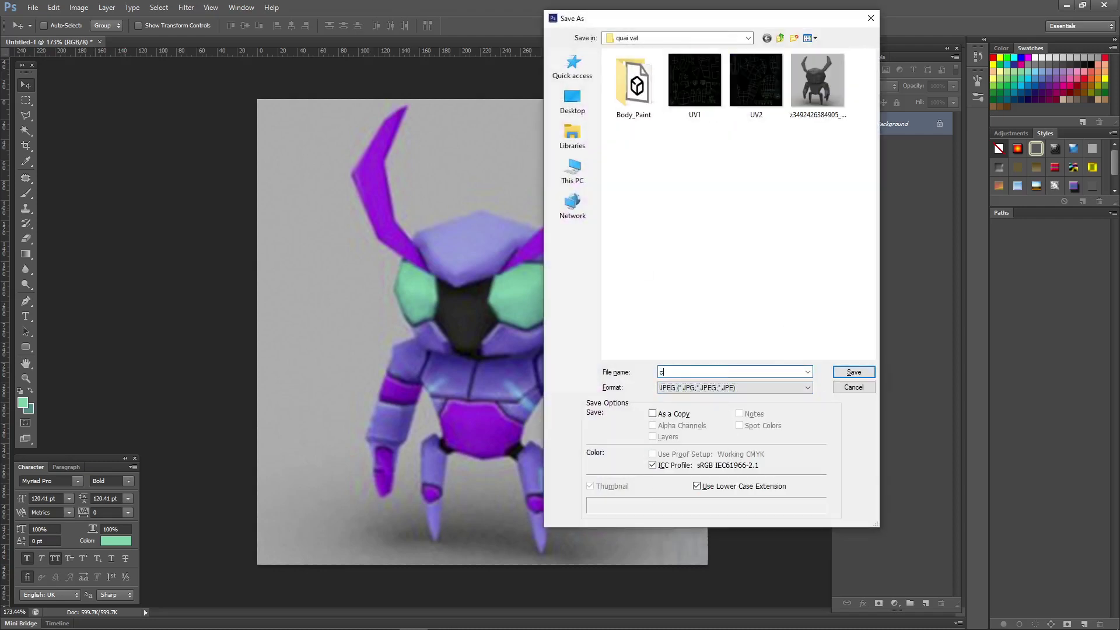
{"action": "type", "text": "oncept"}
{"action": "key", "text": "Return"}
{"action": "key", "text": "Return"}
{"action": "key", "text": "alt+Tab"}
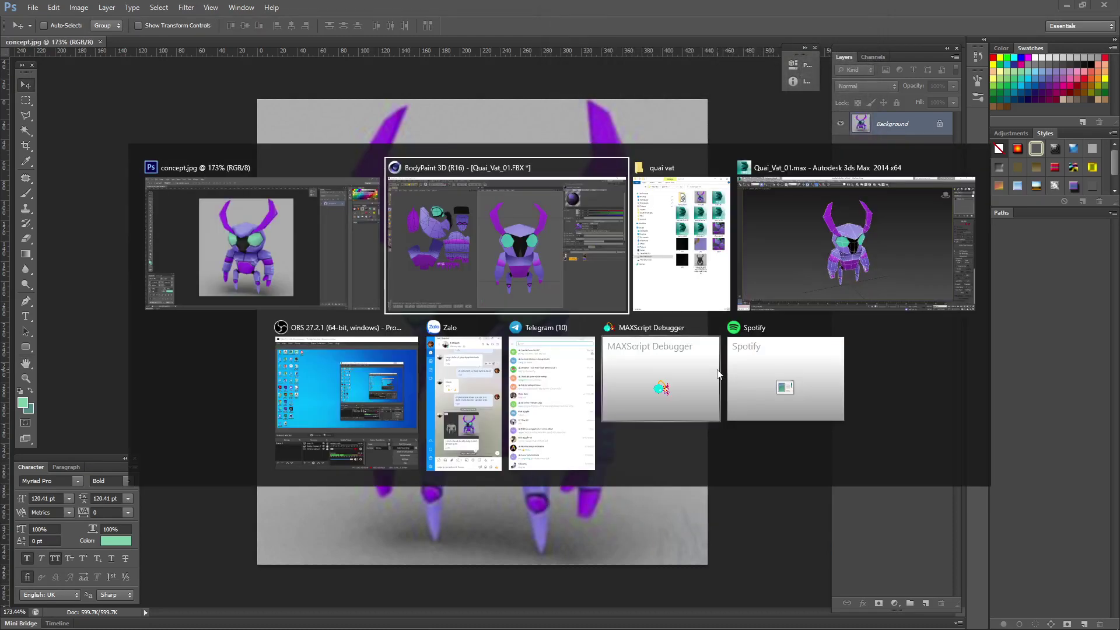
- Open concept.jpg from the quai vat folder as a texture and sample the light green of the creature's eye
{"action": "scroll", "coordinate": [425, 215], "scroll_direction": "up", "scroll_amount": 1}
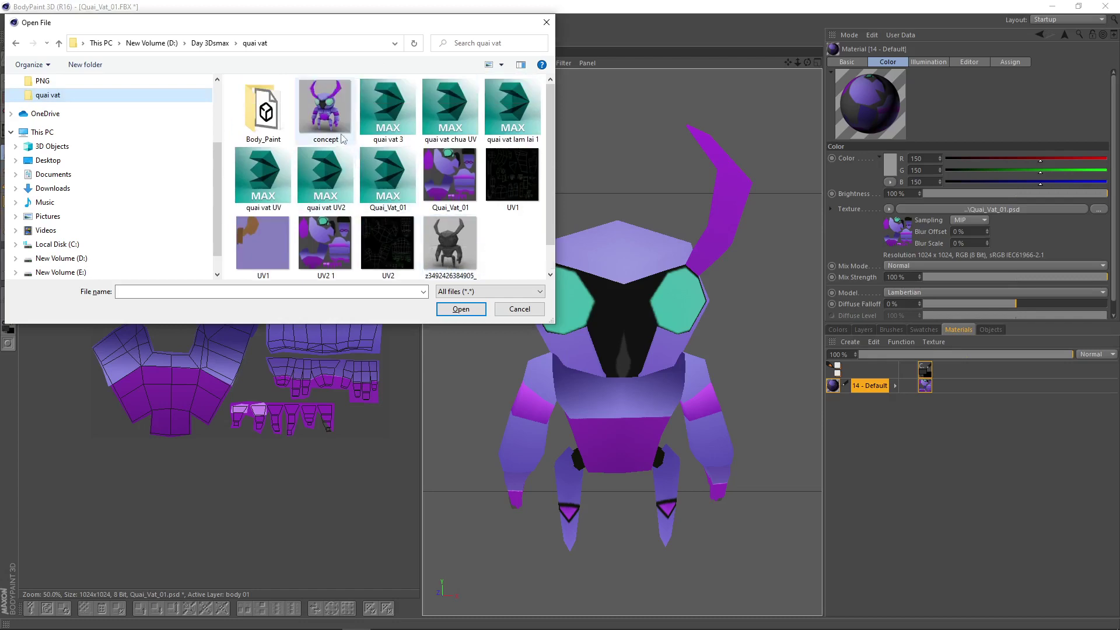
{"action": "double_click", "coordinate": [325, 117]}
{"action": "scroll", "coordinate": [231, 490], "scroll_direction": "up", "scroll_amount": 5}
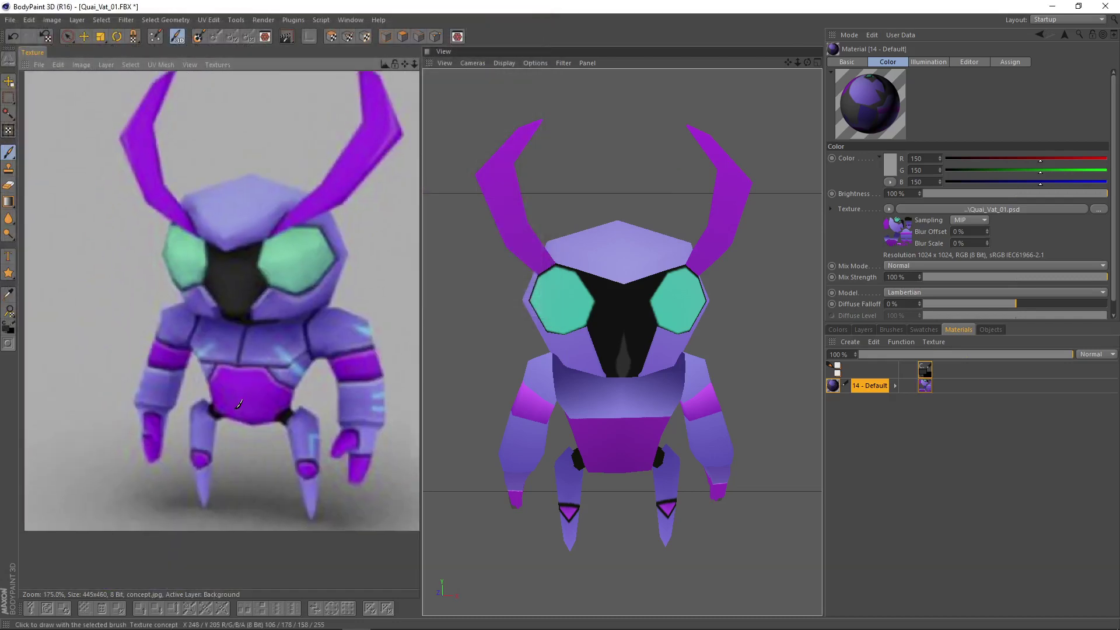
{"action": "scroll", "coordinate": [133, 313], "scroll_direction": "up", "scroll_amount": 1}
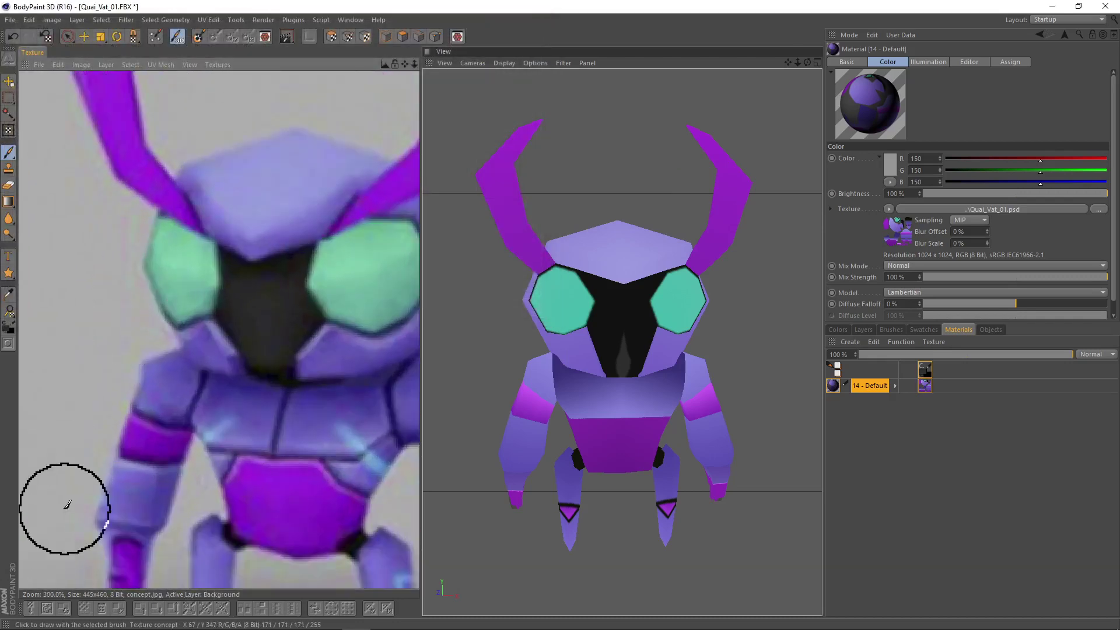
{"action": "left_click", "coordinate": [167, 263], "text": "ctrl"}
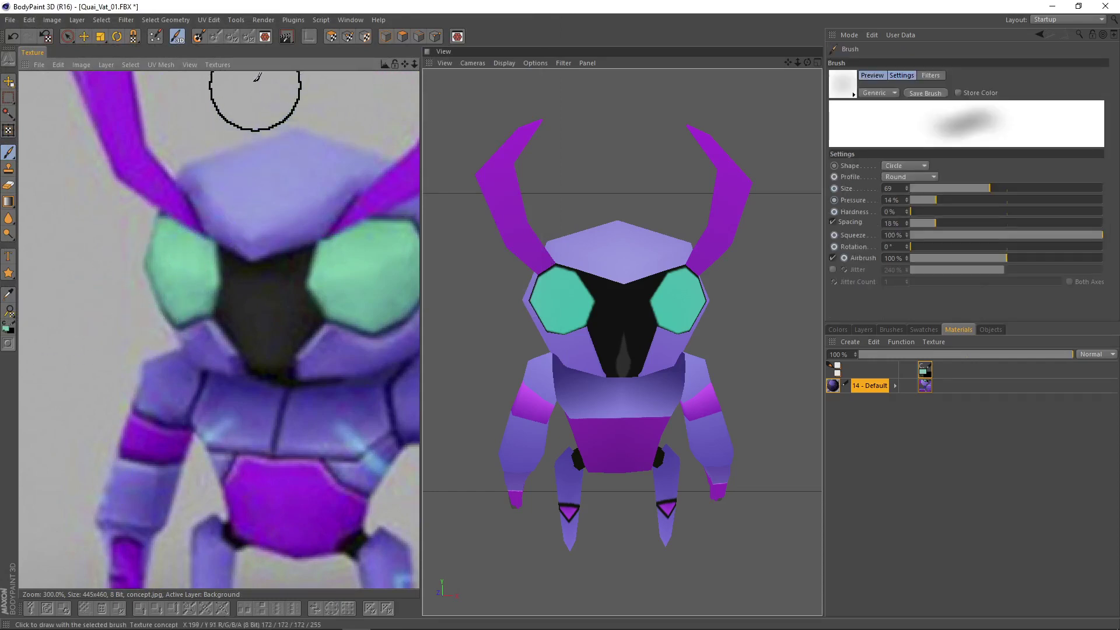
- Display the Quai_Vat_01.psd texture again and paint a soft light-green highlight at the eye's centre, reducing the brush size to 22
{"action": "left_click", "coordinate": [218, 65]}
{"action": "left_click", "coordinate": [239, 111]}
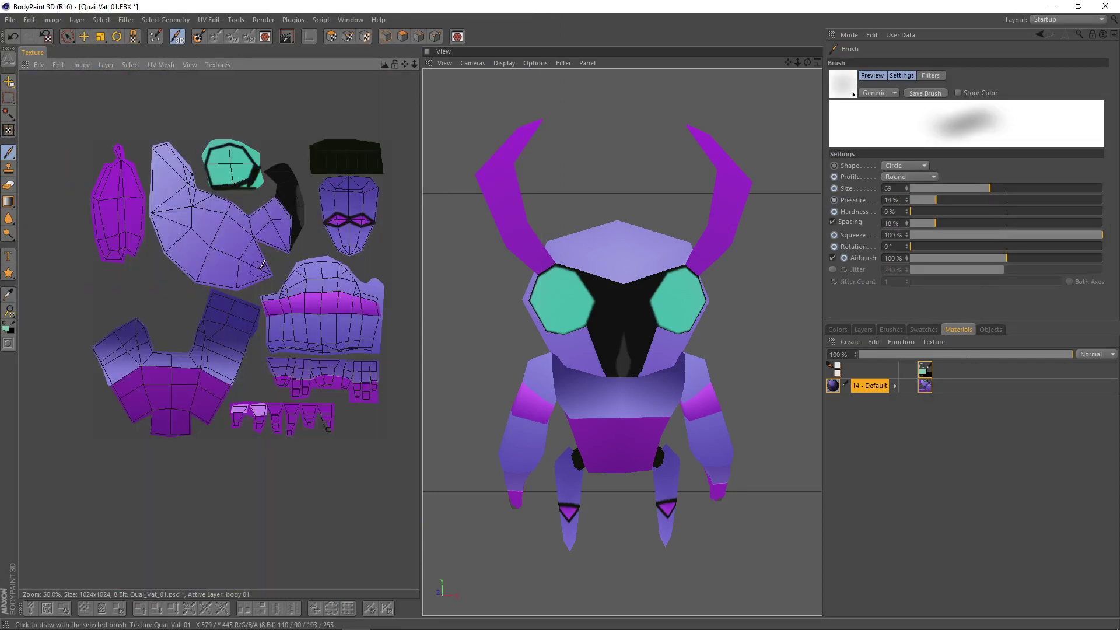
{"action": "scroll", "coordinate": [250, 120], "scroll_direction": "up", "scroll_amount": 6}
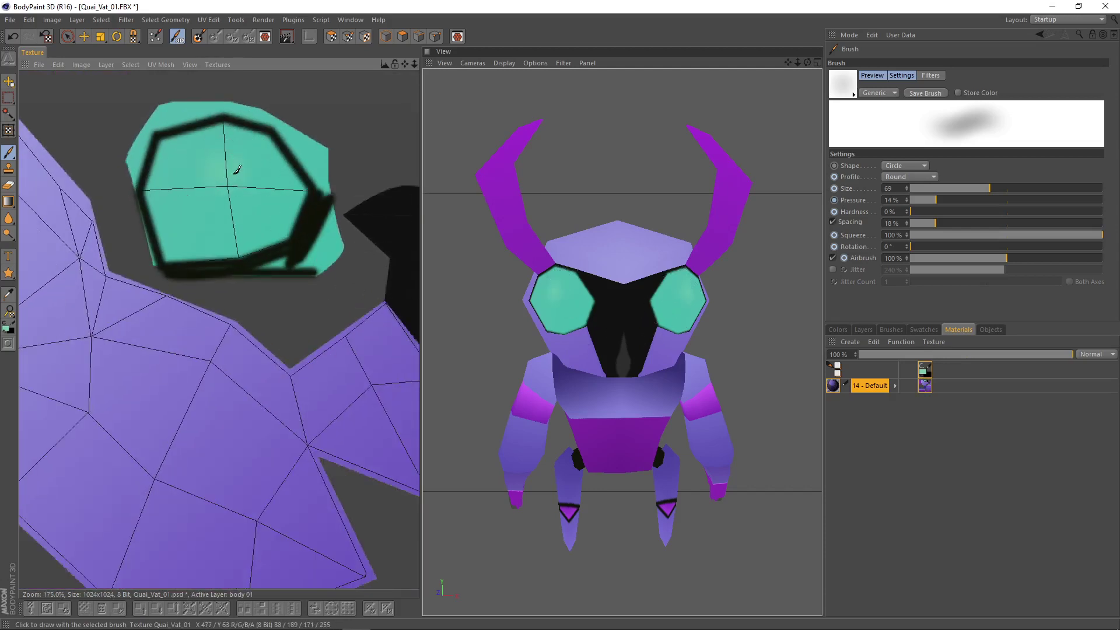
{"action": "left_click", "coordinate": [954, 189]}
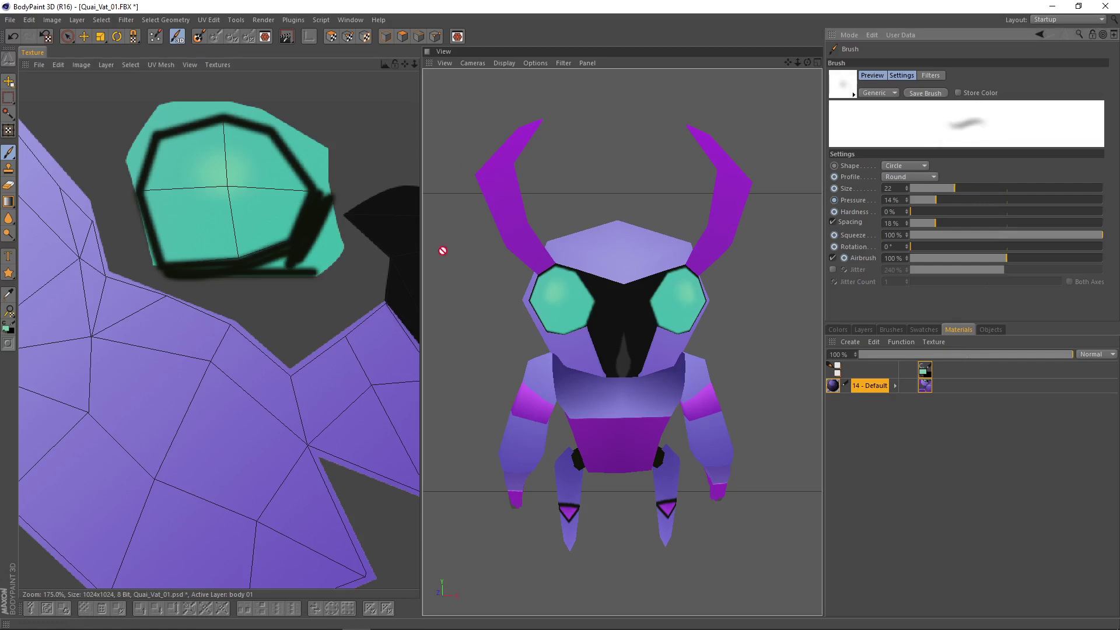
{"action": "left_click_drag", "start_coordinate": [240, 160], "coordinate": [250, 174]}
- Set the brush to size 72 and 21% pressure, and spread the light-green highlight across the upper half of the eye
{"action": "left_click", "coordinate": [975, 200]}
{"action": "left_click", "coordinate": [950, 200]}
{"action": "left_click_drag", "start_coordinate": [960, 190], "coordinate": [992, 189]}
{"action": "left_click", "coordinate": [209, 161]}
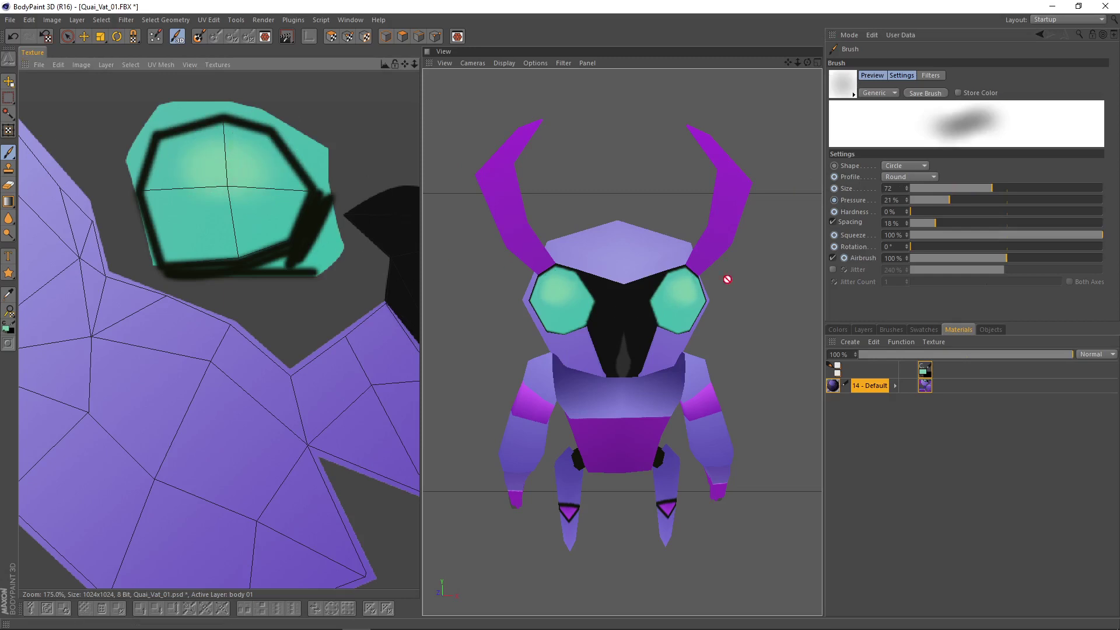
{"action": "left_click_drag", "start_coordinate": [728, 280], "coordinate": [642, 309], "text": "alt"}
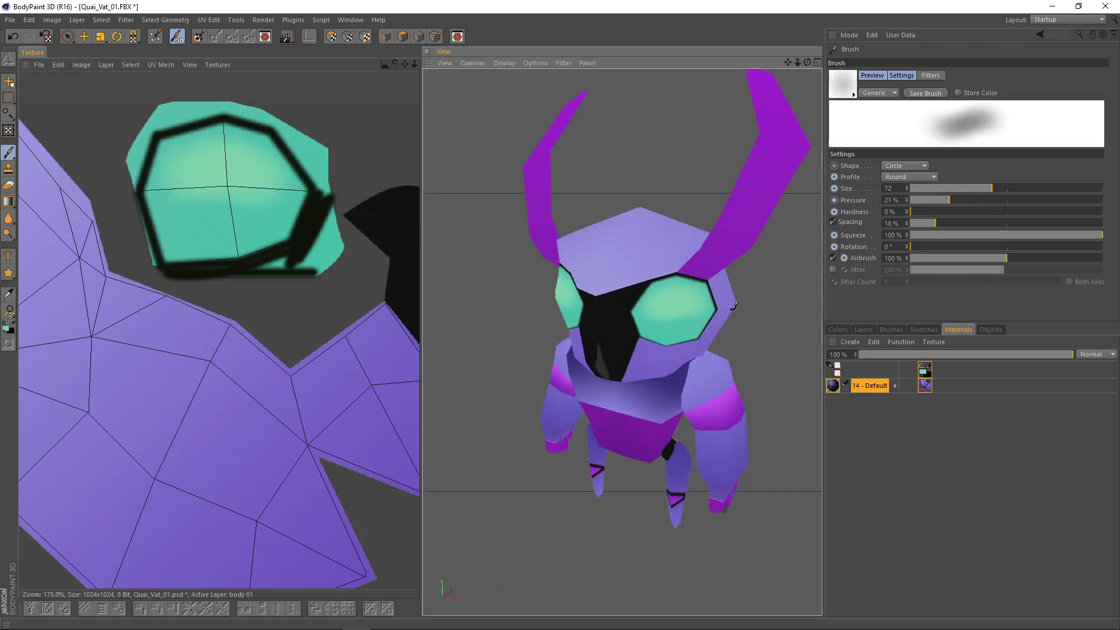
- Display concept.jpg, sample the shade at the lower edge of its eye, and return to the Quai_Vat_01.psd texture
{"action": "left_click", "coordinate": [217, 64]}
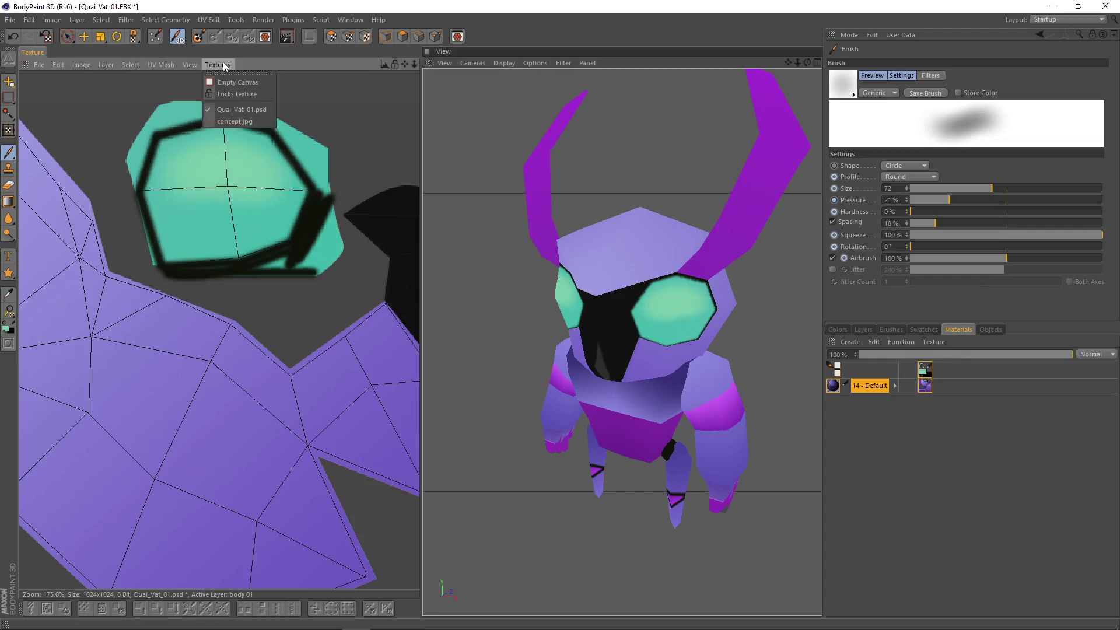
{"action": "left_click", "coordinate": [251, 121]}
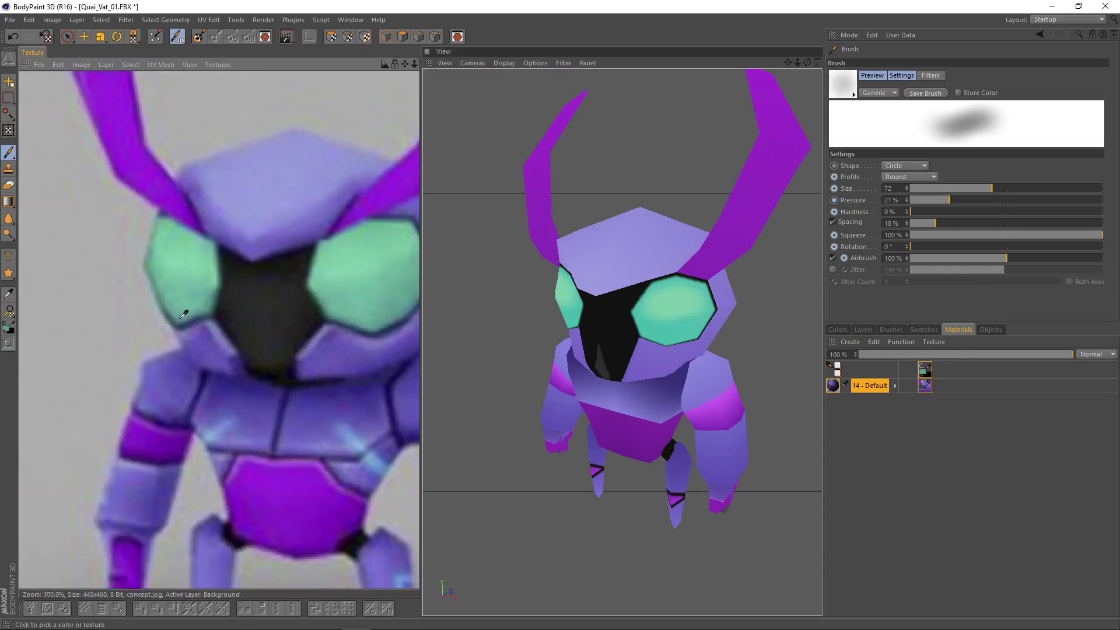
{"action": "left_click", "coordinate": [220, 65]}
{"action": "left_click", "coordinate": [246, 109]}
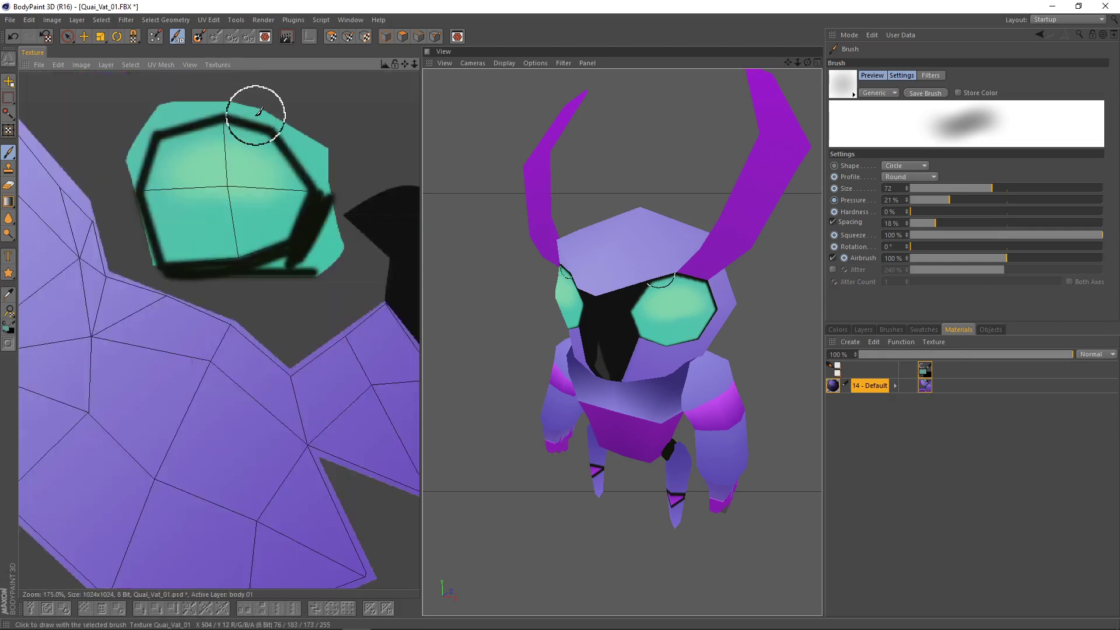
- Adjust the brush for shading the eye to size 31 and 16% pressure
{"action": "left_click", "coordinate": [945, 190]}
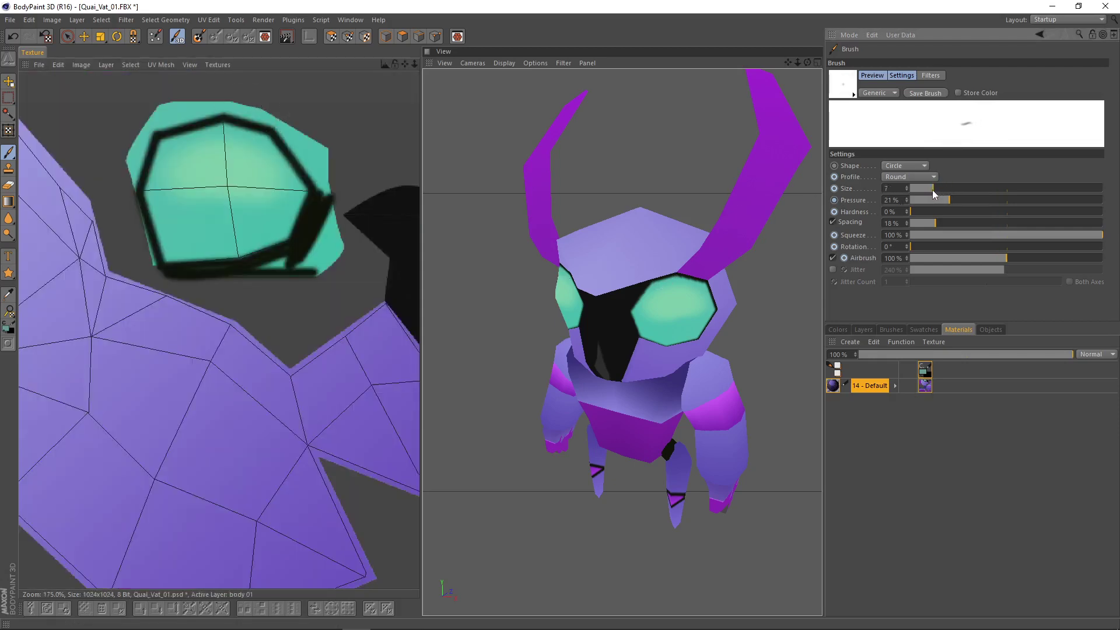
{"action": "left_click", "coordinate": [945, 188]}
{"action": "mouse_move", "coordinate": [938, 199]}
{"action": "left_mouse_down"}
{"action": "mouse_move", "coordinate": [925, 198]}
{"action": "mouse_move", "coordinate": [937, 198]}
{"action": "left_mouse_up"}
{"action": "left_click", "coordinate": [933, 200]}
{"action": "left_click_drag", "start_coordinate": [8, 153], "coordinate": [46, 164]}
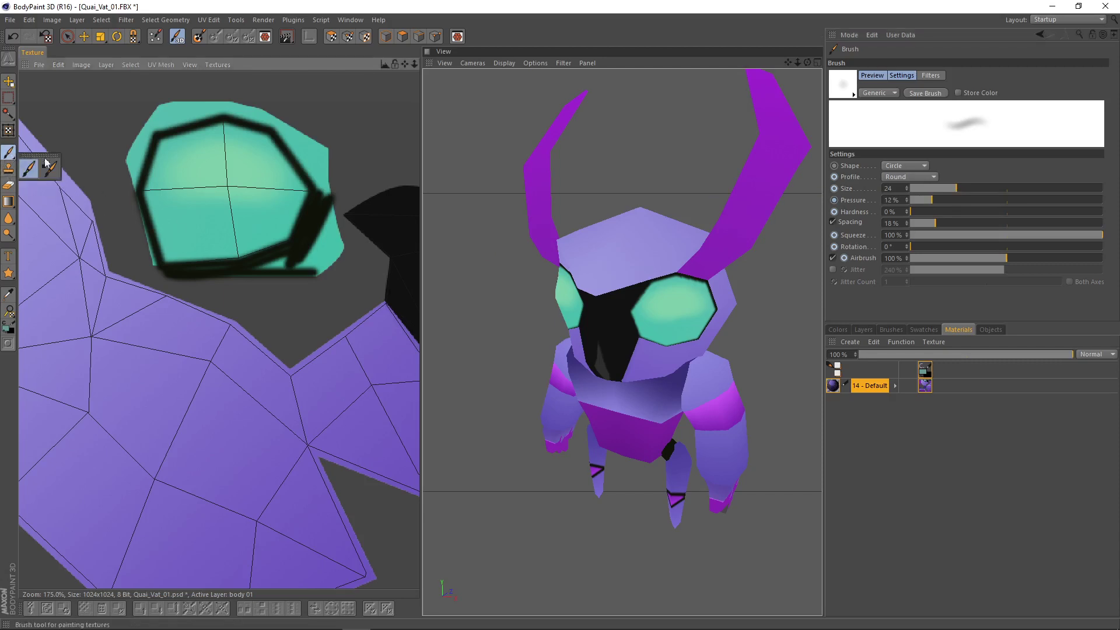
{"action": "left_click_drag", "start_coordinate": [959, 188], "coordinate": [943, 191]}
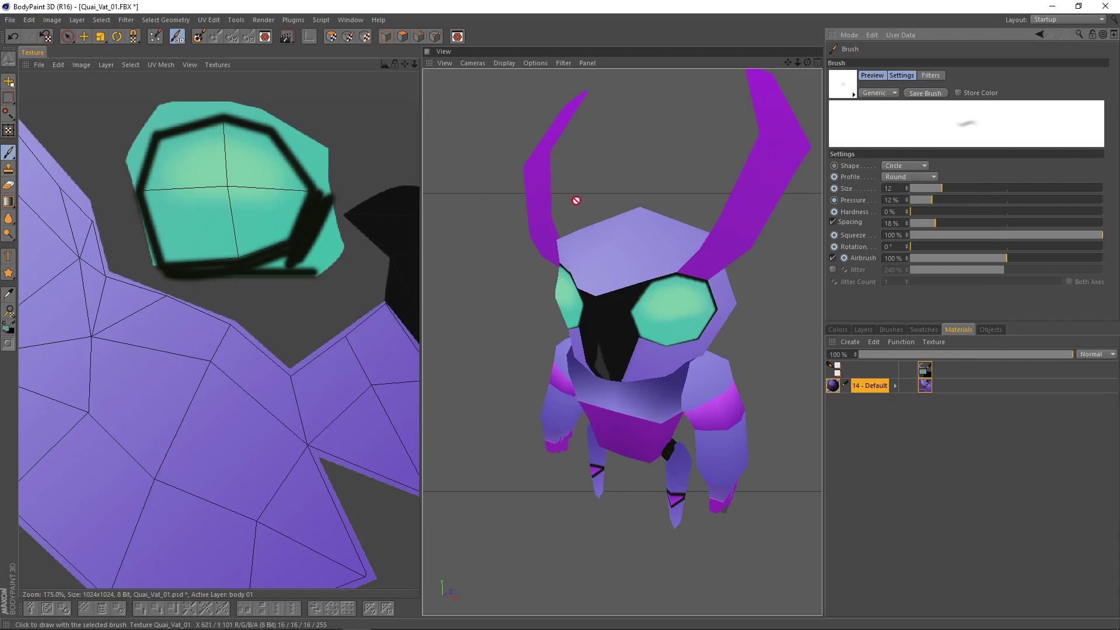
{"action": "left_click_drag", "start_coordinate": [935, 201], "coordinate": [939, 199]}
{"action": "left_click_drag", "start_coordinate": [944, 188], "coordinate": [963, 189]}
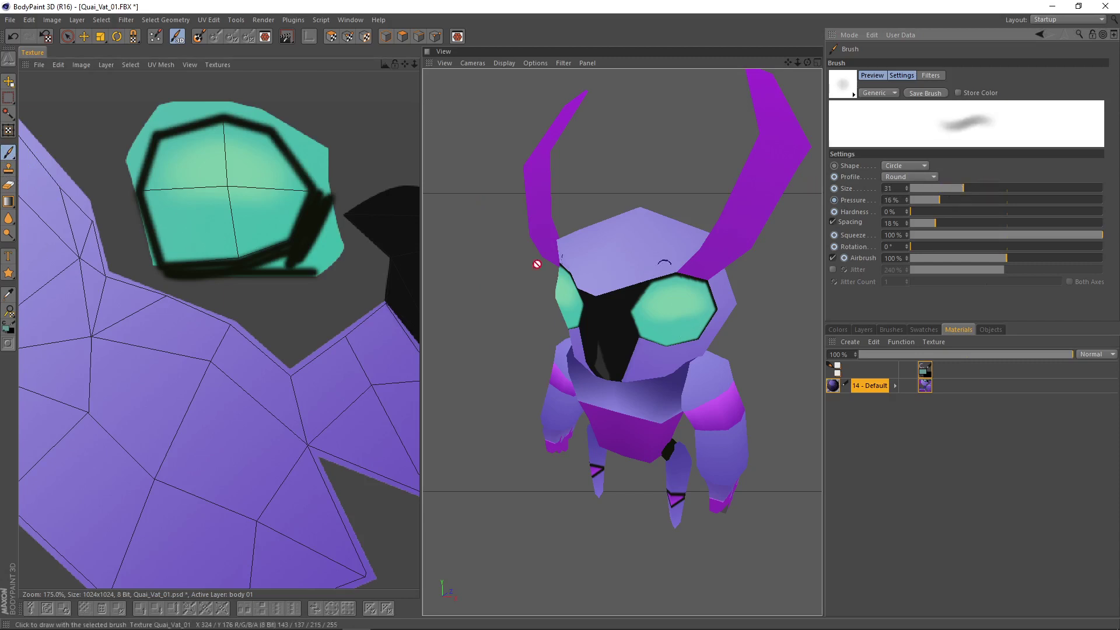
- Paint a soft greyish shadow along the lower edge of the green eye and check it from the side
{"action": "left_click_drag", "start_coordinate": [202, 246], "coordinate": [222, 246]}
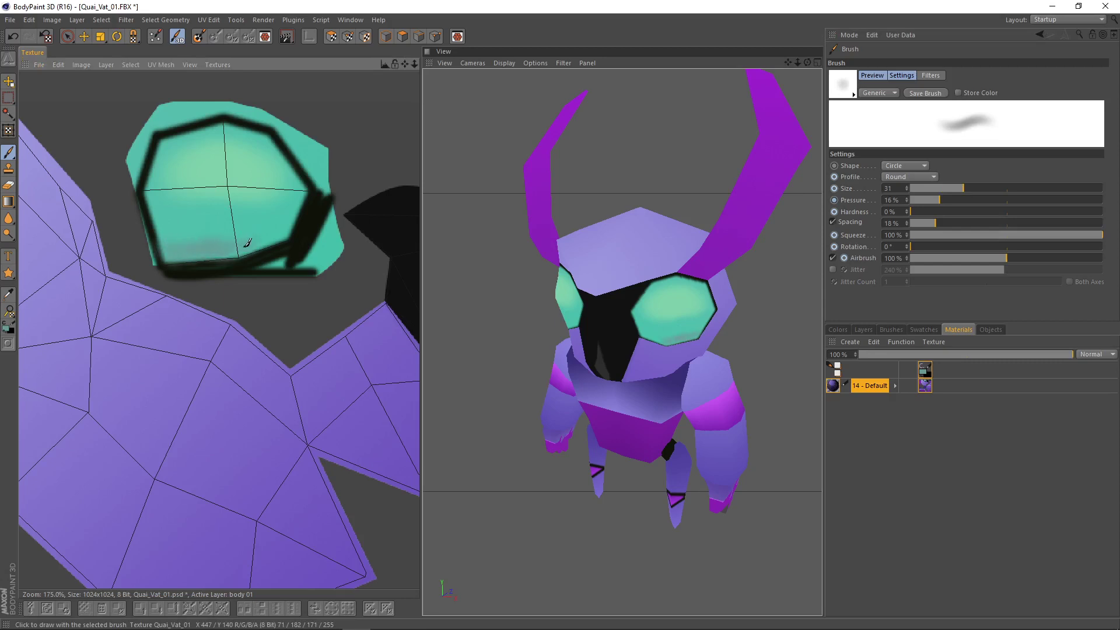
{"action": "left_click_drag", "start_coordinate": [230, 247], "coordinate": [185, 240]}
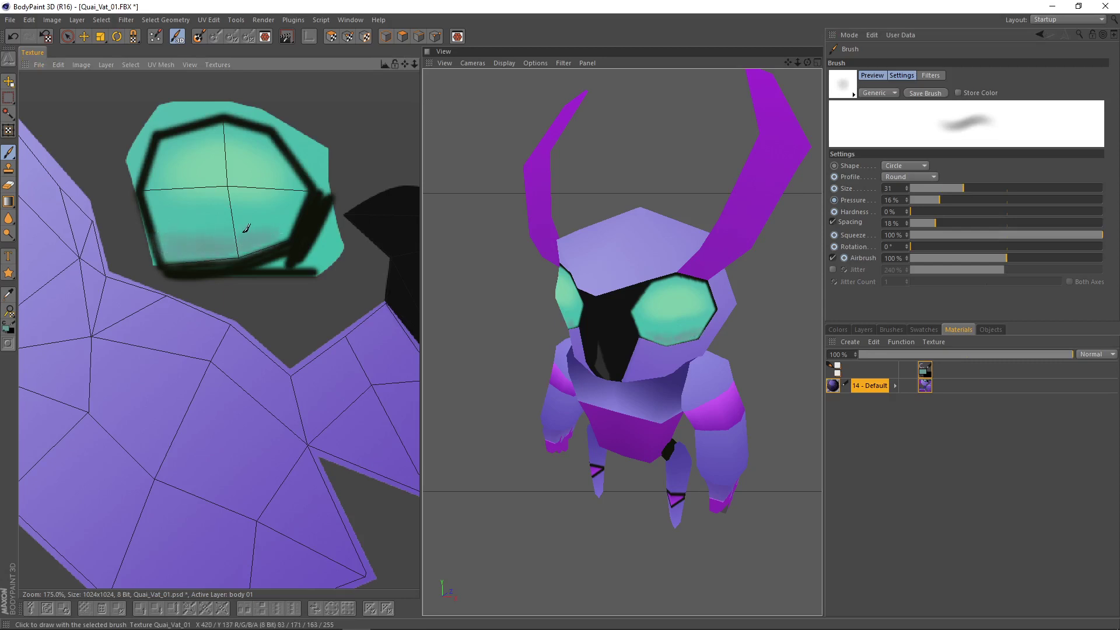
{"action": "left_click_drag", "start_coordinate": [740, 318], "coordinate": [719, 293], "text": "alt"}
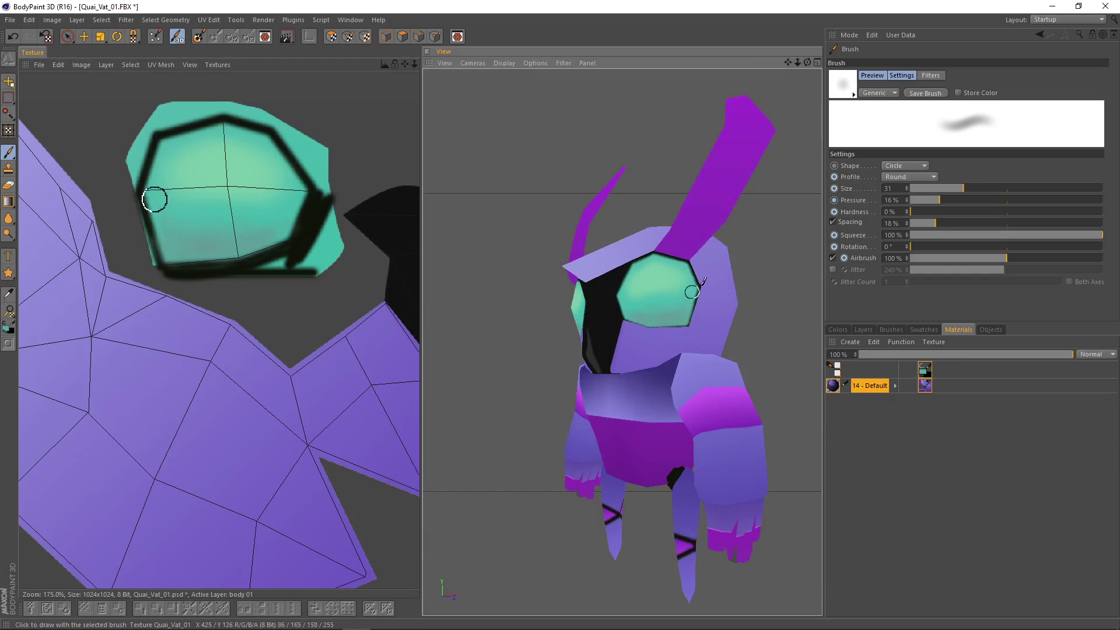
{"action": "mouse_move", "coordinate": [696, 291]}
{"action": "left_mouse_down", "text": "alt"}
{"action": "mouse_move", "coordinate": [777, 275]}
{"action": "mouse_move", "coordinate": [657, 302]}
{"action": "mouse_move", "coordinate": [672, 293]}
{"action": "left_mouse_up", "text": "alt"}
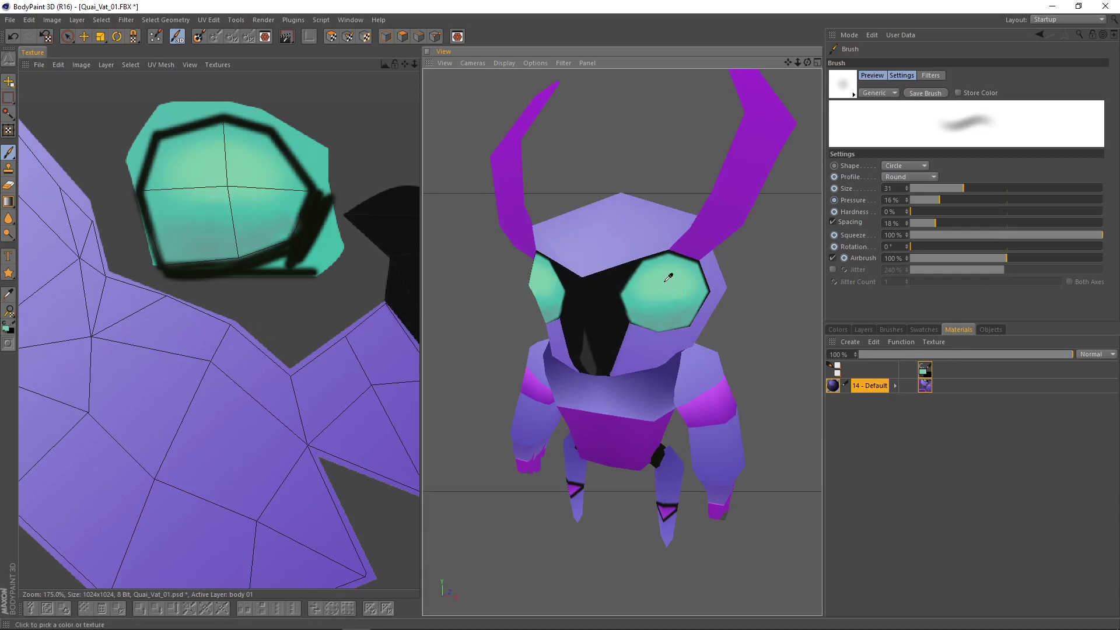
- Sample the eye's green on the model and brighten the paint colour to RGB 128, 252, 202
{"action": "left_click", "coordinate": [628, 234], "text": "ctrl"}
{"action": "left_click", "coordinate": [862, 329]}
{"action": "left_click", "coordinate": [840, 331]}
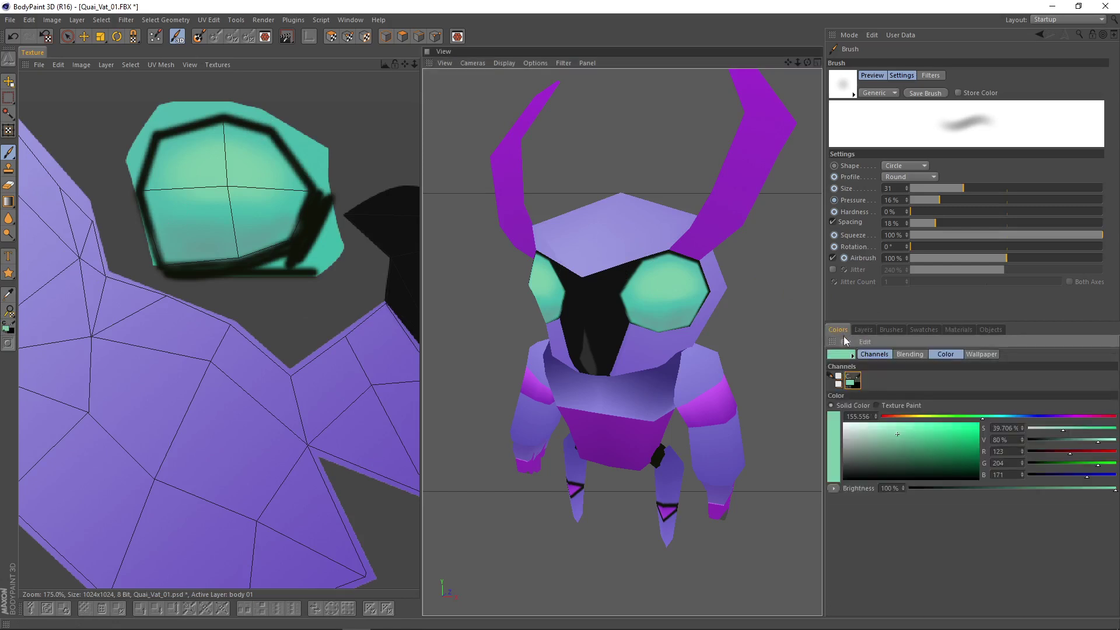
{"action": "left_click", "coordinate": [910, 424]}
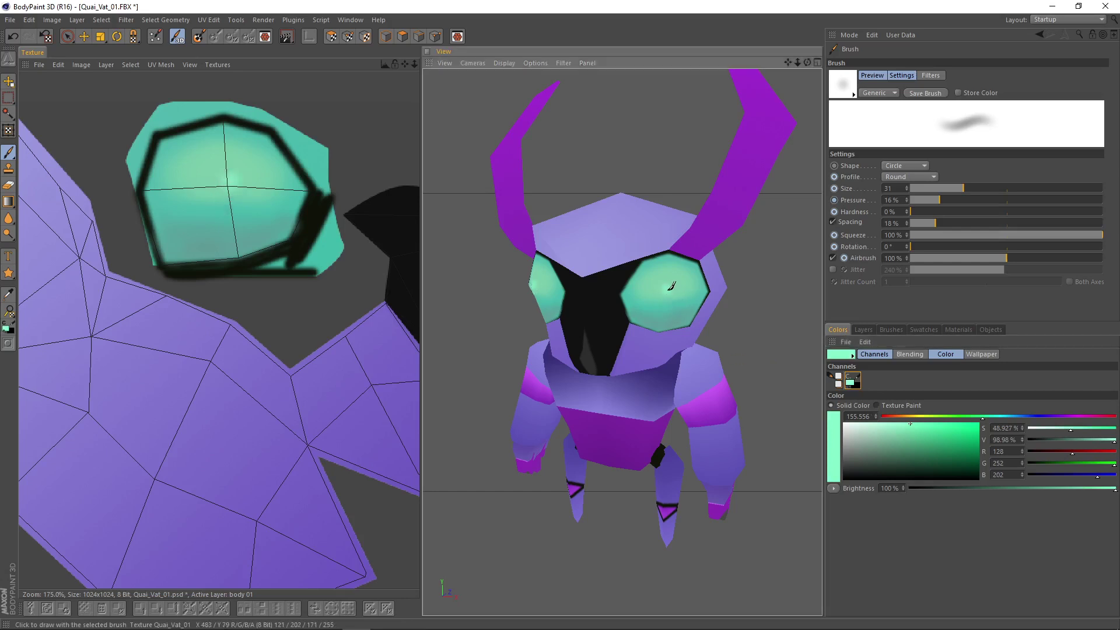
- Set the brush size to 53, paint a bright mint glow in the middle of the eye, and check it from a distance
{"action": "left_click", "coordinate": [979, 188]}
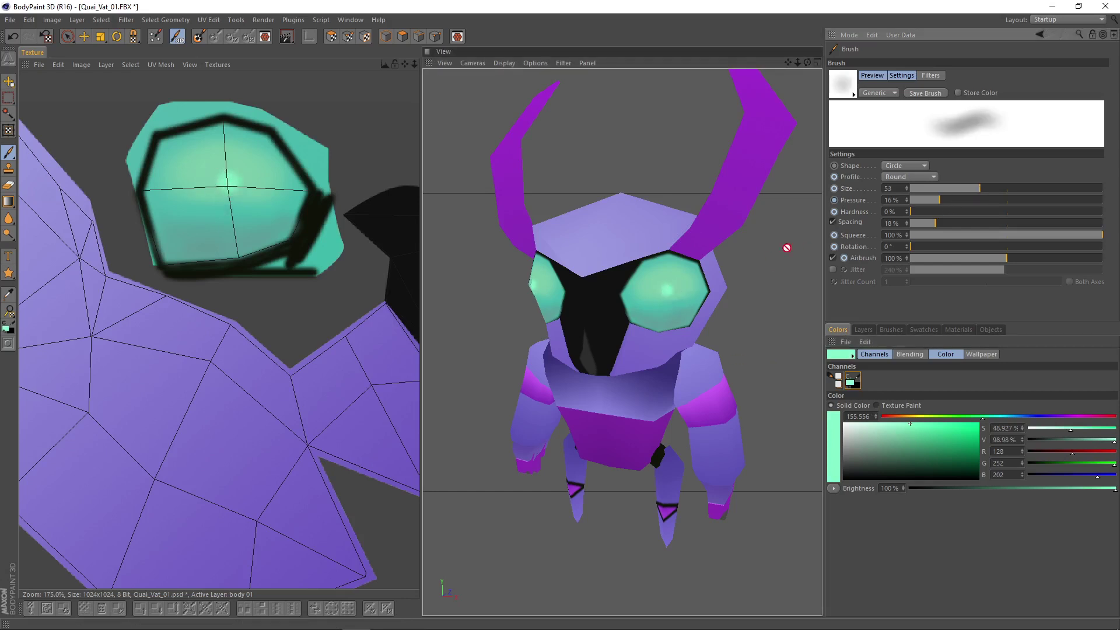
{"action": "left_click_drag", "start_coordinate": [672, 285], "coordinate": [671, 288]}
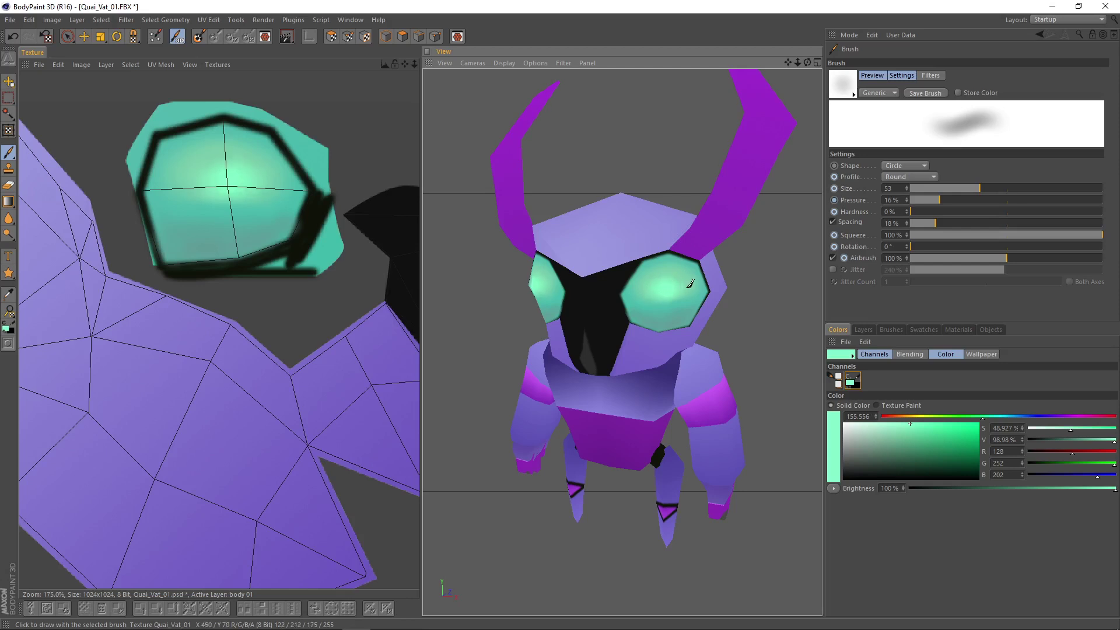
{"action": "scroll", "coordinate": [638, 304], "scroll_direction": "down", "scroll_amount": 10}
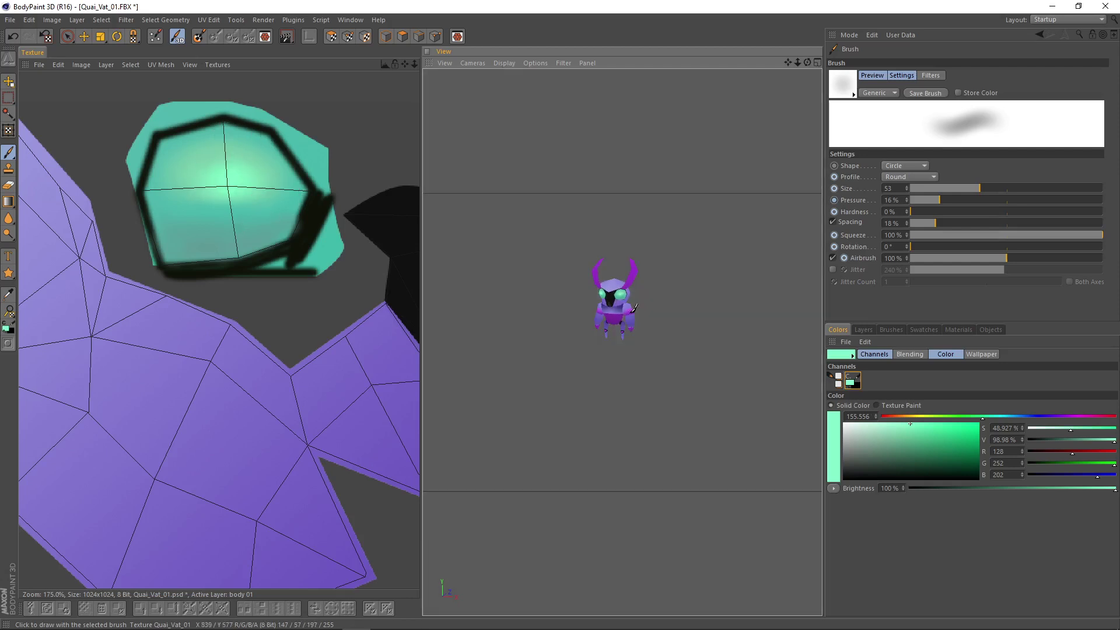
{"action": "key", "text": "super"}
{"action": "scroll", "coordinate": [671, 321], "scroll_direction": "up", "scroll_amount": 10}
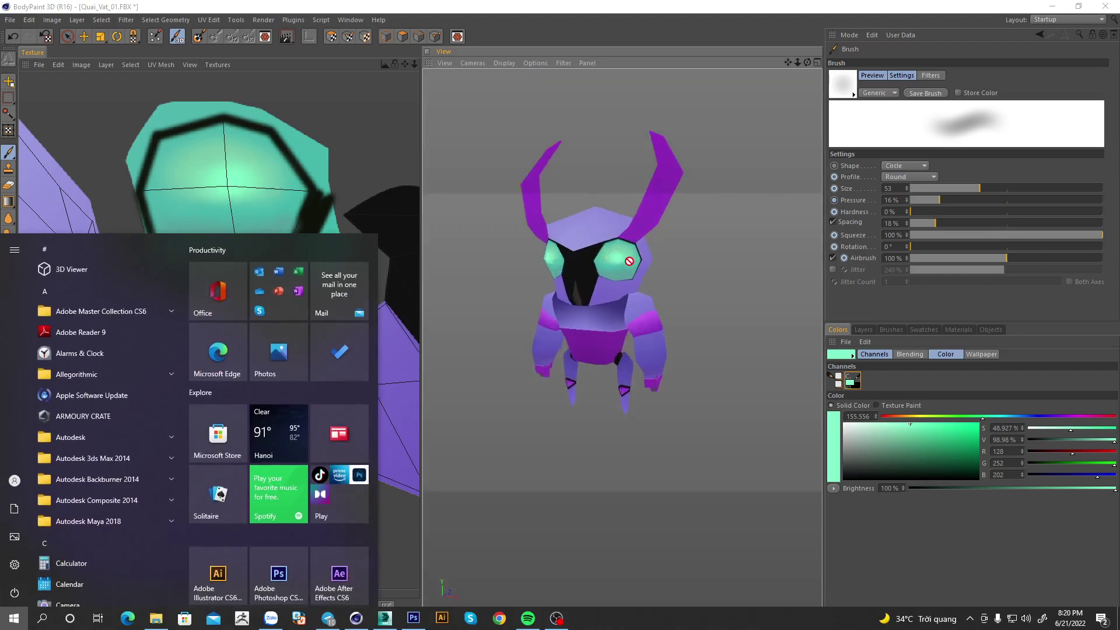
- Set the brush size to 91 and widen the mint glow over the upper and middle eye
{"action": "left_click_drag", "start_coordinate": [730, 306], "coordinate": [668, 317], "text": "alt"}
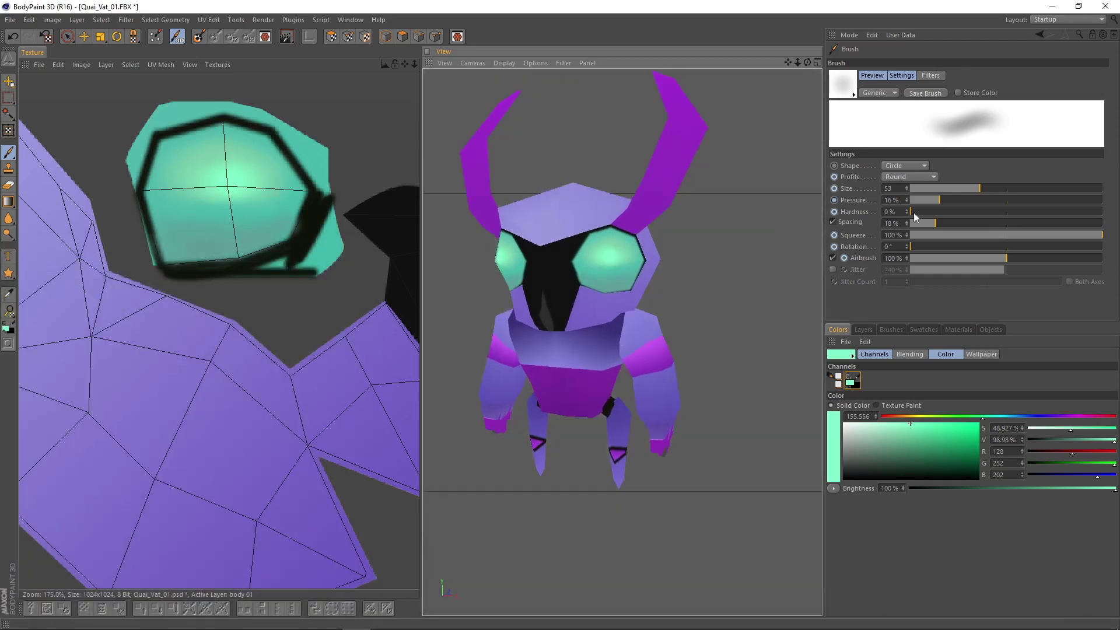
{"action": "left_click", "coordinate": [1003, 189]}
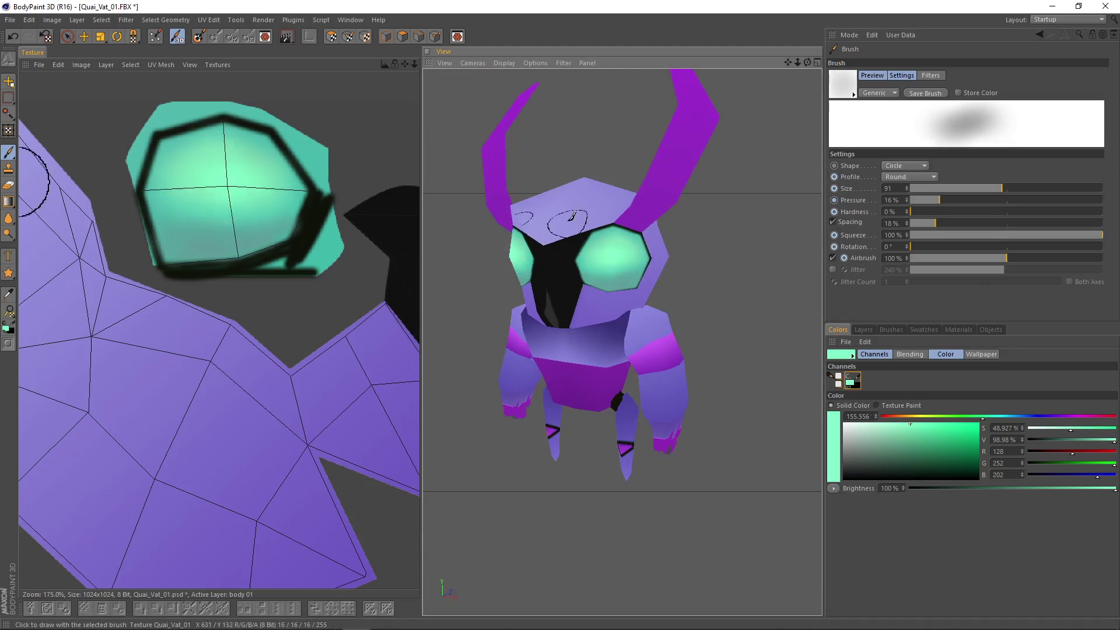
{"action": "scroll", "coordinate": [716, 340], "scroll_direction": "down", "scroll_amount": 3}
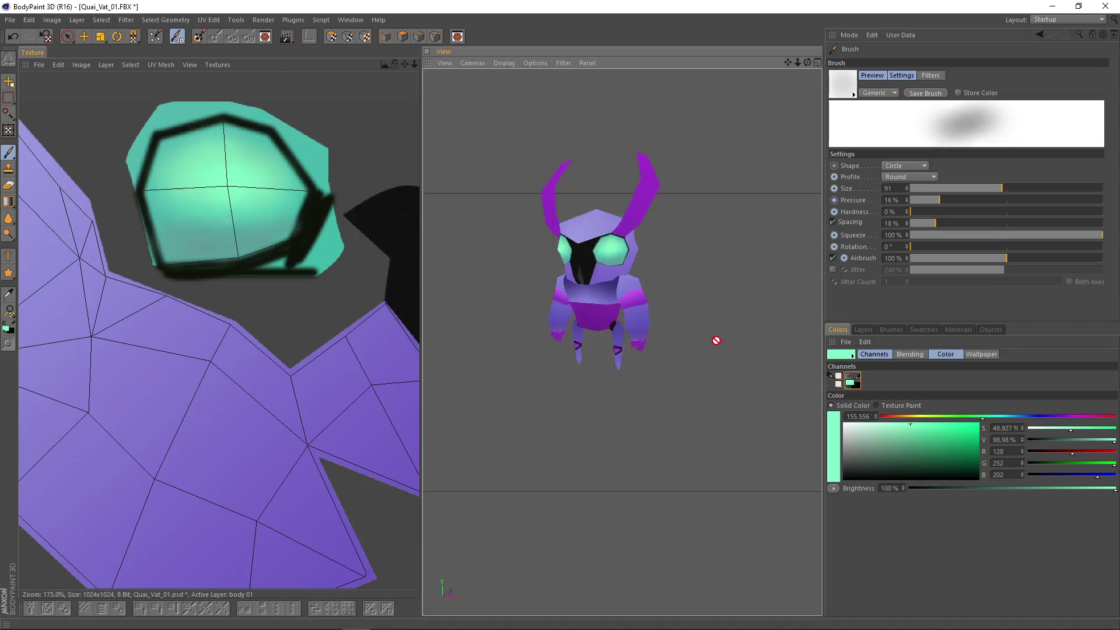
{"action": "scroll", "coordinate": [670, 383], "scroll_direction": "down", "scroll_amount": 2}
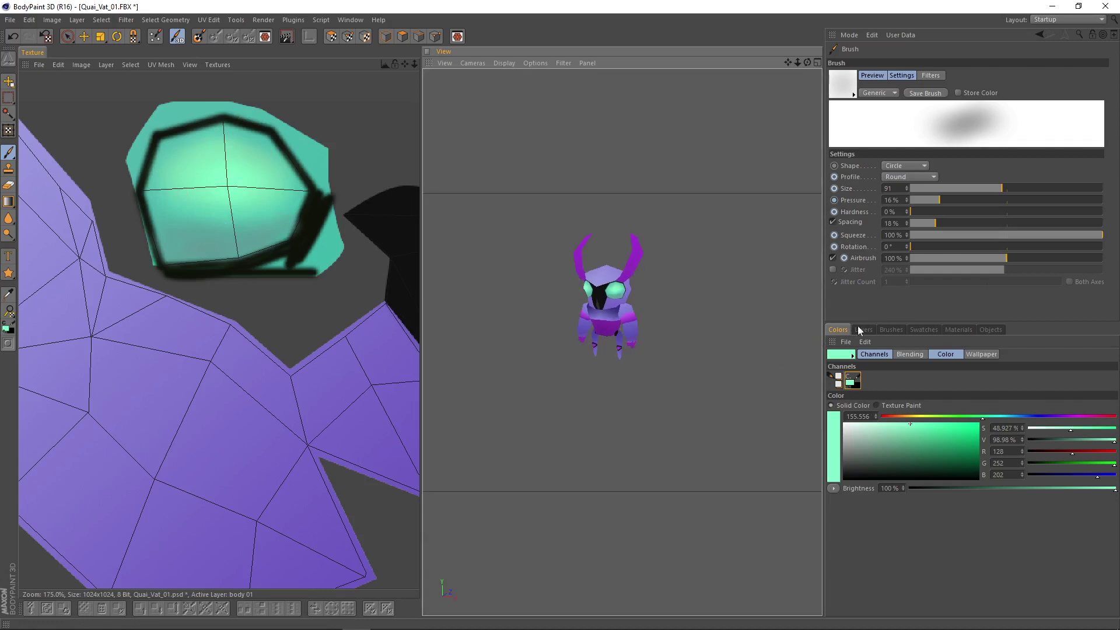
- Toggle the body 01 layer's visibility repeatedly to compare the eye with and without the painted shading, leaving the layer visible
{"action": "left_click", "coordinate": [863, 330]}
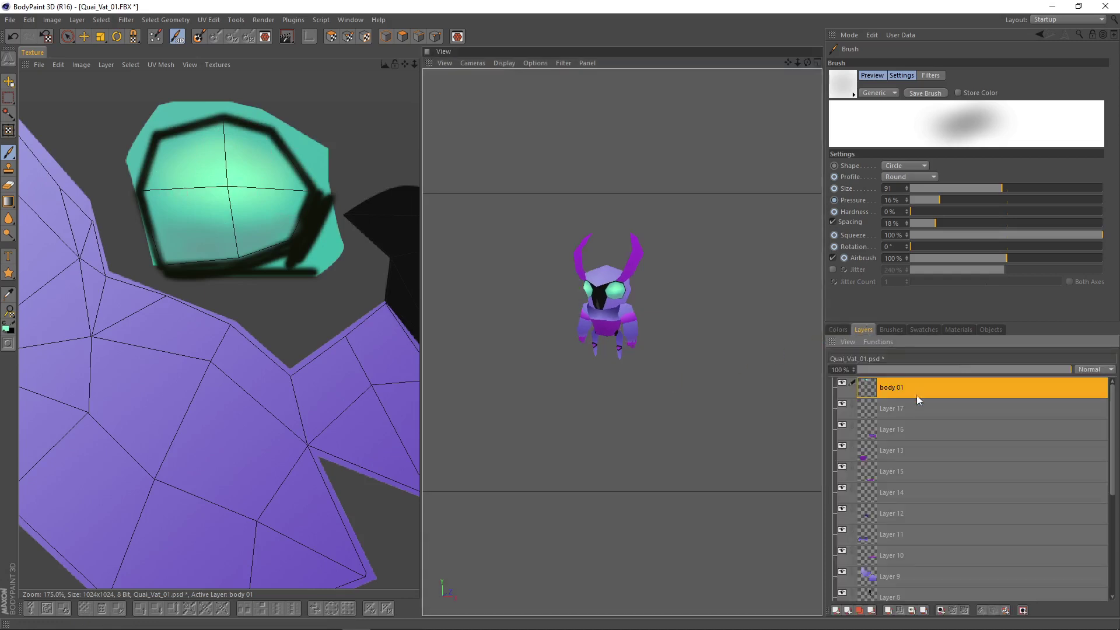
{"action": "left_click", "coordinate": [847, 378]}
{"action": "left_click", "coordinate": [847, 378]}
{"action": "left_click", "coordinate": [847, 378]}
{"action": "left_click", "coordinate": [847, 378]}
{"action": "left_click", "coordinate": [846, 378]}
{"action": "left_click", "coordinate": [848, 378]}
{"action": "left_click", "coordinate": [849, 378]}
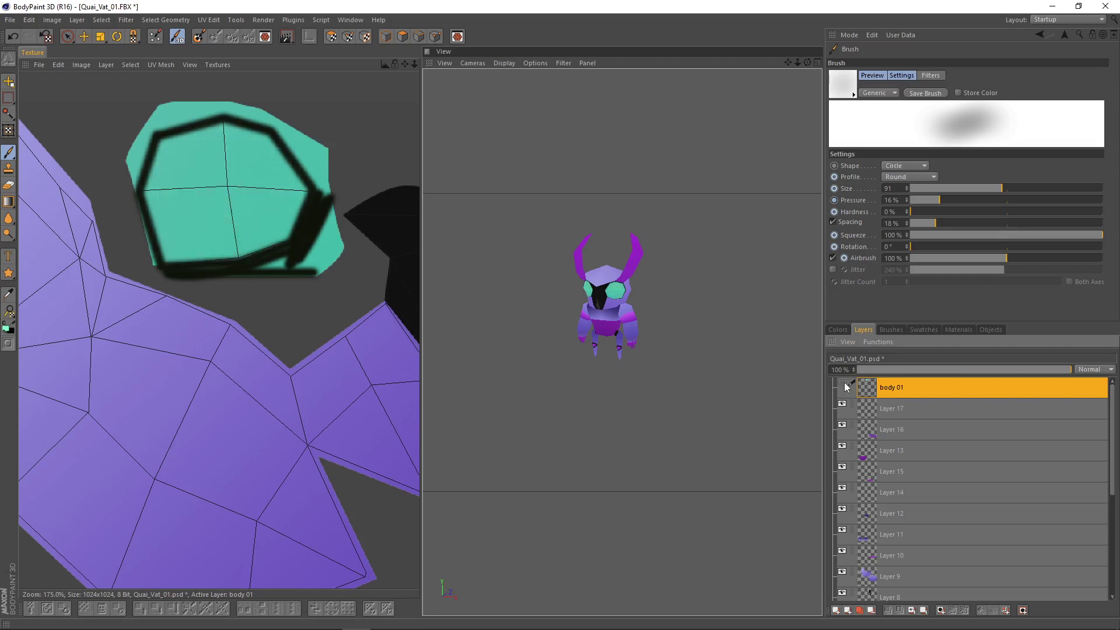
{"action": "left_click", "coordinate": [846, 382]}
{"action": "left_click", "coordinate": [846, 383]}
{"action": "left_click", "coordinate": [847, 386]}
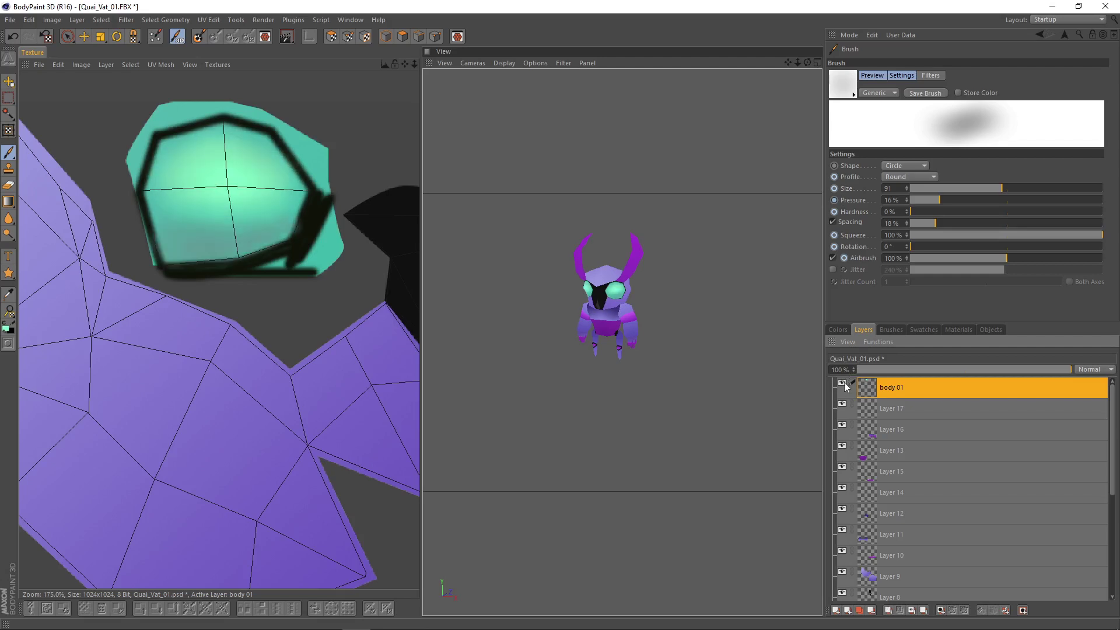
{"action": "left_click", "coordinate": [847, 386]}
{"action": "left_click", "coordinate": [847, 386]}
{"action": "left_click", "coordinate": [847, 386]}
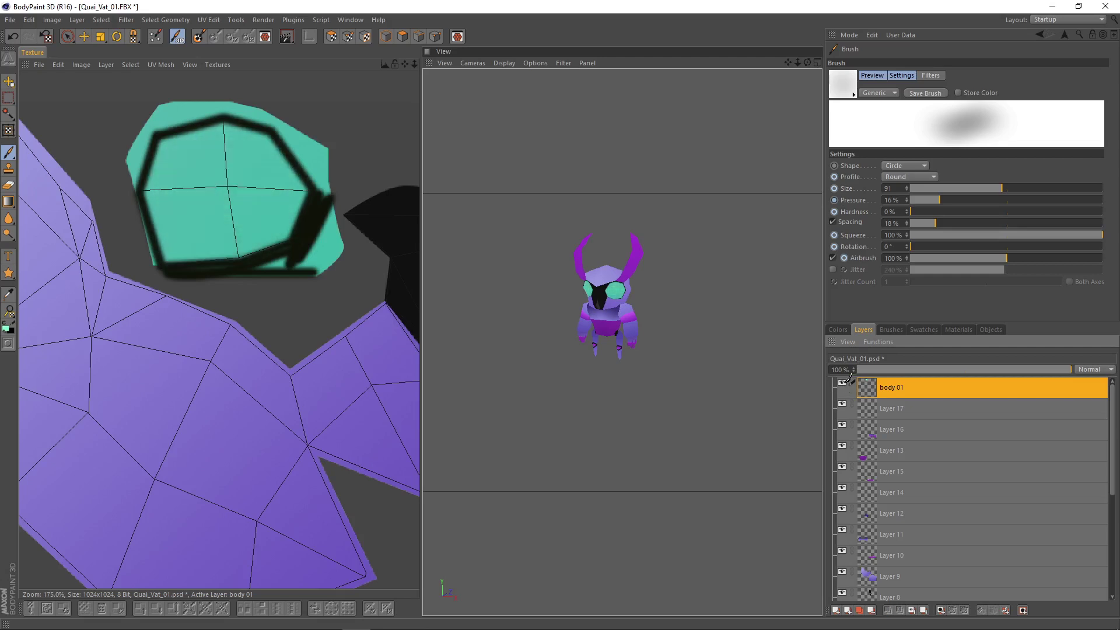
{"action": "left_click", "coordinate": [847, 386]}
{"action": "left_click", "coordinate": [847, 386]}
{"action": "left_click", "coordinate": [849, 379]}
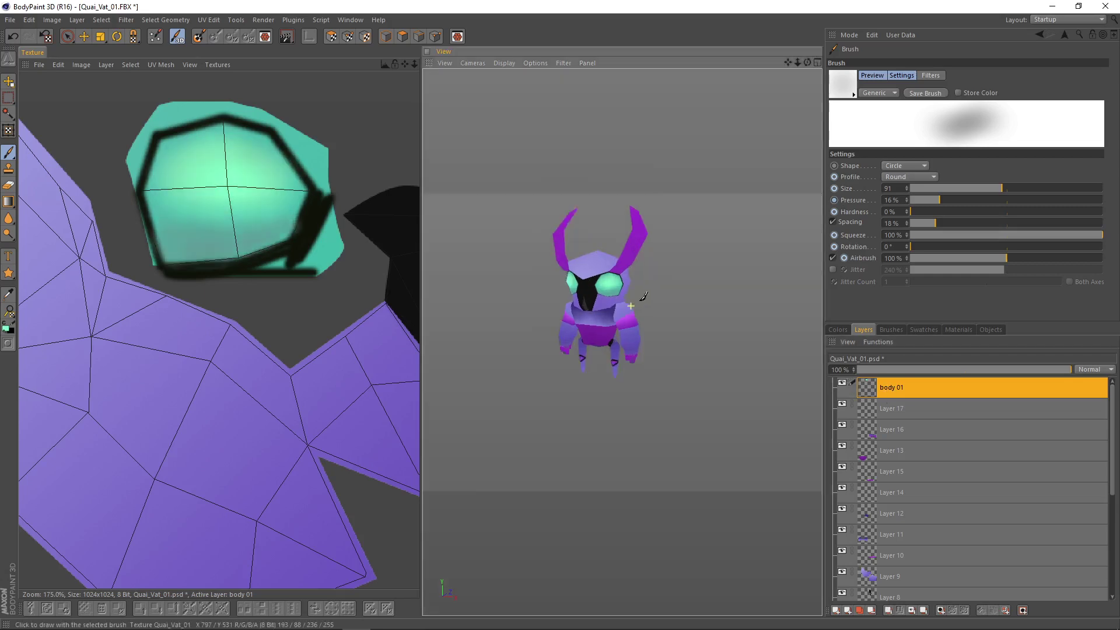
- Sample the darker purple at the forehead's lower edge in concept.jpg (RGB 106, 94, 192), and return to the Quai_Vat_01.psd texture
{"action": "scroll", "coordinate": [671, 303], "scroll_direction": "up", "scroll_amount": 8}
{"action": "scroll", "coordinate": [642, 297], "scroll_direction": "up", "scroll_amount": 6}
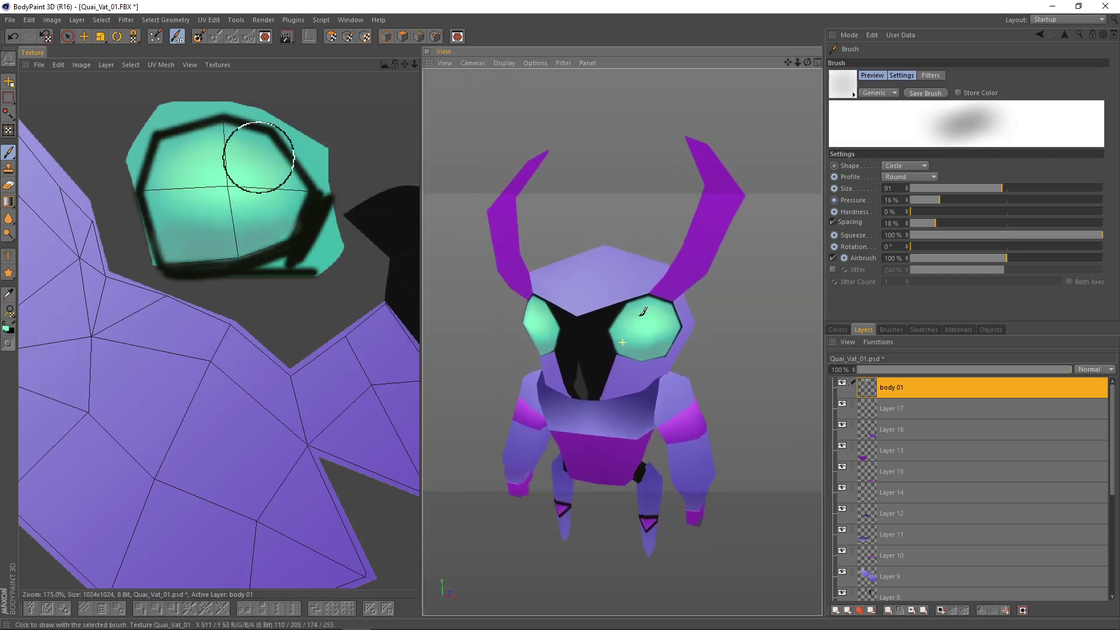
{"action": "left_click_drag", "start_coordinate": [579, 282], "coordinate": [519, 285], "text": "alt"}
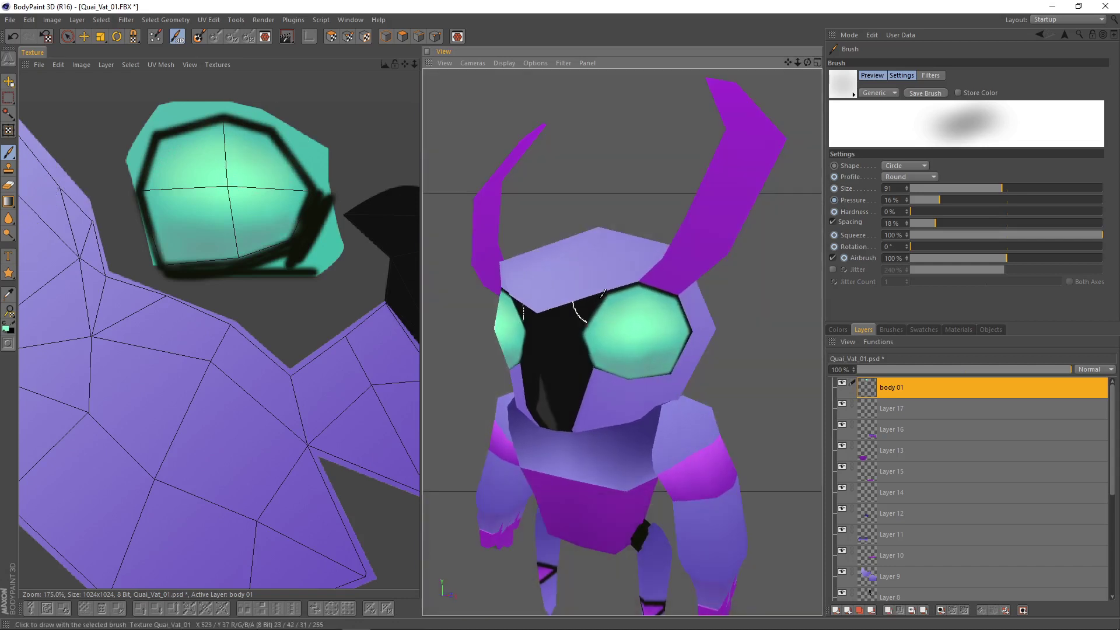
{"action": "left_click", "coordinate": [215, 65]}
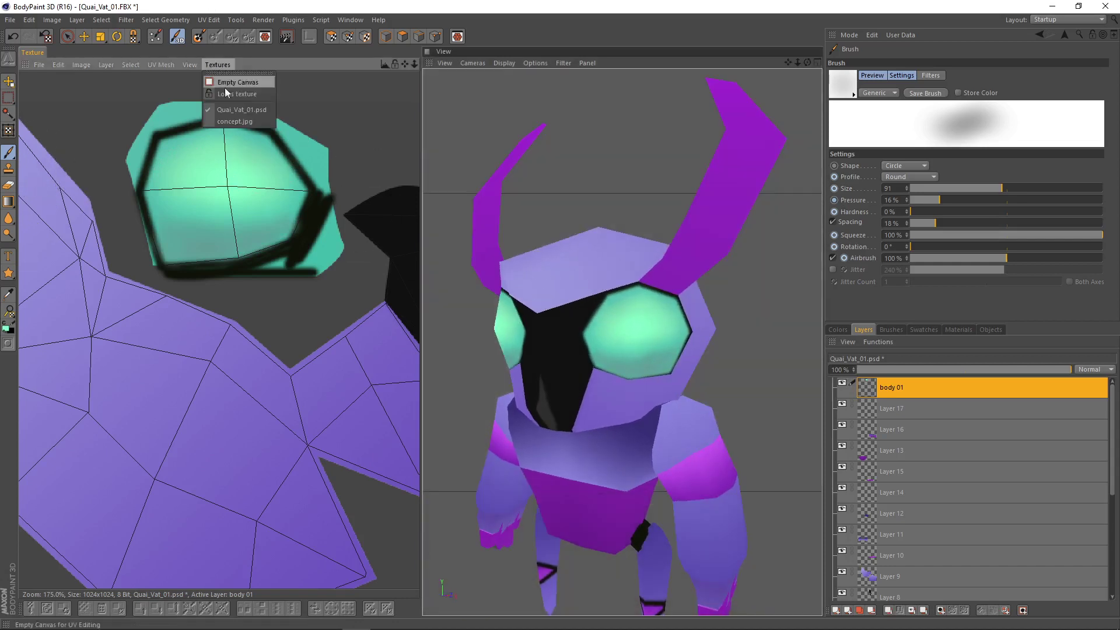
{"action": "left_click", "coordinate": [233, 119]}
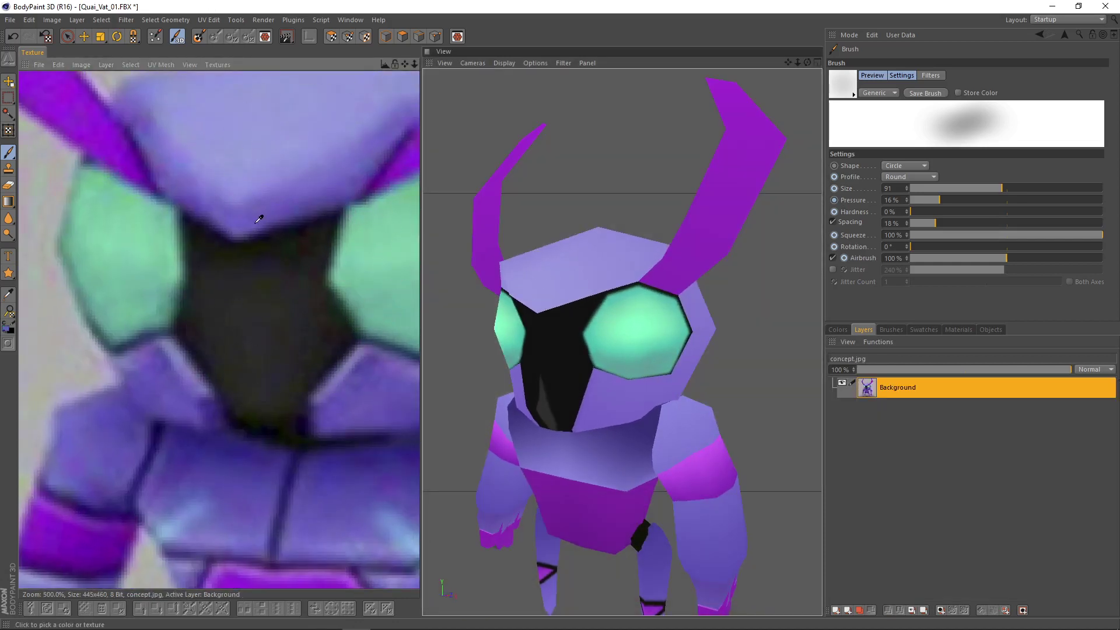
{"action": "left_click", "coordinate": [212, 64]}
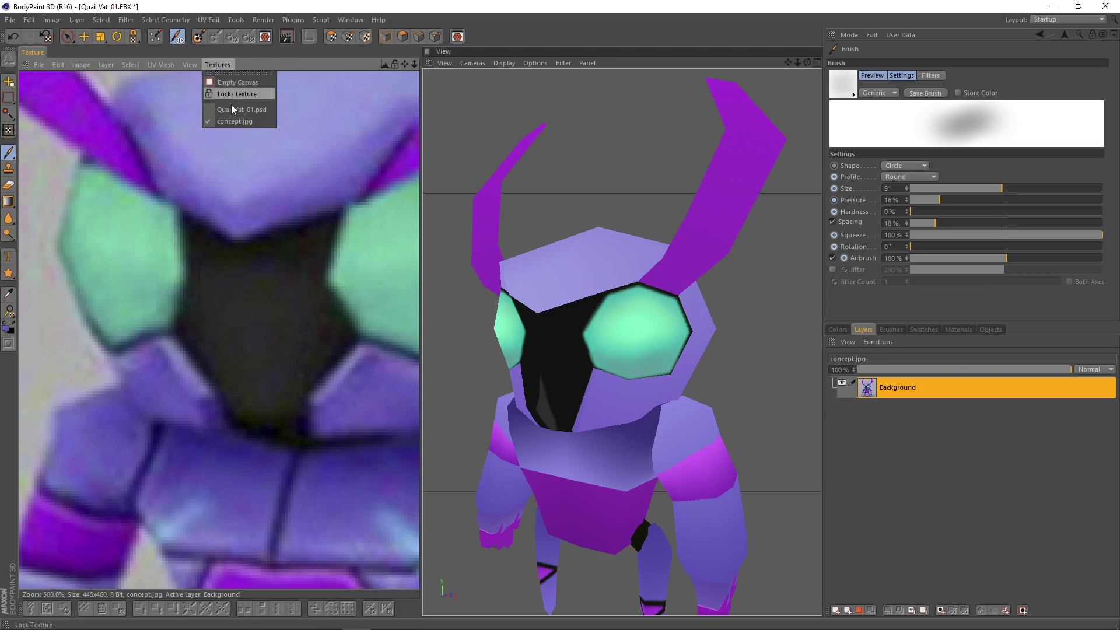
{"action": "left_click", "coordinate": [233, 111]}
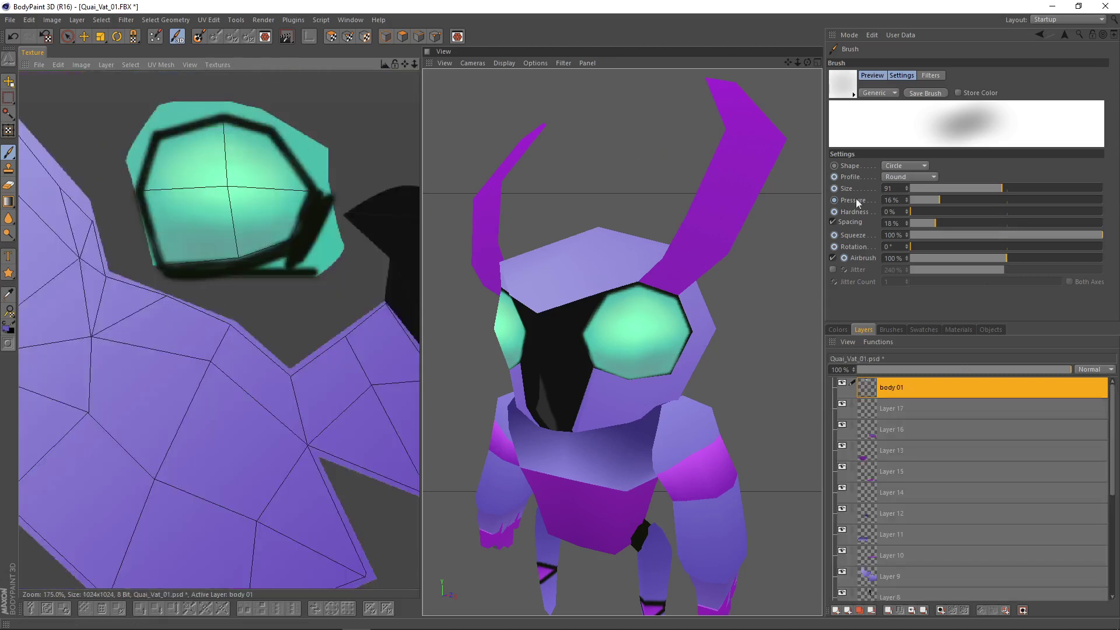
- Set the brush size to 34 and paint darker purple shading along the head's front brow strip on the body 01 layer
{"action": "left_click_drag", "start_coordinate": [946, 191], "coordinate": [935, 195]}
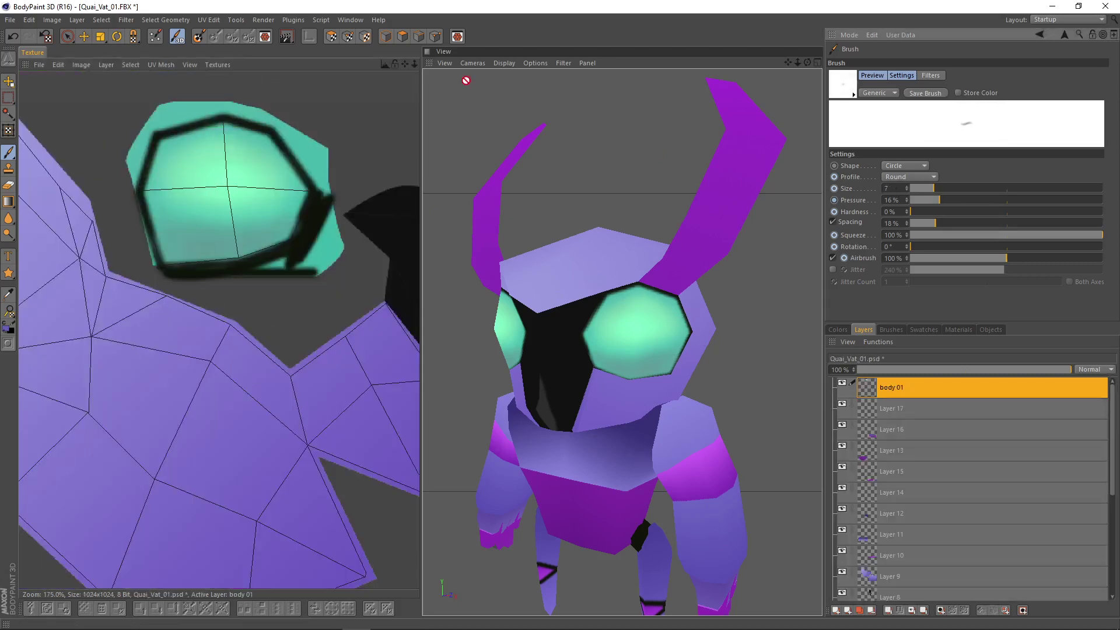
{"action": "scroll", "coordinate": [236, 447], "scroll_direction": "down", "scroll_amount": 6}
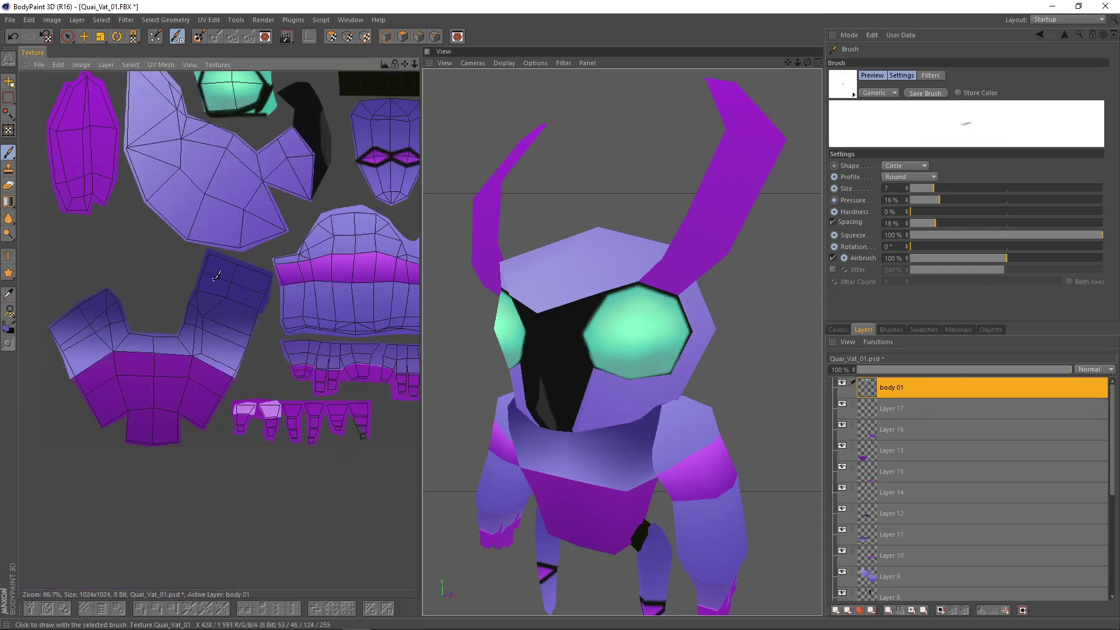
{"action": "scroll", "coordinate": [202, 129], "scroll_direction": "up", "scroll_amount": 8}
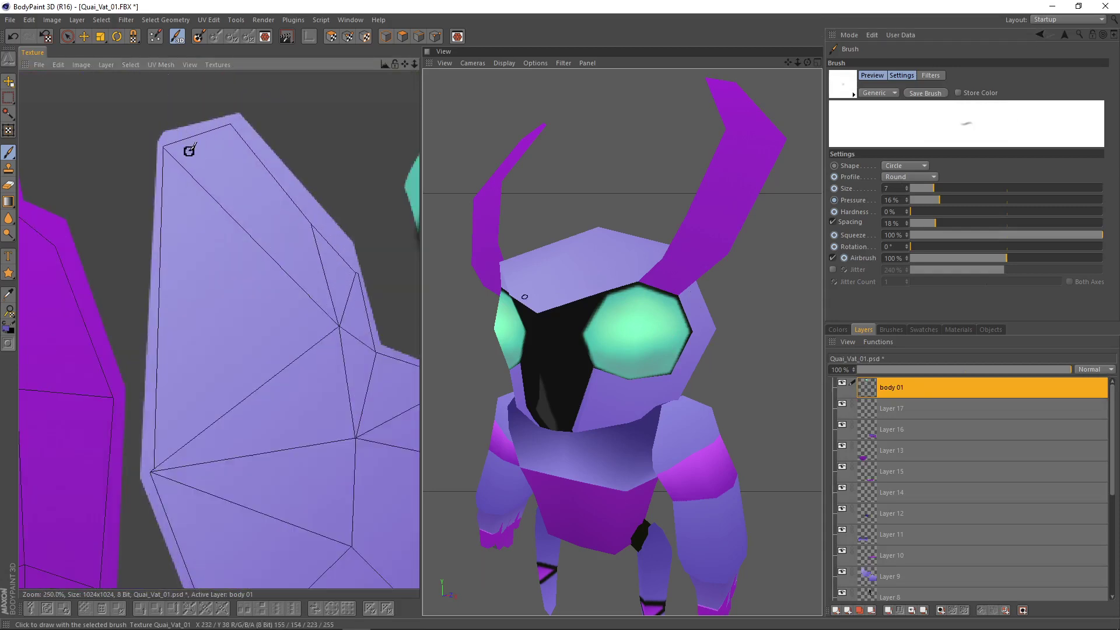
{"action": "middle_click_drag", "start_coordinate": [218, 159], "coordinate": [170, 134], "text": "alt"}
{"action": "left_click", "coordinate": [938, 188]}
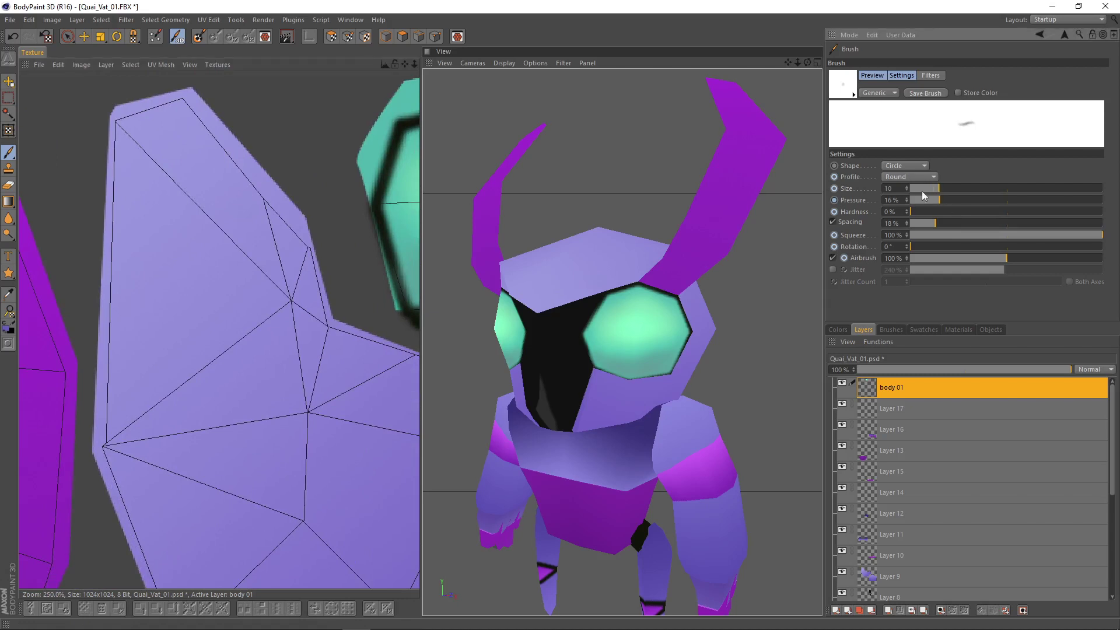
{"action": "left_click", "coordinate": [147, 127]}
{"action": "mouse_move", "coordinate": [125, 112]}
{"action": "left_mouse_down"}
{"action": "mouse_move", "coordinate": [205, 153]}
{"action": "mouse_move", "coordinate": [184, 122]}
{"action": "mouse_move", "coordinate": [152, 118]}
{"action": "mouse_move", "coordinate": [152, 128]}
{"action": "mouse_move", "coordinate": [204, 134]}
{"action": "mouse_move", "coordinate": [245, 170]}
{"action": "mouse_move", "coordinate": [133, 120]}
{"action": "left_mouse_up"}
{"action": "left_click", "coordinate": [965, 188]}
{"action": "mouse_move", "coordinate": [208, 156]}
{"action": "left_mouse_down"}
{"action": "mouse_move", "coordinate": [220, 180]}
{"action": "mouse_move", "coordinate": [309, 231]}
{"action": "mouse_move", "coordinate": [230, 204]}
{"action": "mouse_move", "coordinate": [309, 280]}
{"action": "mouse_move", "coordinate": [315, 303]}
{"action": "left_mouse_up"}
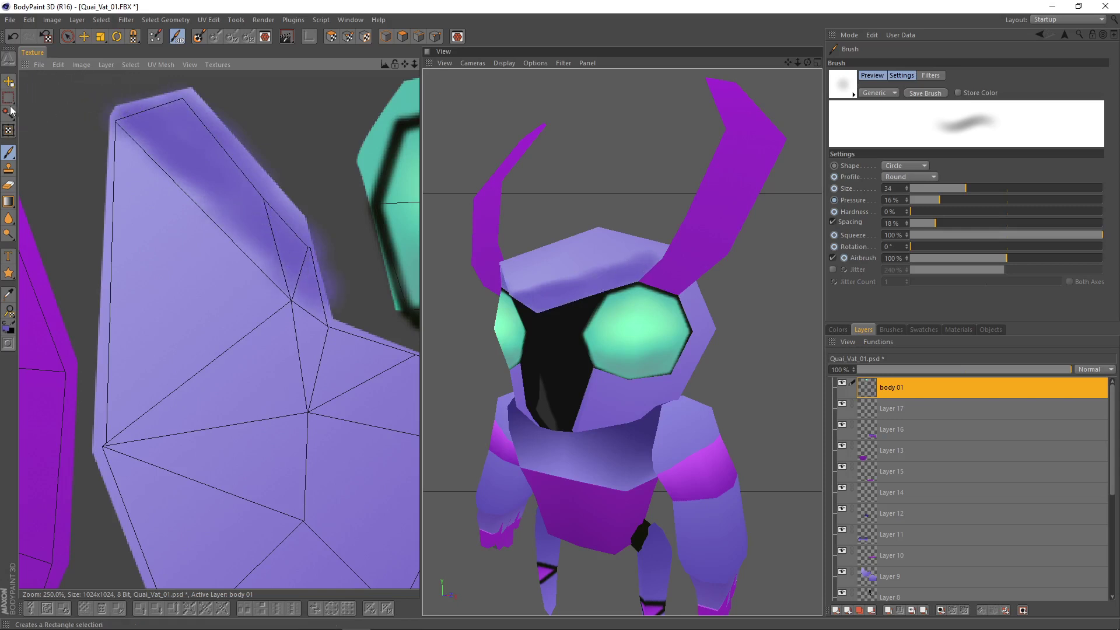
- Outline the brow strip on the texture with a closed polyline selection that follows its inner UV edge
{"action": "mouse_move", "coordinate": [8, 97]}
{"action": "left_mouse_down"}
{"action": "mouse_move", "coordinate": [49, 112]}
{"action": "mouse_move", "coordinate": [51, 134]}
{"action": "left_mouse_up"}
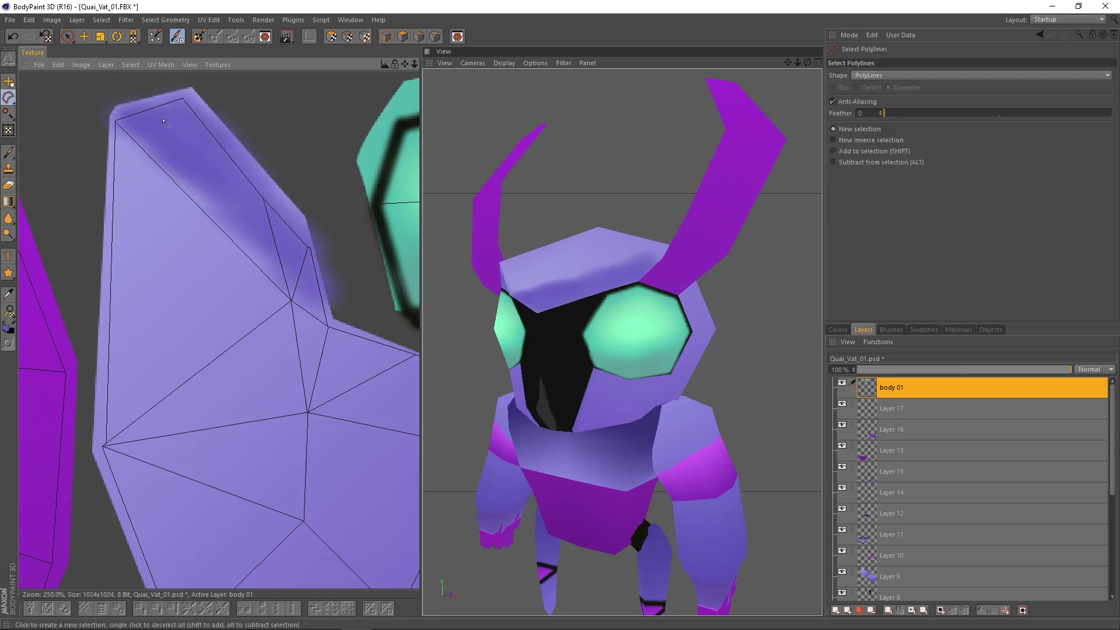
{"action": "left_click", "coordinate": [293, 302]}
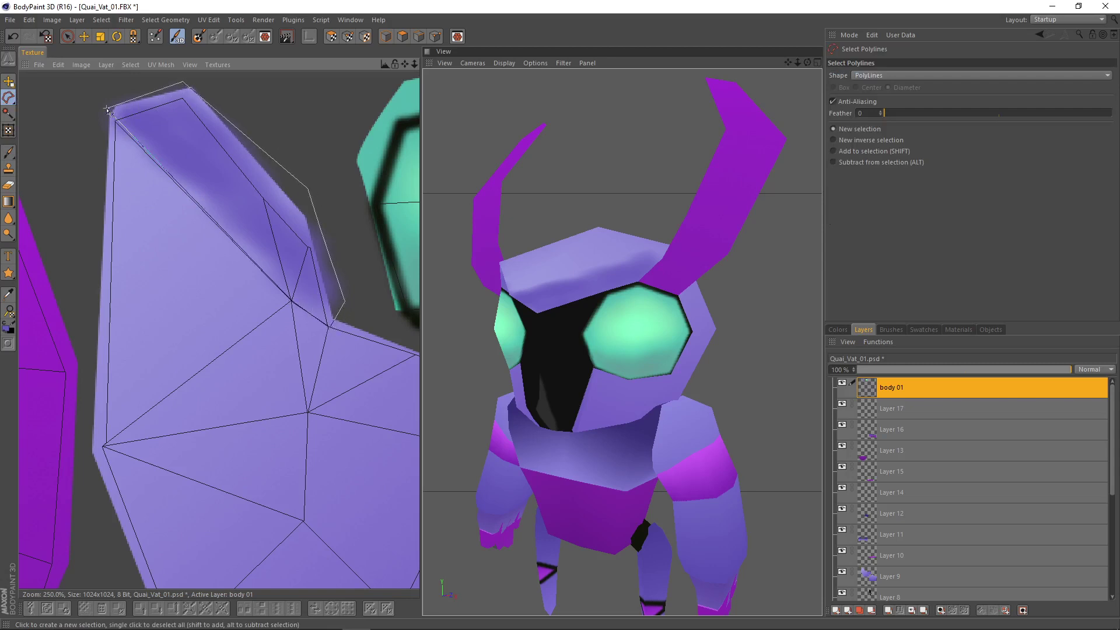
{"action": "left_click", "coordinate": [111, 115]}
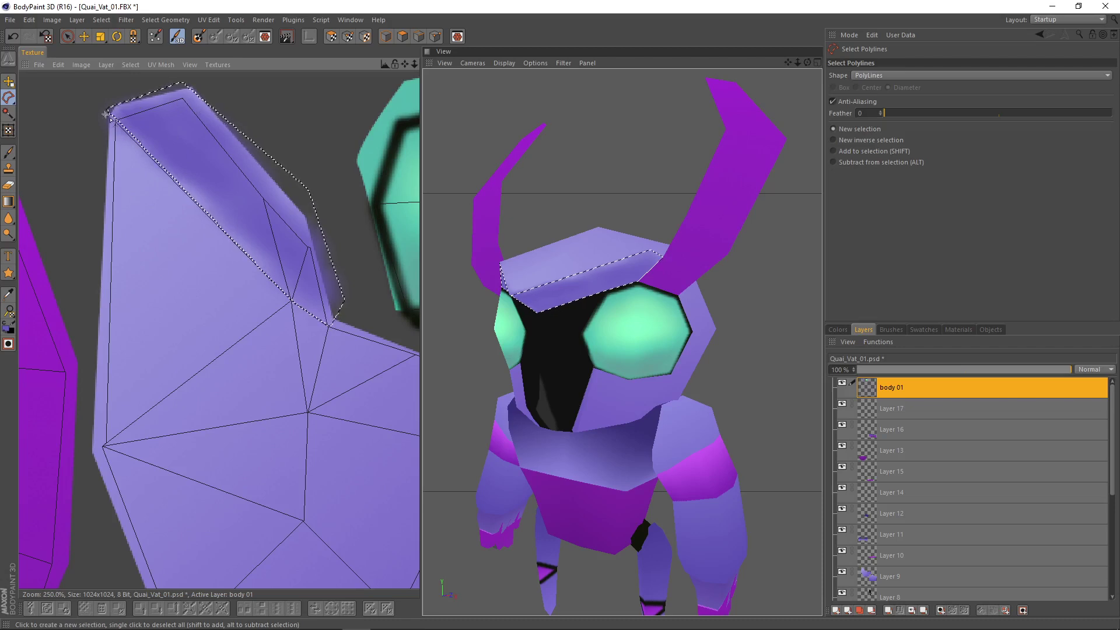
{"action": "left_click", "coordinate": [290, 298]}
{"action": "left_click", "coordinate": [225, 150]}
{"action": "left_click", "coordinate": [149, 93], "text": "shift"}
{"action": "left_click", "coordinate": [118, 95], "text": "shift"}
{"action": "left_click", "coordinate": [105, 114], "text": "shift"}
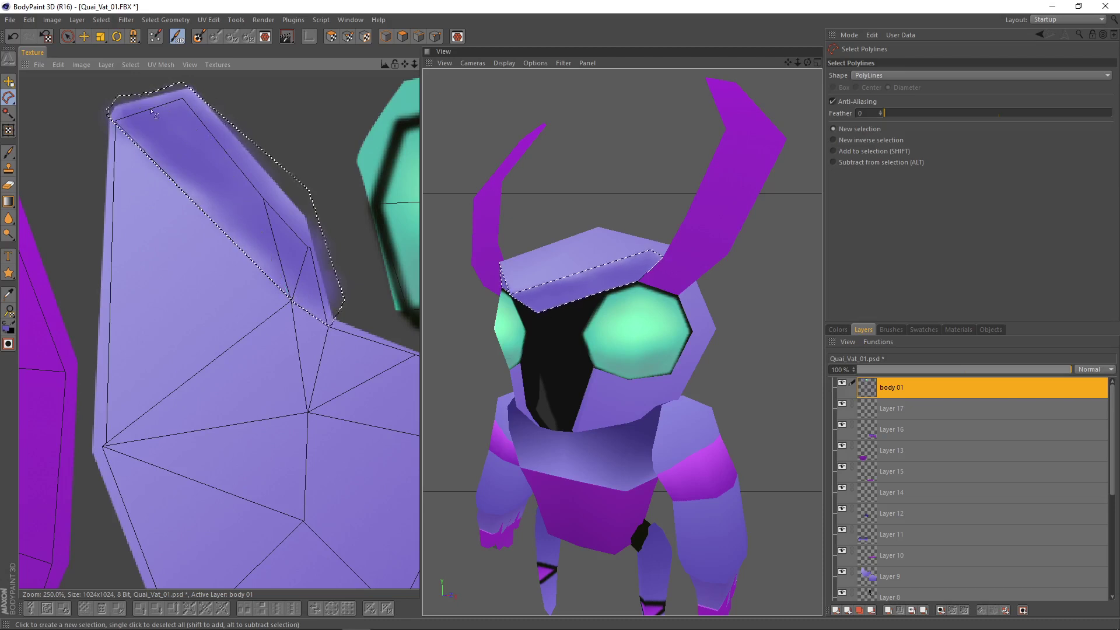
- Fill the selected brow strip evenly with the darker purple brush and check the sharp edge on the model
{"action": "left_click", "coordinate": [9, 152]}
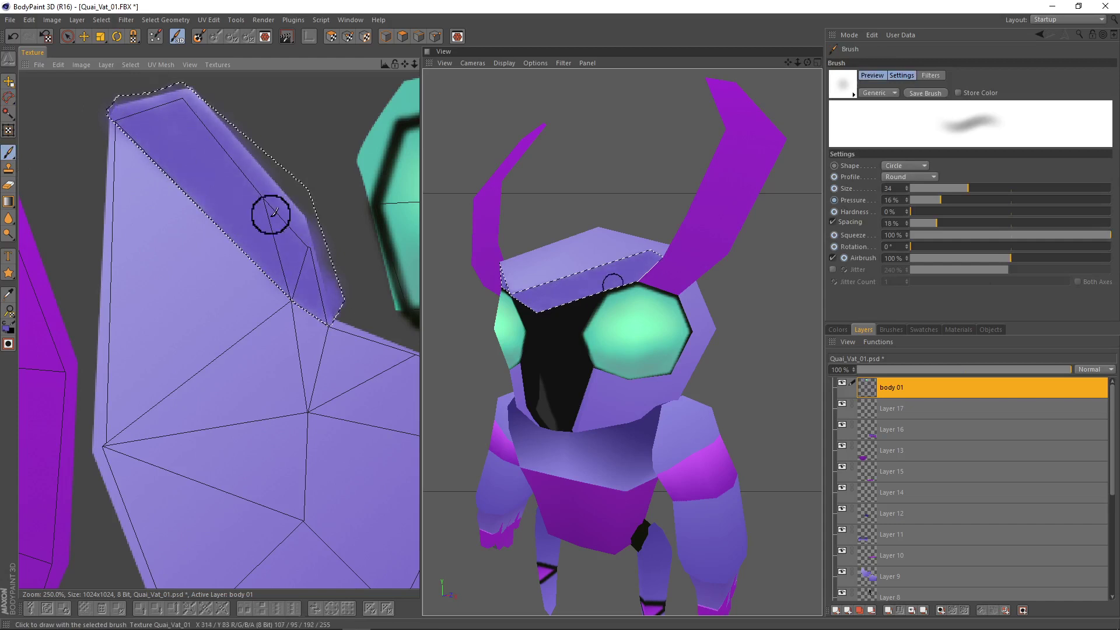
{"action": "scroll", "coordinate": [700, 277], "scroll_direction": "down", "scroll_amount": 5}
{"action": "left_click_drag", "start_coordinate": [716, 256], "coordinate": [622, 372], "text": "alt"}
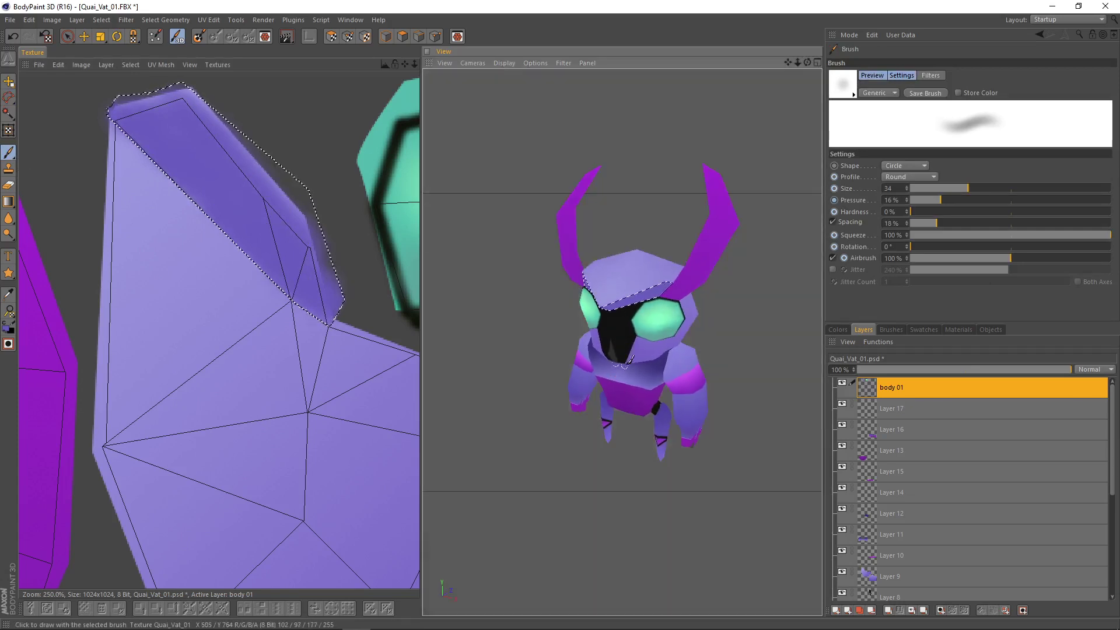
{"action": "scroll", "coordinate": [736, 328], "scroll_direction": "up", "scroll_amount": 3}
{"action": "left_click_drag", "start_coordinate": [741, 328], "coordinate": [688, 296], "text": "alt"}
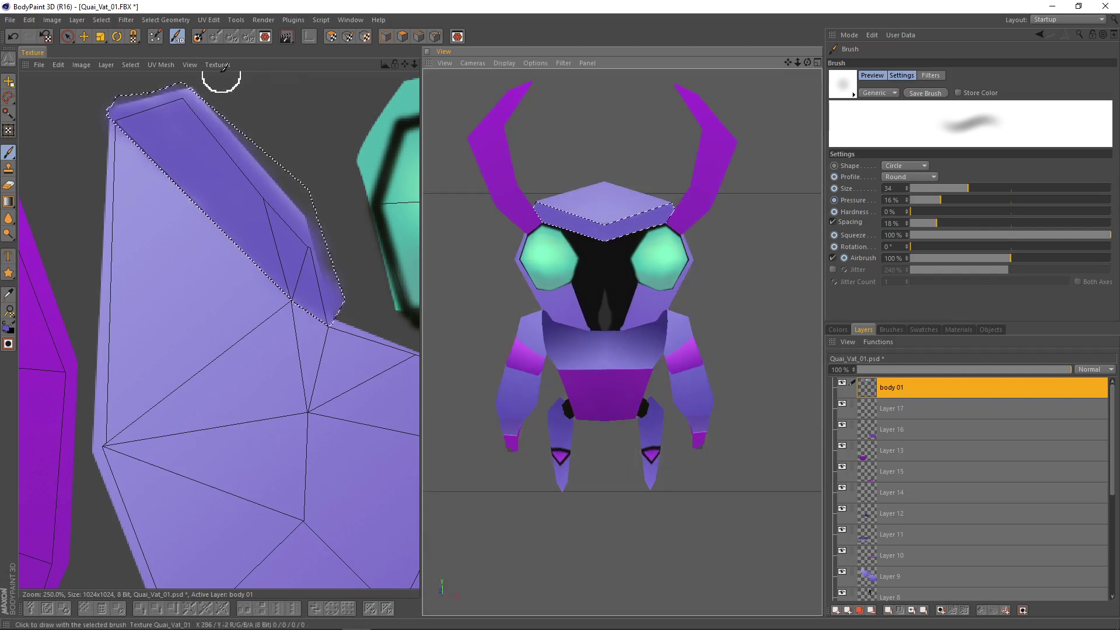
{"action": "left_click_drag", "start_coordinate": [256, 213], "coordinate": [294, 235]}
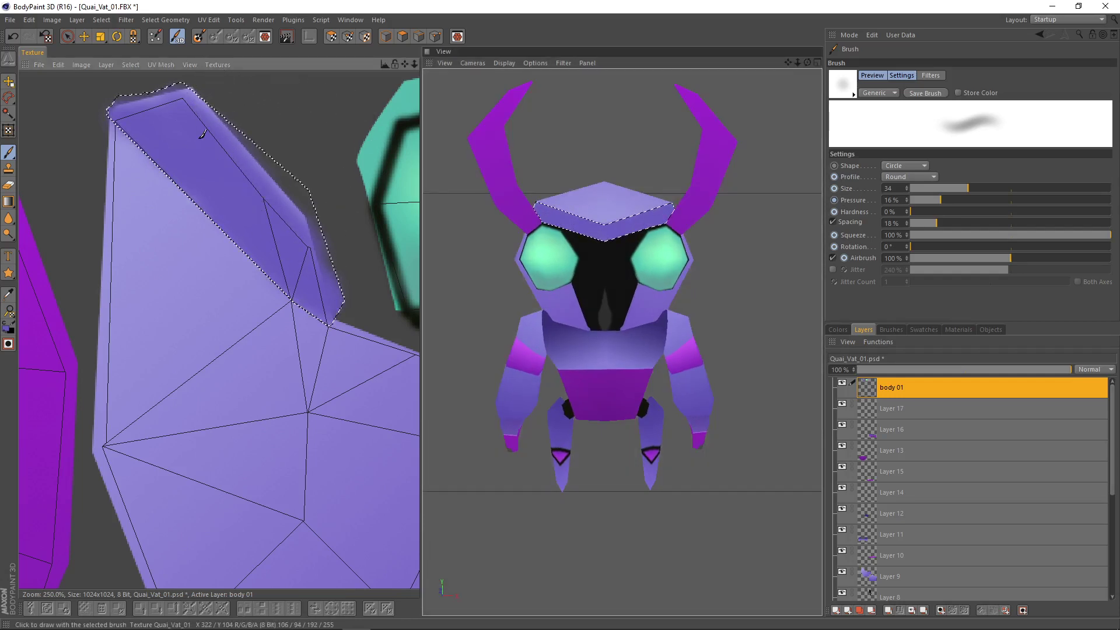
- Brighten the paint colour to RGB 132, 119, 226, set the brush size to 66, and paint a soft highlight at the brow's centre
{"action": "left_click_drag", "start_coordinate": [736, 251], "coordinate": [636, 240], "text": "alt"}
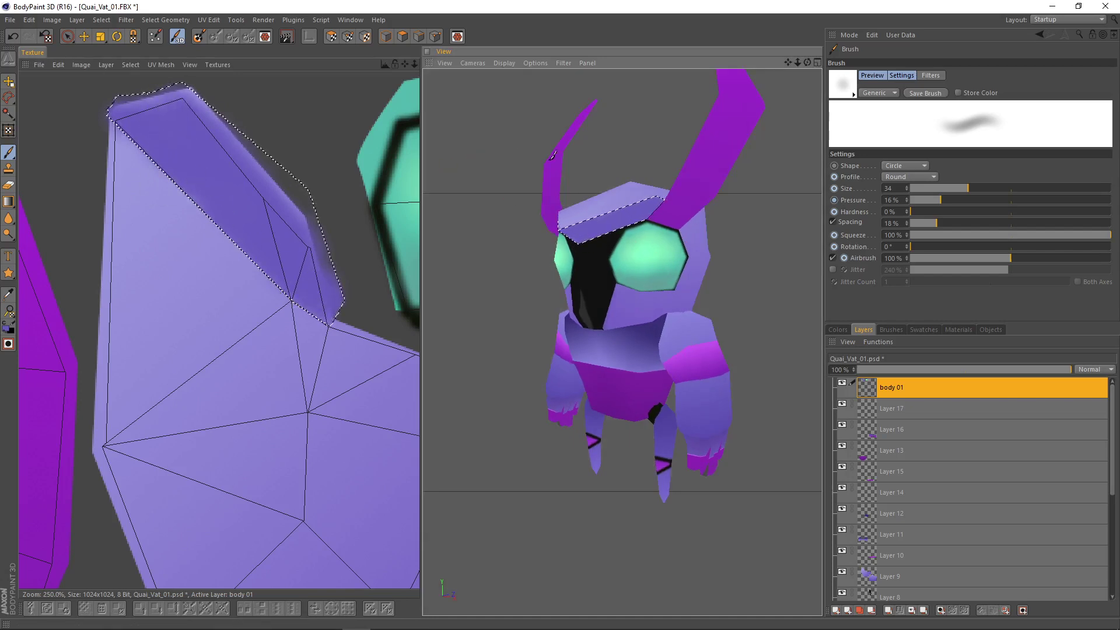
{"action": "left_click", "coordinate": [838, 330]}
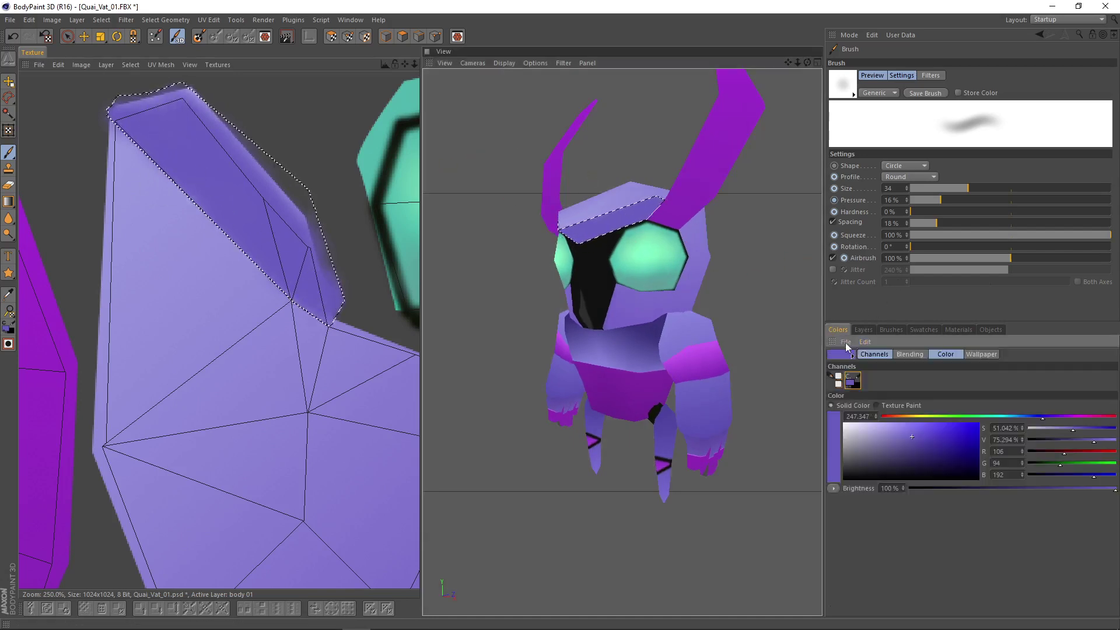
{"action": "left_click", "coordinate": [908, 430]}
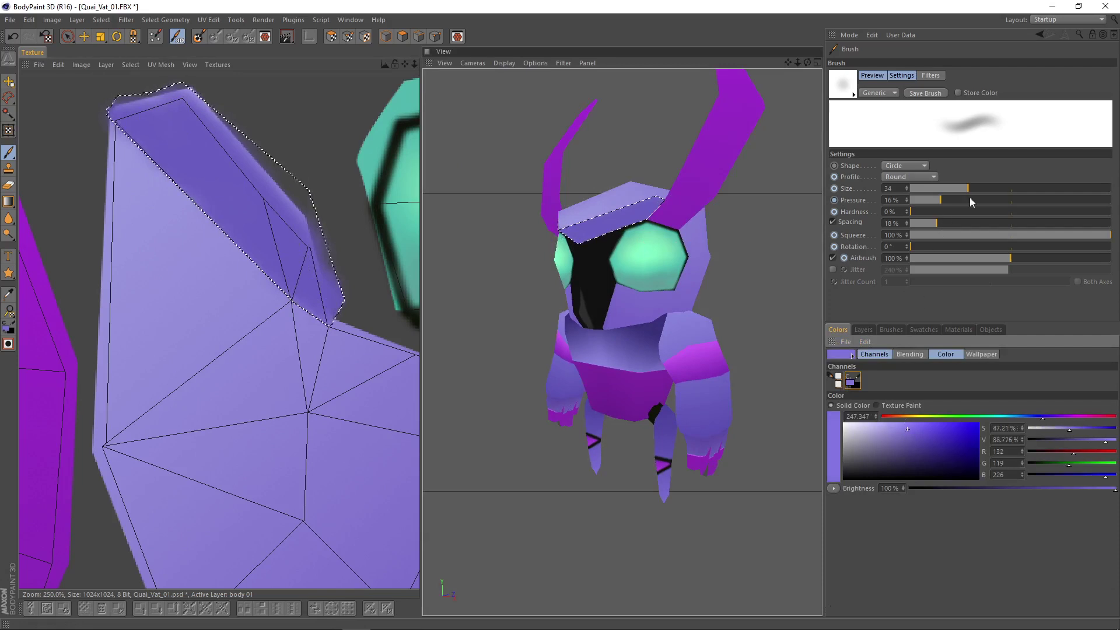
{"action": "left_click", "coordinate": [991, 188]}
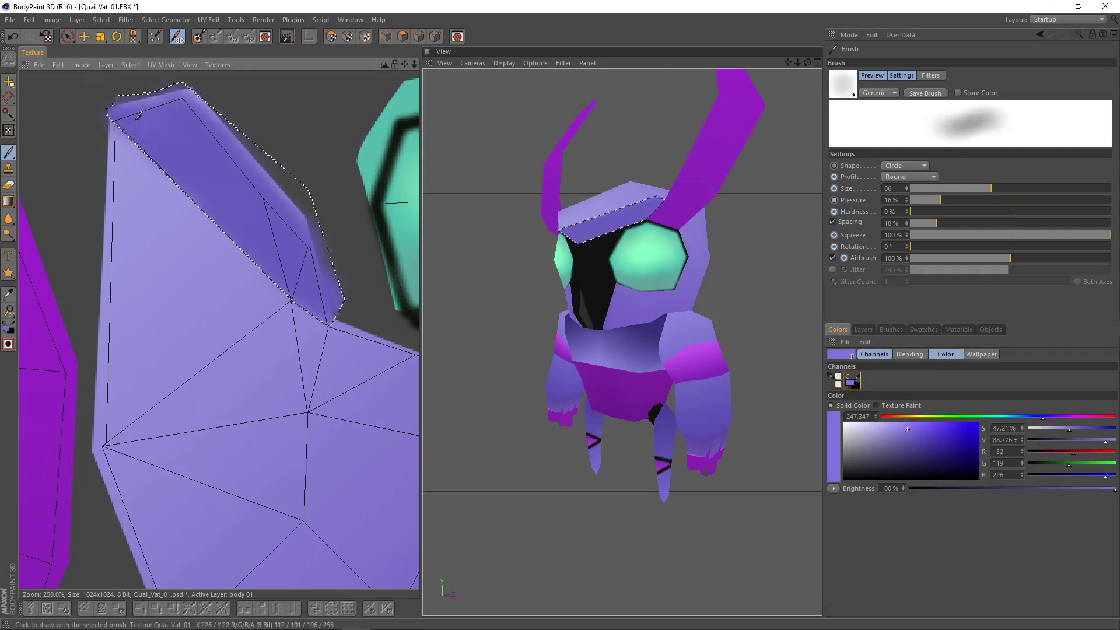
{"action": "mouse_move", "coordinate": [183, 104]}
{"action": "left_mouse_down"}
{"action": "mouse_move", "coordinate": [150, 129]}
{"action": "mouse_move", "coordinate": [180, 105]}
{"action": "mouse_move", "coordinate": [204, 131]}
{"action": "mouse_move", "coordinate": [167, 142]}
{"action": "mouse_move", "coordinate": [211, 168]}
{"action": "left_mouse_up"}
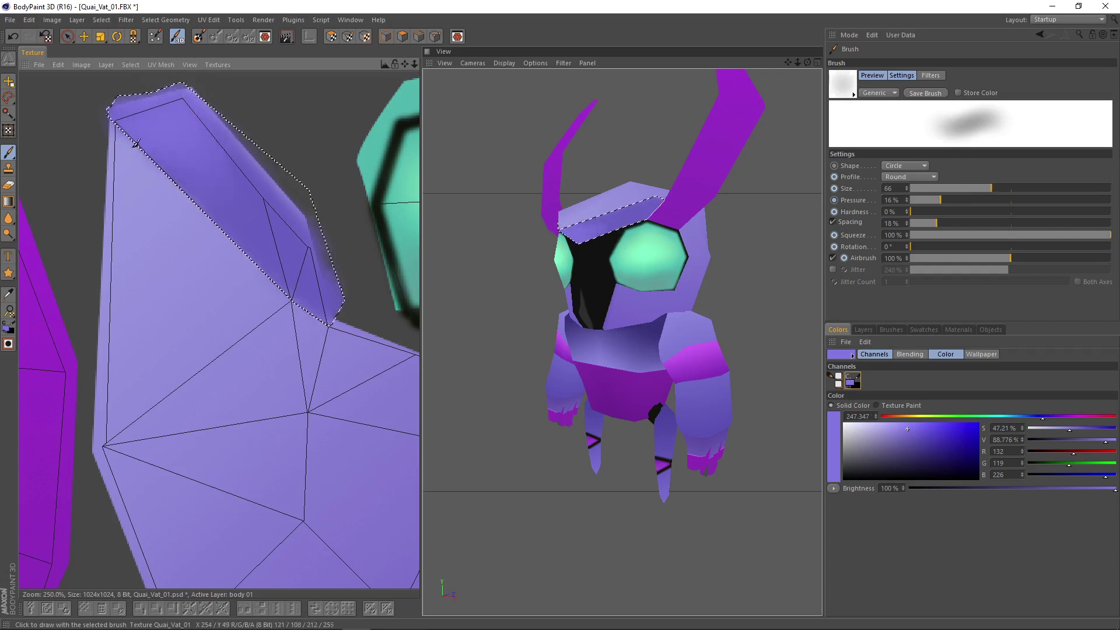
{"action": "left_click_drag", "start_coordinate": [626, 299], "coordinate": [805, 256], "text": "alt"}
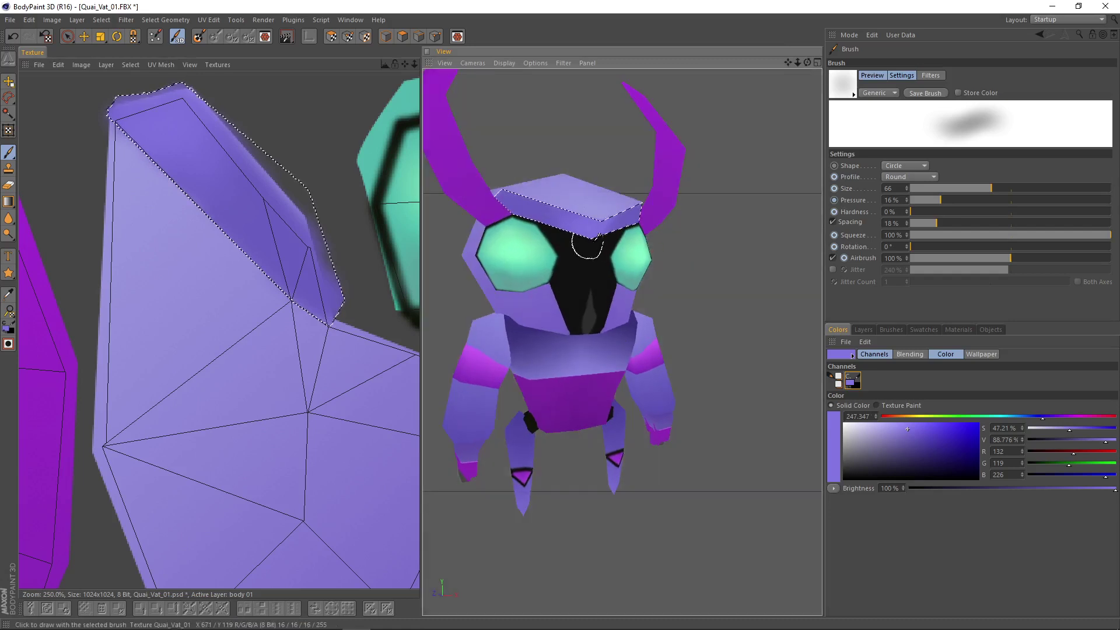
{"action": "left_click_drag", "start_coordinate": [583, 227], "coordinate": [592, 229]}
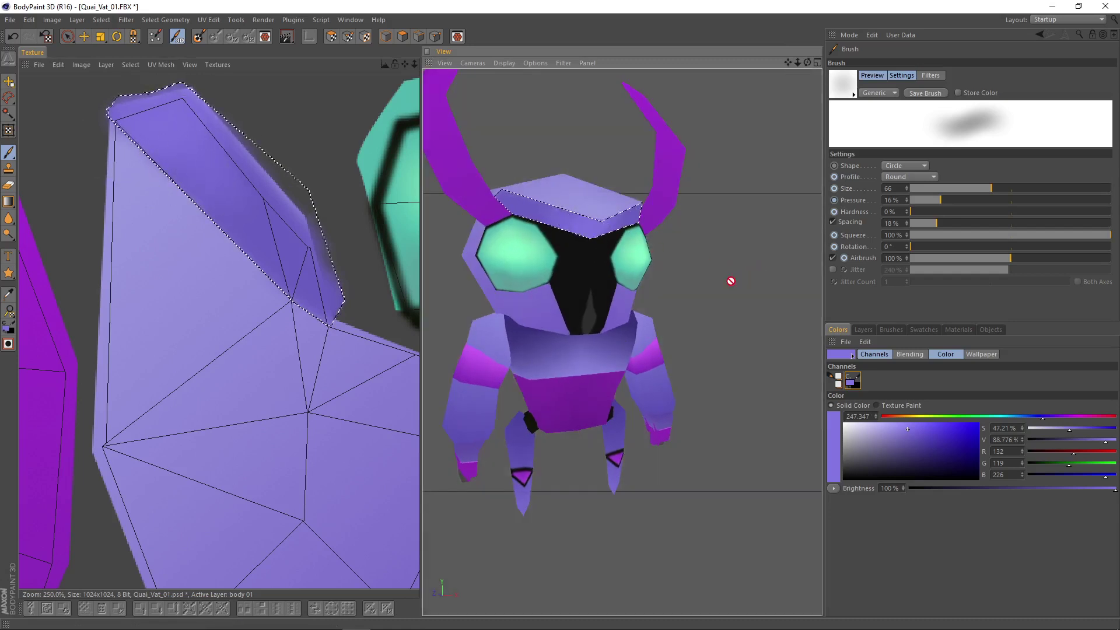
- View the brow shading from a distance and clear the selection around the brow strip
{"action": "scroll", "coordinate": [682, 242], "scroll_direction": "down", "scroll_amount": 5}
{"action": "left_click_drag", "start_coordinate": [677, 268], "coordinate": [563, 332], "text": "alt"}
{"action": "middle_click_drag", "start_coordinate": [562, 332], "coordinate": [573, 399], "text": "alt"}
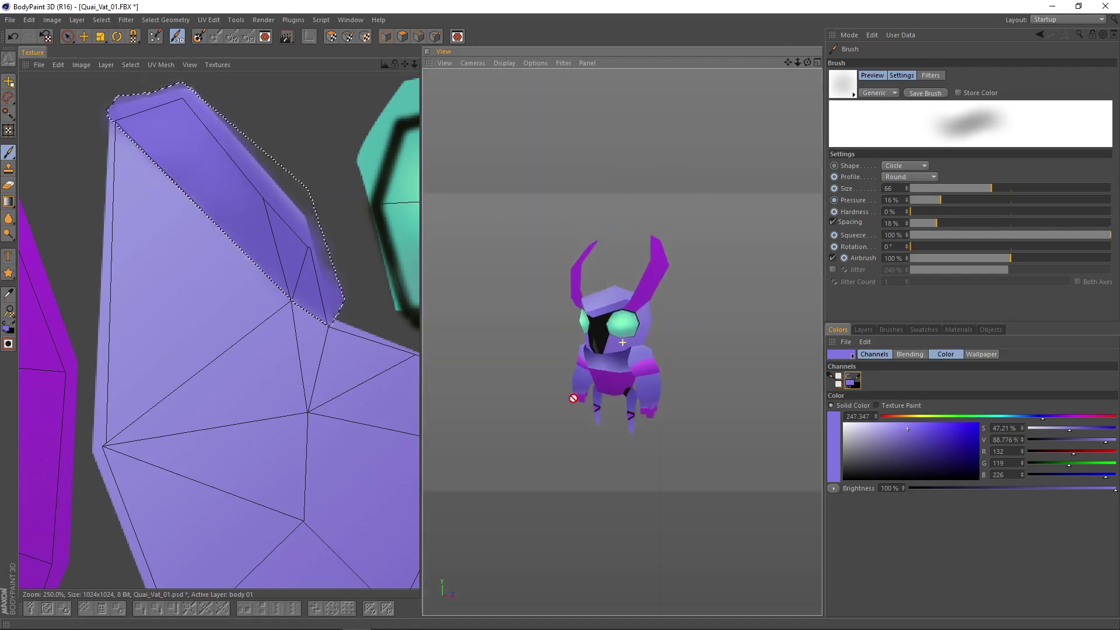
{"action": "left_click", "coordinate": [52, 19]}
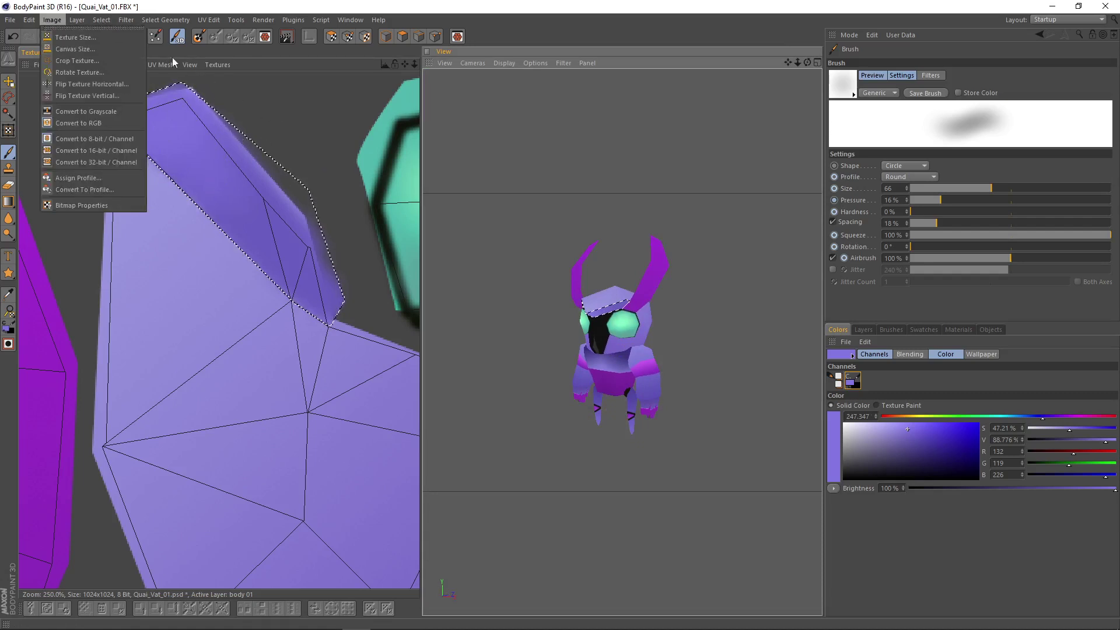
{"action": "key", "text": "Escape"}
{"action": "left_click", "coordinate": [130, 65]}
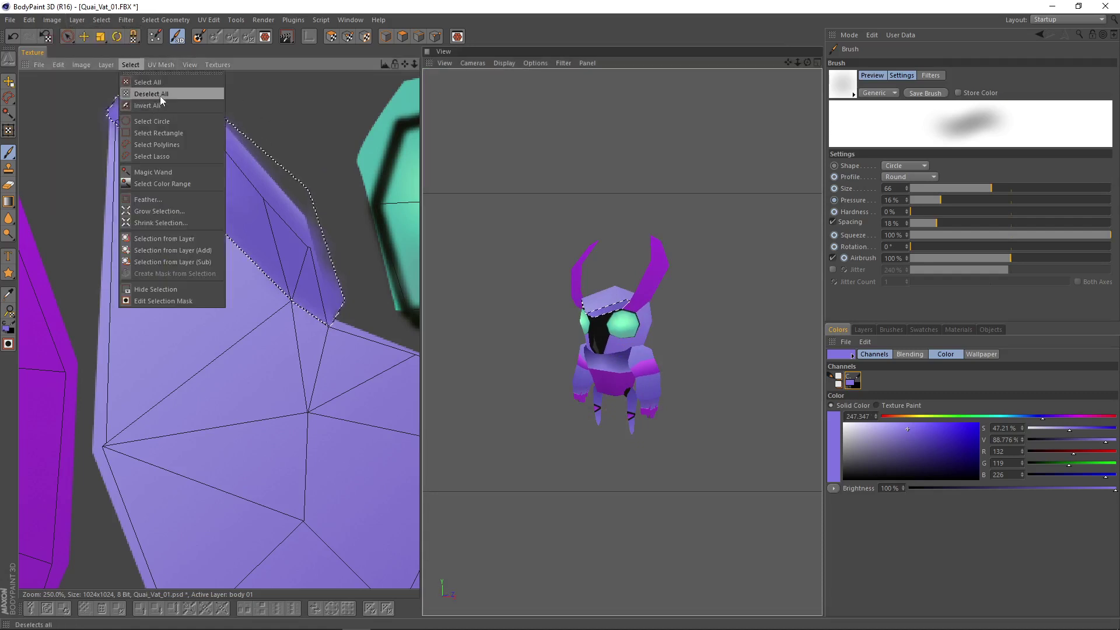
{"action": "left_click", "coordinate": [163, 94]}
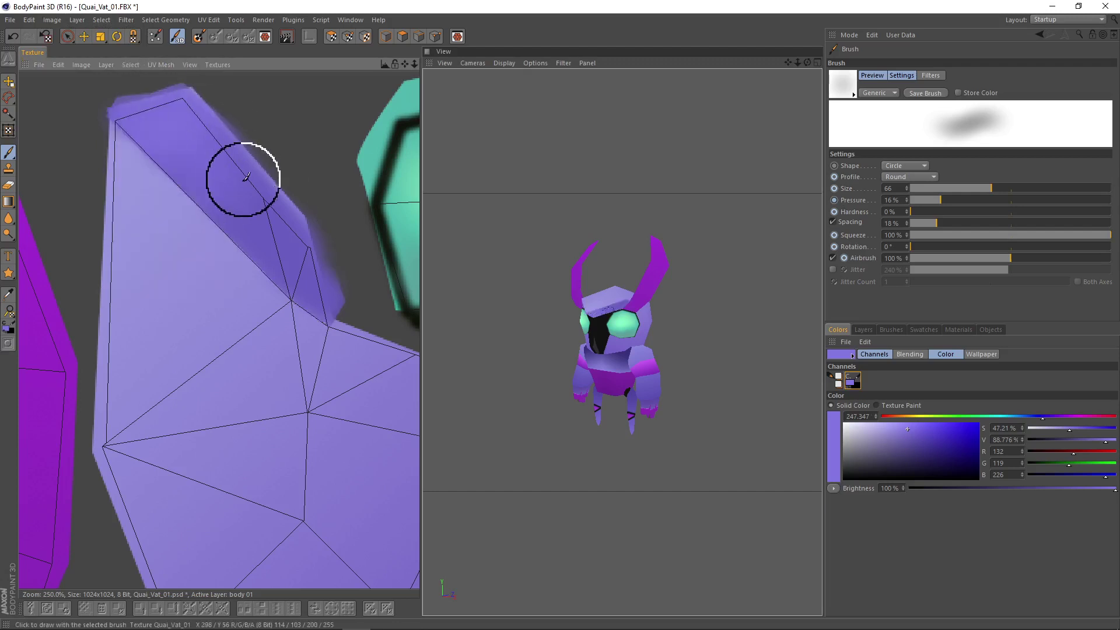
- Examine the whole texture and the model, toggling the body 01 layer's visibility to compare the shading and leaving the layer visible
{"action": "scroll", "coordinate": [237, 178], "scroll_direction": "down", "scroll_amount": 5}
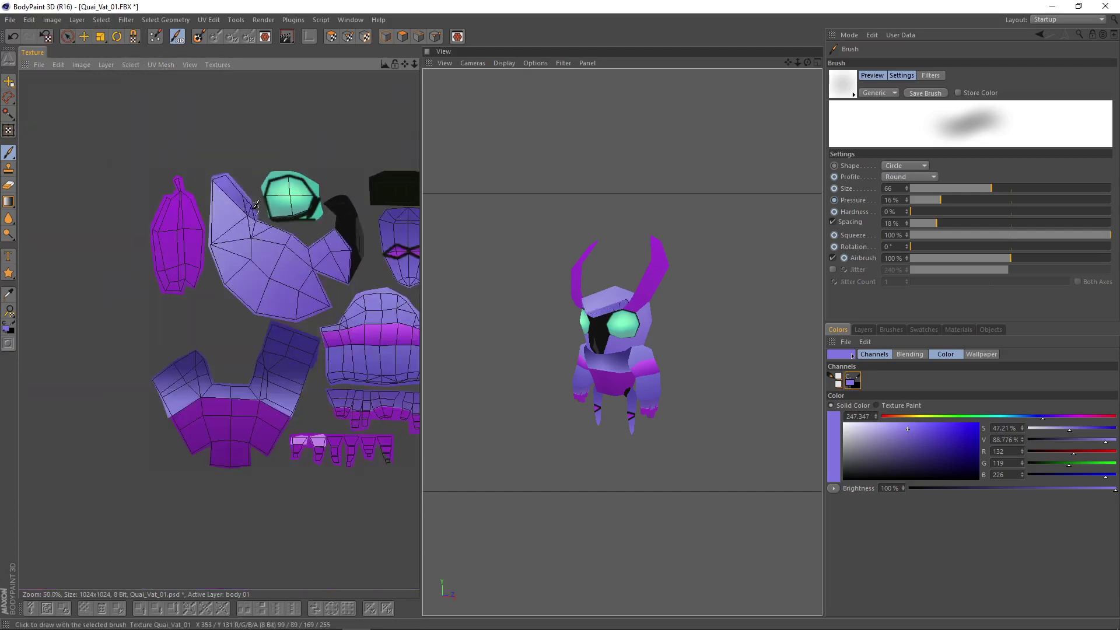
{"action": "scroll", "coordinate": [259, 233], "scroll_direction": "up", "scroll_amount": 1}
{"action": "middle_click_drag", "start_coordinate": [370, 236], "coordinate": [281, 240], "text": "alt"}
{"action": "scroll", "coordinate": [302, 252], "scroll_direction": "up", "scroll_amount": 1}
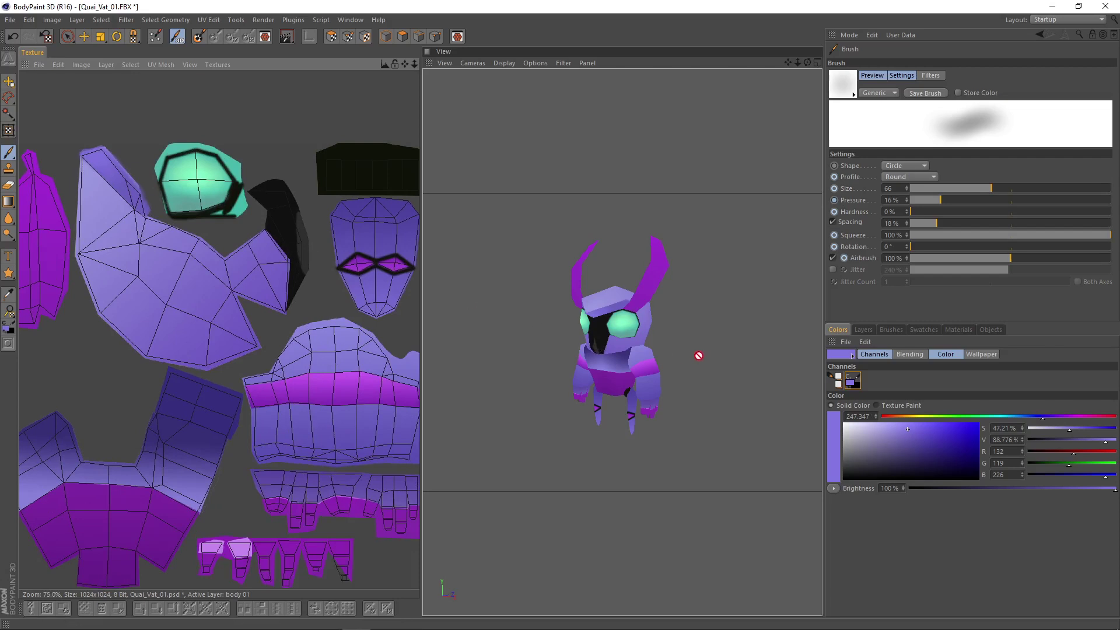
{"action": "left_click_drag", "start_coordinate": [699, 356], "coordinate": [747, 358], "text": "alt"}
{"action": "right_click_drag", "start_coordinate": [748, 358], "coordinate": [689, 370], "text": "alt"}
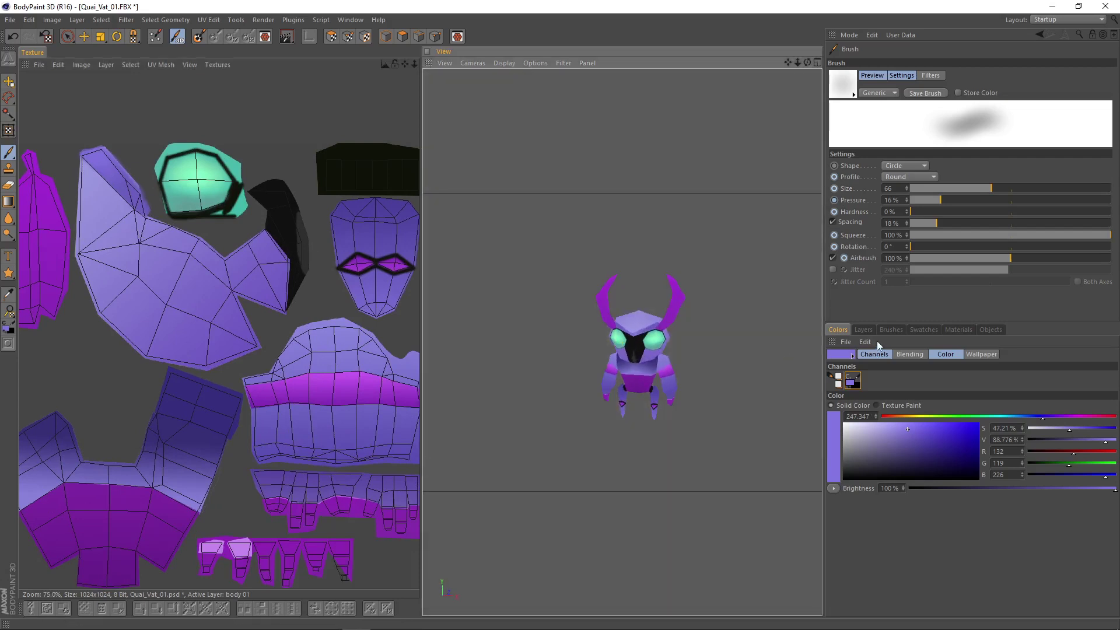
{"action": "left_click", "coordinate": [863, 331]}
{"action": "left_click", "coordinate": [842, 385]}
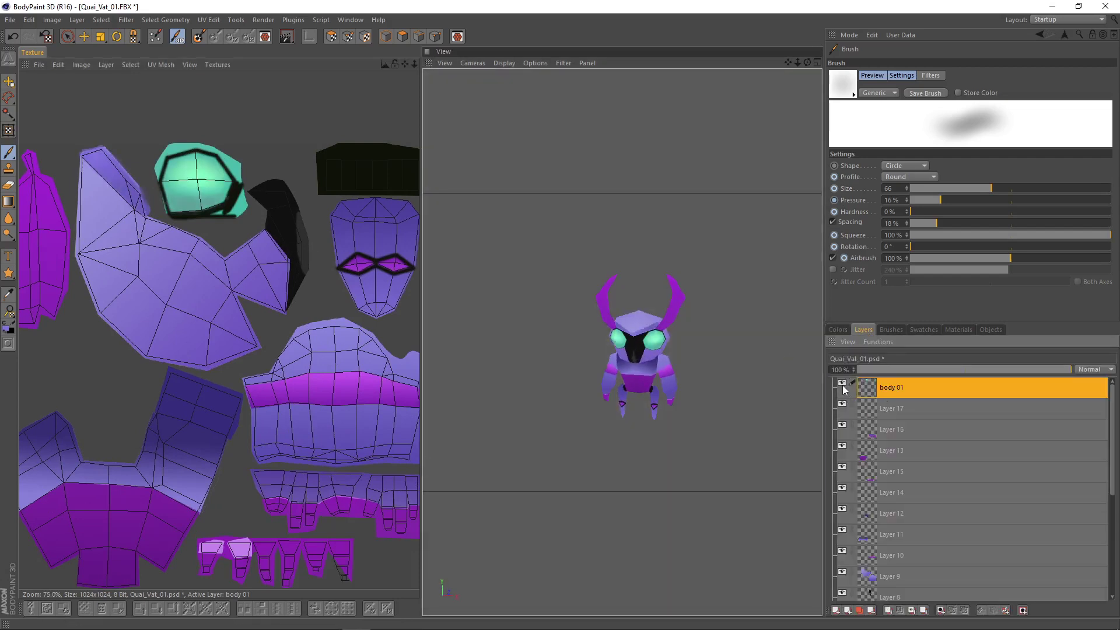
{"action": "left_click_drag", "start_coordinate": [742, 379], "coordinate": [716, 376], "text": "alt"}
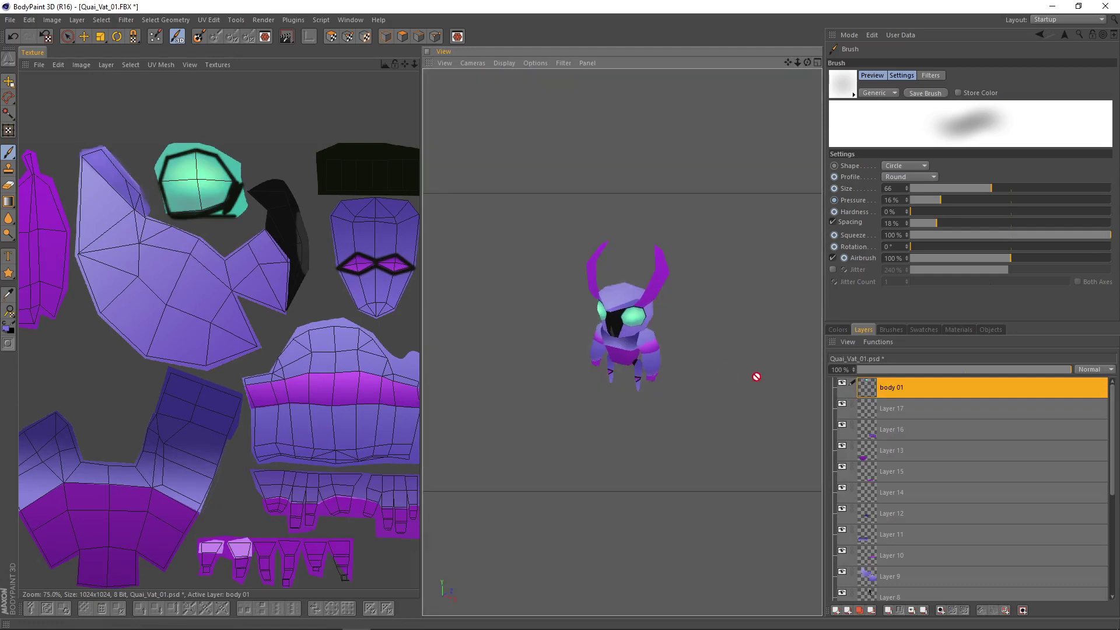
- Compare the model from a distance and at an angle with the body 01 layer hidden and shown
{"action": "scroll", "coordinate": [708, 303], "scroll_direction": "down", "scroll_amount": 3}
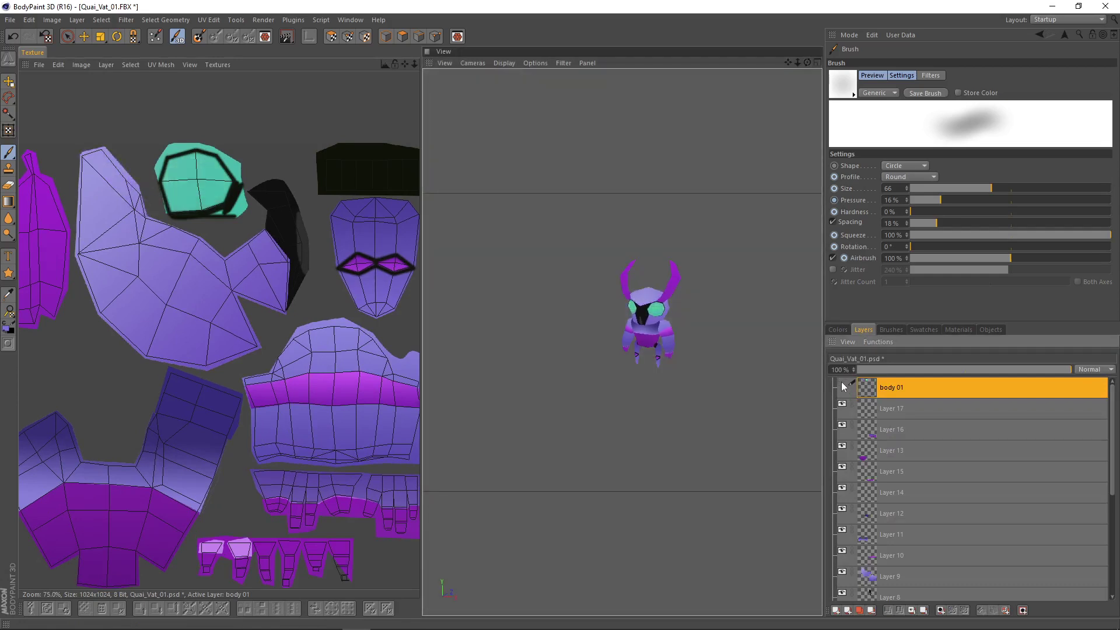
{"action": "left_click", "coordinate": [843, 385]}
{"action": "left_click", "coordinate": [842, 385]}
{"action": "mouse_move", "coordinate": [724, 372]}
{"action": "left_mouse_down", "text": "alt"}
{"action": "mouse_move", "coordinate": [733, 363]}
{"action": "mouse_move", "coordinate": [809, 371]}
{"action": "mouse_move", "coordinate": [716, 363]}
{"action": "left_mouse_up", "text": "alt"}
{"action": "scroll", "coordinate": [717, 362], "scroll_direction": "up", "scroll_amount": 3}
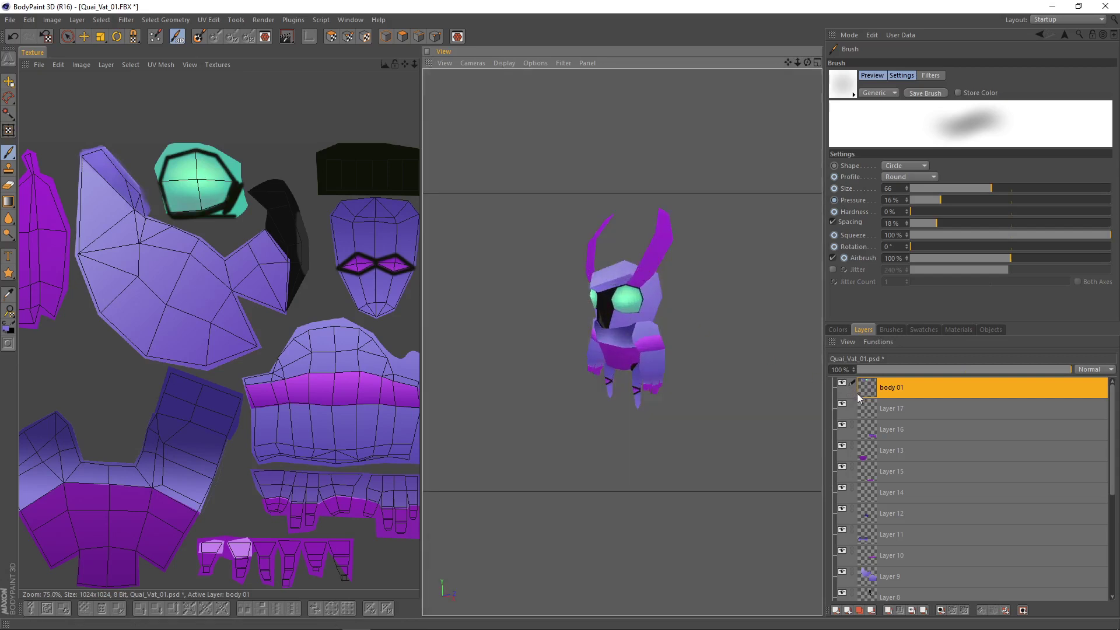
{"action": "left_click", "coordinate": [842, 384]}
{"action": "left_click", "coordinate": [842, 383]}
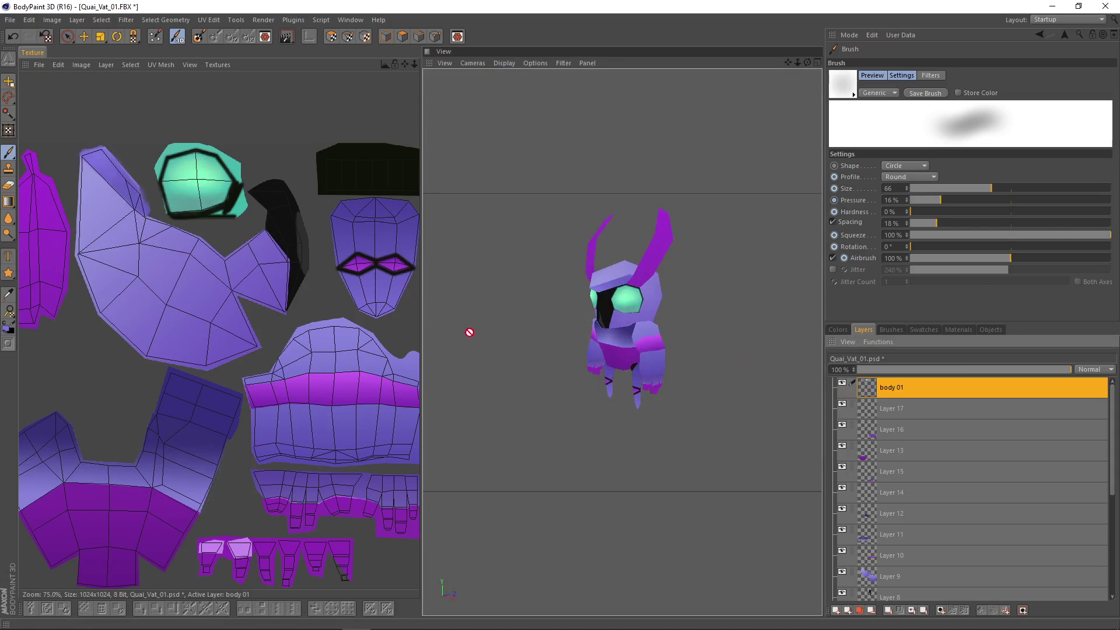
- Display the model with Constant Shading (Lines) and frame the area around the eye and the side of the head
{"action": "scroll", "coordinate": [228, 248], "scroll_direction": "up", "scroll_amount": 3}
{"action": "scroll", "coordinate": [642, 302], "scroll_direction": "up", "scroll_amount": 5}
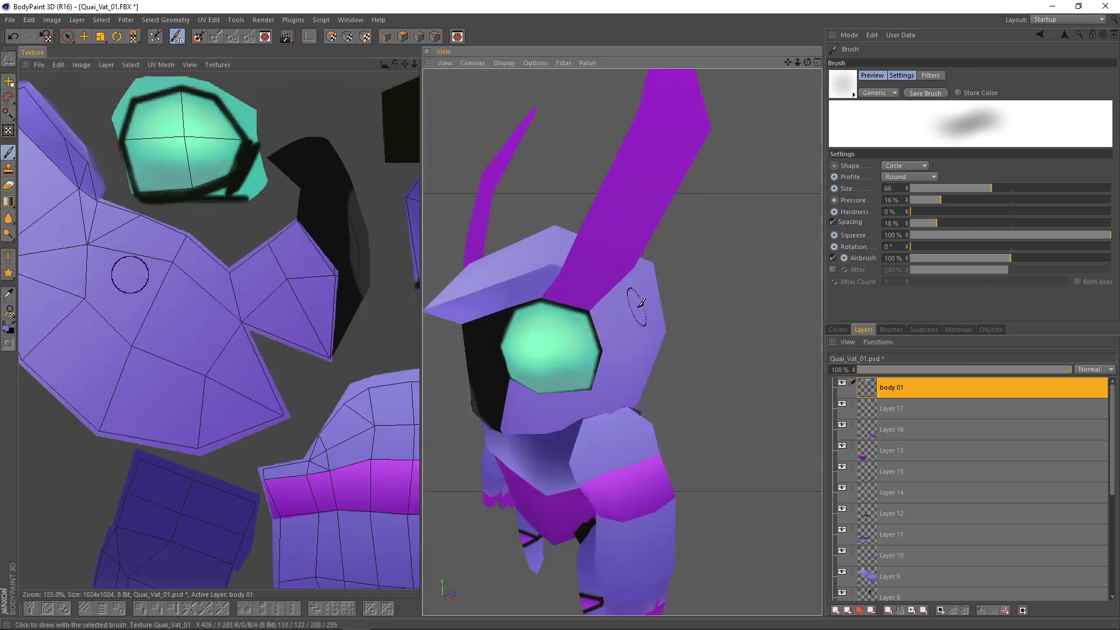
{"action": "left_click_drag", "start_coordinate": [641, 302], "coordinate": [629, 205], "text": "alt"}
{"action": "left_click", "coordinate": [505, 62]}
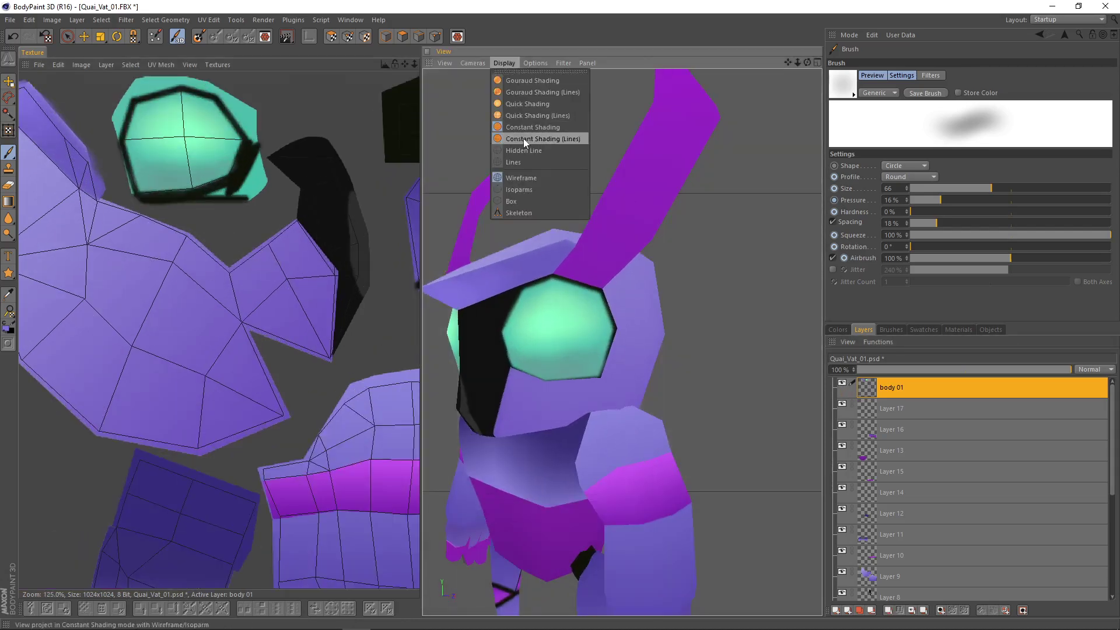
{"action": "left_click", "coordinate": [523, 139]}
{"action": "mouse_move", "coordinate": [524, 138]}
{"action": "left_mouse_down", "text": "alt"}
{"action": "mouse_move", "coordinate": [658, 282]}
{"action": "mouse_move", "coordinate": [595, 282]}
{"action": "mouse_move", "coordinate": [690, 286]}
{"action": "left_mouse_up", "text": "alt"}
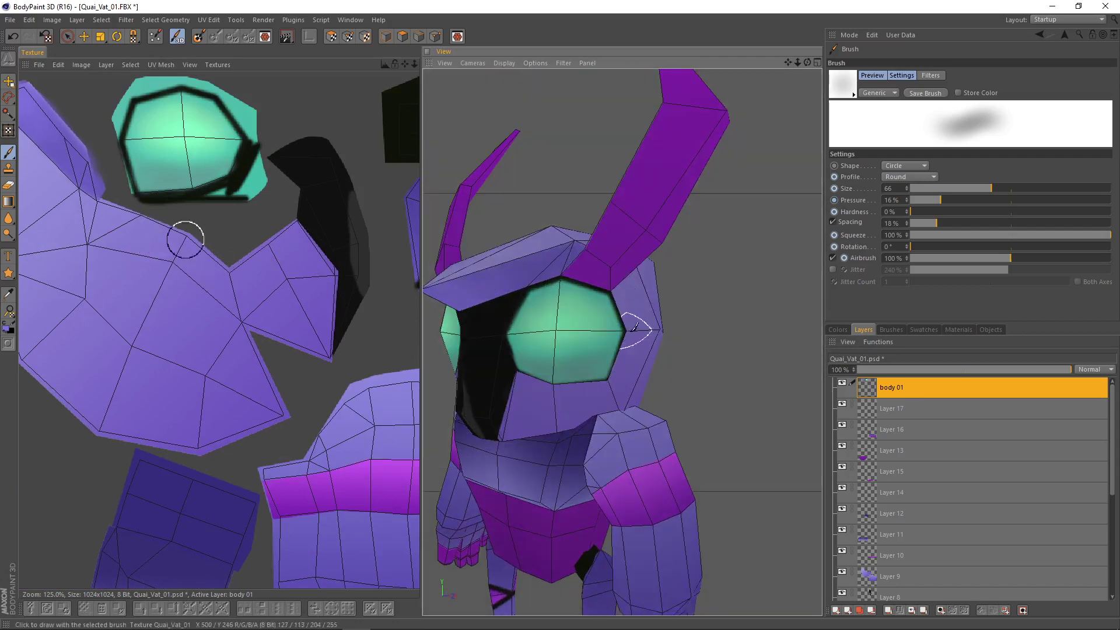
- Examine the shading around the eye in concept.jpg, and return to the Quai_Vat_01.psd texture
{"action": "left_click", "coordinate": [216, 64]}
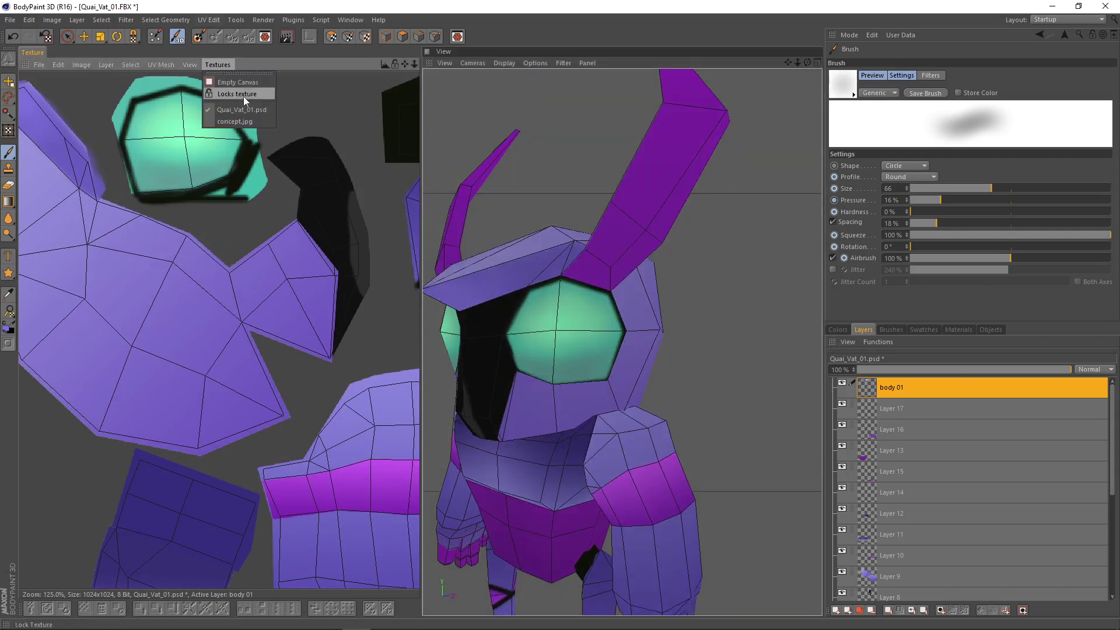
{"action": "left_click", "coordinate": [235, 121]}
{"action": "scroll", "coordinate": [325, 188], "scroll_direction": "down", "scroll_amount": 2}
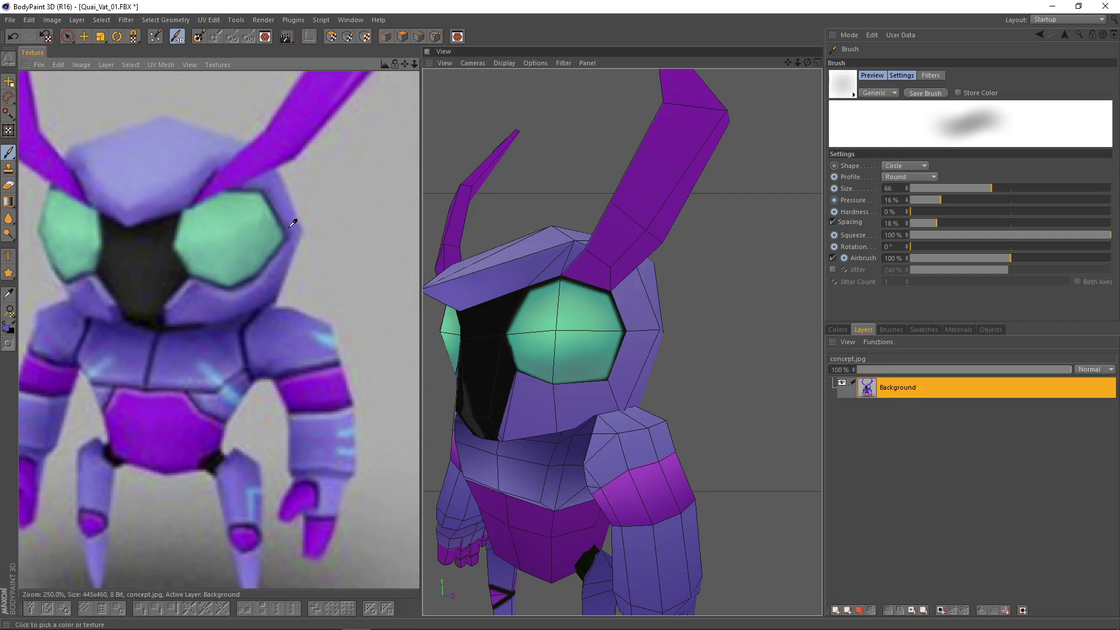
{"action": "left_click", "coordinate": [217, 65]}
{"action": "left_click", "coordinate": [239, 109]}
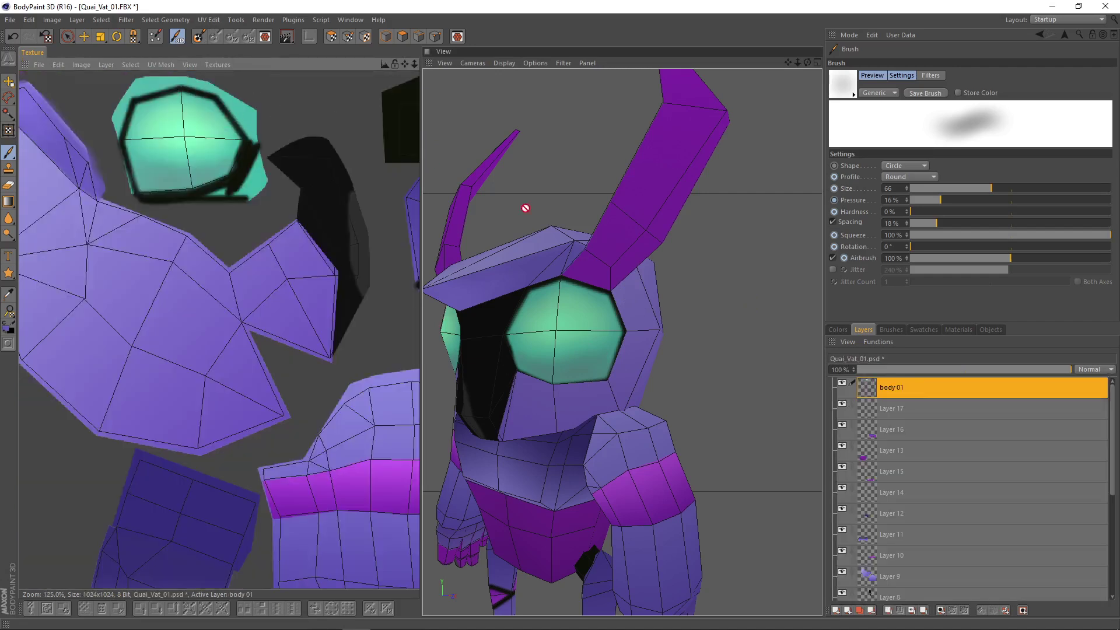
- Add a new layer above body 01 and name it "body 02"
{"action": "left_click", "coordinate": [836, 610]}
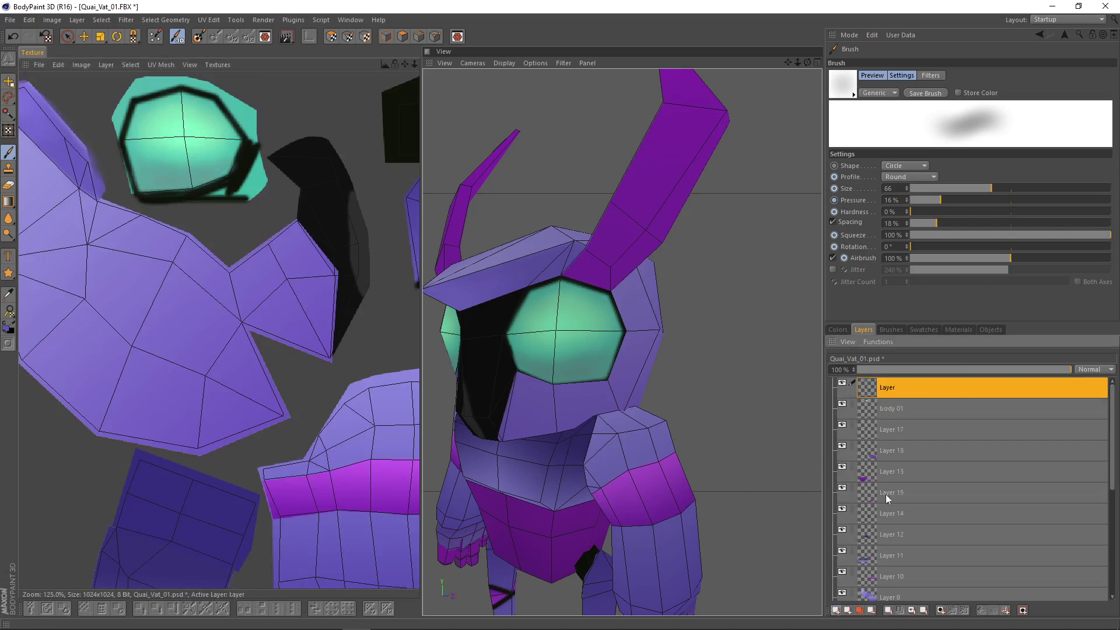
{"action": "double_click", "coordinate": [888, 385]}
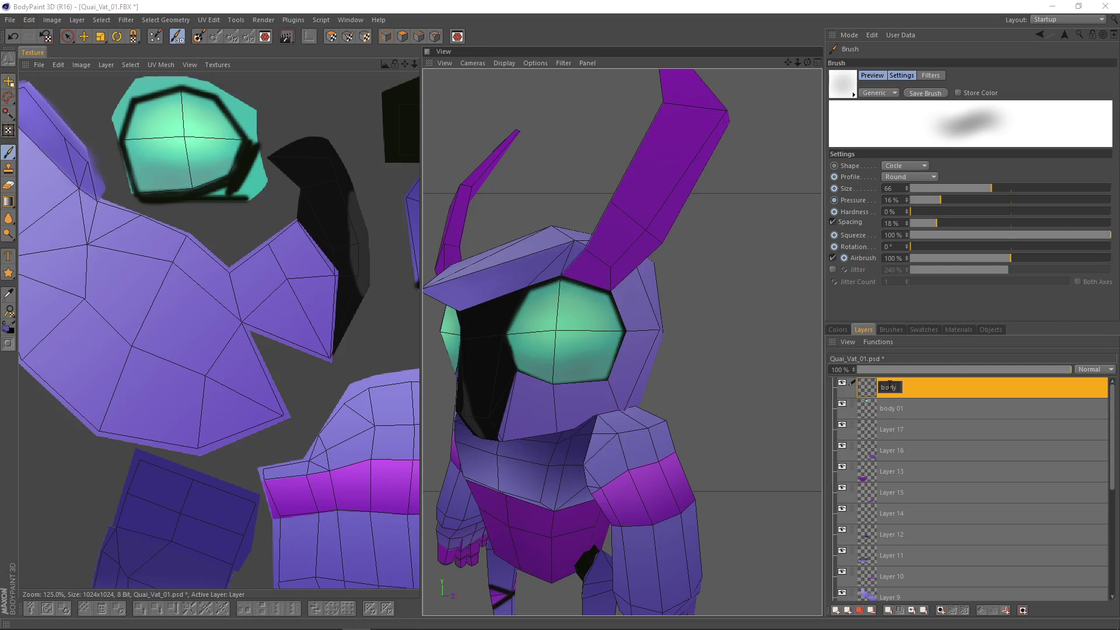
{"action": "type", "text": "body 02"}
{"action": "key", "text": "Return"}
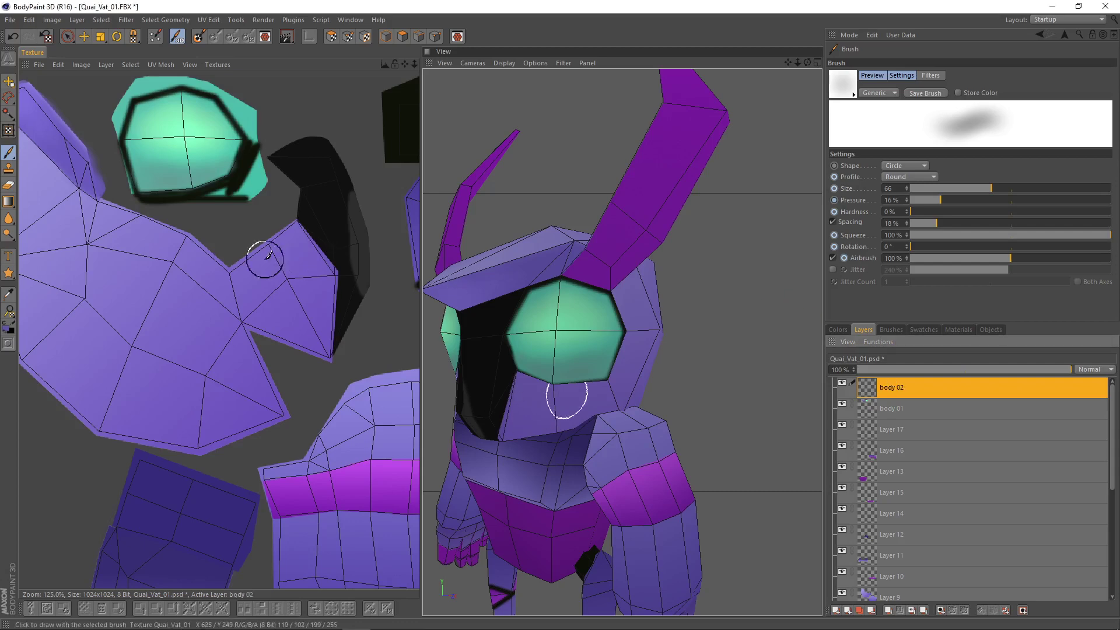
- Set the brush size to 23 and paint soft darker purple shading on the head polygons bordering the eye
{"action": "scroll", "coordinate": [262, 250], "scroll_direction": "down", "scroll_amount": 3}
{"action": "scroll", "coordinate": [211, 252], "scroll_direction": "up", "scroll_amount": 2}
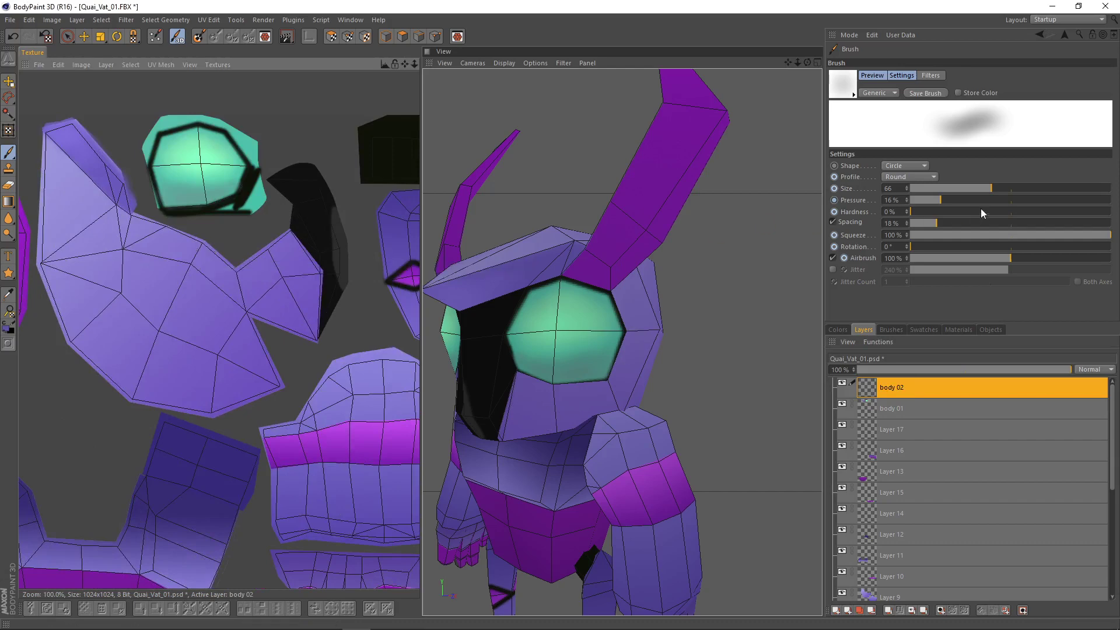
{"action": "left_click", "coordinate": [947, 190]}
{"action": "left_click_drag", "start_coordinate": [672, 333], "coordinate": [633, 350], "text": "alt"}
{"action": "left_click", "coordinate": [957, 189]}
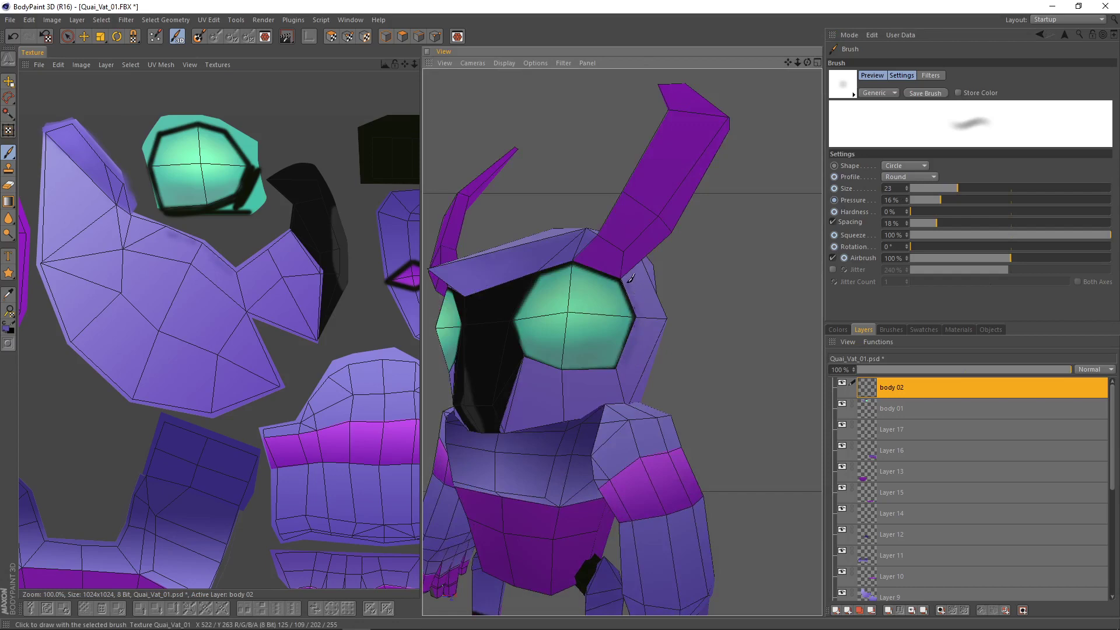
{"action": "mouse_move", "coordinate": [634, 268]}
{"action": "left_mouse_down", "text": "alt"}
{"action": "mouse_move", "coordinate": [643, 272]}
{"action": "mouse_move", "coordinate": [609, 285]}
{"action": "left_mouse_up", "text": "alt"}
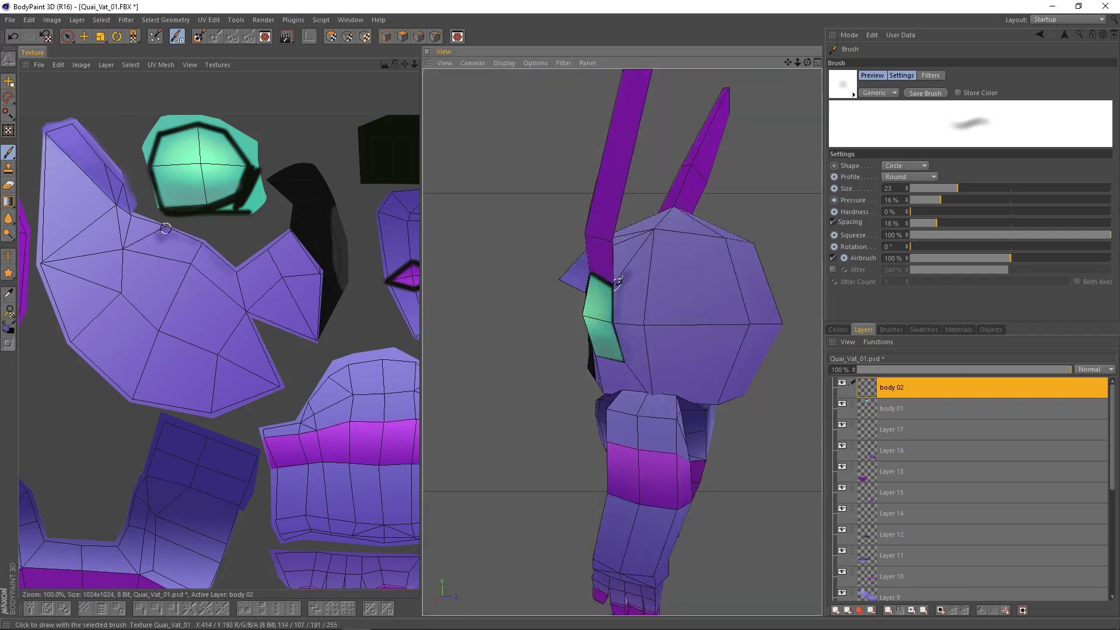
{"action": "scroll", "coordinate": [93, 227], "scroll_direction": "up", "scroll_amount": 3}
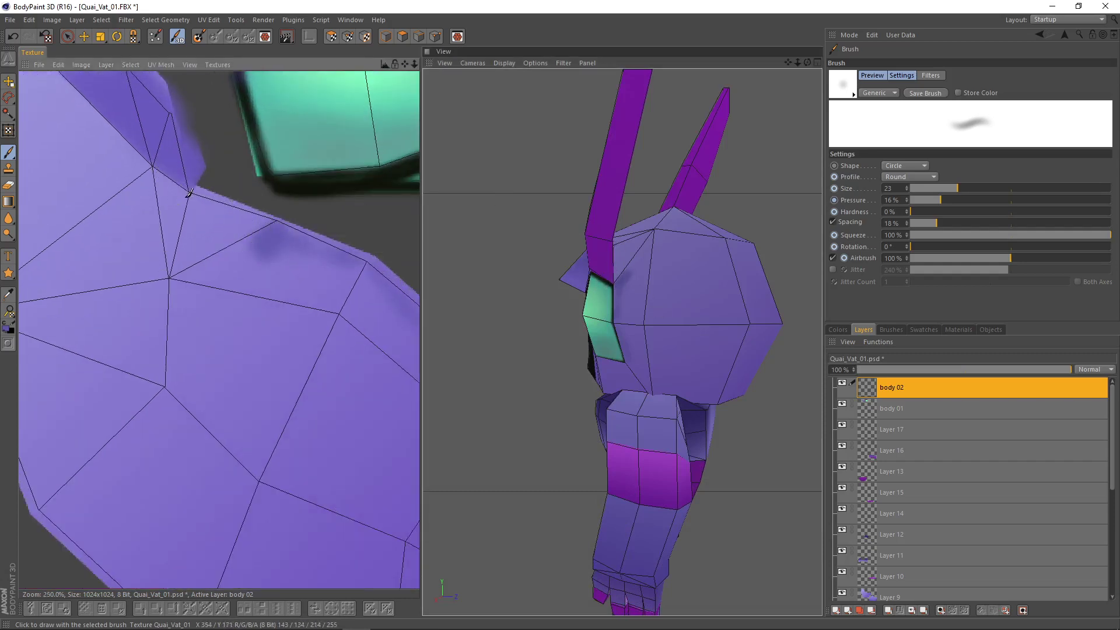
{"action": "mouse_move", "coordinate": [203, 216]}
{"action": "left_mouse_down"}
{"action": "mouse_move", "coordinate": [201, 238]}
{"action": "mouse_move", "coordinate": [209, 233]}
{"action": "mouse_move", "coordinate": [197, 243]}
{"action": "mouse_move", "coordinate": [248, 221]}
{"action": "mouse_move", "coordinate": [196, 204]}
{"action": "left_mouse_up"}
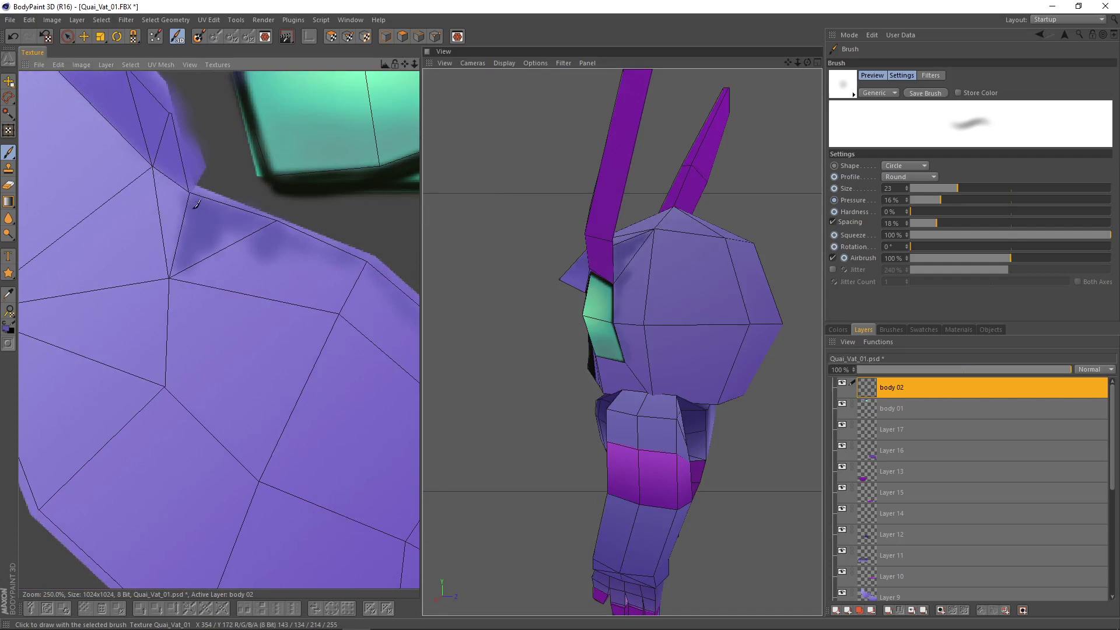
{"action": "left_click_drag", "start_coordinate": [215, 264], "coordinate": [263, 257]}
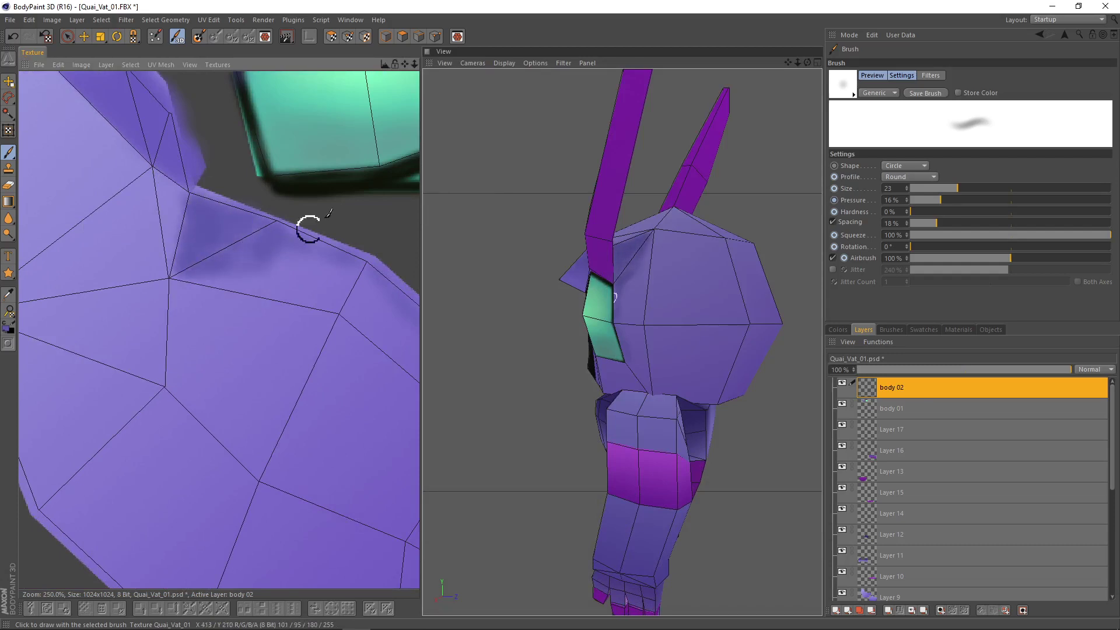
- Set the brush size to 26 and pressure to 33%, and fill the head polygons beside the eye with darker purple
{"action": "left_click", "coordinate": [1003, 191]}
{"action": "left_click_drag", "start_coordinate": [1000, 190], "coordinate": [960, 190]}
{"action": "left_click", "coordinate": [992, 200]}
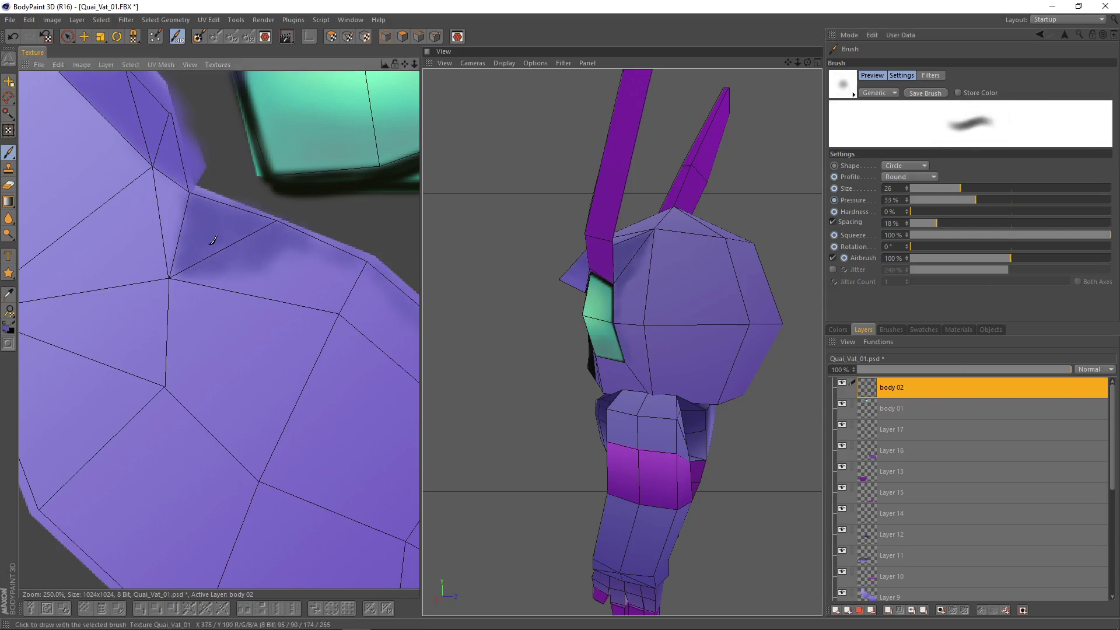
{"action": "mouse_move", "coordinate": [185, 269]}
{"action": "left_mouse_down"}
{"action": "mouse_move", "coordinate": [315, 274]}
{"action": "mouse_move", "coordinate": [344, 252]}
{"action": "mouse_move", "coordinate": [277, 209]}
{"action": "mouse_move", "coordinate": [327, 285]}
{"action": "mouse_move", "coordinate": [292, 283]}
{"action": "mouse_move", "coordinate": [350, 303]}
{"action": "mouse_move", "coordinate": [315, 233]}
{"action": "left_mouse_up"}
{"action": "left_click_drag", "start_coordinate": [514, 242], "coordinate": [632, 250], "text": "alt"}
{"action": "left_click_drag", "start_coordinate": [195, 280], "coordinate": [291, 297]}
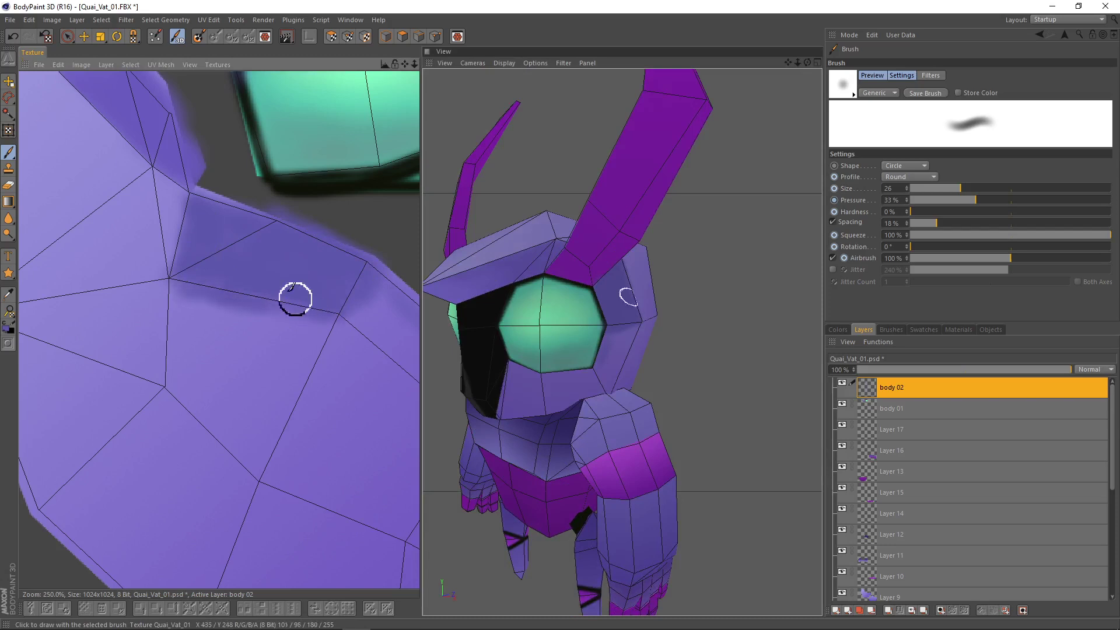
- Erase the dark shading spilling past the lower polygon edge, finishing with a soft eraser of size 27 and 30% pressure
{"action": "left_click", "coordinate": [9, 186]}
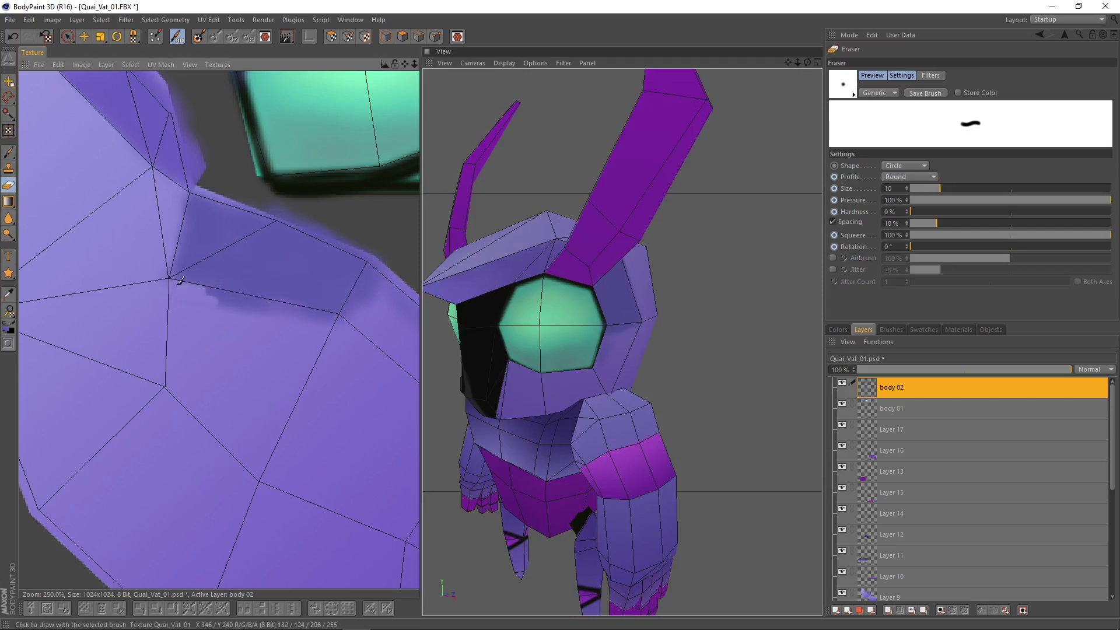
{"action": "left_click_drag", "start_coordinate": [179, 282], "coordinate": [263, 302]}
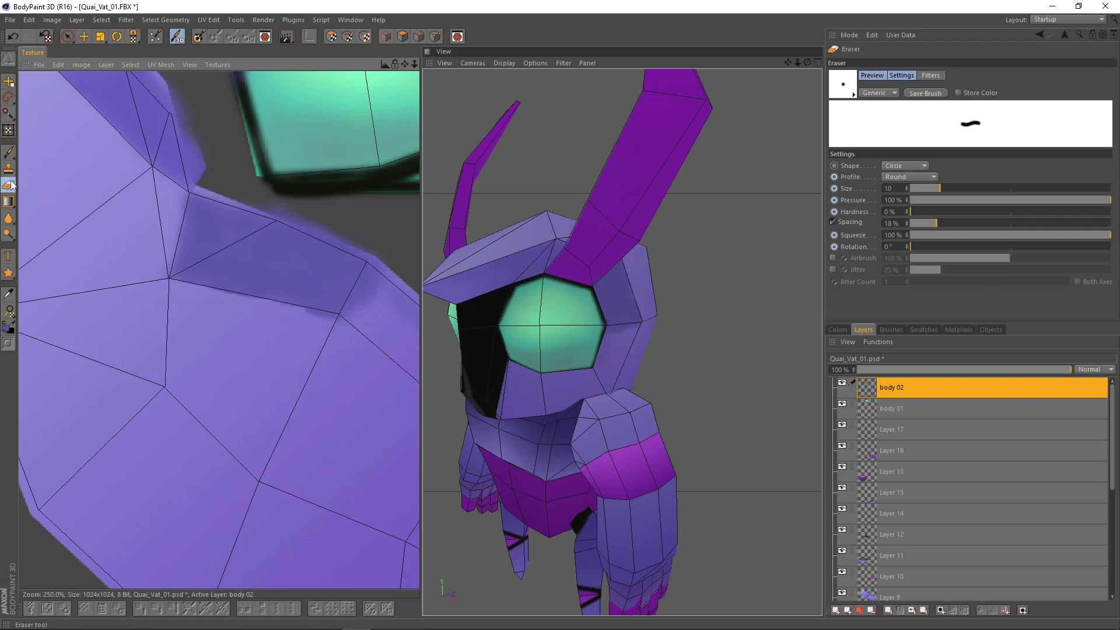
{"action": "left_click", "coordinate": [854, 95]}
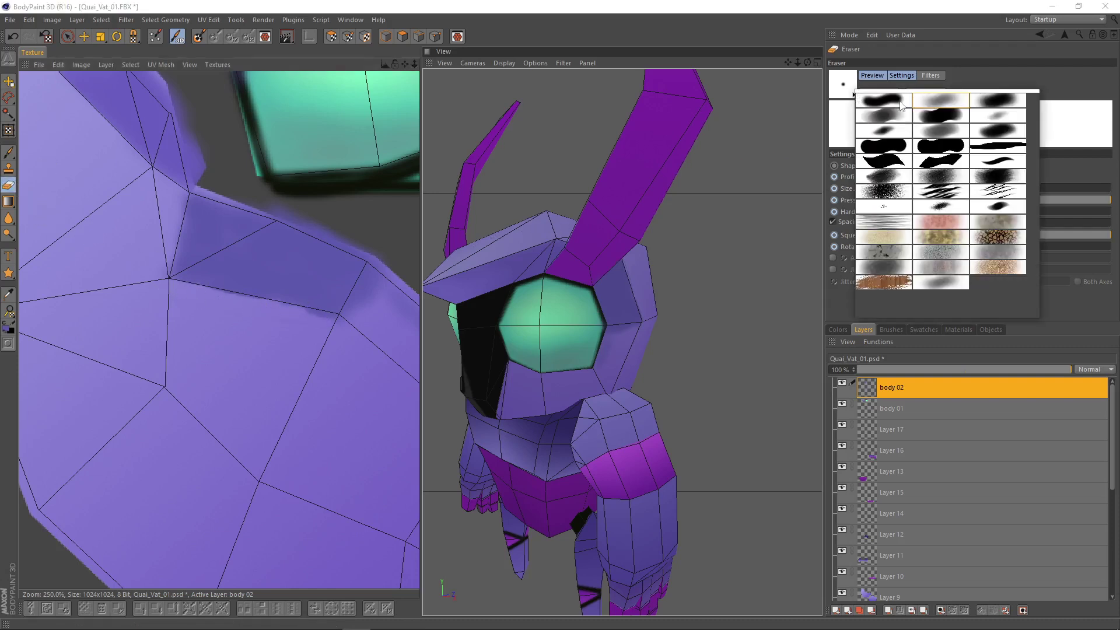
{"action": "left_click", "coordinate": [943, 103]}
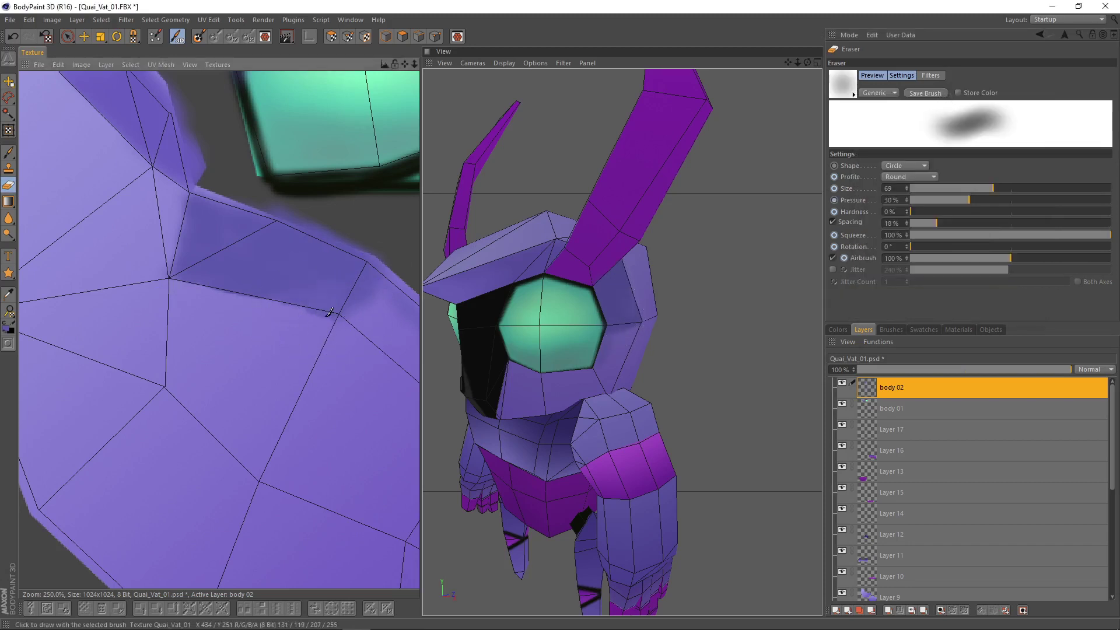
{"action": "key", "text": "ctrl+z"}
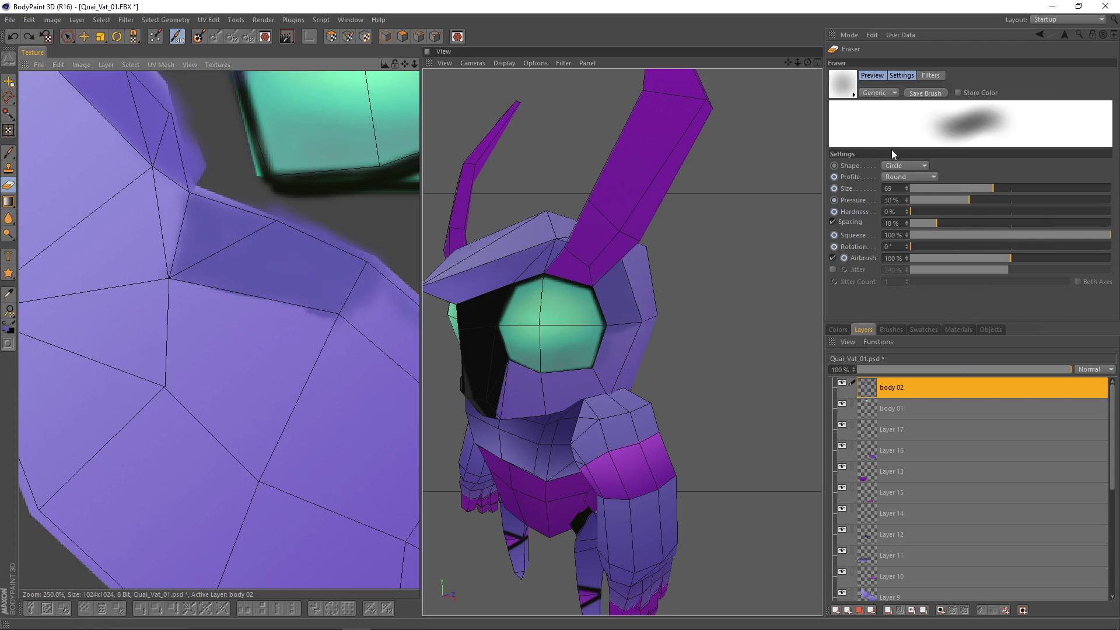
{"action": "left_click_drag", "start_coordinate": [972, 189], "coordinate": [962, 188]}
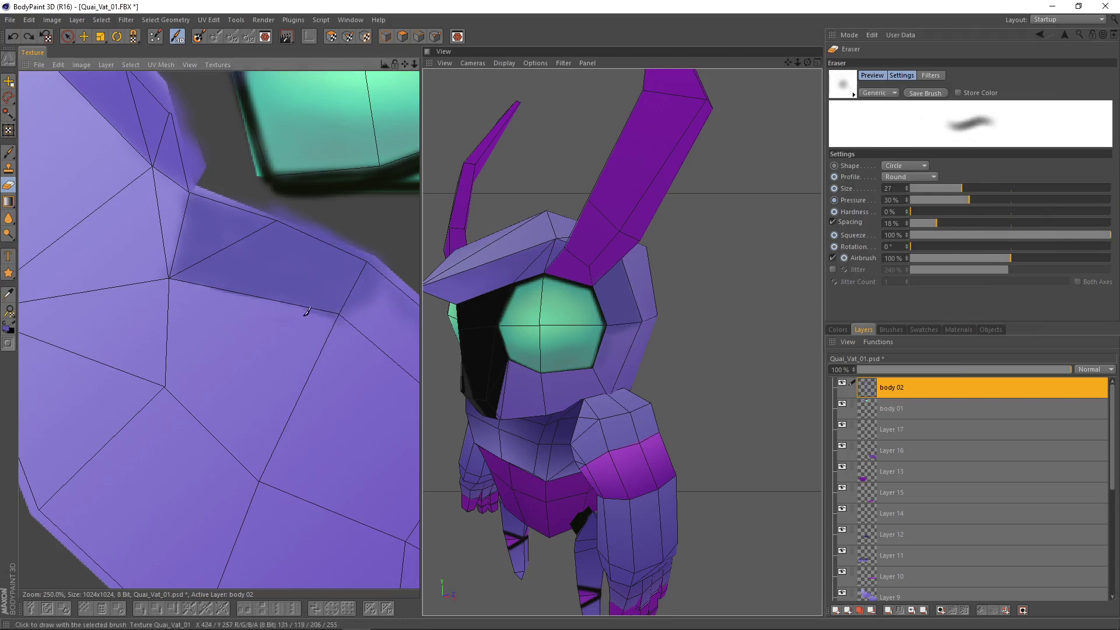
{"action": "left_click_drag", "start_coordinate": [158, 282], "coordinate": [289, 303]}
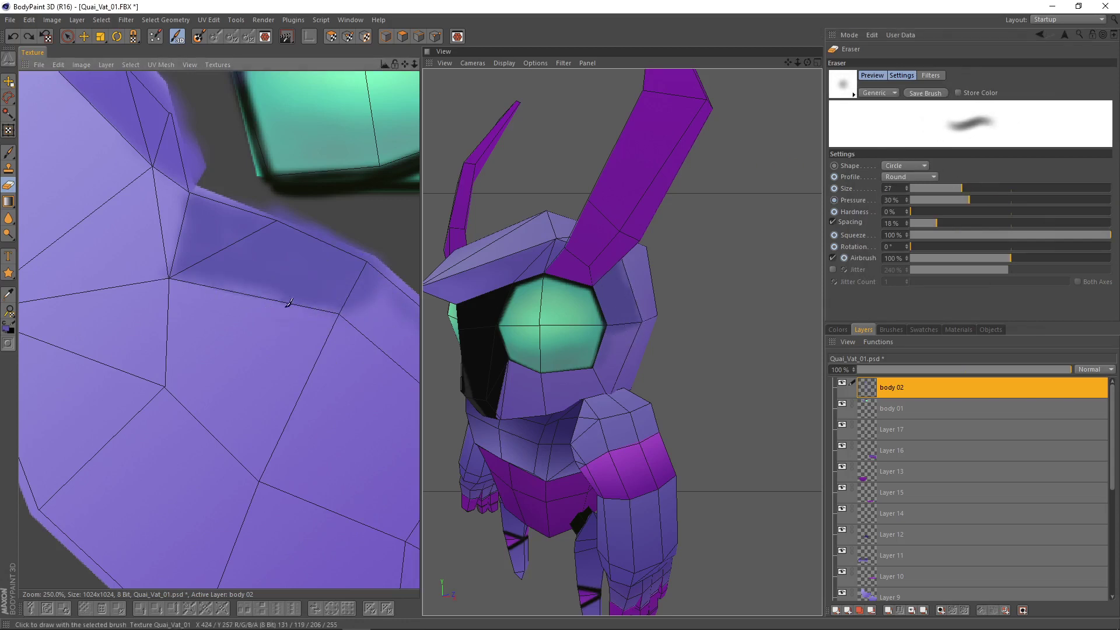
- Return to the soft brush and extend the dark shading across the polygon edge towards the brow
{"action": "left_click", "coordinate": [8, 152]}
{"action": "left_click", "coordinate": [853, 94]}
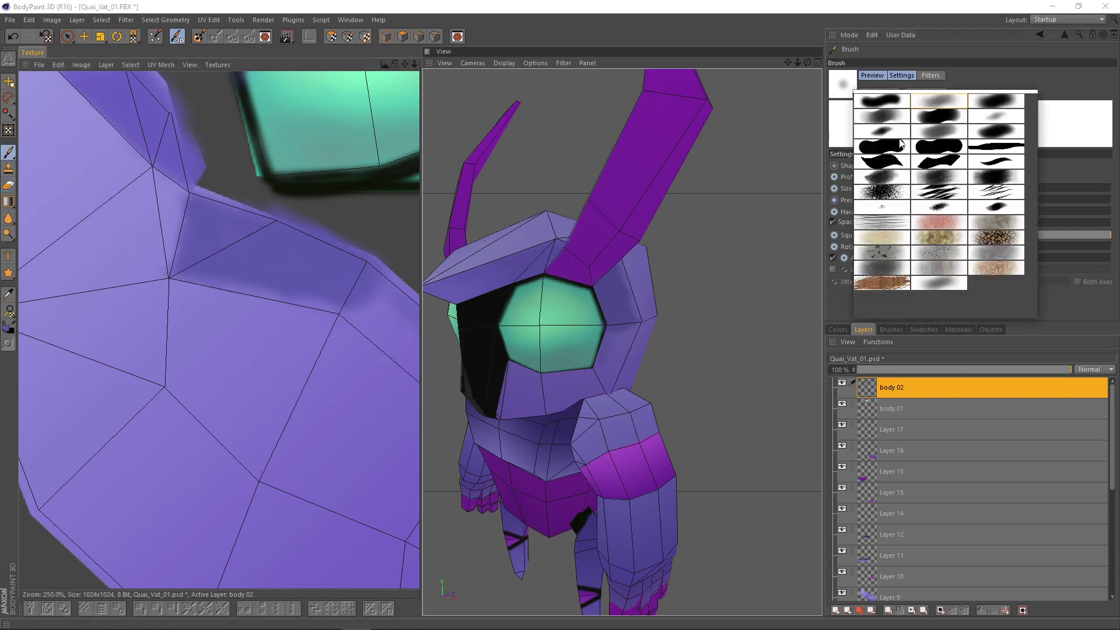
{"action": "left_click", "coordinate": [937, 105]}
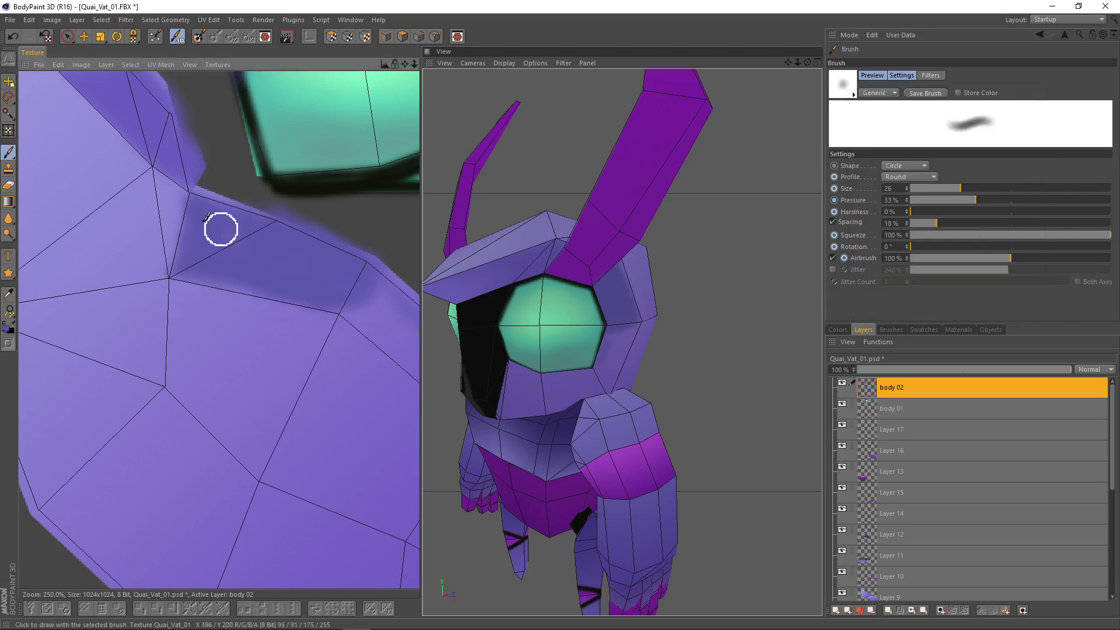
{"action": "left_click_drag", "start_coordinate": [206, 218], "coordinate": [163, 168]}
{"action": "mouse_move", "coordinate": [178, 226]}
{"action": "left_mouse_down"}
{"action": "mouse_move", "coordinate": [172, 251]}
{"action": "mouse_move", "coordinate": [165, 189]}
{"action": "left_mouse_up"}
{"action": "left_click", "coordinate": [144, 195], "text": "ctrl"}
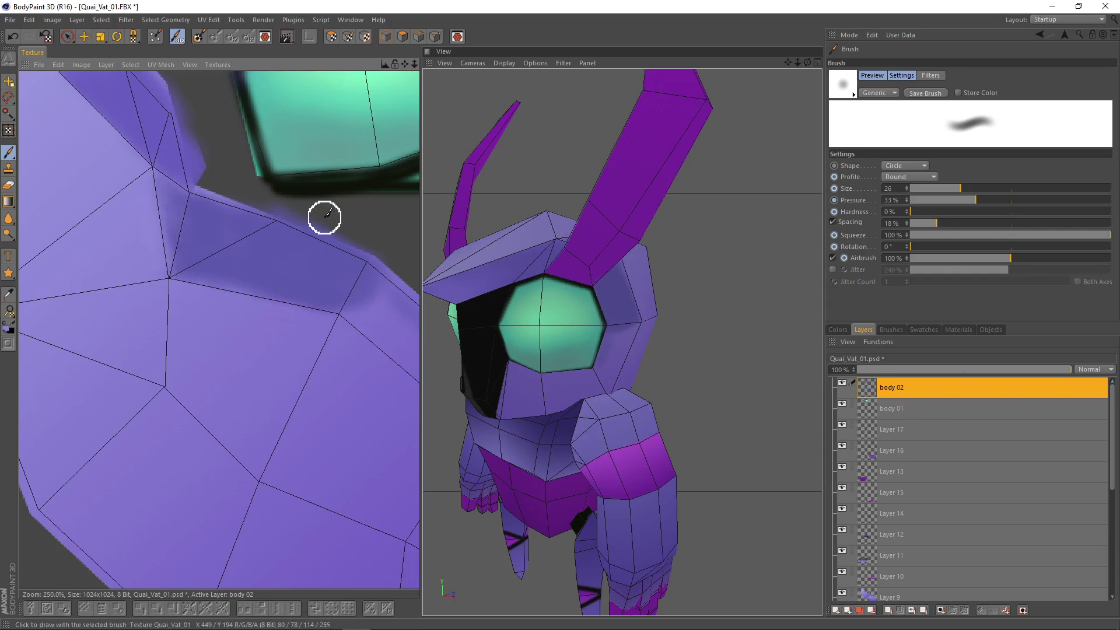
- View the whole model from the front and switch its display to Constant Shading without lines
{"action": "scroll", "coordinate": [669, 328], "scroll_direction": "down", "scroll_amount": 5}
{"action": "left_click_drag", "start_coordinate": [670, 328], "coordinate": [757, 324], "text": "alt"}
{"action": "scroll", "coordinate": [757, 324], "scroll_direction": "down", "scroll_amount": 4}
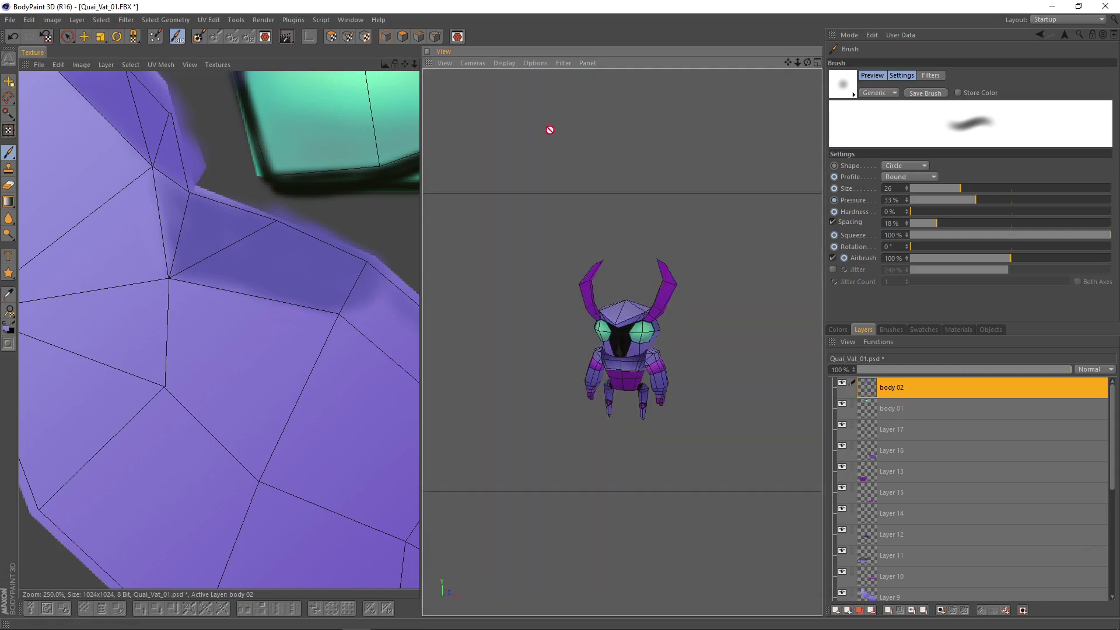
{"action": "left_click", "coordinate": [538, 63]}
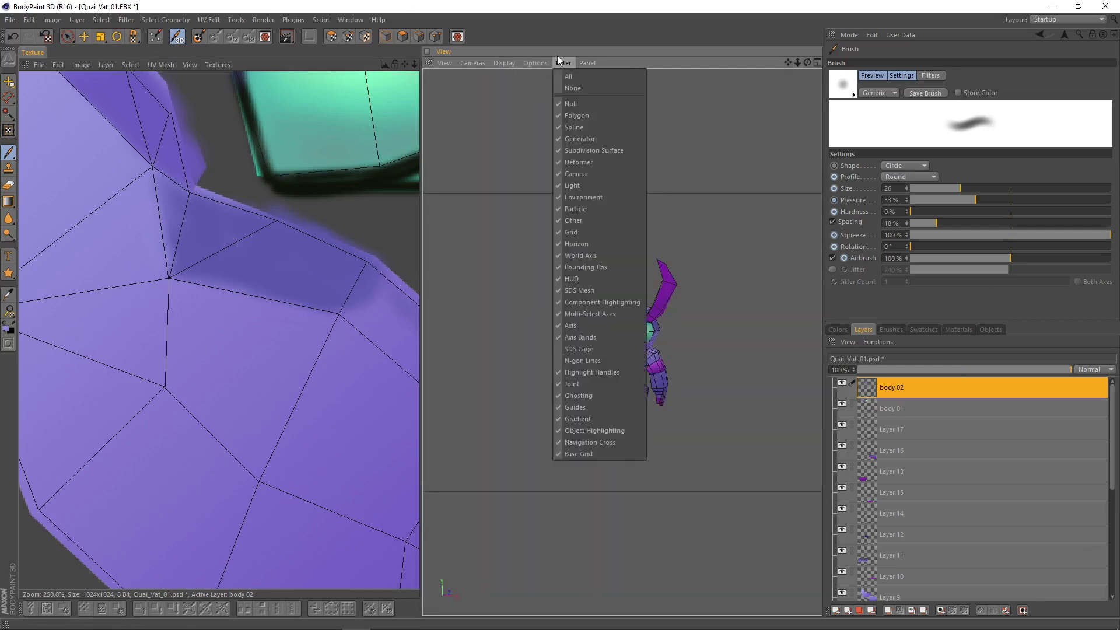
{"action": "mouse_move", "coordinate": [505, 64]}
{"action": "left_click", "coordinate": [526, 127]}
- Paint soft darker purple shading on the head directly beneath the eye with the size 26 brush
{"action": "mouse_move", "coordinate": [712, 320]}
{"action": "left_mouse_down", "text": "alt"}
{"action": "mouse_move", "coordinate": [680, 327]}
{"action": "mouse_move", "coordinate": [657, 291]}
{"action": "mouse_move", "coordinate": [470, 313]}
{"action": "mouse_move", "coordinate": [428, 338]}
{"action": "mouse_move", "coordinate": [578, 320]}
{"action": "mouse_move", "coordinate": [628, 293]}
{"action": "left_mouse_up", "text": "alt"}
{"action": "right_click_drag", "start_coordinate": [628, 293], "coordinate": [757, 210], "text": "alt"}
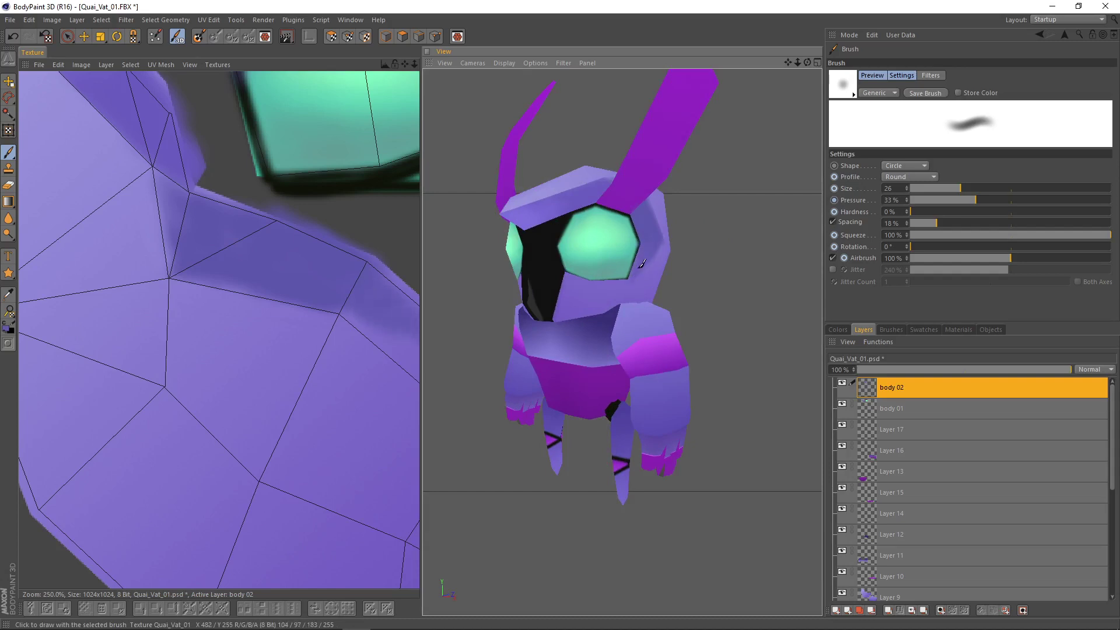
{"action": "left_click_drag", "start_coordinate": [651, 255], "coordinate": [636, 280], "text": "alt"}
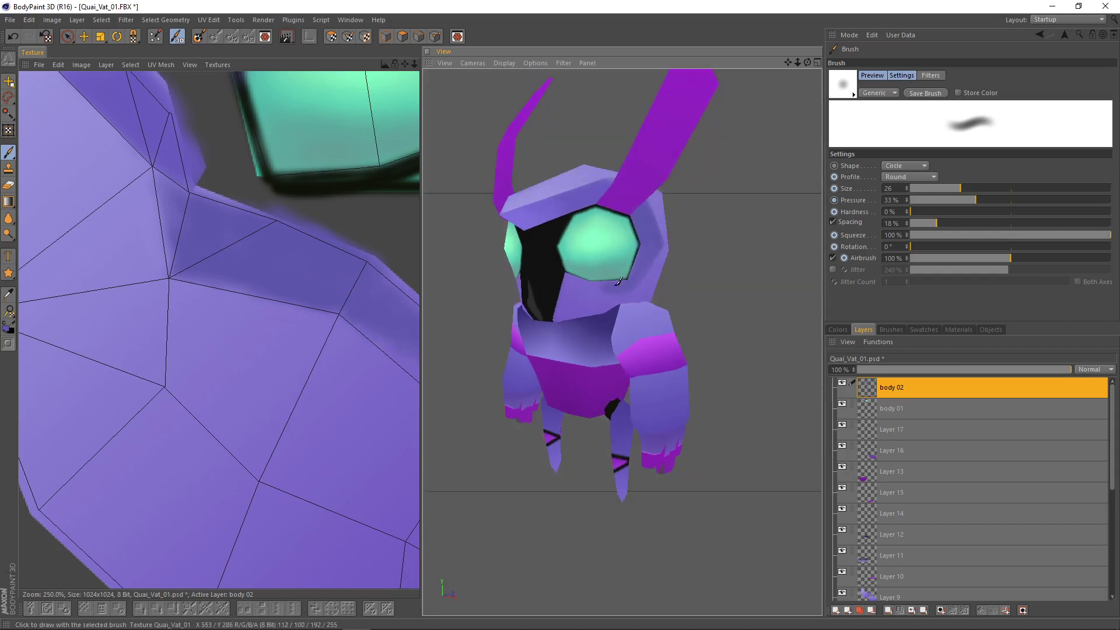
{"action": "mouse_move", "coordinate": [630, 286]}
{"action": "left_mouse_down", "text": "alt"}
{"action": "mouse_move", "coordinate": [642, 254]}
{"action": "mouse_move", "coordinate": [570, 279]}
{"action": "left_mouse_up", "text": "alt"}
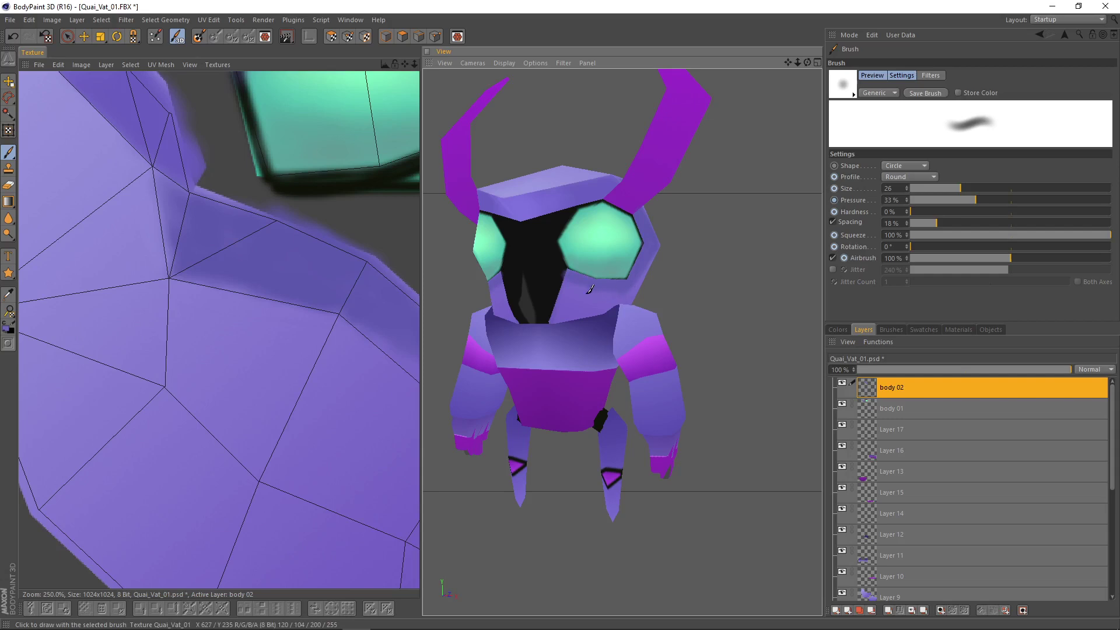
{"action": "scroll", "coordinate": [568, 268], "scroll_direction": "up", "scroll_amount": 5}
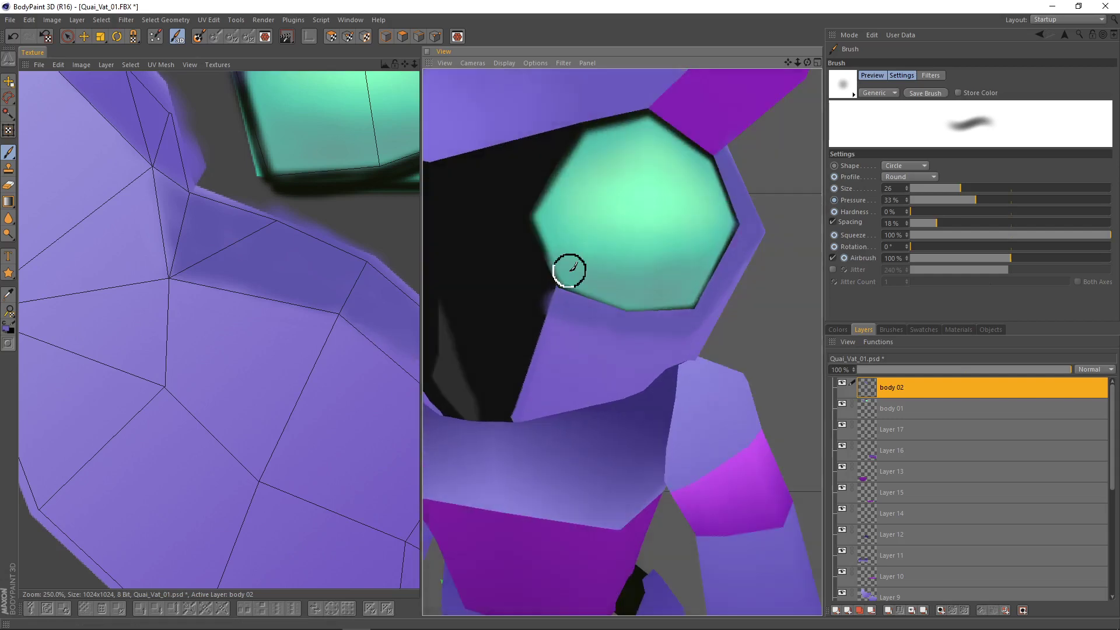
- Cover the purple spill at the eye's inner corner at brush size 14, and shade the cheek's inner edge with sampled purple at size 9
{"action": "left_click", "coordinate": [946, 188]}
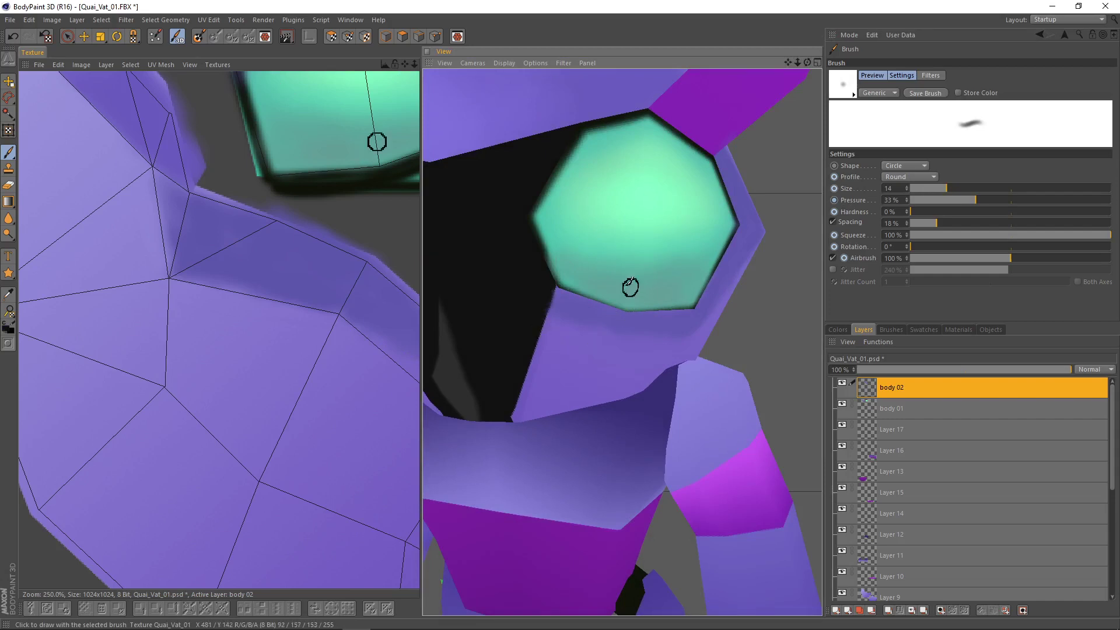
{"action": "left_click", "coordinate": [937, 189]}
{"action": "left_click", "coordinate": [557, 308], "text": "ctrl"}
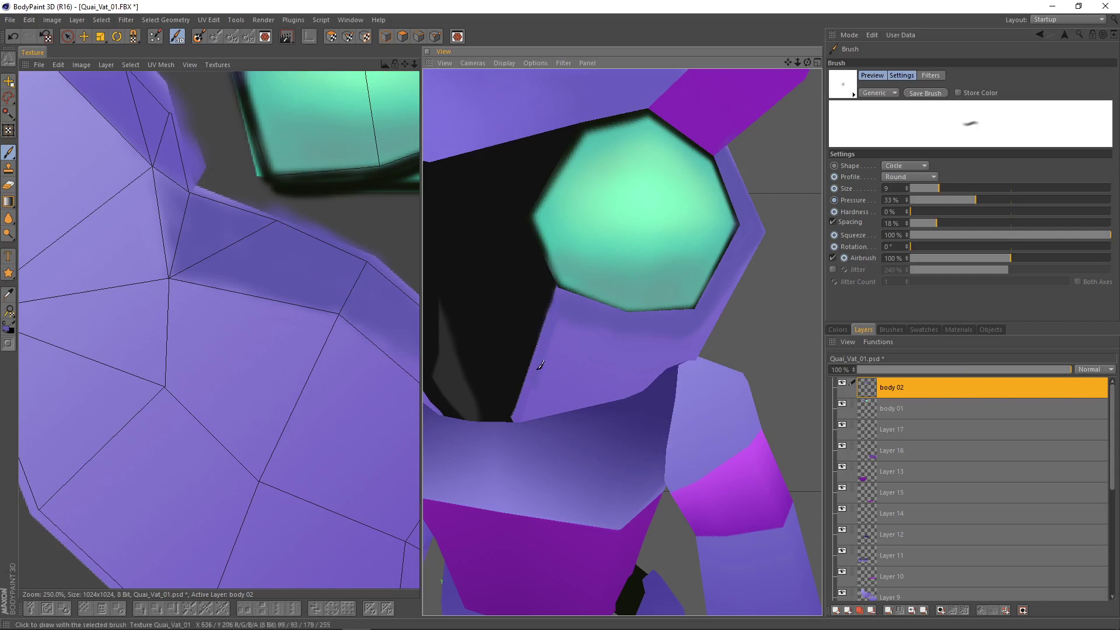
{"action": "left_click", "coordinate": [529, 354], "text": "ctrl"}
{"action": "left_click_drag", "start_coordinate": [607, 320], "coordinate": [671, 321], "text": "alt"}
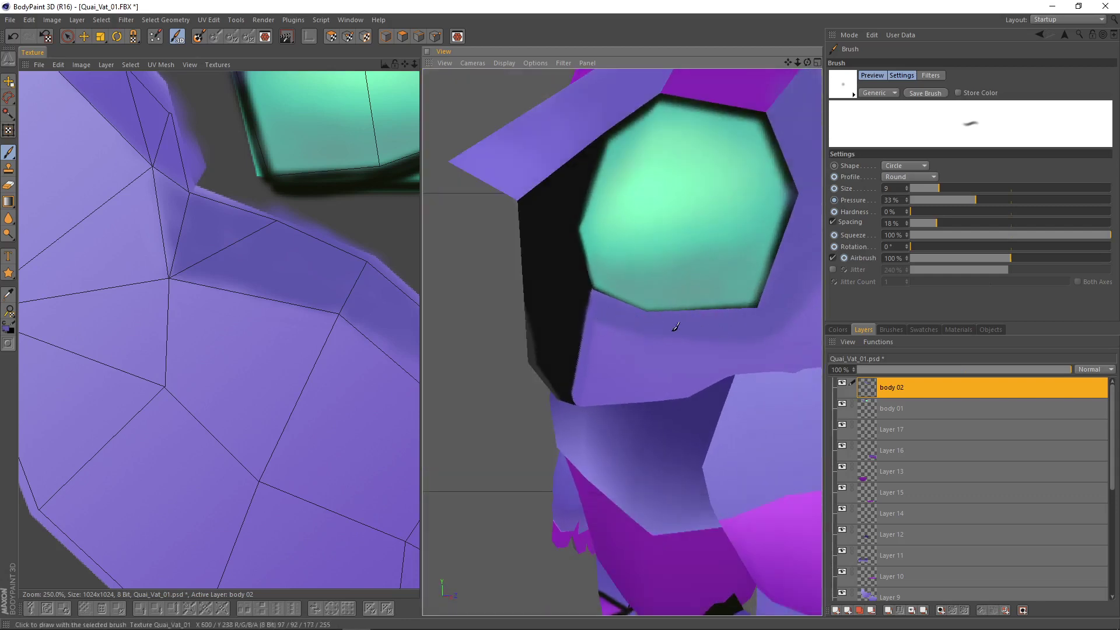
- Paint darker purple shading on the upper head along the base of the horn with the size 9 brush
{"action": "right_click_drag", "start_coordinate": [556, 178], "coordinate": [472, 221], "text": "alt"}
{"action": "left_click_drag", "start_coordinate": [548, 245], "coordinate": [668, 288], "text": "alt"}
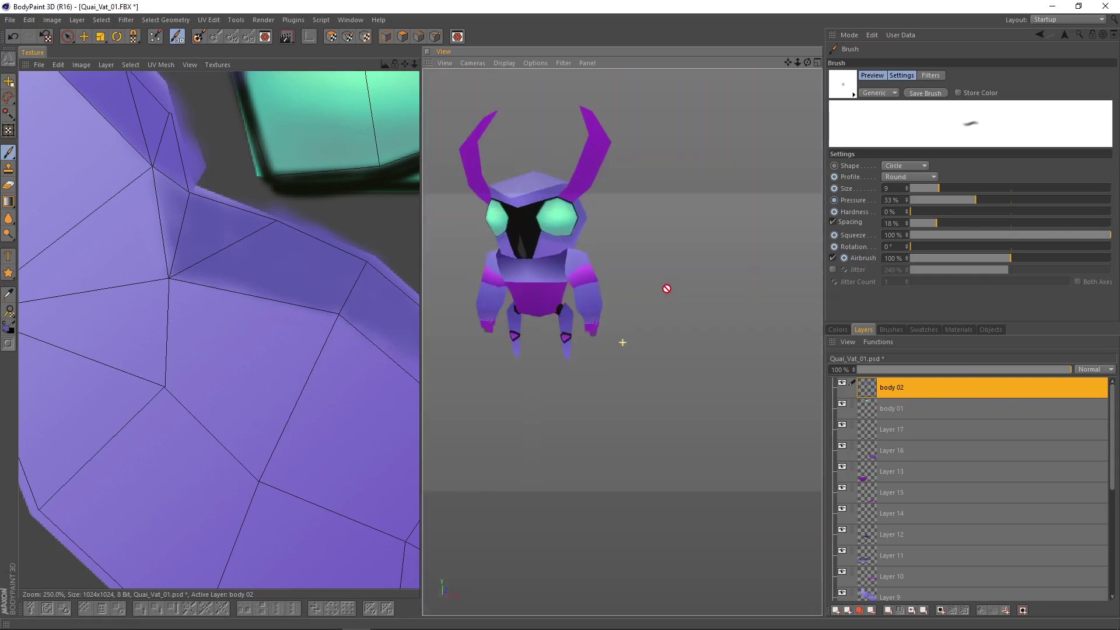
{"action": "right_click_drag", "start_coordinate": [667, 287], "coordinate": [688, 311], "text": "alt"}
{"action": "middle_click_drag", "start_coordinate": [668, 301], "coordinate": [691, 333], "text": "alt"}
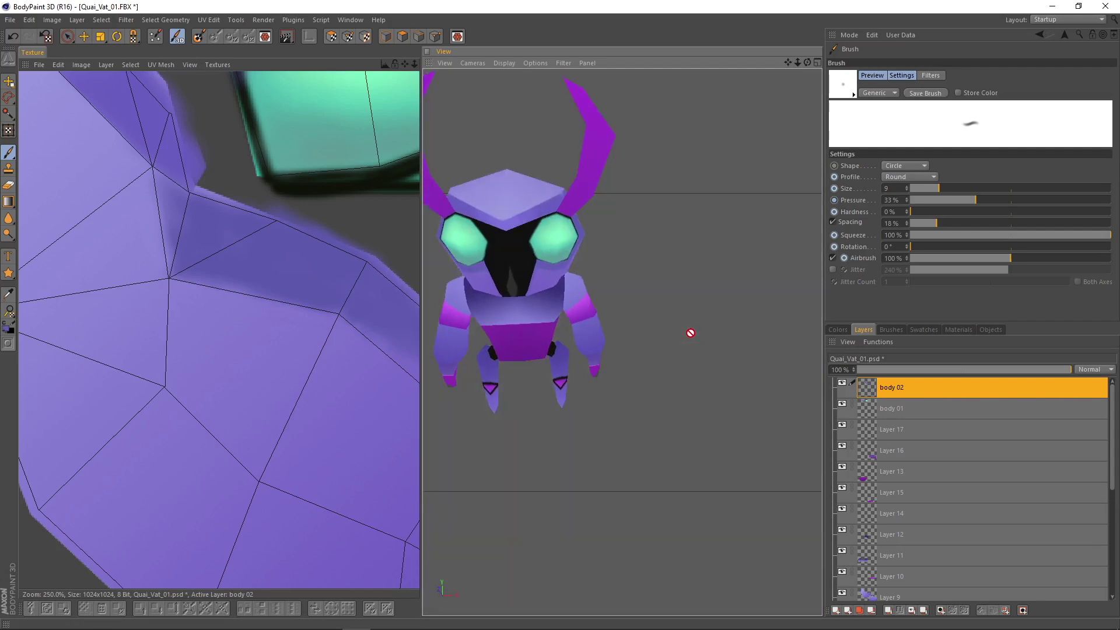
{"action": "right_click_drag", "start_coordinate": [691, 333], "coordinate": [675, 330], "text": "alt"}
{"action": "left_click_drag", "start_coordinate": [633, 345], "coordinate": [592, 257], "text": "alt"}
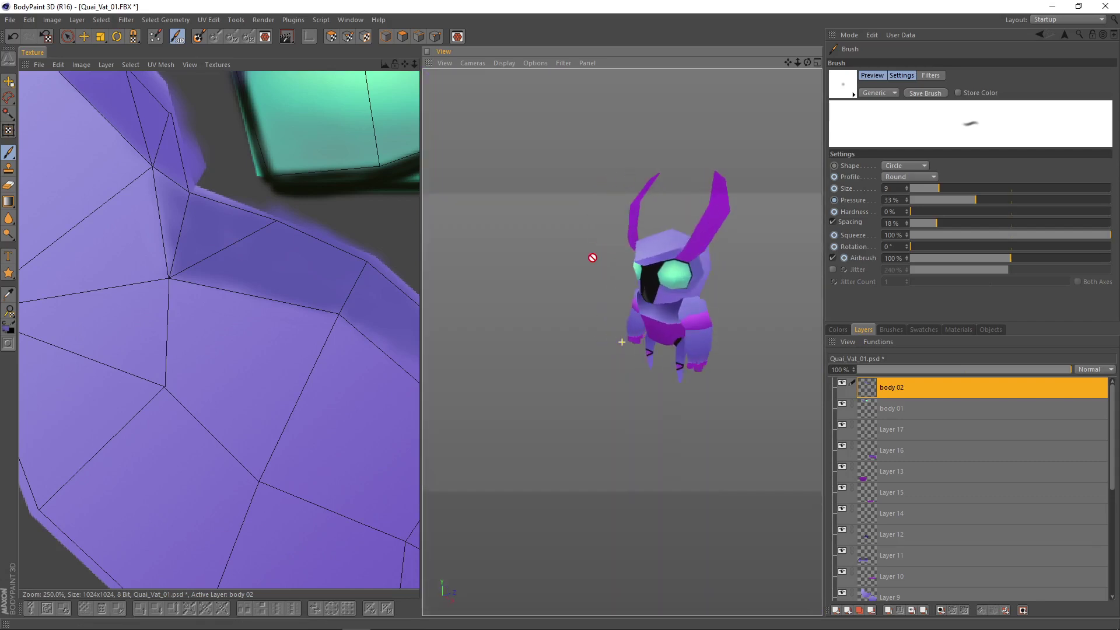
{"action": "right_click_drag", "start_coordinate": [592, 258], "coordinate": [642, 254], "text": "alt"}
{"action": "left_click_drag", "start_coordinate": [641, 255], "coordinate": [712, 265], "text": "alt"}
{"action": "right_click_drag", "start_coordinate": [712, 265], "coordinate": [748, 250], "text": "alt"}
{"action": "left_click_drag", "start_coordinate": [748, 250], "coordinate": [683, 287], "text": "alt"}
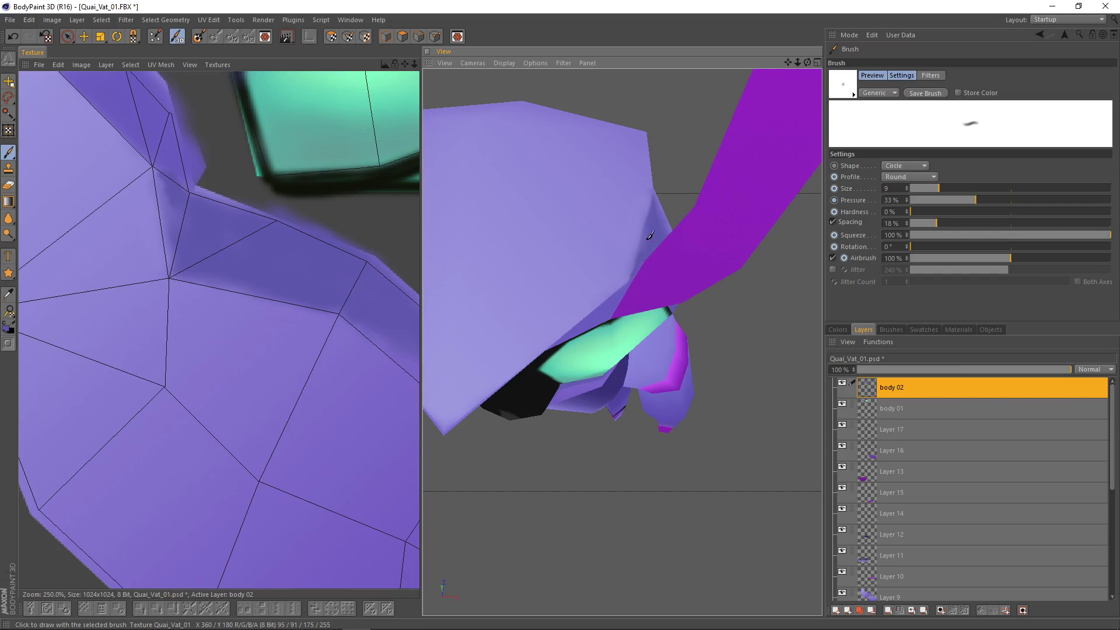
{"action": "mouse_move", "coordinate": [644, 252]}
{"action": "left_mouse_down", "text": "alt"}
{"action": "mouse_move", "coordinate": [588, 226]}
{"action": "mouse_move", "coordinate": [637, 264]}
{"action": "left_mouse_up", "text": "alt"}
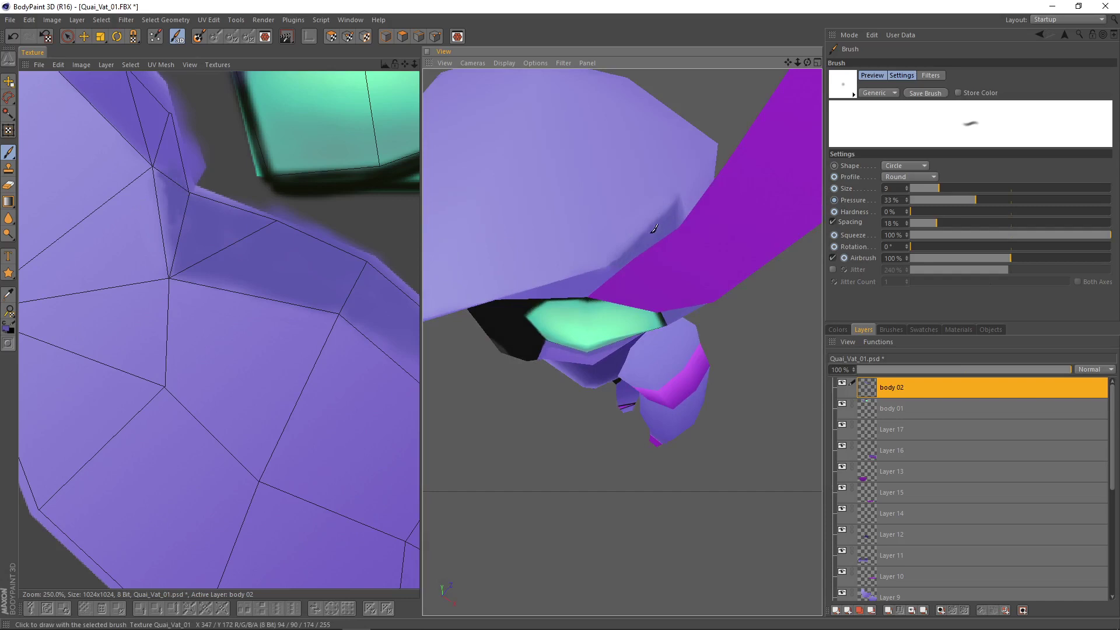
{"action": "left_click_drag", "start_coordinate": [655, 226], "coordinate": [620, 254], "text": "alt"}
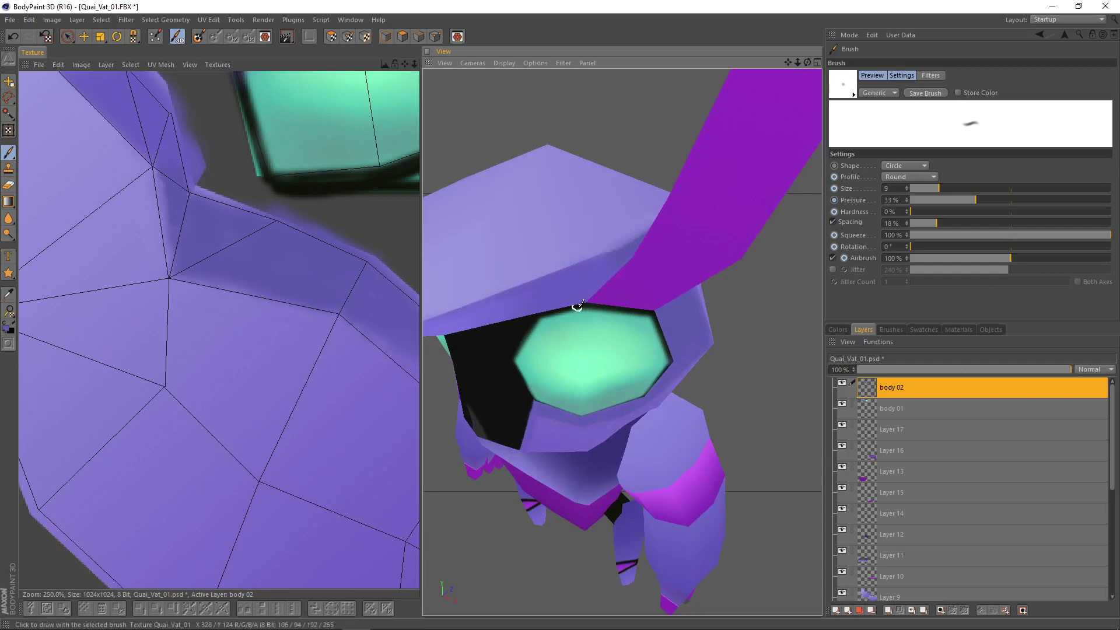
- Clean up the shading edge between the head top and the horn, reducing the brush size to 4 for the finer touches
{"action": "scroll", "coordinate": [578, 305], "scroll_direction": "up", "scroll_amount": 3}
{"action": "left_click_drag", "start_coordinate": [578, 305], "coordinate": [583, 344], "text": "alt"}
{"action": "scroll", "coordinate": [643, 199], "scroll_direction": "up", "scroll_amount": 2}
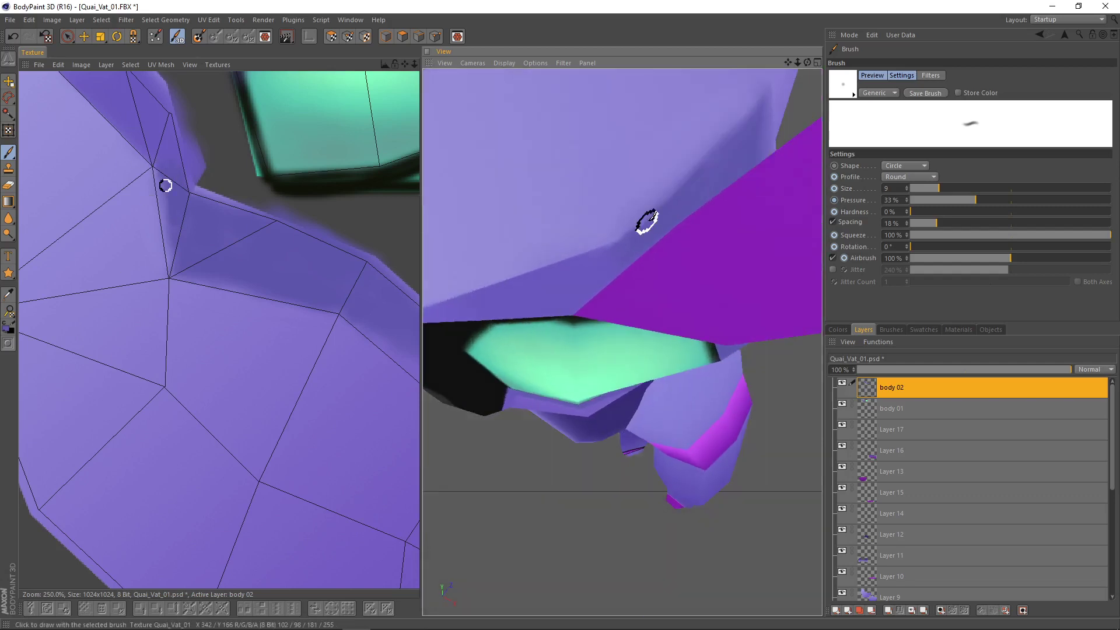
{"action": "left_click_drag", "start_coordinate": [650, 216], "coordinate": [632, 188], "text": "alt"}
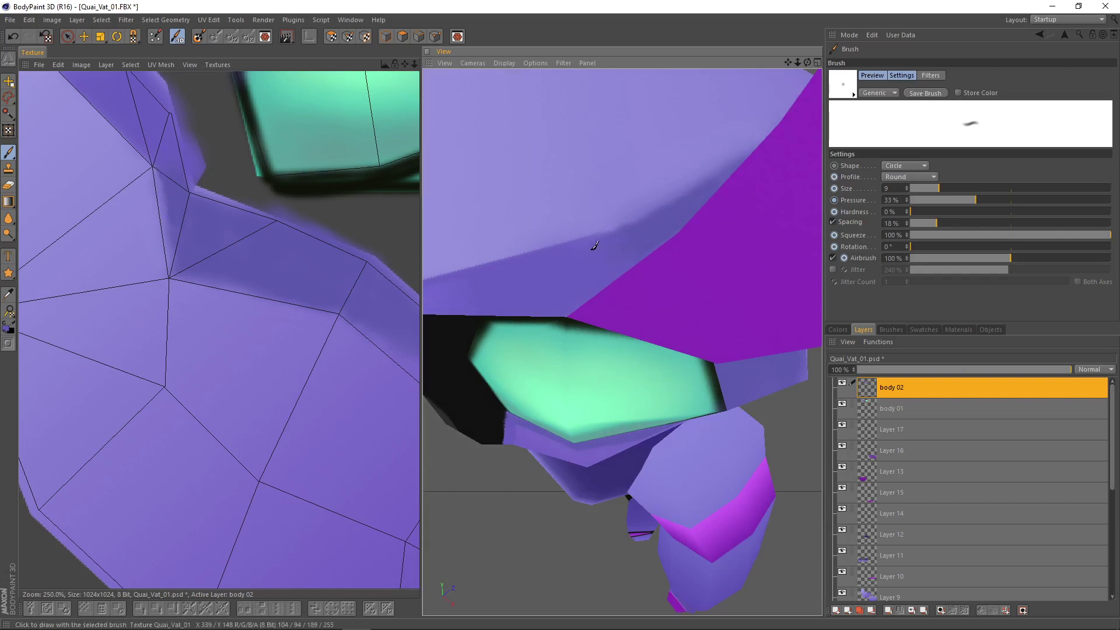
{"action": "left_click_drag", "start_coordinate": [618, 242], "coordinate": [642, 225], "text": "alt"}
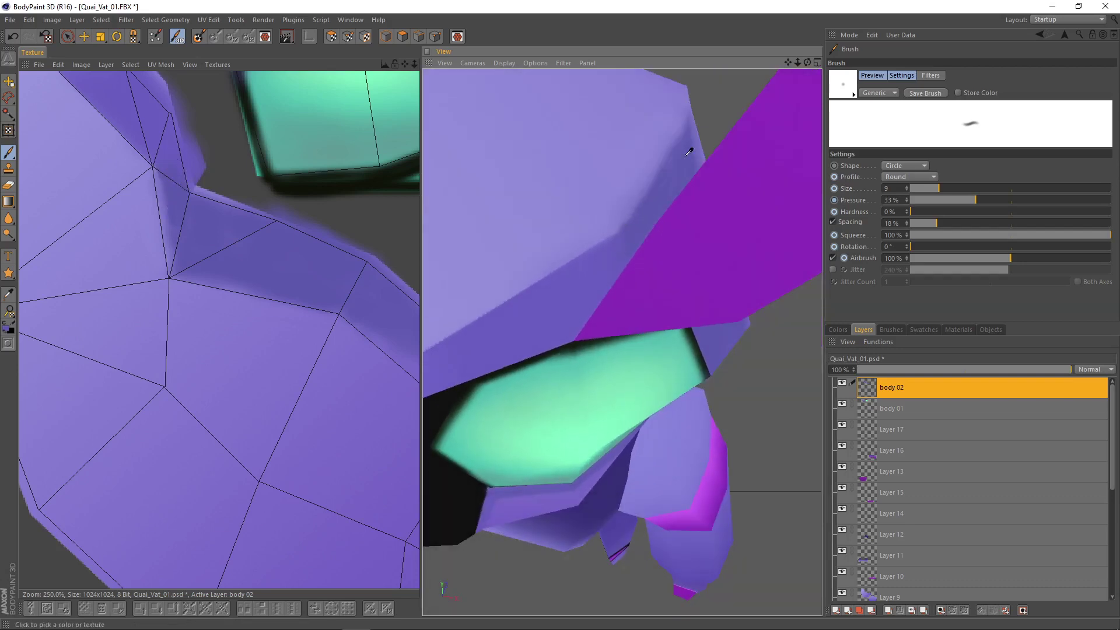
{"action": "left_click", "coordinate": [926, 188]}
{"action": "left_click_drag", "start_coordinate": [665, 175], "coordinate": [615, 200], "text": "alt"}
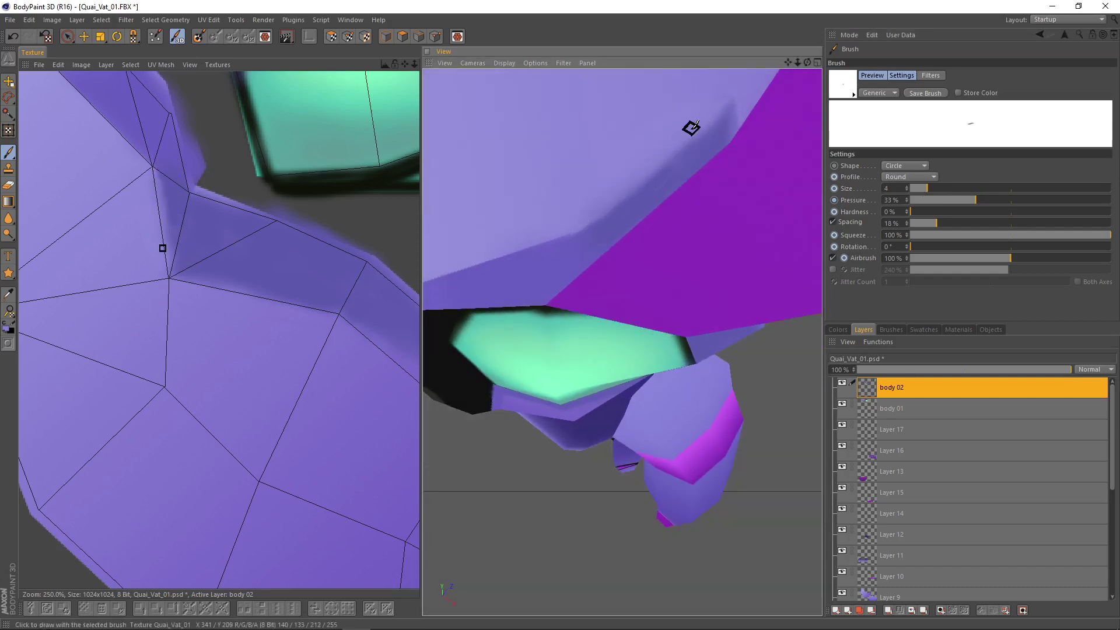
- Set the brush size to 10 and smooth the dark shading on the side of the head behind the eye and horn
{"action": "right_click_drag", "start_coordinate": [649, 148], "coordinate": [614, 147], "text": "alt"}
{"action": "left_click_drag", "start_coordinate": [614, 147], "coordinate": [648, 235], "text": "alt"}
{"action": "middle_click_drag", "start_coordinate": [646, 236], "coordinate": [651, 256], "text": "alt"}
{"action": "left_click_drag", "start_coordinate": [553, 267], "coordinate": [699, 270], "text": "alt"}
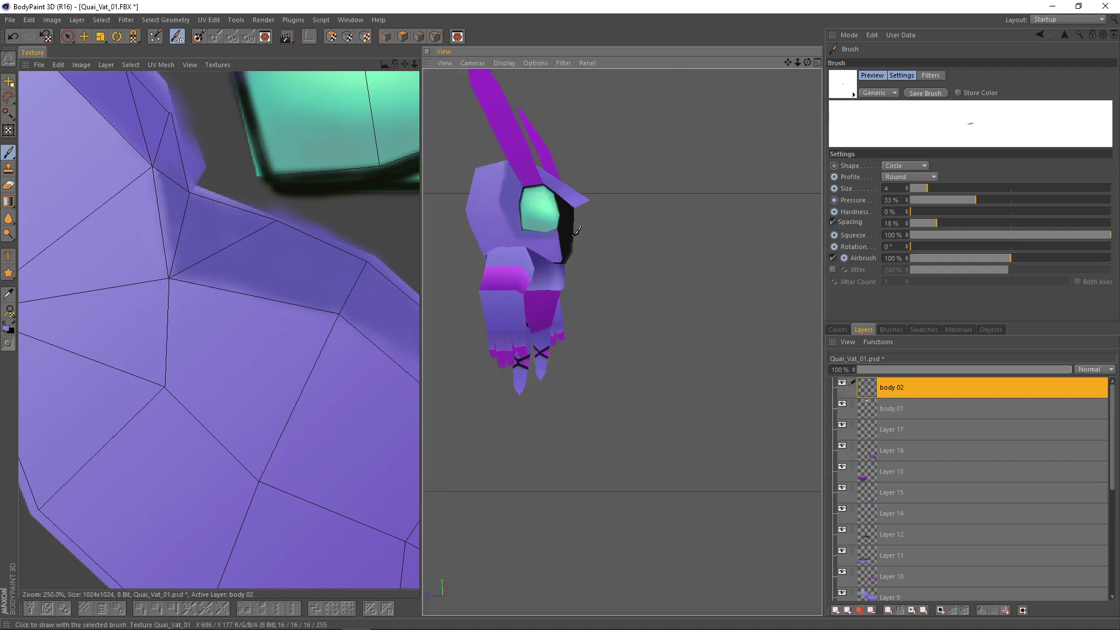
{"action": "middle_click_drag", "start_coordinate": [520, 217], "coordinate": [552, 296], "text": "alt"}
{"action": "scroll", "coordinate": [556, 292], "scroll_direction": "up", "scroll_amount": 5}
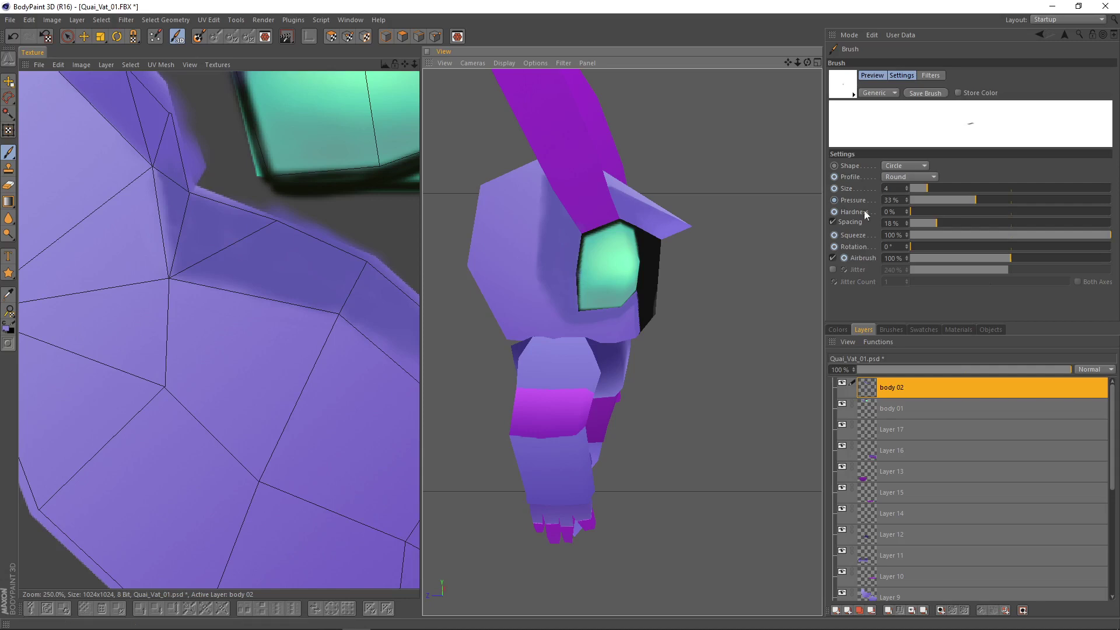
{"action": "left_click", "coordinate": [941, 189]}
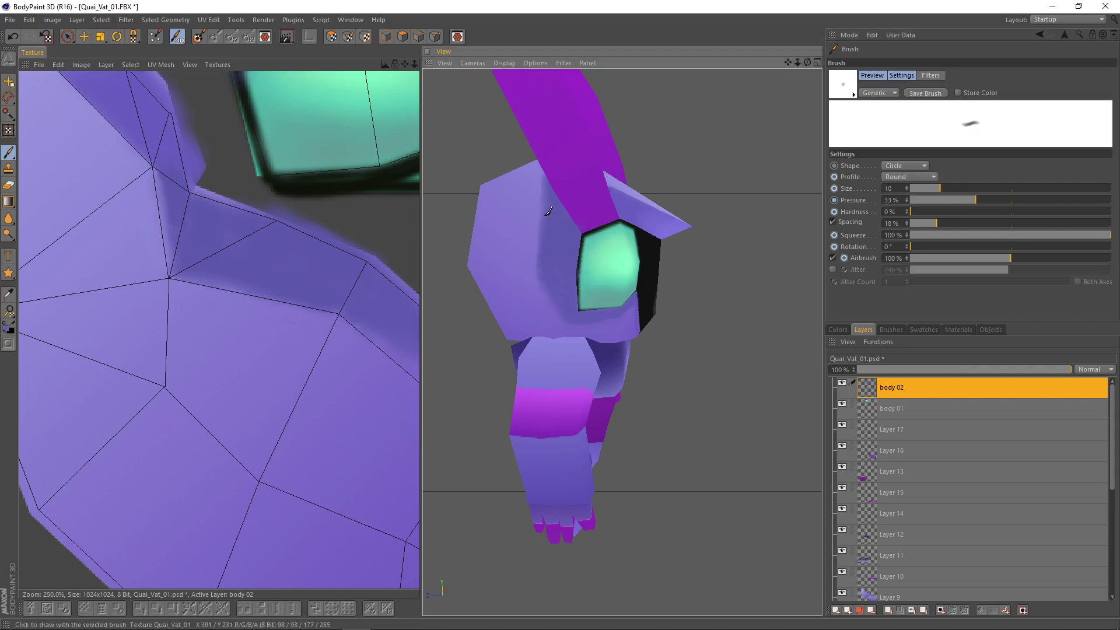
{"action": "left_click_drag", "start_coordinate": [551, 271], "coordinate": [552, 270], "text": "alt"}
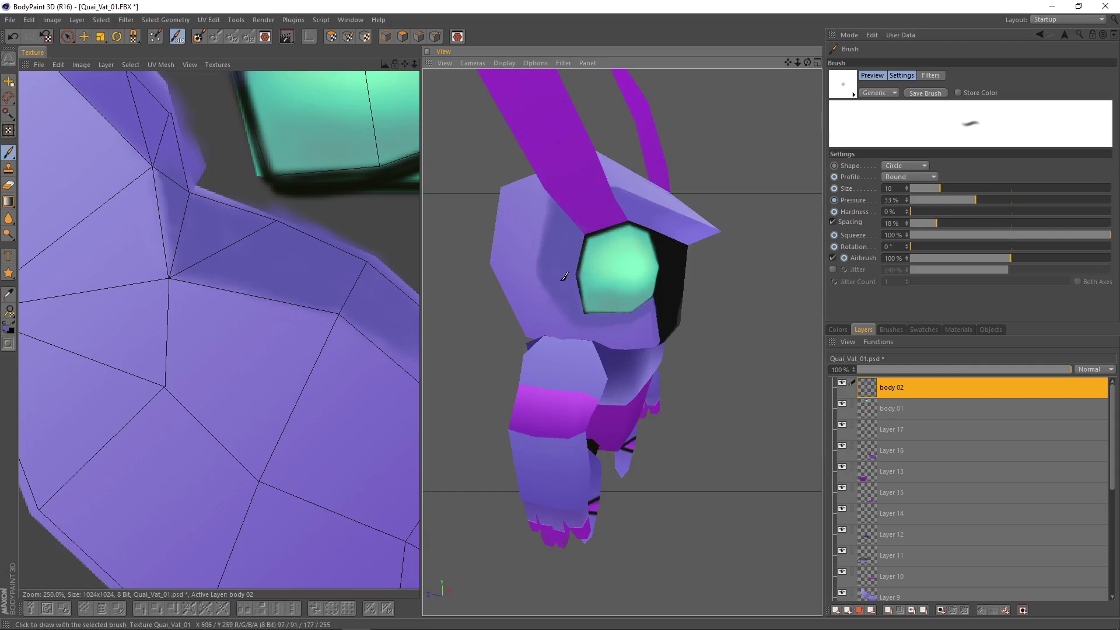
{"action": "left_click_drag", "start_coordinate": [558, 273], "coordinate": [543, 283], "text": "alt"}
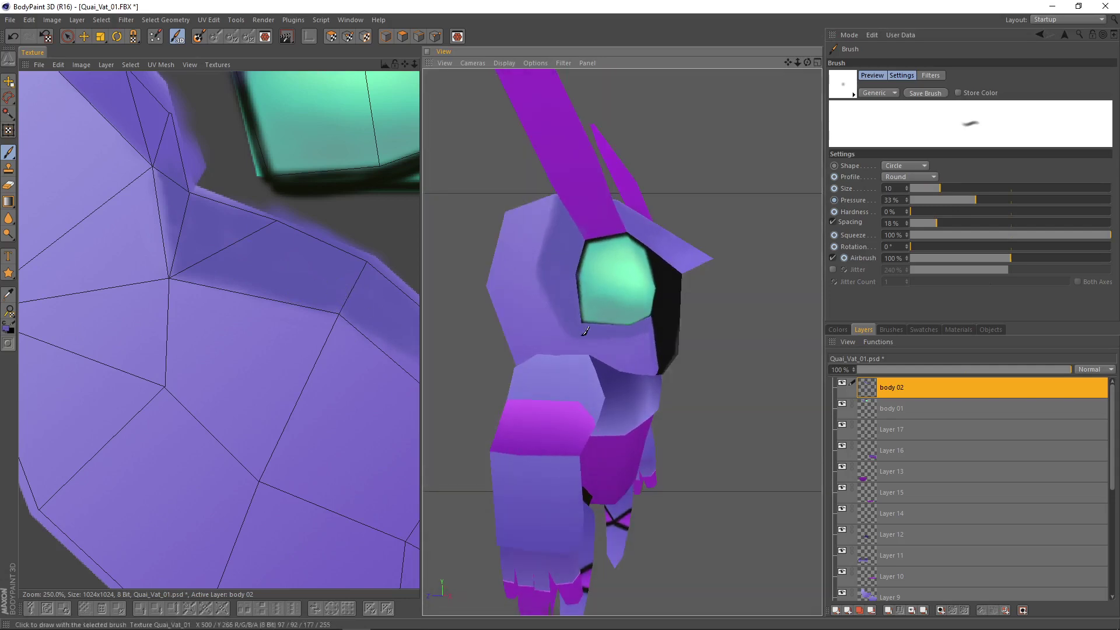
- Set the brush size to 65, show concept.jpg in the texture view and sample the dark purple of the lower cheek
{"action": "scroll", "coordinate": [576, 309], "scroll_direction": "down", "scroll_amount": 6}
{"action": "left_click_drag", "start_coordinate": [627, 305], "coordinate": [472, 331], "text": "alt"}
{"action": "mouse_move", "coordinate": [666, 357]}
{"action": "left_mouse_down", "text": "alt"}
{"action": "mouse_move", "coordinate": [563, 342]}
{"action": "mouse_move", "coordinate": [664, 290]}
{"action": "left_mouse_up", "text": "alt"}
{"action": "scroll", "coordinate": [608, 300], "scroll_direction": "up", "scroll_amount": 8}
{"action": "left_click", "coordinate": [991, 189]}
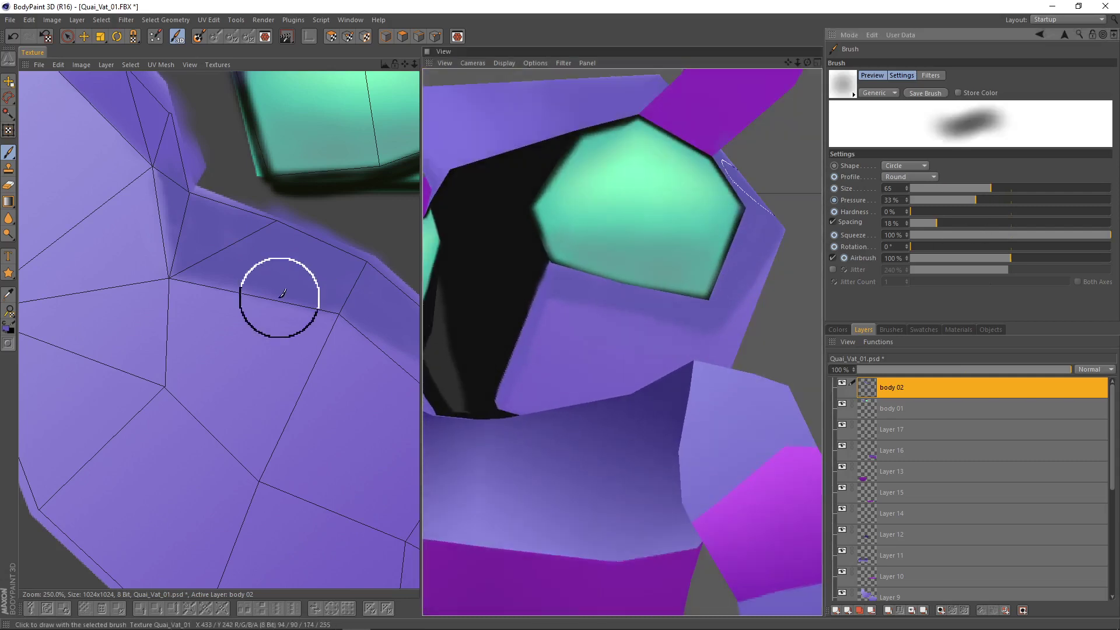
{"action": "scroll", "coordinate": [172, 219], "scroll_direction": "down", "scroll_amount": 2}
{"action": "left_click", "coordinate": [224, 66]}
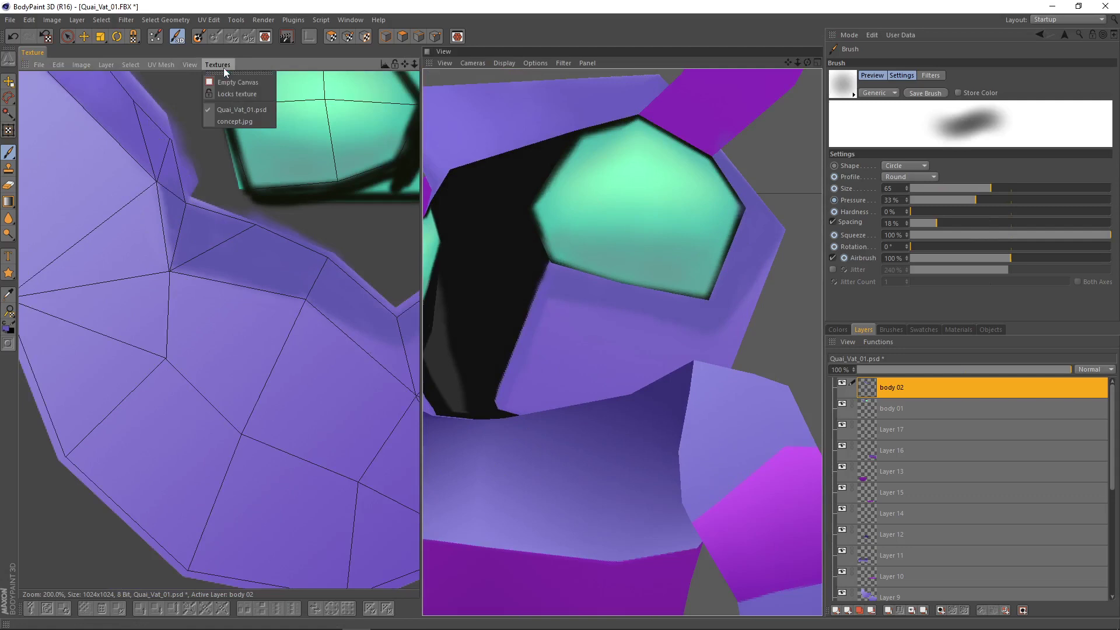
{"action": "left_click", "coordinate": [260, 121]}
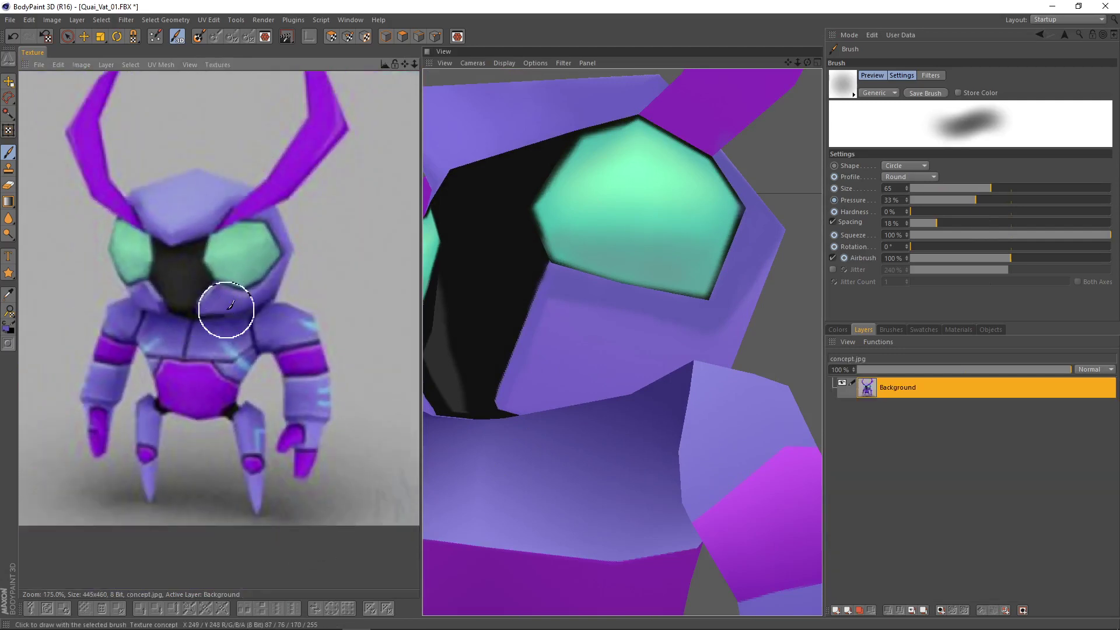
{"action": "key", "text": "ctrl"}
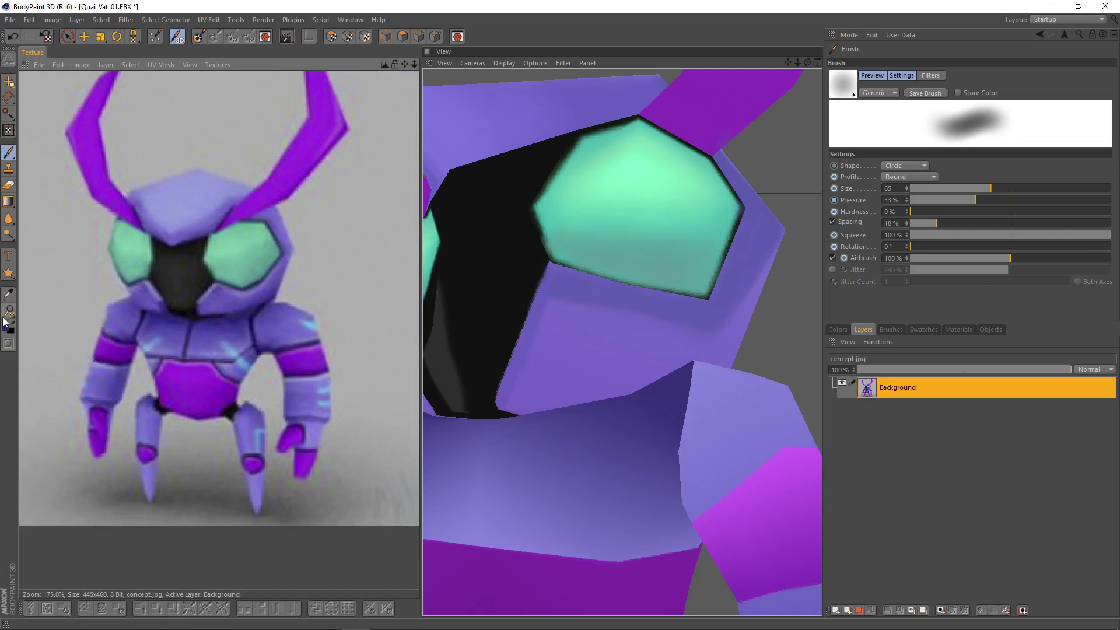
{"action": "key", "text": "ctrl"}
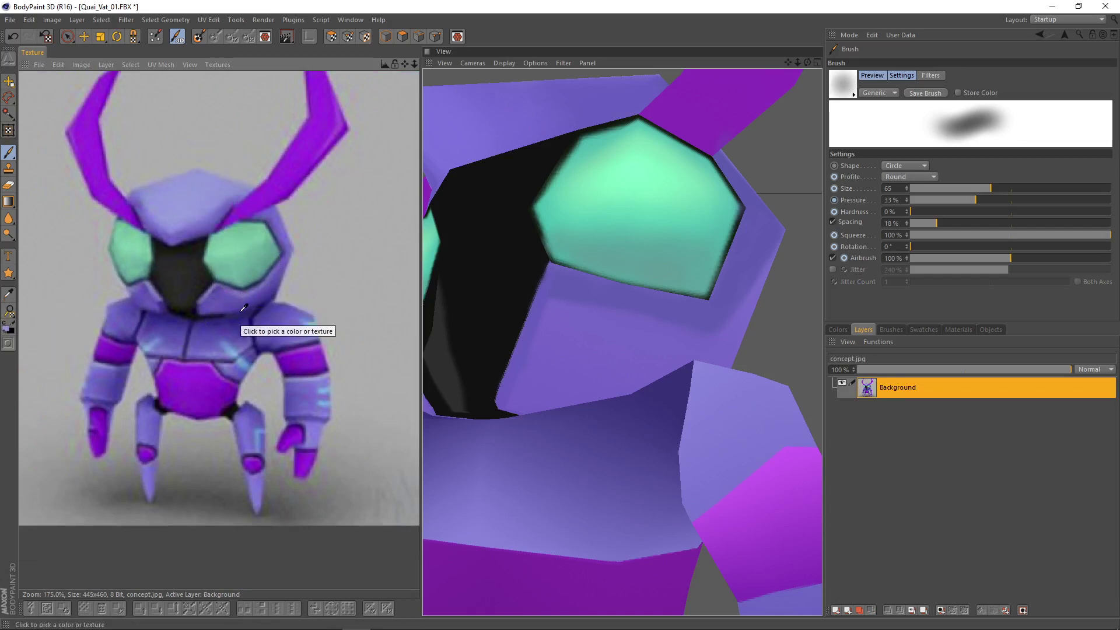
- Compare the front of the whole model with the concept image, examining the head and cheek shading
{"action": "right_click_drag", "start_coordinate": [785, 368], "coordinate": [606, 328], "text": "alt"}
{"action": "left_click_drag", "start_coordinate": [606, 327], "coordinate": [709, 298], "text": "alt"}
{"action": "scroll", "coordinate": [688, 316], "scroll_direction": "down", "scroll_amount": 4}
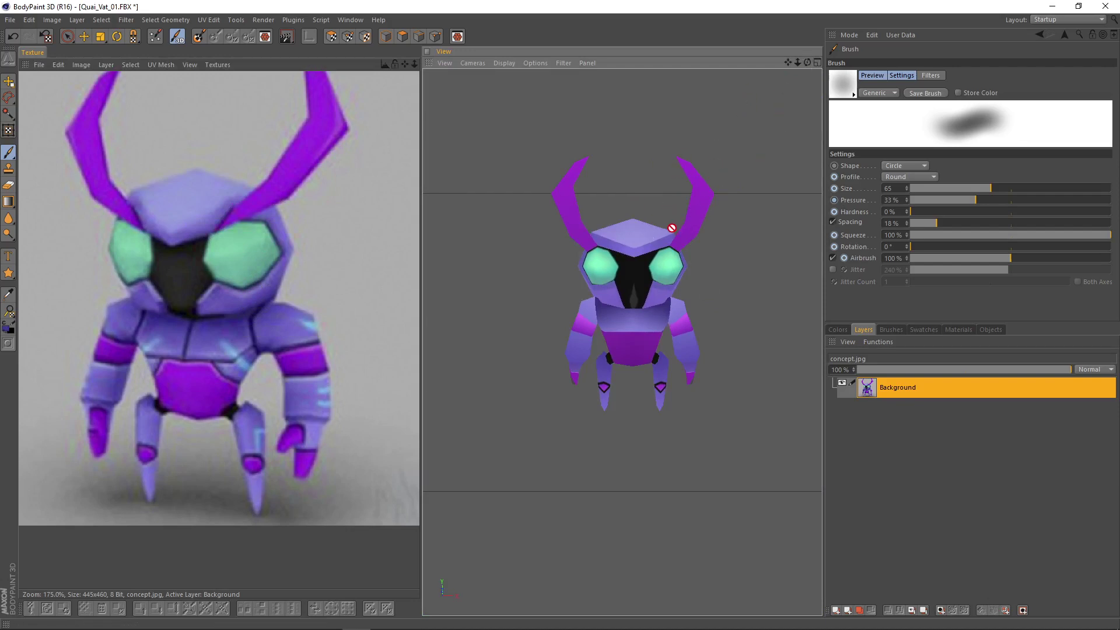
{"action": "scroll", "coordinate": [705, 308], "scroll_direction": "up", "scroll_amount": 3}
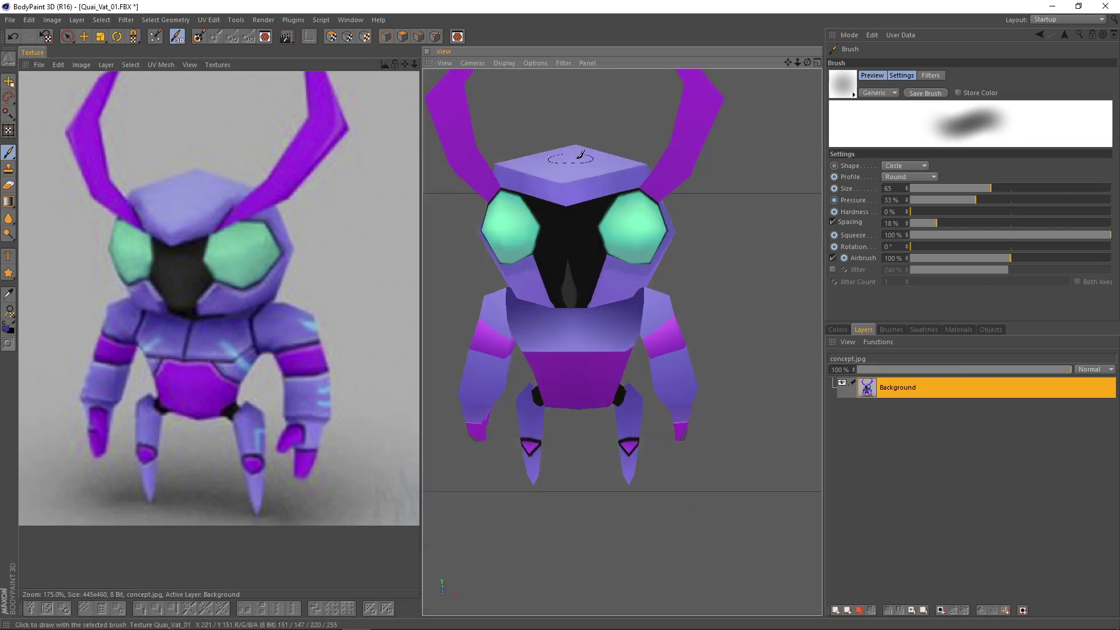
{"action": "scroll", "coordinate": [672, 211], "scroll_direction": "down", "scroll_amount": 3}
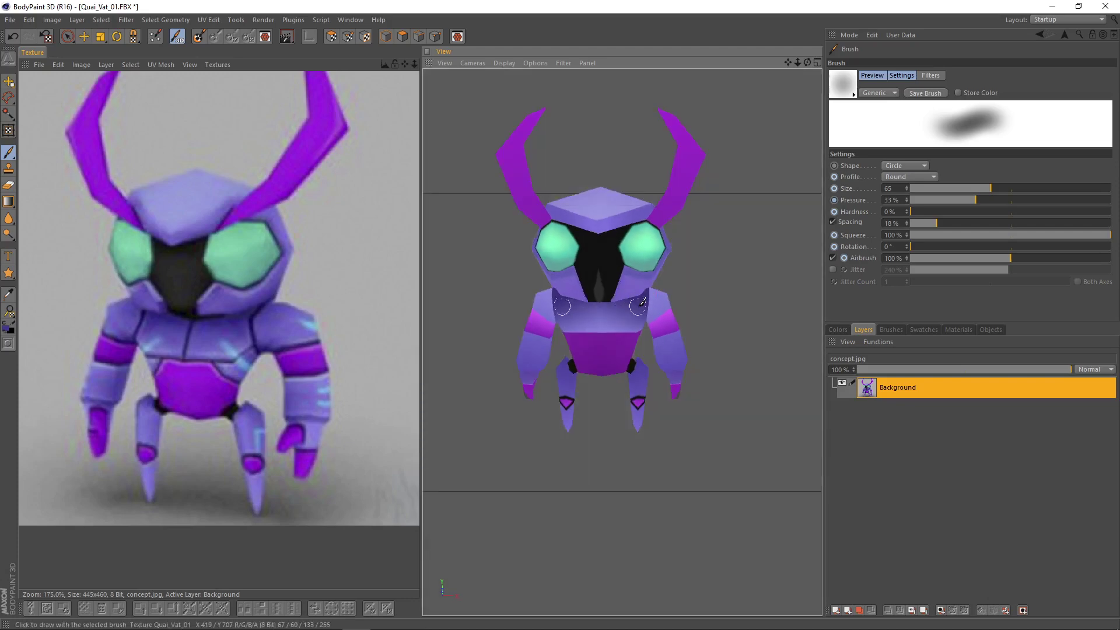
{"action": "scroll", "coordinate": [642, 301], "scroll_direction": "up", "scroll_amount": 5}
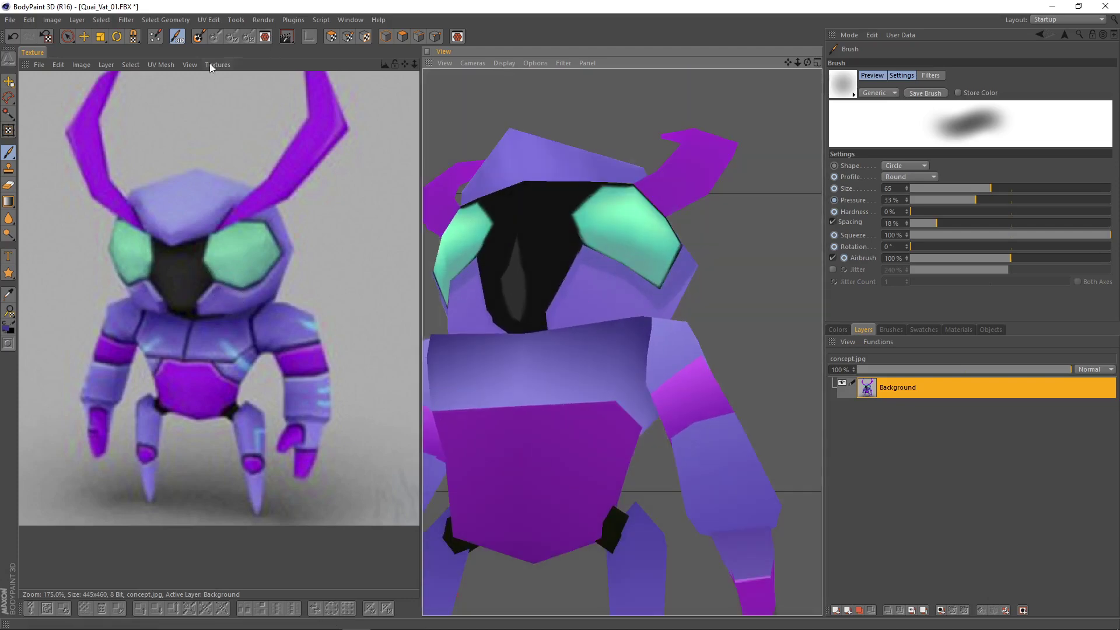
- Switch the texture view back to Quai_Vat_01.psd and paint soft dark purple shading across the lower cheek on the body 02 layer
{"action": "left_click", "coordinate": [212, 65]}
{"action": "left_click", "coordinate": [247, 97]}
{"action": "scroll", "coordinate": [269, 233], "scroll_direction": "down", "scroll_amount": 4}
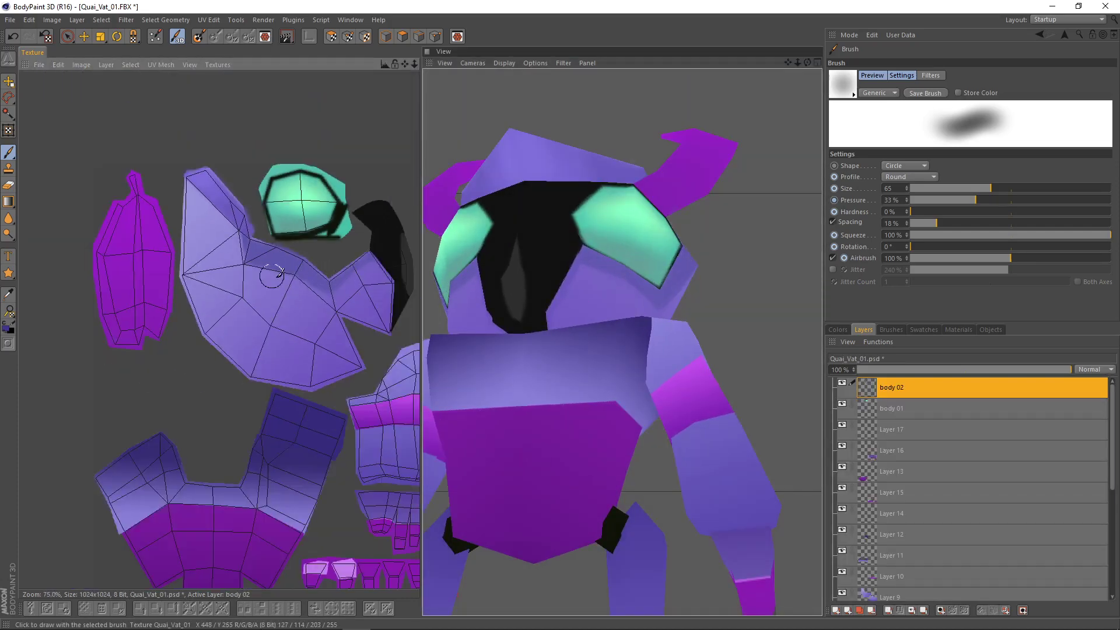
{"action": "middle_click_drag", "start_coordinate": [277, 276], "coordinate": [244, 271], "text": "alt"}
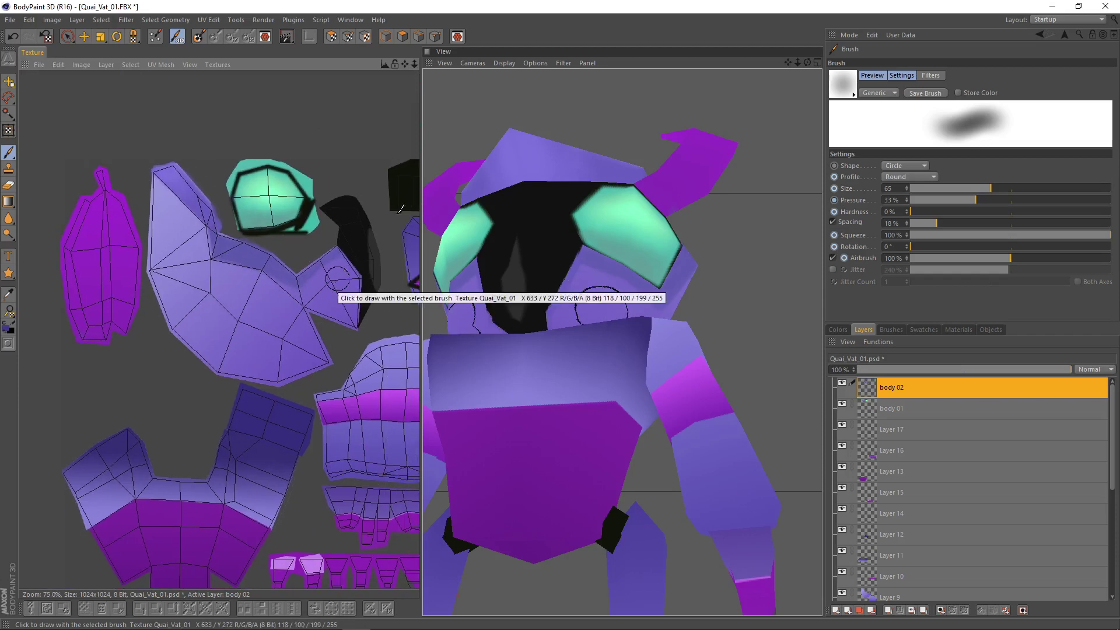
{"action": "scroll", "coordinate": [339, 289], "scroll_direction": "up", "scroll_amount": 5}
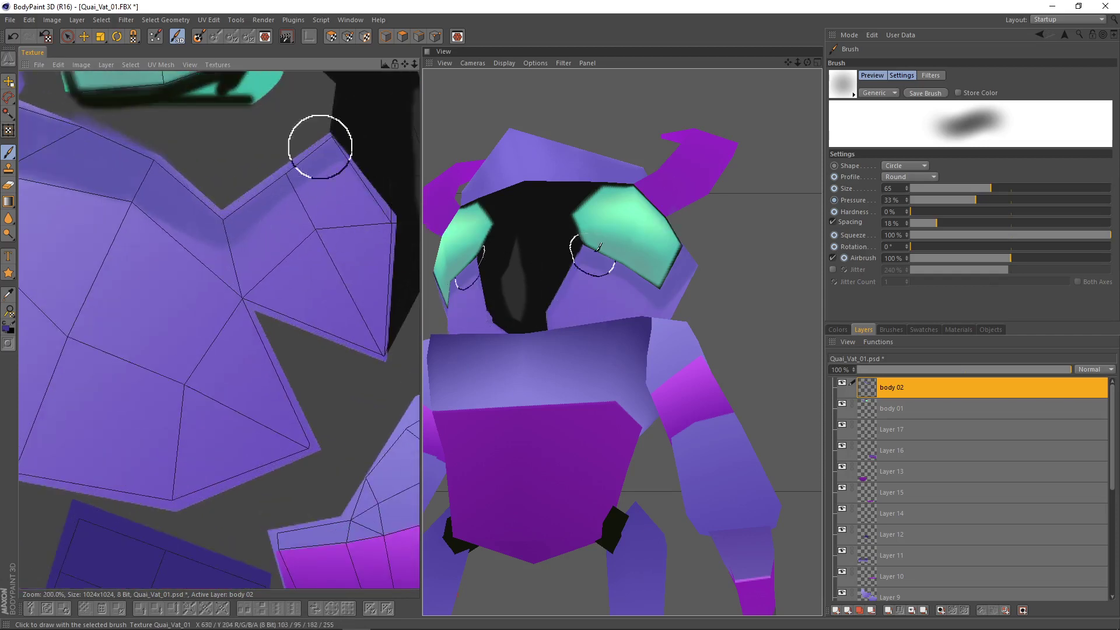
{"action": "mouse_move", "coordinate": [683, 280]}
{"action": "left_mouse_down", "text": "alt"}
{"action": "mouse_move", "coordinate": [691, 271]}
{"action": "mouse_move", "coordinate": [677, 277]}
{"action": "left_mouse_up", "text": "alt"}
{"action": "mouse_move", "coordinate": [576, 349]}
{"action": "left_mouse_down"}
{"action": "mouse_move", "coordinate": [597, 350]}
{"action": "mouse_move", "coordinate": [571, 347]}
{"action": "mouse_move", "coordinate": [583, 325]}
{"action": "mouse_move", "coordinate": [628, 325]}
{"action": "left_mouse_up"}
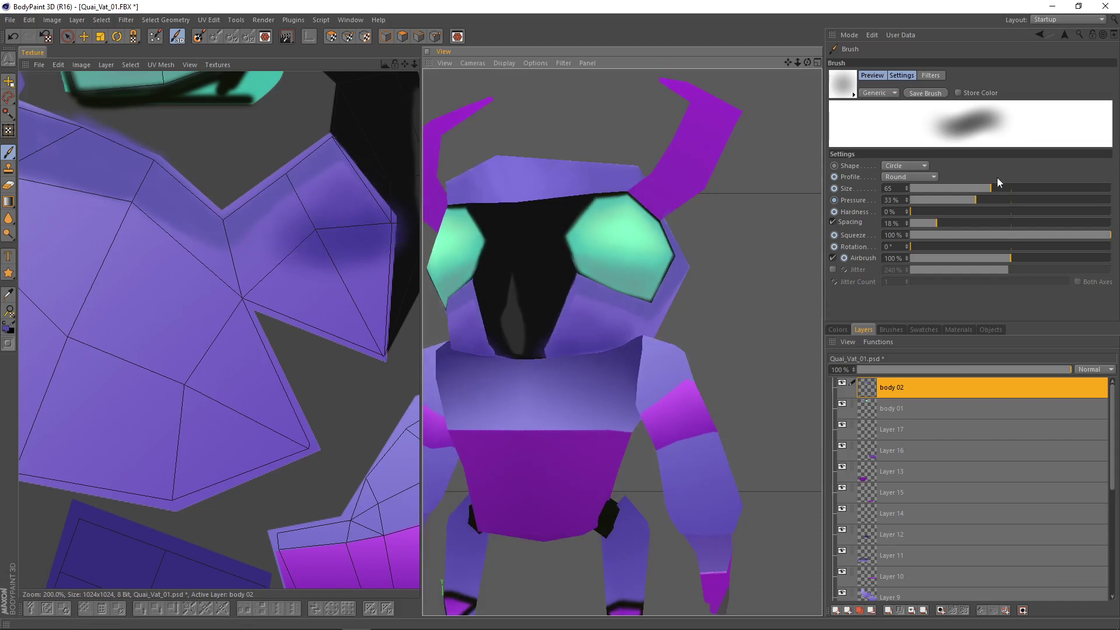
- Set the brush size to 25 and paint dark purple shading along the outer edge of the lower cheek on the body 02 layer
{"action": "left_click_drag", "start_coordinate": [991, 188], "coordinate": [961, 190]}
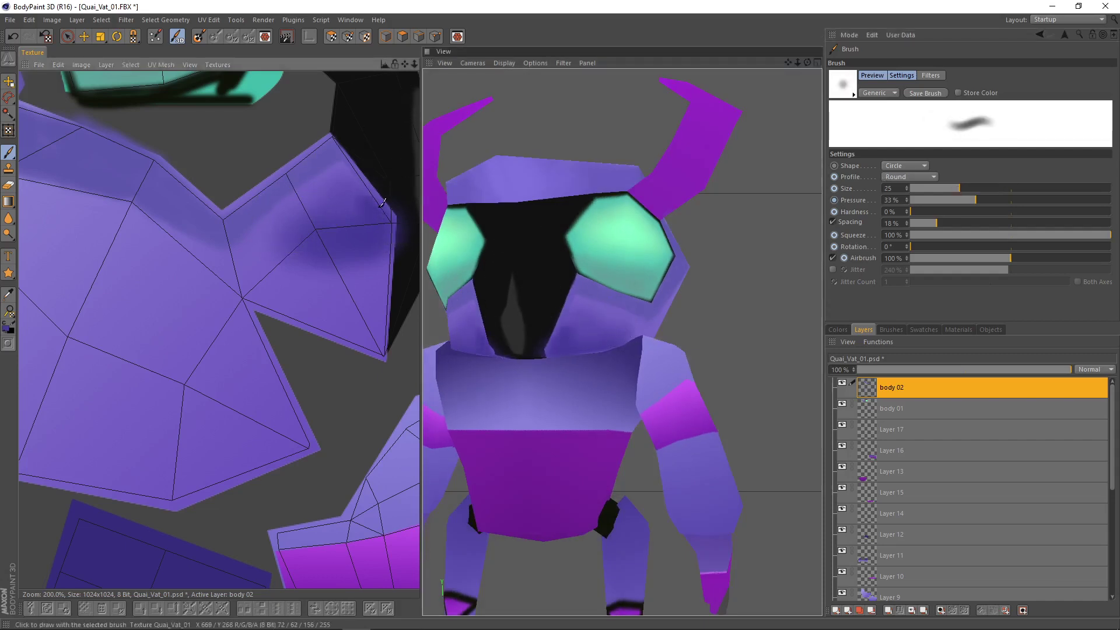
{"action": "left_click_drag", "start_coordinate": [383, 203], "coordinate": [352, 173]}
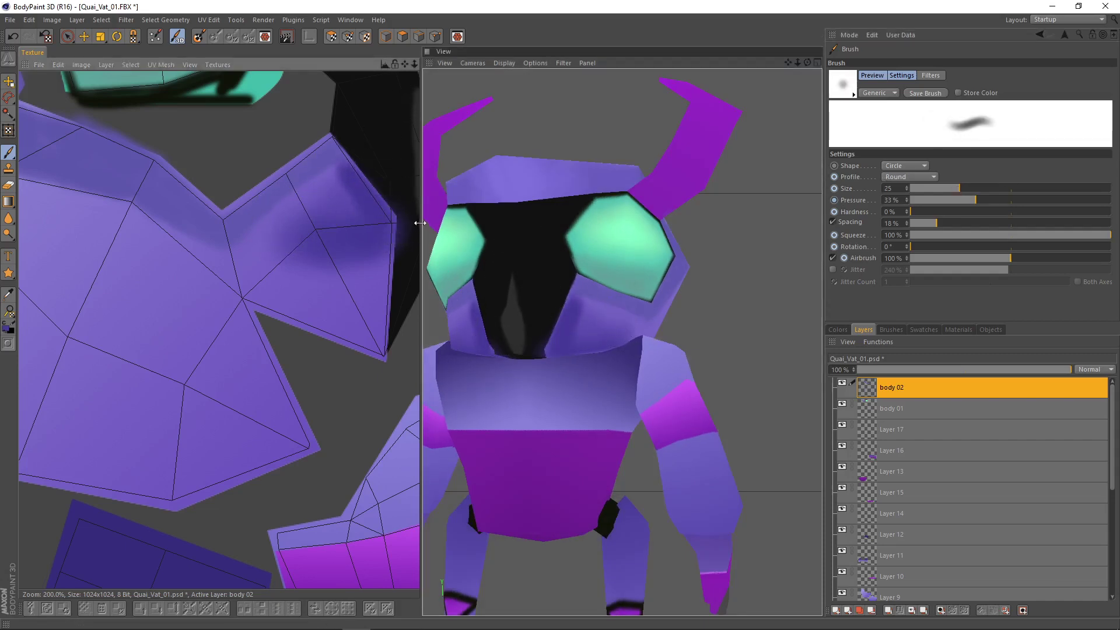
{"action": "key", "text": "ctrl+z"}
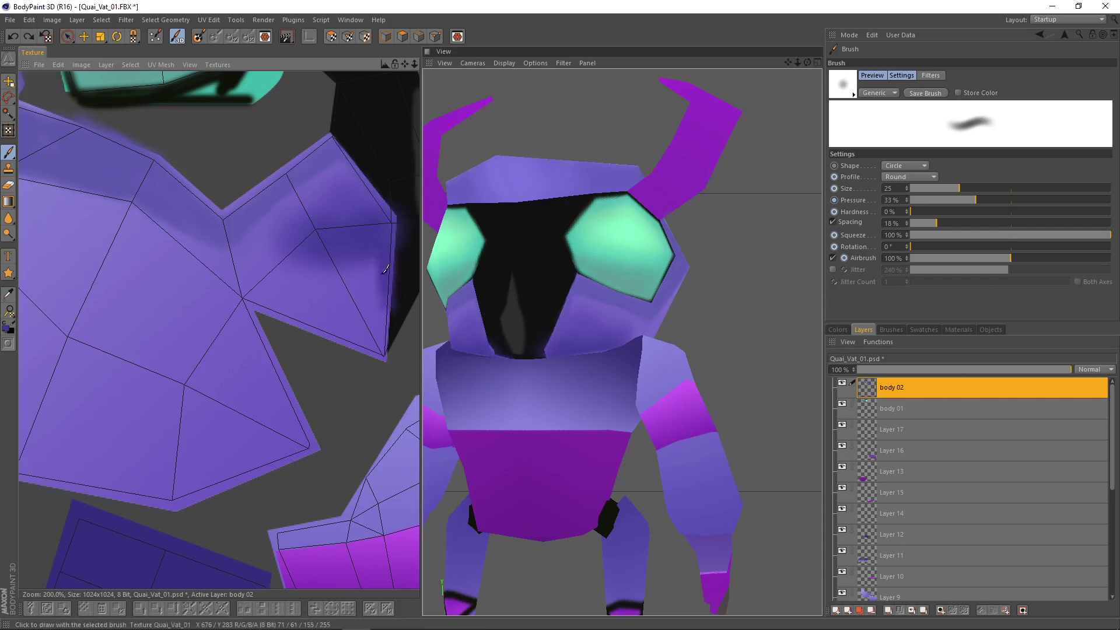
{"action": "left_click_drag", "start_coordinate": [386, 309], "coordinate": [385, 350]}
{"action": "left_click_drag", "start_coordinate": [377, 287], "coordinate": [344, 300]}
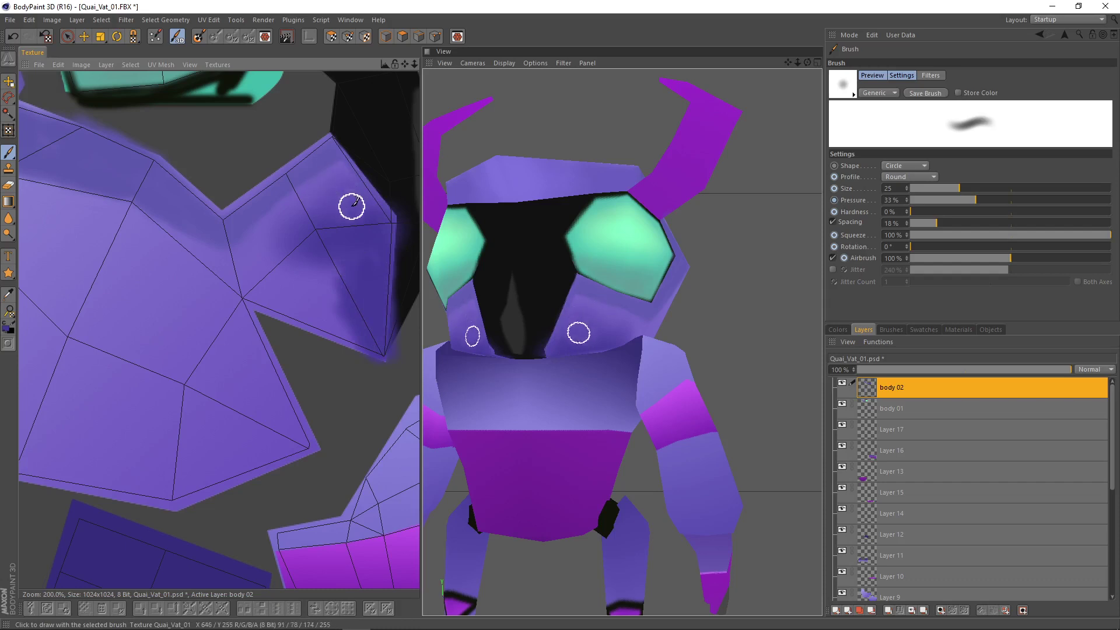
- Set the brush size to 35 and pressure to 24%, and extend the dark purple shading over the cheek and adjoining lower back of the head
{"action": "left_click_drag", "start_coordinate": [959, 189], "coordinate": [969, 188]}
{"action": "left_click", "coordinate": [957, 200]}
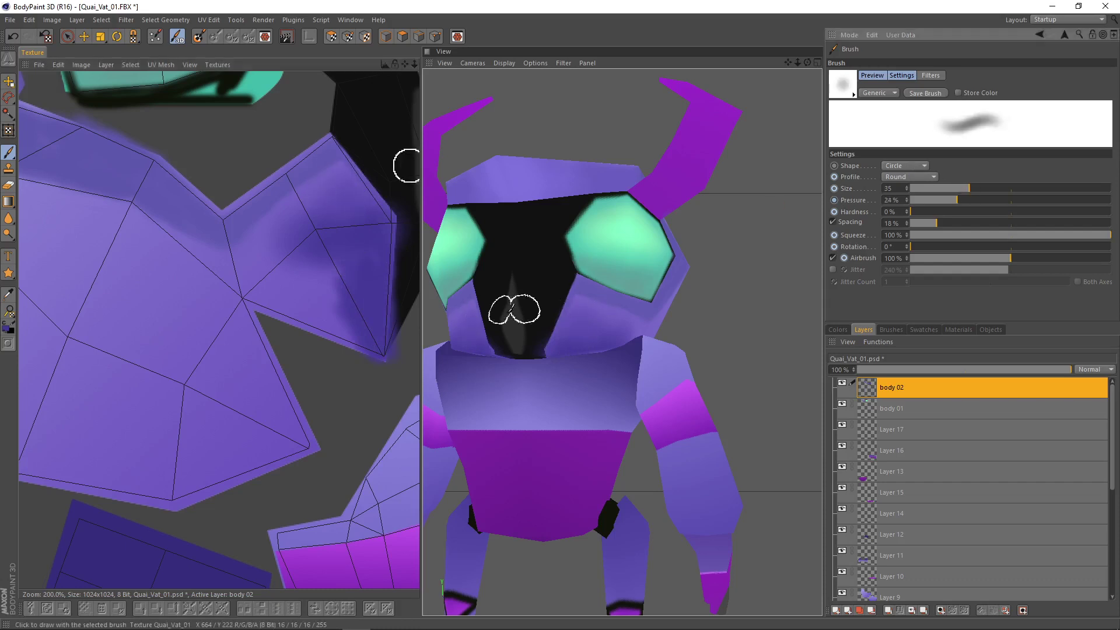
{"action": "left_click_drag", "start_coordinate": [314, 306], "coordinate": [266, 307]}
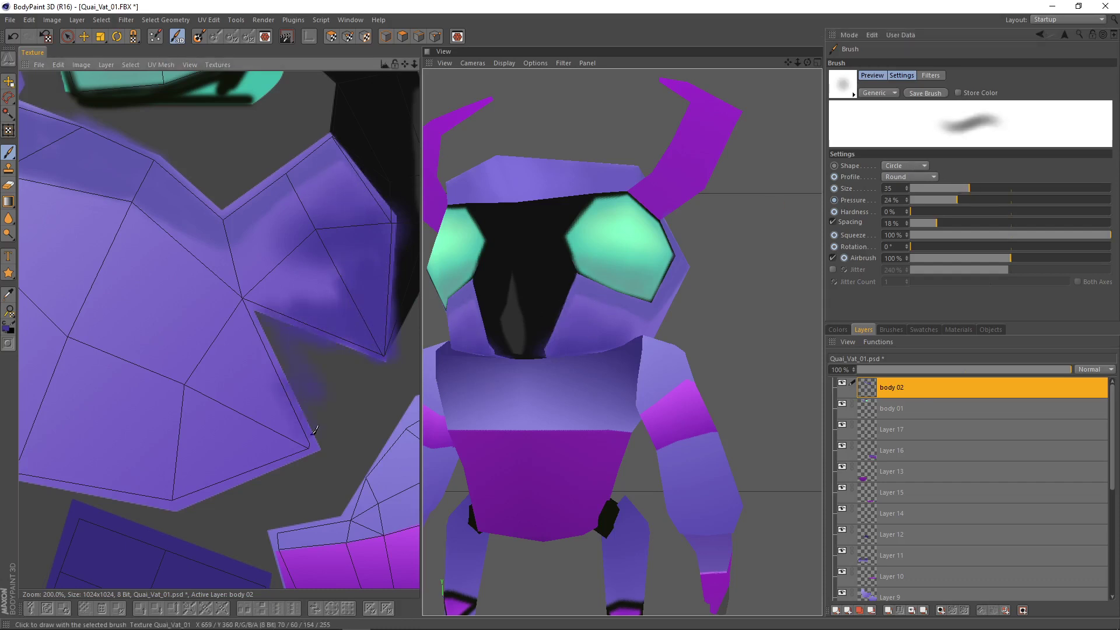
{"action": "mouse_move", "coordinate": [315, 430]}
{"action": "left_mouse_down"}
{"action": "mouse_move", "coordinate": [259, 443]}
{"action": "mouse_move", "coordinate": [235, 473]}
{"action": "mouse_move", "coordinate": [271, 360]}
{"action": "mouse_move", "coordinate": [337, 278]}
{"action": "left_mouse_up"}
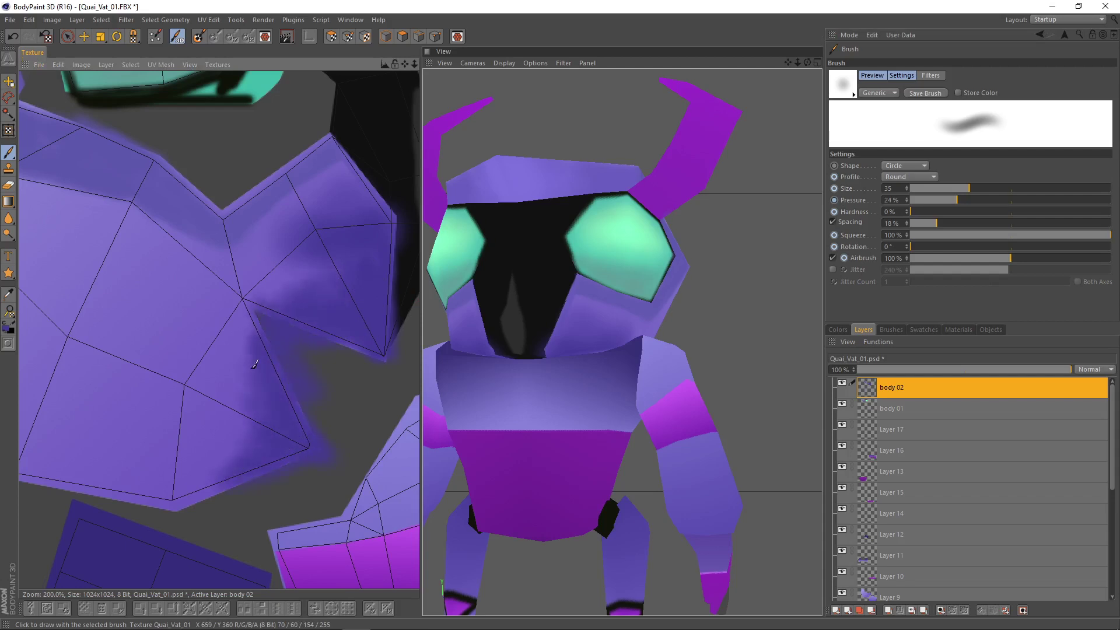
{"action": "left_click_drag", "start_coordinate": [269, 301], "coordinate": [314, 260]}
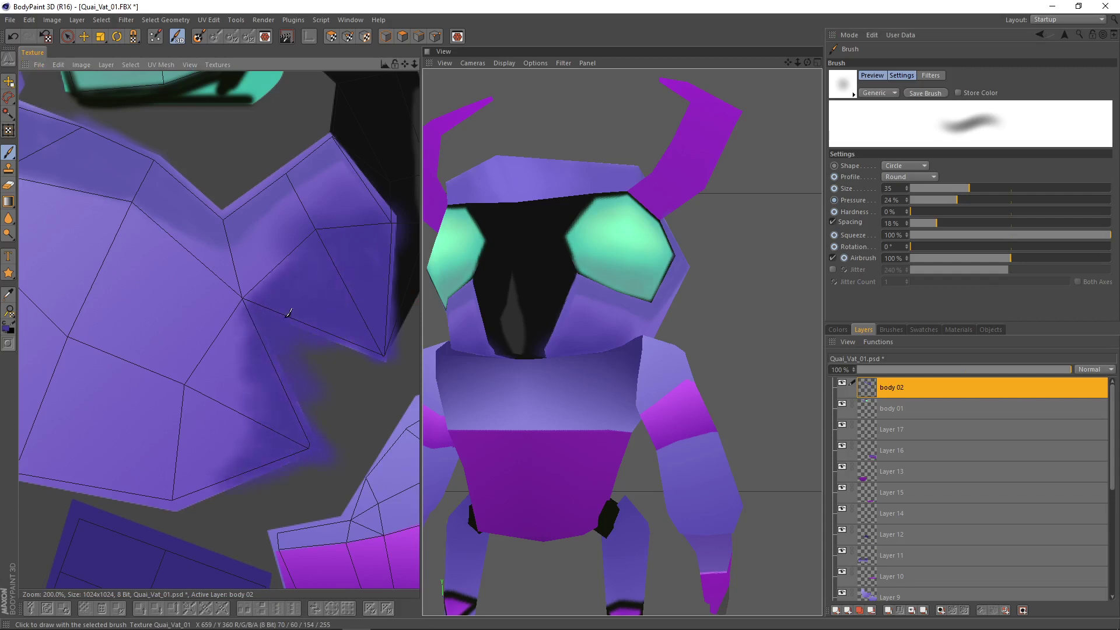
{"action": "mouse_move", "coordinate": [256, 452]}
{"action": "left_mouse_down"}
{"action": "mouse_move", "coordinate": [231, 479]}
{"action": "mouse_move", "coordinate": [201, 487]}
{"action": "mouse_move", "coordinate": [193, 471]}
{"action": "mouse_move", "coordinate": [256, 303]}
{"action": "left_mouse_up"}
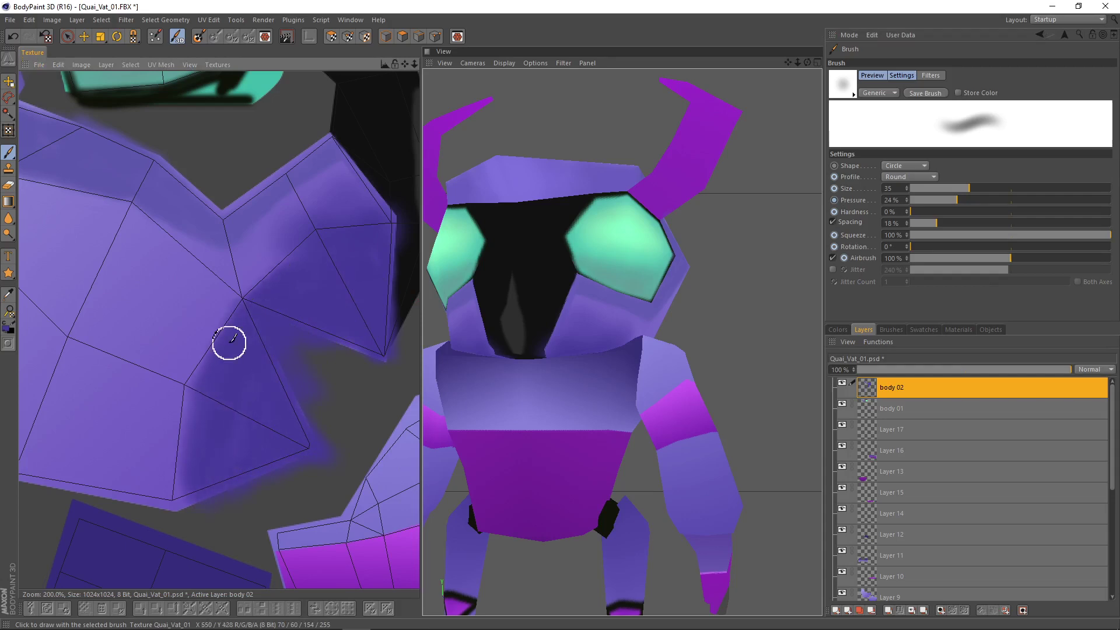
- Switch to UV polygon editing and select every polygon of the head's UV island
{"action": "scroll", "coordinate": [237, 330], "scroll_direction": "down", "scroll_amount": 5}
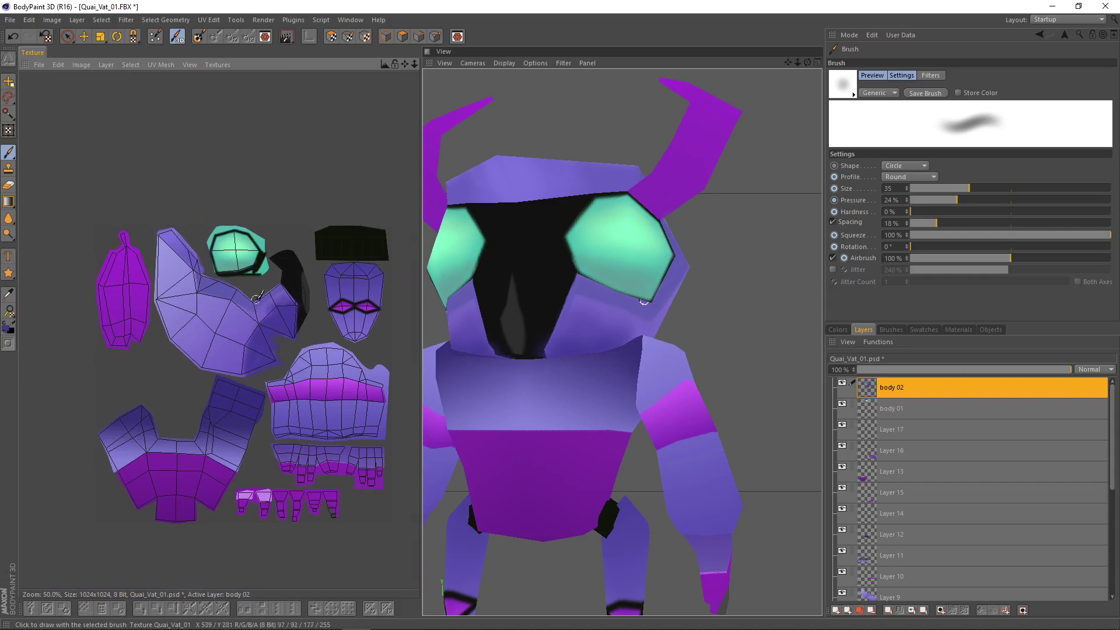
{"action": "scroll", "coordinate": [251, 322], "scroll_direction": "up", "scroll_amount": 1}
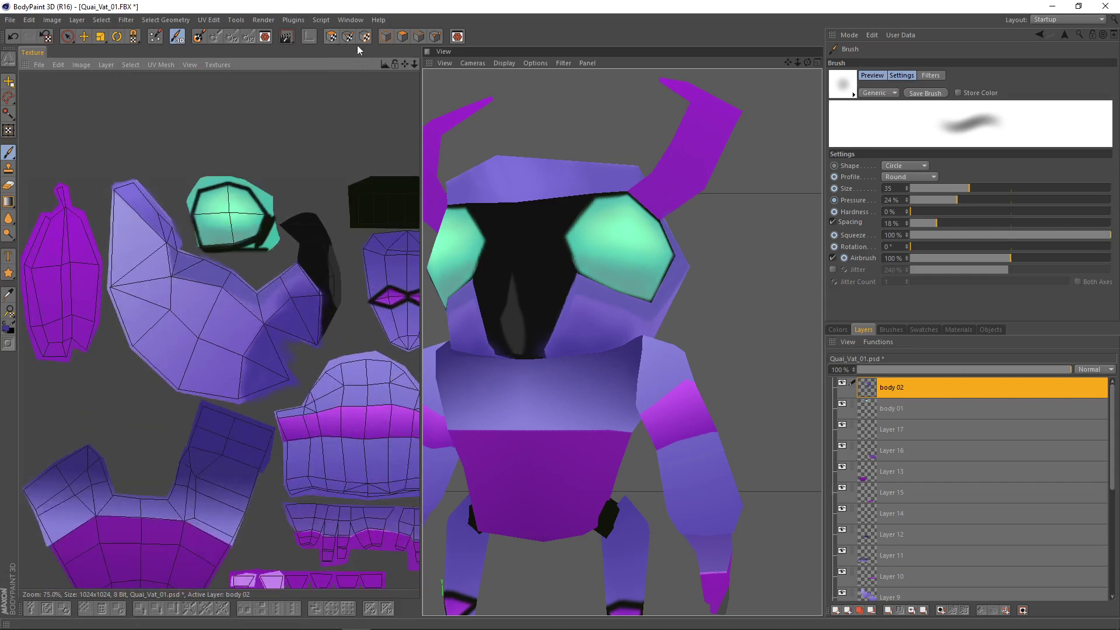
{"action": "left_click", "coordinate": [332, 38]}
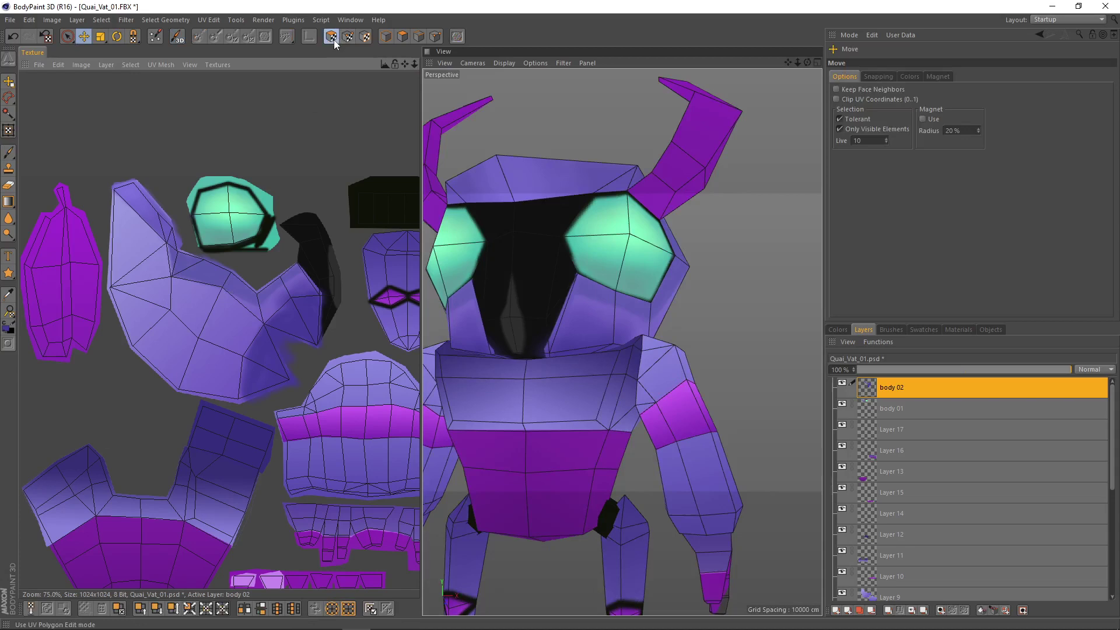
{"action": "left_click", "coordinate": [265, 324]}
{"action": "left_click", "coordinate": [268, 322]}
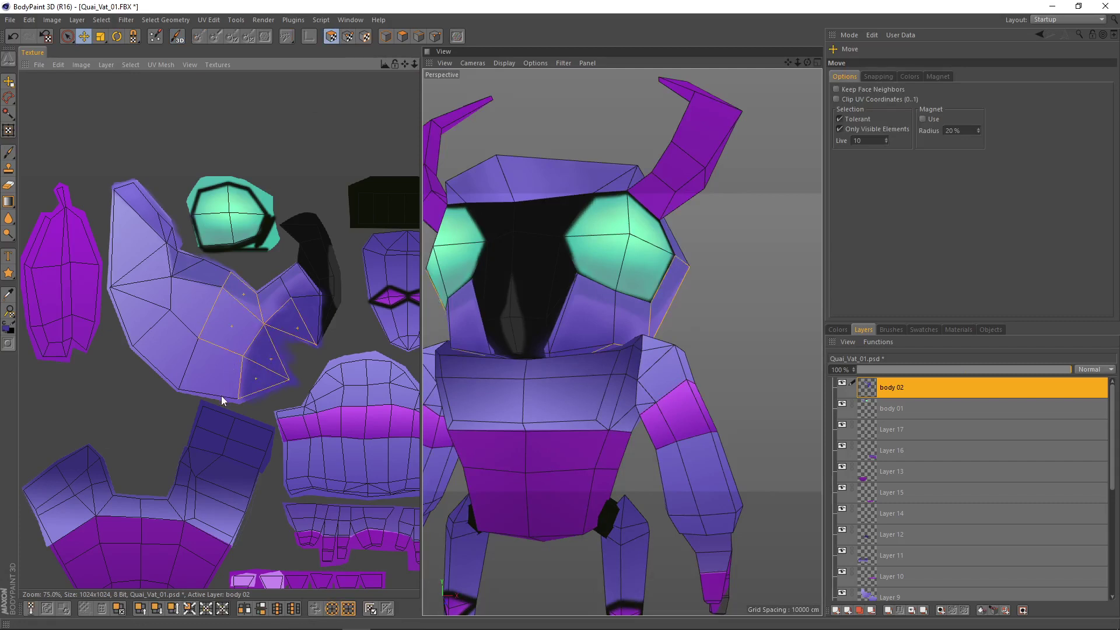
{"action": "key", "text": "u"}
{"action": "key", "text": "w"}
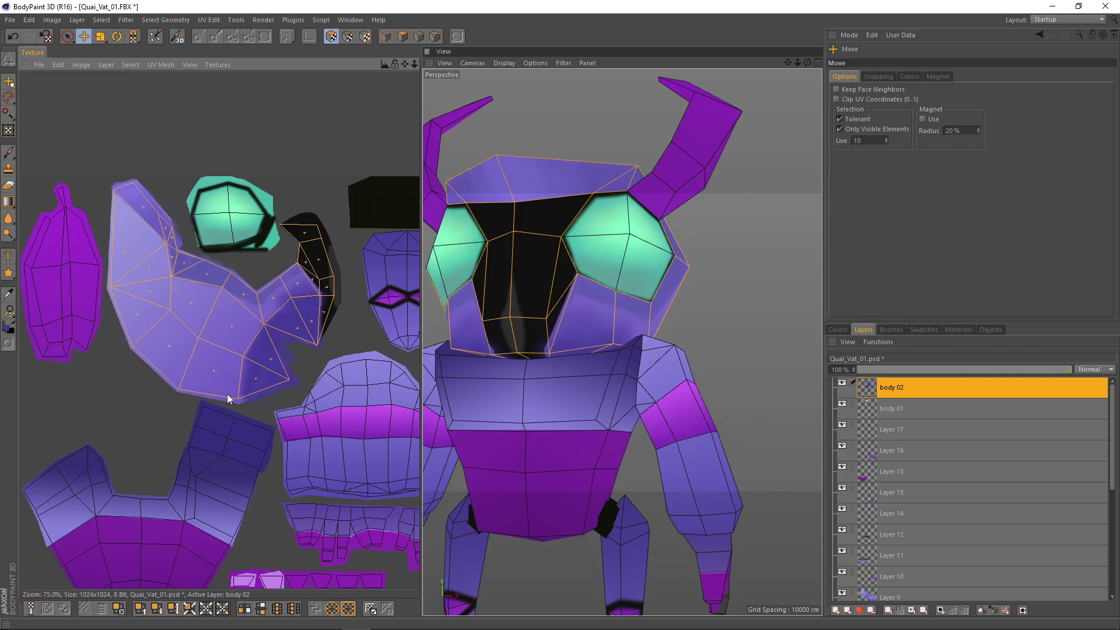
{"action": "key", "text": "ctrl+shift+a"}
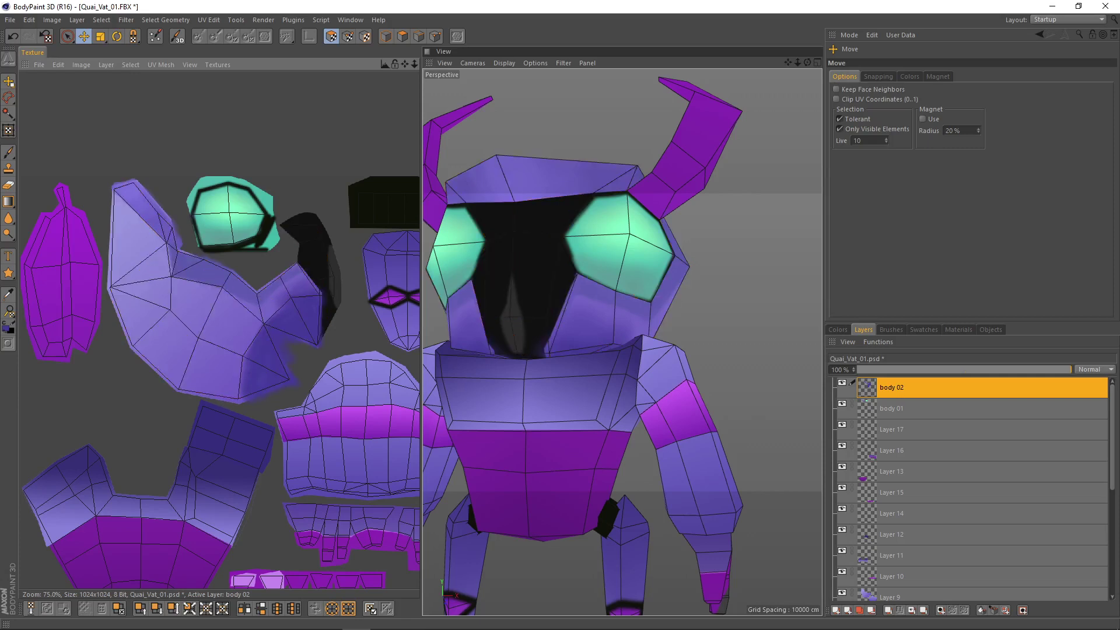
{"action": "double_click", "coordinate": [225, 393]}
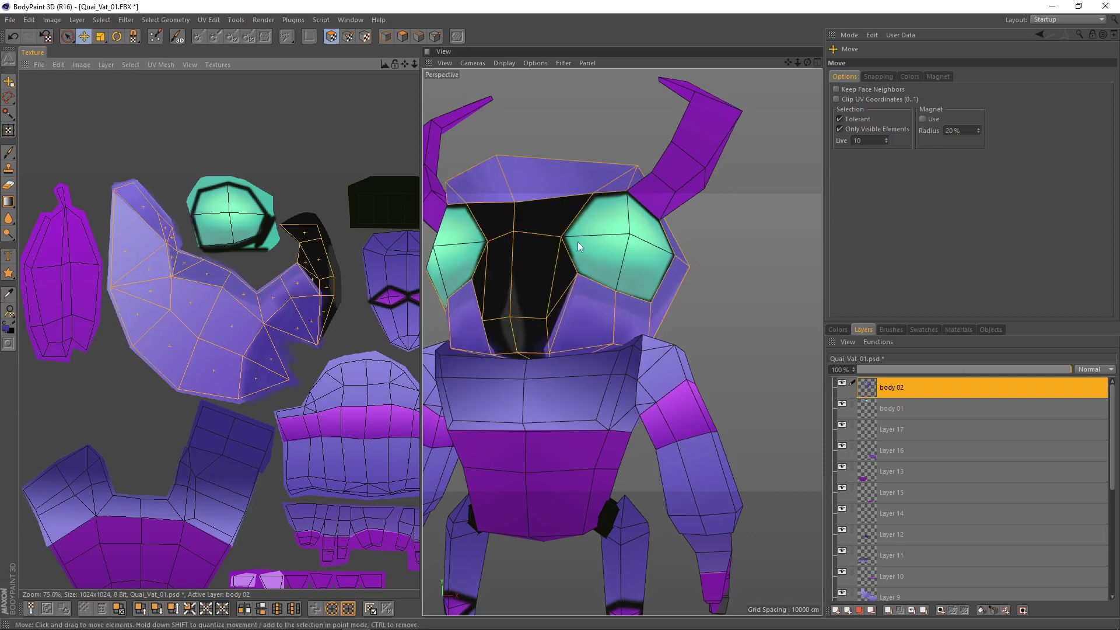
- Create a mask from the selected head UV polygons
{"action": "scroll", "coordinate": [684, 261], "scroll_direction": "down", "scroll_amount": 5}
{"action": "left_click_drag", "start_coordinate": [684, 261], "coordinate": [750, 314], "text": "alt"}
{"action": "scroll", "coordinate": [301, 232], "scroll_direction": "up", "scroll_amount": 3}
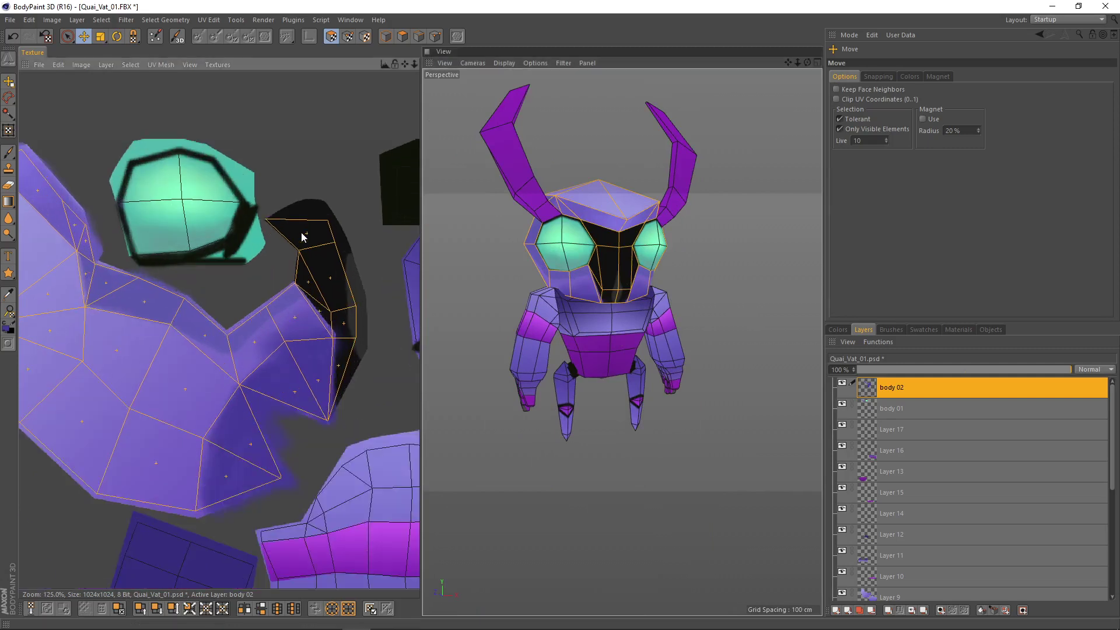
{"action": "left_click", "coordinate": [131, 65]}
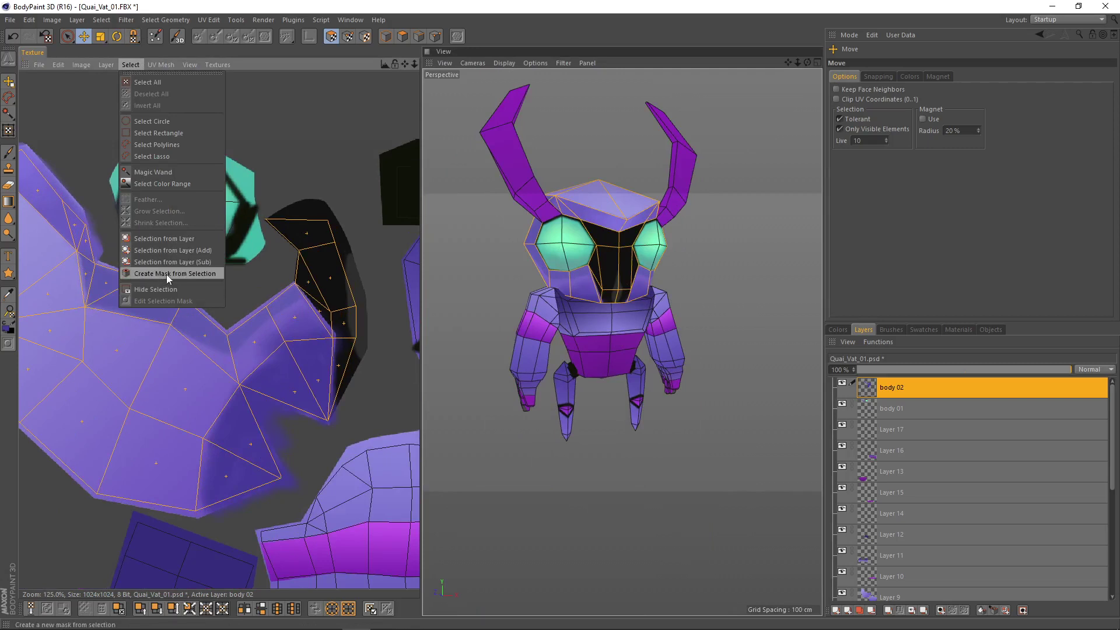
{"action": "left_click", "coordinate": [213, 279]}
- Grow the head's mask selection so it extends past the UV borders to the edge of the painted area
{"action": "scroll", "coordinate": [244, 280], "scroll_direction": "down", "scroll_amount": 3}
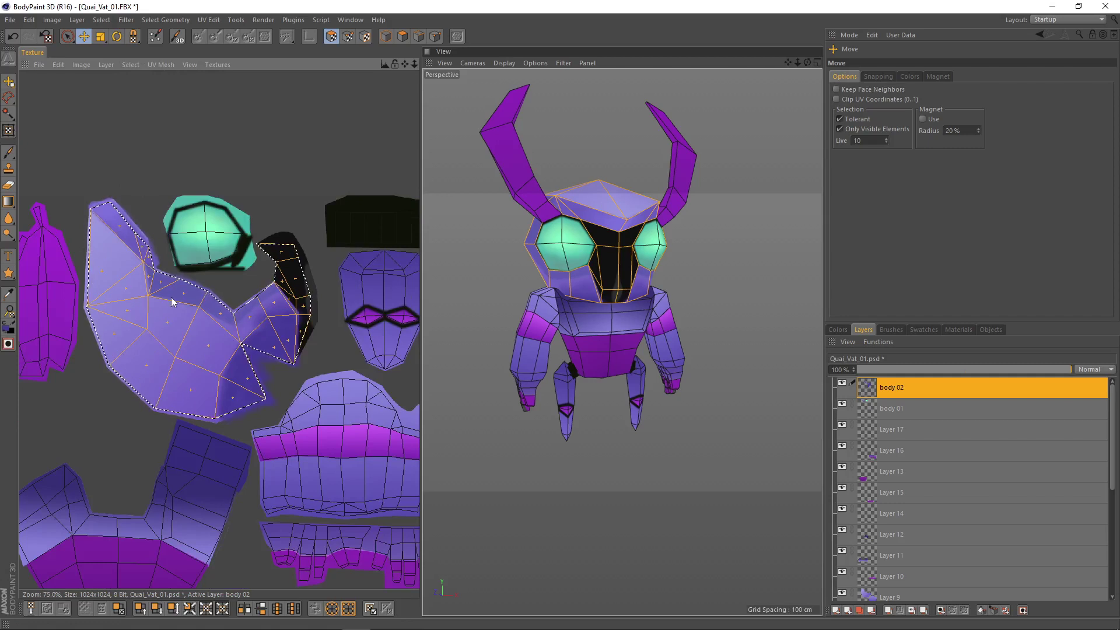
{"action": "scroll", "coordinate": [170, 296], "scroll_direction": "up", "scroll_amount": 3}
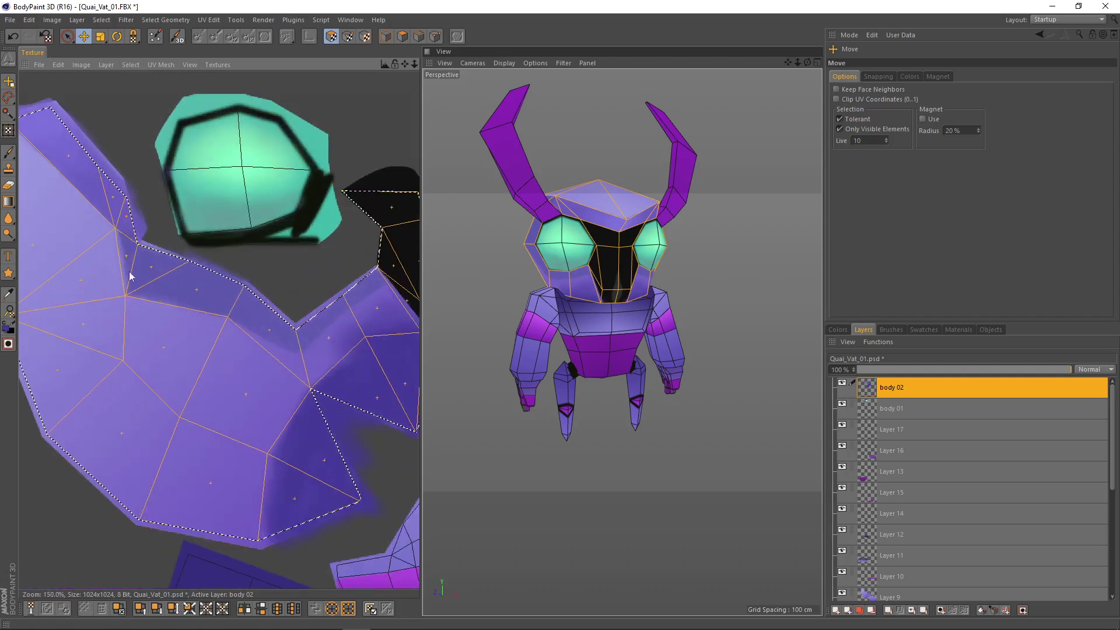
{"action": "scroll", "coordinate": [156, 321], "scroll_direction": "down", "scroll_amount": 2}
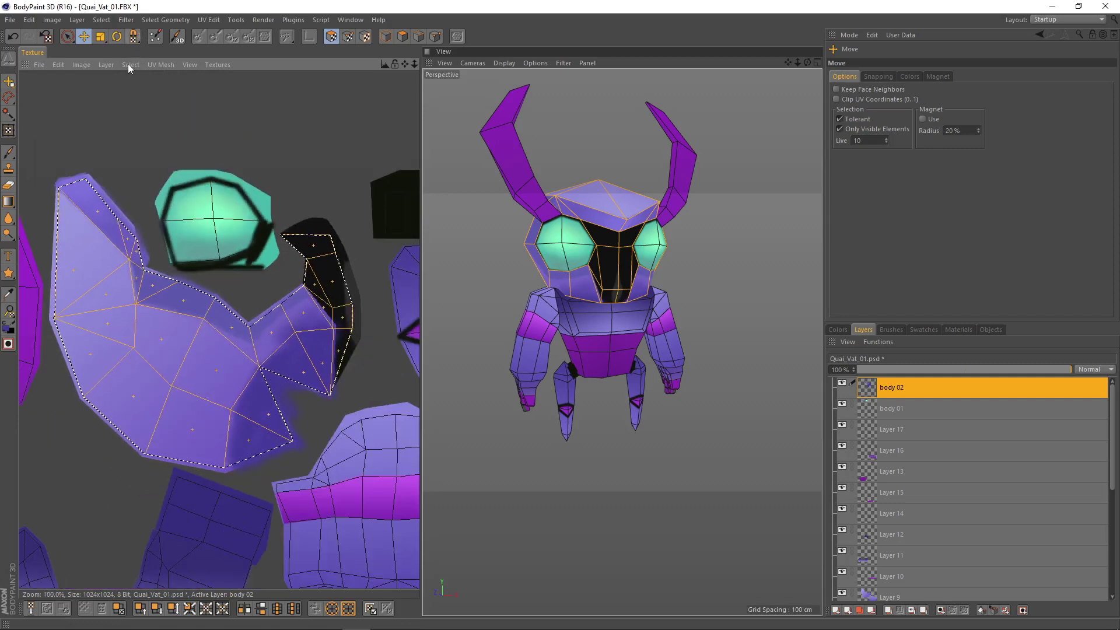
{"action": "scroll", "coordinate": [325, 250], "scroll_direction": "up", "scroll_amount": 6}
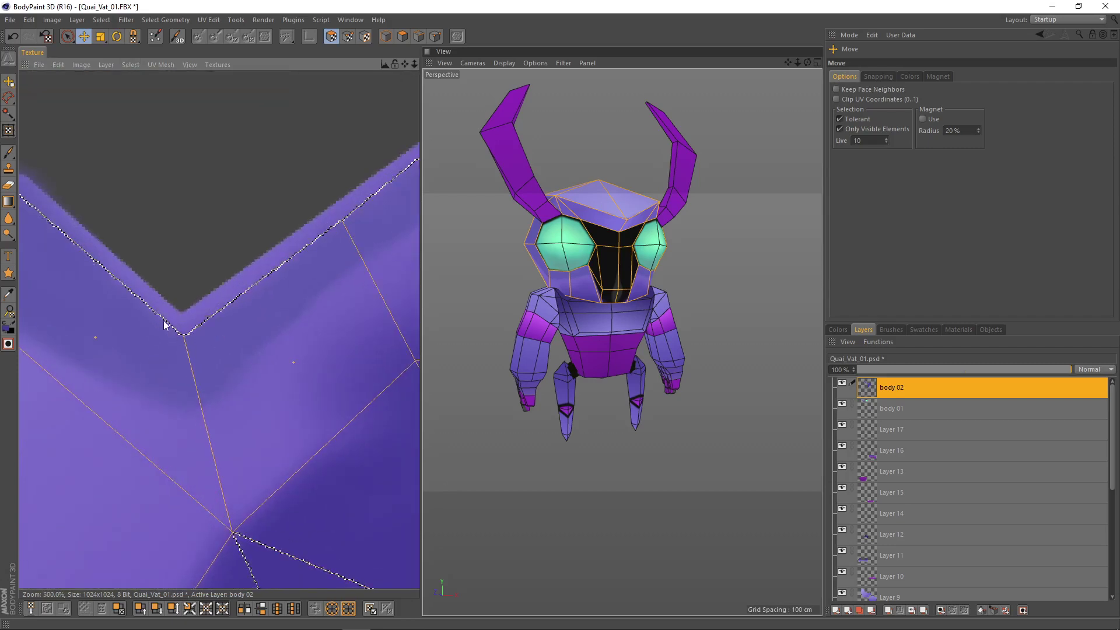
{"action": "left_click", "coordinate": [130, 64]}
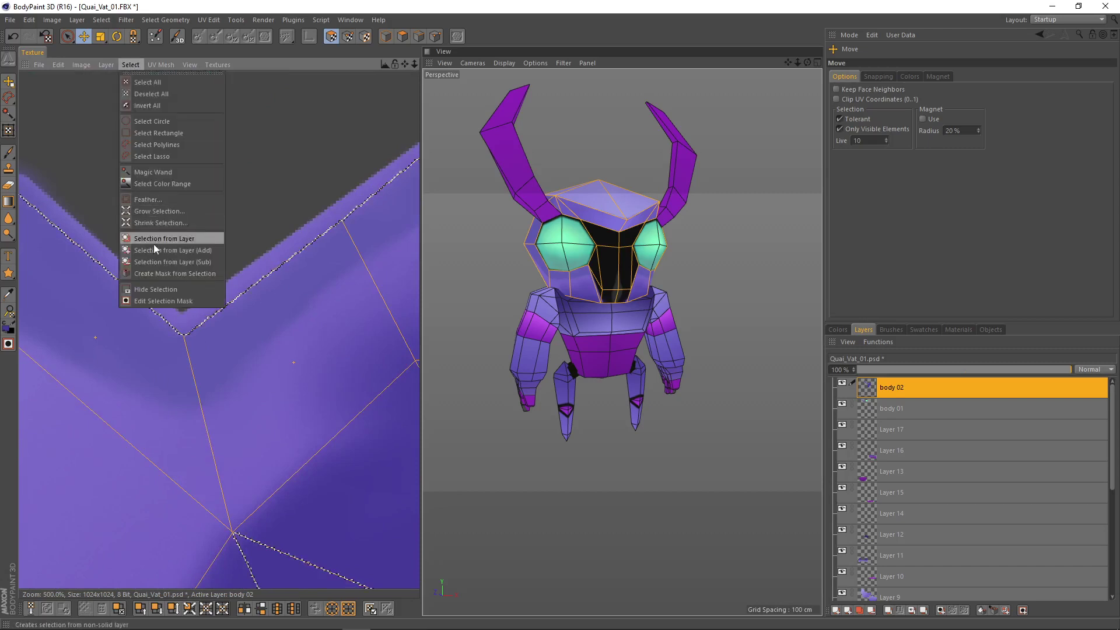
{"action": "left_click", "coordinate": [167, 21]}
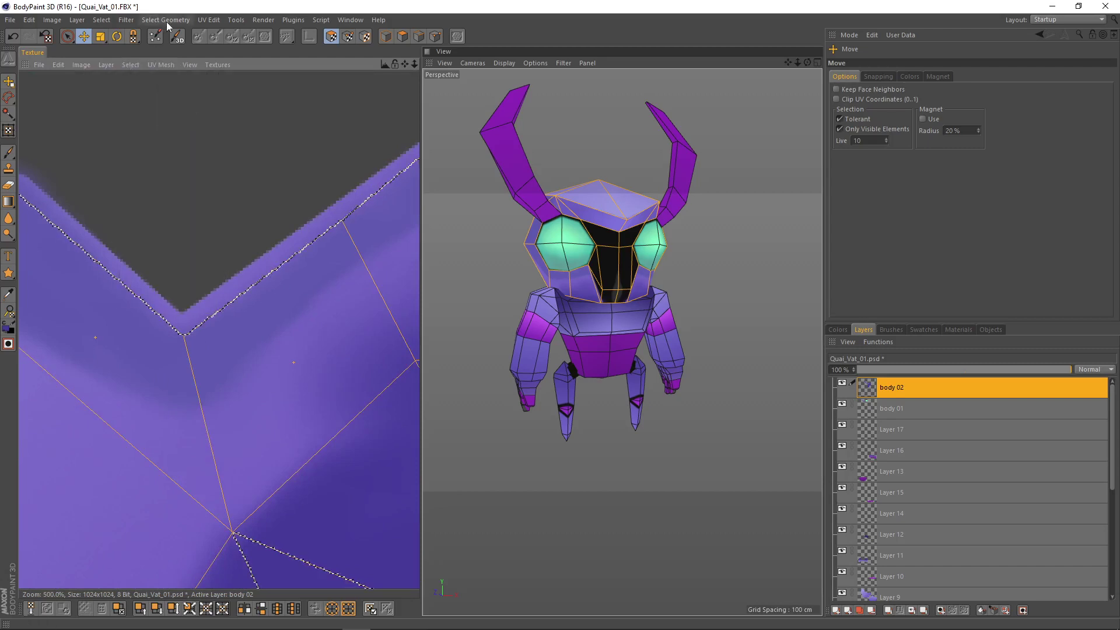
{"action": "left_click", "coordinate": [169, 20]}
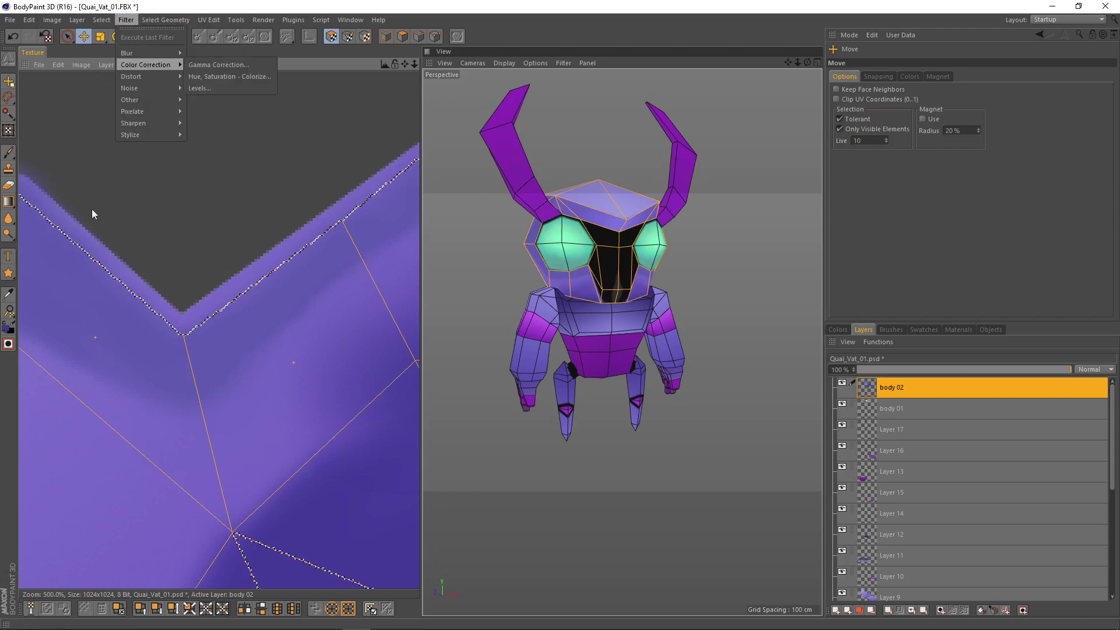
{"action": "left_click", "coordinate": [189, 201]}
{"action": "left_click", "coordinate": [130, 64]}
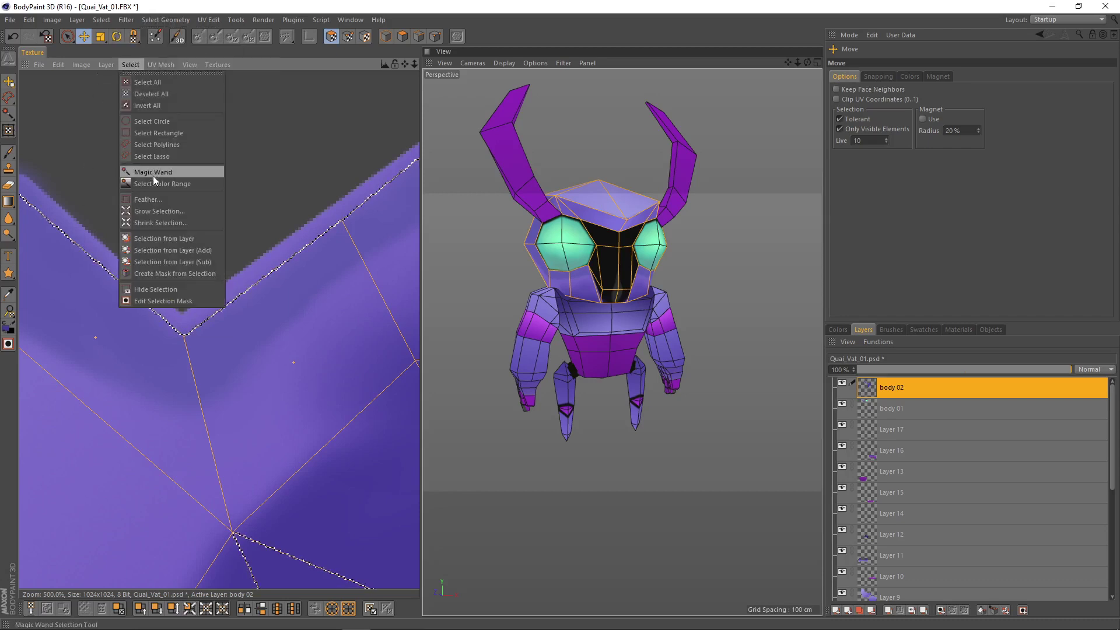
{"action": "left_click", "coordinate": [158, 212]}
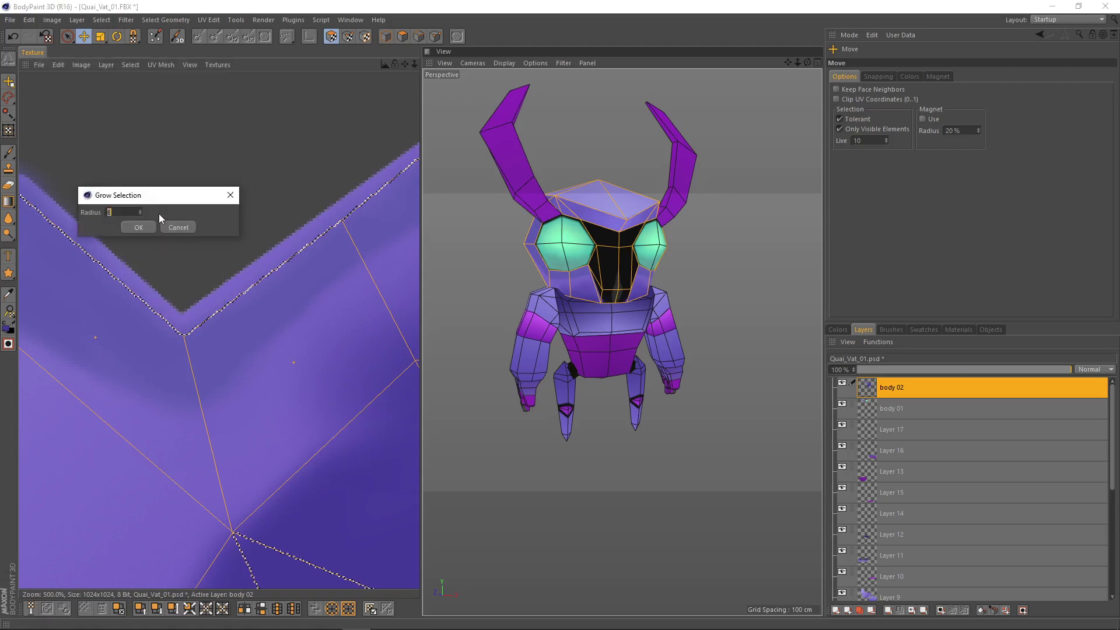
{"action": "left_click", "coordinate": [138, 227]}
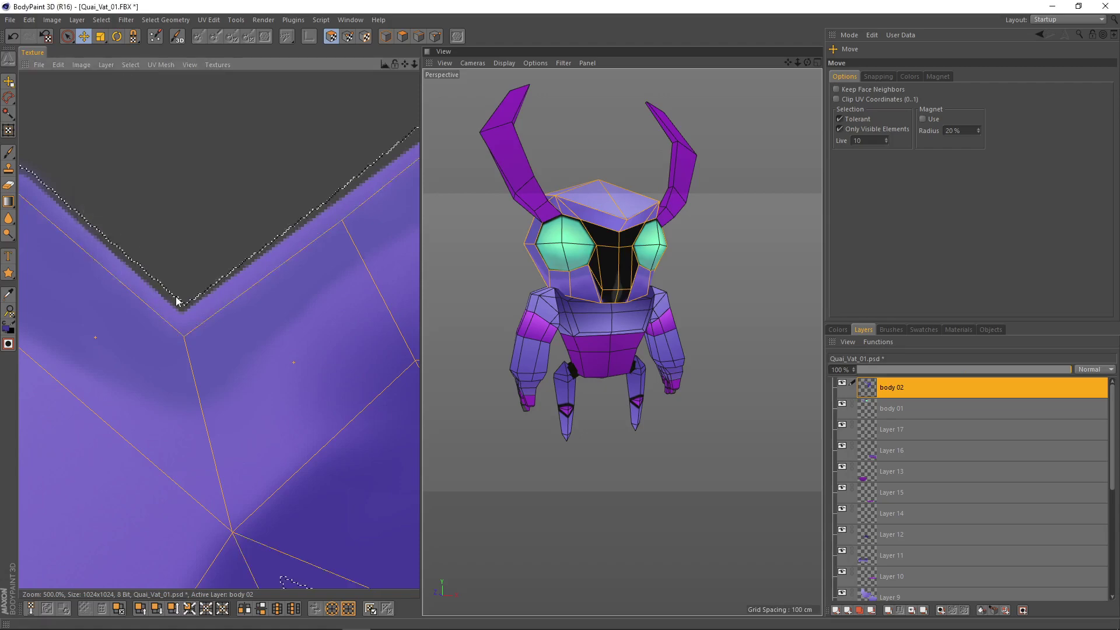
- Examine the grown selection outline around the head's UV island in the texture view
{"action": "scroll", "coordinate": [202, 312], "scroll_direction": "down", "scroll_amount": 5}
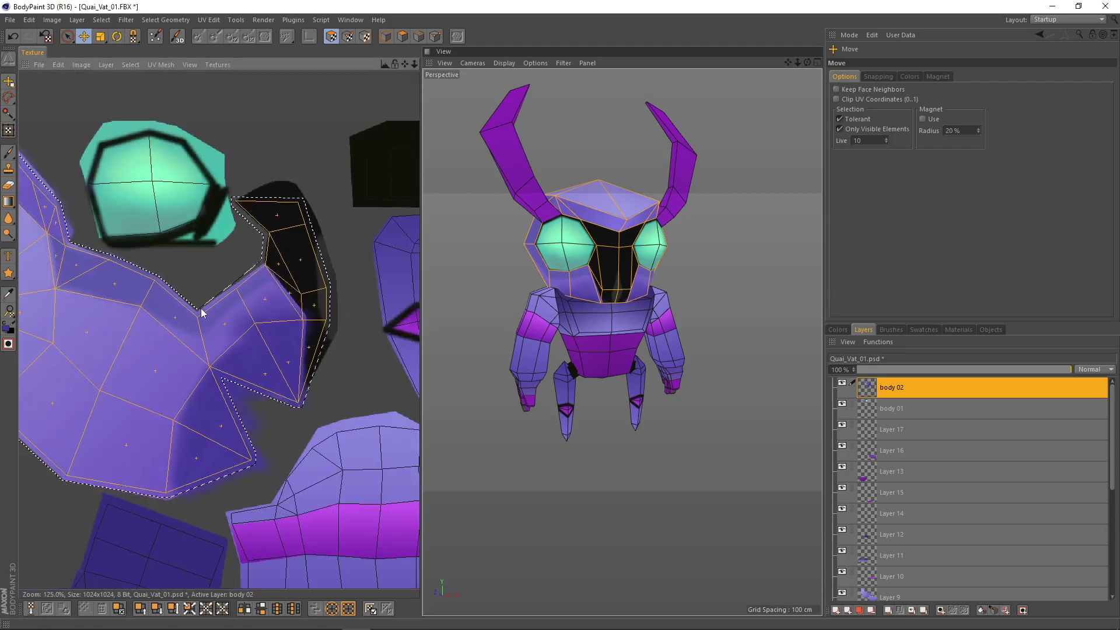
{"action": "scroll", "coordinate": [201, 312], "scroll_direction": "down", "scroll_amount": 1}
{"action": "scroll", "coordinate": [176, 306], "scroll_direction": "up", "scroll_amount": 1}
{"action": "middle_click_drag", "start_coordinate": [177, 307], "coordinate": [260, 256], "text": "alt"}
{"action": "scroll", "coordinate": [260, 256], "scroll_direction": "up", "scroll_amount": 1}
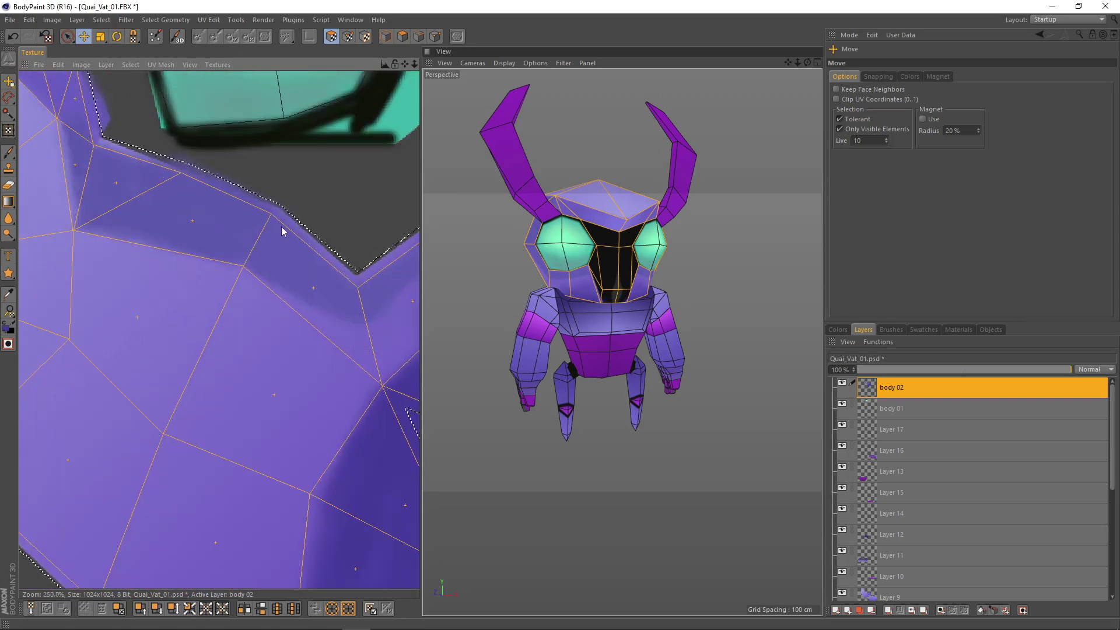
{"action": "scroll", "coordinate": [281, 229], "scroll_direction": "down", "scroll_amount": 3}
{"action": "middle_click_drag", "start_coordinate": [415, 212], "coordinate": [351, 251], "text": "alt"}
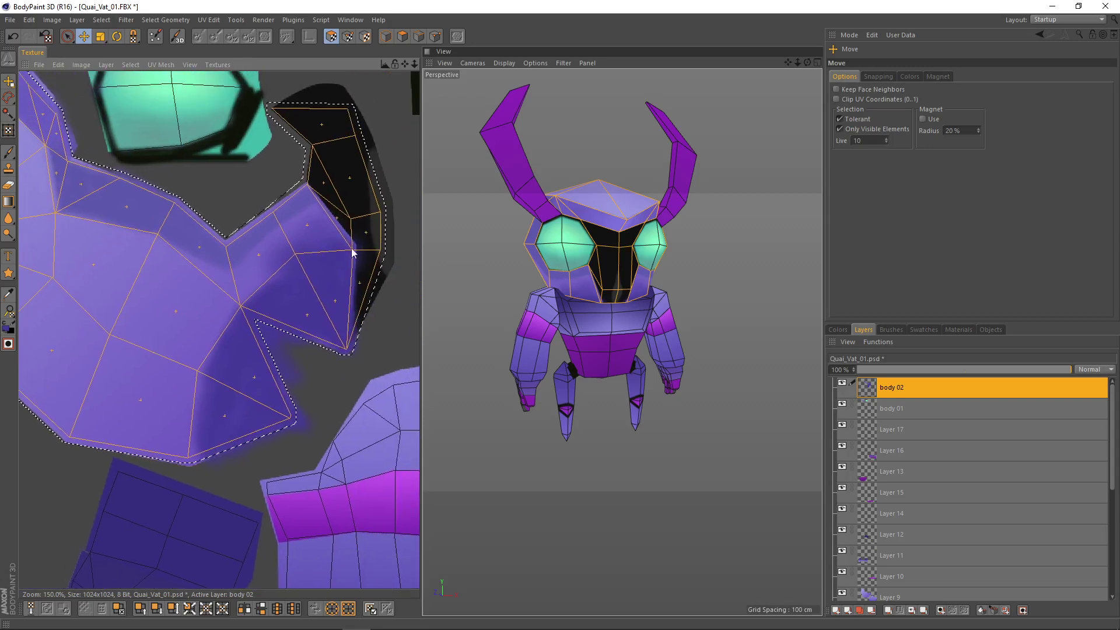
- Return to the Brush, set its size to 83 and blend the dark purple shading across the lower back of the head
{"action": "left_click_drag", "start_coordinate": [8, 151], "coordinate": [52, 157]}
{"action": "left_click", "coordinate": [8, 153]}
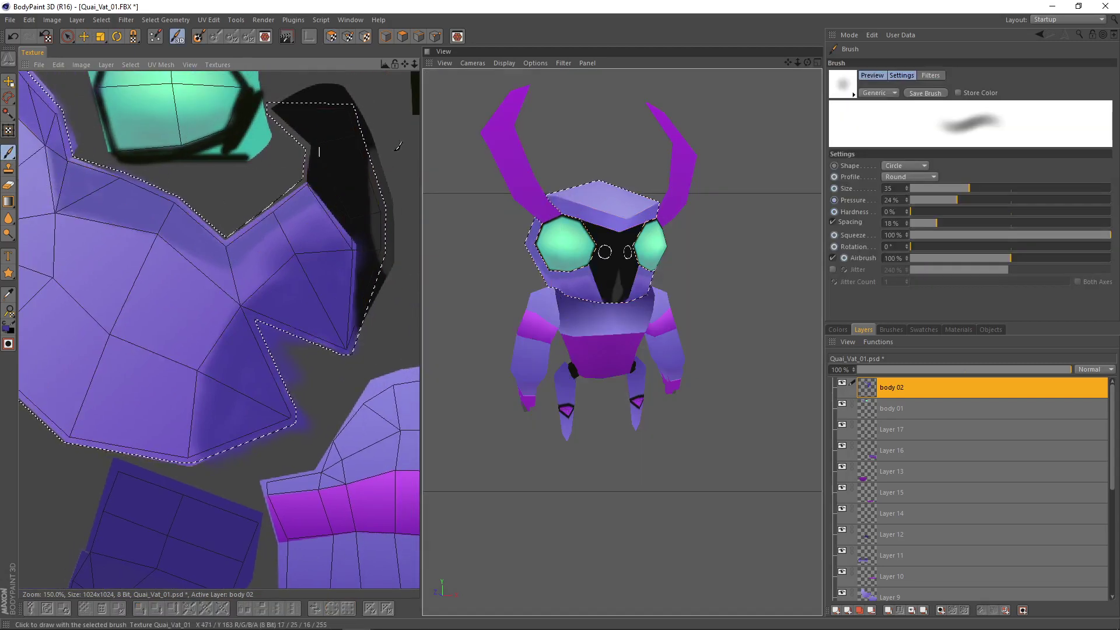
{"action": "left_click", "coordinate": [1000, 189]}
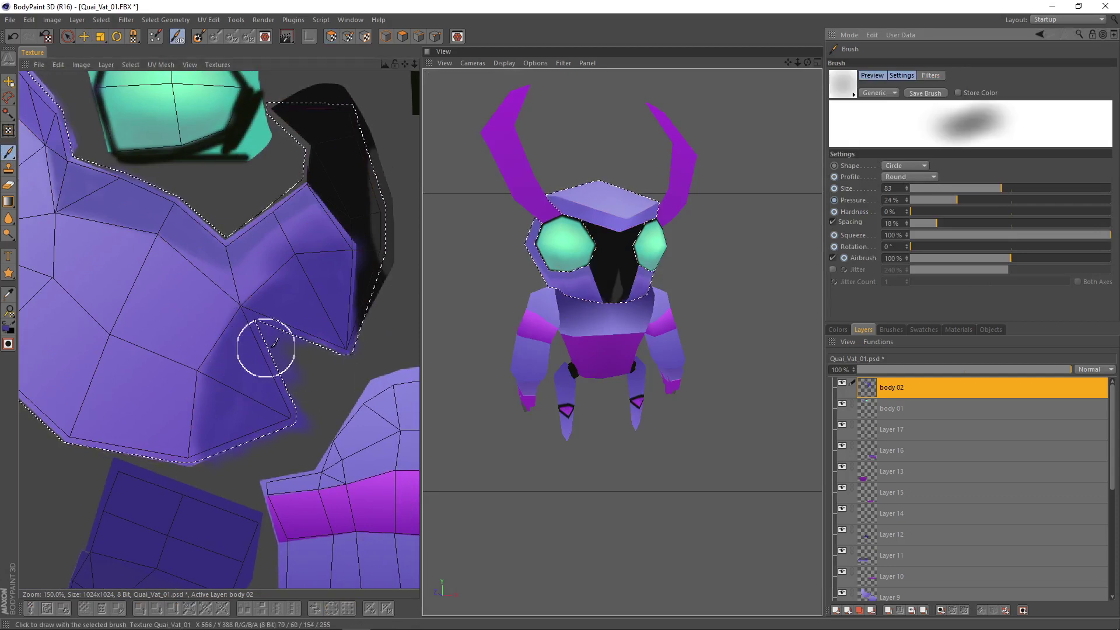
{"action": "mouse_move", "coordinate": [606, 385]}
{"action": "left_mouse_down", "text": "alt"}
{"action": "mouse_move", "coordinate": [779, 353]}
{"action": "mouse_move", "coordinate": [681, 349]}
{"action": "left_mouse_up", "text": "alt"}
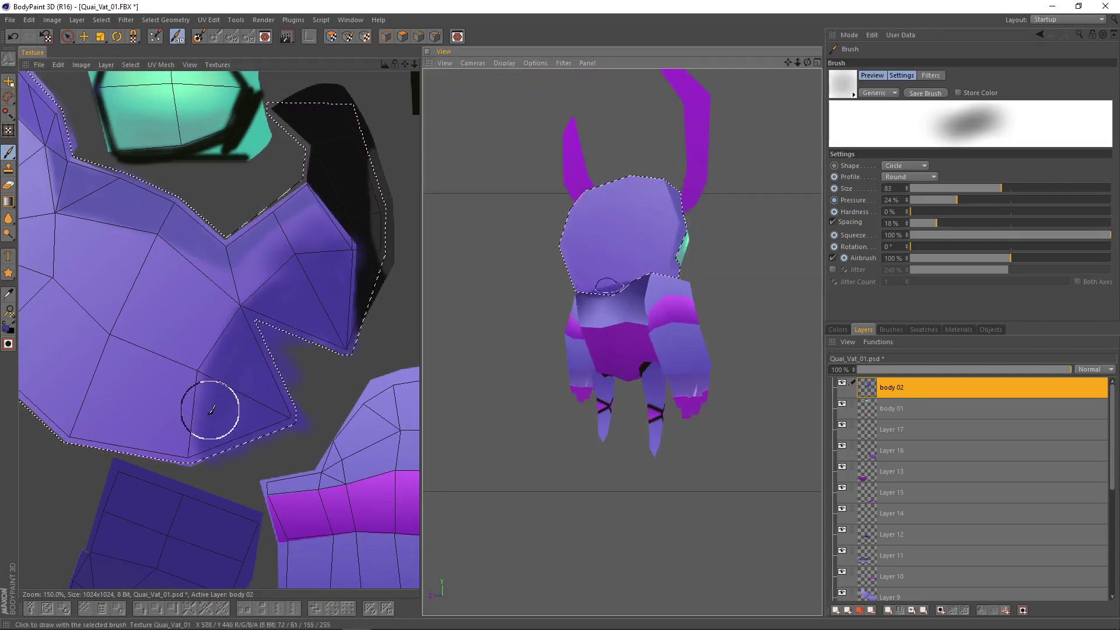
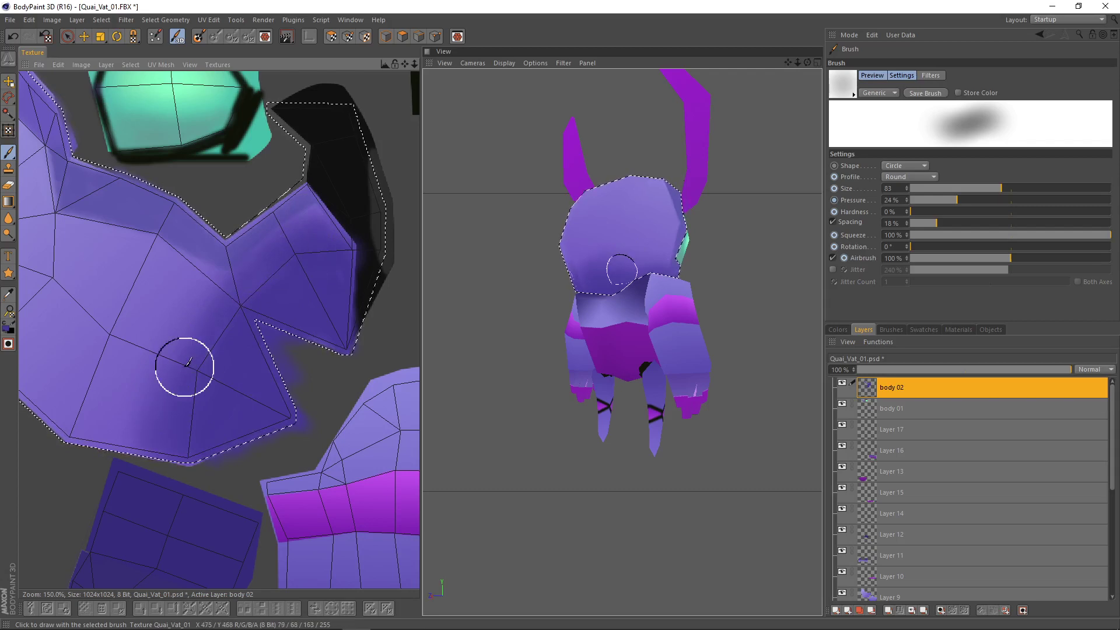
- Set the brush size to 140 and soften the dark purple shading across the lower back of the head
{"action": "scroll", "coordinate": [553, 366], "scroll_direction": "down", "scroll_amount": 4}
{"action": "left_click_drag", "start_coordinate": [588, 410], "coordinate": [576, 407], "text": "alt"}
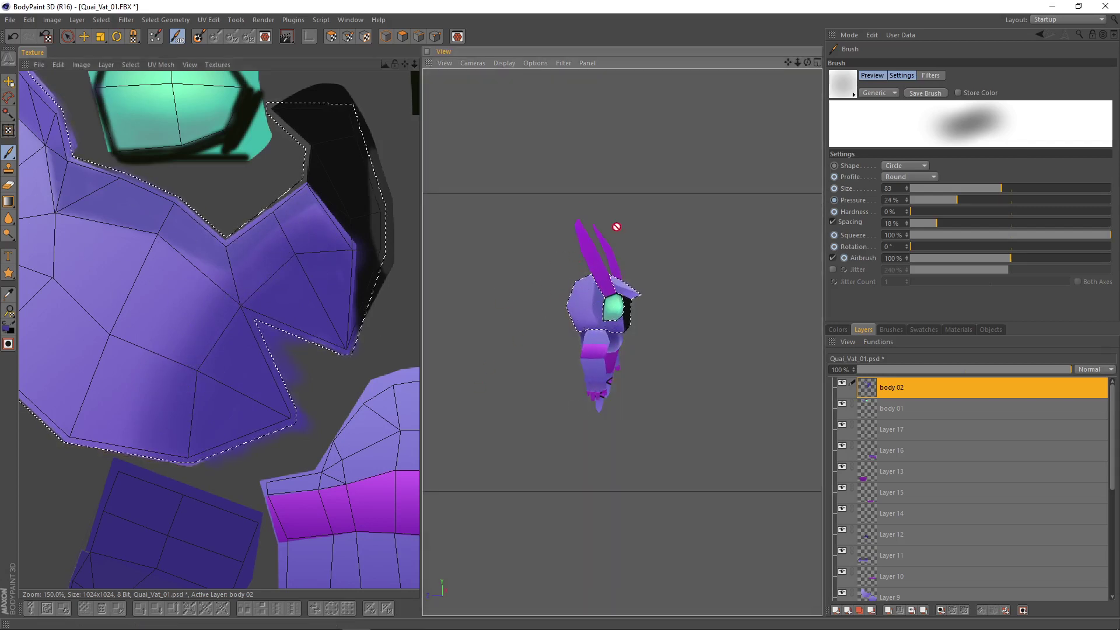
{"action": "left_click", "coordinate": [1029, 189]}
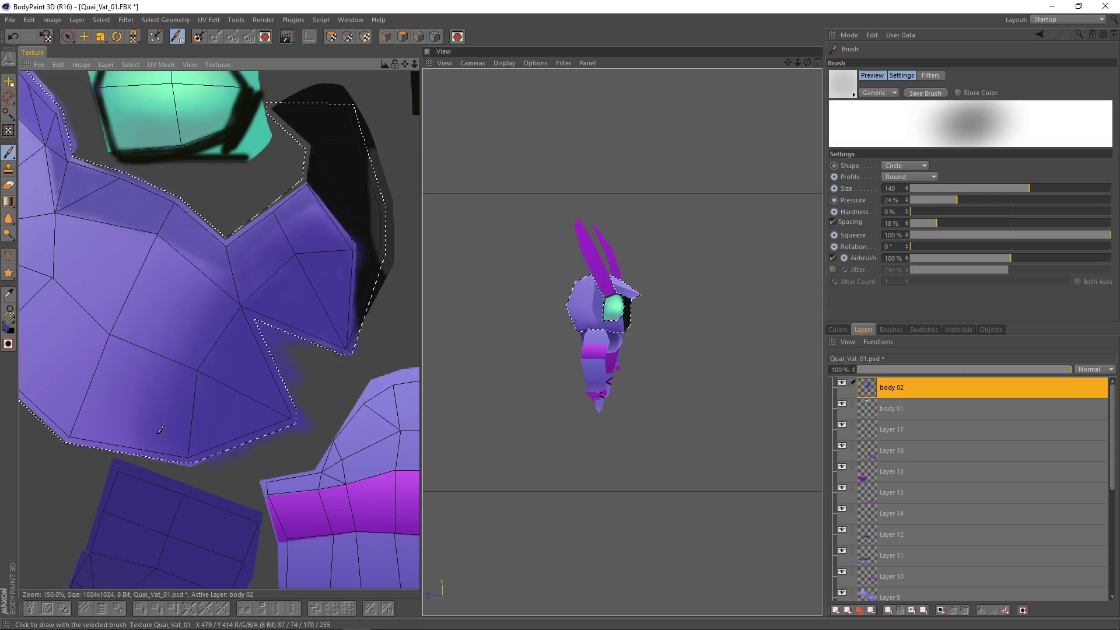
{"action": "mouse_move", "coordinate": [558, 251]}
{"action": "left_mouse_down", "text": "alt"}
{"action": "mouse_move", "coordinate": [605, 247]}
{"action": "mouse_move", "coordinate": [585, 248]}
{"action": "left_mouse_up", "text": "alt"}
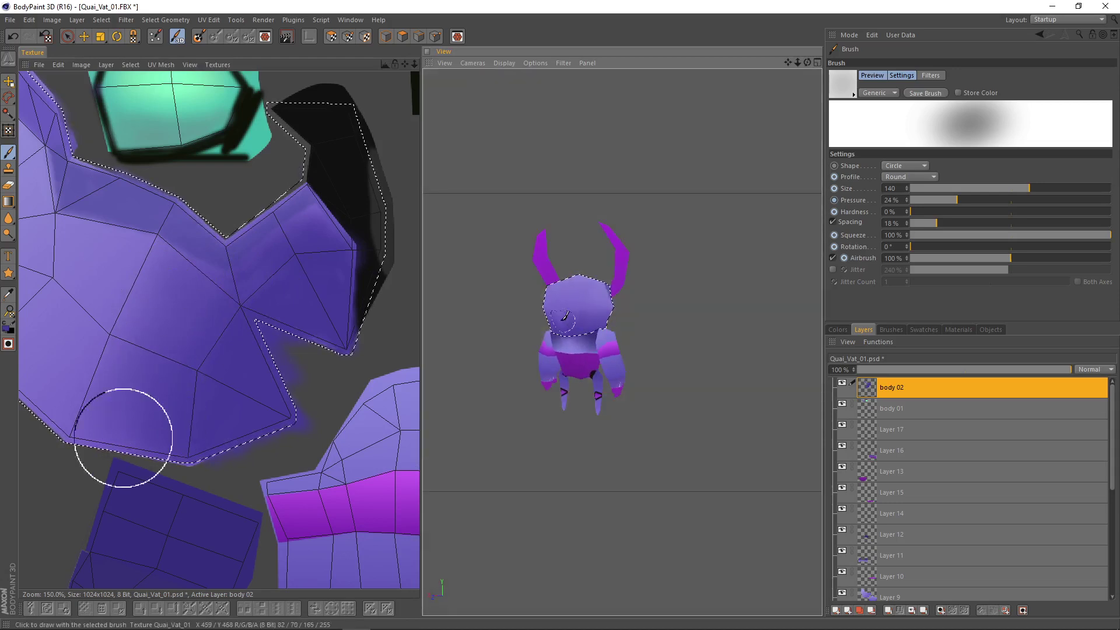
{"action": "left_click_drag", "start_coordinate": [561, 328], "coordinate": [565, 319], "text": "alt"}
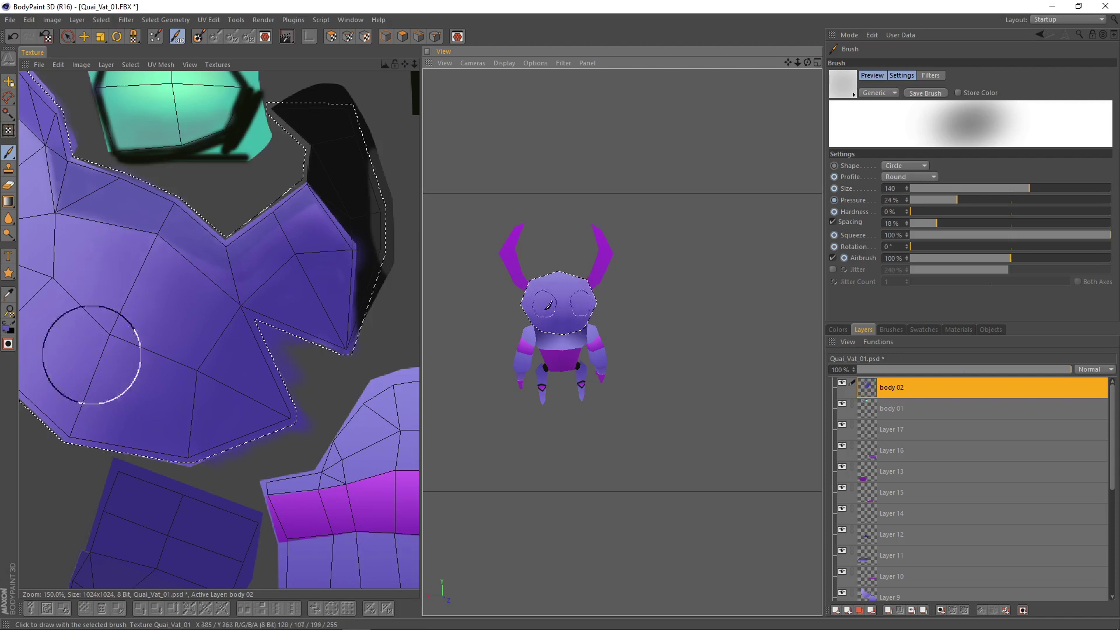
{"action": "left_click_drag", "start_coordinate": [577, 301], "coordinate": [614, 294], "text": "alt"}
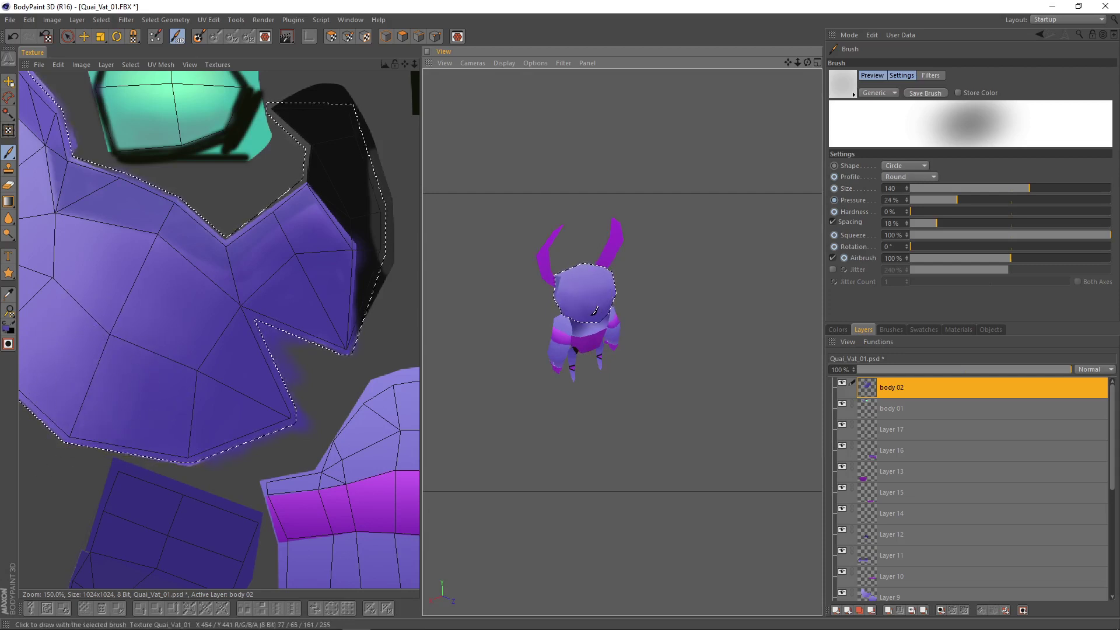
- Blend the dark purple shading around the head's side and onto the adjoining edge of the black face area
{"action": "left_click_drag", "start_coordinate": [584, 292], "coordinate": [520, 280], "text": "alt"}
{"action": "left_click_drag", "start_coordinate": [655, 303], "coordinate": [604, 304], "text": "alt"}
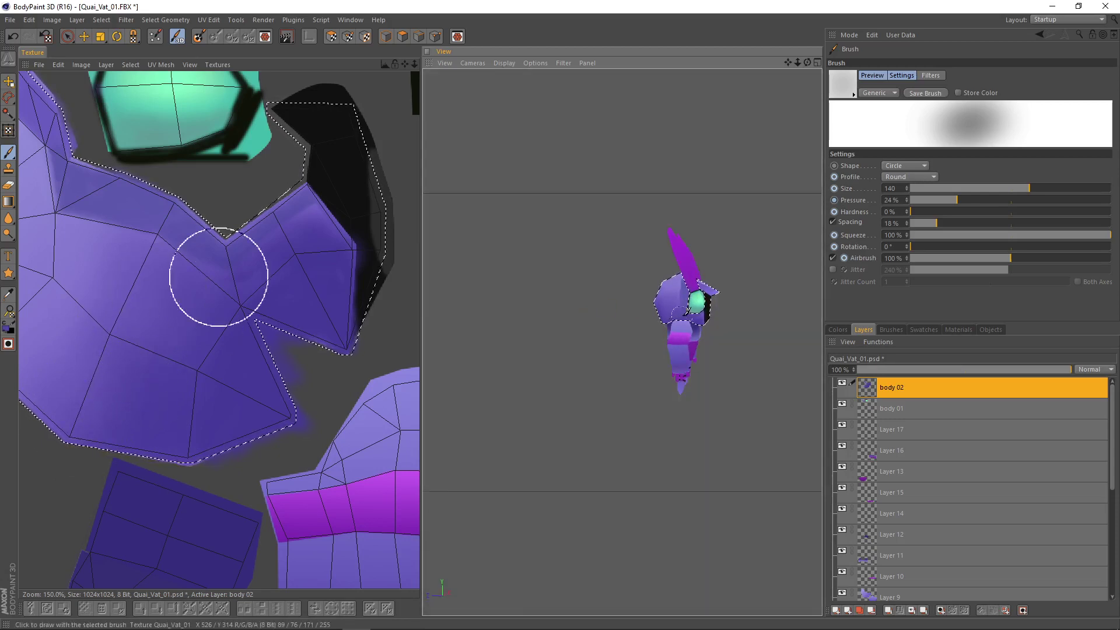
{"action": "left_click_drag", "start_coordinate": [707, 322], "coordinate": [634, 317], "text": "alt"}
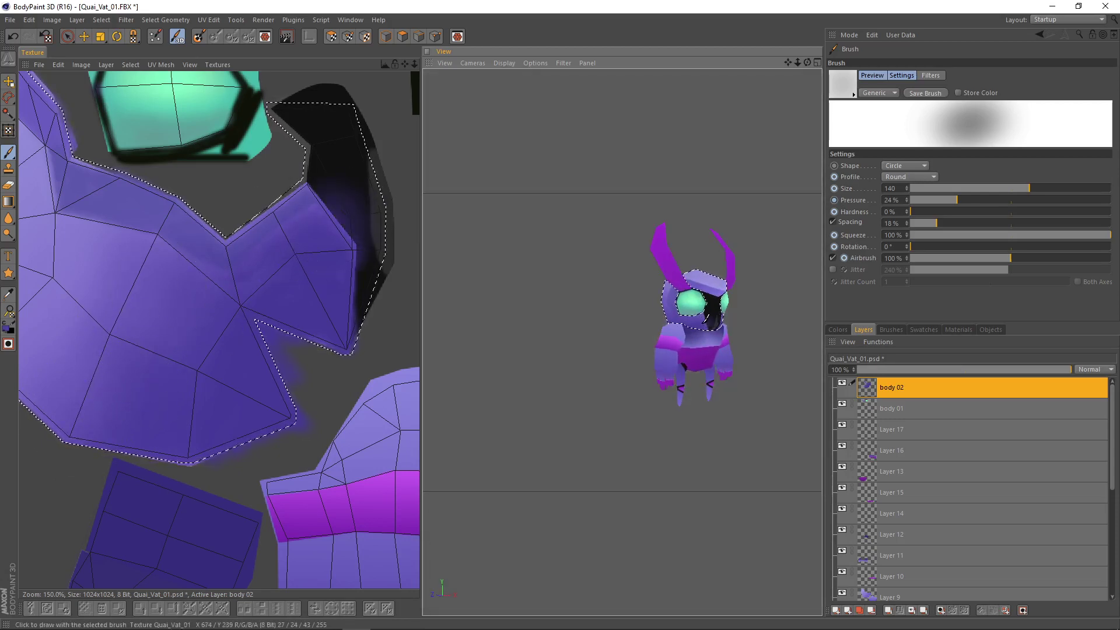
- Deselect the head's mask selection
{"action": "left_click_drag", "start_coordinate": [641, 402], "coordinate": [678, 367], "text": "alt"}
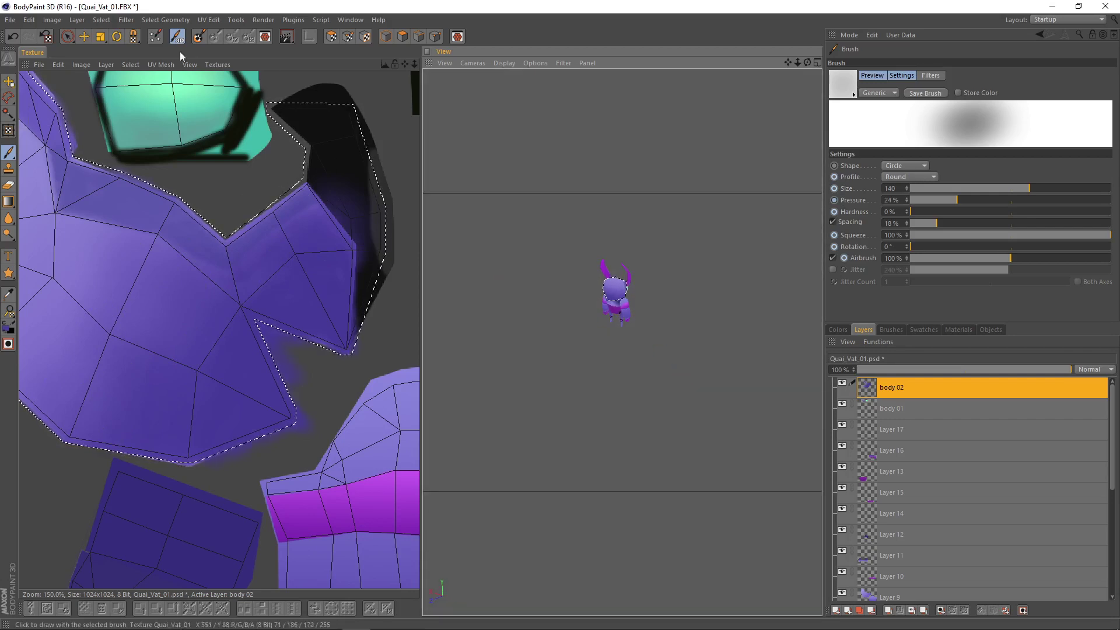
{"action": "left_click", "coordinate": [130, 65]}
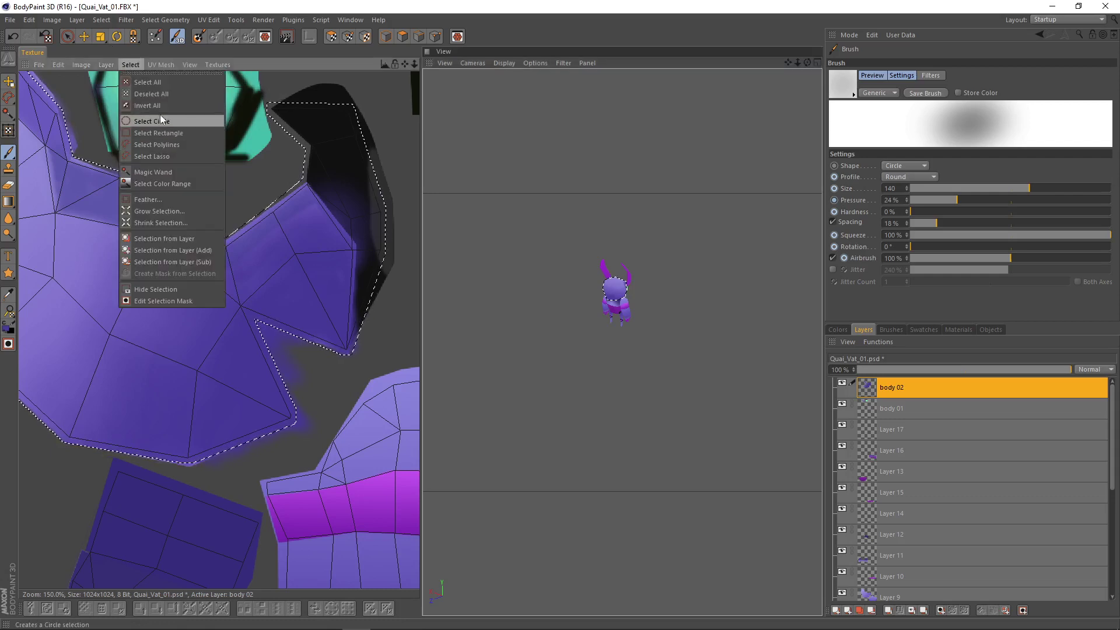
{"action": "left_click", "coordinate": [151, 93]}
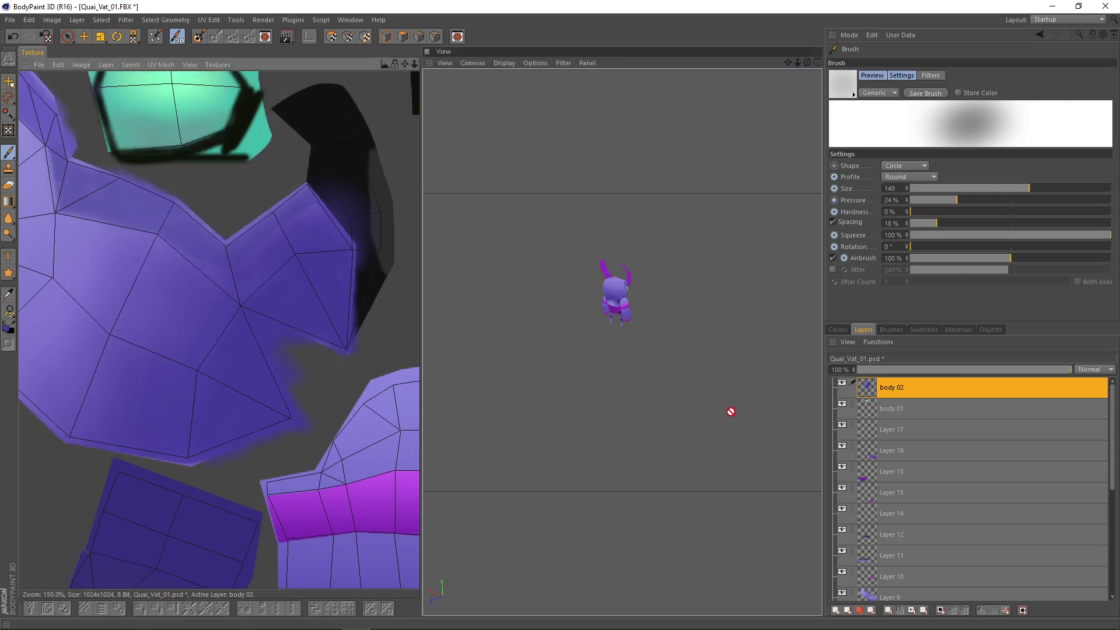
- Compare the head with and without its new shading by toggling the body 02 layer's visibility from several angles
{"action": "left_click", "coordinate": [842, 383]}
{"action": "left_click", "coordinate": [842, 383]}
{"action": "left_click", "coordinate": [842, 383]}
{"action": "left_click", "coordinate": [842, 383]}
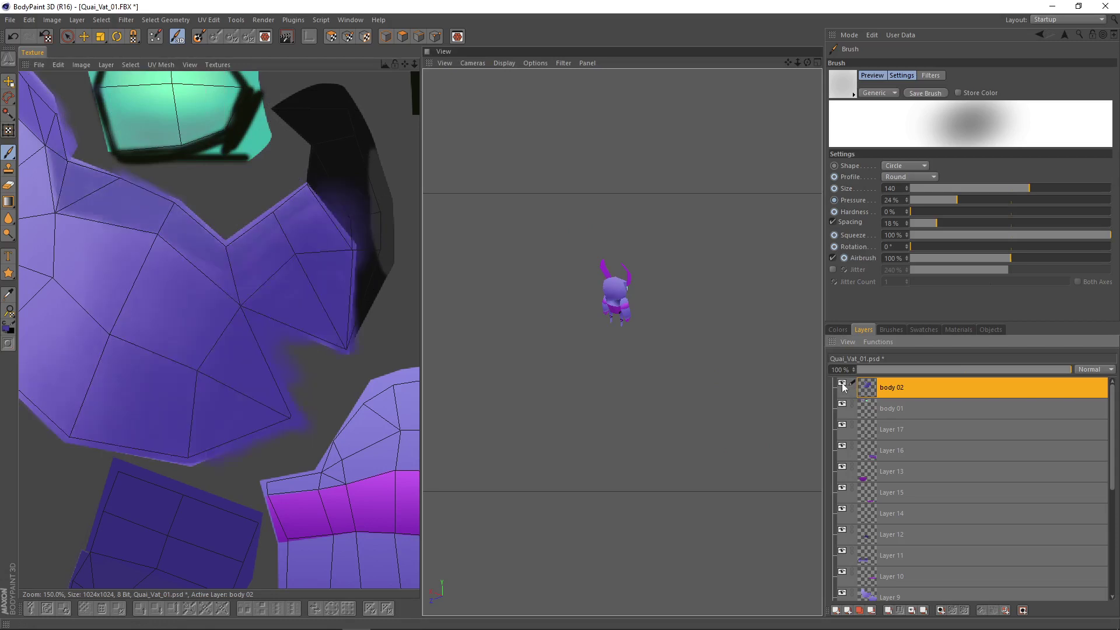
{"action": "left_click_drag", "start_coordinate": [577, 348], "coordinate": [618, 354], "text": "alt"}
{"action": "left_click_drag", "start_coordinate": [623, 341], "coordinate": [521, 370], "text": "alt"}
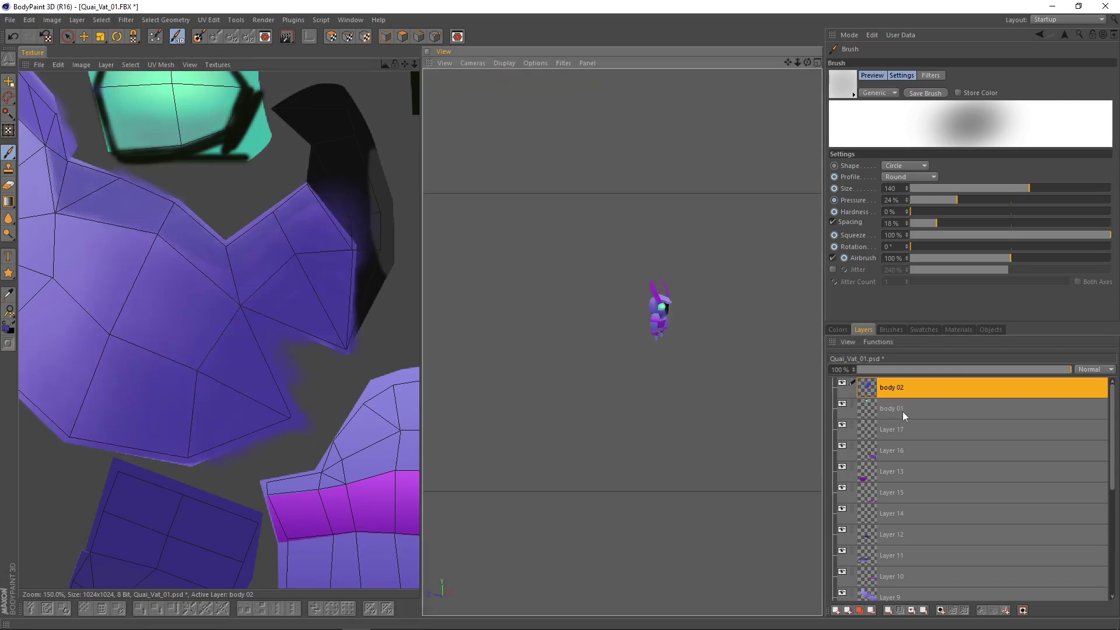
{"action": "left_click", "coordinate": [843, 383]}
{"action": "left_click", "coordinate": [843, 384]}
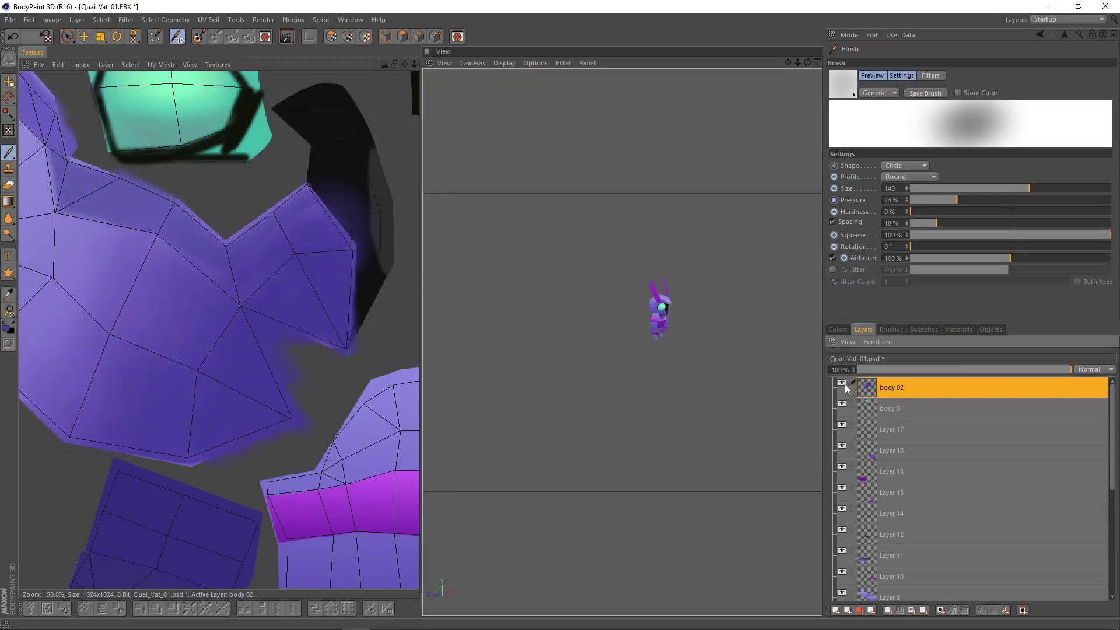
{"action": "left_click", "coordinate": [843, 383]}
{"action": "left_click", "coordinate": [844, 383]}
{"action": "left_click_drag", "start_coordinate": [747, 390], "coordinate": [440, 391], "text": "alt"}
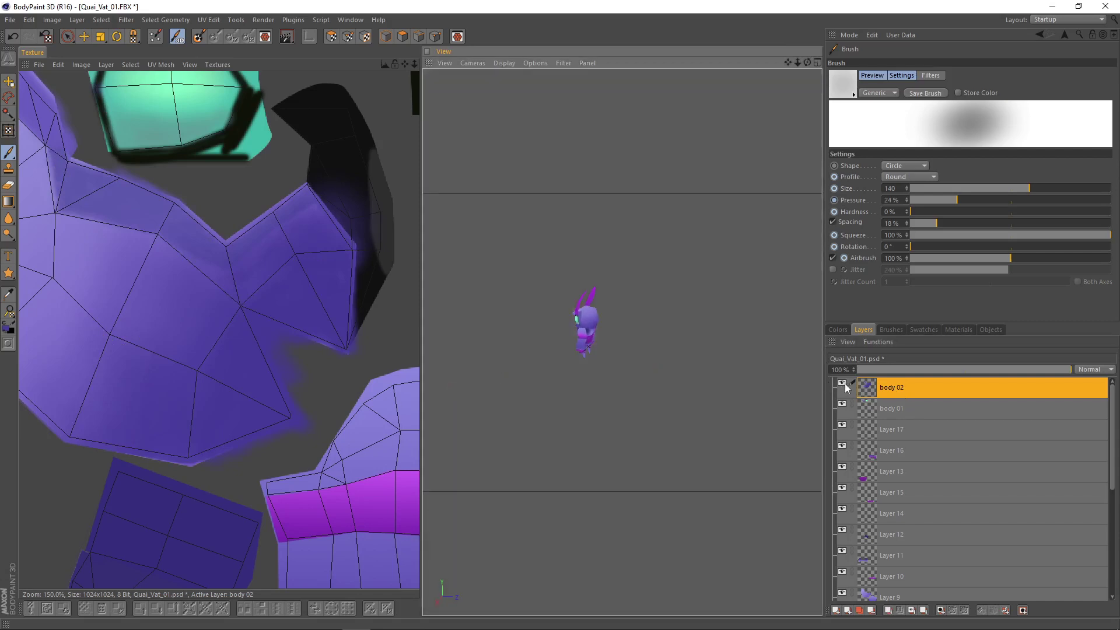
{"action": "left_click", "coordinate": [846, 385]}
{"action": "left_click", "coordinate": [846, 384]}
{"action": "left_click", "coordinate": [845, 385]}
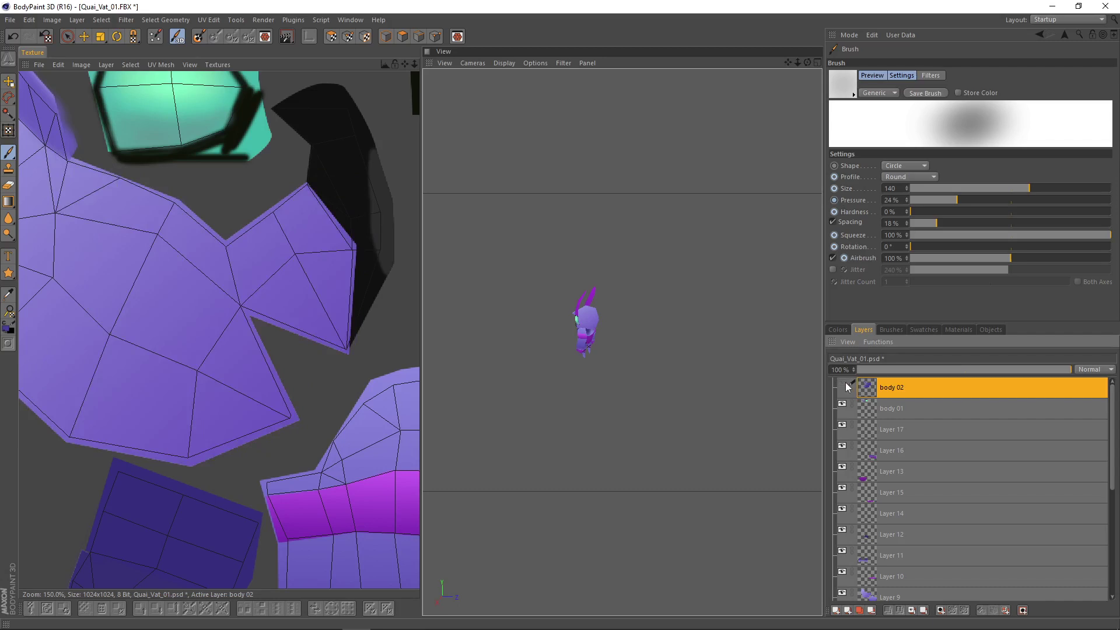
{"action": "scroll", "coordinate": [319, 346], "scroll_direction": "down", "scroll_amount": 2}
{"action": "scroll", "coordinate": [289, 340], "scroll_direction": "up", "scroll_amount": 1}
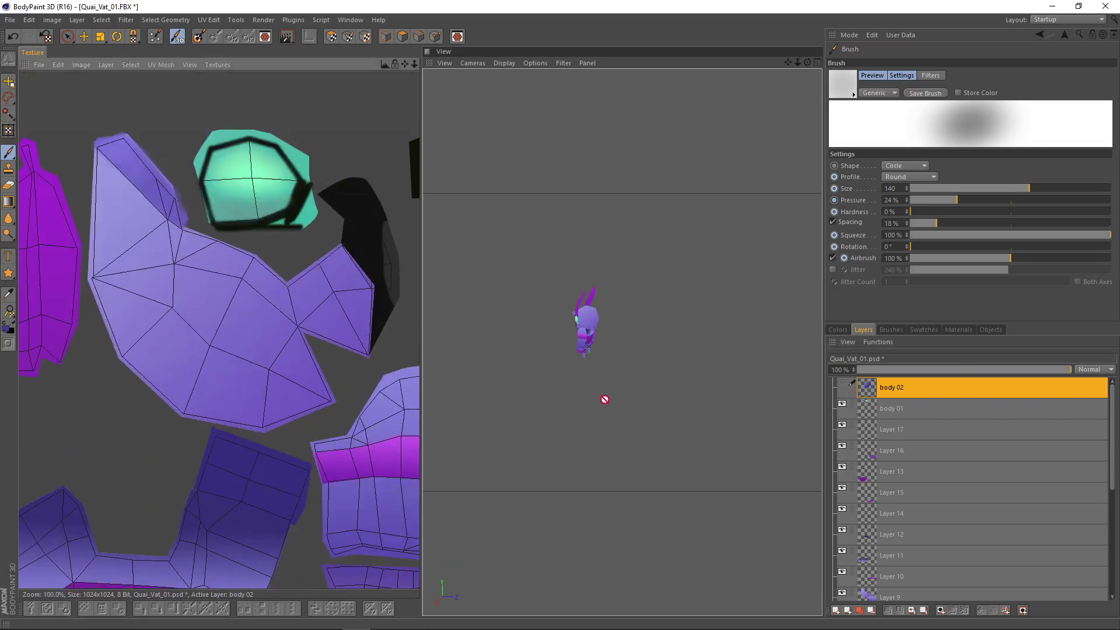
{"action": "left_click", "coordinate": [845, 385]}
- Examine the shaded monster from the side, back and front, ending with a close view of its face
{"action": "mouse_move", "coordinate": [612, 375]}
{"action": "left_mouse_down", "text": "alt"}
{"action": "mouse_move", "coordinate": [755, 370]}
{"action": "mouse_move", "coordinate": [772, 356]}
{"action": "mouse_move", "coordinate": [816, 369]}
{"action": "left_mouse_up", "text": "alt"}
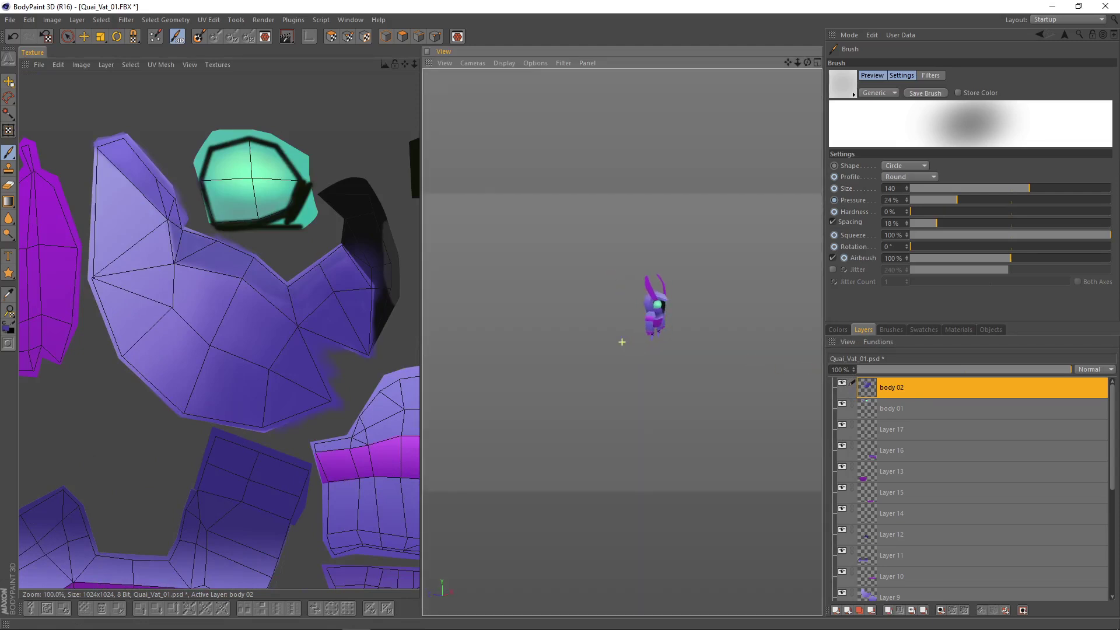
{"action": "right_click_drag", "start_coordinate": [630, 302], "coordinate": [710, 309], "text": "alt"}
{"action": "left_click_drag", "start_coordinate": [711, 309], "coordinate": [815, 335], "text": "alt"}
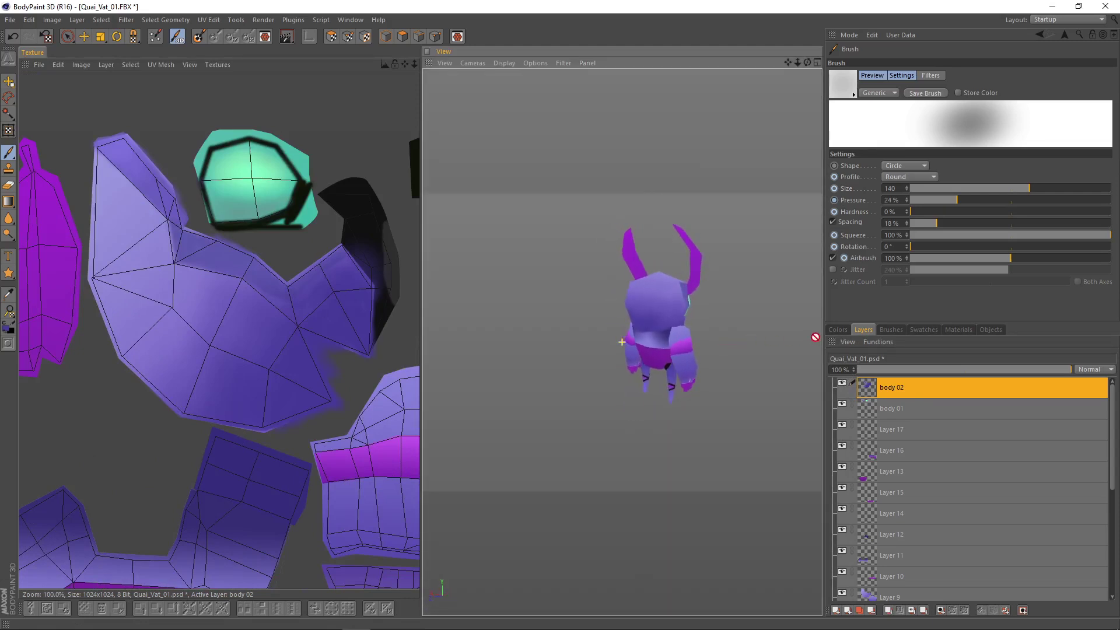
{"action": "left_click_drag", "start_coordinate": [745, 313], "coordinate": [812, 292], "text": "alt"}
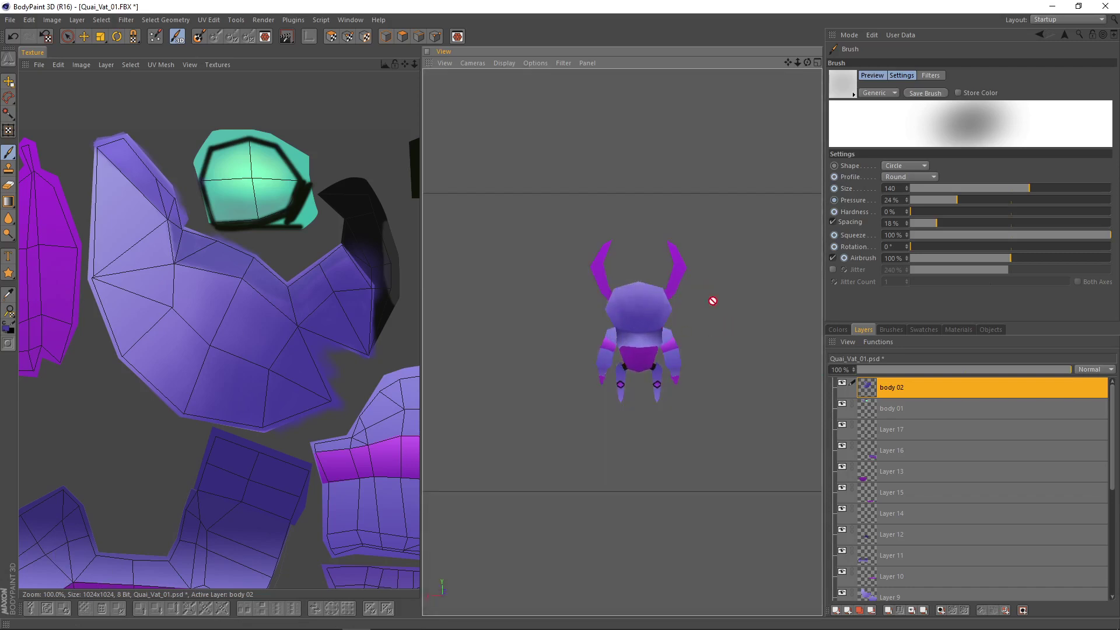
{"action": "mouse_move", "coordinate": [712, 303]}
{"action": "left_mouse_down", "text": "alt"}
{"action": "mouse_move", "coordinate": [659, 271]}
{"action": "mouse_move", "coordinate": [718, 335]}
{"action": "mouse_move", "coordinate": [463, 295]}
{"action": "mouse_move", "coordinate": [584, 320]}
{"action": "mouse_move", "coordinate": [508, 320]}
{"action": "mouse_move", "coordinate": [484, 318]}
{"action": "mouse_move", "coordinate": [642, 309]}
{"action": "mouse_move", "coordinate": [602, 377]}
{"action": "left_mouse_up", "text": "alt"}
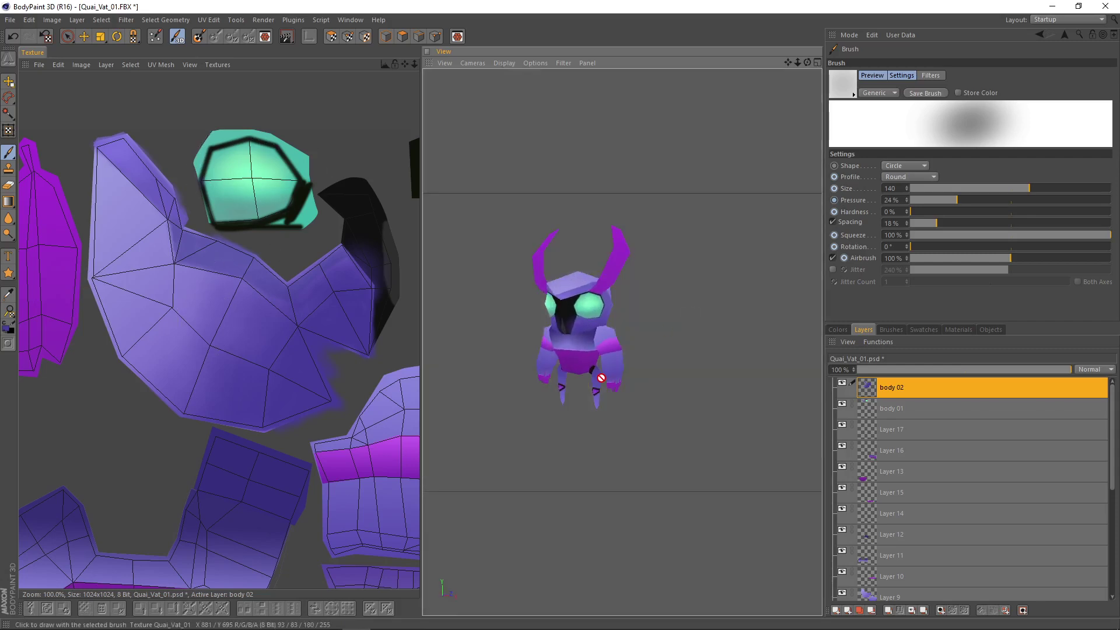
{"action": "right_click_drag", "start_coordinate": [601, 378], "coordinate": [655, 235], "text": "alt"}
{"action": "middle_click_drag", "start_coordinate": [655, 235], "coordinate": [659, 310], "text": "alt"}
{"action": "right_click_drag", "start_coordinate": [660, 309], "coordinate": [720, 318], "text": "alt"}
{"action": "left_click_drag", "start_coordinate": [573, 352], "coordinate": [598, 349], "text": "alt"}
{"action": "middle_click_drag", "start_coordinate": [598, 349], "coordinate": [684, 321], "text": "alt"}
{"action": "left_click_drag", "start_coordinate": [683, 321], "coordinate": [691, 337], "text": "alt"}
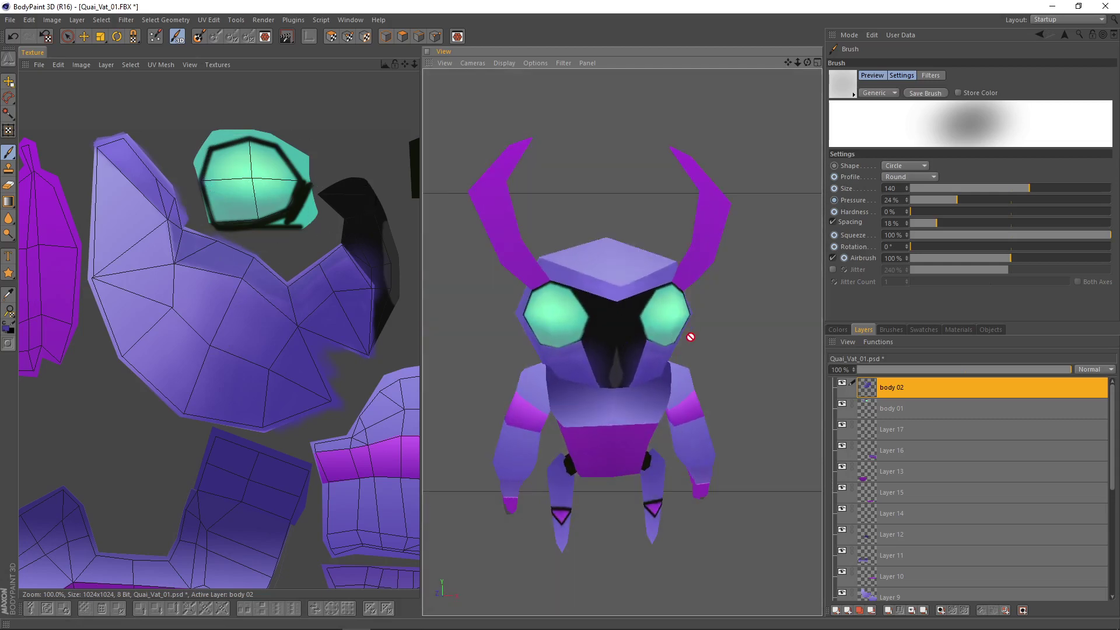
- Set the brush size to 2 for fine work on the front edge of the forehead
{"action": "left_click_drag", "start_coordinate": [938, 192], "coordinate": [919, 191]}
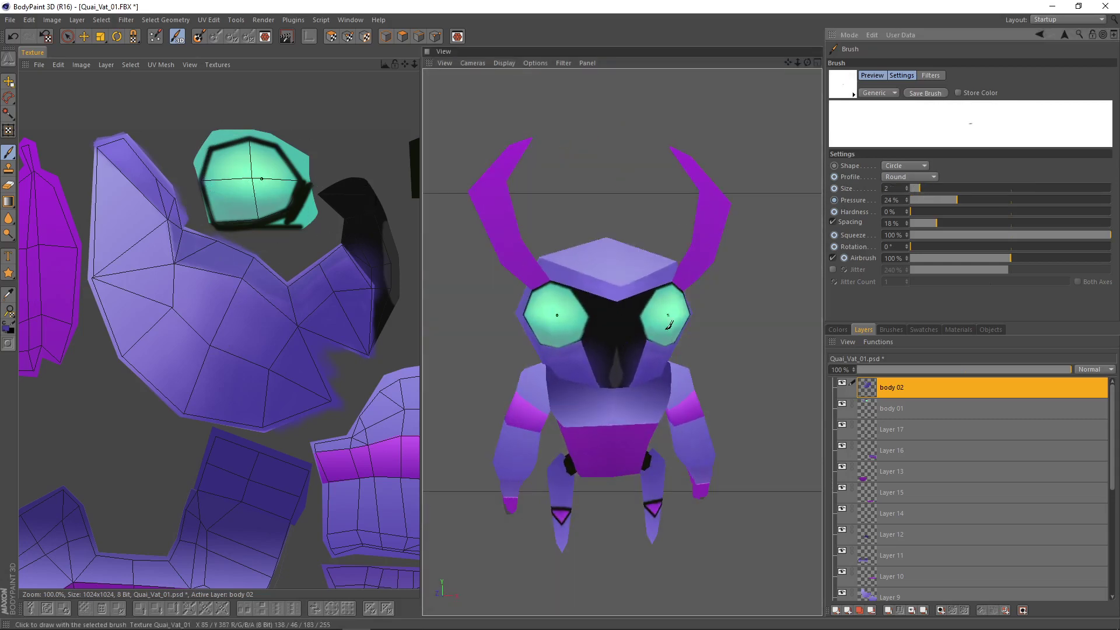
{"action": "scroll", "coordinate": [625, 170], "scroll_direction": "up", "scroll_amount": 6}
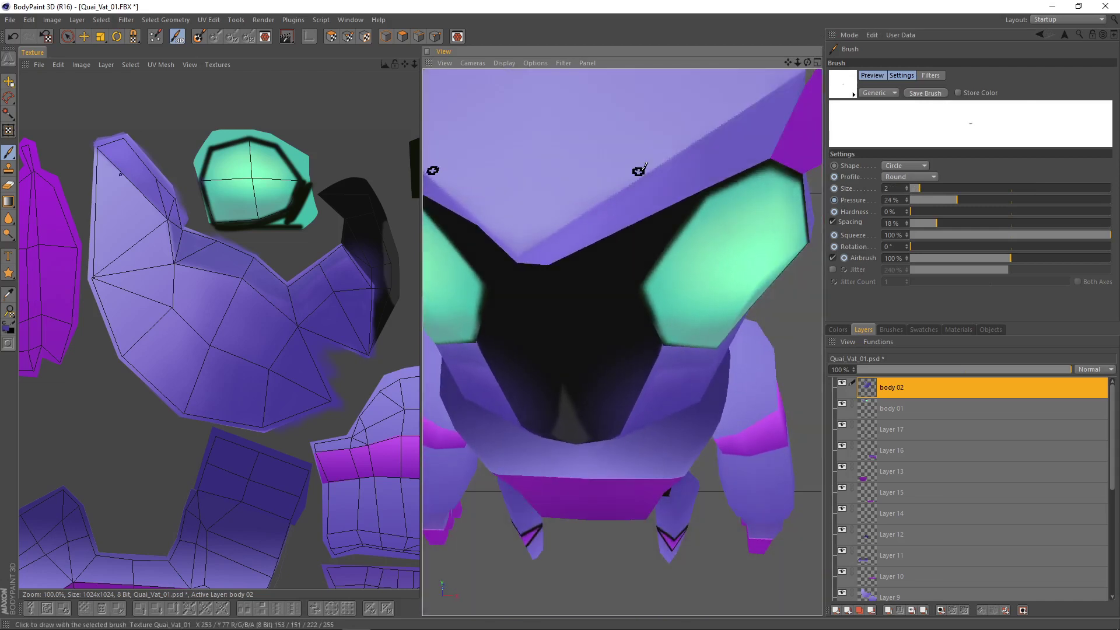
{"action": "left_click_drag", "start_coordinate": [755, 345], "coordinate": [756, 304], "text": "alt"}
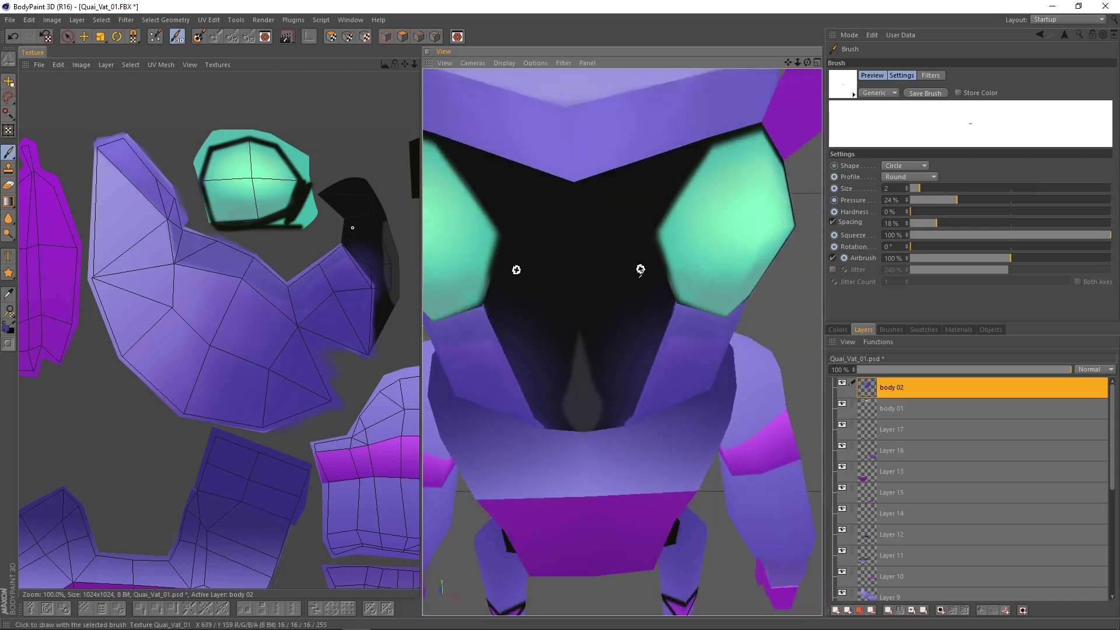
{"action": "left_click_drag", "start_coordinate": [640, 269], "coordinate": [636, 379], "text": "alt"}
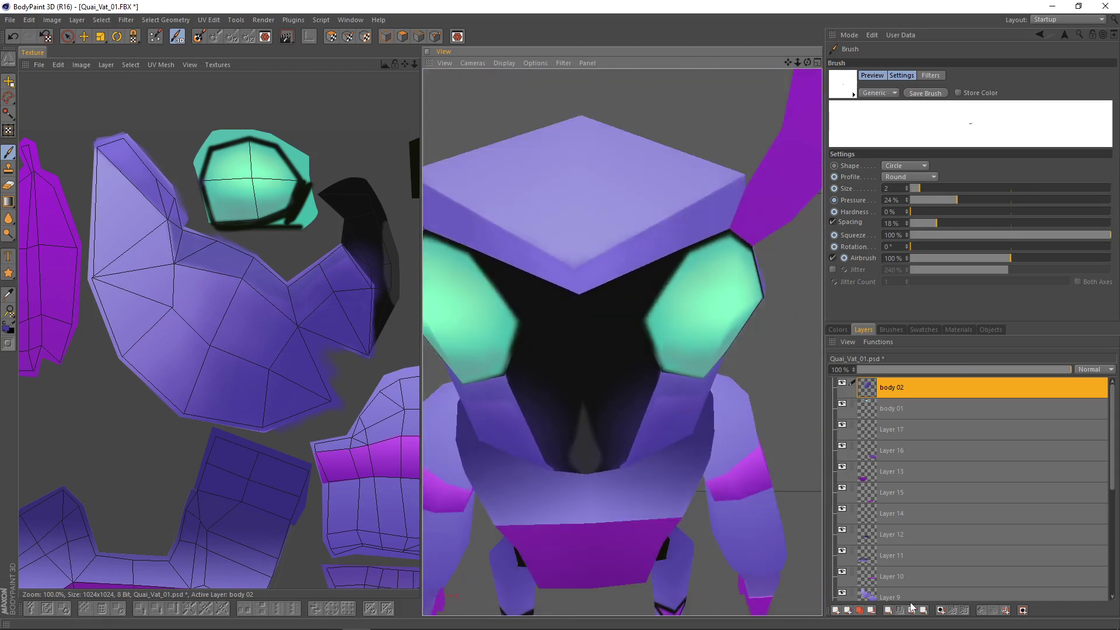
- Add a new layer above body 02 and name it "highlight"
{"action": "left_click", "coordinate": [838, 609]}
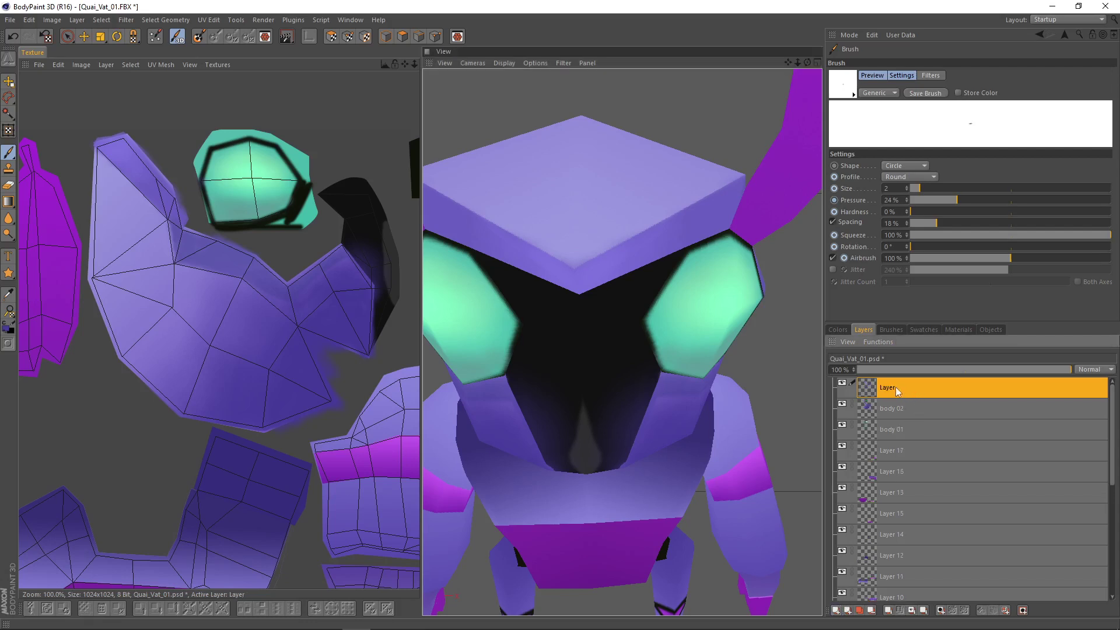
{"action": "double_click", "coordinate": [889, 387]}
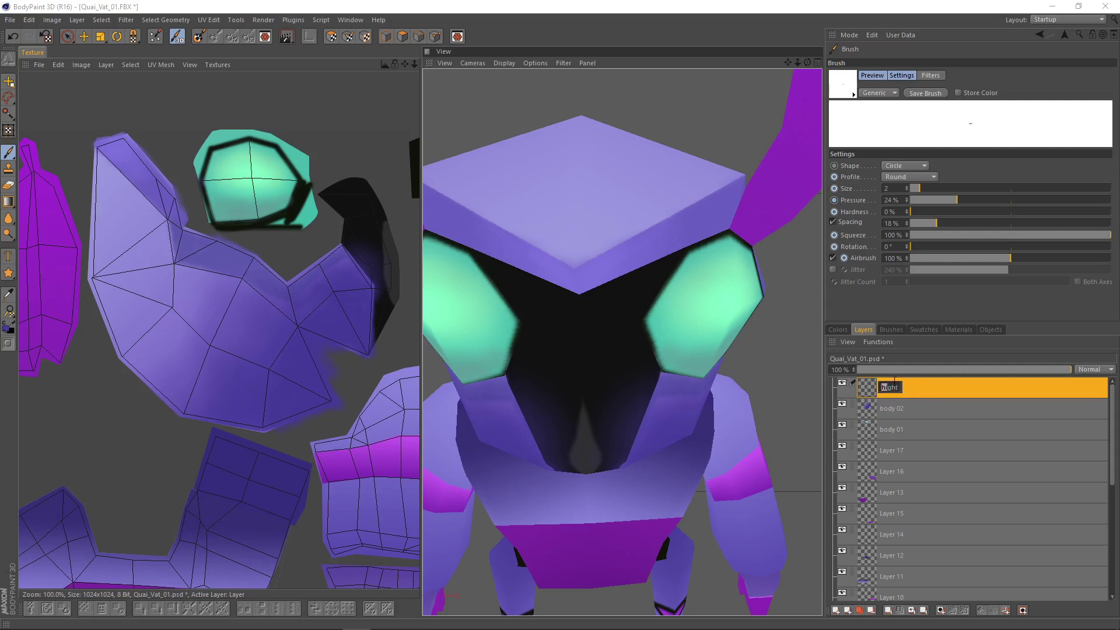
{"action": "key", "text": "BackSpace"}
{"action": "type", "text": "light"}
{"action": "key", "text": "Return"}
- Choose a light lavender colour (RGB 200, 199, 255) and paint a thin highlight along the forehead's front edge on the highlight layer
{"action": "scroll", "coordinate": [633, 226], "scroll_direction": "up", "scroll_amount": 2}
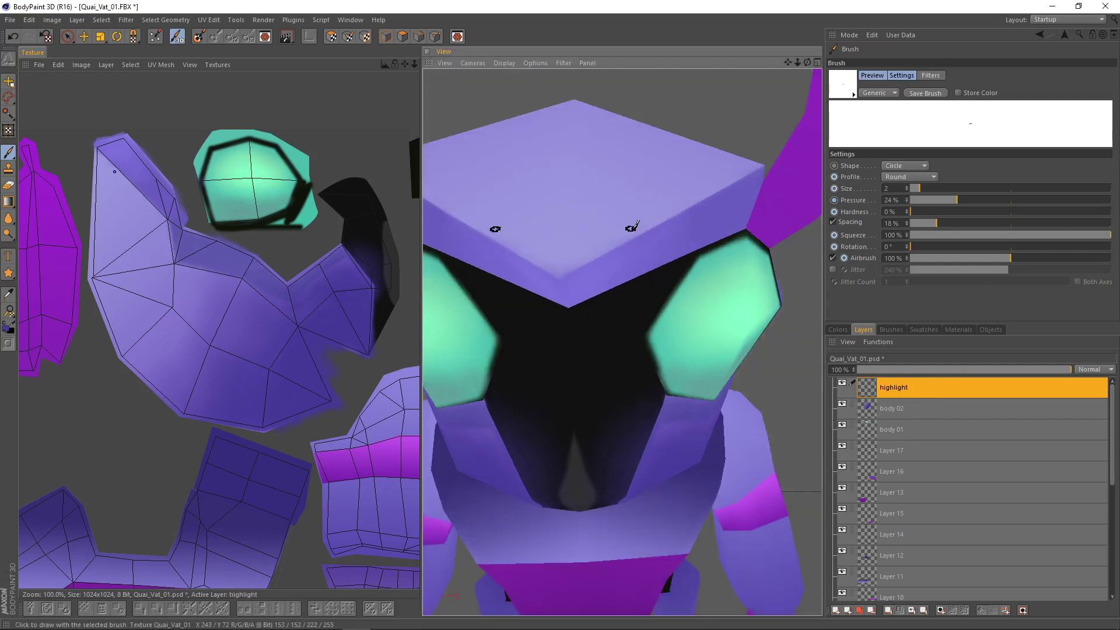
{"action": "key", "text": "ctrl"}
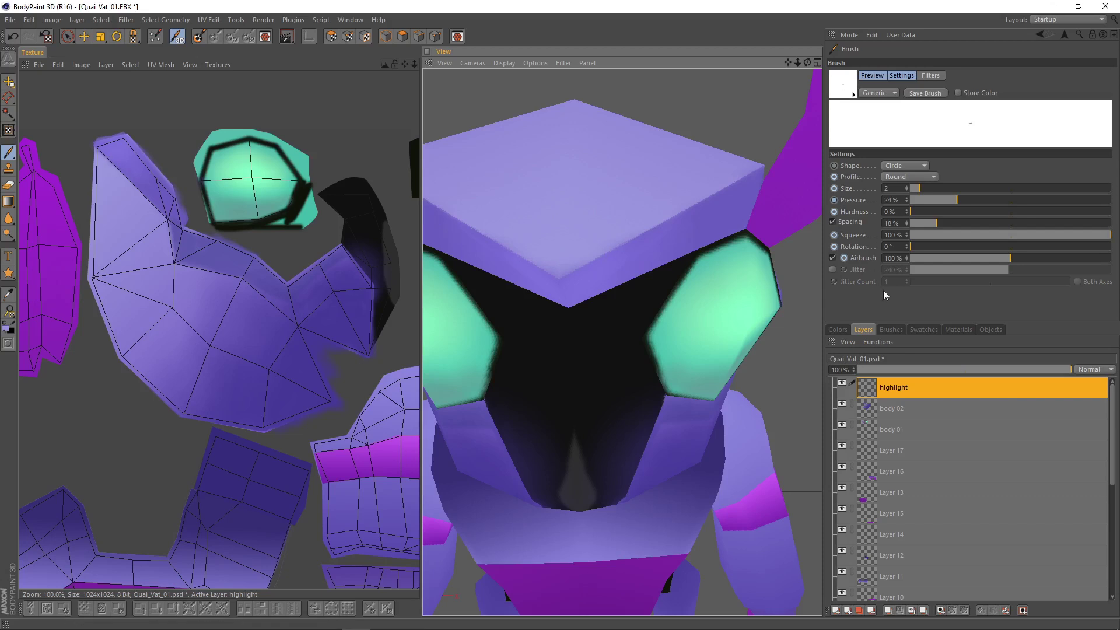
{"action": "left_click", "coordinate": [838, 330]}
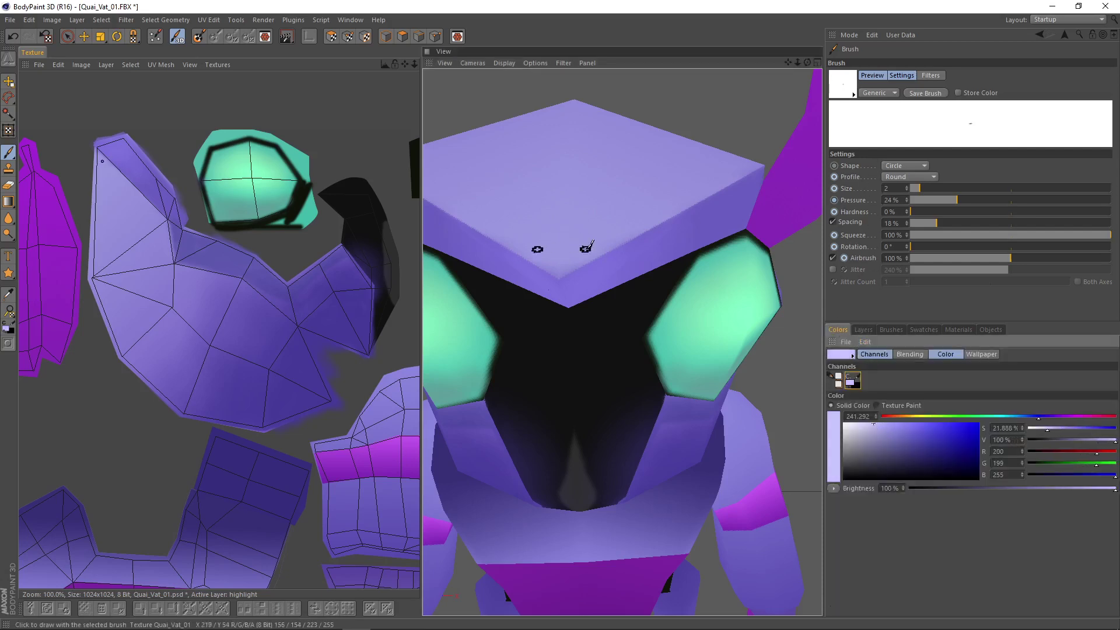
{"action": "scroll", "coordinate": [108, 171], "scroll_direction": "up", "scroll_amount": 5}
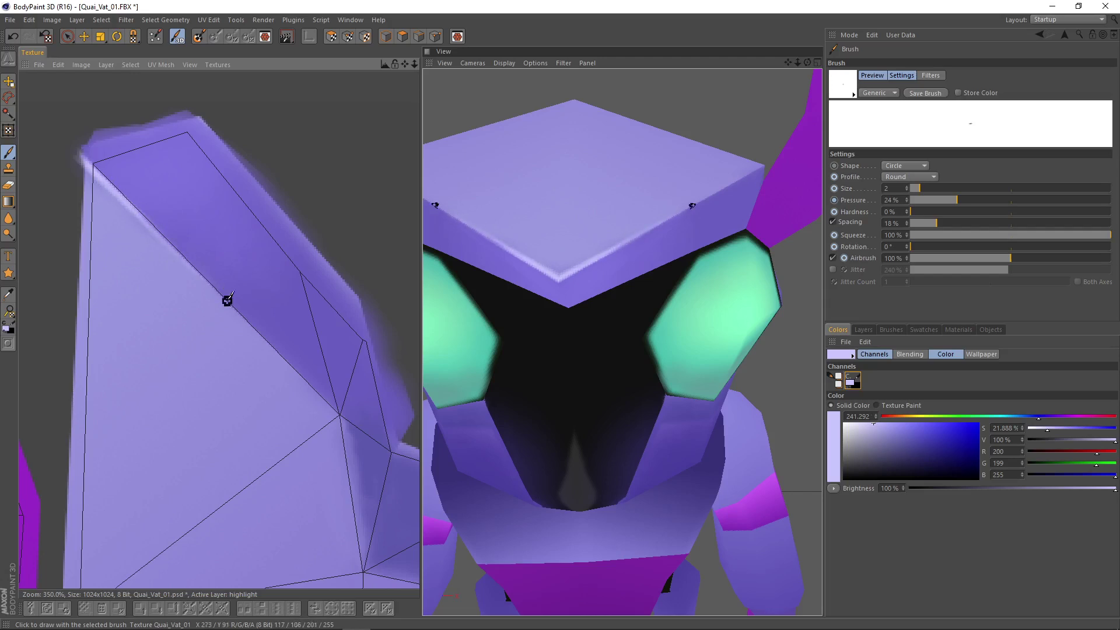
{"action": "scroll", "coordinate": [664, 350], "scroll_direction": "down", "scroll_amount": 10}
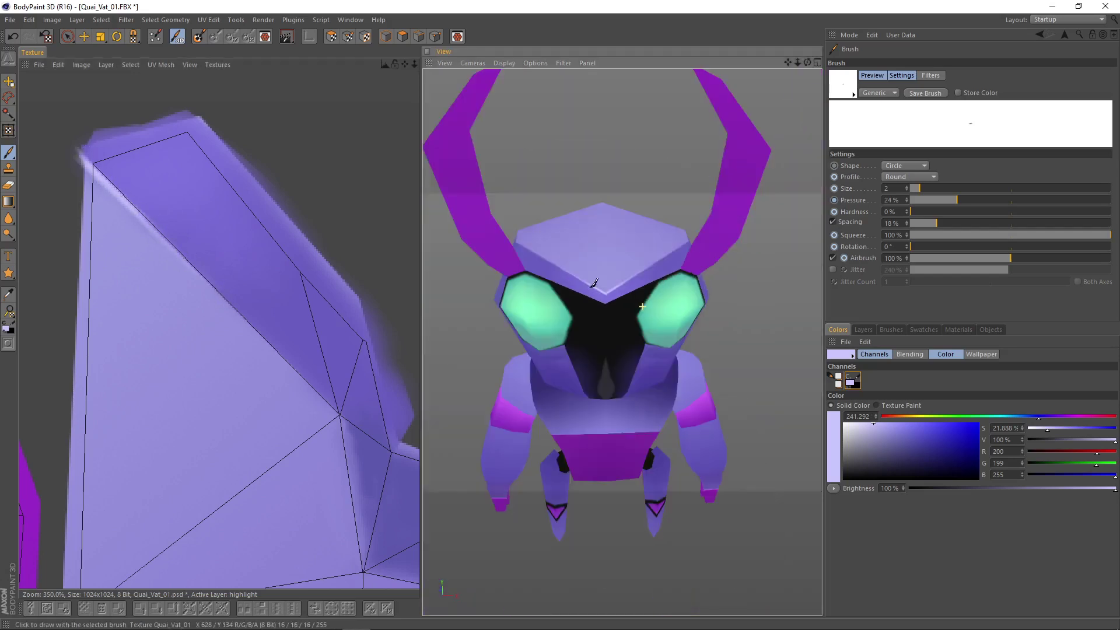
{"action": "scroll", "coordinate": [681, 366], "scroll_direction": "up", "scroll_amount": 6}
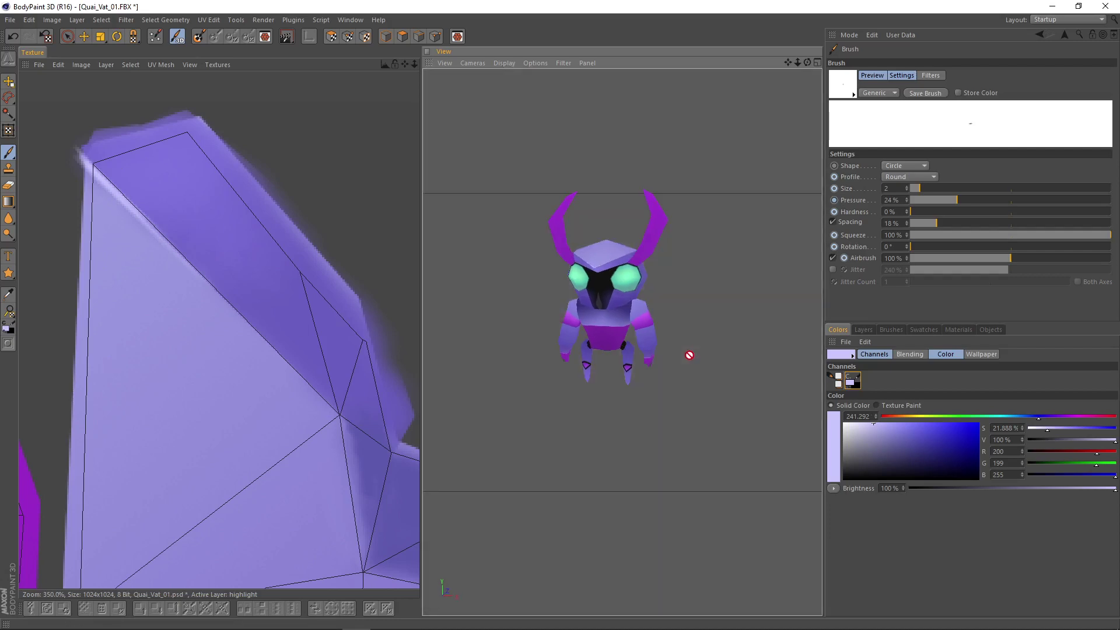
- Switch to Google Chrome, maximize its window and bring up the open Pinterest page for a reference search
{"action": "mouse_move", "coordinate": [153, 625]}
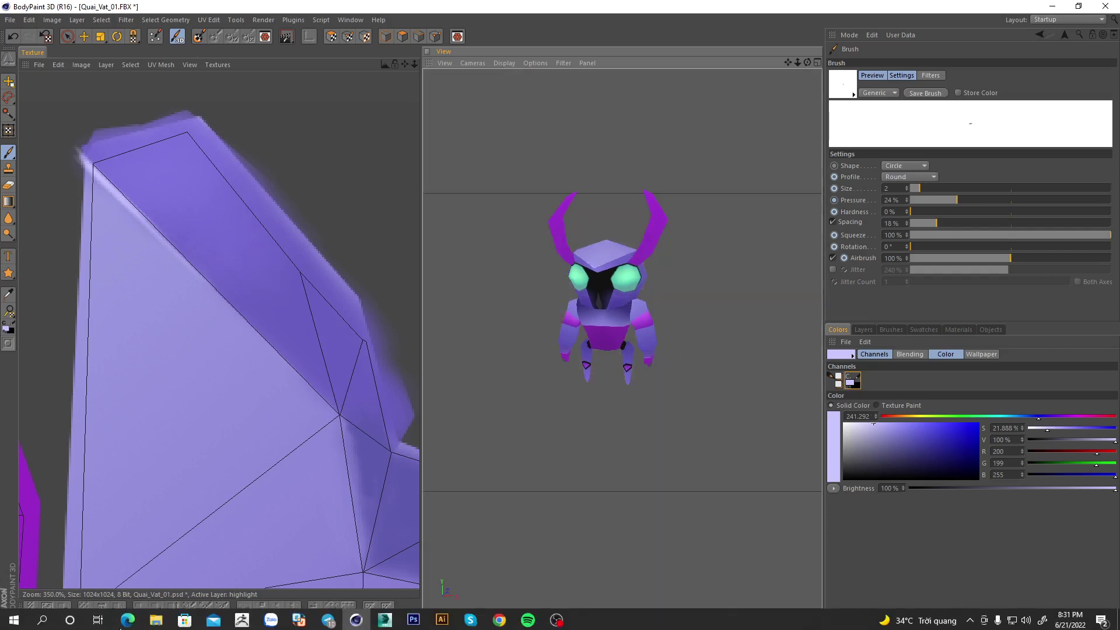
{"action": "left_click", "coordinate": [500, 619]}
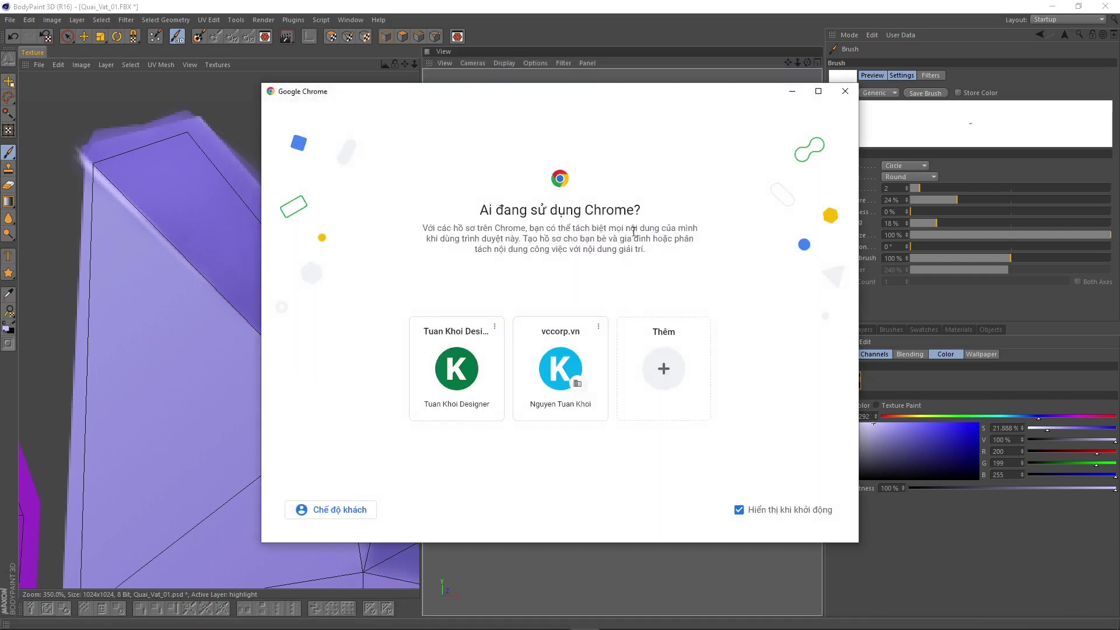
{"action": "left_click", "coordinate": [477, 373]}
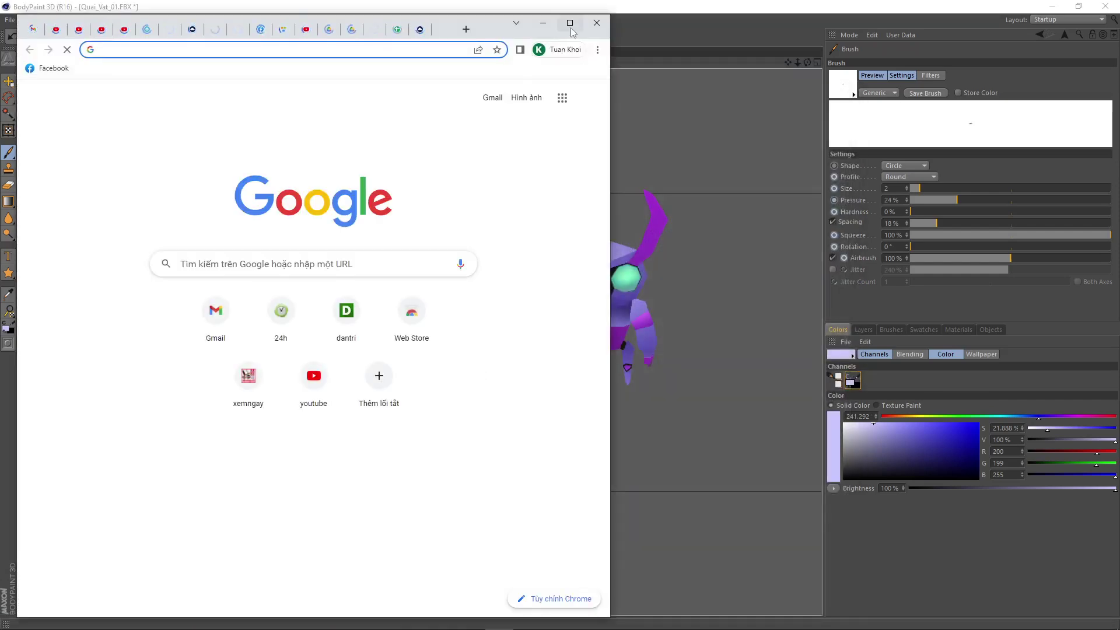
{"action": "left_click", "coordinate": [570, 20]}
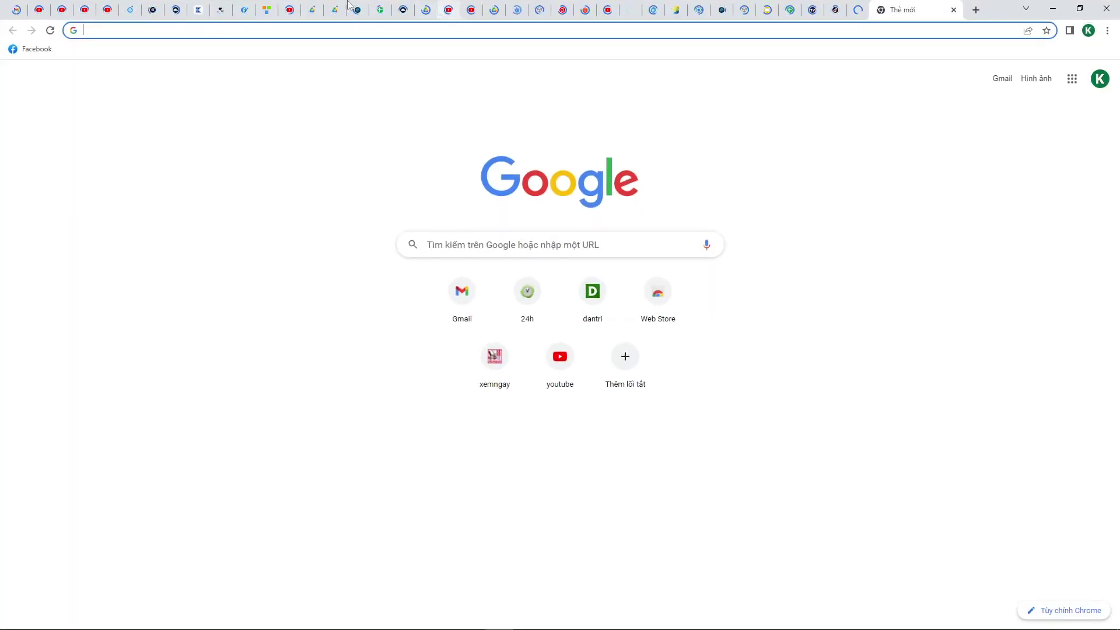
{"action": "left_click", "coordinate": [562, 10]}
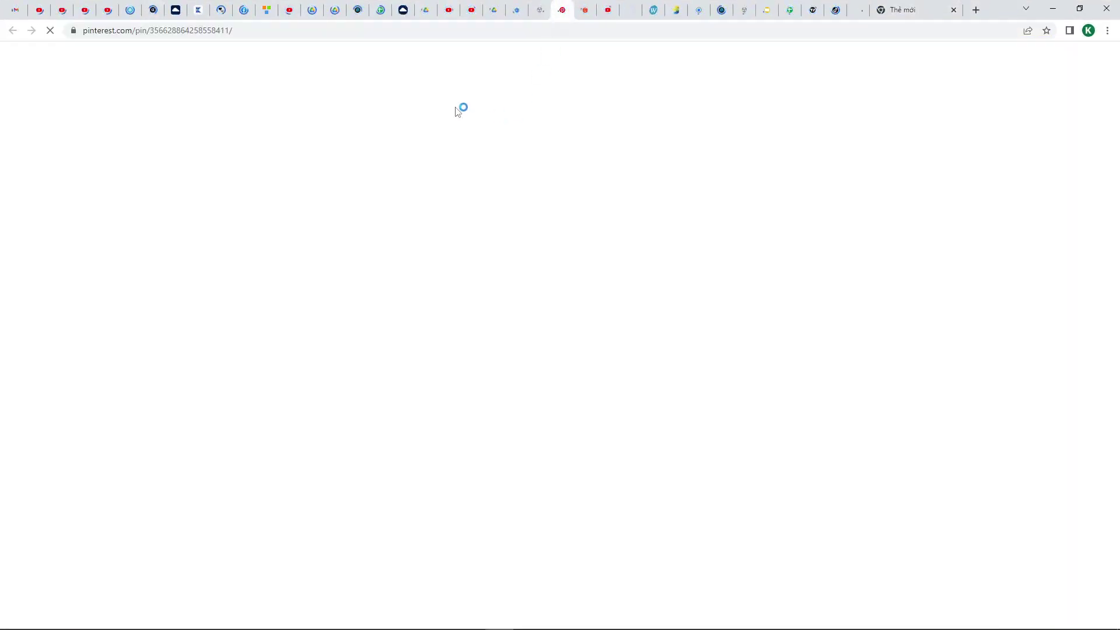
{"action": "left_click", "coordinate": [396, 70]}
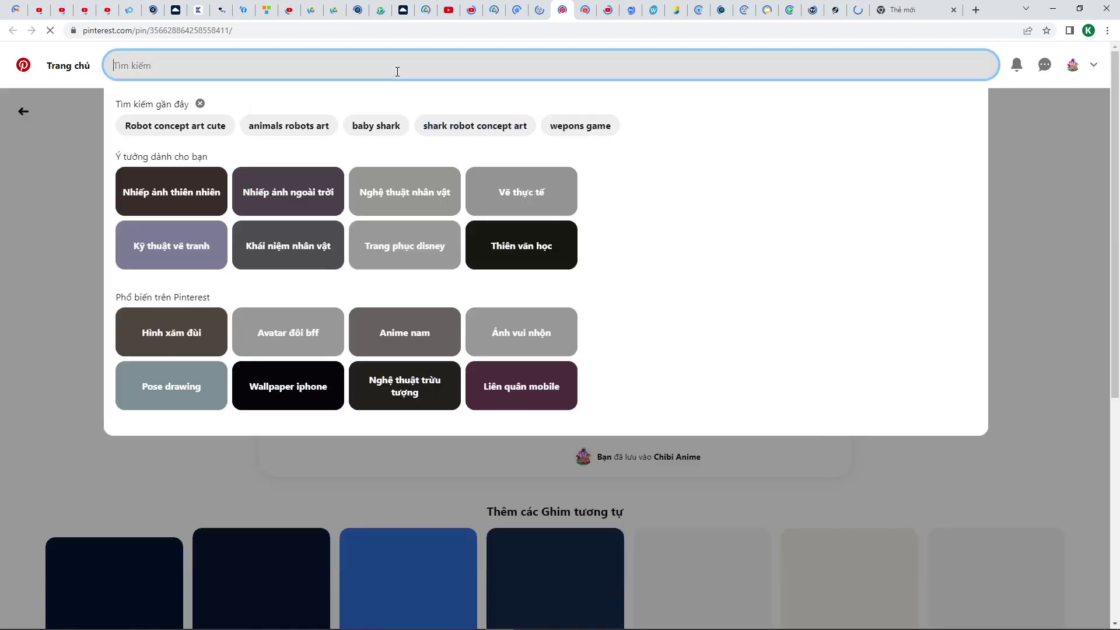
- Search Pinterest for "draw material base" and look through the results
{"action": "type", "text": "d"}
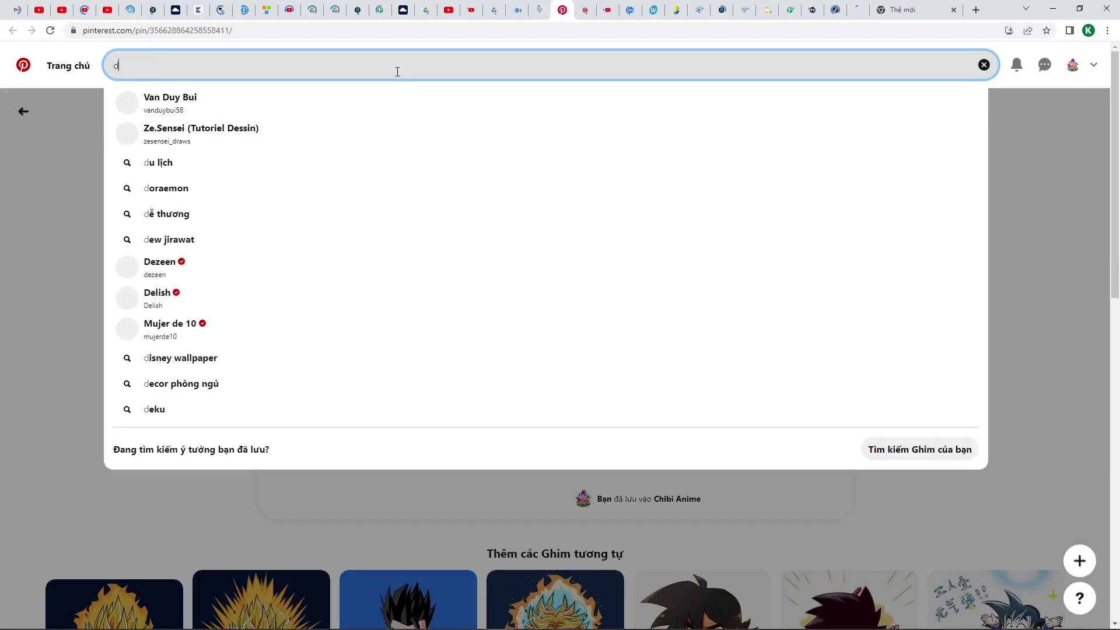
{"action": "type", "text": "raw"}
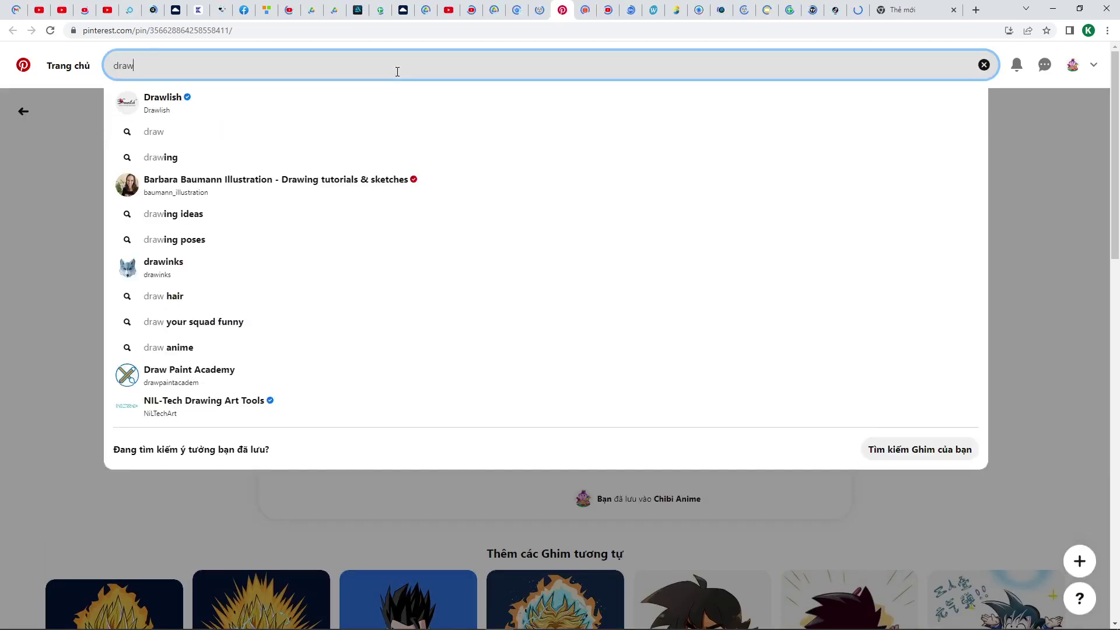
{"action": "type", "text": " mate"}
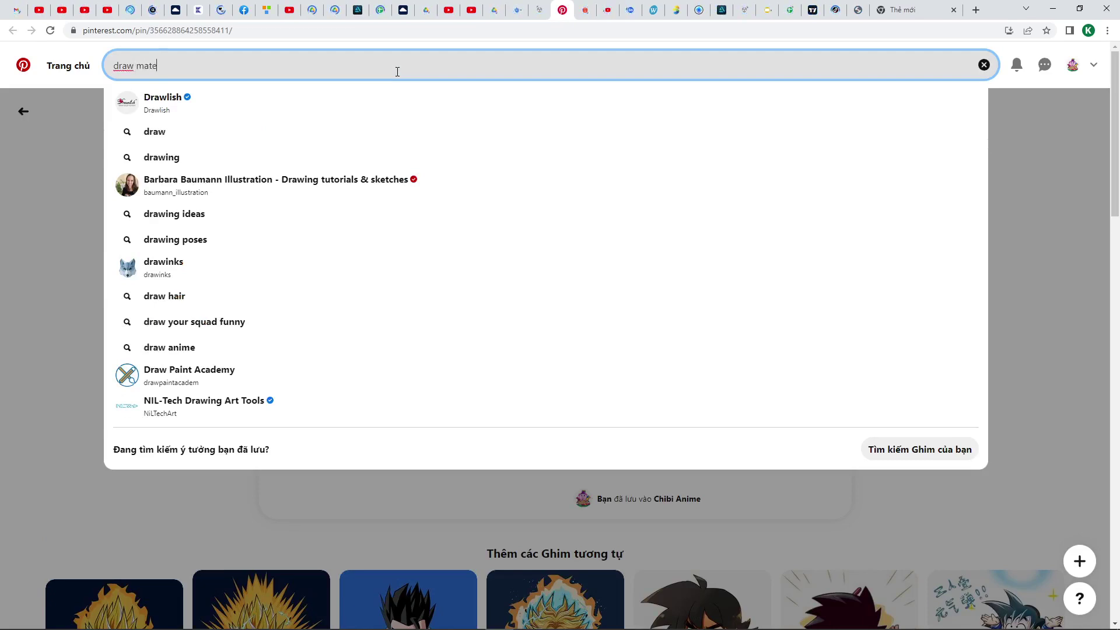
{"action": "type", "text": "rial "}
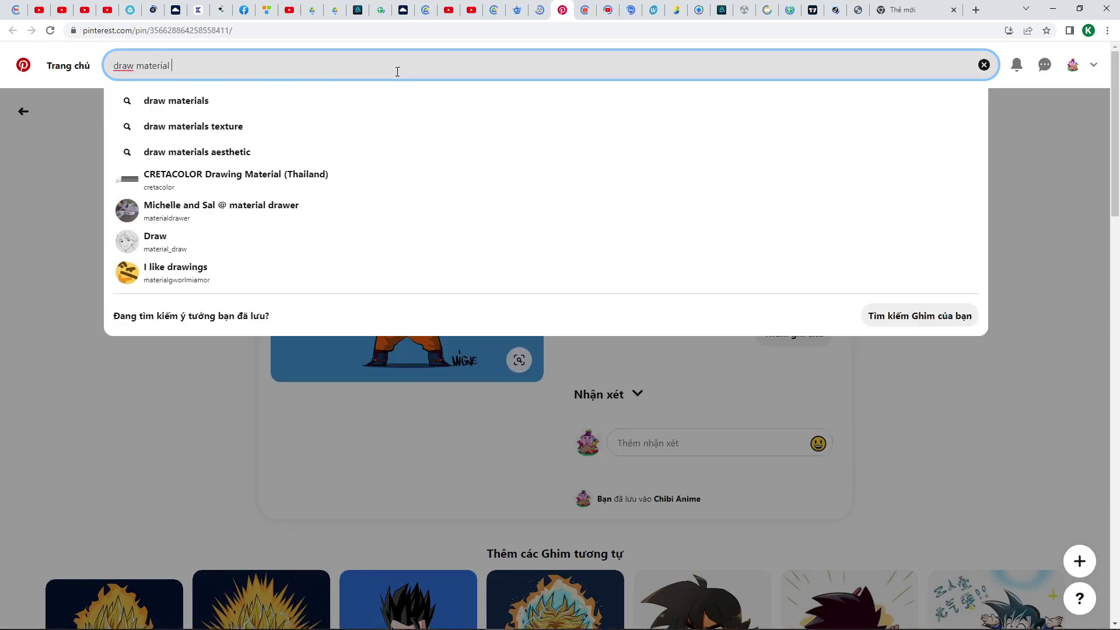
{"action": "type", "text": "bas"}
{"action": "type", "text": "e"}
{"action": "key", "text": "Return"}
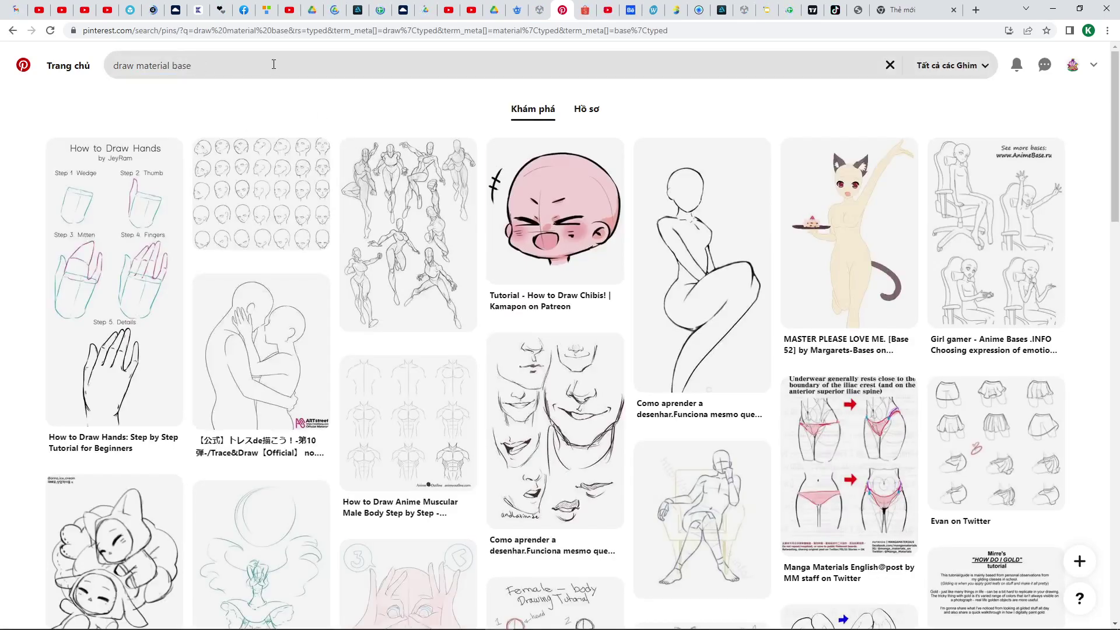
{"action": "scroll", "coordinate": [274, 64], "scroll_direction": "down", "scroll_amount": 5}
{"action": "scroll", "coordinate": [233, 66], "scroll_direction": "up", "scroll_amount": 5}
- Refine the Pinterest search to "draw material metan base" and open the cylinder material study pin
{"action": "left_click", "coordinate": [169, 66]}
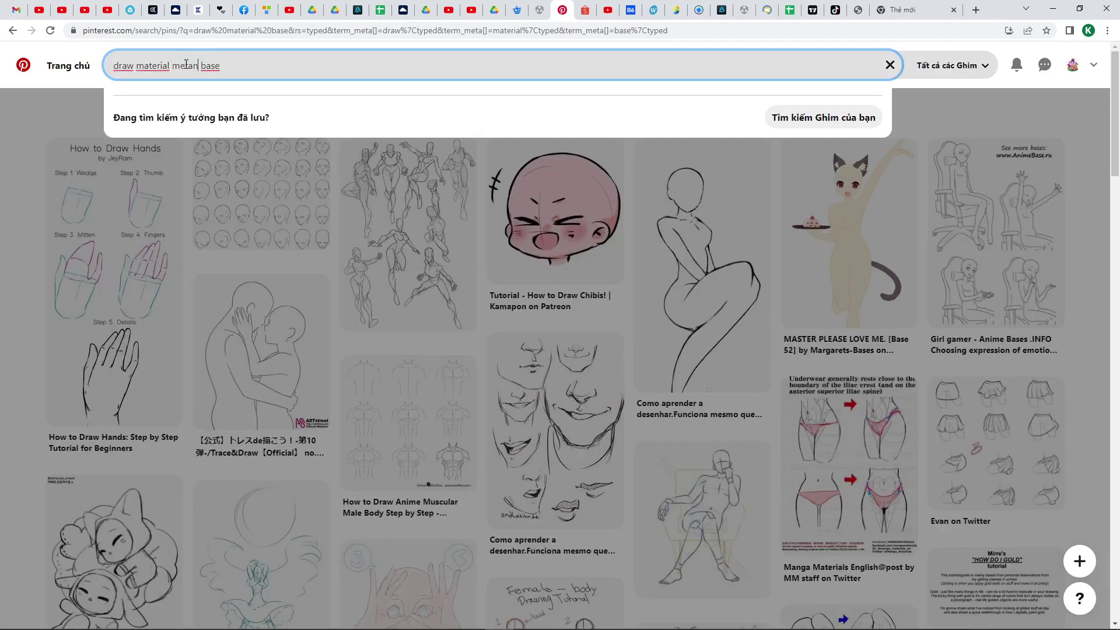
{"action": "key", "text": "Return"}
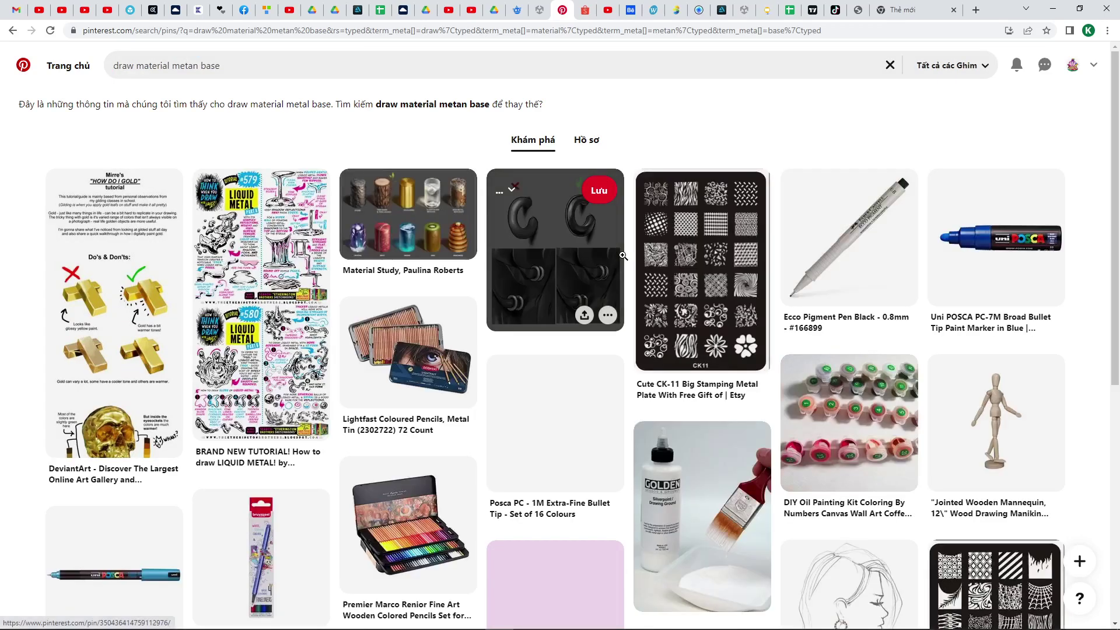
{"action": "left_click", "coordinate": [441, 235]}
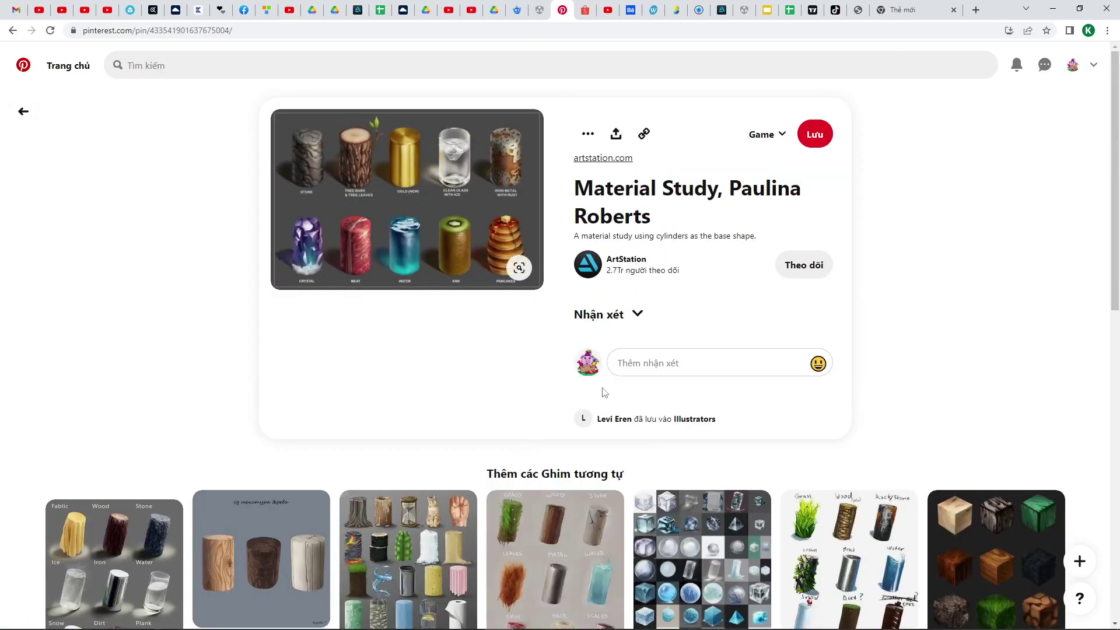
- Browse the related pins, examine the sphere-based material studies for highlight reference, and return to BodyPaint 3D
{"action": "scroll", "coordinate": [604, 392], "scroll_direction": "down", "scroll_amount": 7}
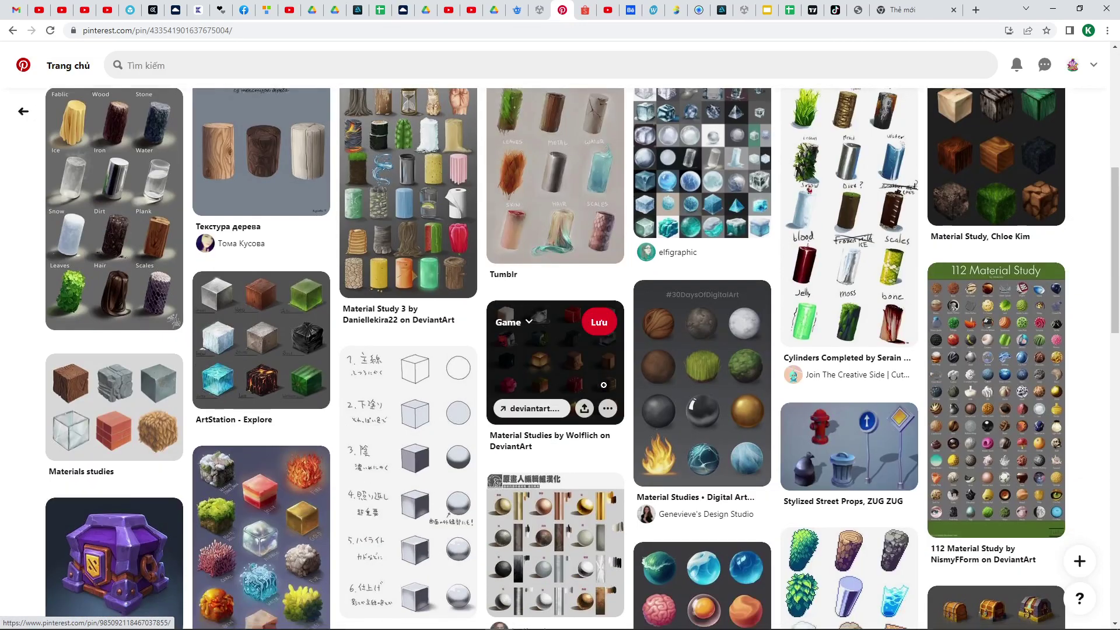
{"action": "scroll", "coordinate": [604, 385], "scroll_direction": "down", "scroll_amount": 4}
{"action": "scroll", "coordinate": [754, 334], "scroll_direction": "up", "scroll_amount": 3}
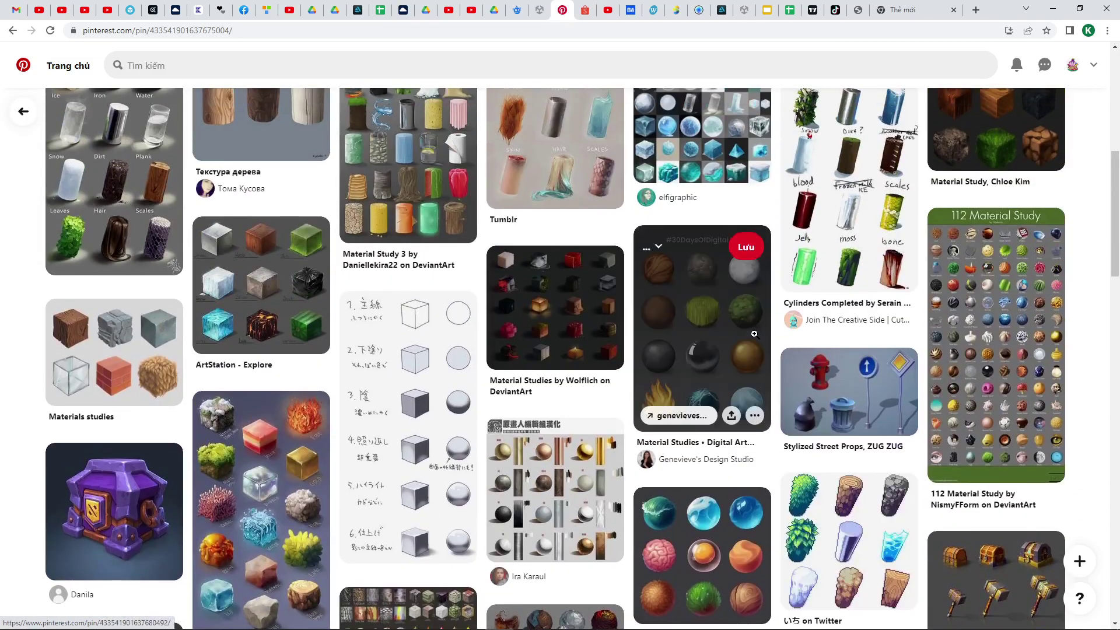
{"action": "left_click", "coordinate": [754, 334]}
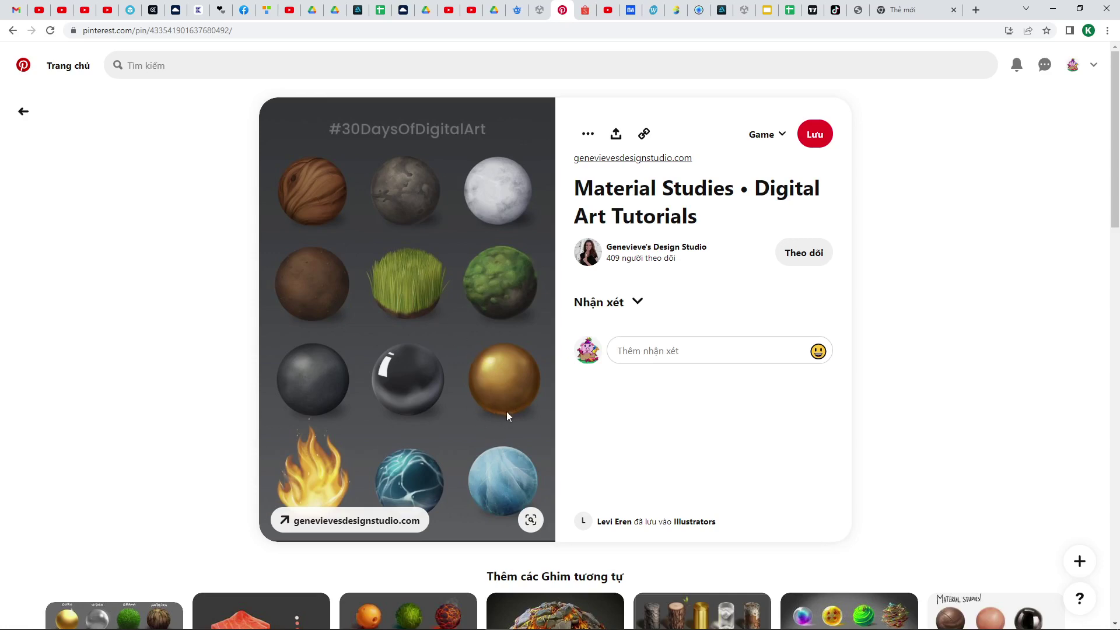
{"action": "scroll", "coordinate": [507, 412], "scroll_direction": "down", "scroll_amount": 4}
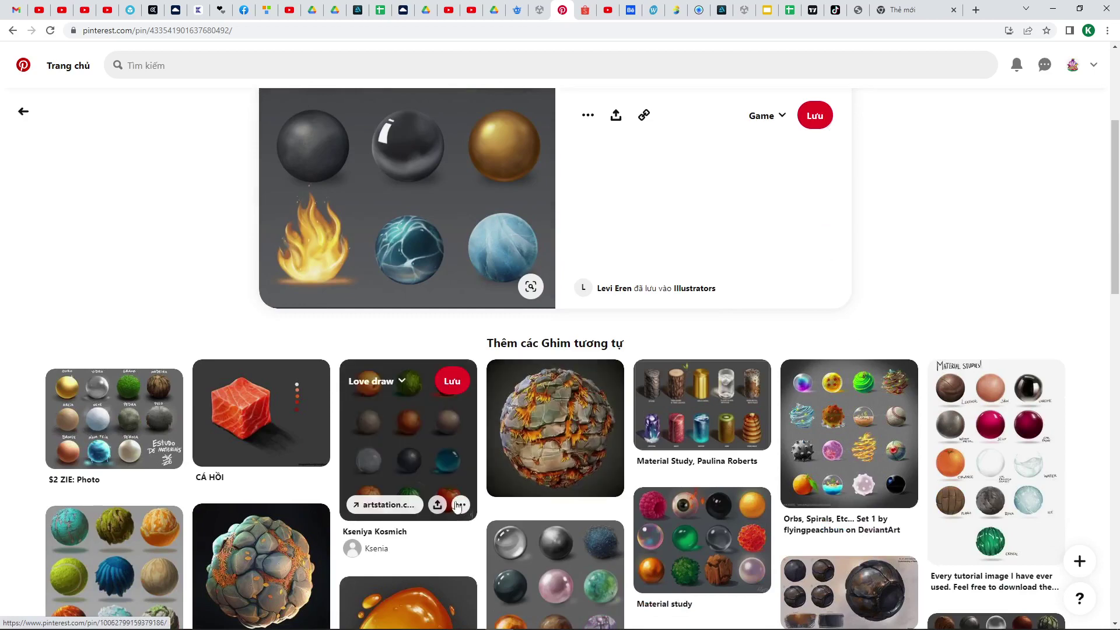
{"action": "left_click", "coordinate": [455, 458]}
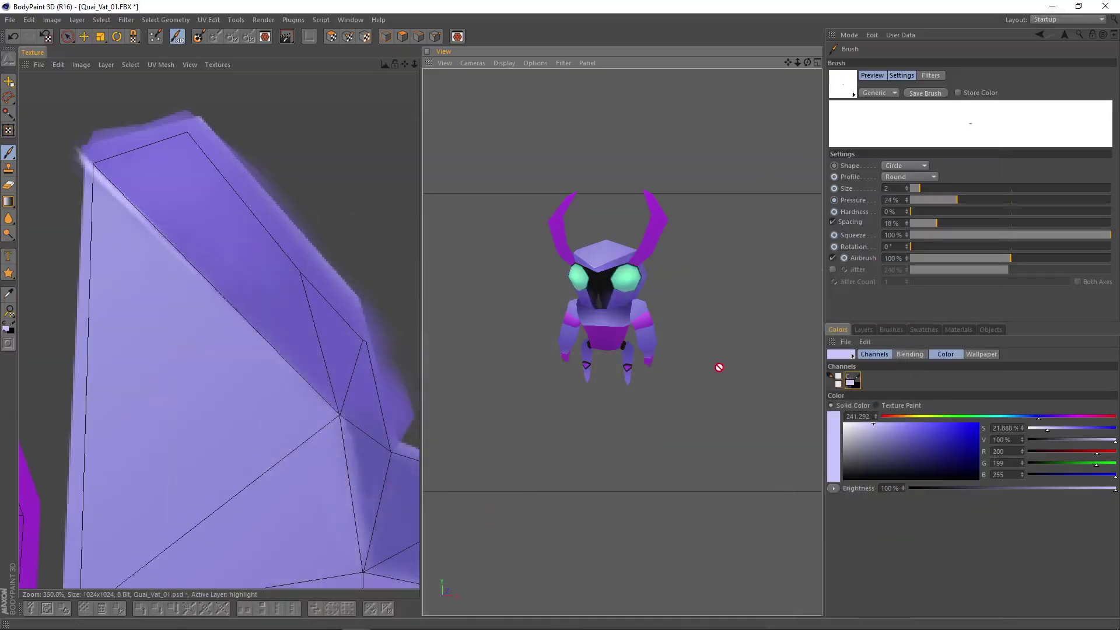
- Paint a thin lavender highlight along the forehead's short vertical front ridge on the highlight layer, undoing the last stroke
{"action": "left_click_drag", "start_coordinate": [719, 368], "coordinate": [749, 362], "text": "alt"}
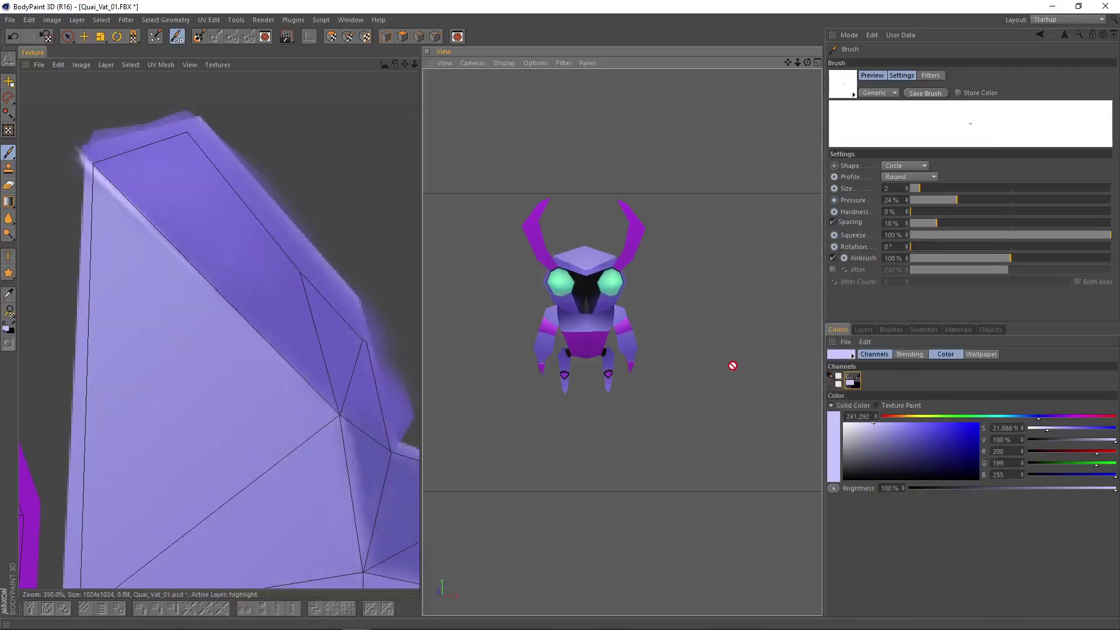
{"action": "right_click_drag", "start_coordinate": [675, 317], "coordinate": [605, 270], "text": "alt"}
{"action": "left_click_drag", "start_coordinate": [606, 271], "coordinate": [651, 287], "text": "alt"}
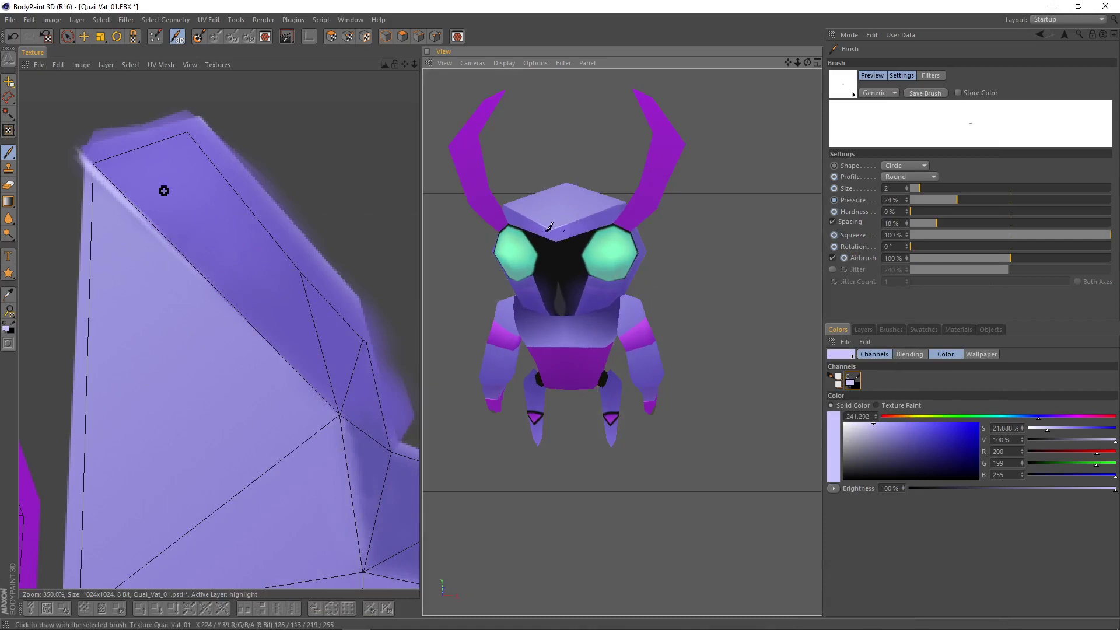
{"action": "right_click_drag", "start_coordinate": [638, 288], "coordinate": [680, 287], "text": "alt"}
{"action": "left_click_drag", "start_coordinate": [680, 288], "coordinate": [617, 350], "text": "alt"}
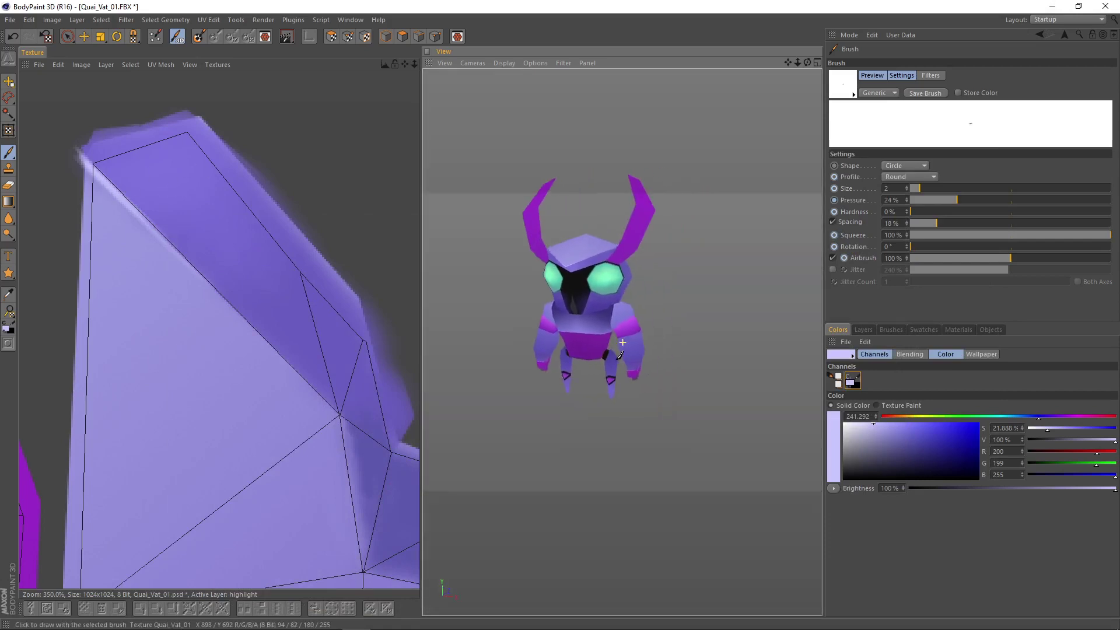
{"action": "right_click_drag", "start_coordinate": [575, 297], "coordinate": [546, 286], "text": "alt"}
{"action": "left_click_drag", "start_coordinate": [563, 231], "coordinate": [592, 190], "text": "alt"}
{"action": "right_click_drag", "start_coordinate": [593, 190], "coordinate": [578, 232], "text": "alt"}
{"action": "left_click_drag", "start_coordinate": [577, 233], "coordinate": [583, 260], "text": "alt"}
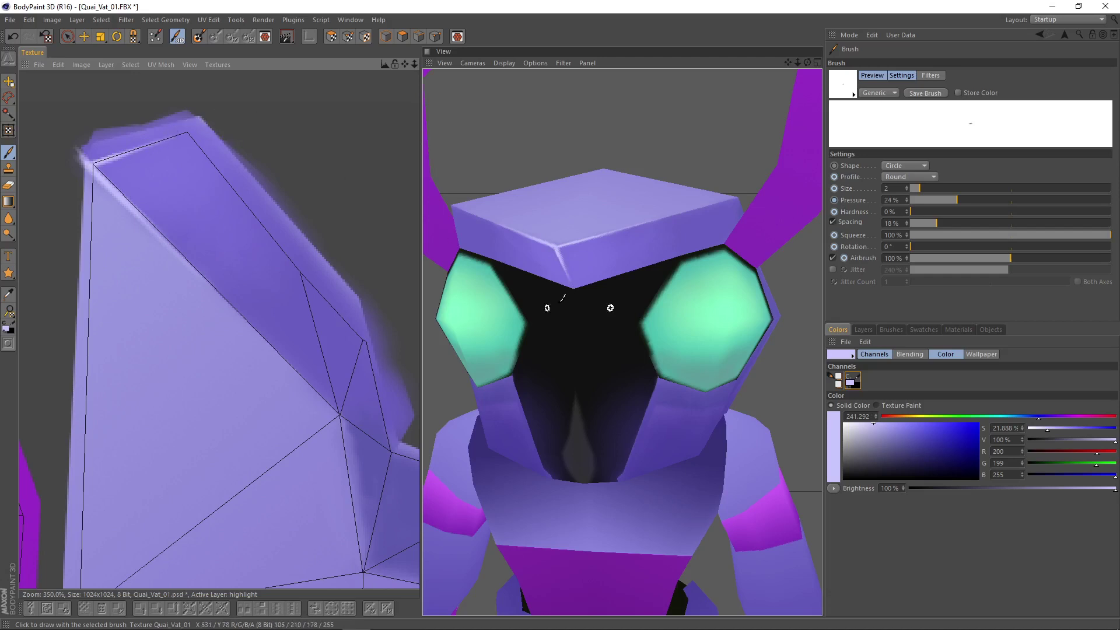
{"action": "left_click_drag", "start_coordinate": [100, 171], "coordinate": [188, 142]}
{"action": "key", "text": "ctrl+z"}
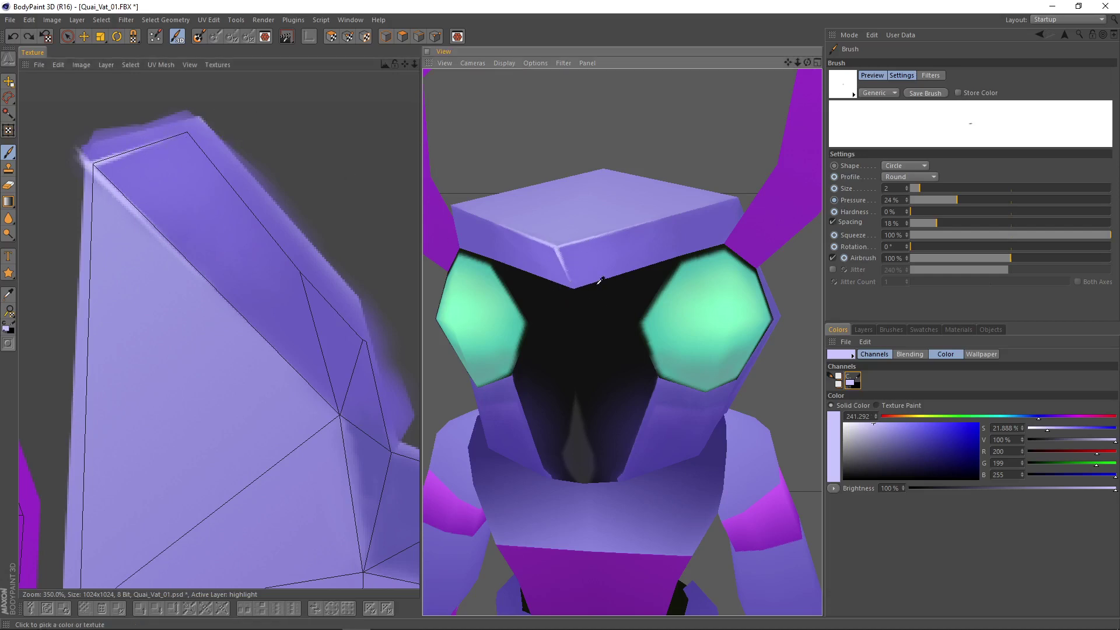
- Examine the forehead highlights on the whole monster from a distance, from the front, the side and behind
{"action": "scroll", "coordinate": [613, 281], "scroll_direction": "down", "scroll_amount": 10}
{"action": "left_click_drag", "start_coordinate": [703, 357], "coordinate": [757, 360], "text": "alt"}
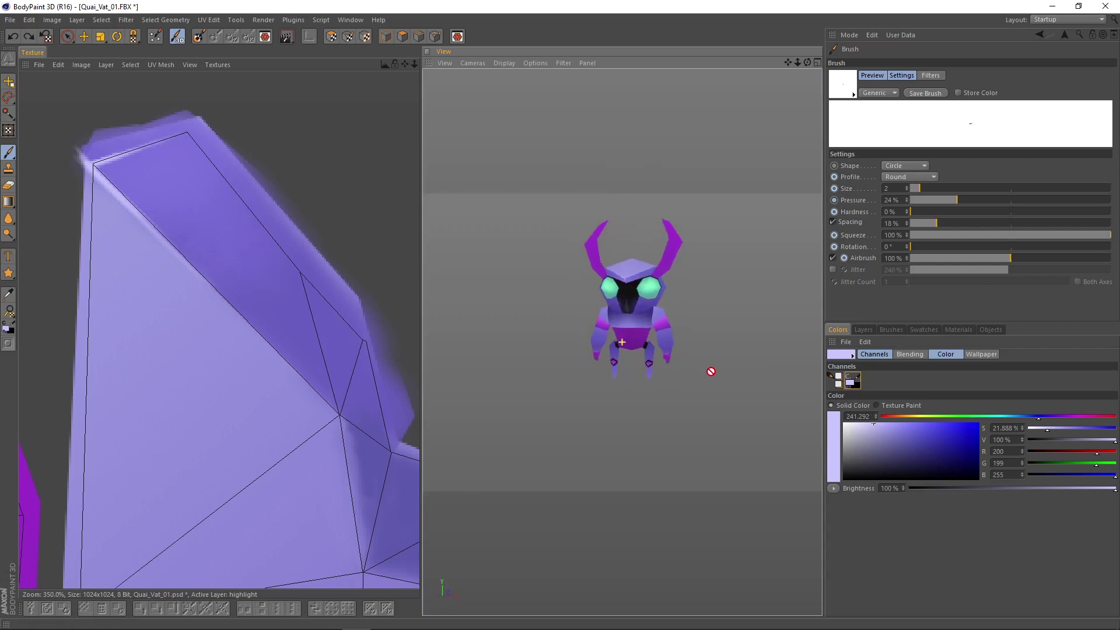
{"action": "scroll", "coordinate": [648, 346], "scroll_direction": "up", "scroll_amount": 3}
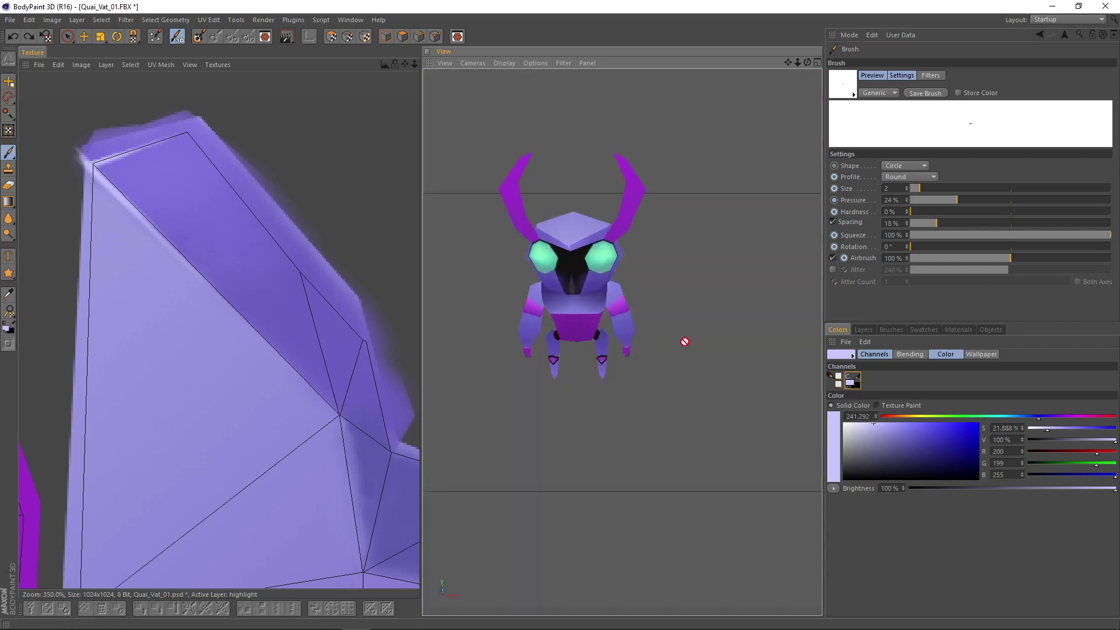
{"action": "left_click_drag", "start_coordinate": [679, 338], "coordinate": [655, 315], "text": "alt"}
{"action": "left_click_drag", "start_coordinate": [729, 296], "coordinate": [683, 290], "text": "alt"}
{"action": "right_click_drag", "start_coordinate": [558, 327], "coordinate": [574, 312], "text": "alt"}
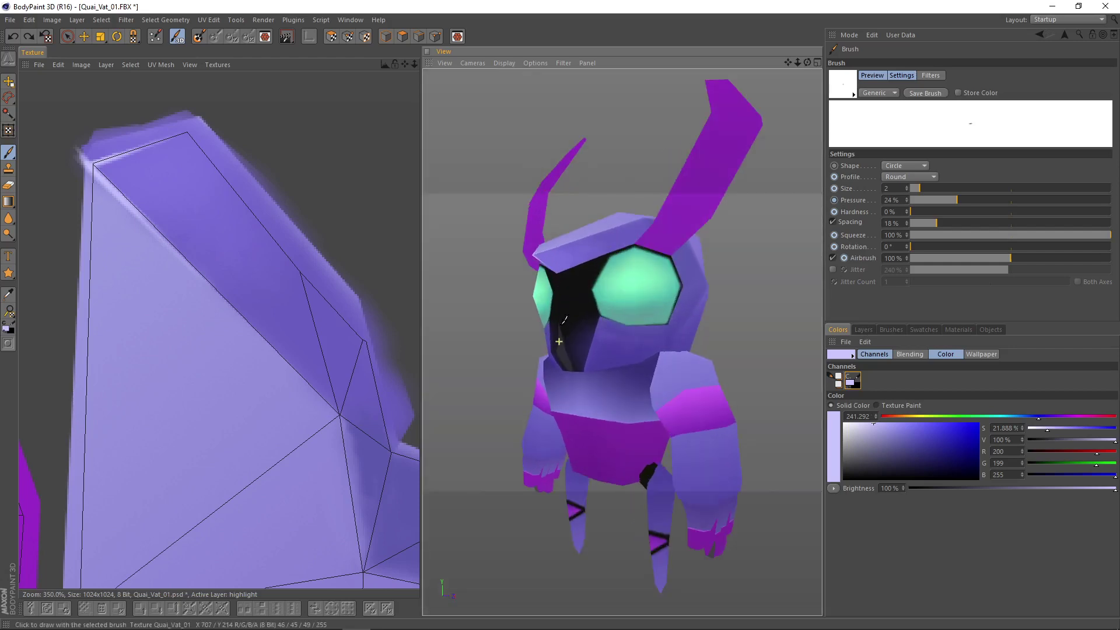
{"action": "left_click_drag", "start_coordinate": [553, 296], "coordinate": [674, 304], "text": "alt"}
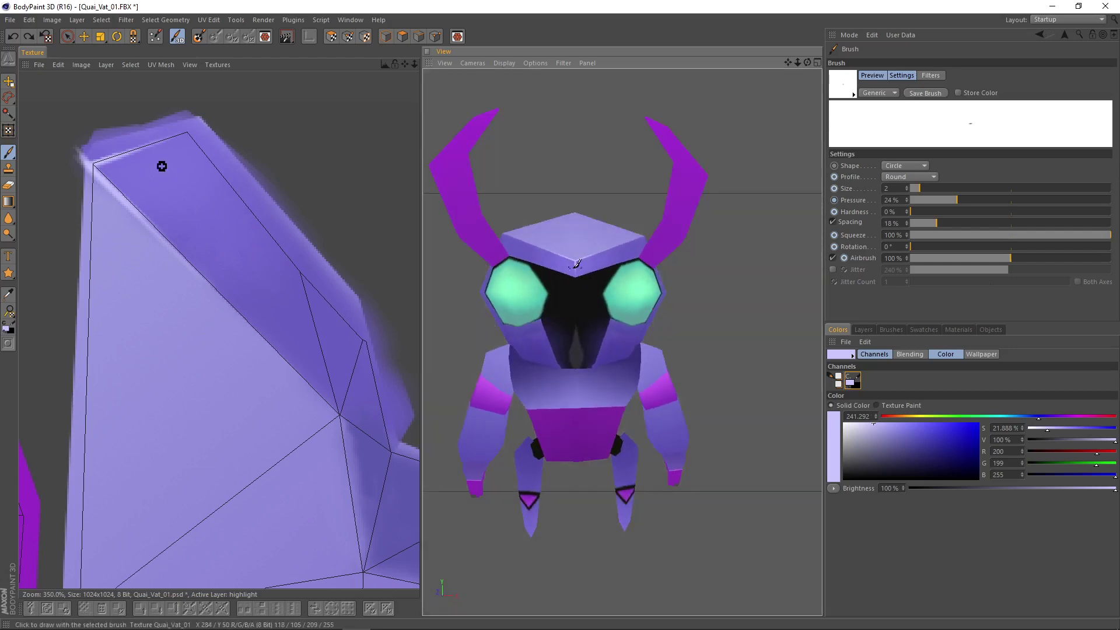
{"action": "left_click_drag", "start_coordinate": [710, 235], "coordinate": [180, 243], "text": "alt"}
- Identify the layer holding the purple horn colour by toggling its visibility, and make Layer 6 the active layer
{"action": "scroll", "coordinate": [178, 257], "scroll_direction": "down", "scroll_amount": 5}
{"action": "scroll", "coordinate": [147, 303], "scroll_direction": "up", "scroll_amount": 5}
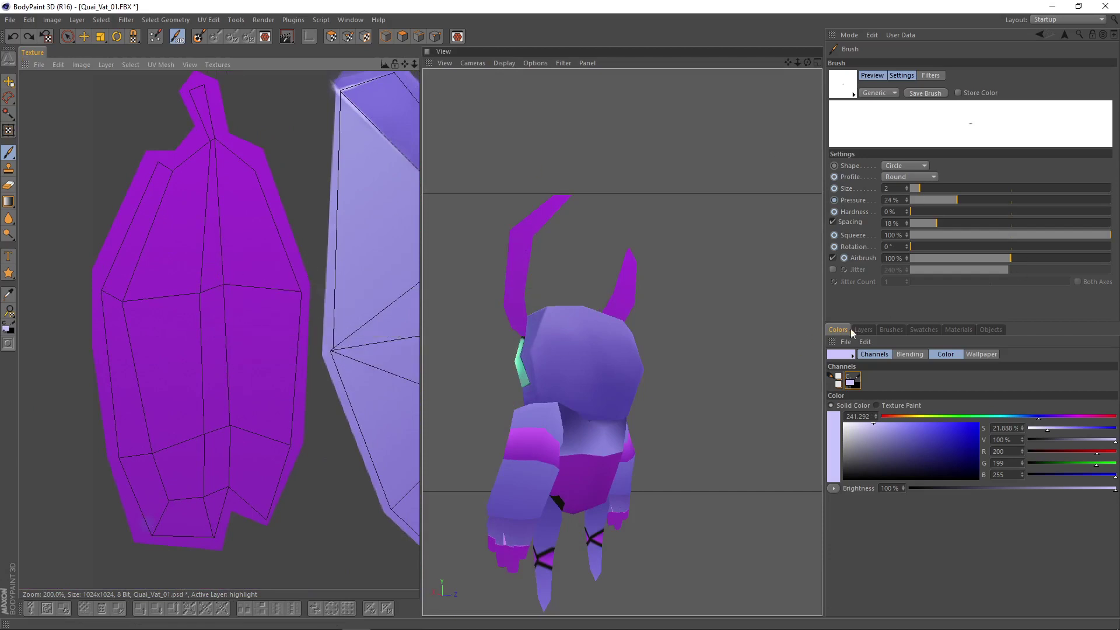
{"action": "left_click", "coordinate": [863, 330]}
{"action": "scroll", "coordinate": [911, 465], "scroll_direction": "down", "scroll_amount": 3}
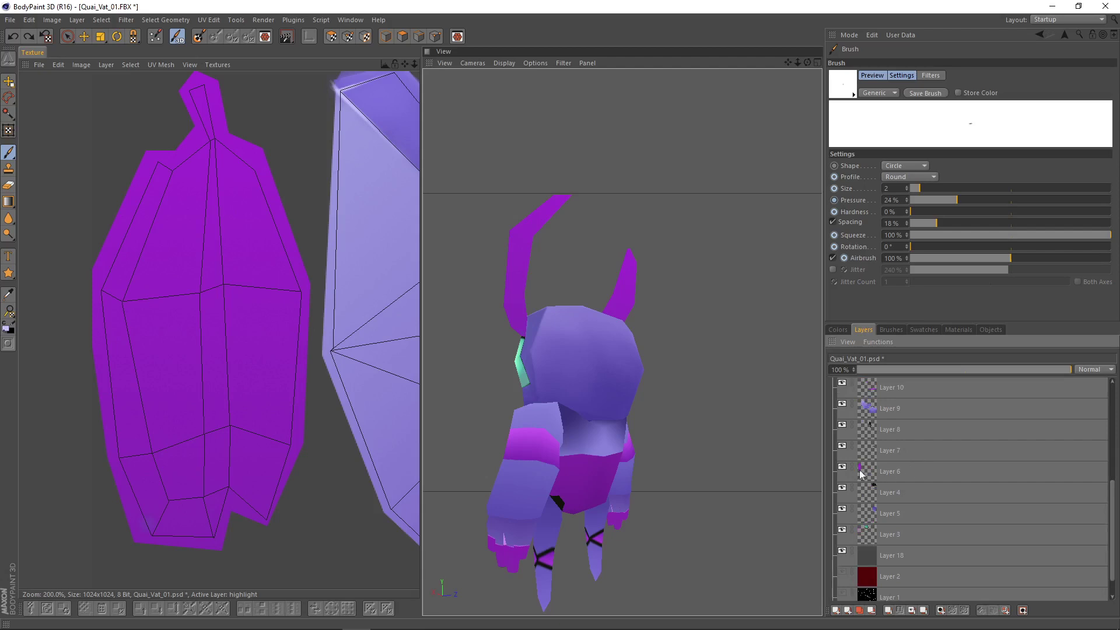
{"action": "left_click", "coordinate": [842, 467]}
{"action": "left_click", "coordinate": [842, 467]}
{"action": "left_click", "coordinate": [894, 474]}
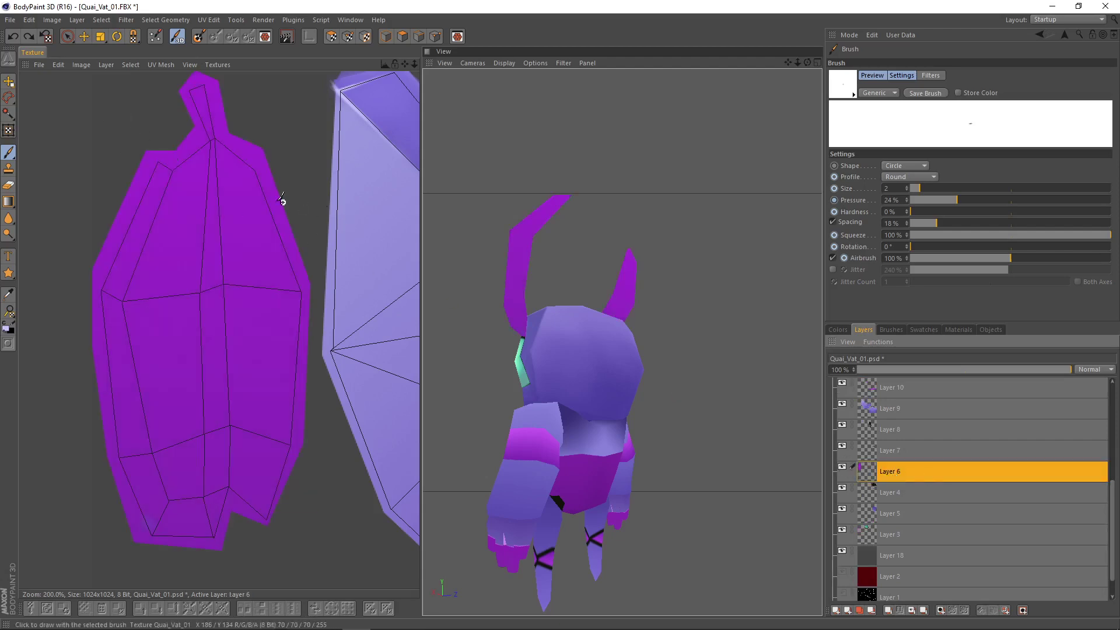
- Outline the narrow central strip of the horn's UV island with a polyline selection, following its mesh edges, and check it on the model
{"action": "left_click", "coordinate": [8, 98]}
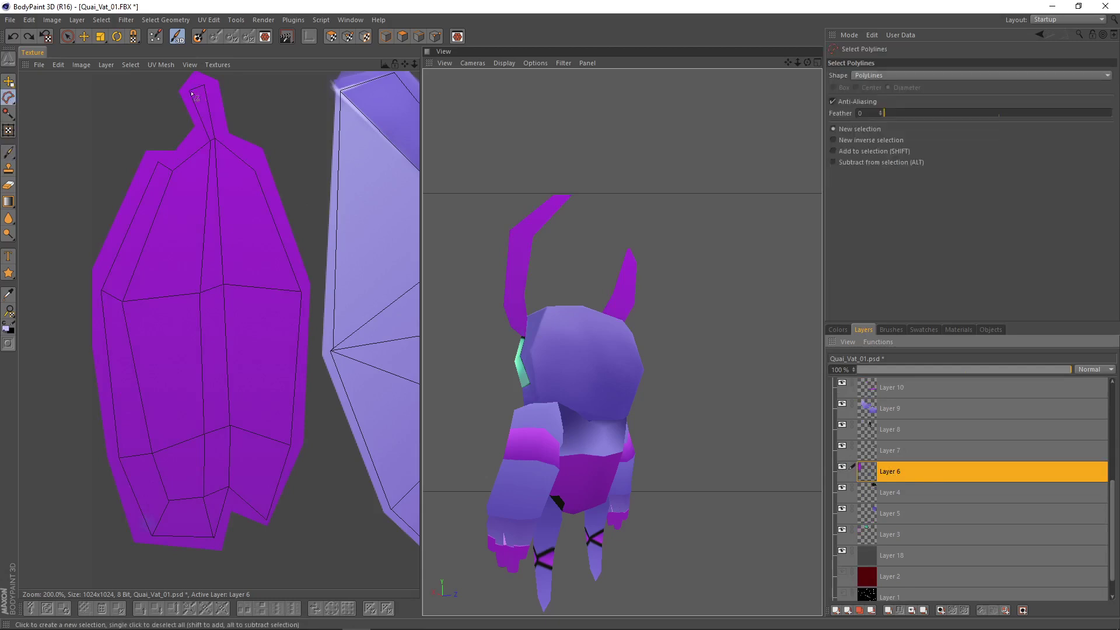
{"action": "left_click", "coordinate": [188, 87]}
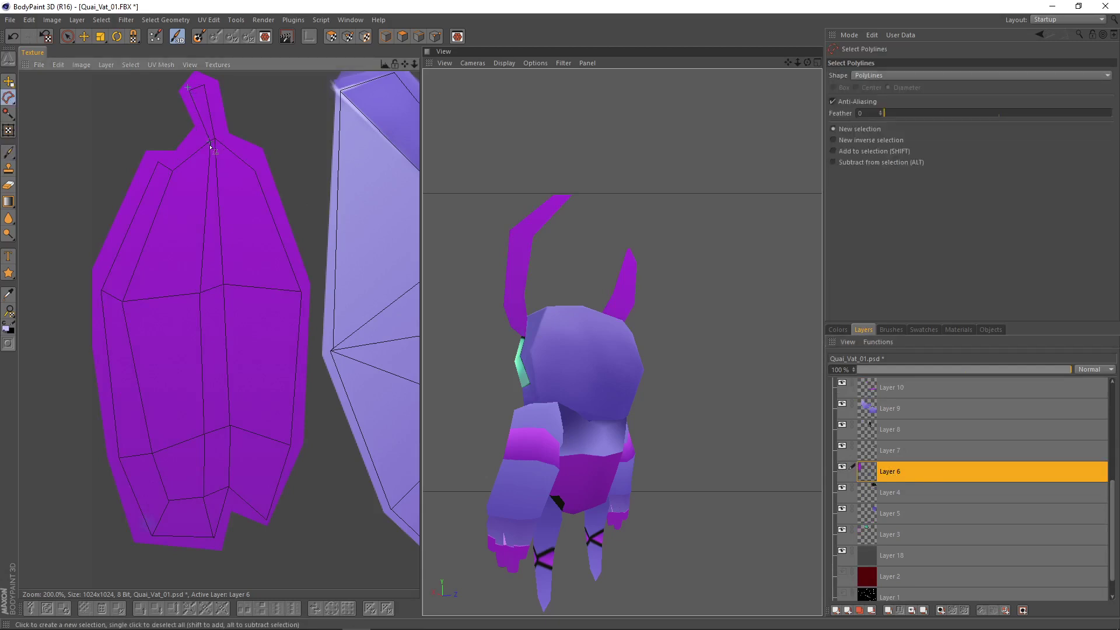
{"action": "left_click", "coordinate": [199, 296]}
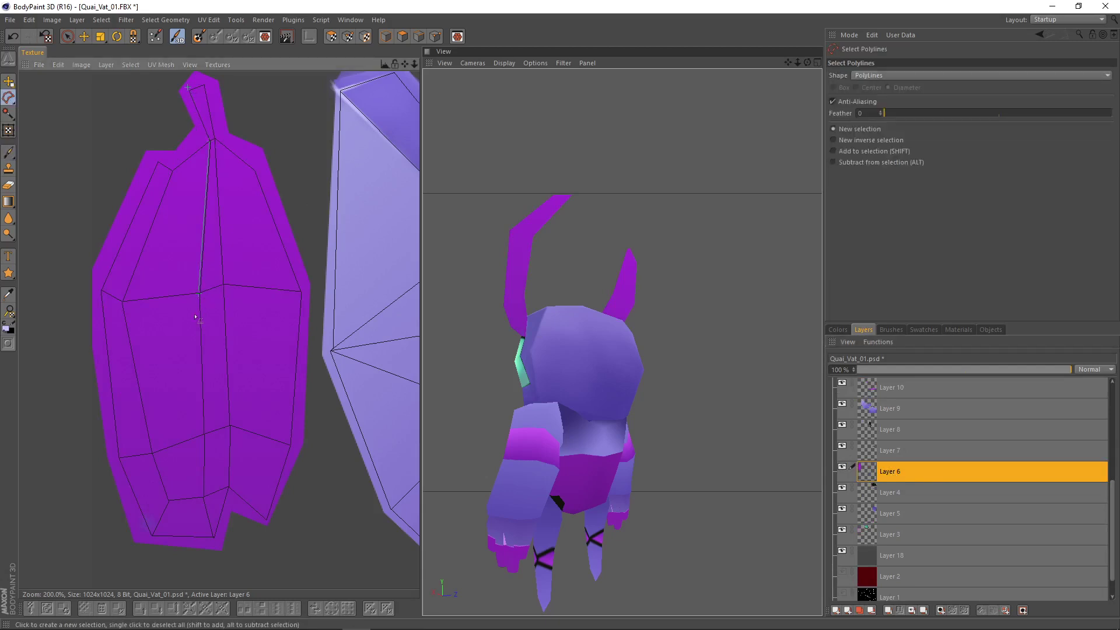
{"action": "left_click", "coordinate": [203, 434]}
{"action": "left_click", "coordinate": [188, 89]}
{"action": "left_click_drag", "start_coordinate": [565, 290], "coordinate": [714, 286], "text": "alt"}
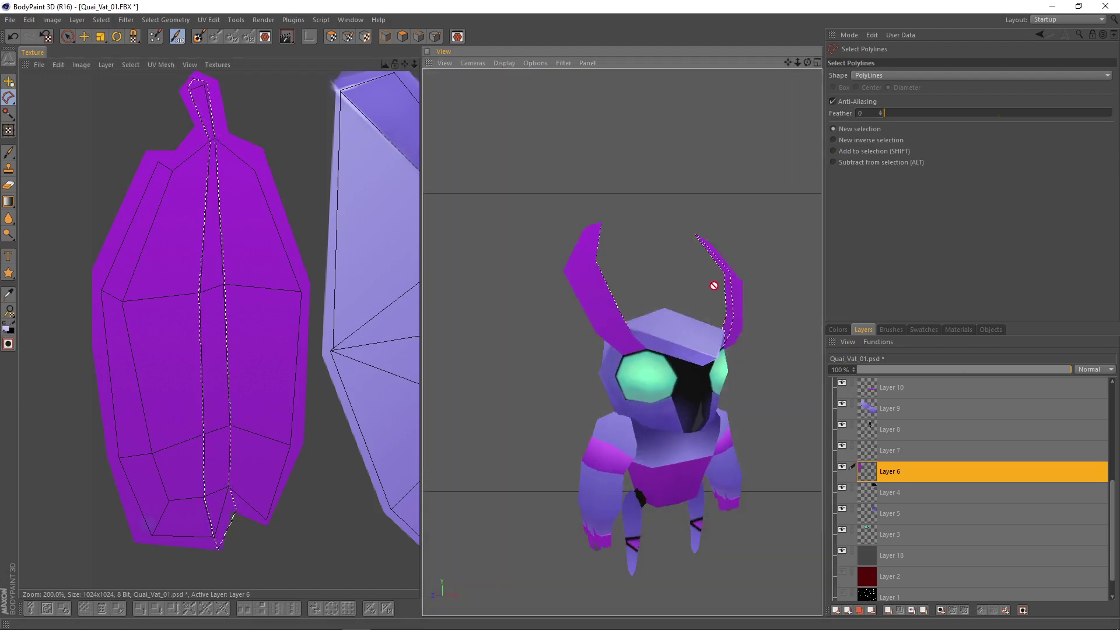
- Switch to Photoshop to study the horns in the concept image, and return to the model in BodyPaint 3D
{"action": "key", "text": "alt+Tab"}
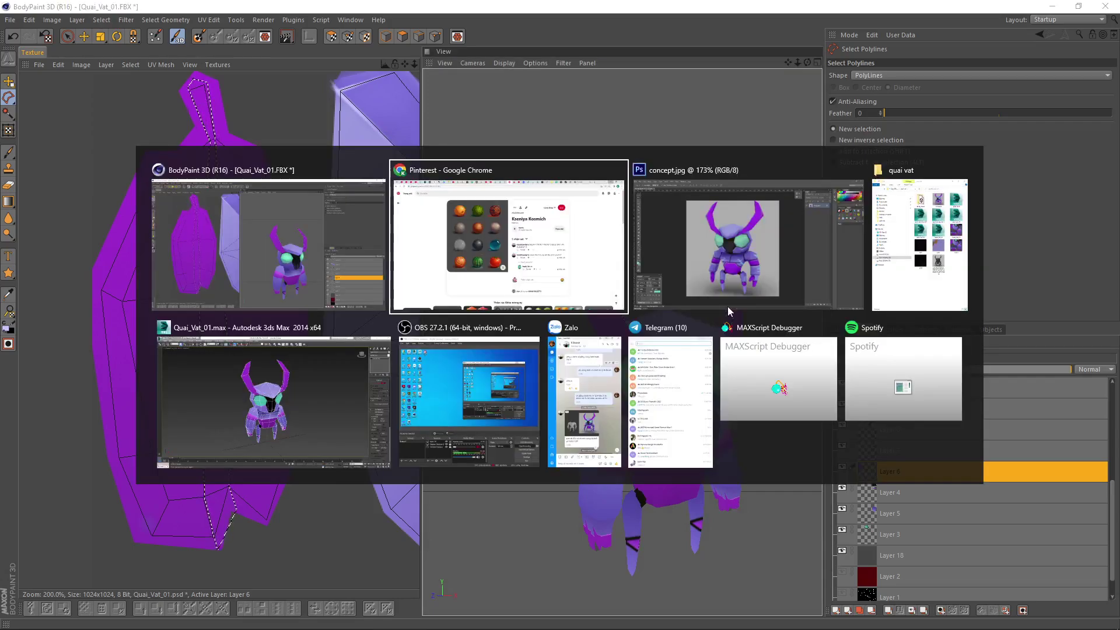
{"action": "left_click", "coordinate": [728, 309]}
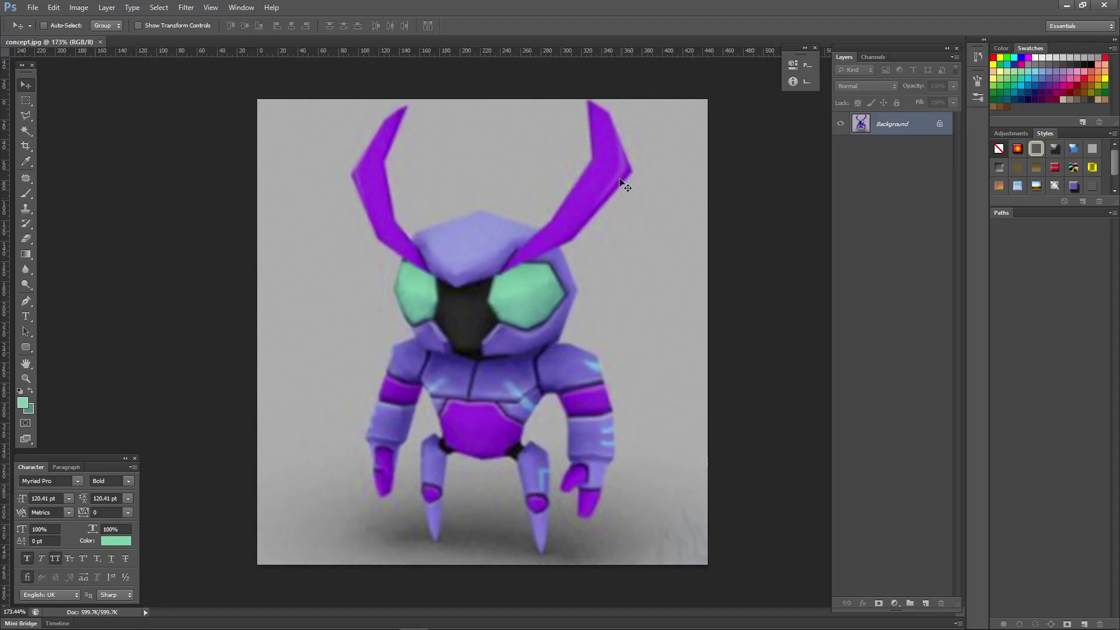
{"action": "key", "text": "alt+Tab"}
{"action": "mouse_move", "coordinate": [647, 228]}
{"action": "left_mouse_down", "text": "alt"}
{"action": "mouse_move", "coordinate": [575, 226]}
{"action": "mouse_move", "coordinate": [646, 242]}
{"action": "left_mouse_up", "text": "alt"}
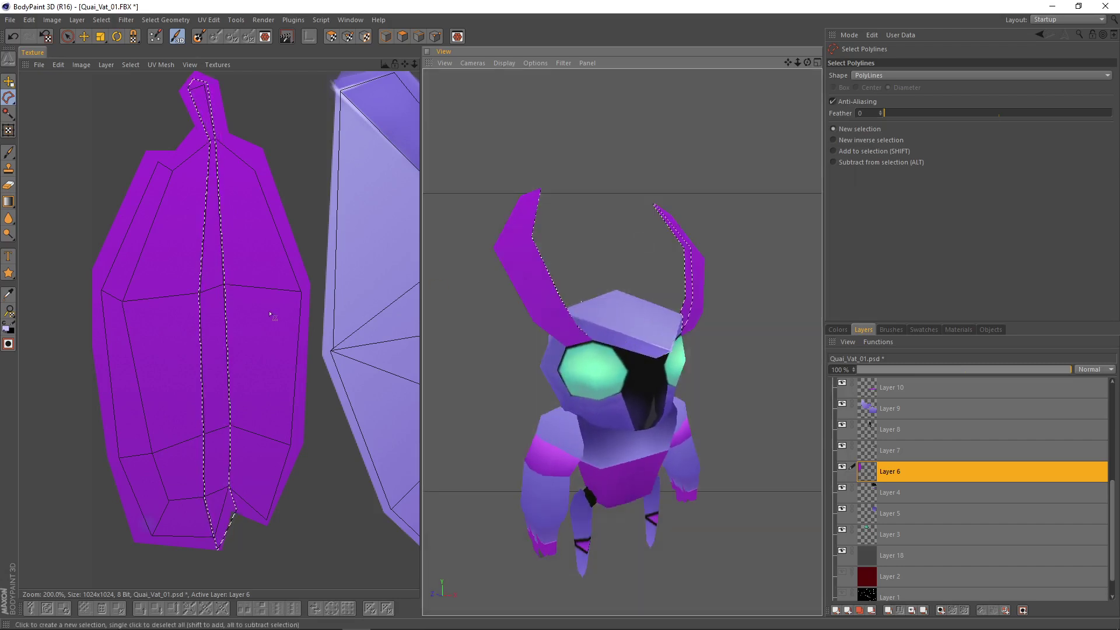
- Sample the horn's purple, darken it to R 108, G 31, B 148, and add a new layer above Layer 6
{"action": "left_click", "coordinate": [8, 294]}
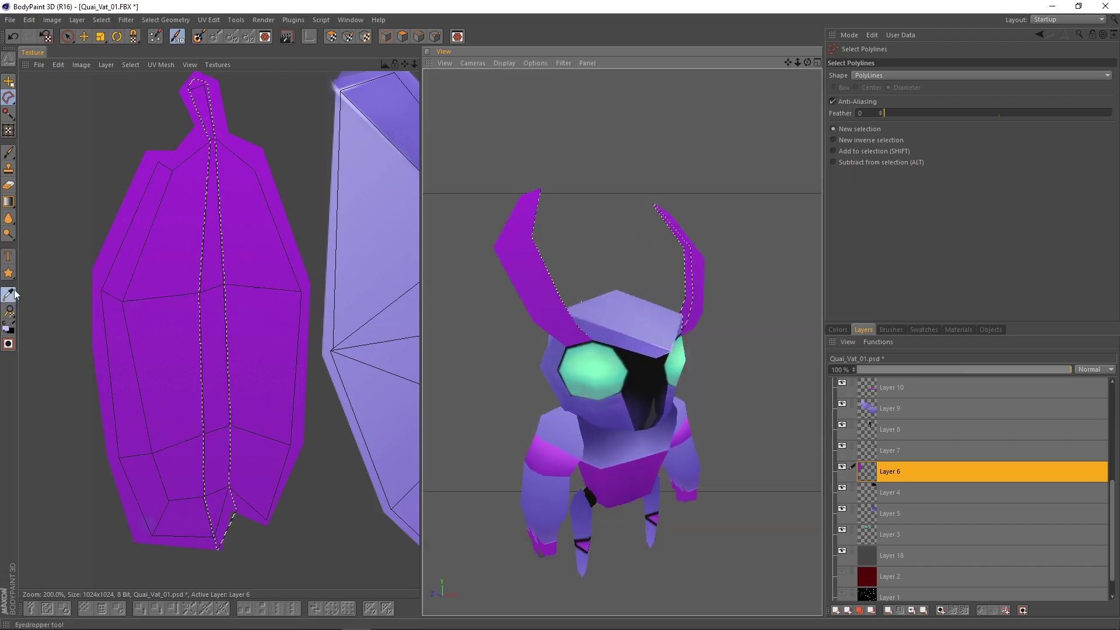
{"action": "left_click", "coordinate": [221, 499]}
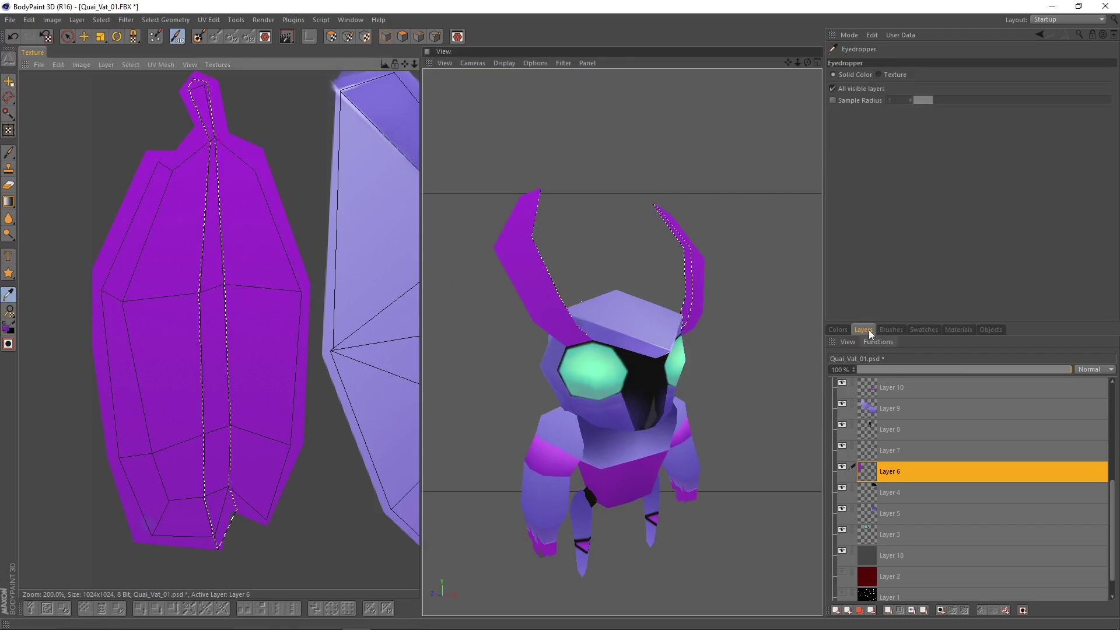
{"action": "left_click", "coordinate": [838, 329]}
{"action": "left_click", "coordinate": [950, 448]}
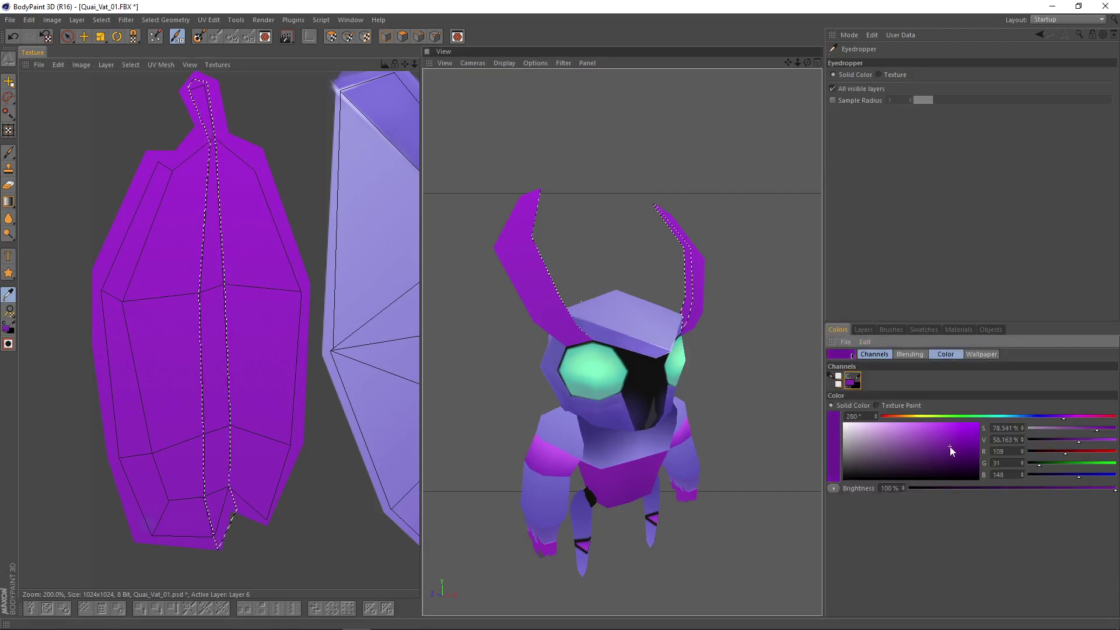
{"action": "left_click", "coordinate": [865, 330]}
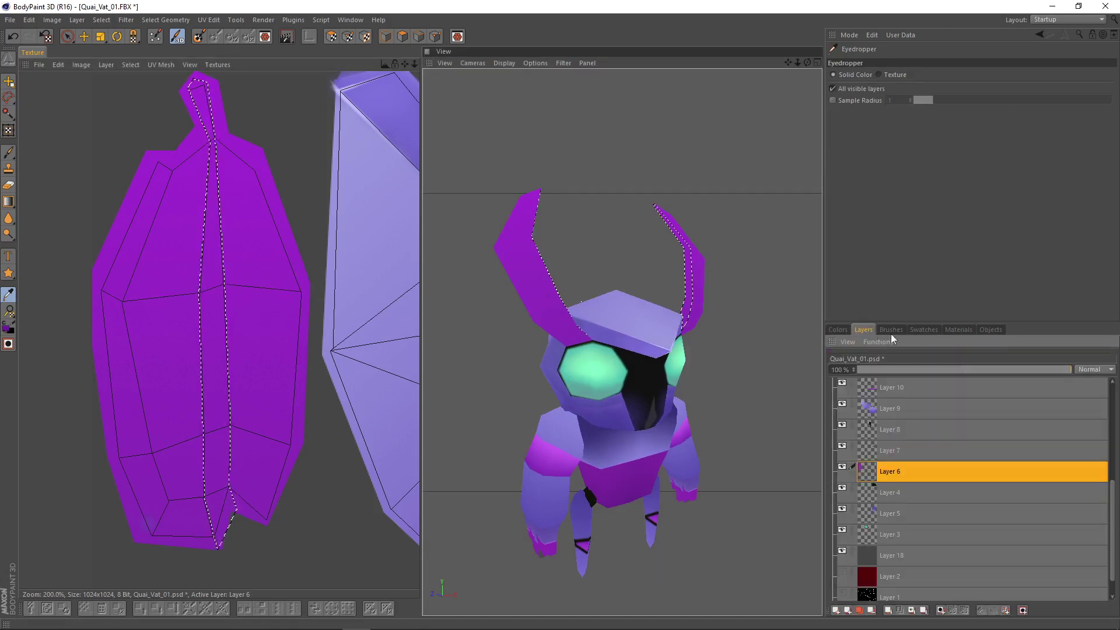
{"action": "left_click", "coordinate": [837, 609]}
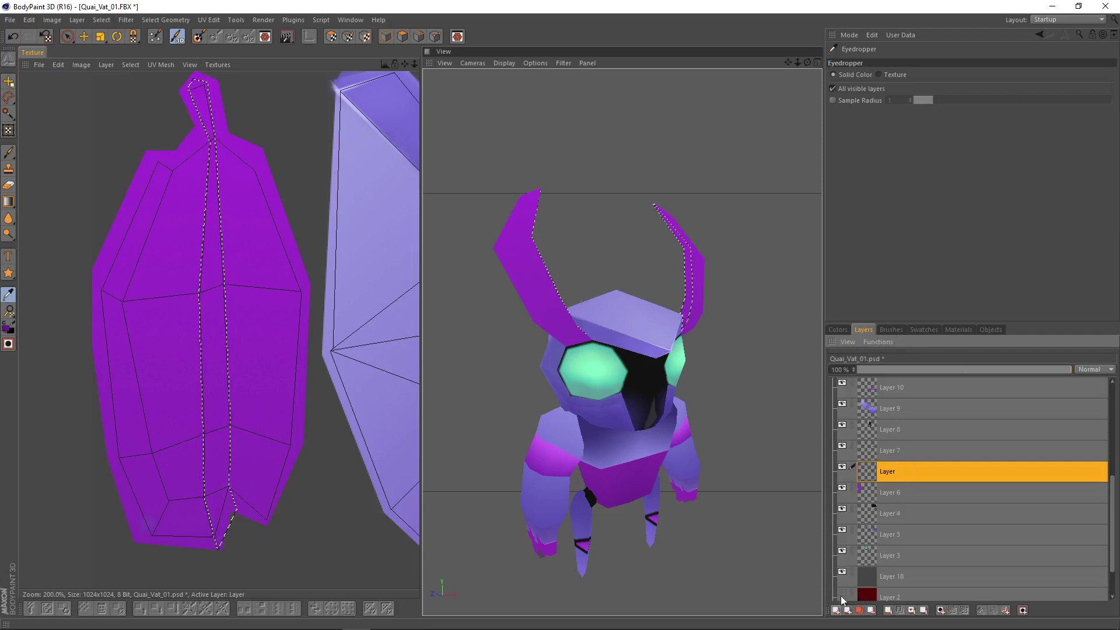
- Shade the selected central strip of the horn's UV island dark purple with a soft brush of size 192, and check it on the model
{"action": "left_click", "coordinate": [9, 152]}
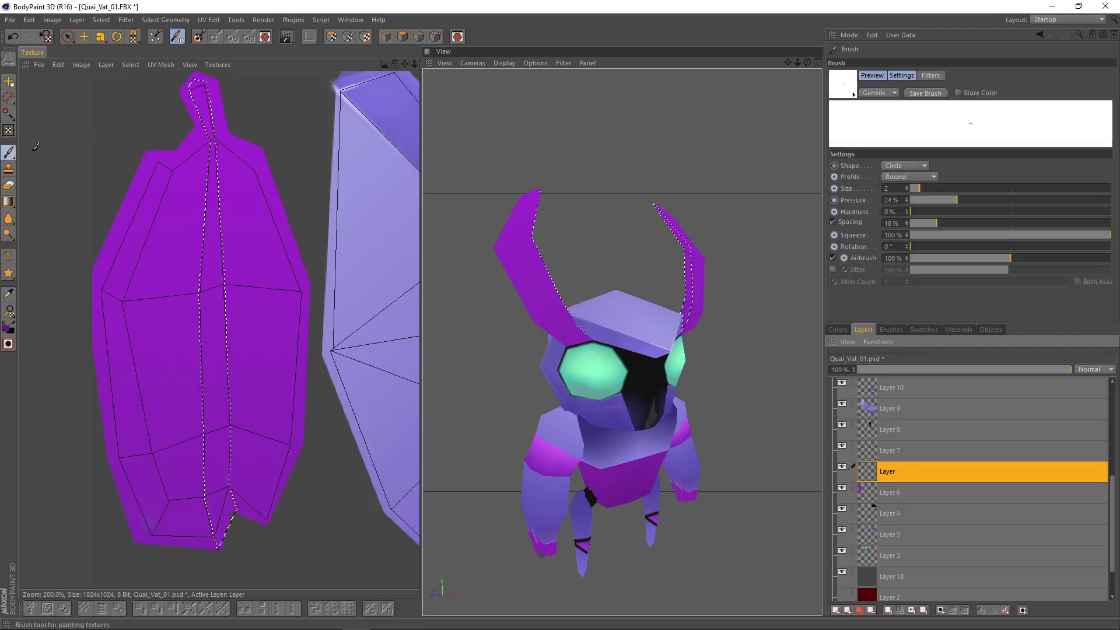
{"action": "left_click", "coordinate": [957, 188]}
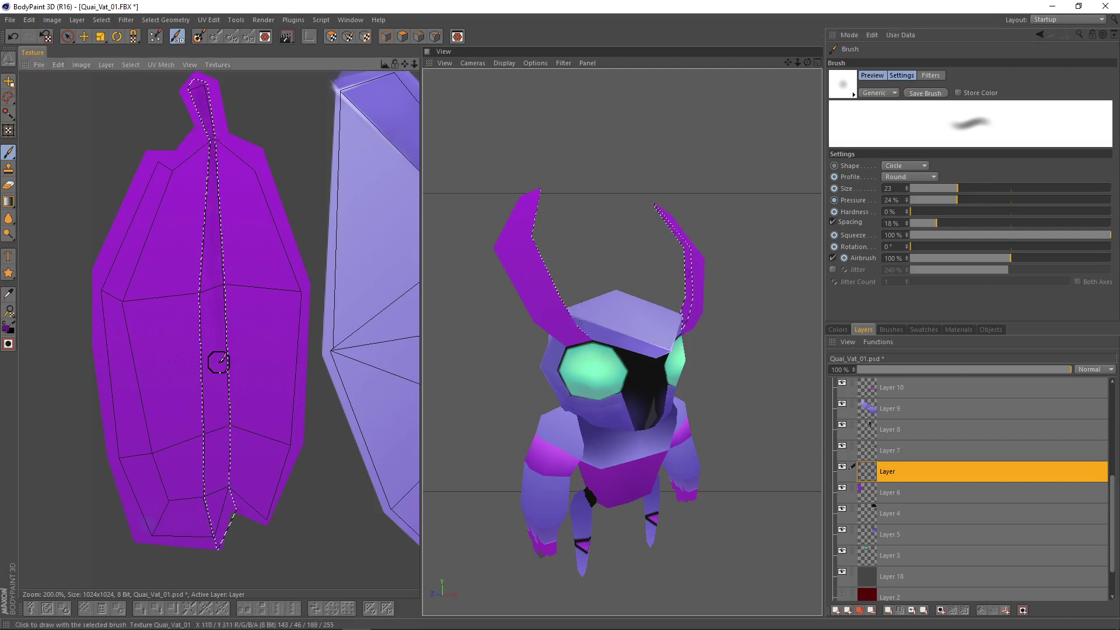
{"action": "left_click", "coordinate": [1048, 188]}
{"action": "mouse_move", "coordinate": [218, 183]}
{"action": "left_mouse_down"}
{"action": "mouse_move", "coordinate": [228, 453]}
{"action": "mouse_move", "coordinate": [220, 304]}
{"action": "mouse_move", "coordinate": [236, 176]}
{"action": "left_mouse_up"}
{"action": "left_click_drag", "start_coordinate": [237, 176], "coordinate": [221, 479]}
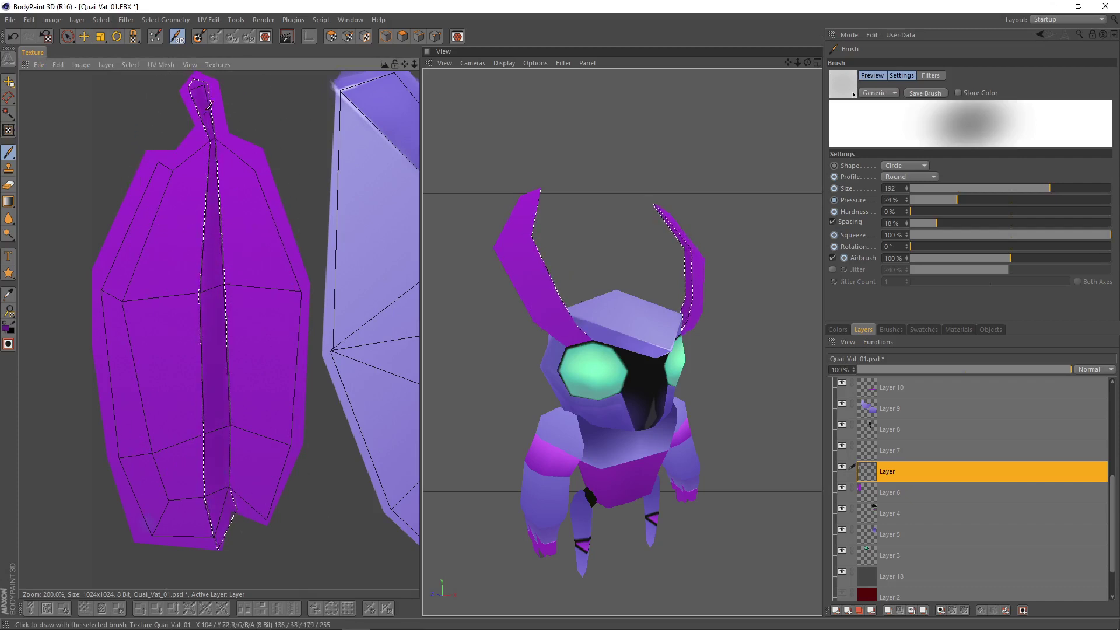
{"action": "left_click_drag", "start_coordinate": [701, 262], "coordinate": [647, 263], "text": "alt"}
{"action": "scroll", "coordinate": [650, 259], "scroll_direction": "down", "scroll_amount": 3}
{"action": "left_click_drag", "start_coordinate": [680, 326], "coordinate": [540, 346], "text": "alt"}
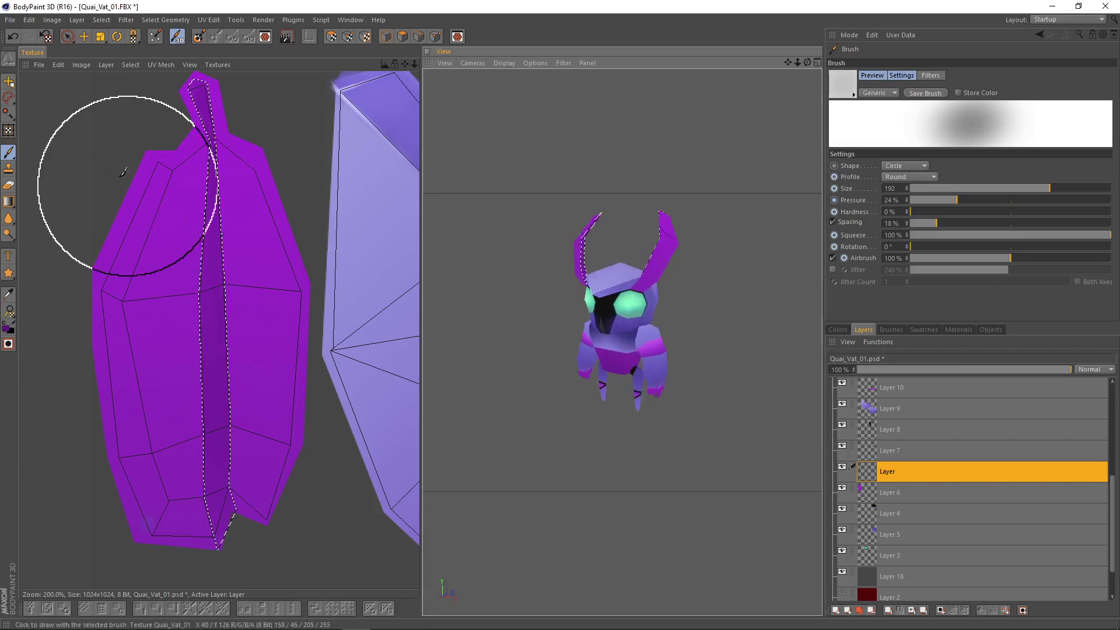
- Begin a new polyline selection along the inner mesh edge of the horn UV island's left border strip, down to its lower end
{"action": "left_click", "coordinate": [8, 98]}
{"action": "scroll", "coordinate": [131, 186], "scroll_direction": "up", "scroll_amount": 3}
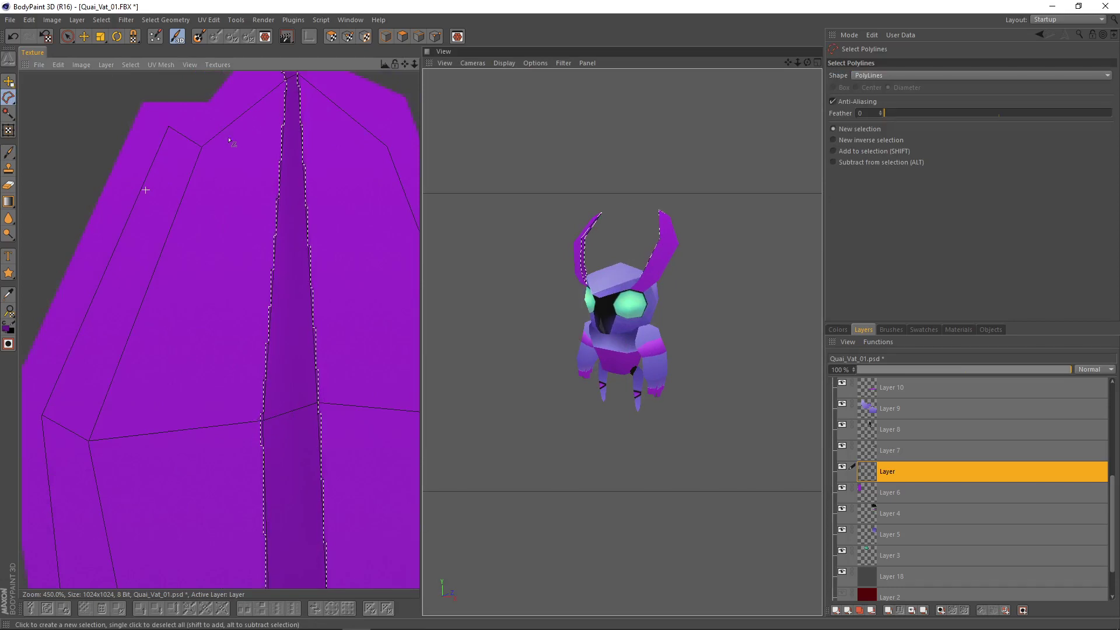
{"action": "left_click", "coordinate": [208, 135]}
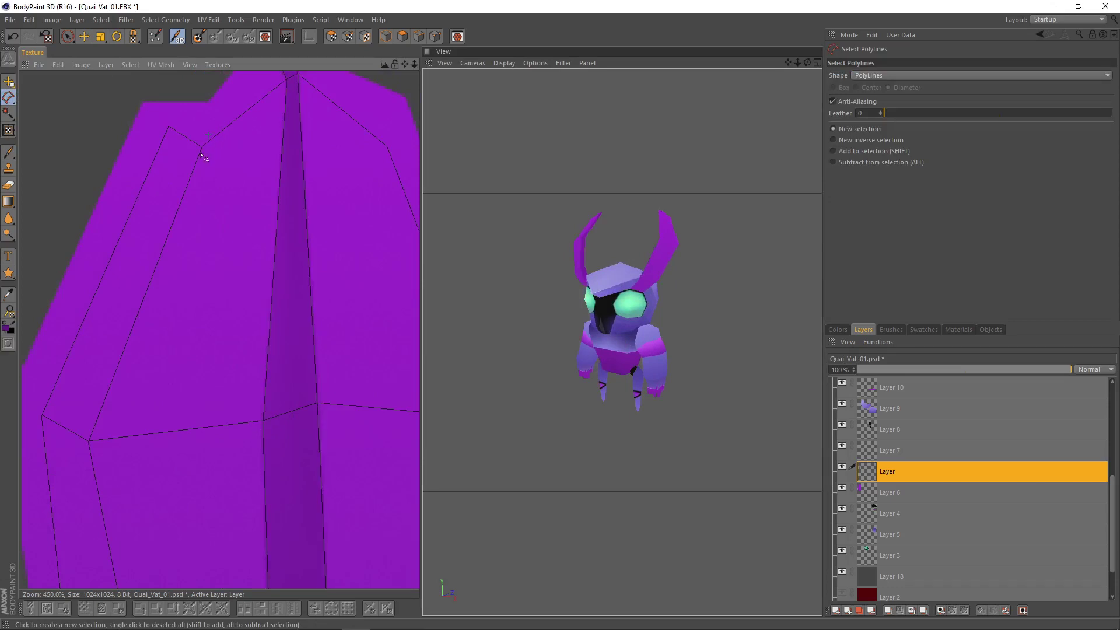
{"action": "left_click", "coordinate": [89, 442]}
{"action": "middle_click_drag", "start_coordinate": [89, 441], "coordinate": [164, 192], "text": "alt"}
{"action": "right_click", "coordinate": [153, 618]}
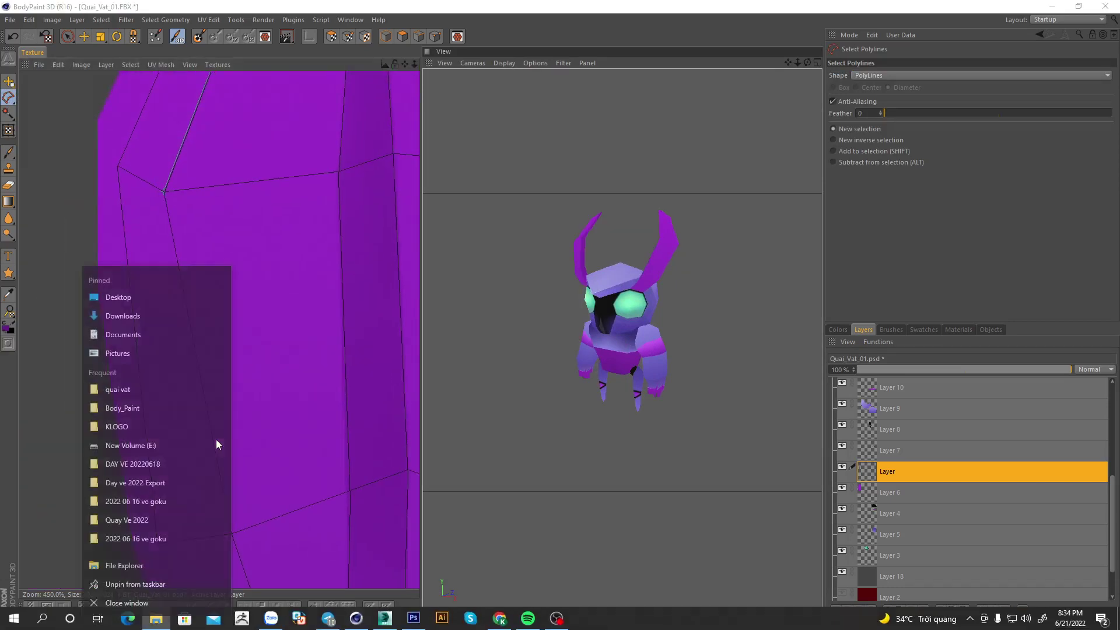
{"action": "scroll", "coordinate": [307, 458], "scroll_direction": "down", "scroll_amount": 3}
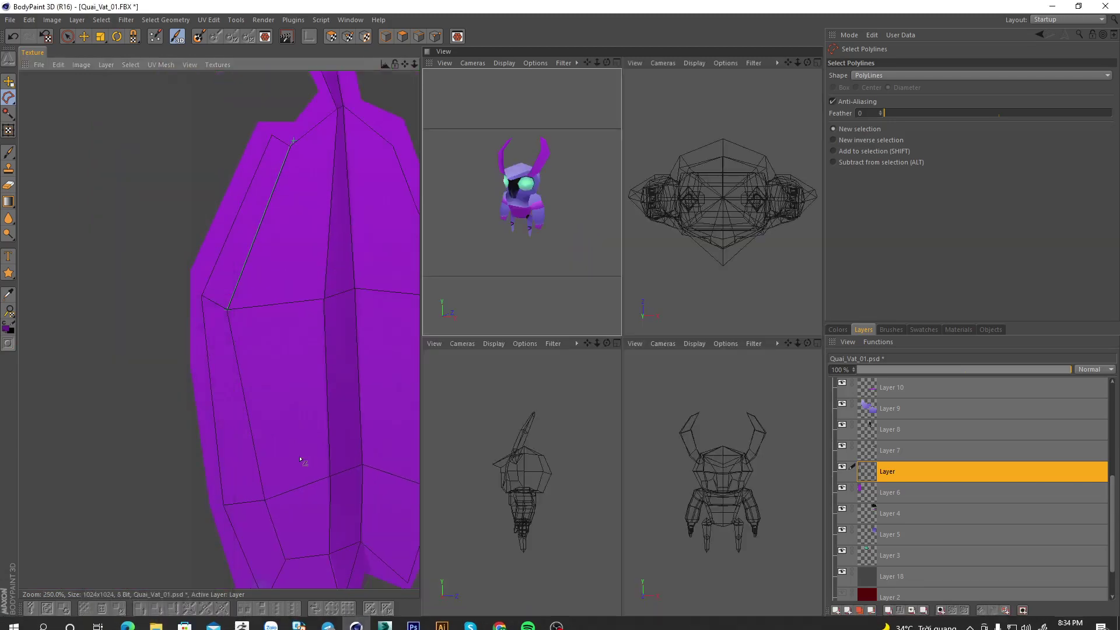
{"action": "middle_click_drag", "start_coordinate": [275, 87], "coordinate": [239, 13], "text": "alt"}
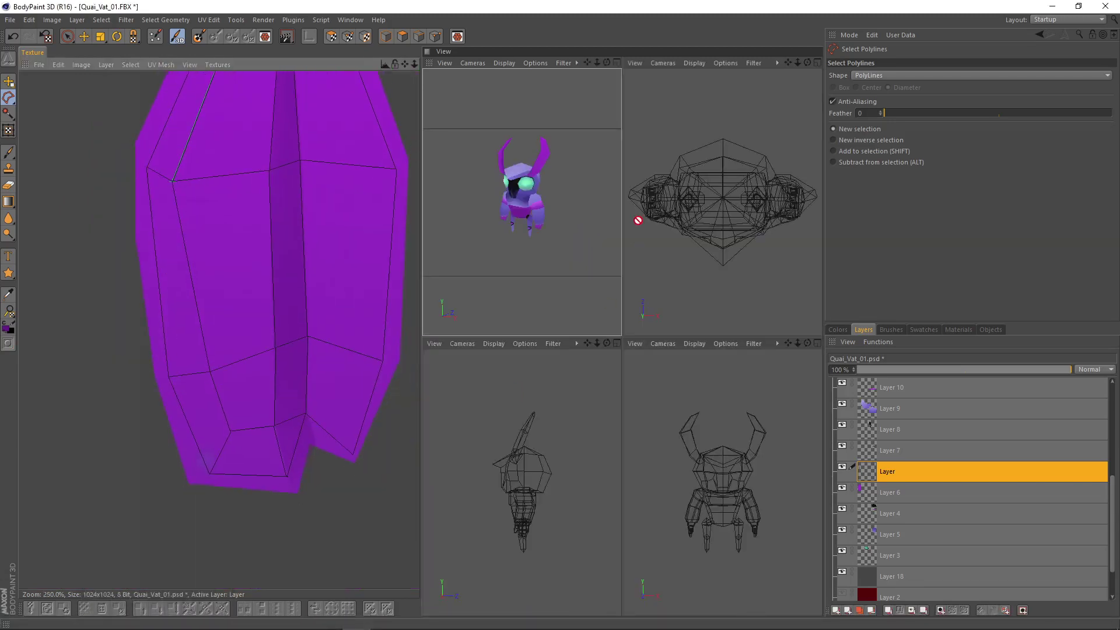
{"action": "left_click", "coordinate": [618, 64]}
{"action": "middle_click_drag", "start_coordinate": [250, 292], "coordinate": [192, 398], "text": "alt"}
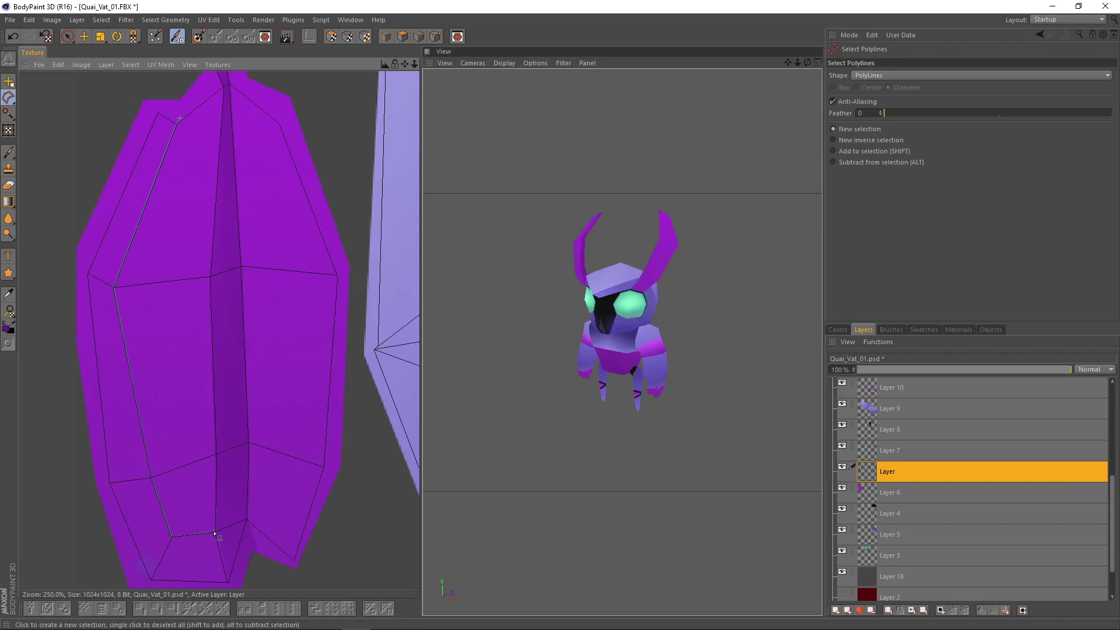
- Continue the polyline around the horn island's lower end and up outside its left edge, closing the selection at the starting vertex
{"action": "middle_click_drag", "start_coordinate": [260, 563], "coordinate": [345, 363], "text": "alt"}
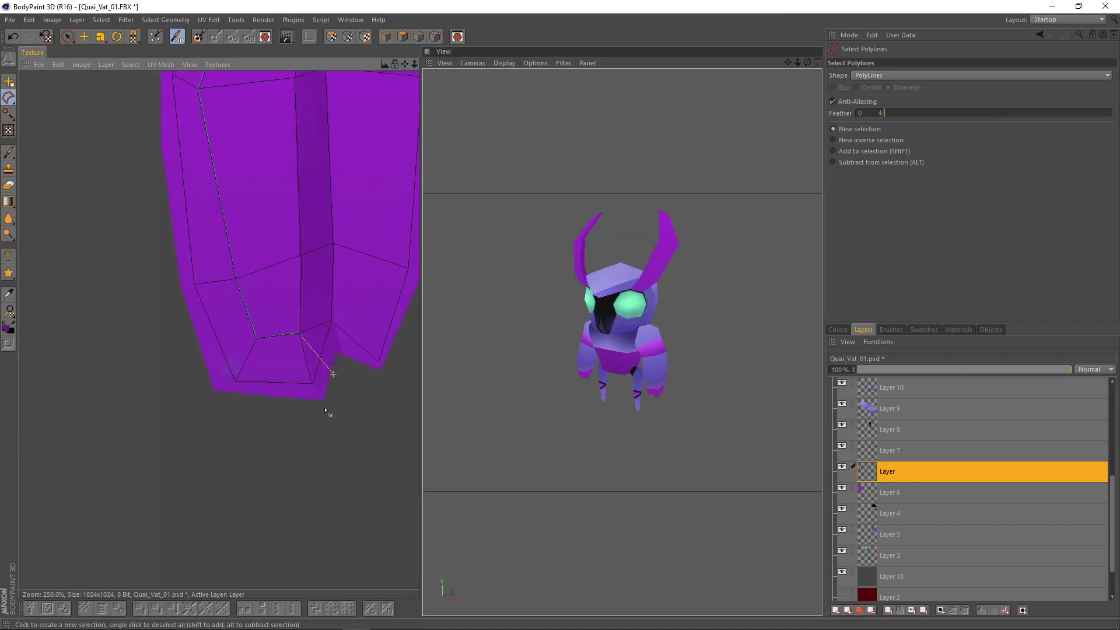
{"action": "left_click", "coordinate": [196, 383]}
{"action": "middle_click_drag", "start_coordinate": [189, 315], "coordinate": [201, 499], "text": "alt"}
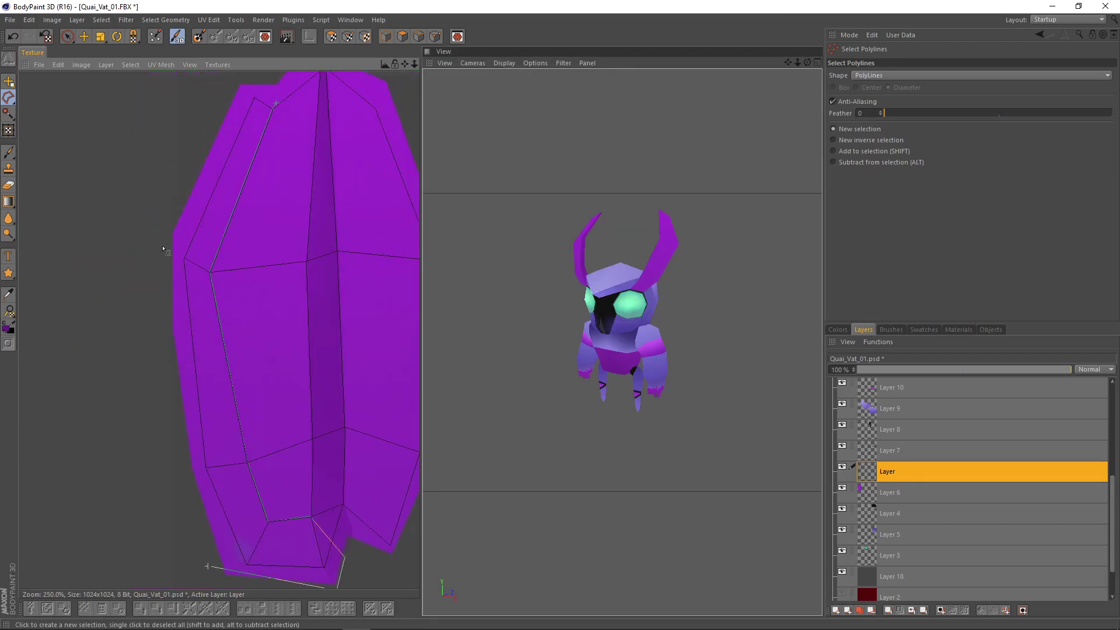
{"action": "left_click", "coordinate": [186, 449]}
{"action": "left_click", "coordinate": [162, 243]}
{"action": "middle_click_drag", "start_coordinate": [219, 75], "coordinate": [218, 179], "text": "alt"}
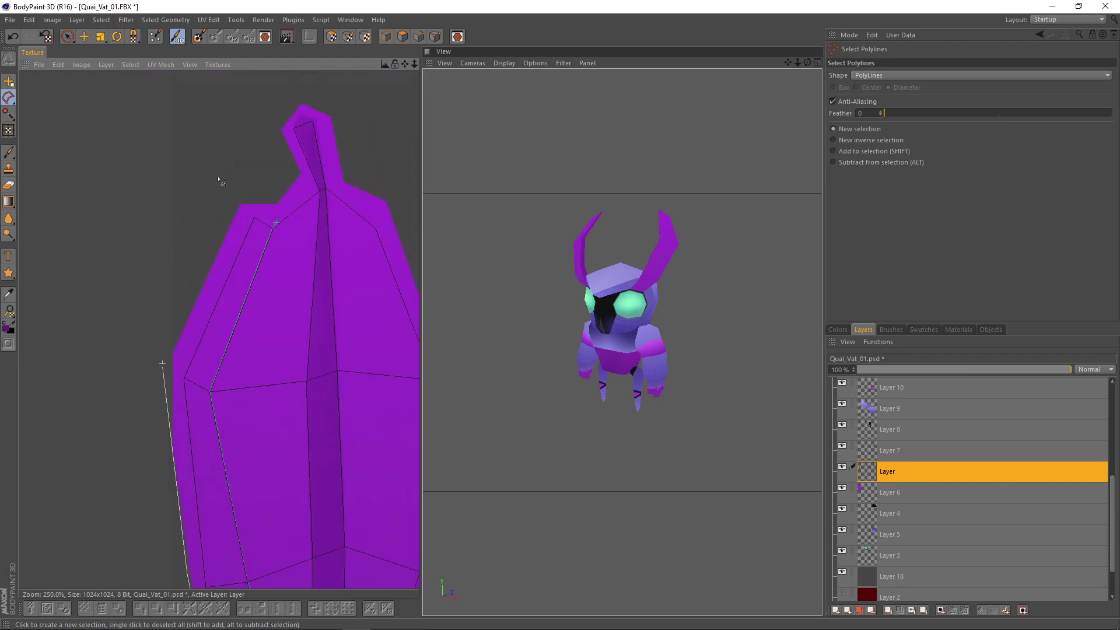
{"action": "left_click", "coordinate": [247, 195]}
{"action": "left_click", "coordinate": [275, 221]}
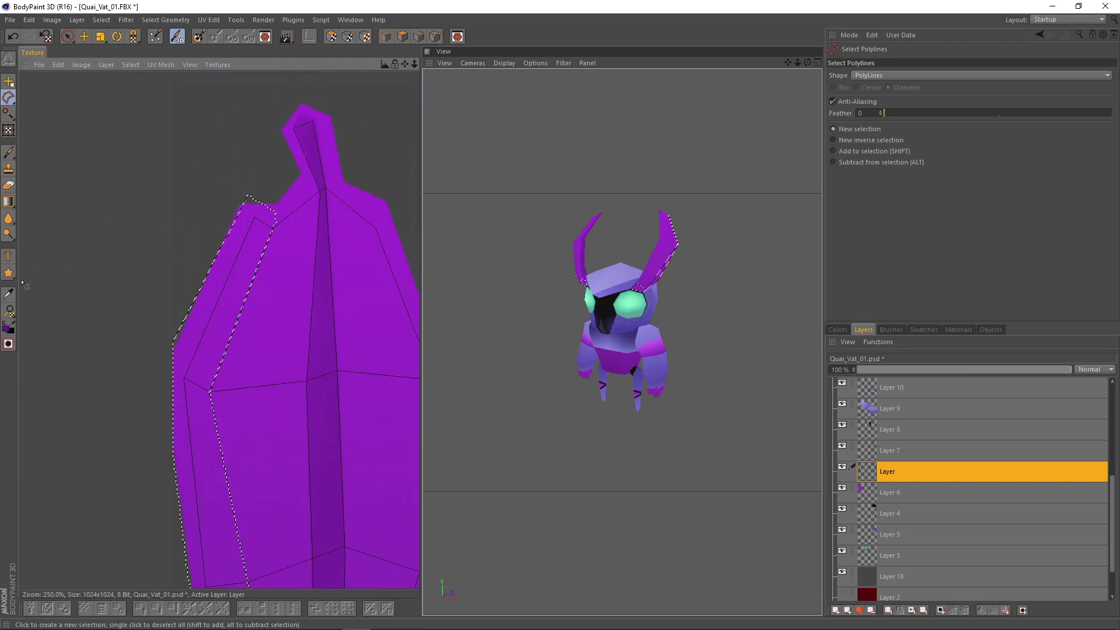
- Brush dark purple shading onto the selected left border strip and lower end of the horn's UV island
{"action": "left_click", "coordinate": [9, 152]}
{"action": "scroll", "coordinate": [341, 245], "scroll_direction": "down", "scroll_amount": 4}
{"action": "middle_click_drag", "start_coordinate": [340, 245], "coordinate": [255, 149], "text": "alt"}
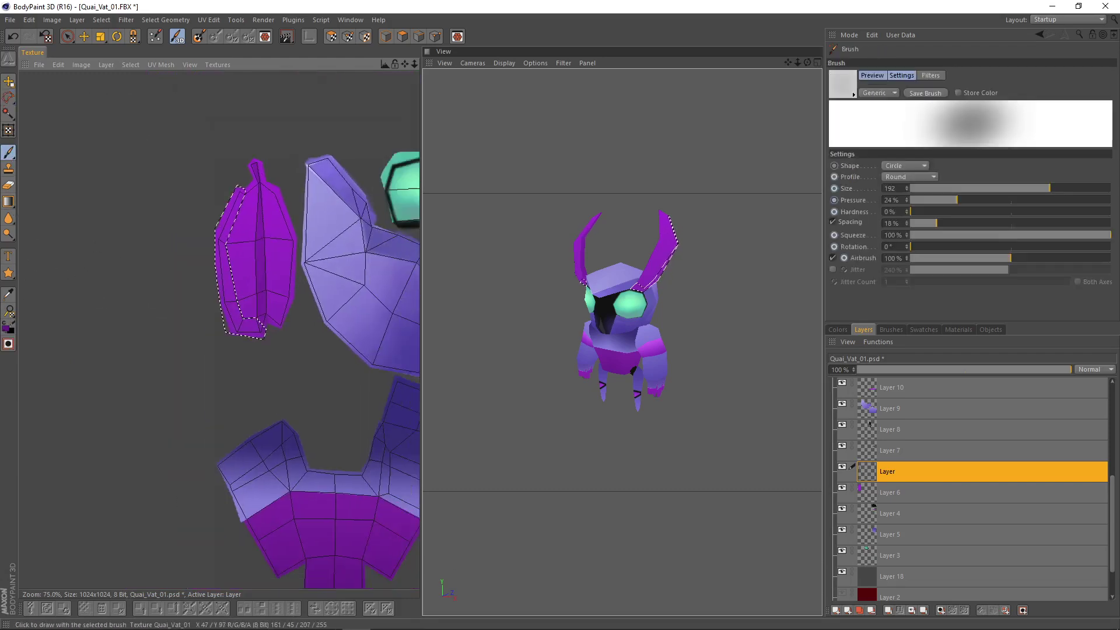
- Paint soft dark purple shading over the selected side faces of the horn's UV island, and clear the selection
{"action": "scroll", "coordinate": [286, 163], "scroll_direction": "up", "scroll_amount": 1}
{"action": "mouse_move", "coordinate": [213, 182]}
{"action": "left_mouse_down"}
{"action": "mouse_move", "coordinate": [175, 292]}
{"action": "mouse_move", "coordinate": [195, 379]}
{"action": "mouse_move", "coordinate": [211, 374]}
{"action": "mouse_move", "coordinate": [181, 371]}
{"action": "left_mouse_up"}
{"action": "mouse_move", "coordinate": [193, 153]}
{"action": "left_mouse_down"}
{"action": "mouse_move", "coordinate": [177, 199]}
{"action": "mouse_move", "coordinate": [172, 320]}
{"action": "left_mouse_up"}
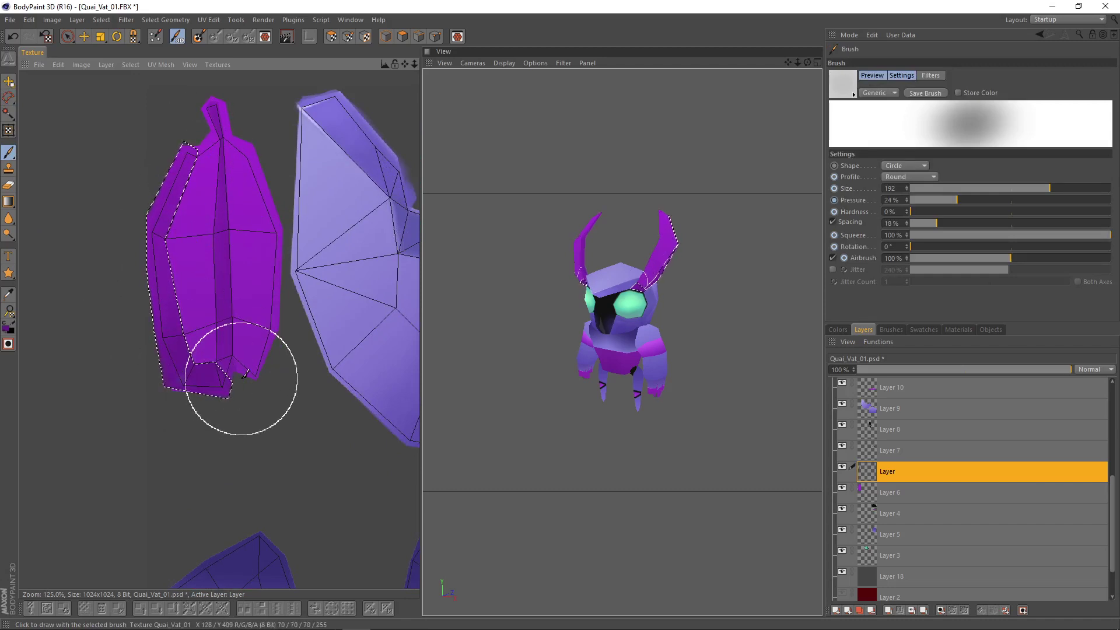
{"action": "left_click", "coordinate": [131, 65]}
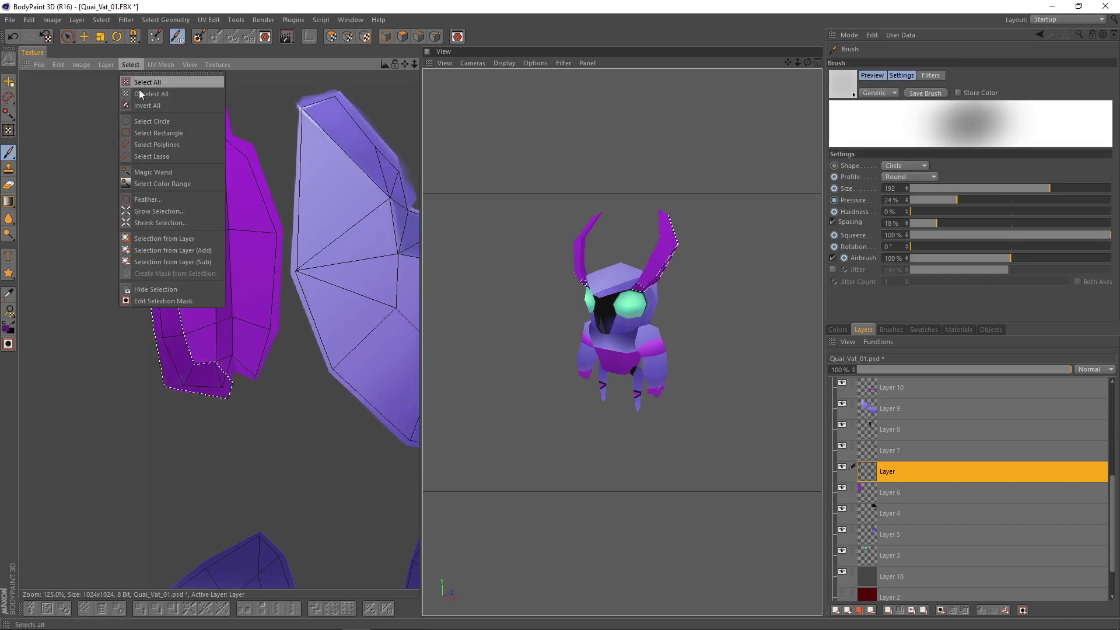
{"action": "left_click", "coordinate": [144, 97]}
- Compare the horn shading with the active layer hidden and shown, inspecting the model from several angles
{"action": "left_click_drag", "start_coordinate": [665, 408], "coordinate": [742, 431], "text": "alt"}
{"action": "scroll", "coordinate": [596, 340], "scroll_direction": "down", "scroll_amount": 3}
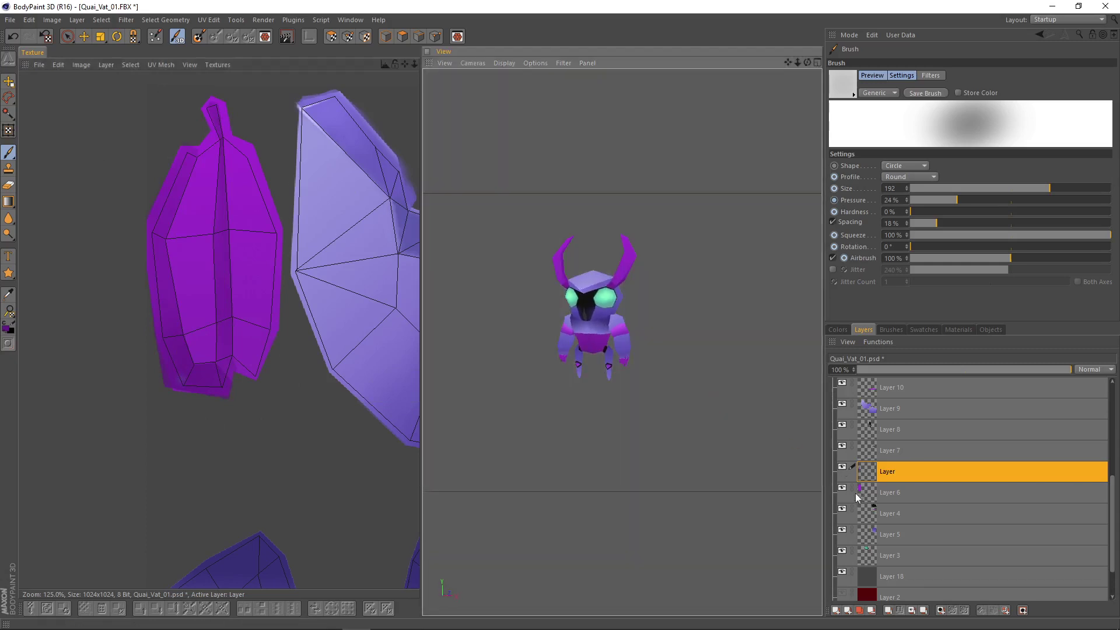
{"action": "left_click", "coordinate": [843, 467]}
{"action": "left_click", "coordinate": [843, 467]}
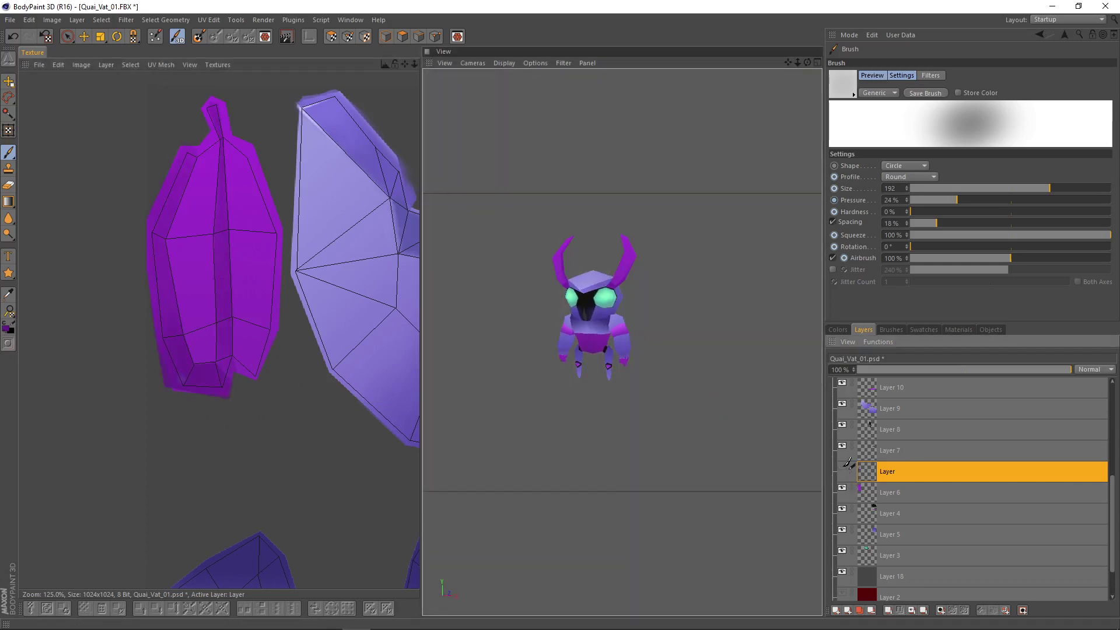
{"action": "scroll", "coordinate": [620, 247], "scroll_direction": "up", "scroll_amount": 3}
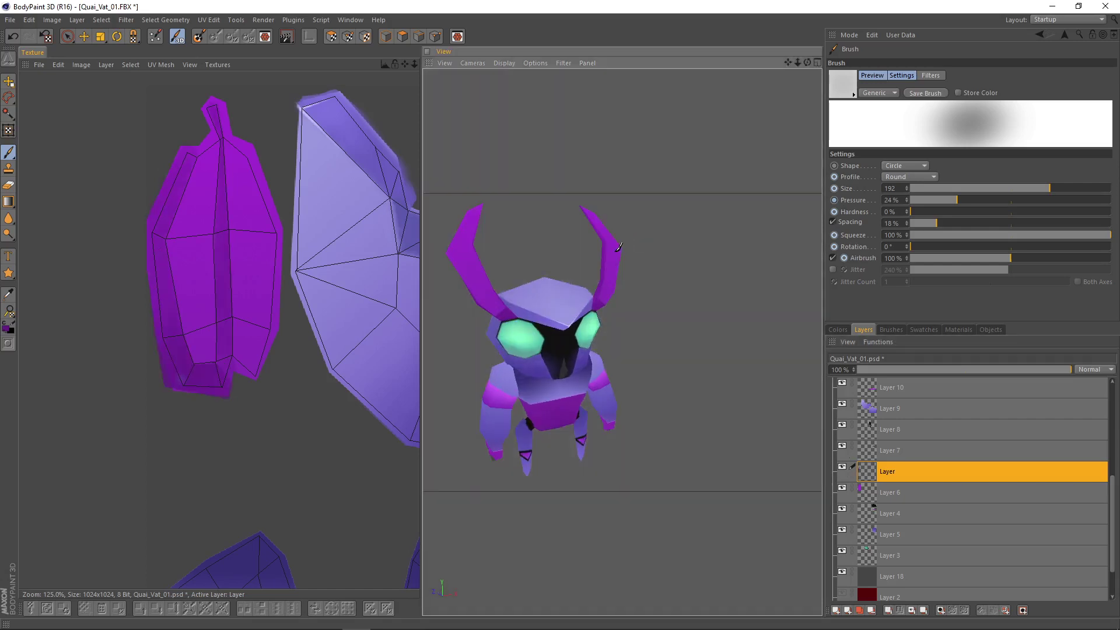
{"action": "scroll", "coordinate": [567, 232], "scroll_direction": "down", "scroll_amount": 2}
- Add a new paint layer and set up a size 6 brush in bright purple (R 197, G 67, B 249)
{"action": "scroll", "coordinate": [233, 175], "scroll_direction": "up", "scroll_amount": 3}
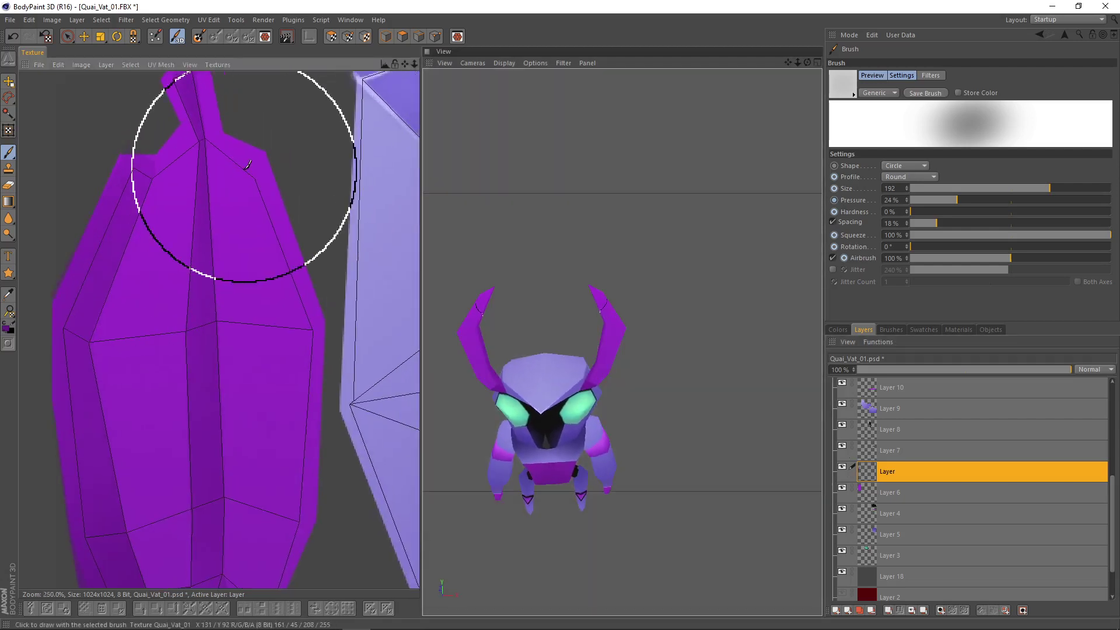
{"action": "left_click", "coordinate": [965, 188]}
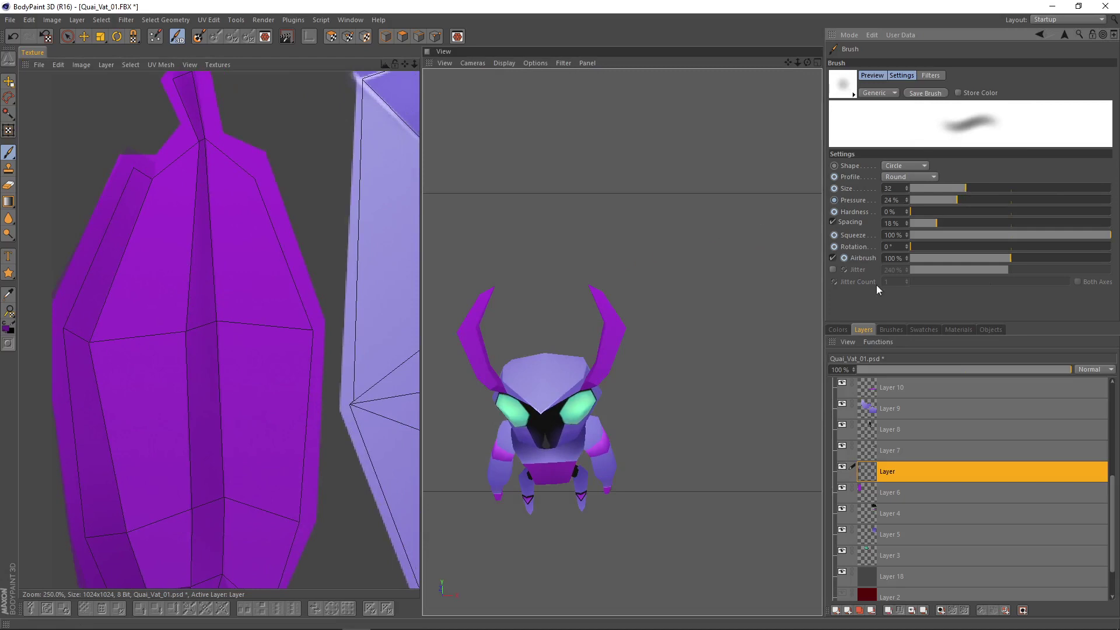
{"action": "left_click", "coordinate": [837, 610]}
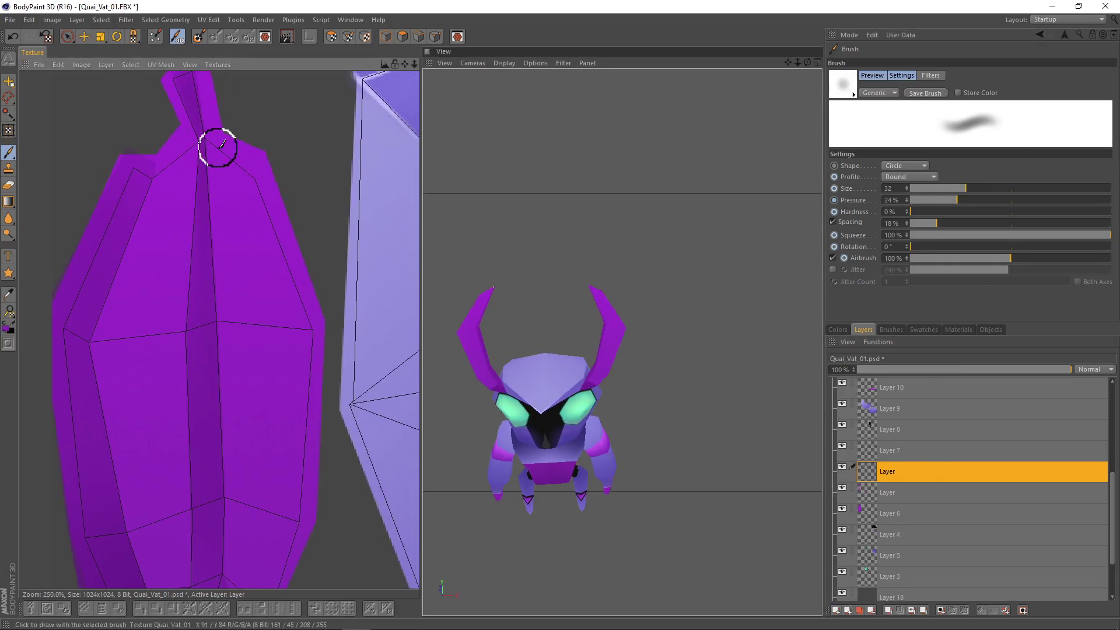
{"action": "left_click", "coordinate": [838, 329]}
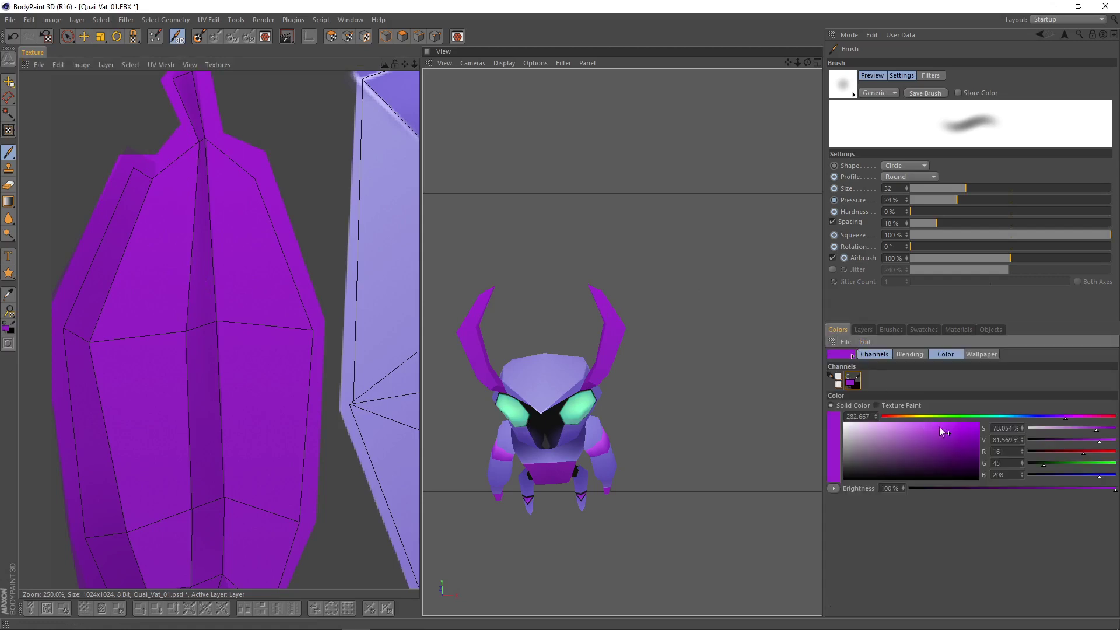
{"action": "left_click", "coordinate": [943, 424]}
{"action": "left_click", "coordinate": [932, 188]}
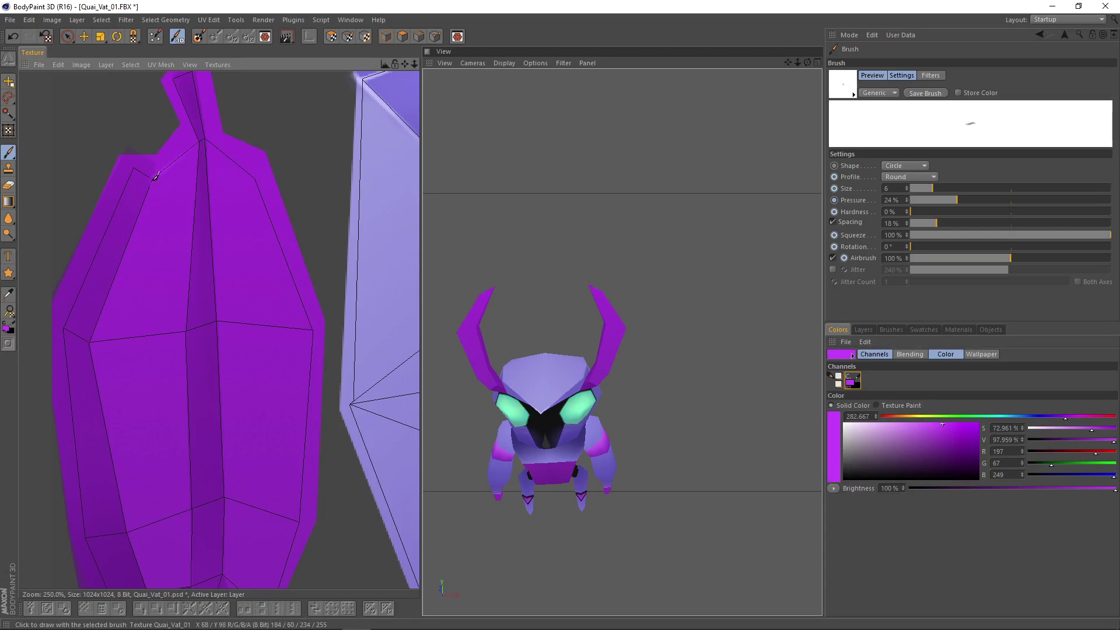
- Reduce the brush to size 4 and paint a bright purple highlight on the edge corner near the horn's tip
{"action": "left_click", "coordinate": [927, 188]}
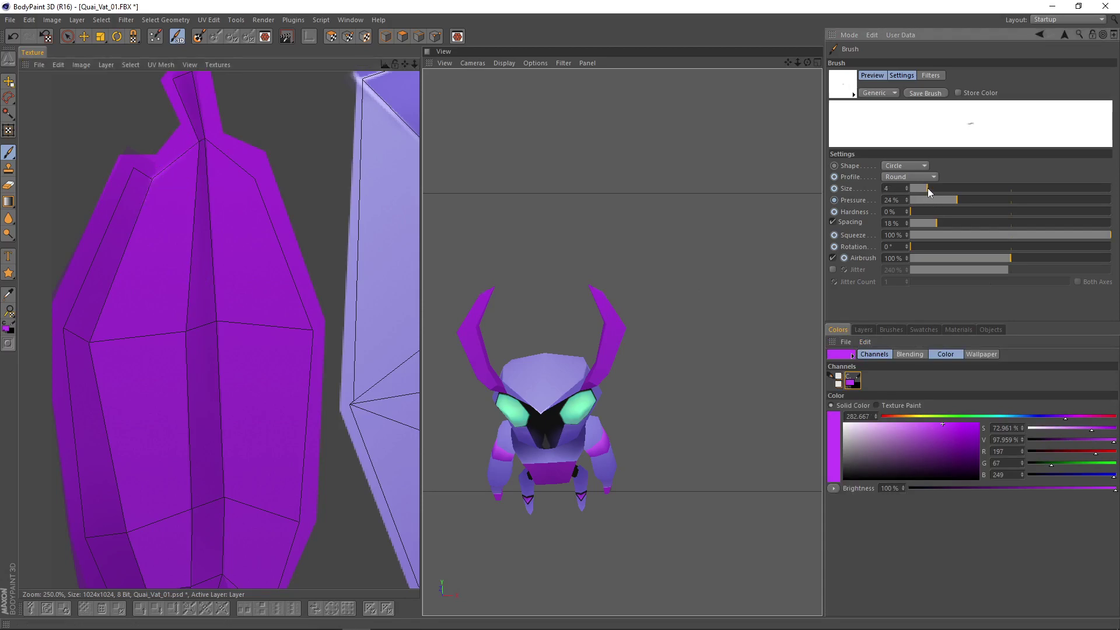
{"action": "scroll", "coordinate": [610, 259], "scroll_direction": "up", "scroll_amount": 5}
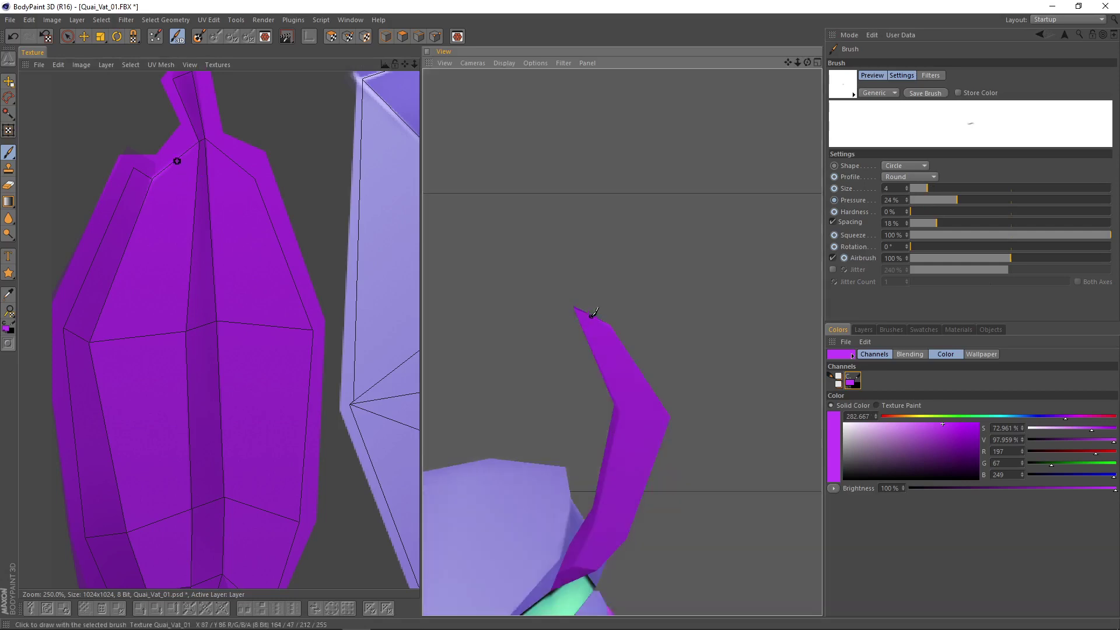
{"action": "scroll", "coordinate": [691, 283], "scroll_direction": "up", "scroll_amount": 3}
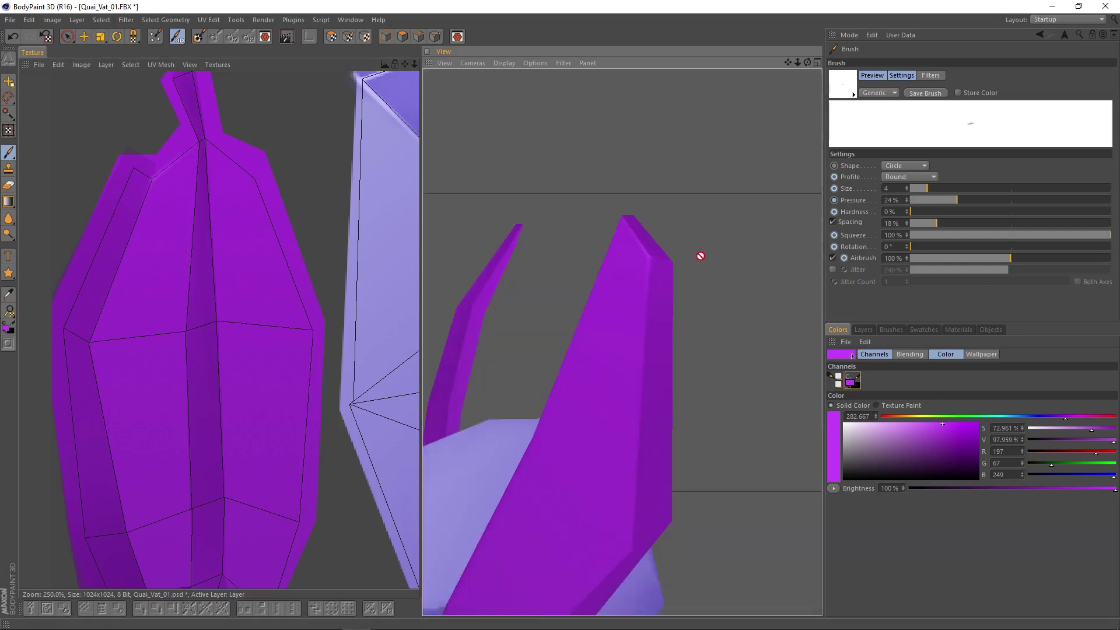
{"action": "left_click_drag", "start_coordinate": [700, 256], "coordinate": [655, 264], "text": "alt"}
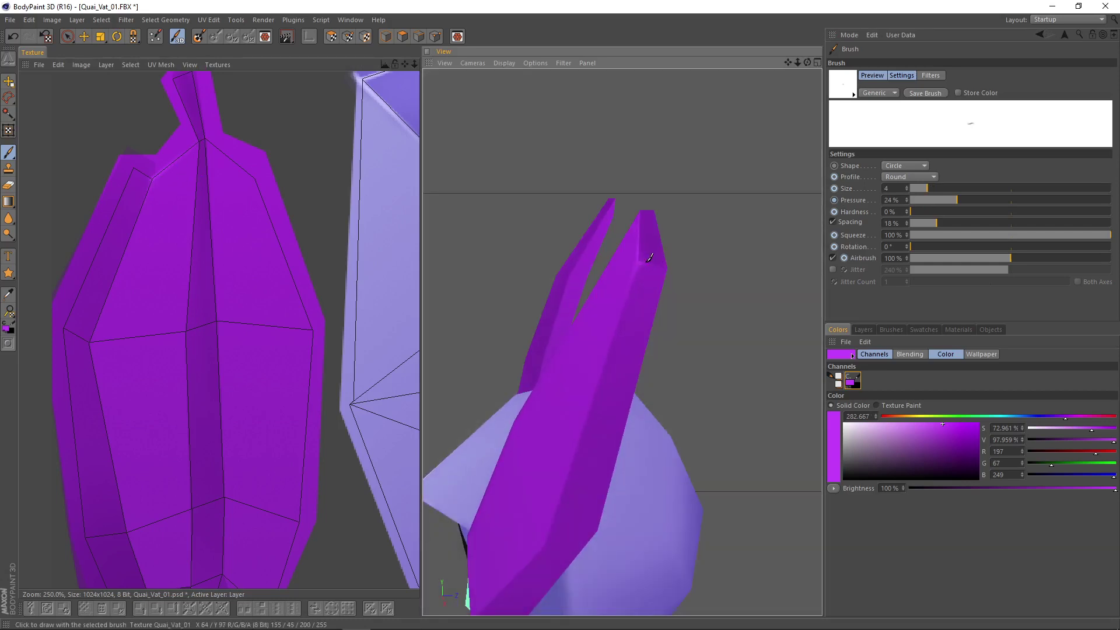
{"action": "left_click_drag", "start_coordinate": [660, 255], "coordinate": [639, 260], "text": "alt"}
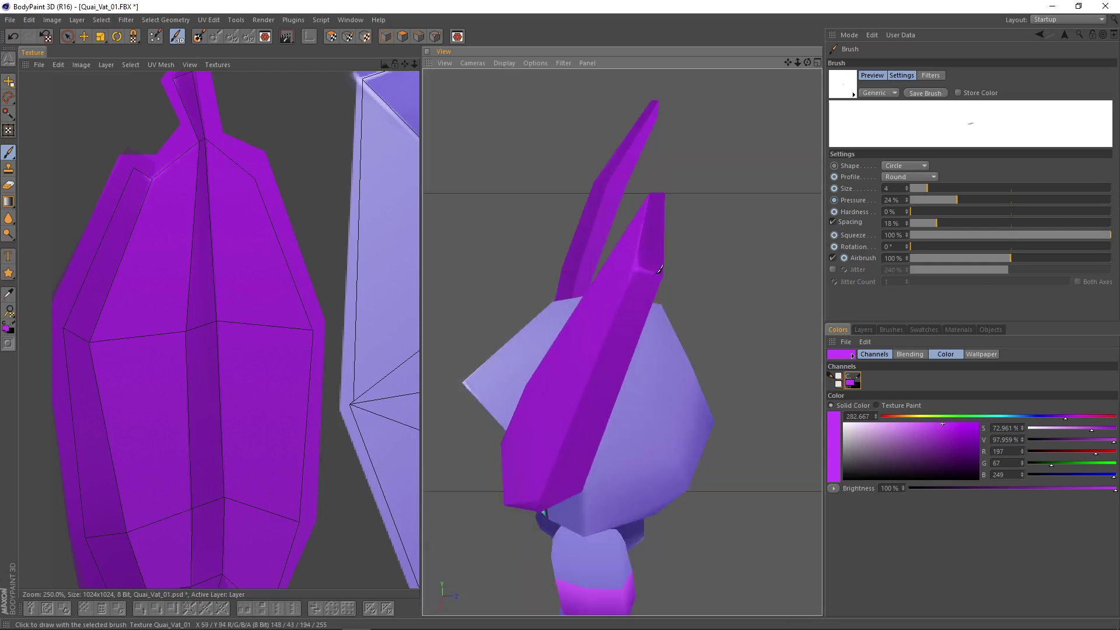
{"action": "scroll", "coordinate": [639, 263], "scroll_direction": "up", "scroll_amount": 2}
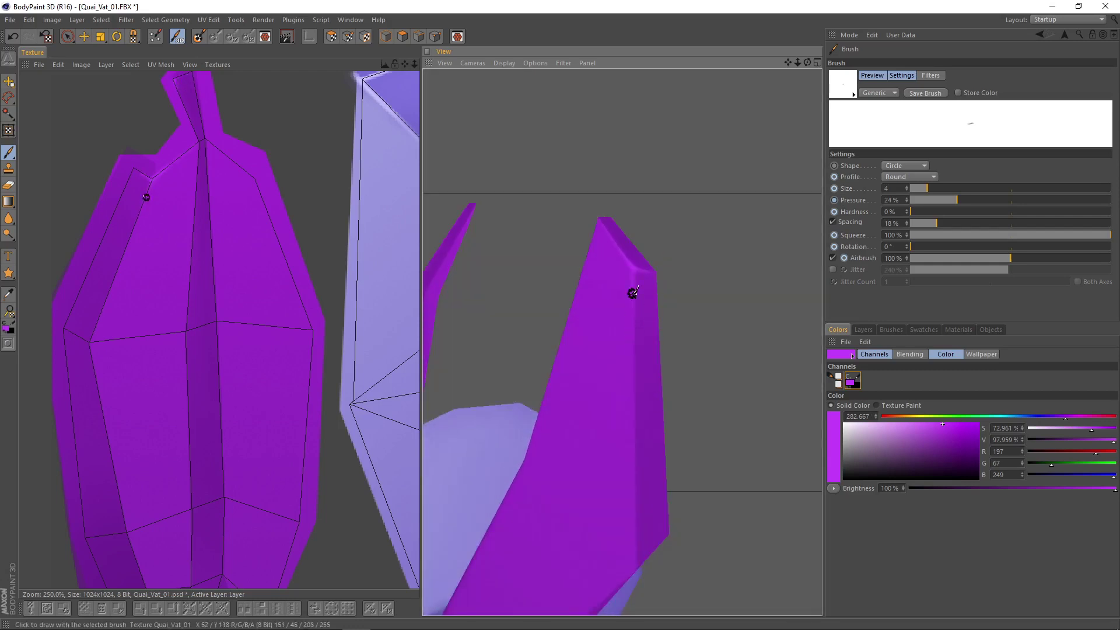
{"action": "left_click_drag", "start_coordinate": [633, 293], "coordinate": [590, 220], "text": "alt"}
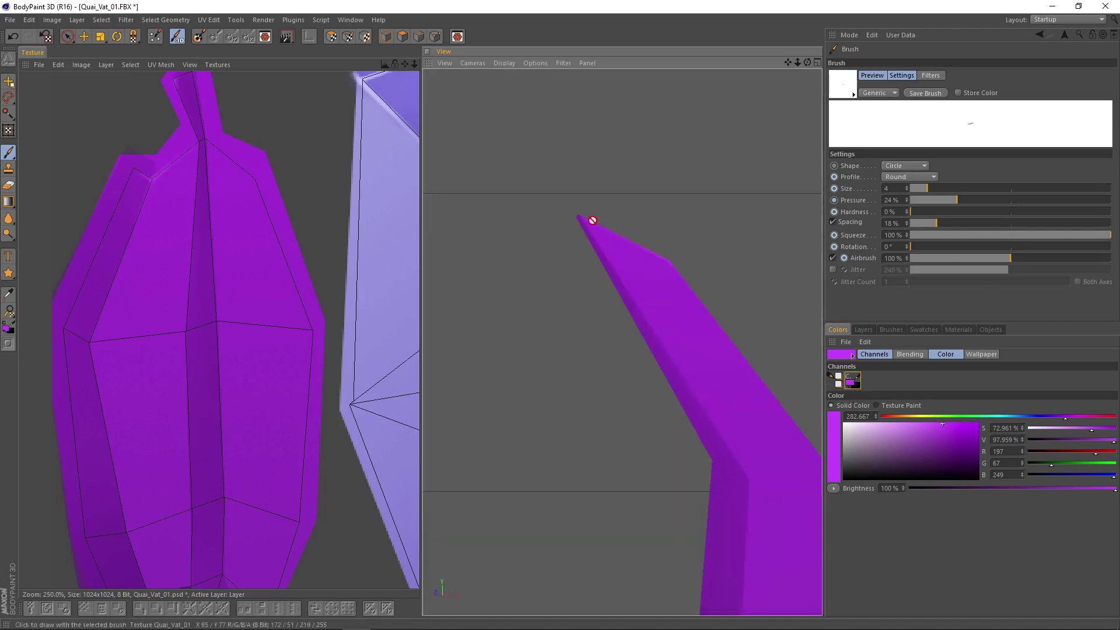
{"action": "left_click_drag", "start_coordinate": [152, 180], "coordinate": [148, 187]}
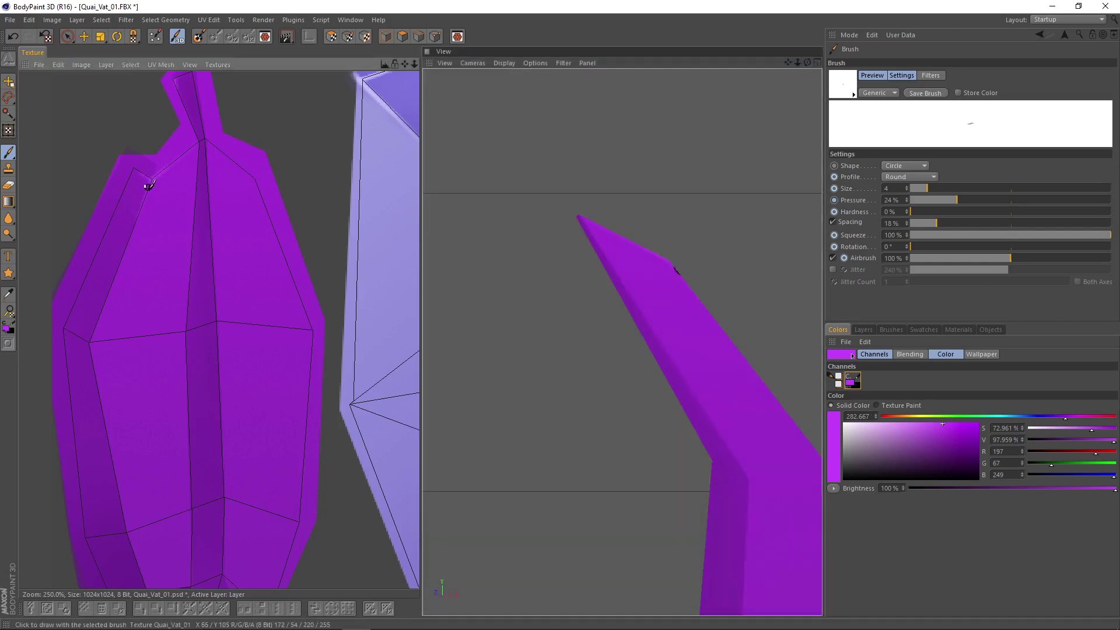
- Paint thin bright highlights around the upper centre ridge and down the upper side edge of the horn's UV island
{"action": "scroll", "coordinate": [272, 167], "scroll_direction": "up", "scroll_amount": 8}
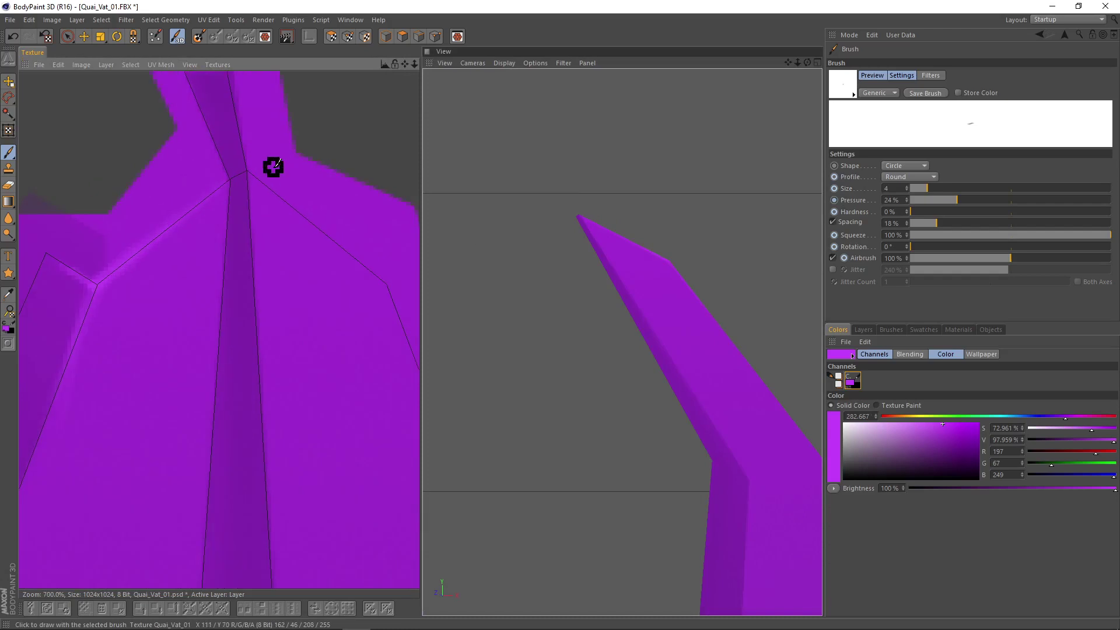
{"action": "scroll", "coordinate": [277, 164], "scroll_direction": "down", "scroll_amount": 6}
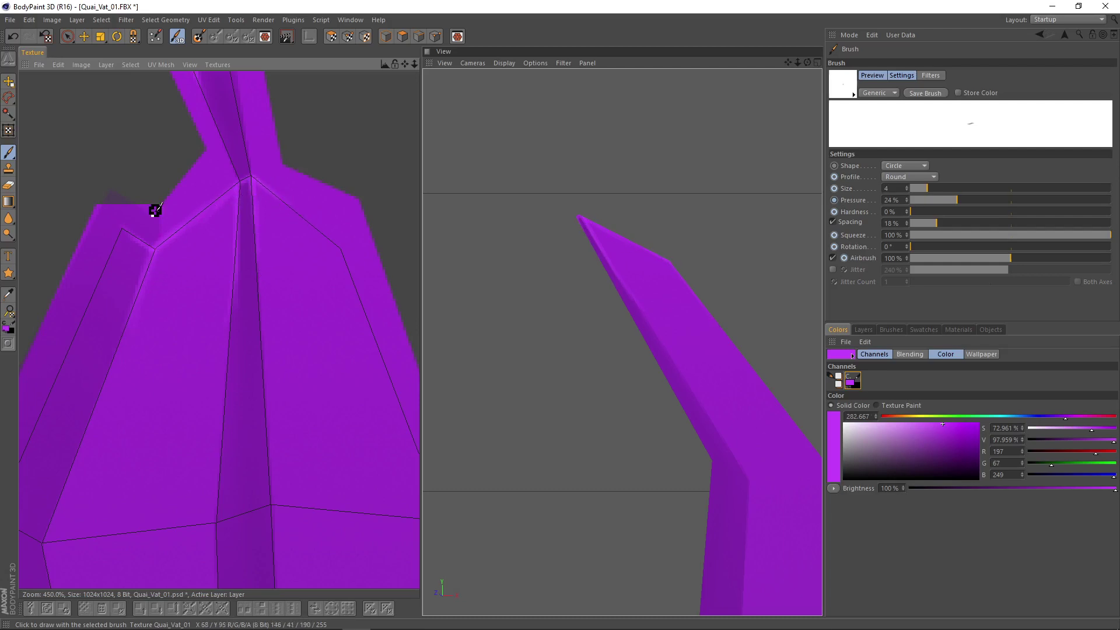
{"action": "scroll", "coordinate": [70, 435], "scroll_direction": "down", "scroll_amount": 1}
{"action": "middle_click_drag", "start_coordinate": [70, 434], "coordinate": [159, 306], "text": "alt"}
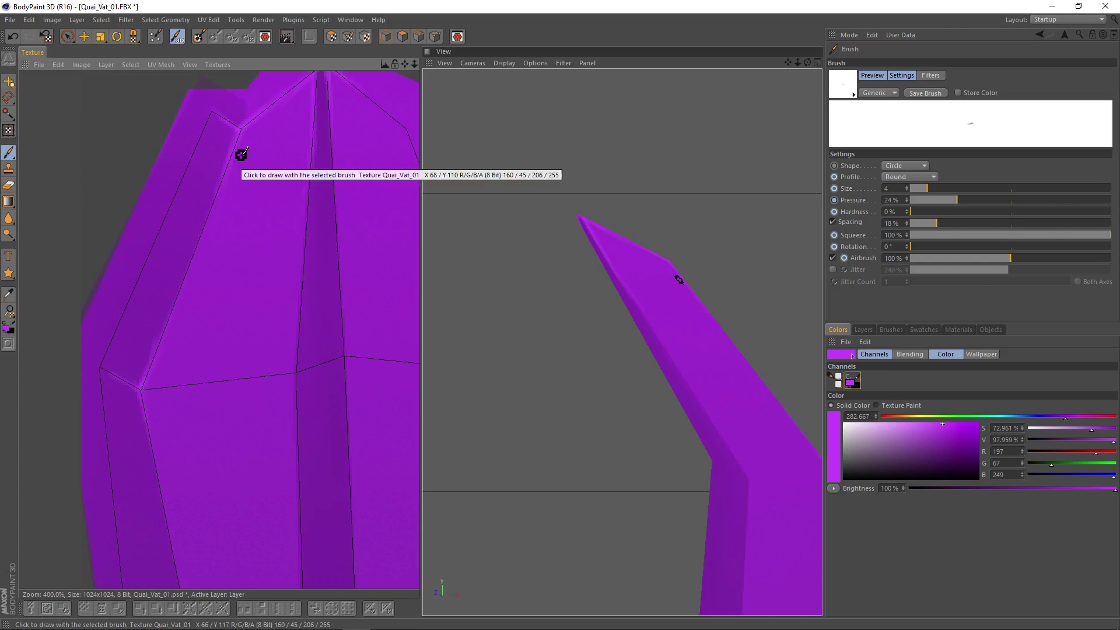
- Lighten the upper edge of the dark face at the horn's base with sampled purple (R 139, G 46, B 185) and a size 9 brush
{"action": "scroll", "coordinate": [257, 234], "scroll_direction": "down", "scroll_amount": 5}
{"action": "middle_click_drag", "start_coordinate": [284, 270], "coordinate": [197, 260], "text": "alt"}
{"action": "scroll", "coordinate": [710, 279], "scroll_direction": "down", "scroll_amount": 8}
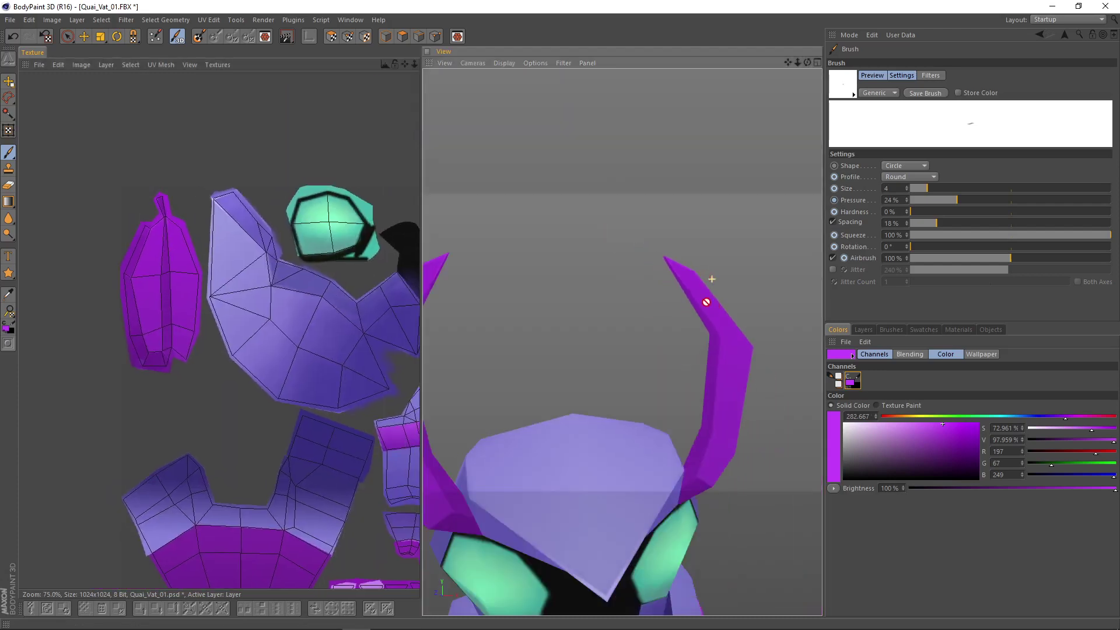
{"action": "middle_click_drag", "start_coordinate": [705, 455], "coordinate": [622, 343], "text": "alt"}
{"action": "left_click_drag", "start_coordinate": [623, 343], "coordinate": [712, 293], "text": "alt"}
{"action": "scroll", "coordinate": [589, 292], "scroll_direction": "up", "scroll_amount": 5}
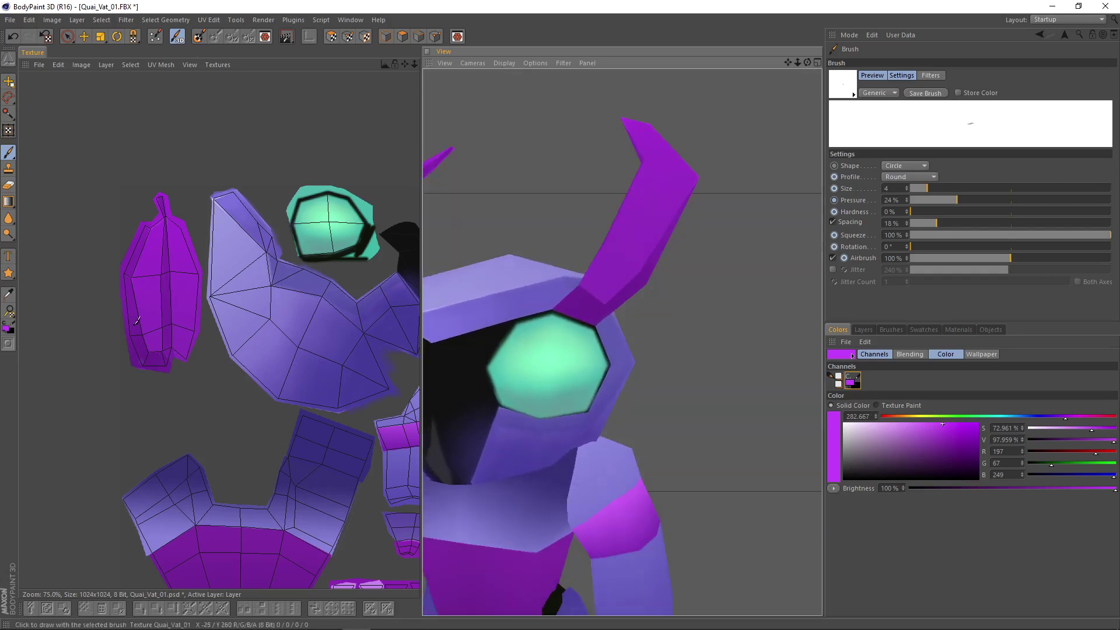
{"action": "scroll", "coordinate": [170, 361], "scroll_direction": "up", "scroll_amount": 5}
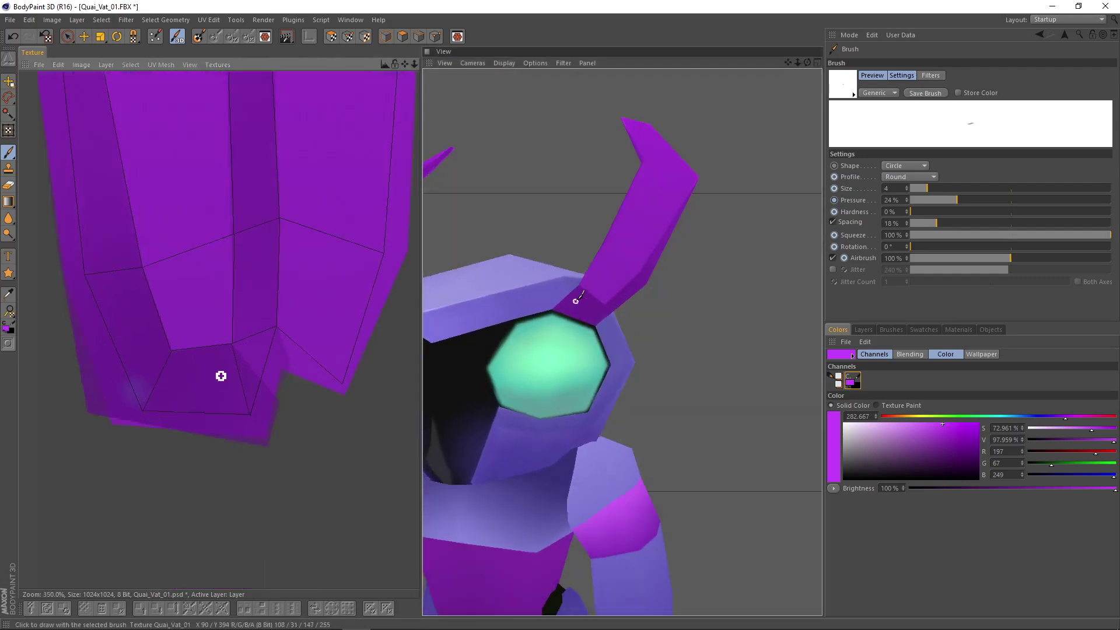
{"action": "left_click_drag", "start_coordinate": [932, 189], "coordinate": [938, 189]}
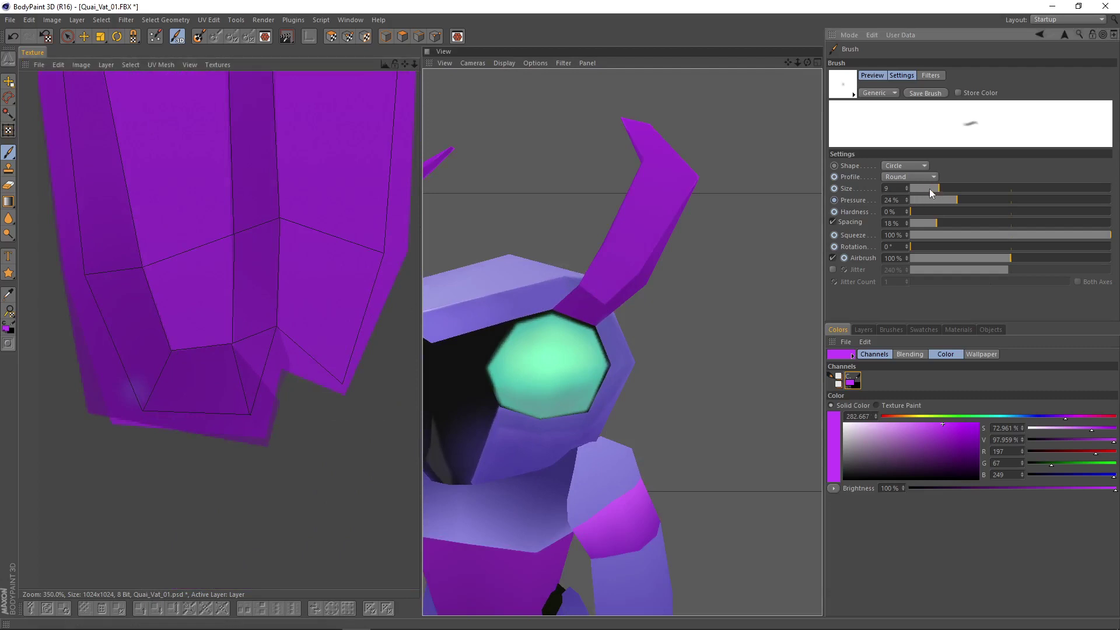
{"action": "left_click", "coordinate": [186, 350], "text": "ctrl"}
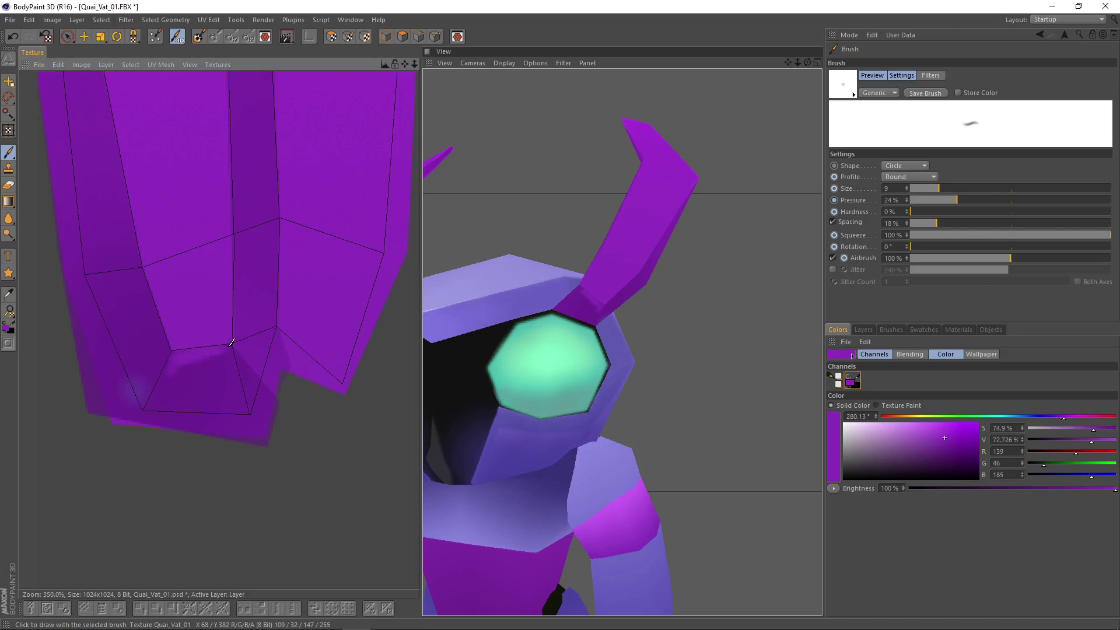
- Blend the dark face at the horn's base with sampled purples, using a soft brush at size 21 and reducing it to 15
{"action": "left_click_drag", "start_coordinate": [965, 188], "coordinate": [955, 188]}
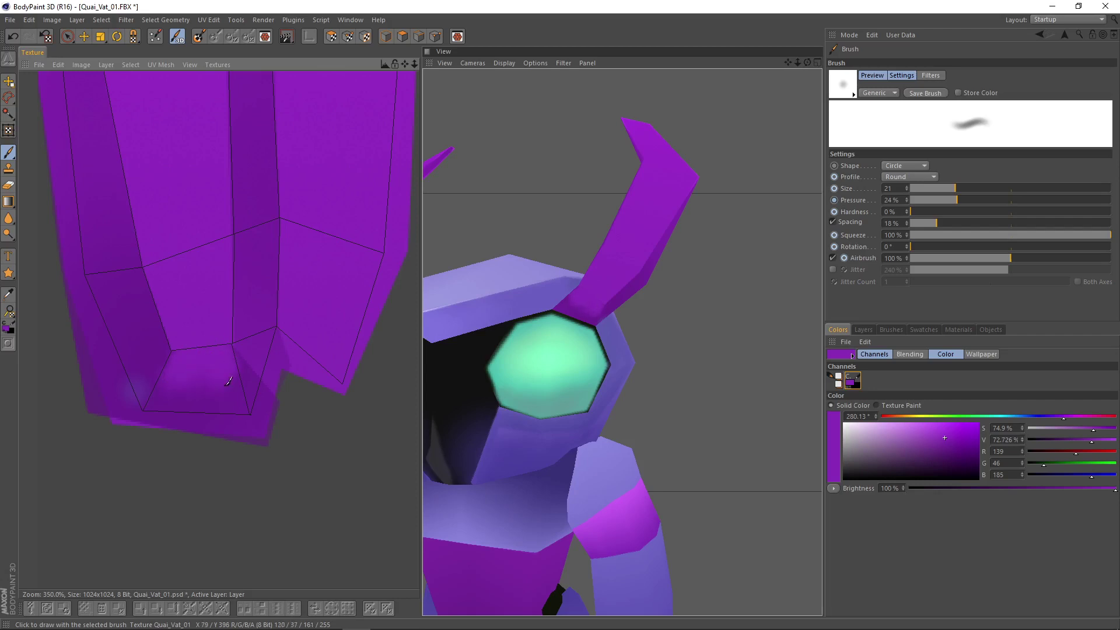
{"action": "mouse_move", "coordinate": [206, 372]}
{"action": "left_mouse_down"}
{"action": "mouse_move", "coordinate": [178, 396]}
{"action": "mouse_move", "coordinate": [211, 380]}
{"action": "left_mouse_up"}
{"action": "left_click", "coordinate": [191, 385], "text": "ctrl"}
{"action": "left_click", "coordinate": [200, 379], "text": "ctrl"}
{"action": "mouse_move", "coordinate": [705, 341]}
{"action": "left_mouse_down", "text": "alt"}
{"action": "mouse_move", "coordinate": [763, 350]}
{"action": "mouse_move", "coordinate": [675, 303]}
{"action": "mouse_move", "coordinate": [692, 283]}
{"action": "left_mouse_up", "text": "alt"}
{"action": "left_click_drag", "start_coordinate": [950, 189], "coordinate": [941, 190]}
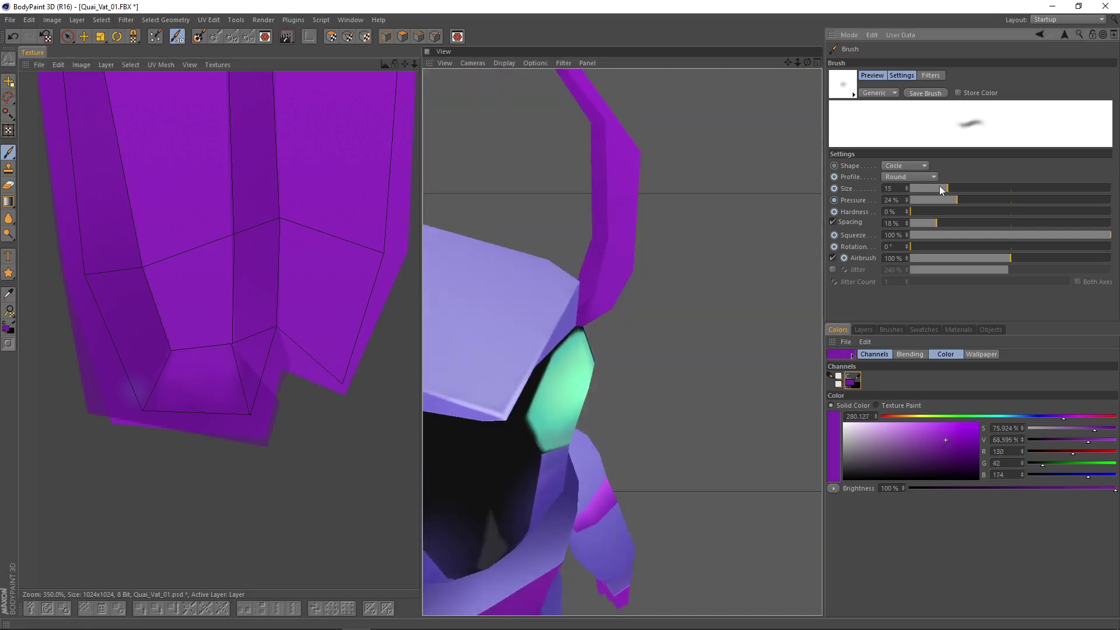
{"action": "scroll", "coordinate": [632, 252], "scroll_direction": "up", "scroll_amount": 2}
{"action": "scroll", "coordinate": [300, 163], "scroll_direction": "down", "scroll_amount": 3}
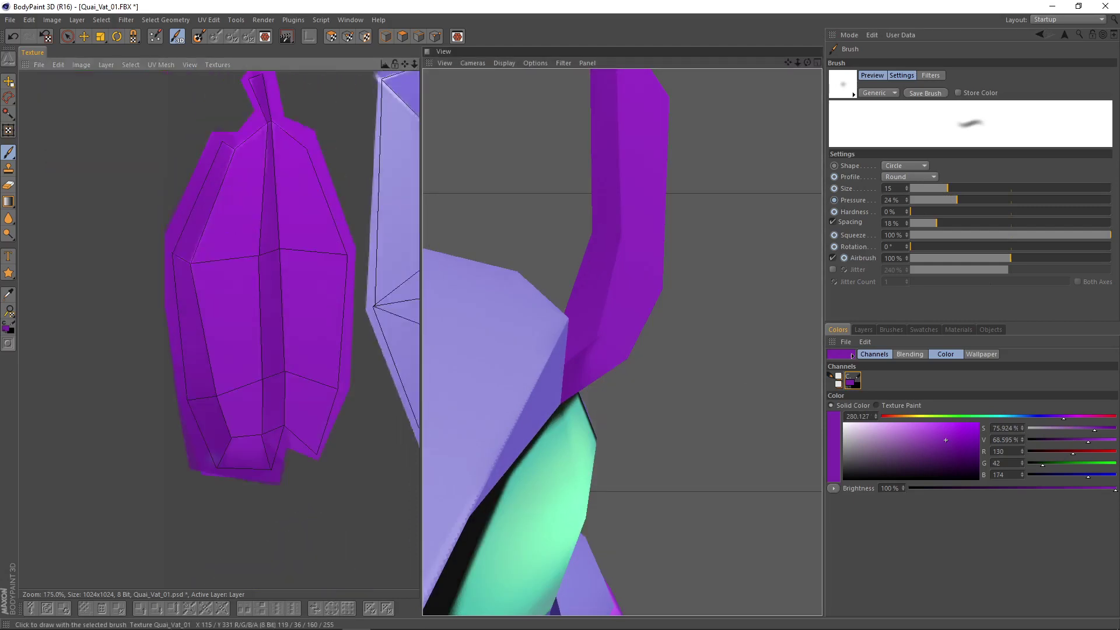
- Try a thin highlight along the crease at the horn's base with sampled purple (R 177, G 55, B 226) and a size 2 brush
{"action": "left_click", "coordinate": [247, 162], "text": "ctrl"}
{"action": "left_click_drag", "start_coordinate": [622, 340], "coordinate": [629, 305], "text": "alt"}
{"action": "left_click_drag", "start_coordinate": [931, 189], "coordinate": [923, 188]}
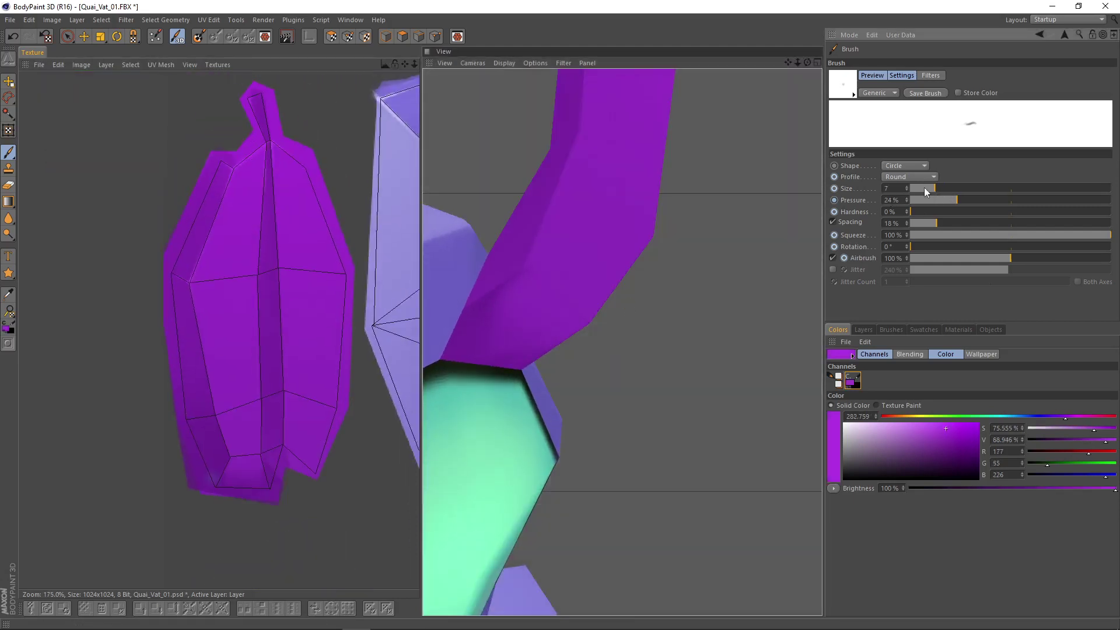
{"action": "left_click_drag", "start_coordinate": [506, 278], "coordinate": [687, 210], "text": "alt"}
{"action": "left_click_drag", "start_coordinate": [924, 192], "coordinate": [915, 189]}
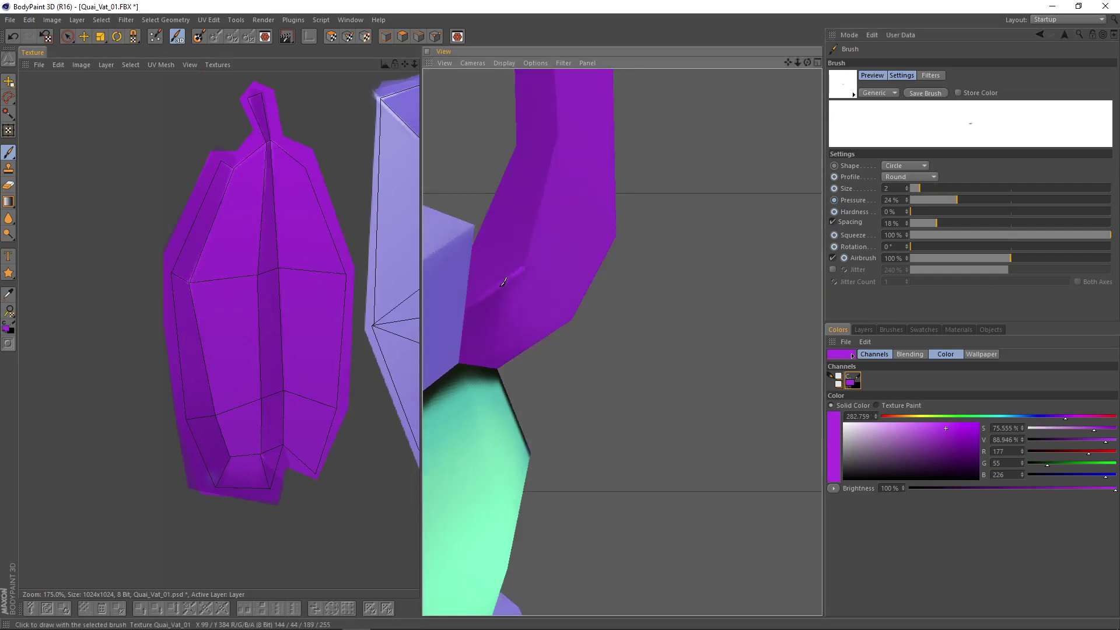
{"action": "left_click_drag", "start_coordinate": [513, 277], "coordinate": [527, 264], "text": "alt"}
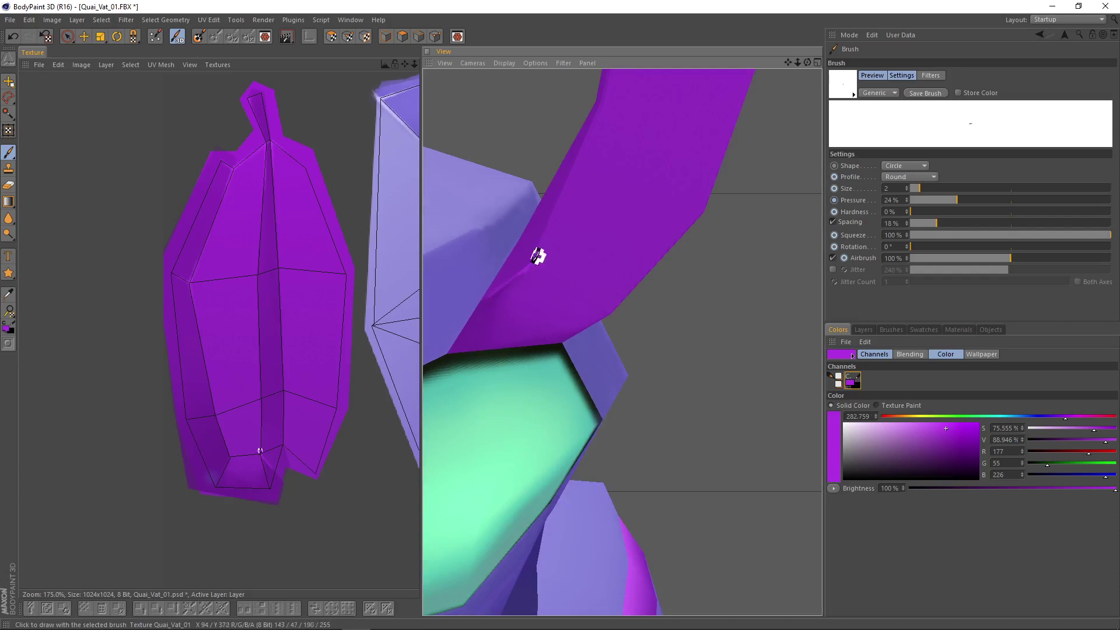
{"action": "left_click_drag", "start_coordinate": [525, 253], "coordinate": [553, 248], "text": "alt"}
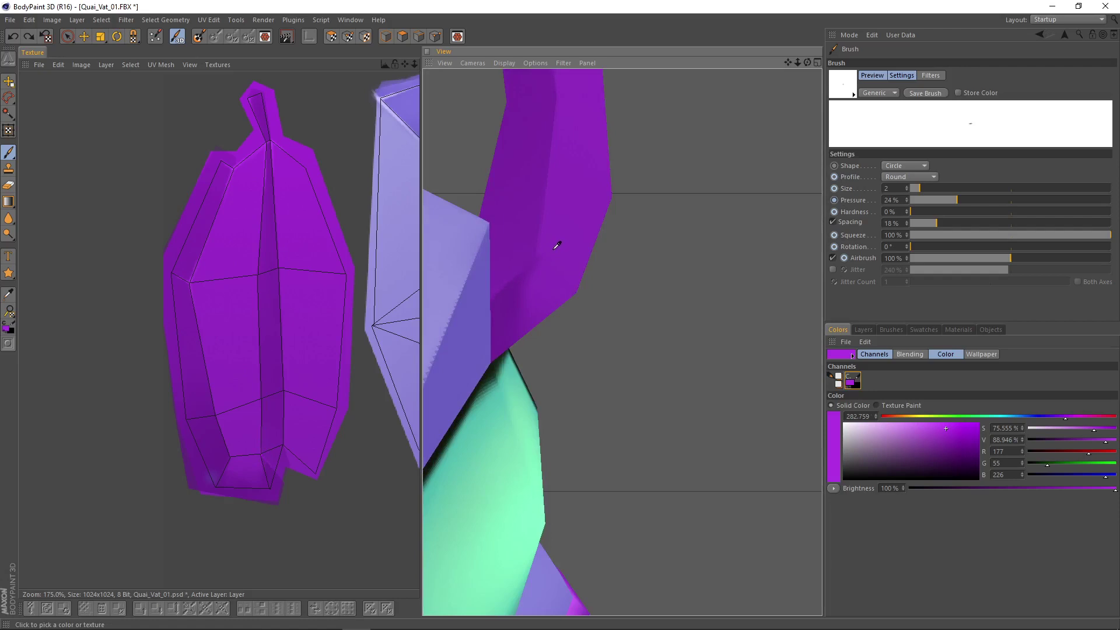
- Blend the dark face at the horn's base with sampled dark purples, using brush size 17 and reducing it to 7
{"action": "mouse_move", "coordinate": [556, 246]}
{"action": "left_mouse_down", "text": "alt"}
{"action": "mouse_move", "coordinate": [508, 260]}
{"action": "mouse_move", "coordinate": [586, 240]}
{"action": "left_mouse_up", "text": "alt"}
{"action": "left_click", "coordinate": [502, 277], "text": "ctrl"}
{"action": "left_click", "coordinate": [951, 189]}
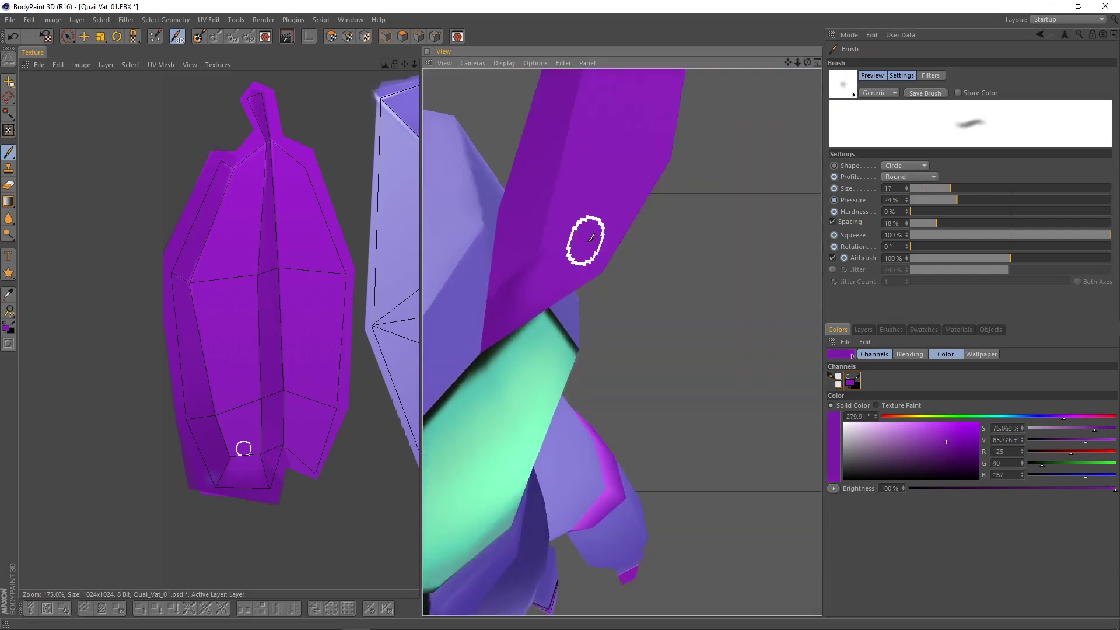
{"action": "left_click_drag", "start_coordinate": [950, 188], "coordinate": [935, 188]}
{"action": "left_click", "coordinate": [496, 289], "text": "ctrl"}
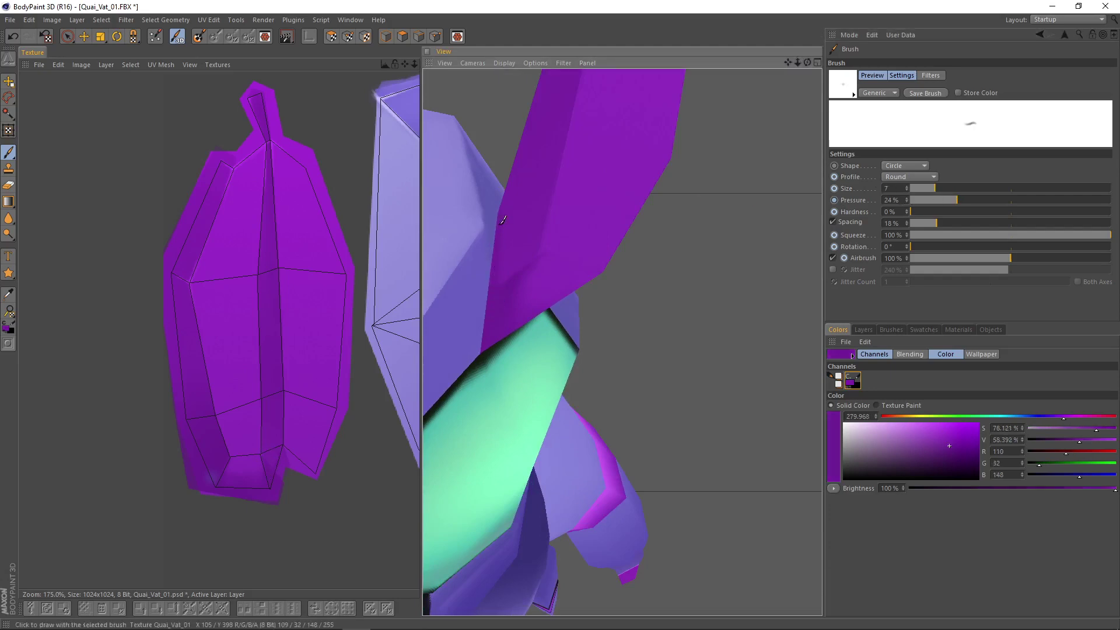
{"action": "left_click", "coordinate": [509, 258], "text": "ctrl"}
{"action": "left_click", "coordinate": [519, 260], "text": "ctrl"}
{"action": "mouse_move", "coordinate": [506, 261]}
{"action": "left_mouse_down", "text": "alt"}
{"action": "mouse_move", "coordinate": [524, 237]}
{"action": "mouse_move", "coordinate": [519, 252]}
{"action": "left_mouse_up", "text": "alt"}
{"action": "left_click", "coordinate": [506, 284], "text": "ctrl"}
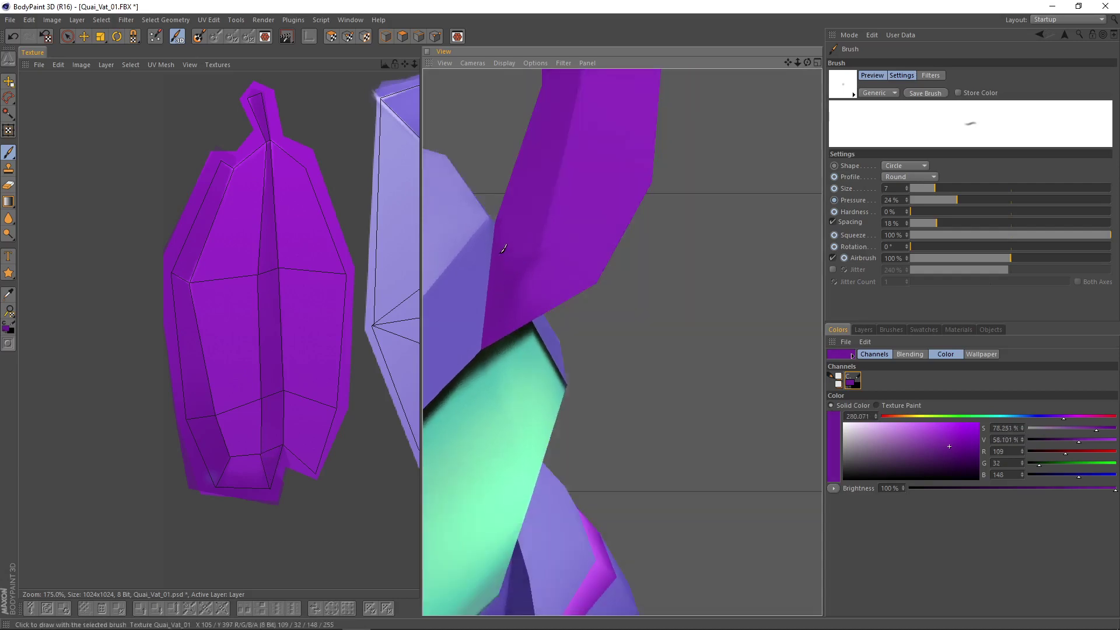
- Paint thin highlights along the creases at the horn's base with purple (R 188, G 62, B 239), brush size 2 and pressure 27%
{"action": "left_click", "coordinate": [944, 200]}
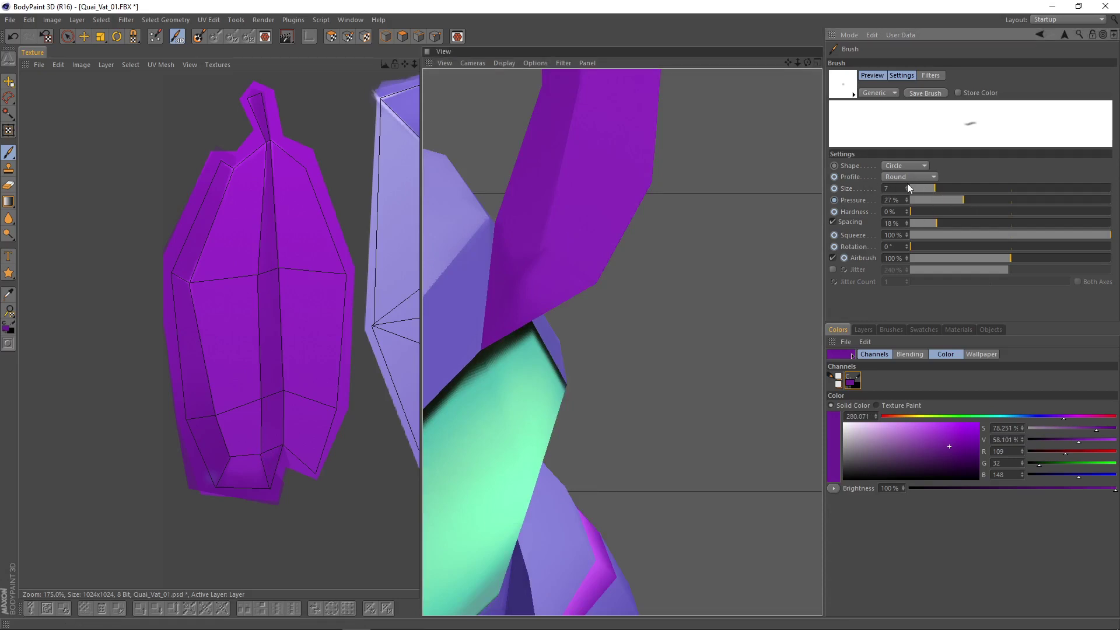
{"action": "left_click", "coordinate": [543, 245], "text": "ctrl"}
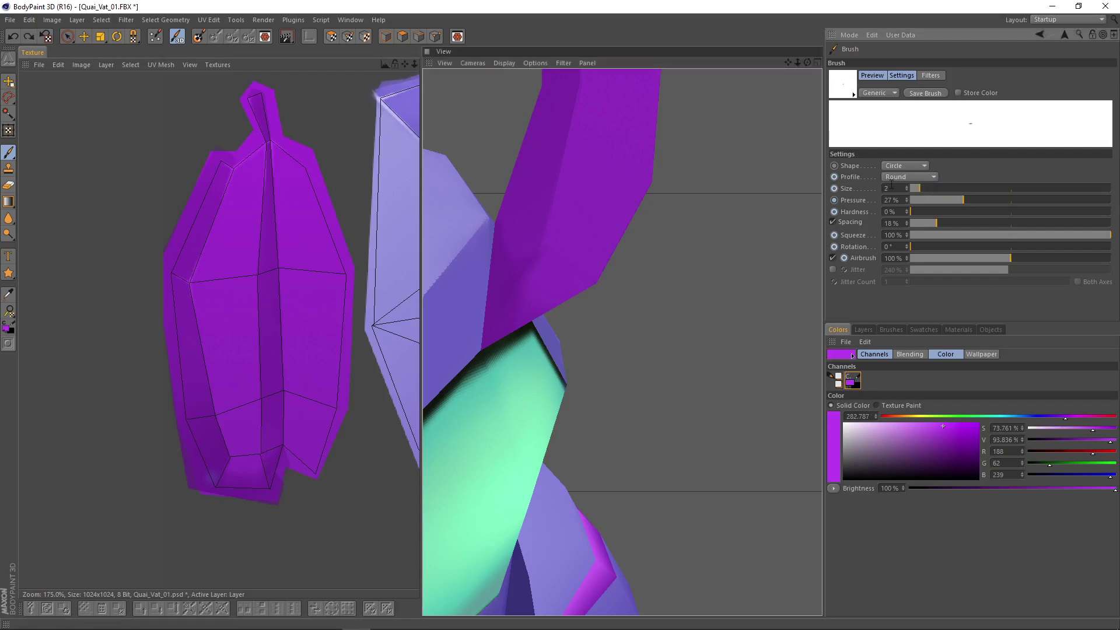
{"action": "left_click_drag", "start_coordinate": [524, 267], "coordinate": [537, 257]}
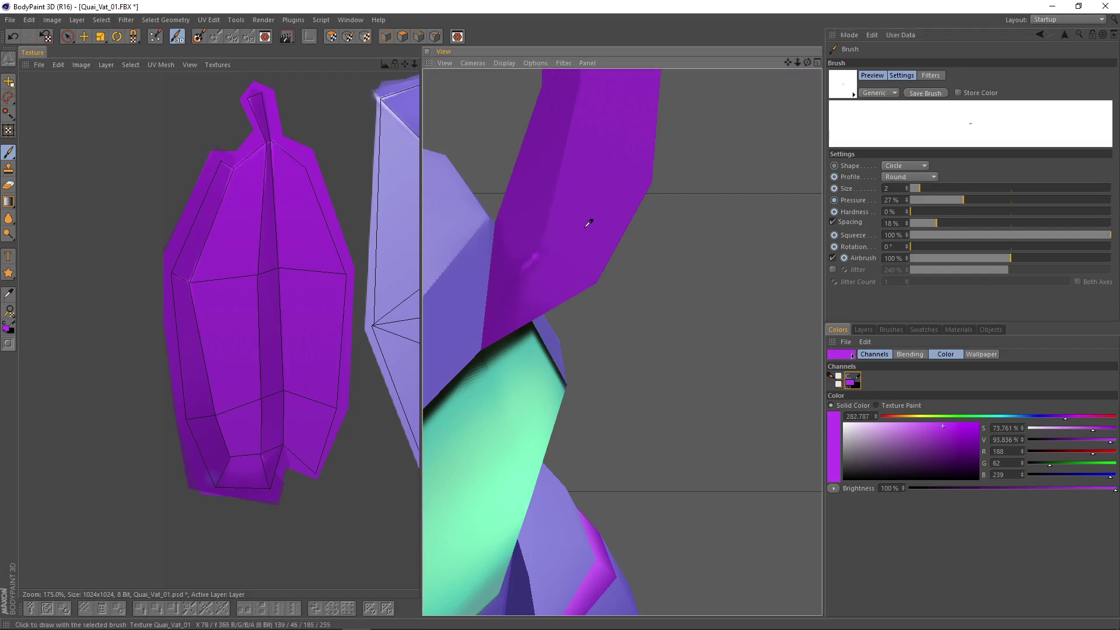
{"action": "left_click_drag", "start_coordinate": [669, 275], "coordinate": [689, 278], "text": "alt"}
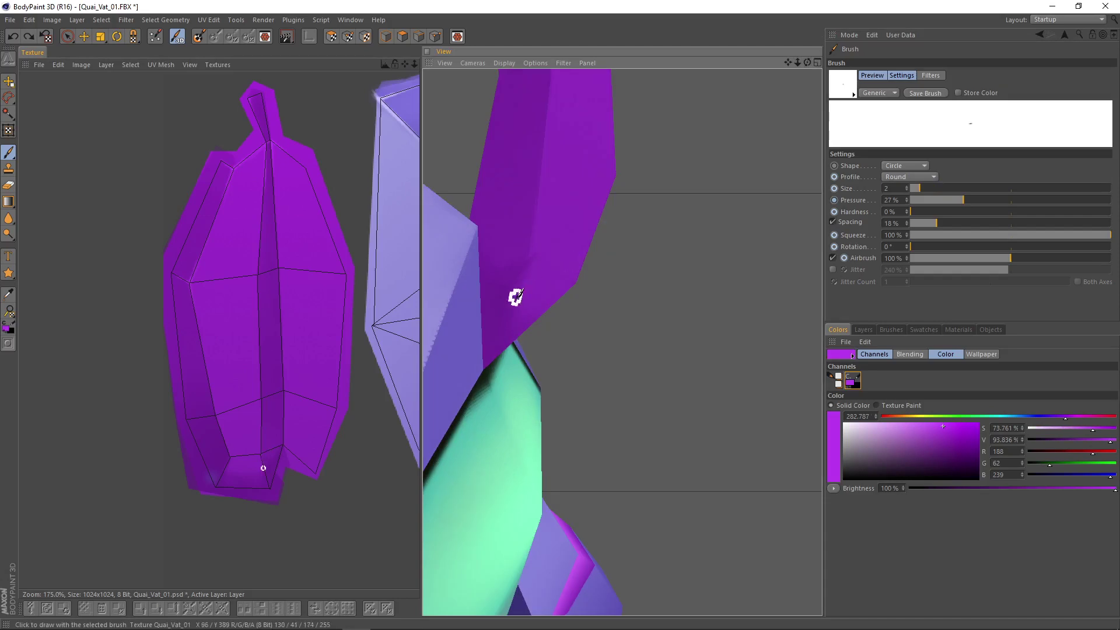
{"action": "left_click_drag", "start_coordinate": [511, 301], "coordinate": [534, 234]}
{"action": "left_click_drag", "start_coordinate": [492, 330], "coordinate": [506, 310]}
{"action": "left_click_drag", "start_coordinate": [583, 232], "coordinate": [523, 247], "text": "alt"}
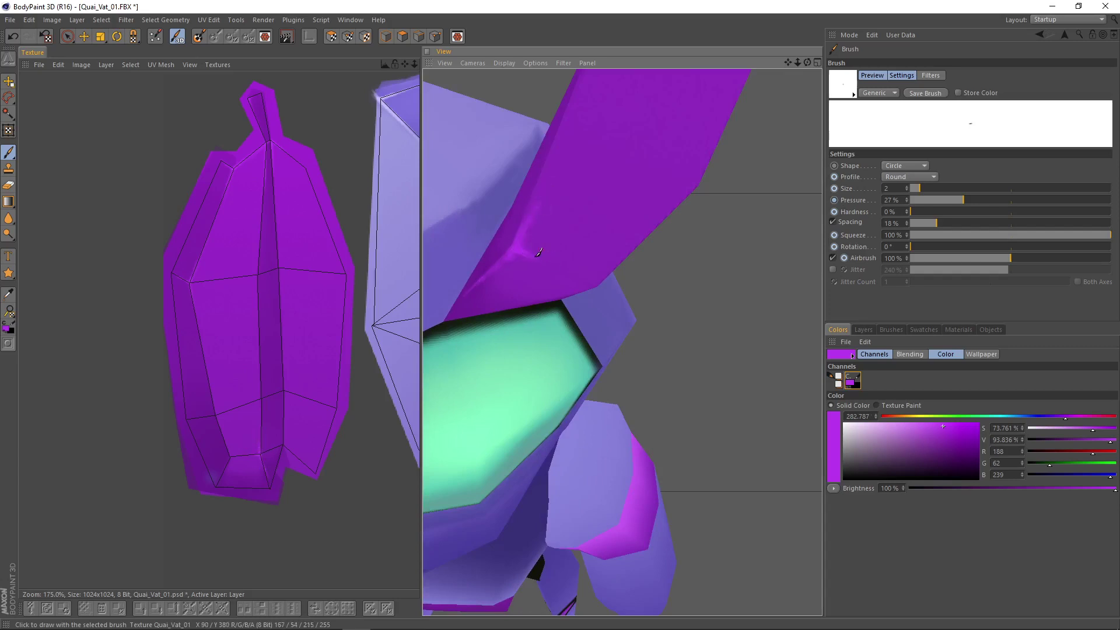
{"action": "left_click_drag", "start_coordinate": [525, 249], "coordinate": [538, 229], "text": "alt"}
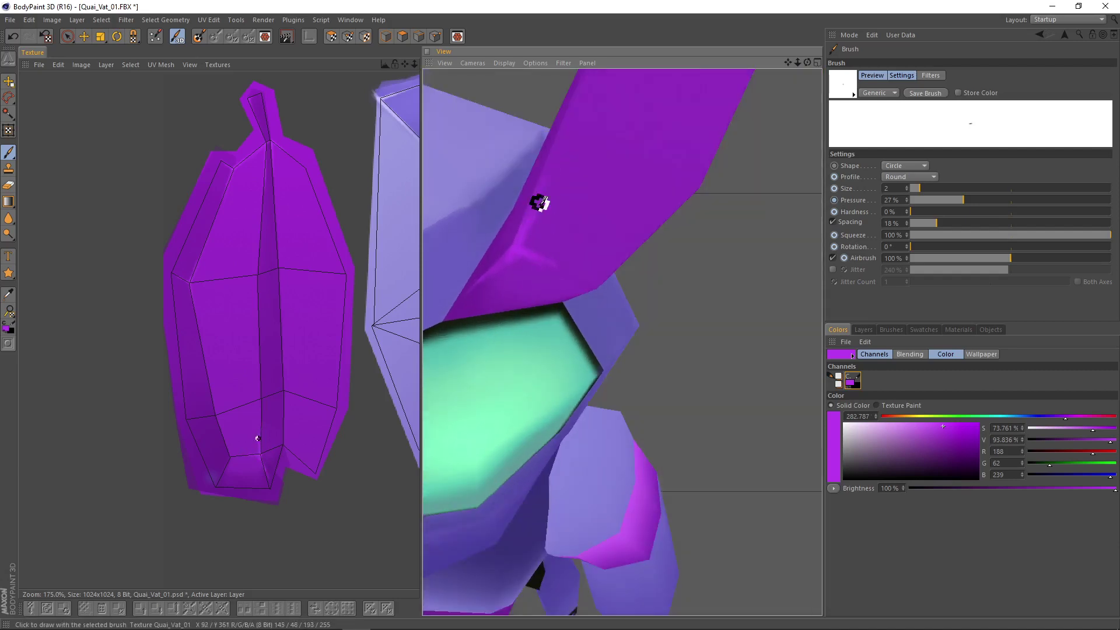
{"action": "left_click", "coordinate": [542, 201], "text": "ctrl"}
- Check the painted horn from several angles and undo the last brush stroke
{"action": "scroll", "coordinate": [562, 196], "scroll_direction": "down", "scroll_amount": 10}
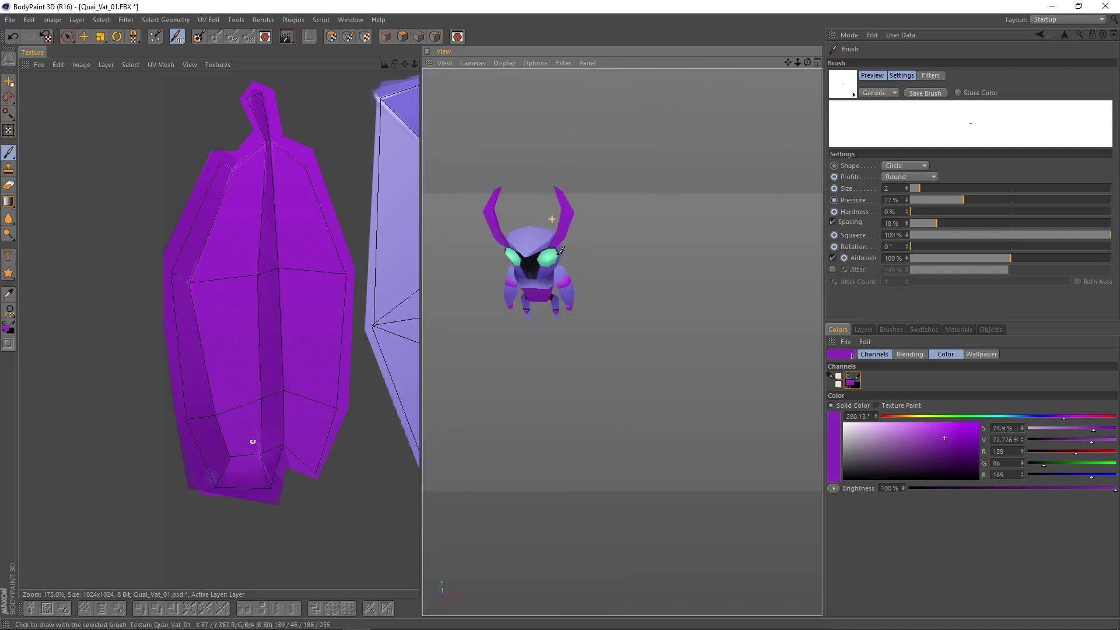
{"action": "left_click_drag", "start_coordinate": [551, 217], "coordinate": [635, 232], "text": "alt"}
{"action": "scroll", "coordinate": [551, 271], "scroll_direction": "up", "scroll_amount": 5}
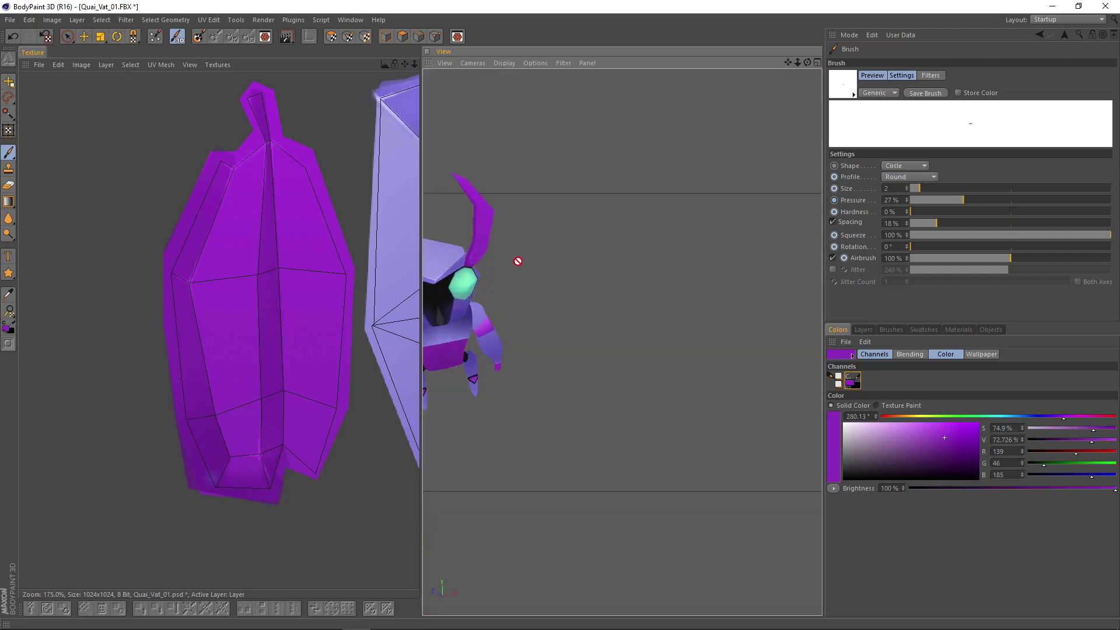
{"action": "middle_click_drag", "start_coordinate": [518, 261], "coordinate": [651, 229], "text": "alt"}
{"action": "left_click_drag", "start_coordinate": [651, 229], "coordinate": [460, 248], "text": "alt"}
{"action": "scroll", "coordinate": [609, 209], "scroll_direction": "up", "scroll_amount": 10}
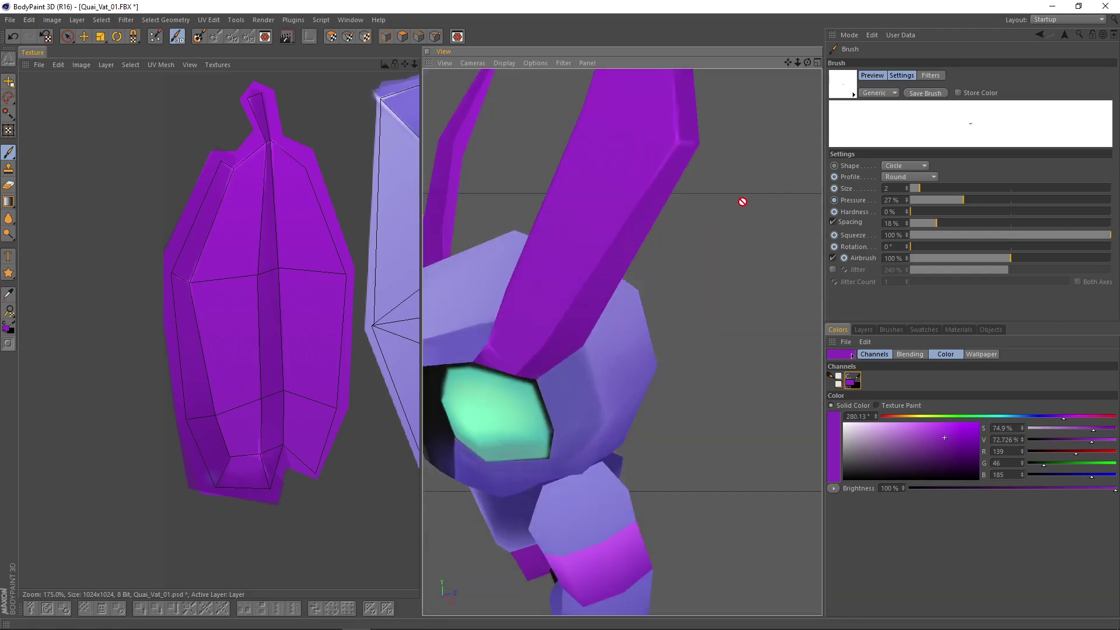
{"action": "left_click_drag", "start_coordinate": [692, 167], "coordinate": [692, 135], "text": "alt"}
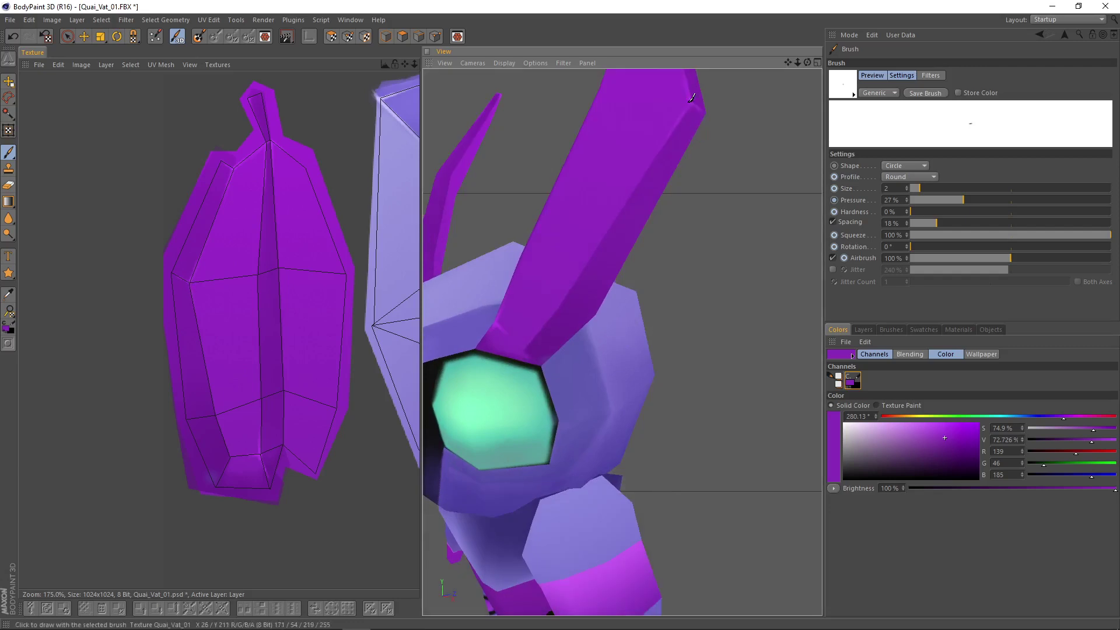
{"action": "key", "text": "ctrl+z"}
- Check the horn in an enlarged 3D view and compare it with concept.jpg in Photoshop, returning to BodyPaint 3D
{"action": "key", "text": "ctrl+Tab"}
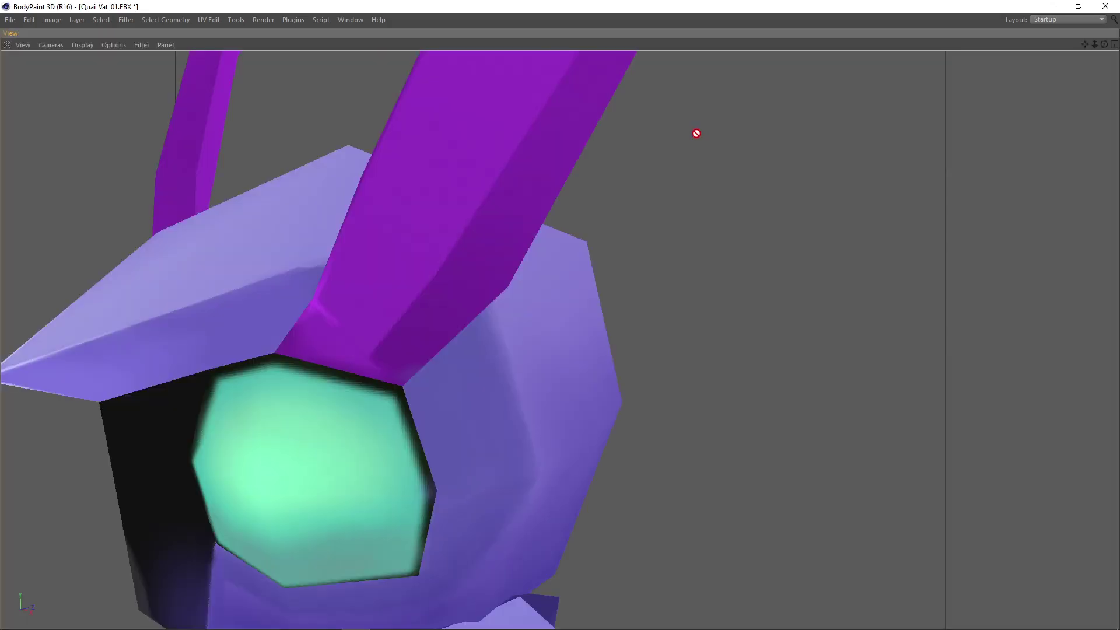
{"action": "key", "text": "ctrl+Tab"}
{"action": "key", "text": "alt+Tab"}
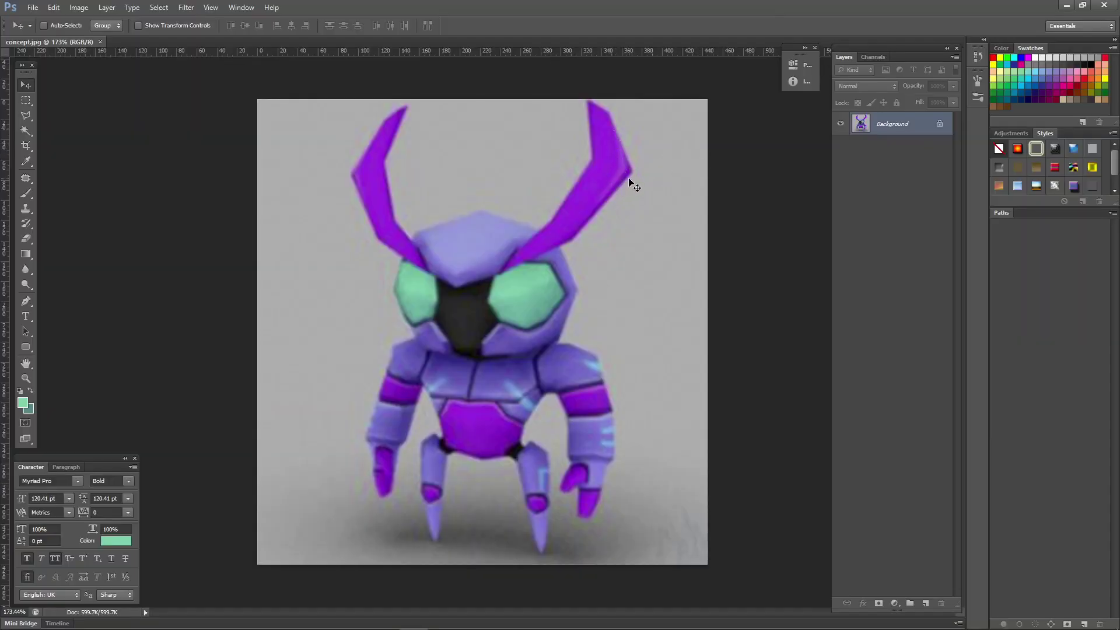
{"action": "key", "text": "alt+Tab"}
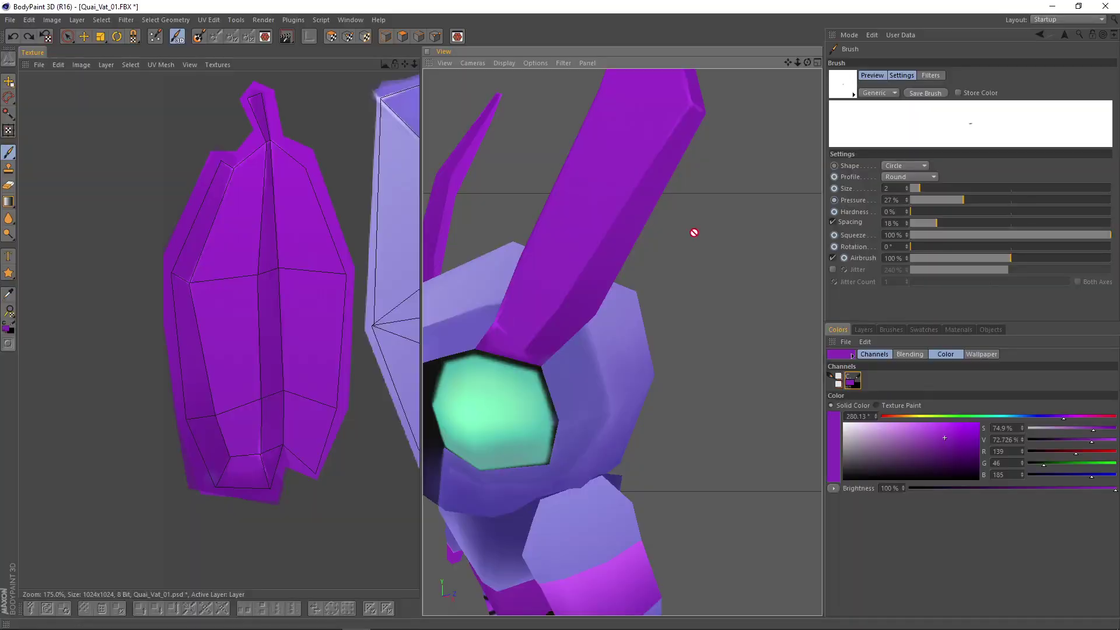
- Brighten the edge around the horn's outer bend with light purple (R 195, G 78, B 244), then sample purple (R 152, G 46, B 198) beside it
{"action": "scroll", "coordinate": [710, 233], "scroll_direction": "down", "scroll_amount": 2}
{"action": "left_click_drag", "start_coordinate": [623, 343], "coordinate": [633, 253], "text": "alt"}
{"action": "scroll", "coordinate": [618, 257], "scroll_direction": "down", "scroll_amount": 3}
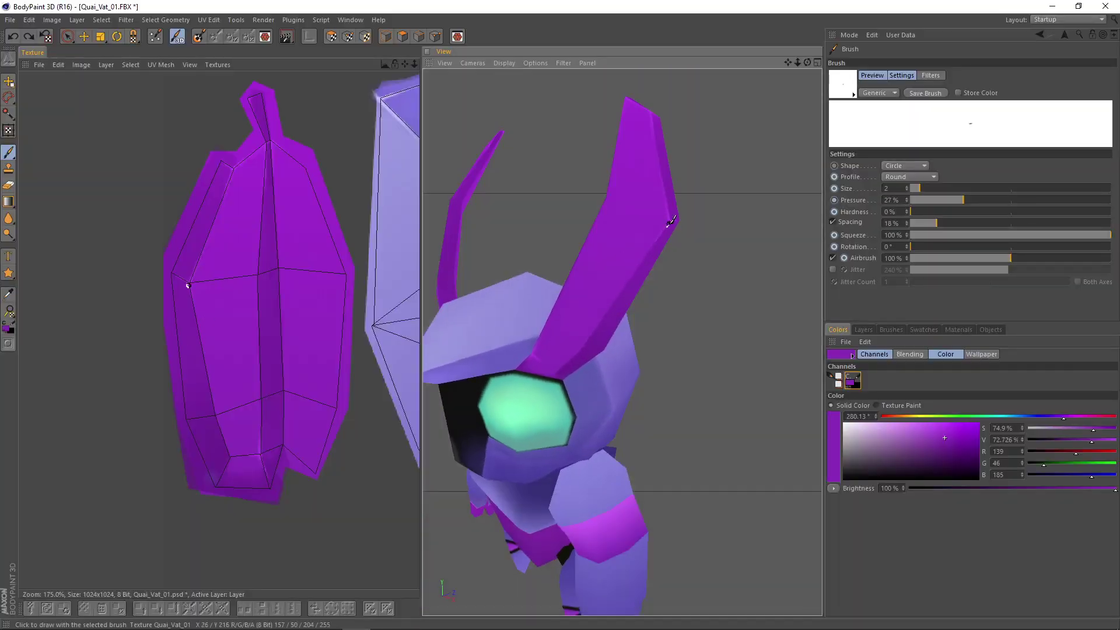
{"action": "scroll", "coordinate": [677, 213], "scroll_direction": "up", "scroll_amount": 6}
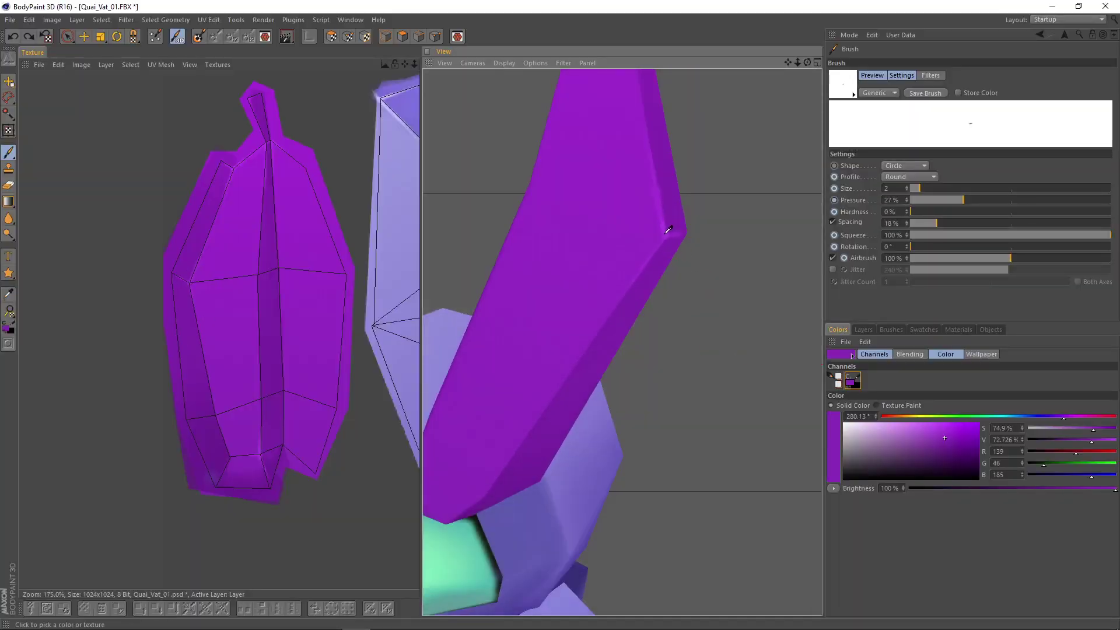
{"action": "left_click", "coordinate": [940, 427]}
{"action": "left_click", "coordinate": [936, 426]}
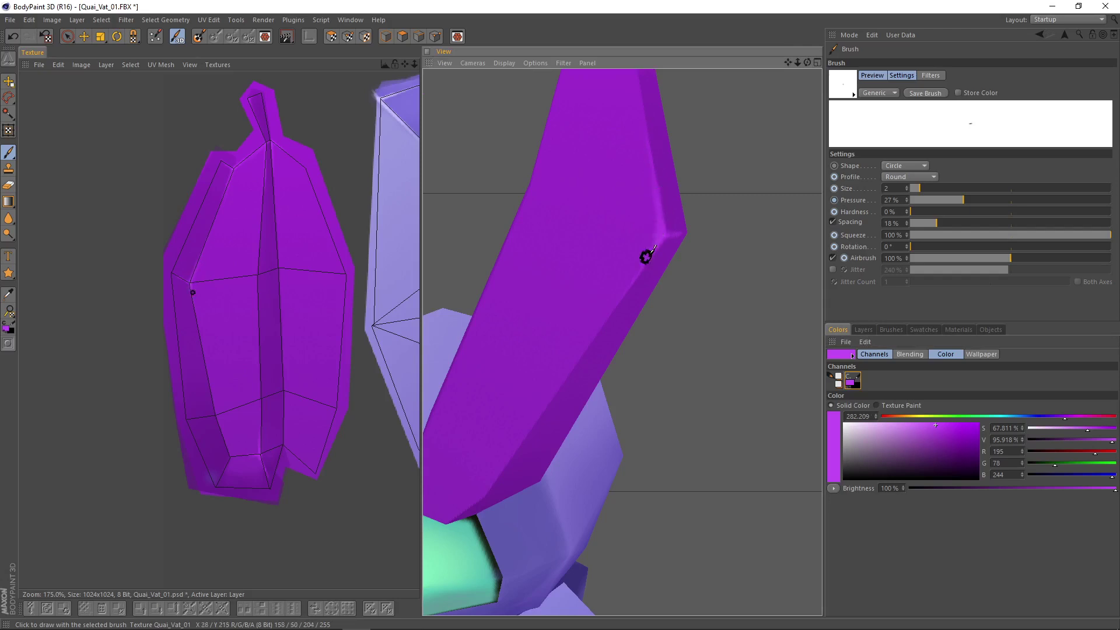
{"action": "left_click_drag", "start_coordinate": [616, 299], "coordinate": [650, 253], "text": "alt"}
{"action": "left_click_drag", "start_coordinate": [599, 333], "coordinate": [645, 261], "text": "alt"}
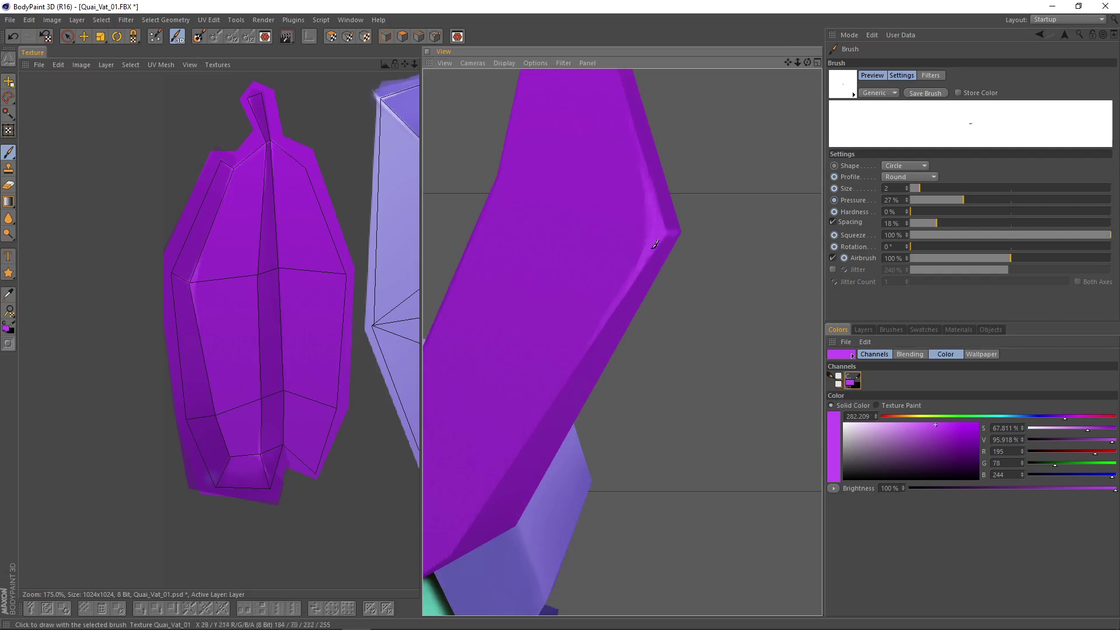
{"action": "mouse_move", "coordinate": [713, 233]}
{"action": "left_mouse_down", "text": "alt"}
{"action": "mouse_move", "coordinate": [742, 230]}
{"action": "mouse_move", "coordinate": [659, 244]}
{"action": "left_mouse_up", "text": "alt"}
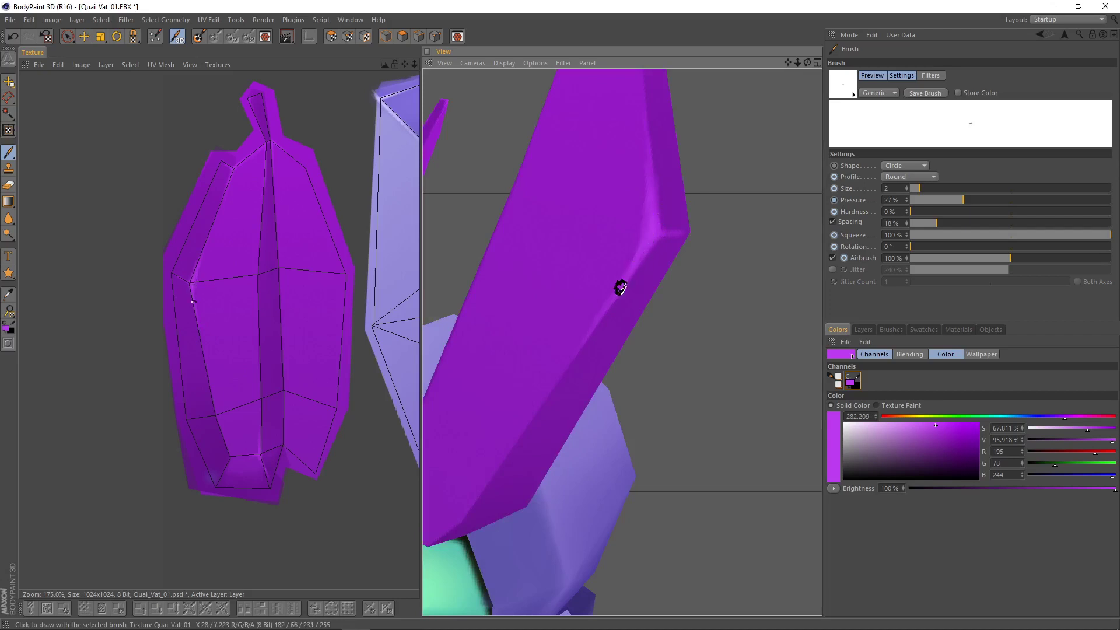
{"action": "left_click_drag", "start_coordinate": [679, 235], "coordinate": [709, 225], "text": "alt"}
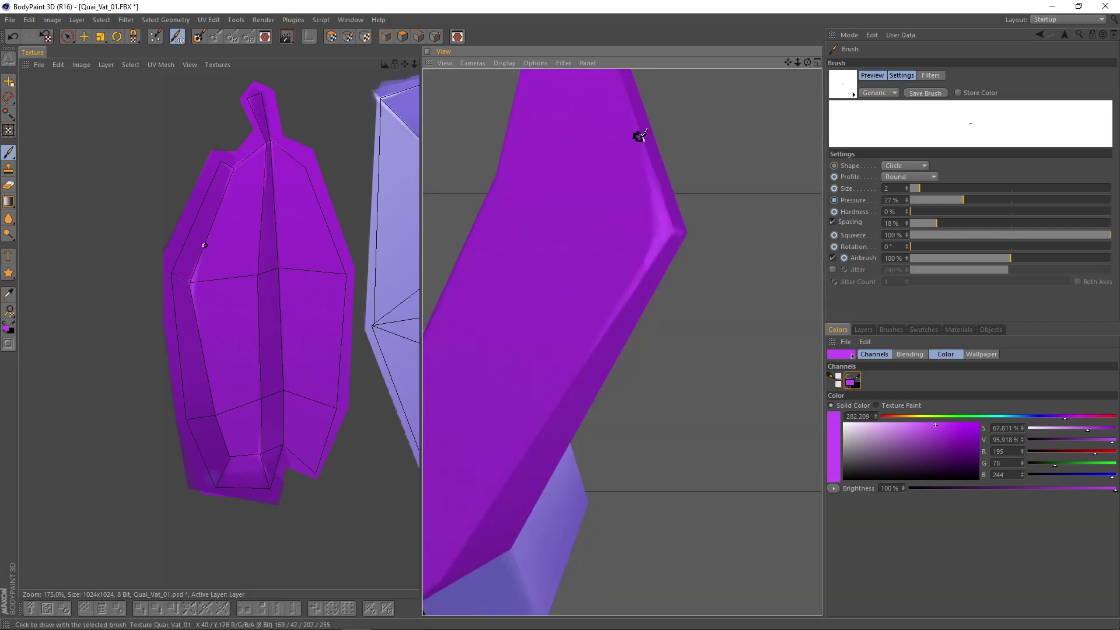
{"action": "left_click", "coordinate": [644, 257], "text": "ctrl"}
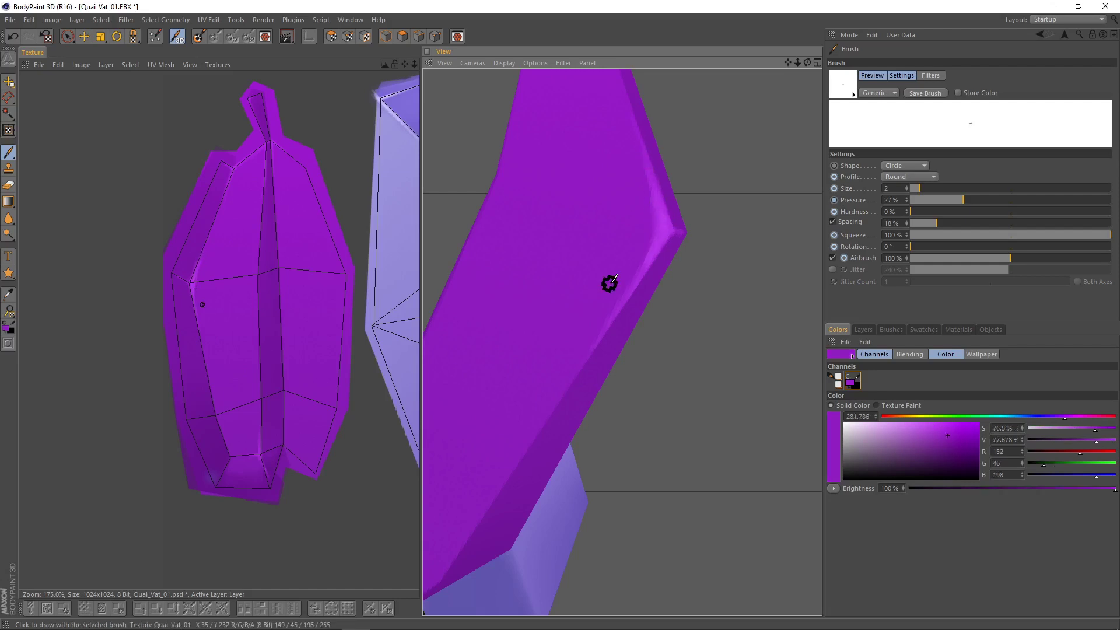
- Examine the whole character from the front to judge how the horn highlights read at a distance
{"action": "right_click_drag", "start_coordinate": [530, 273], "coordinate": [450, 285], "text": "alt"}
{"action": "left_click_drag", "start_coordinate": [595, 310], "coordinate": [665, 304], "text": "alt"}
{"action": "middle_click_drag", "start_coordinate": [666, 303], "coordinate": [694, 309], "text": "alt"}
{"action": "left_click_drag", "start_coordinate": [694, 309], "coordinate": [671, 327], "text": "alt"}
{"action": "right_click_drag", "start_coordinate": [649, 316], "coordinate": [655, 307], "text": "alt"}
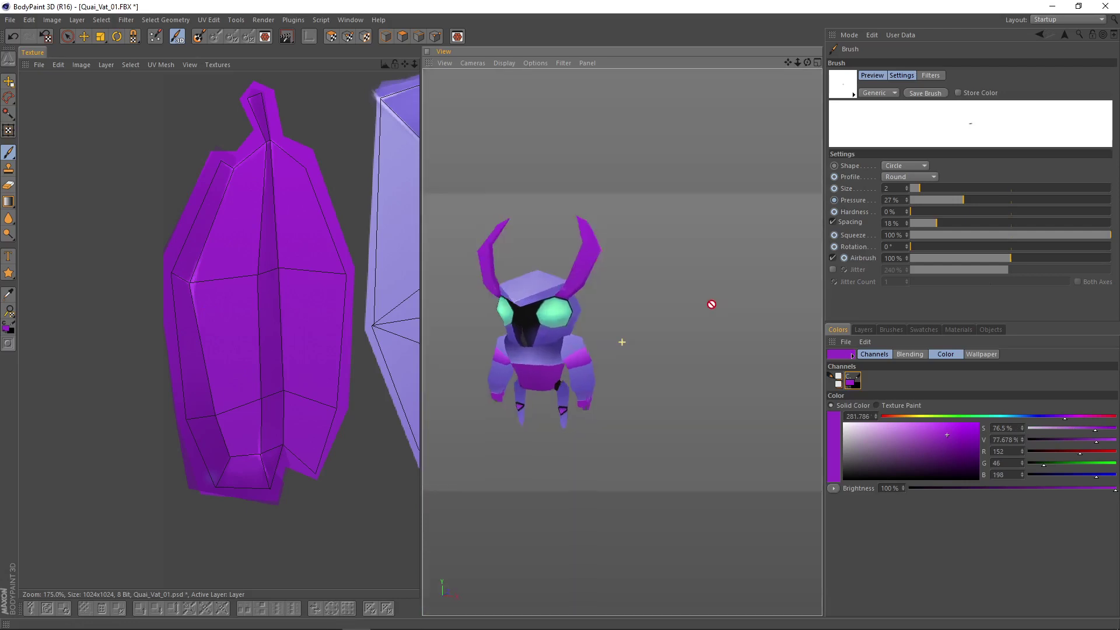
{"action": "scroll", "coordinate": [711, 305], "scroll_direction": "up", "scroll_amount": 3}
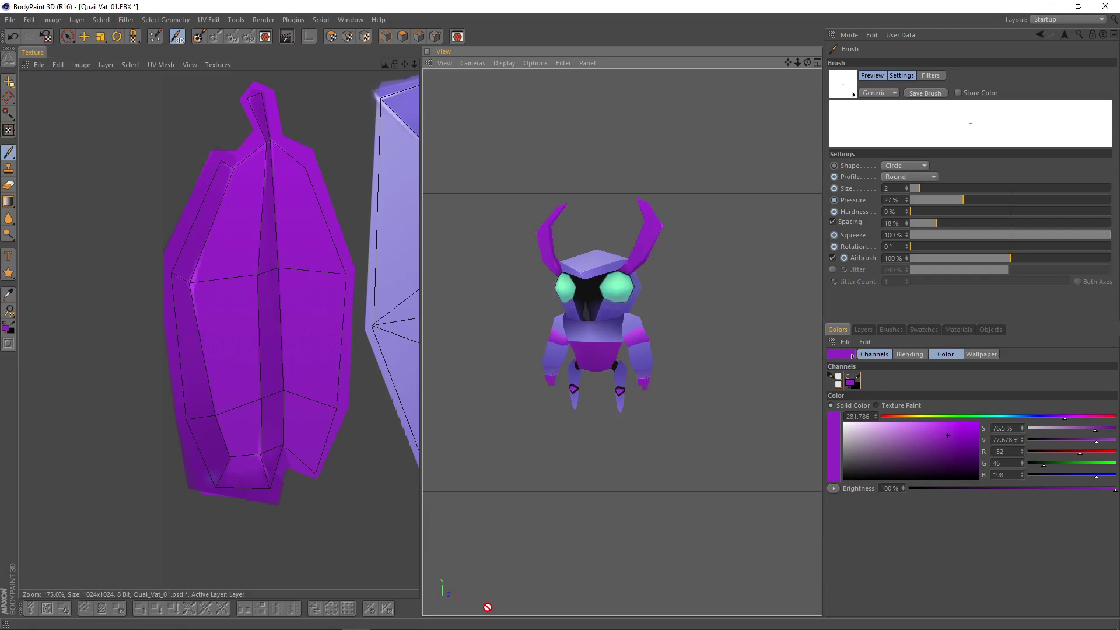
{"action": "left_click_drag", "start_coordinate": [648, 494], "coordinate": [670, 505], "text": "alt"}
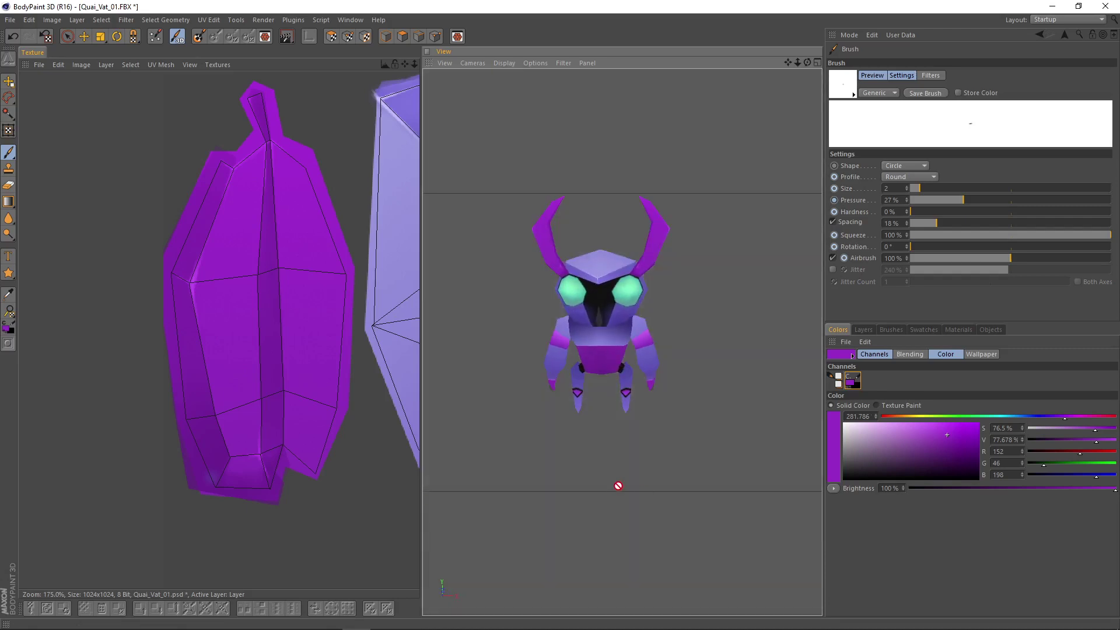
{"action": "scroll", "coordinate": [618, 485], "scroll_direction": "up", "scroll_amount": 2}
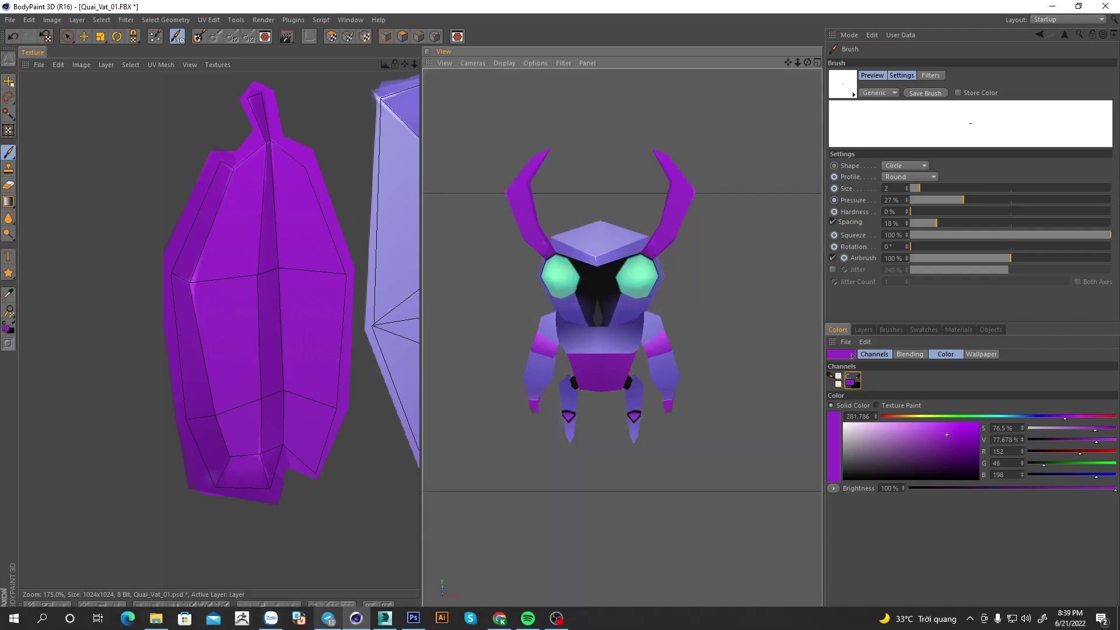
- Switch to Photoshop and study the arms, torso and overall shading in concept.jpg, up close and as a whole
{"action": "mouse_move", "coordinate": [508, 624]}
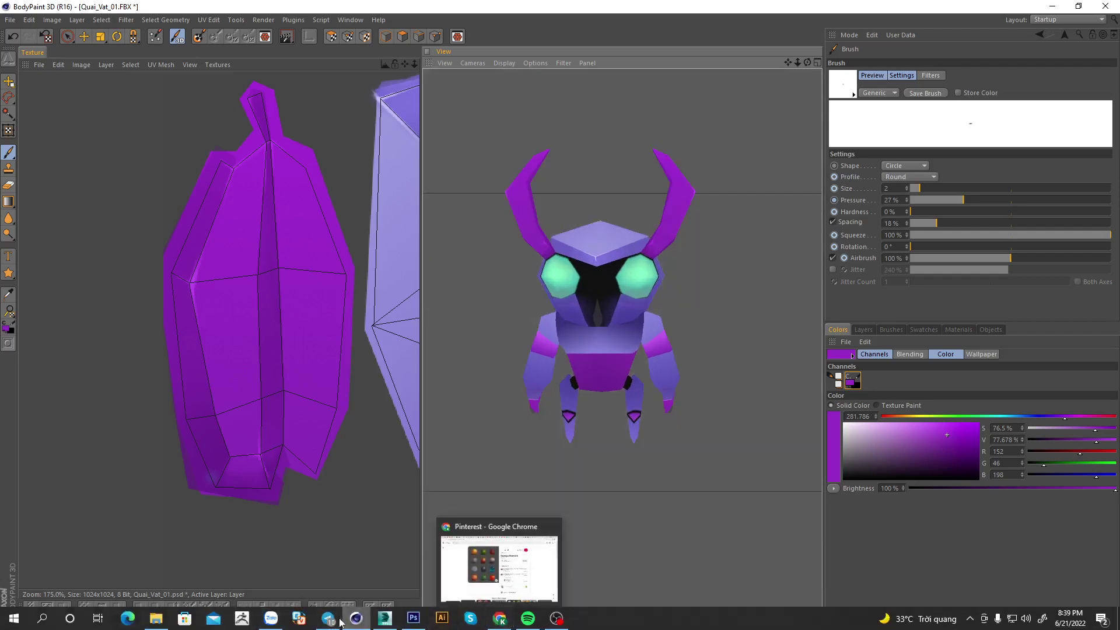
{"action": "left_click", "coordinate": [414, 618]}
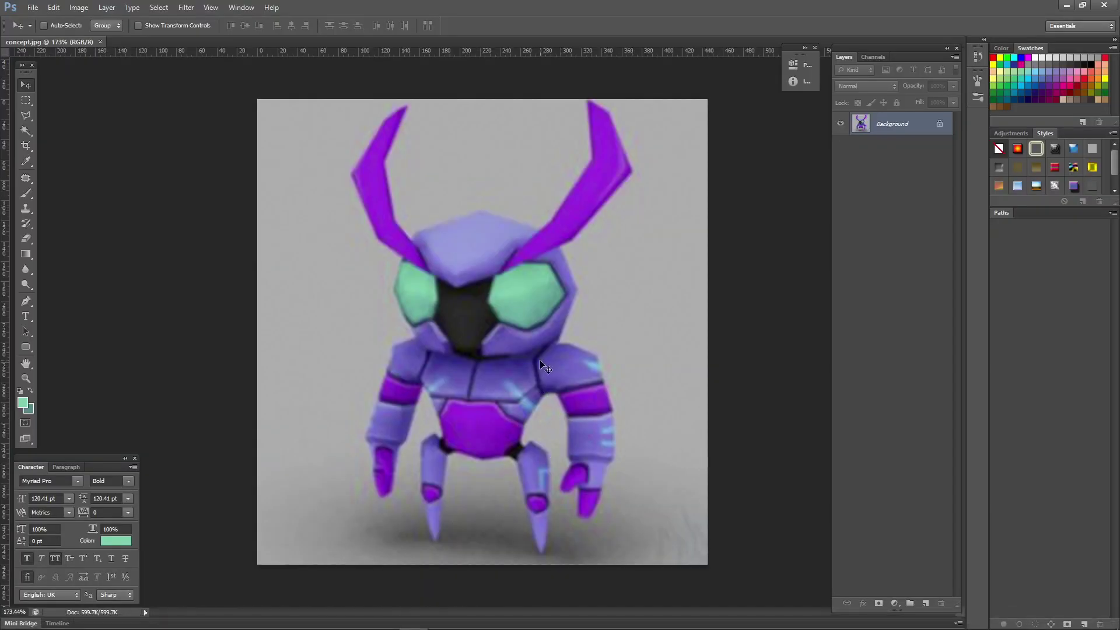
{"action": "scroll", "coordinate": [607, 395], "scroll_direction": "up", "scroll_amount": 3, "text": "alt"}
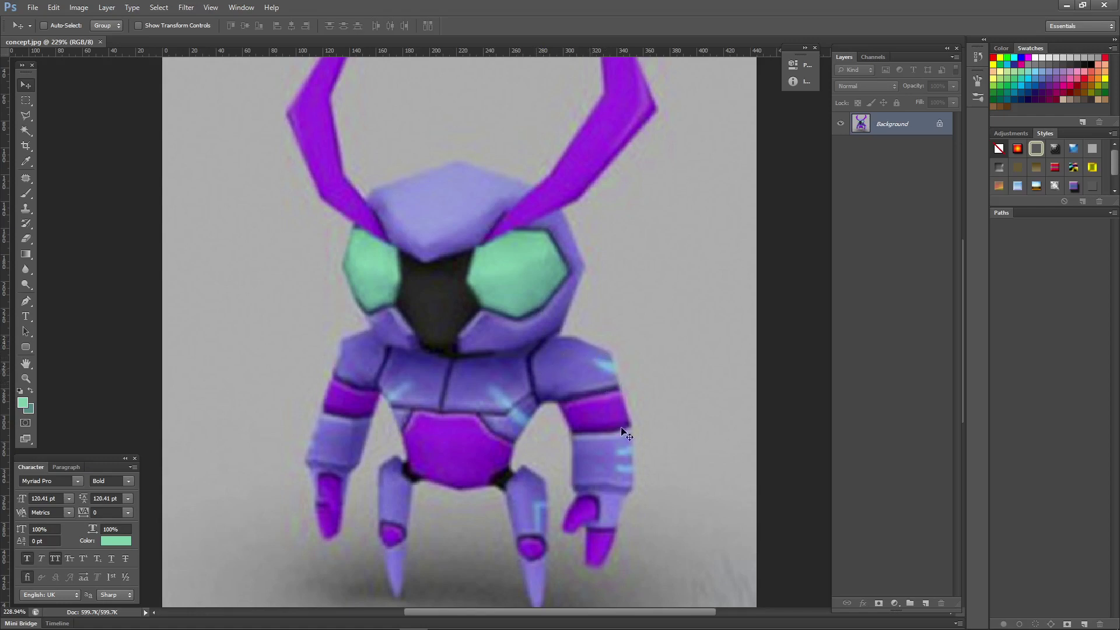
{"action": "scroll", "coordinate": [615, 424], "scroll_direction": "up", "scroll_amount": 2, "text": "alt"}
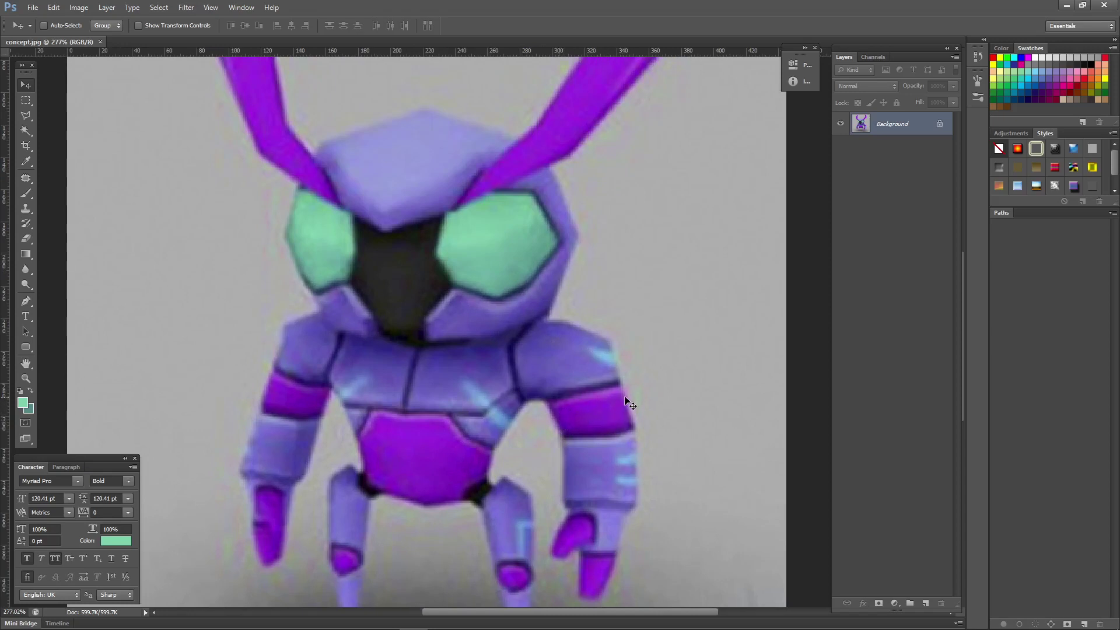
{"action": "scroll", "coordinate": [606, 486], "scroll_direction": "down", "scroll_amount": 3, "text": "alt"}
{"action": "scroll", "coordinate": [641, 506], "scroll_direction": "up", "scroll_amount": 4, "text": "alt"}
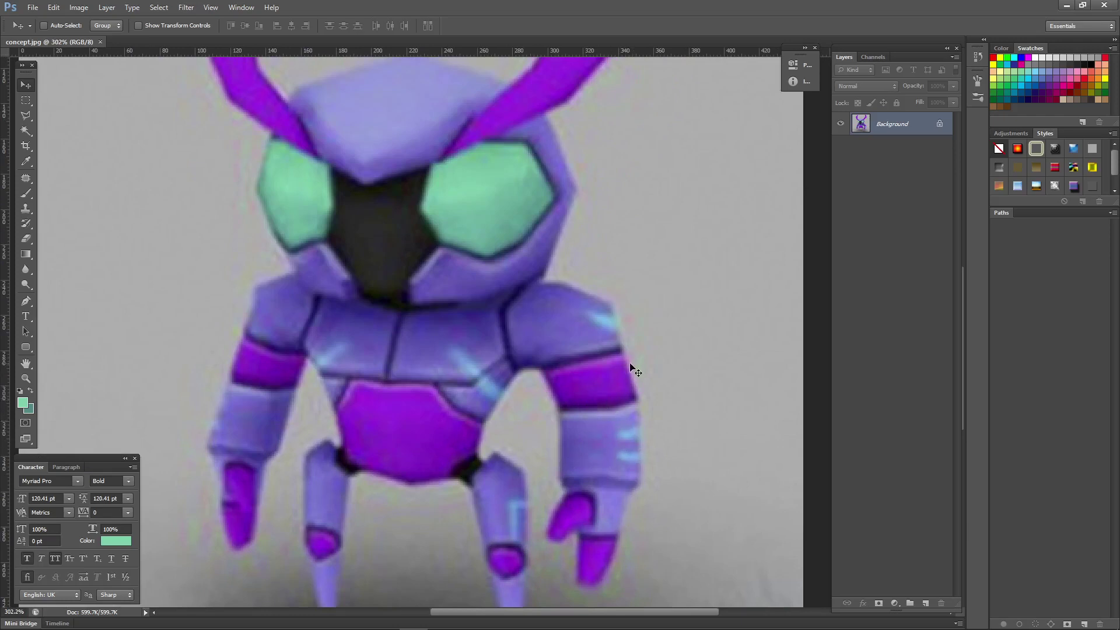
{"action": "scroll", "coordinate": [627, 374], "scroll_direction": "down", "scroll_amount": 5, "text": "alt"}
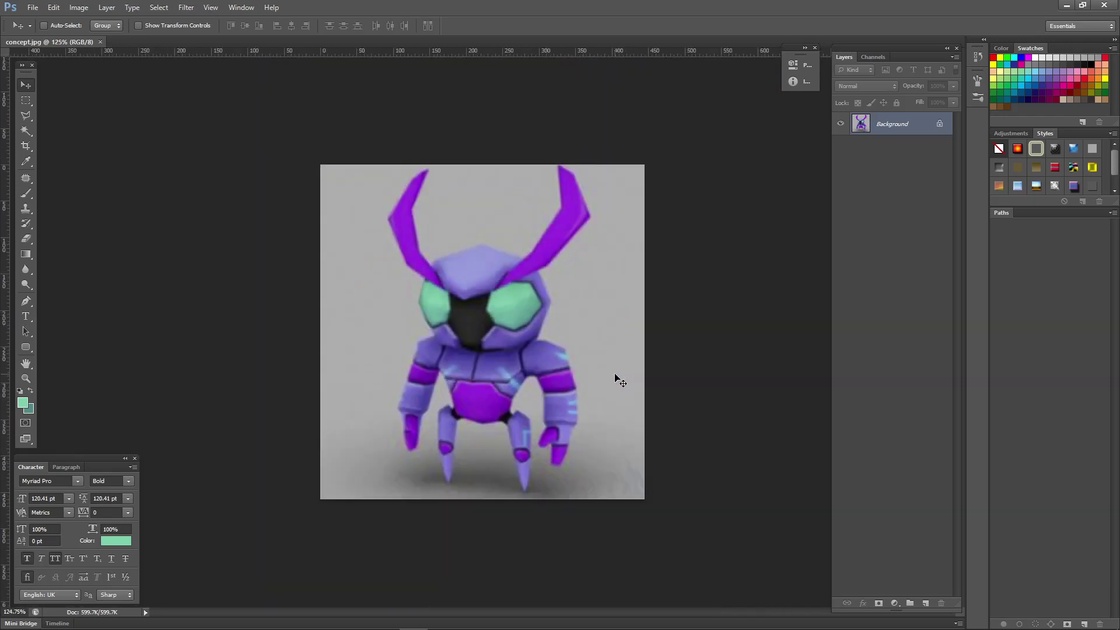
{"action": "scroll", "coordinate": [445, 406], "scroll_direction": "up", "scroll_amount": 3, "text": "alt"}
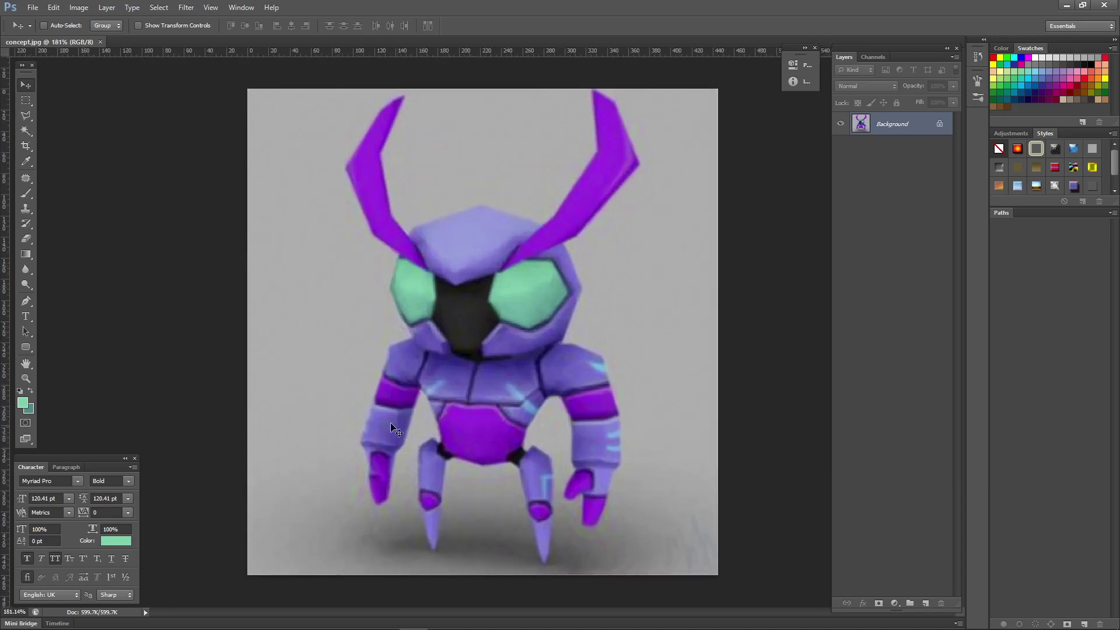
{"action": "scroll", "coordinate": [469, 349], "scroll_direction": "down", "scroll_amount": 1, "text": "alt"}
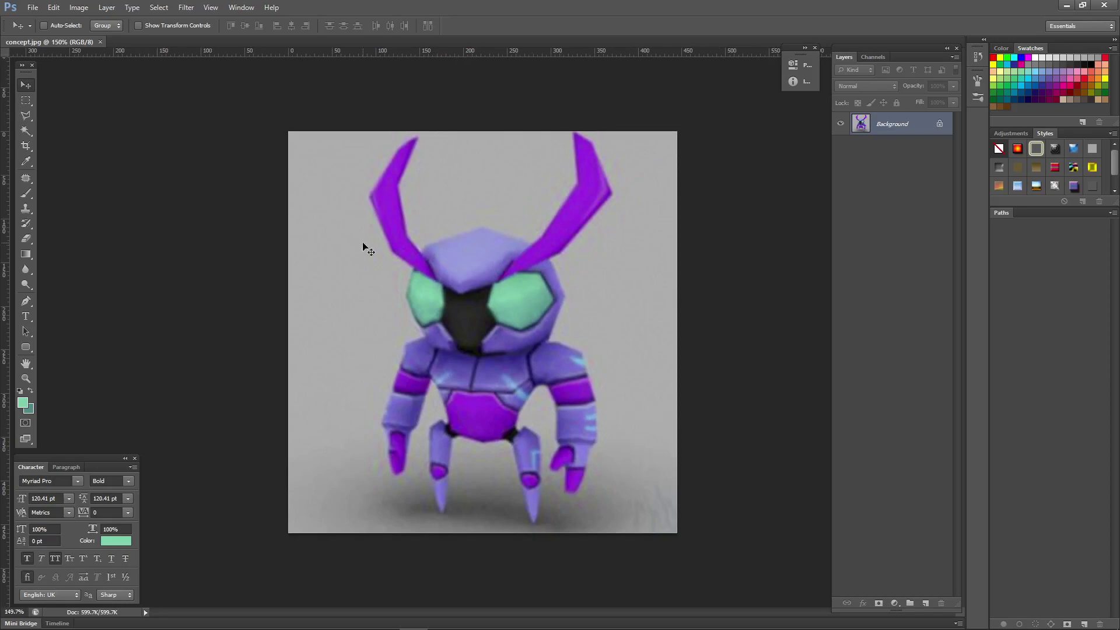
- Return to BodyPaint 3D and examine the character's side view alongside the complete UV texture layout
{"action": "left_click", "coordinate": [1064, 5]}
{"action": "scroll", "coordinate": [712, 320], "scroll_direction": "up", "scroll_amount": 3}
{"action": "left_click_drag", "start_coordinate": [694, 318], "coordinate": [484, 320], "text": "alt"}
{"action": "scroll", "coordinate": [312, 337], "scroll_direction": "down", "scroll_amount": 8}
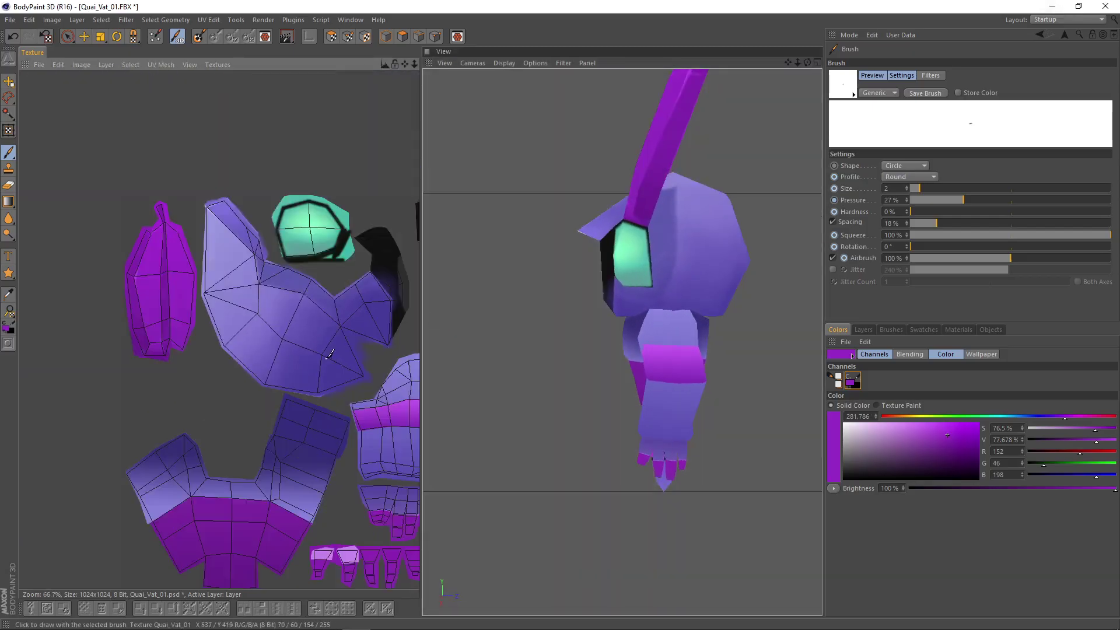
{"action": "scroll", "coordinate": [308, 341], "scroll_direction": "up", "scroll_amount": 2}
{"action": "scroll", "coordinate": [262, 379], "scroll_direction": "down", "scroll_amount": 1}
{"action": "middle_click_drag", "start_coordinate": [175, 450], "coordinate": [335, 351], "text": "alt"}
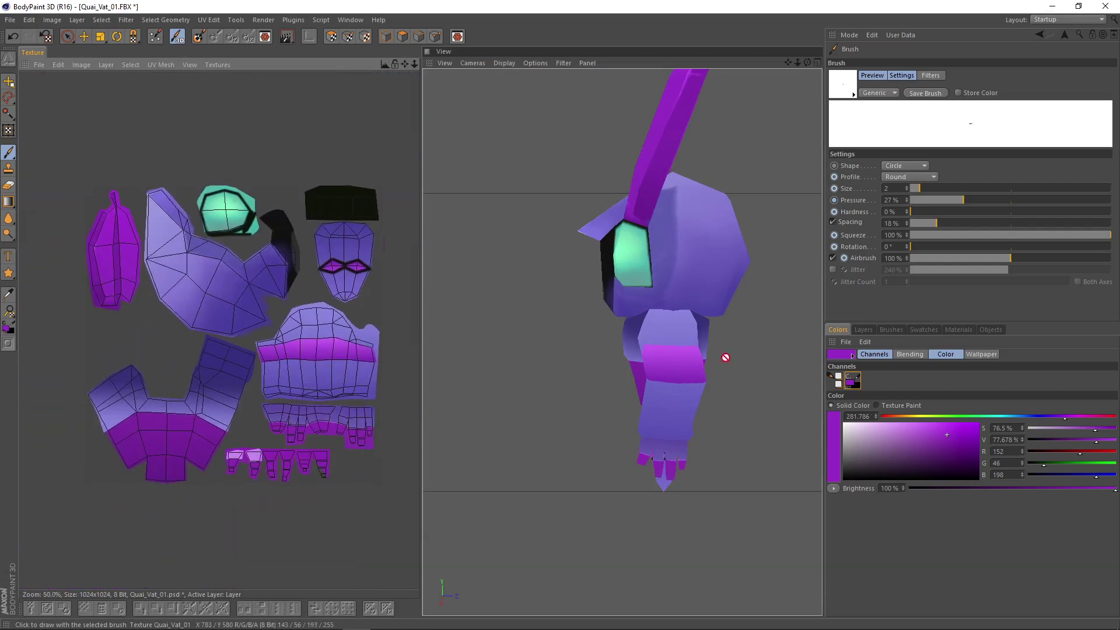
{"action": "scroll", "coordinate": [725, 355], "scroll_direction": "down", "scroll_amount": 4}
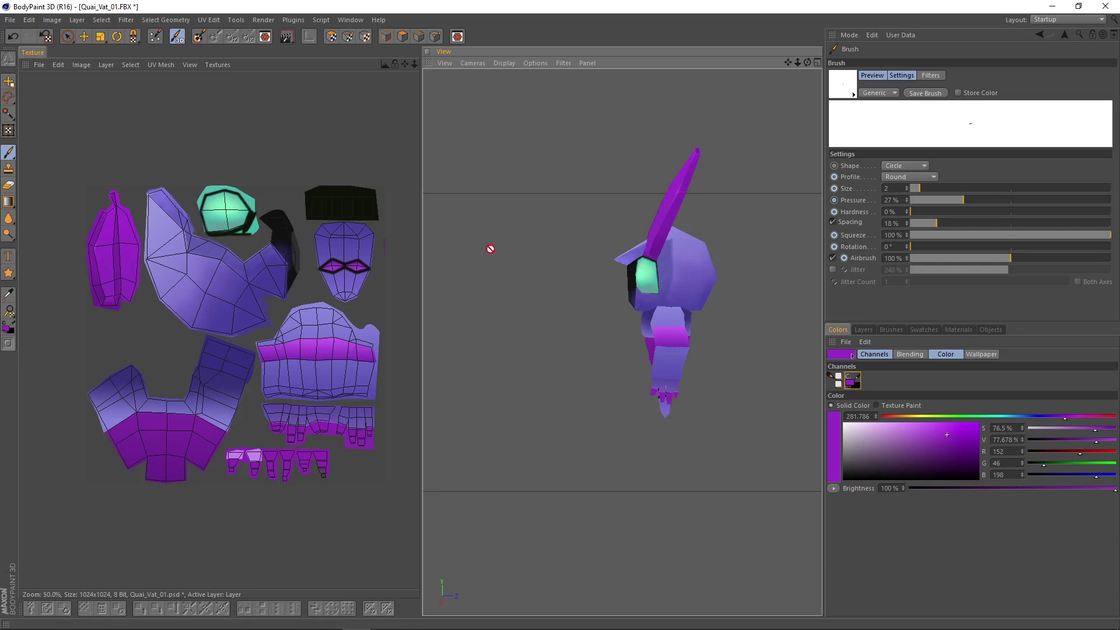
{"action": "scroll", "coordinate": [386, 253], "scroll_direction": "up", "scroll_amount": 2}
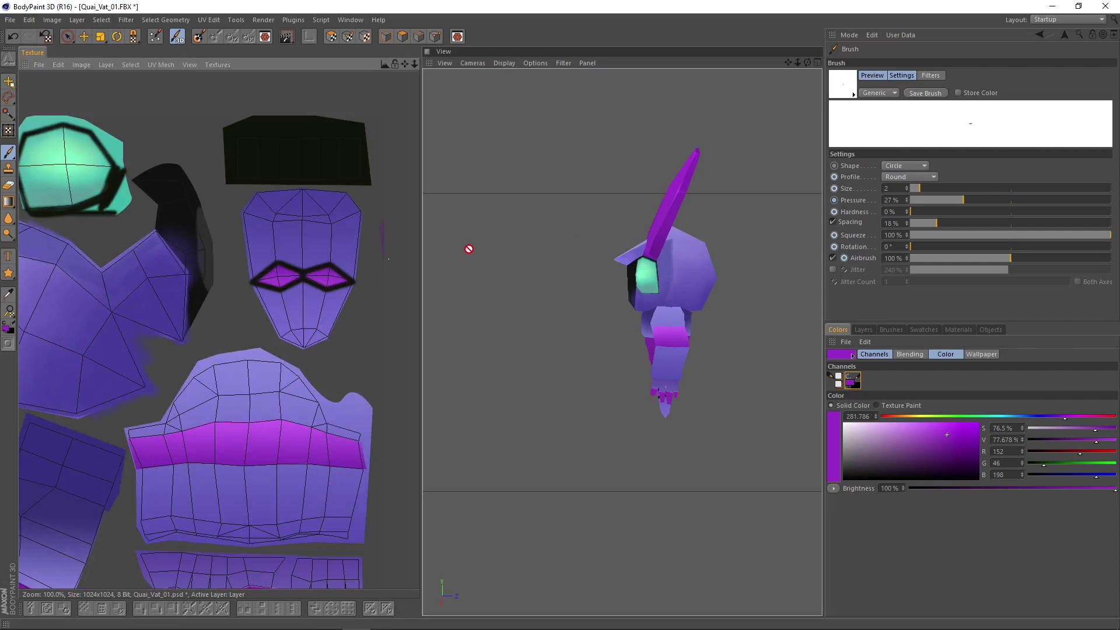
- Examine the character from the front and three-quarter angles to judge the overall shading against the texture map
{"action": "left_click_drag", "start_coordinate": [630, 376], "coordinate": [769, 403], "text": "alt"}
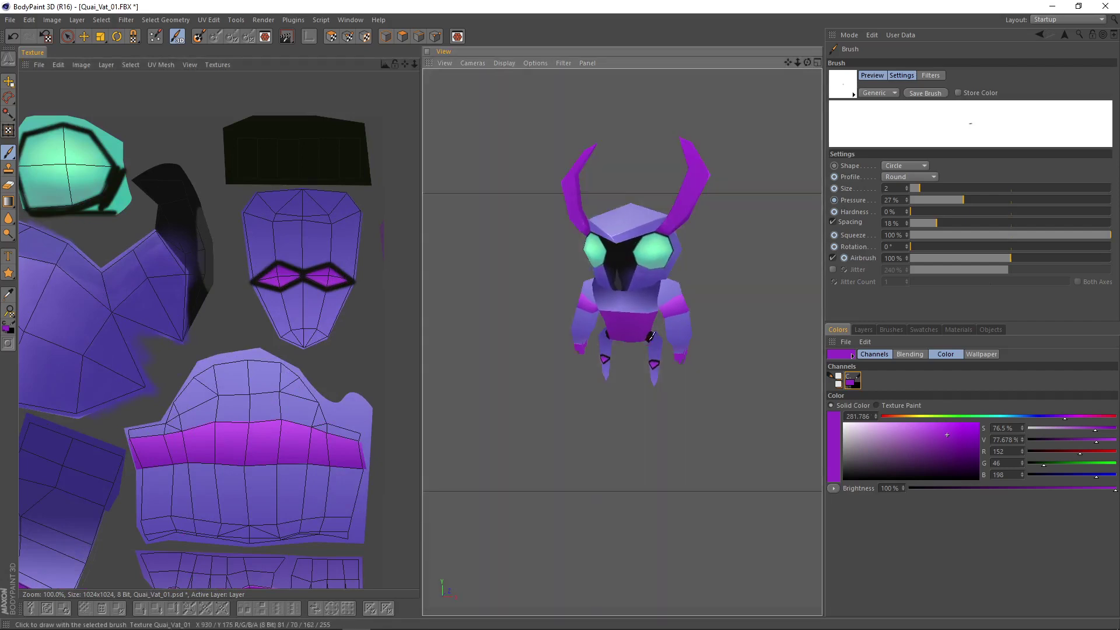
{"action": "left_click_drag", "start_coordinate": [733, 332], "coordinate": [624, 385], "text": "alt"}
{"action": "scroll", "coordinate": [239, 312], "scroll_direction": "down", "scroll_amount": 2}
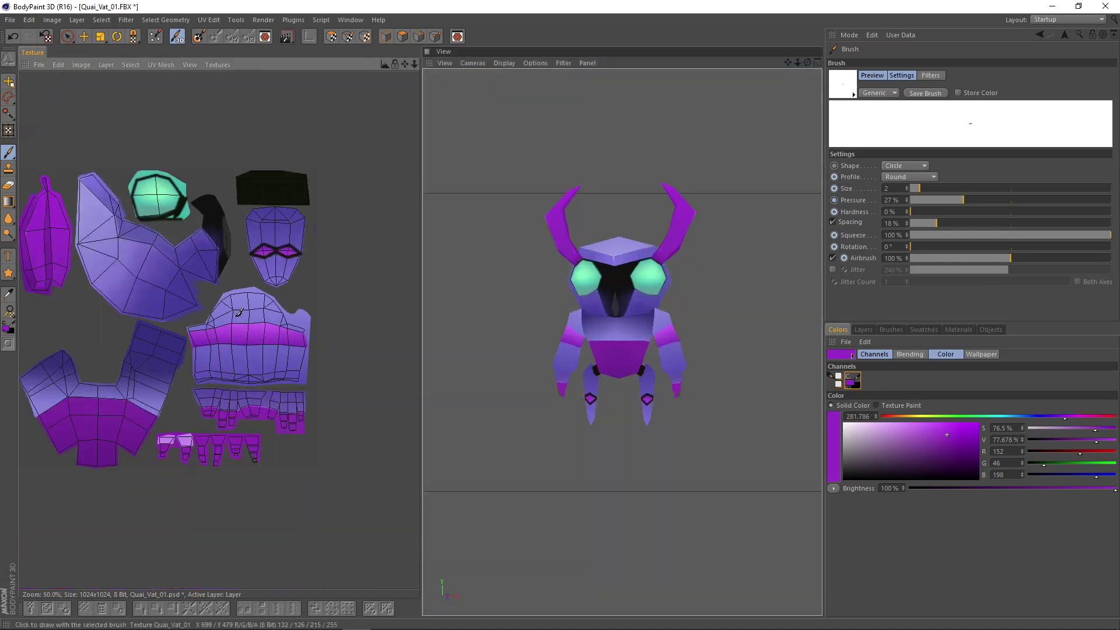
{"action": "middle_click_drag", "start_coordinate": [239, 313], "coordinate": [266, 312], "text": "alt"}
{"action": "left_click_drag", "start_coordinate": [604, 417], "coordinate": [766, 342], "text": "alt"}
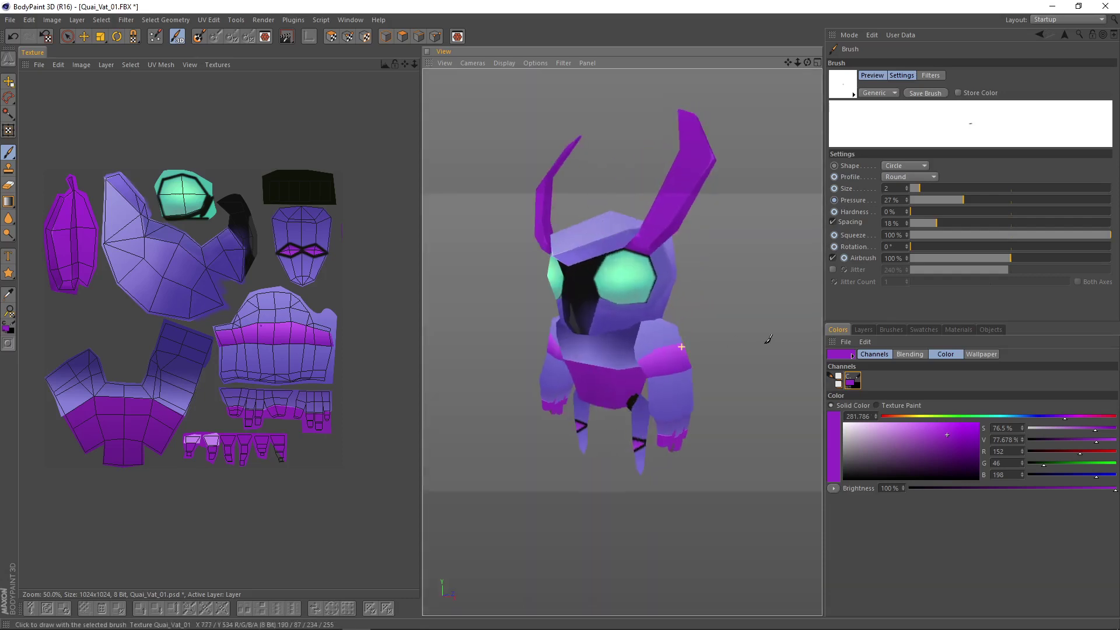
{"action": "left_click_drag", "start_coordinate": [645, 352], "coordinate": [695, 348], "text": "alt"}
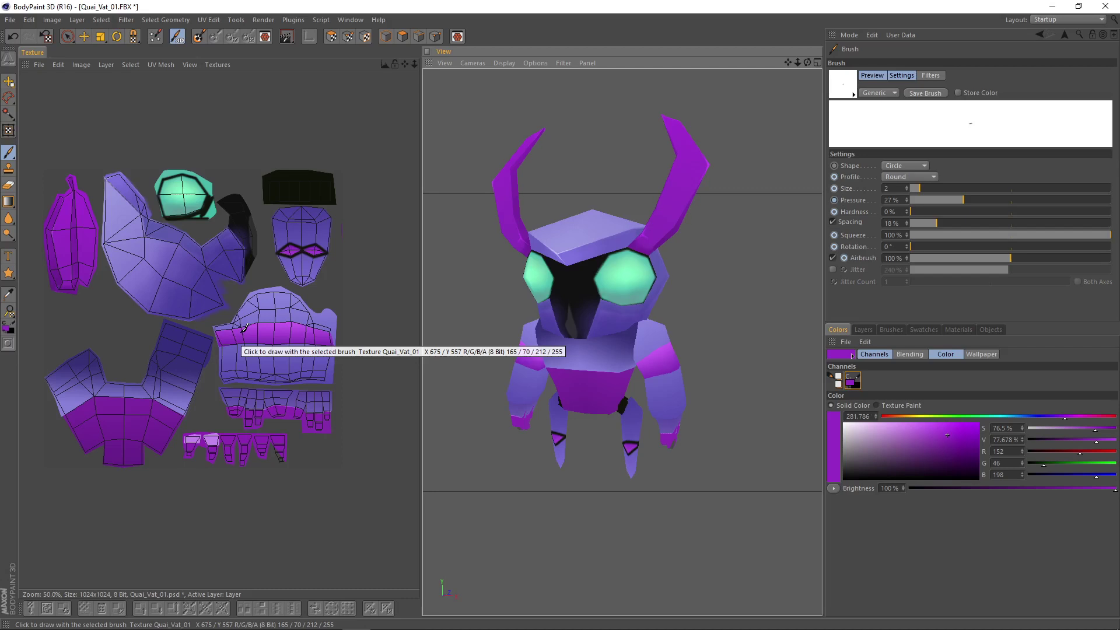
{"action": "left_click_drag", "start_coordinate": [440, 247], "coordinate": [730, 245], "text": "alt"}
{"action": "scroll", "coordinate": [648, 295], "scroll_direction": "down", "scroll_amount": 5}
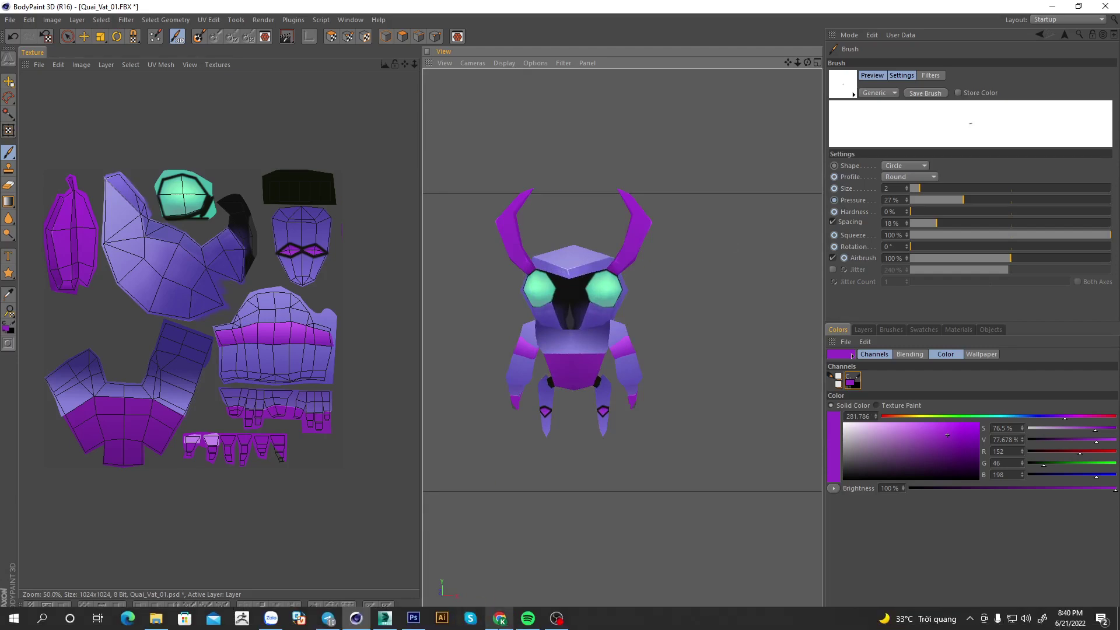
- Switch to Chrome, study the painted material spheres and similar pins on Pinterest, and return to BodyPaint 3D
{"action": "left_click", "coordinate": [500, 618]}
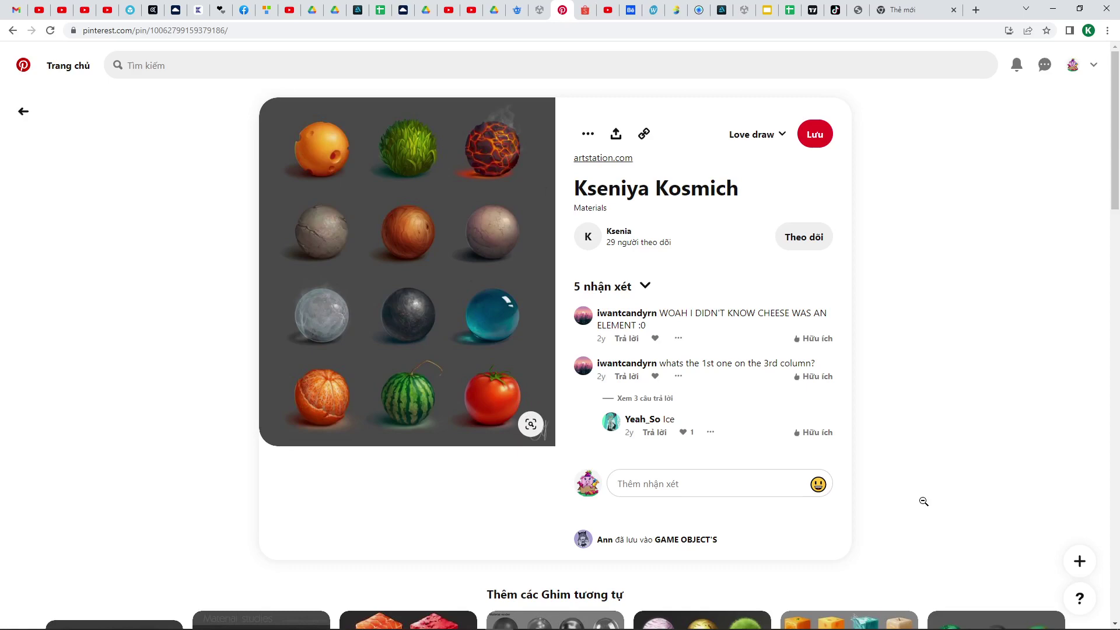
{"action": "scroll", "coordinate": [825, 439], "scroll_direction": "down", "scroll_amount": 6}
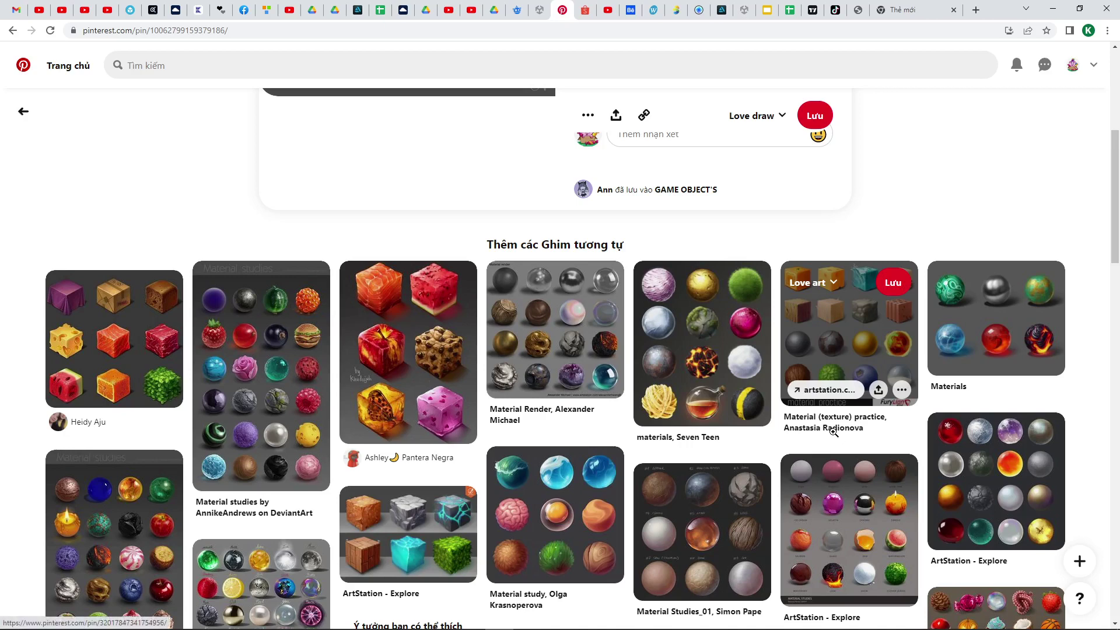
{"action": "scroll", "coordinate": [540, 331], "scroll_direction": "up", "scroll_amount": 5}
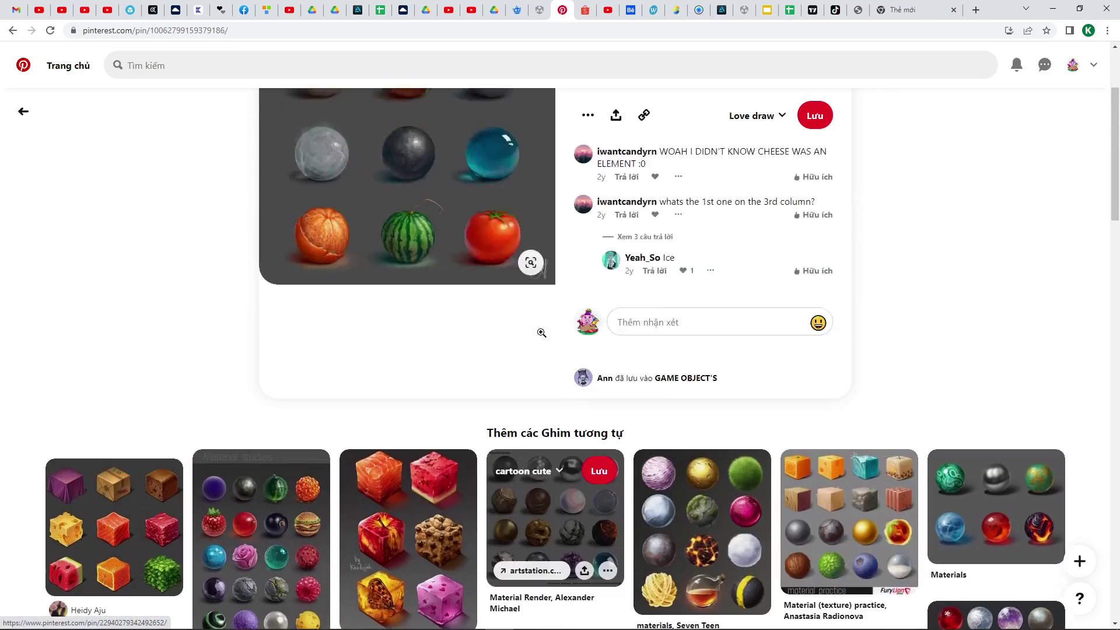
{"action": "scroll", "coordinate": [542, 333], "scroll_direction": "up", "scroll_amount": 1}
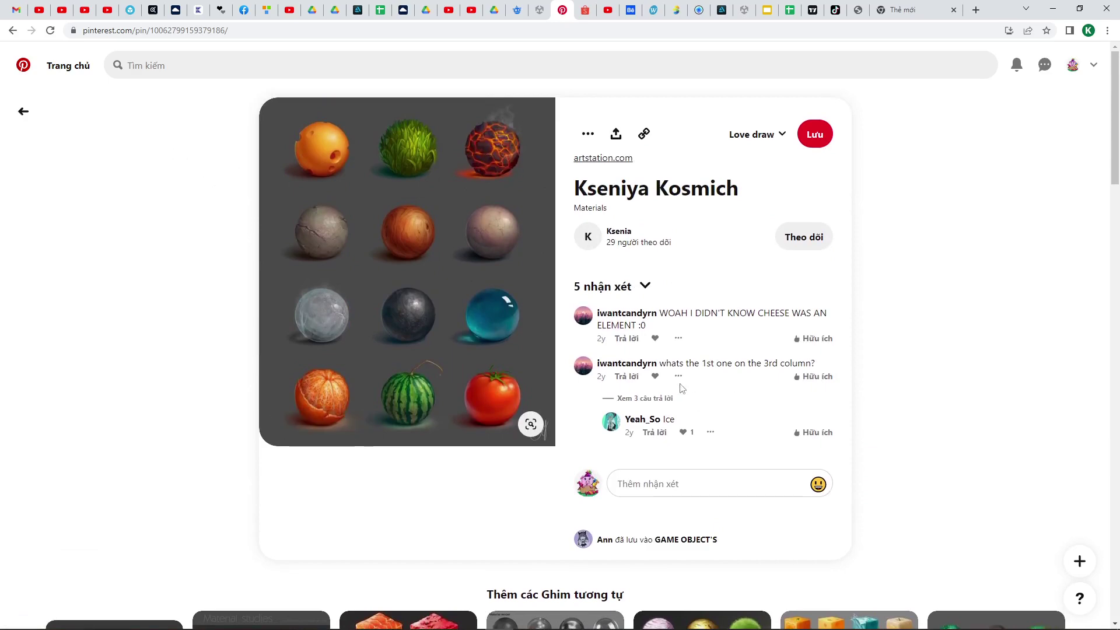
{"action": "scroll", "coordinate": [679, 383], "scroll_direction": "down", "scroll_amount": 3}
{"action": "scroll", "coordinate": [369, 327], "scroll_direction": "up", "scroll_amount": 3}
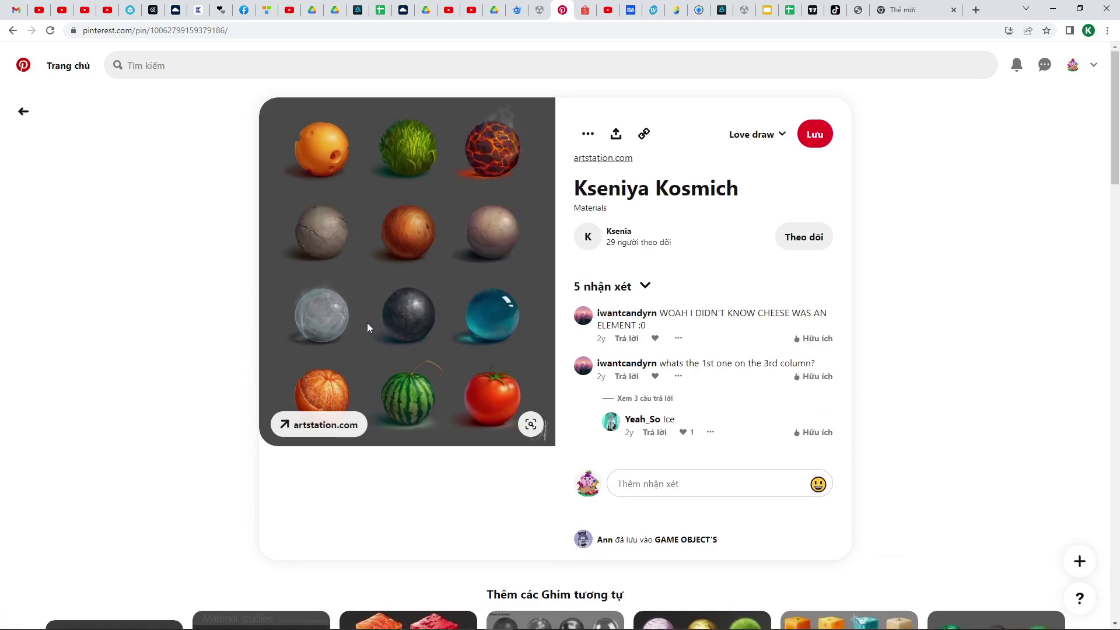
{"action": "scroll", "coordinate": [909, 252], "scroll_direction": "down", "scroll_amount": 9}
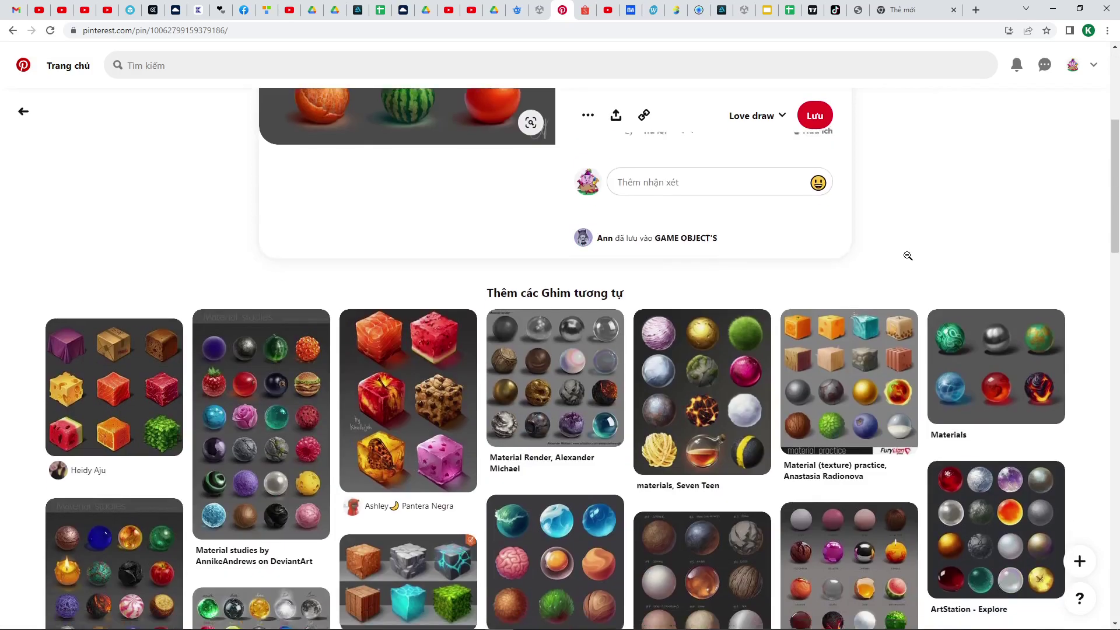
{"action": "scroll", "coordinate": [915, 253], "scroll_direction": "down", "scroll_amount": 4}
{"action": "scroll", "coordinate": [158, 374], "scroll_direction": "up", "scroll_amount": 9}
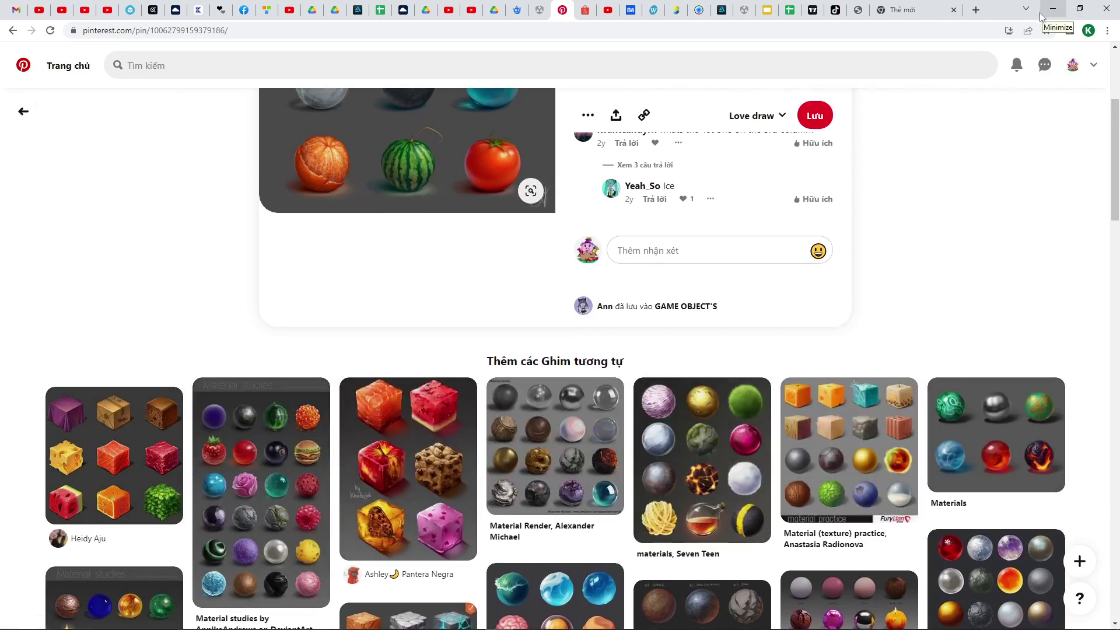
{"action": "left_click", "coordinate": [1057, 14]}
- Inspect the face and chest up close and set the paint brush size to 8
{"action": "mouse_move", "coordinate": [721, 371]}
{"action": "left_mouse_down", "text": "alt"}
{"action": "mouse_move", "coordinate": [506, 386]}
{"action": "mouse_move", "coordinate": [726, 368]}
{"action": "left_mouse_up", "text": "alt"}
{"action": "scroll", "coordinate": [542, 317], "scroll_direction": "up", "scroll_amount": 5}
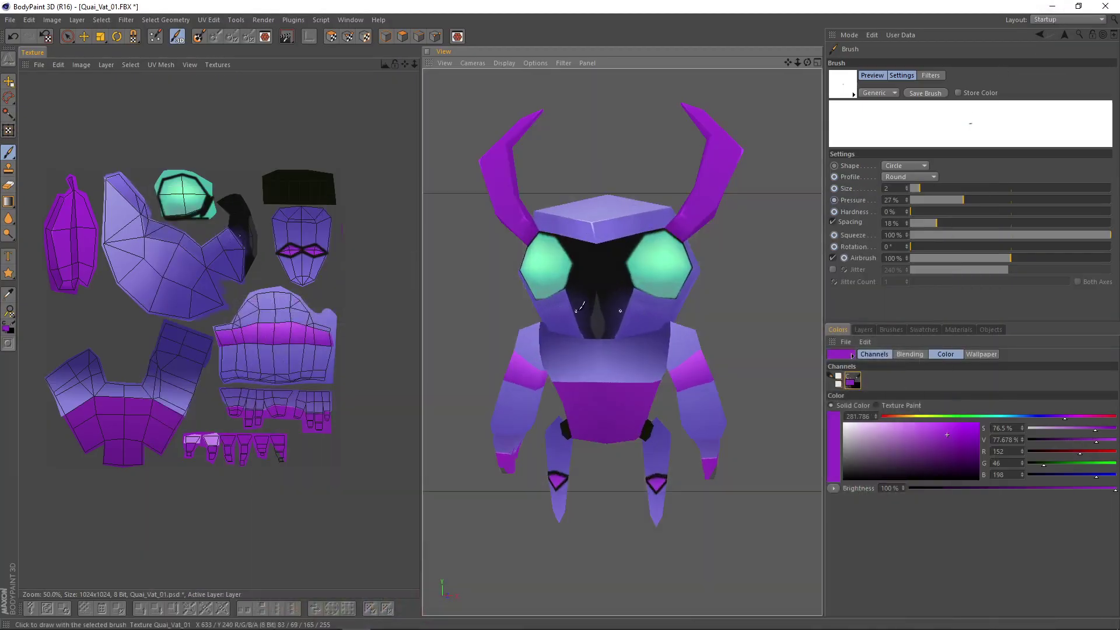
{"action": "mouse_move", "coordinate": [589, 310]}
{"action": "left_mouse_down", "text": "alt"}
{"action": "mouse_move", "coordinate": [660, 298]}
{"action": "mouse_move", "coordinate": [565, 324]}
{"action": "mouse_move", "coordinate": [680, 315]}
{"action": "mouse_move", "coordinate": [595, 318]}
{"action": "left_mouse_up", "text": "alt"}
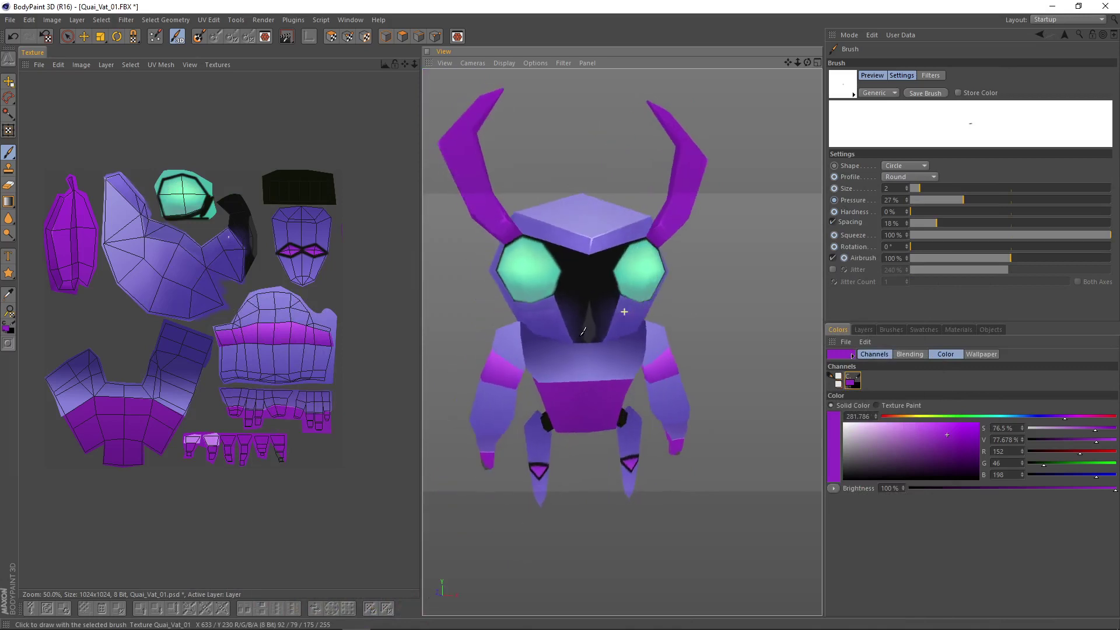
{"action": "scroll", "coordinate": [595, 309], "scroll_direction": "up", "scroll_amount": 6}
{"action": "left_click_drag", "start_coordinate": [594, 268], "coordinate": [653, 256], "text": "alt"}
{"action": "scroll", "coordinate": [592, 262], "scroll_direction": "down", "scroll_amount": 5}
{"action": "left_click", "coordinate": [937, 189]}
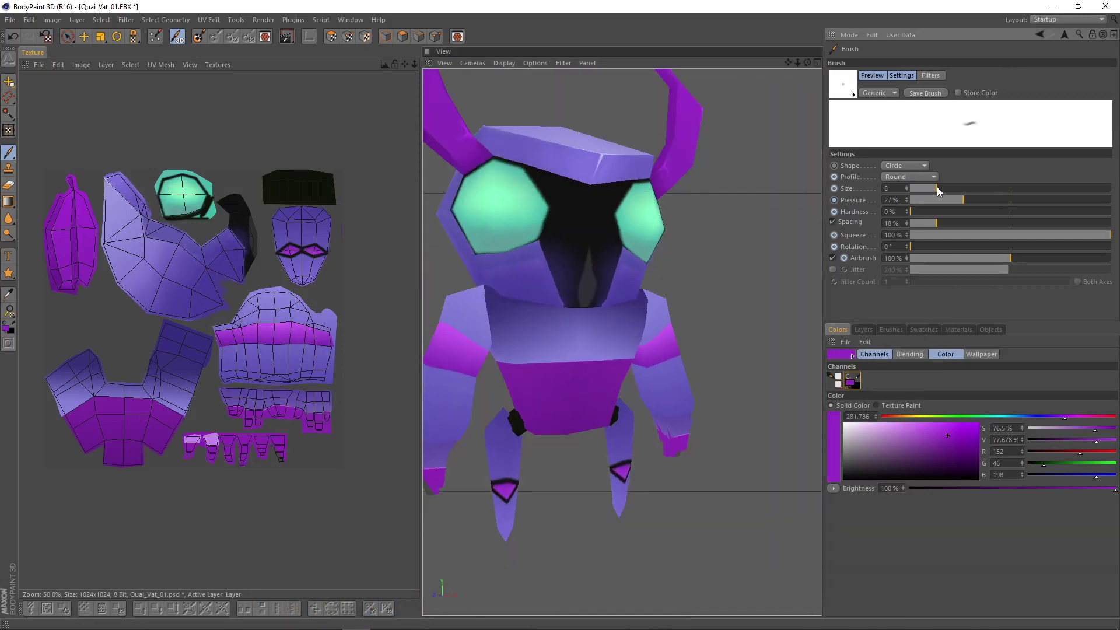
- Examine the head, arms and whole body from the side and three-quarter angles, both near and far
{"action": "mouse_move", "coordinate": [725, 275]}
{"action": "left_mouse_down", "text": "alt"}
{"action": "mouse_move", "coordinate": [769, 230]}
{"action": "mouse_move", "coordinate": [682, 290]}
{"action": "mouse_move", "coordinate": [532, 292]}
{"action": "mouse_move", "coordinate": [773, 273]}
{"action": "mouse_move", "coordinate": [670, 238]}
{"action": "mouse_move", "coordinate": [488, 245]}
{"action": "left_mouse_up", "text": "alt"}
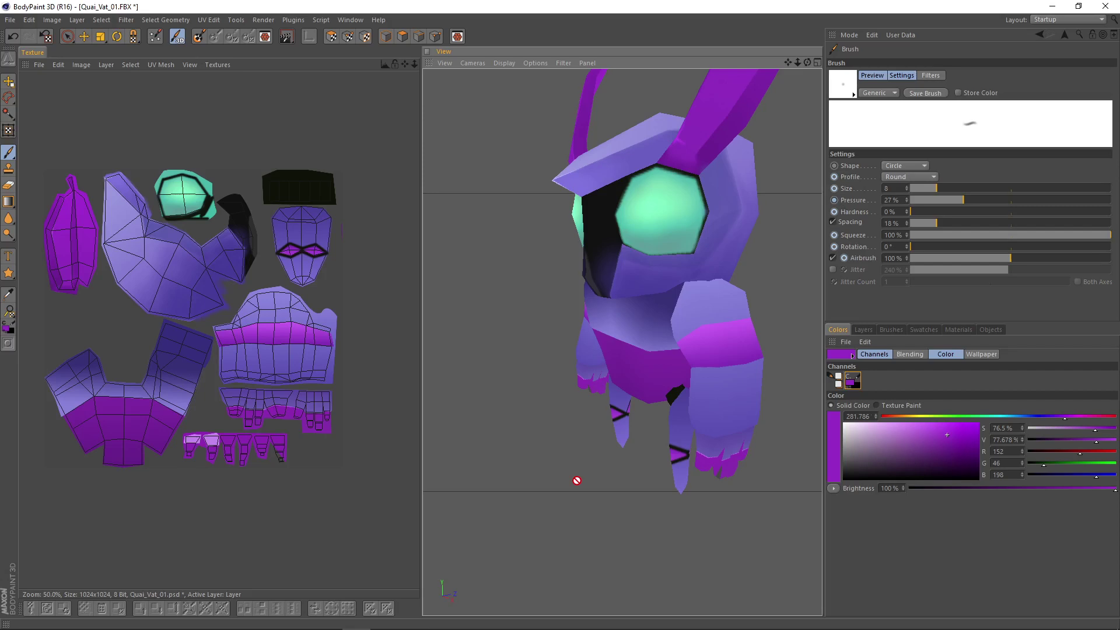
{"action": "left_click_drag", "start_coordinate": [568, 399], "coordinate": [679, 374], "text": "alt"}
{"action": "scroll", "coordinate": [660, 373], "scroll_direction": "down", "scroll_amount": 5}
{"action": "scroll", "coordinate": [509, 326], "scroll_direction": "up", "scroll_amount": 5}
{"action": "mouse_move", "coordinate": [511, 329]}
{"action": "left_mouse_down", "text": "alt"}
{"action": "mouse_move", "coordinate": [469, 314]}
{"action": "mouse_move", "coordinate": [468, 330]}
{"action": "left_mouse_up", "text": "alt"}
{"action": "scroll", "coordinate": [470, 322], "scroll_direction": "down", "scroll_amount": 4}
{"action": "middle_click_drag", "start_coordinate": [551, 362], "coordinate": [588, 419], "text": "alt"}
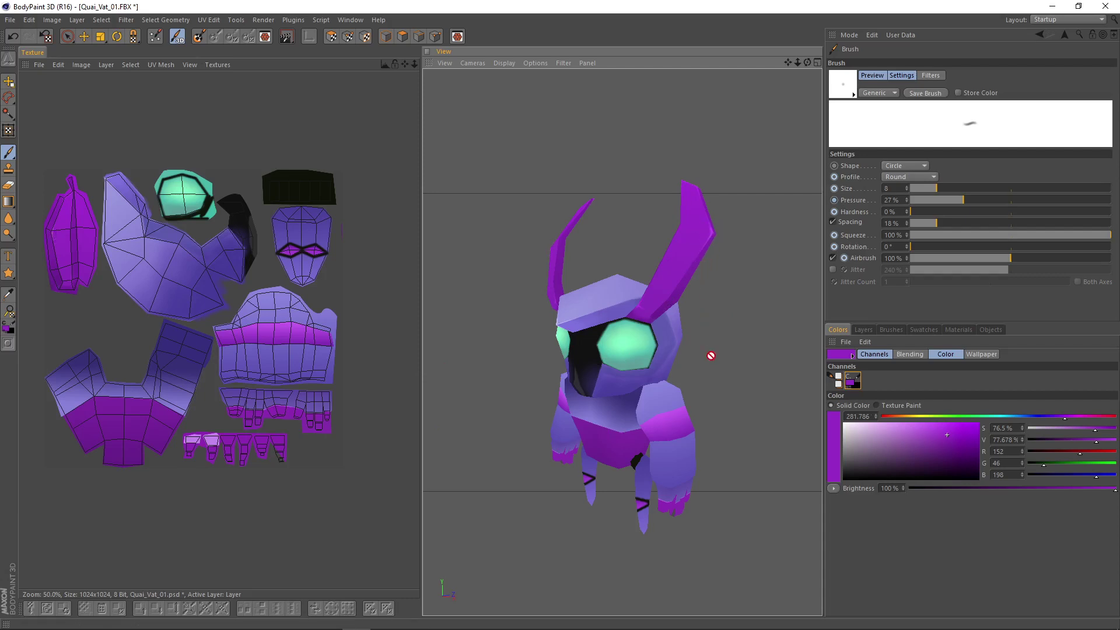
{"action": "left_click_drag", "start_coordinate": [742, 376], "coordinate": [700, 345], "text": "alt"}
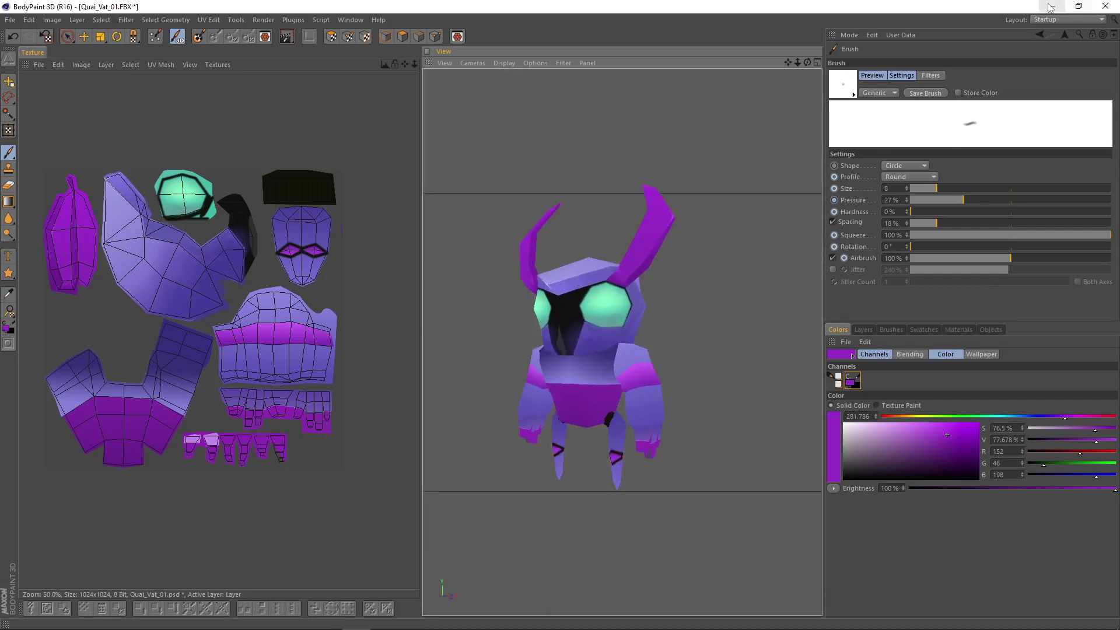
- Clear the open windows from the desktop, launch Substance Painter, decline the version update and dismiss the welcome window
{"action": "left_click", "coordinate": [1050, 7]}
{"action": "left_click", "coordinate": [1050, 7]}
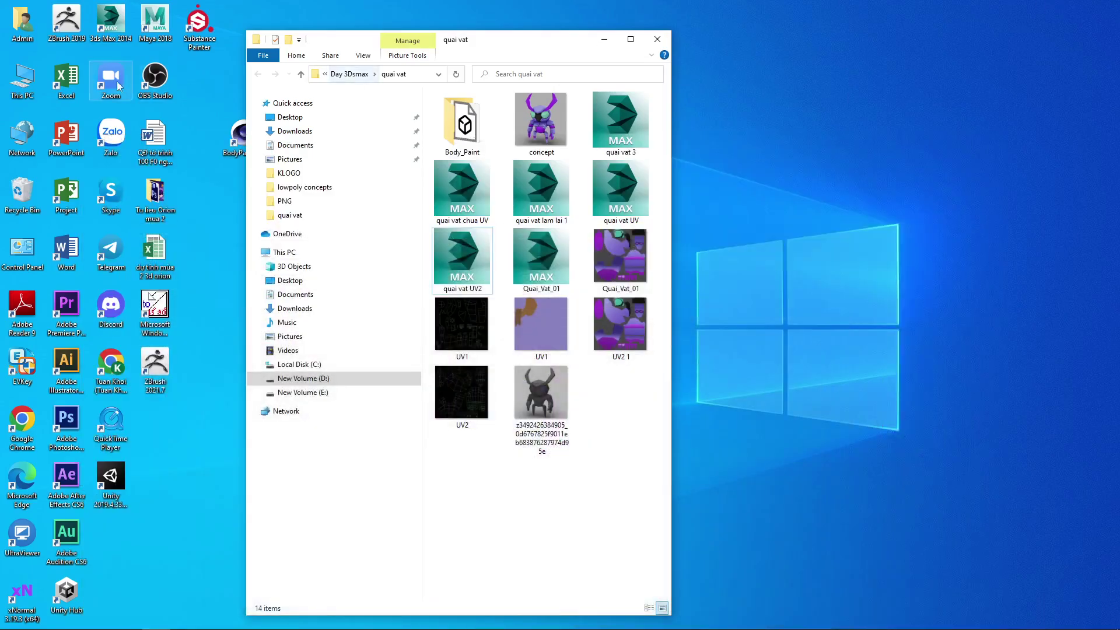
{"action": "double_click", "coordinate": [199, 44]}
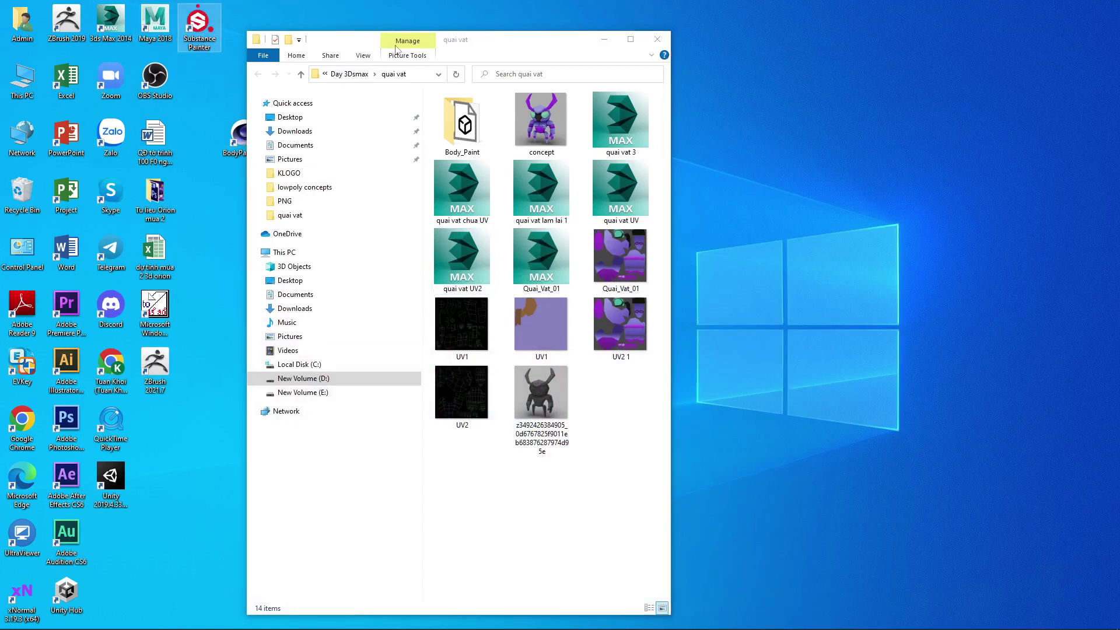
{"action": "left_click", "coordinate": [605, 40]}
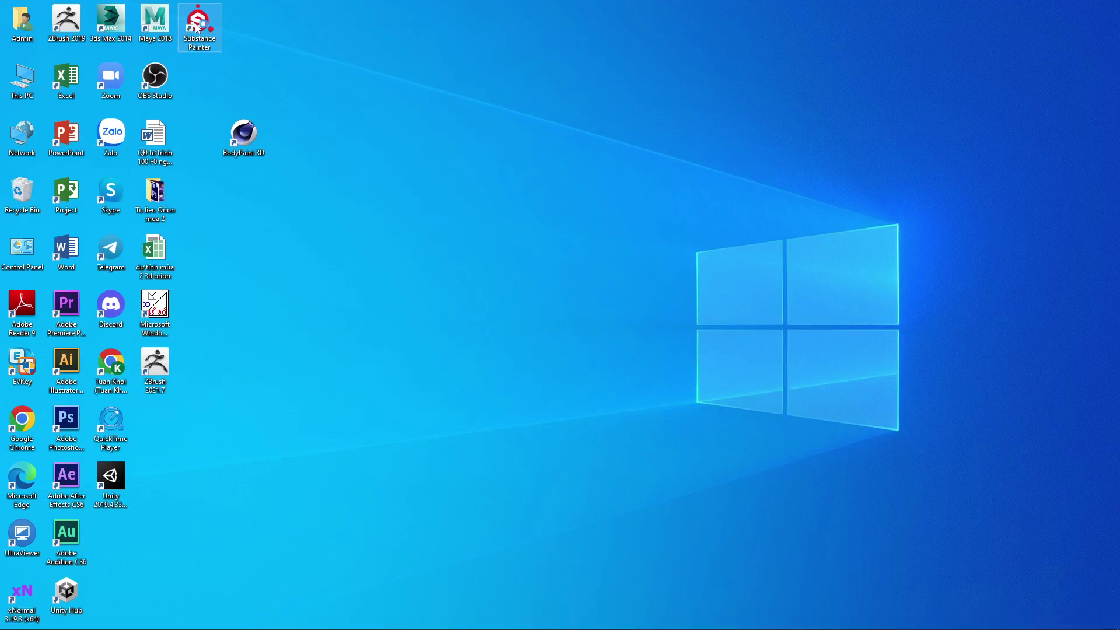
{"action": "double_click", "coordinate": [197, 26]}
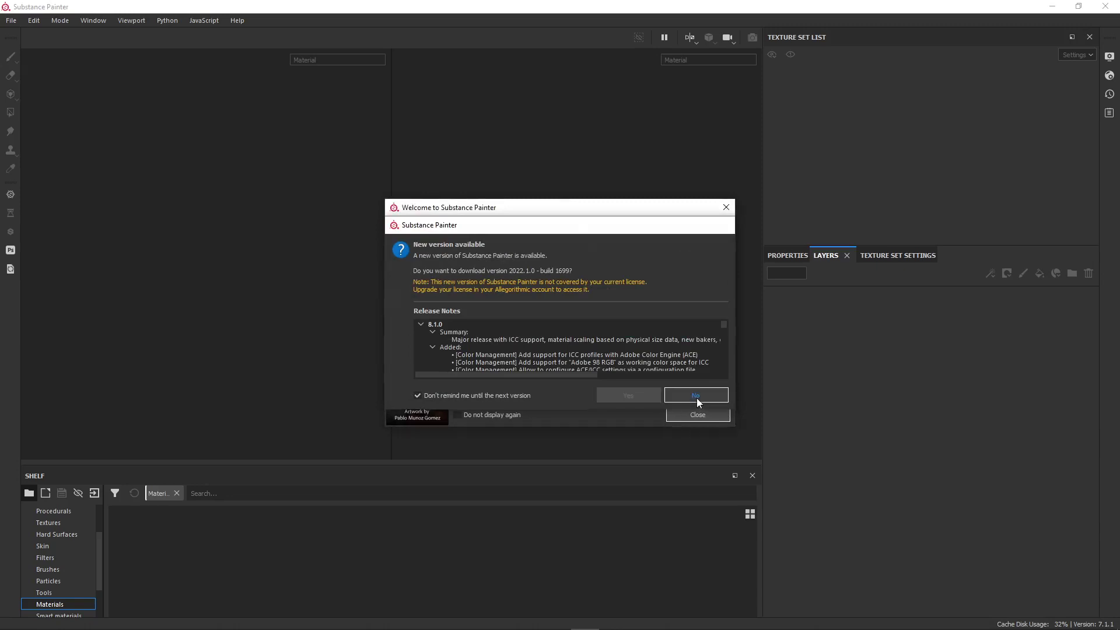
{"action": "left_click", "coordinate": [694, 396]}
{"action": "left_click", "coordinate": [725, 208]}
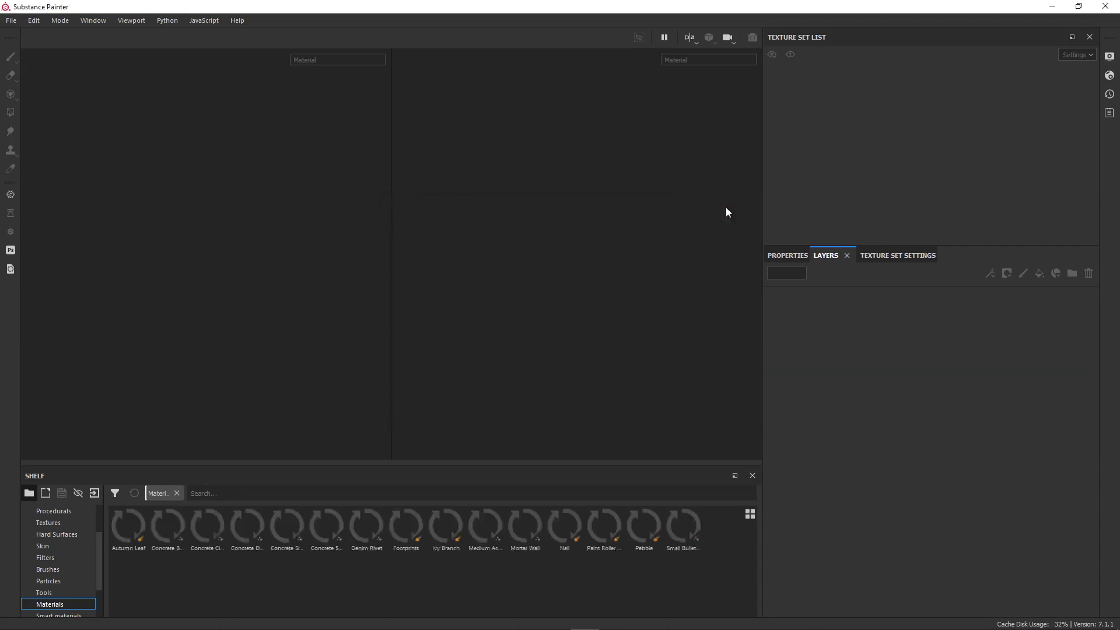
{"action": "left_click", "coordinate": [11, 20]}
{"action": "left_click", "coordinate": [23, 46]}
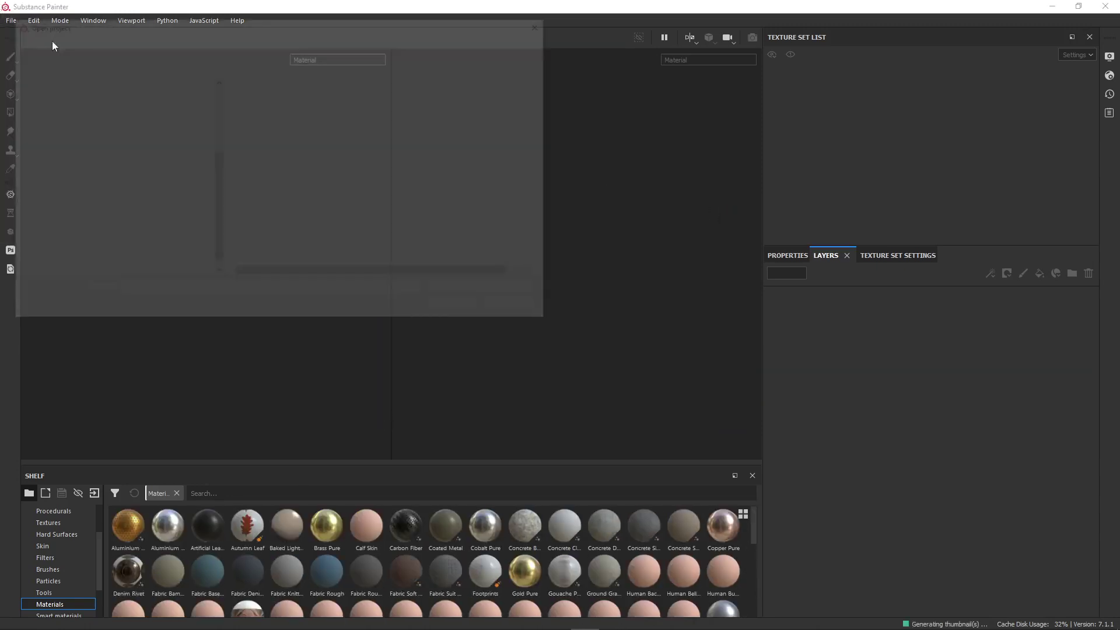
{"action": "left_click", "coordinate": [52, 82]}
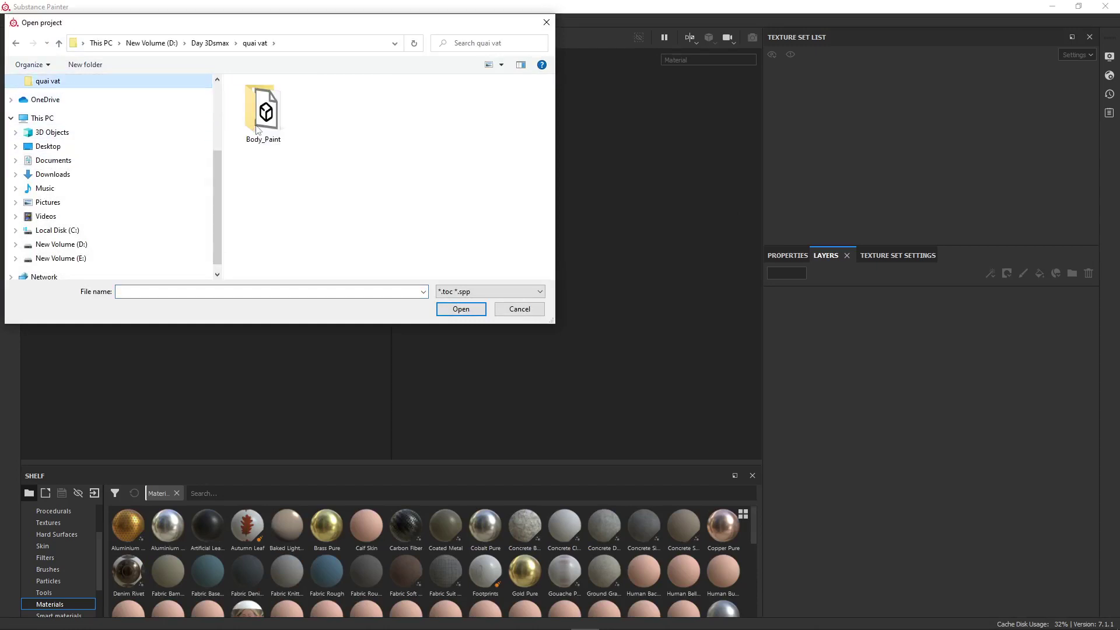
{"action": "double_click", "coordinate": [265, 114]}
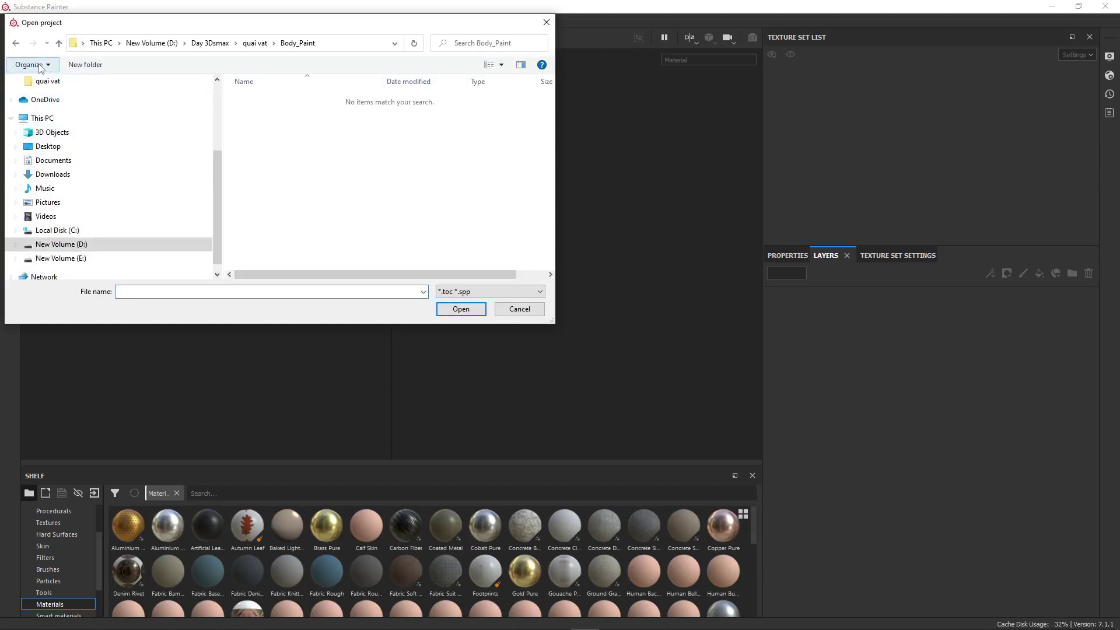
{"action": "left_click", "coordinate": [546, 22]}
- Try to import added resources into the current session
{"action": "left_click", "coordinate": [13, 20]}
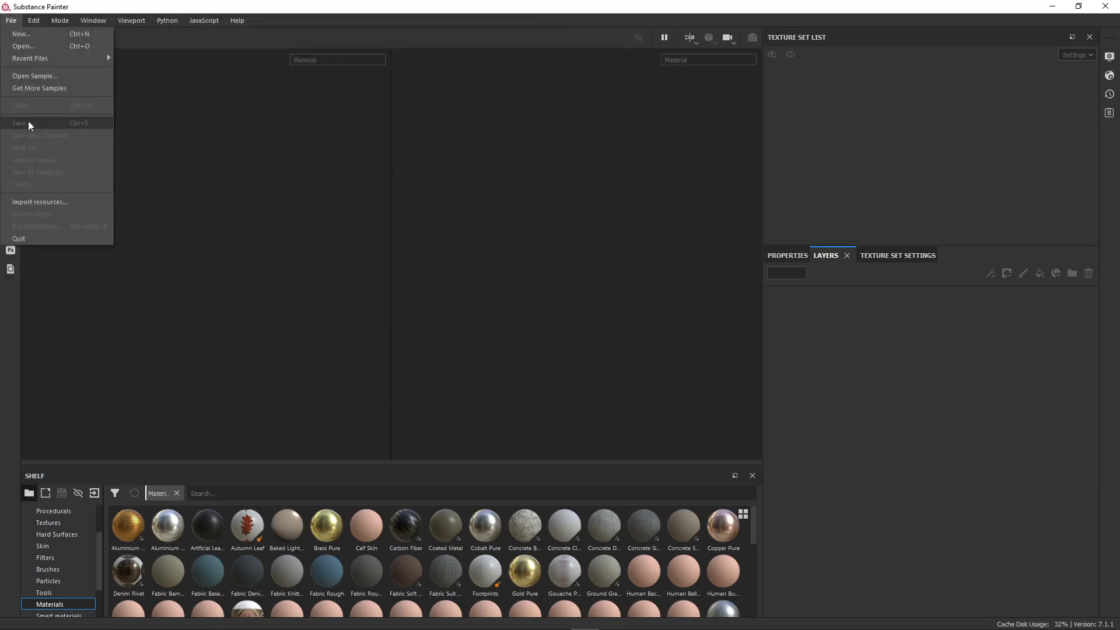
{"action": "left_click", "coordinate": [26, 202]}
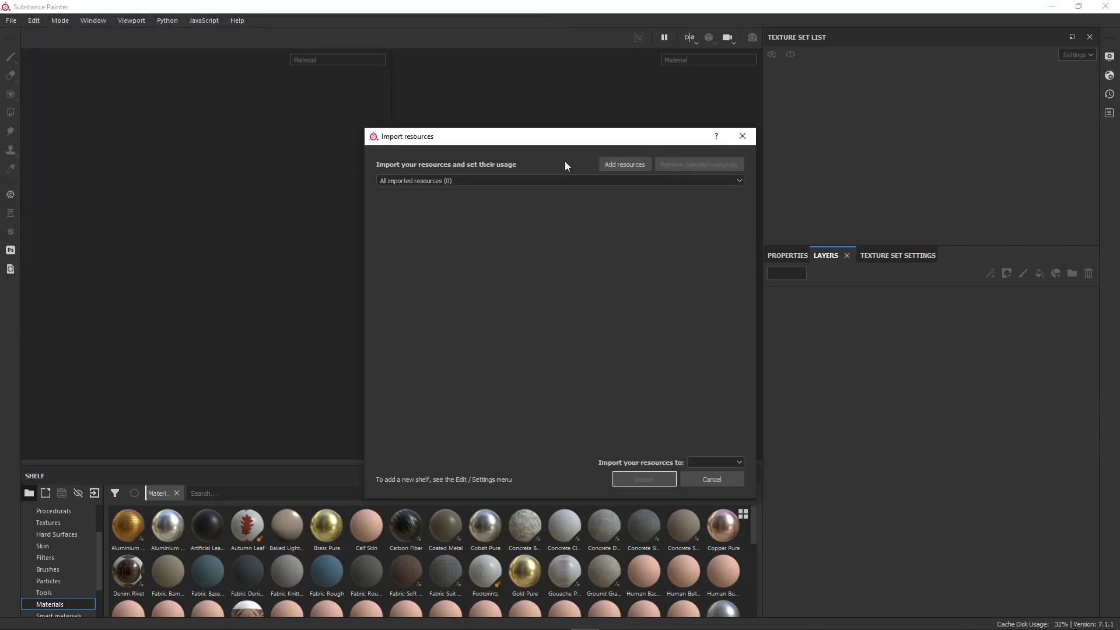
{"action": "left_click", "coordinate": [624, 165]}
{"action": "double_click", "coordinate": [631, 232]}
{"action": "left_click", "coordinate": [726, 463]}
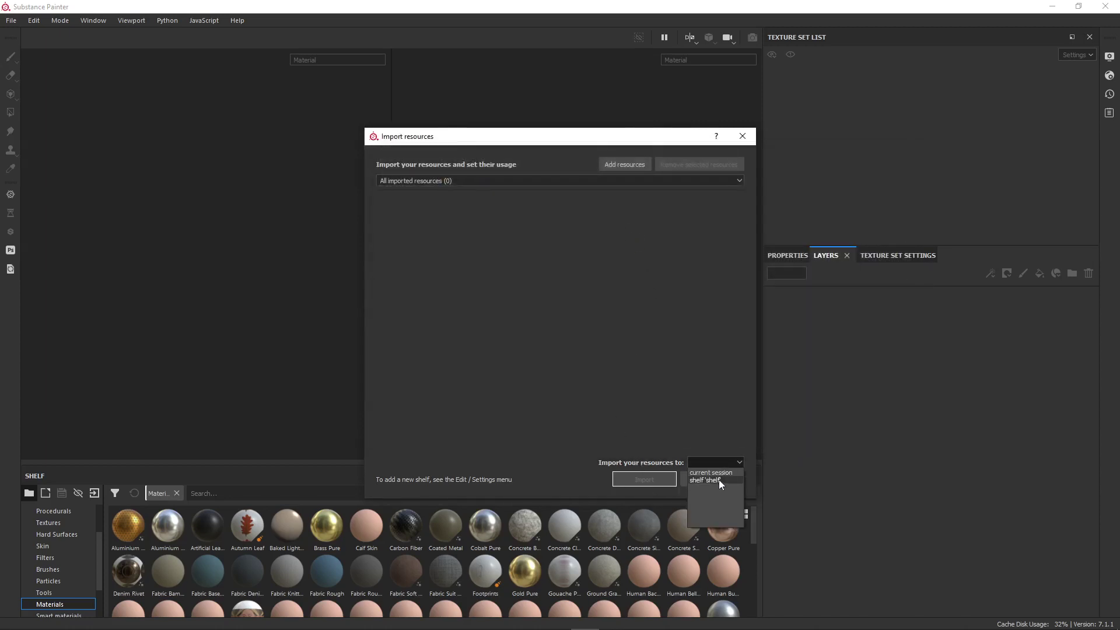
{"action": "left_click", "coordinate": [718, 479]}
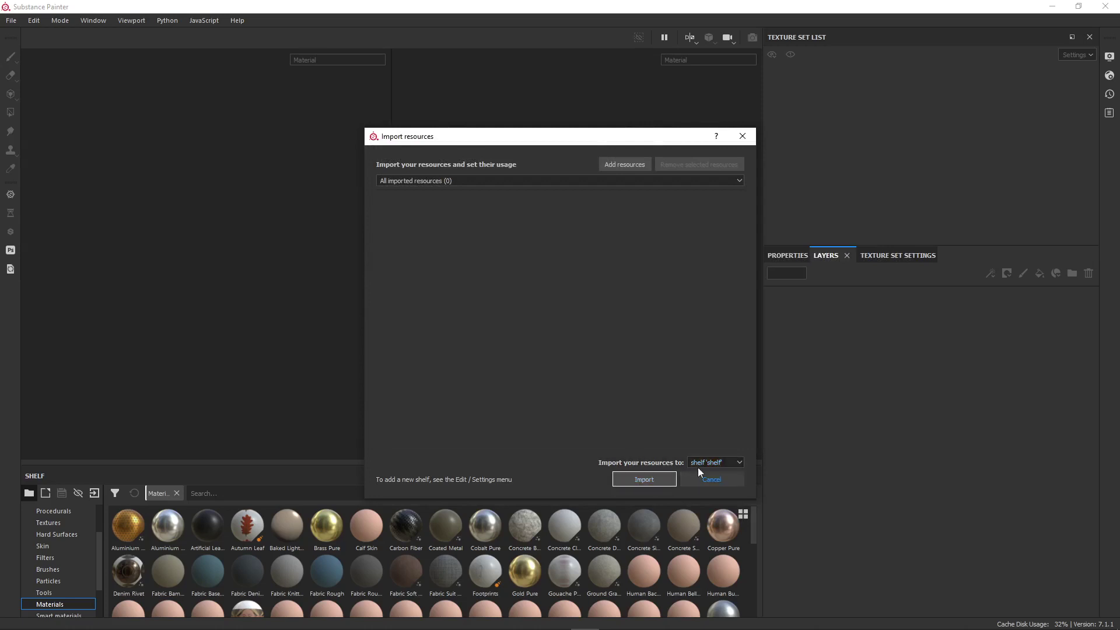
{"action": "left_click", "coordinate": [709, 460]}
{"action": "left_click", "coordinate": [700, 470]}
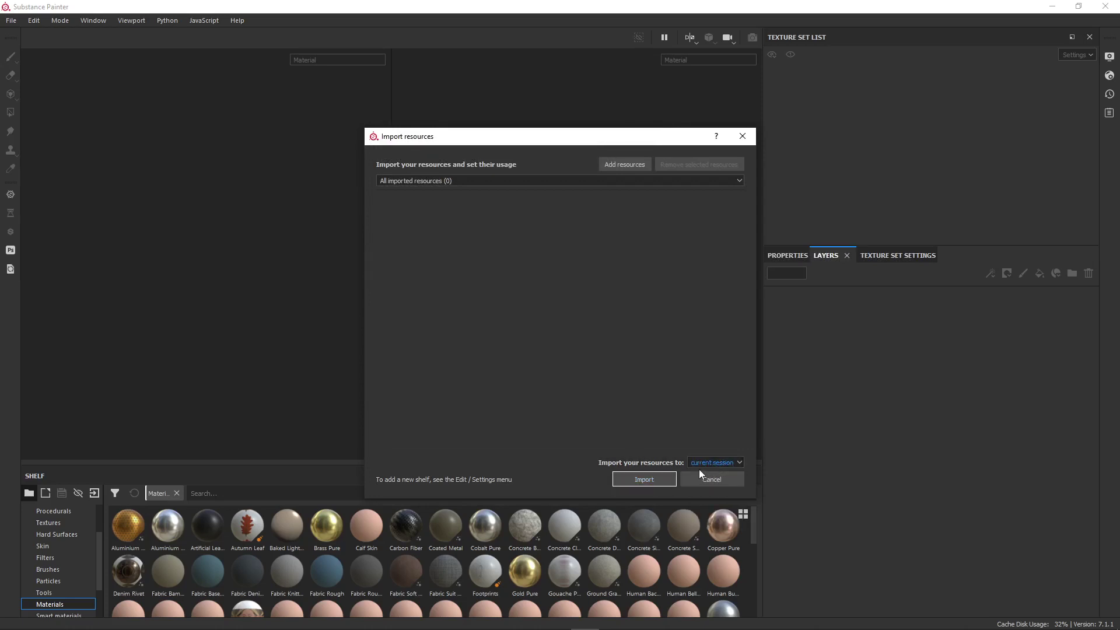
{"action": "left_click", "coordinate": [654, 480]}
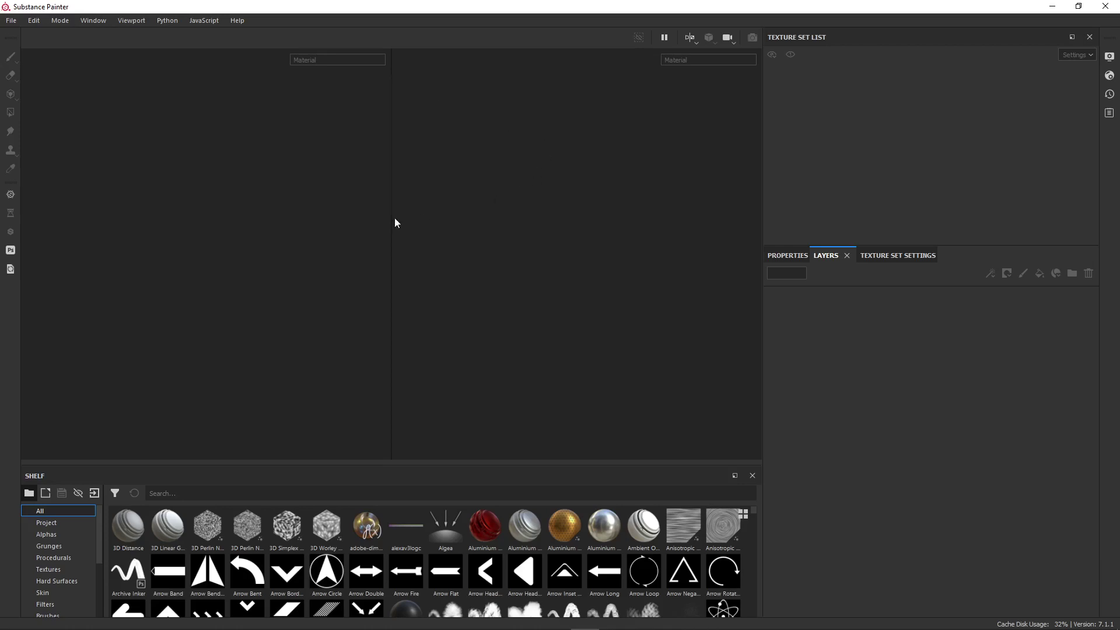
- Widen the 3D viewport pane and try to import resources into the shelf 'shelf'
{"action": "left_click_drag", "start_coordinate": [391, 220], "coordinate": [535, 218]}
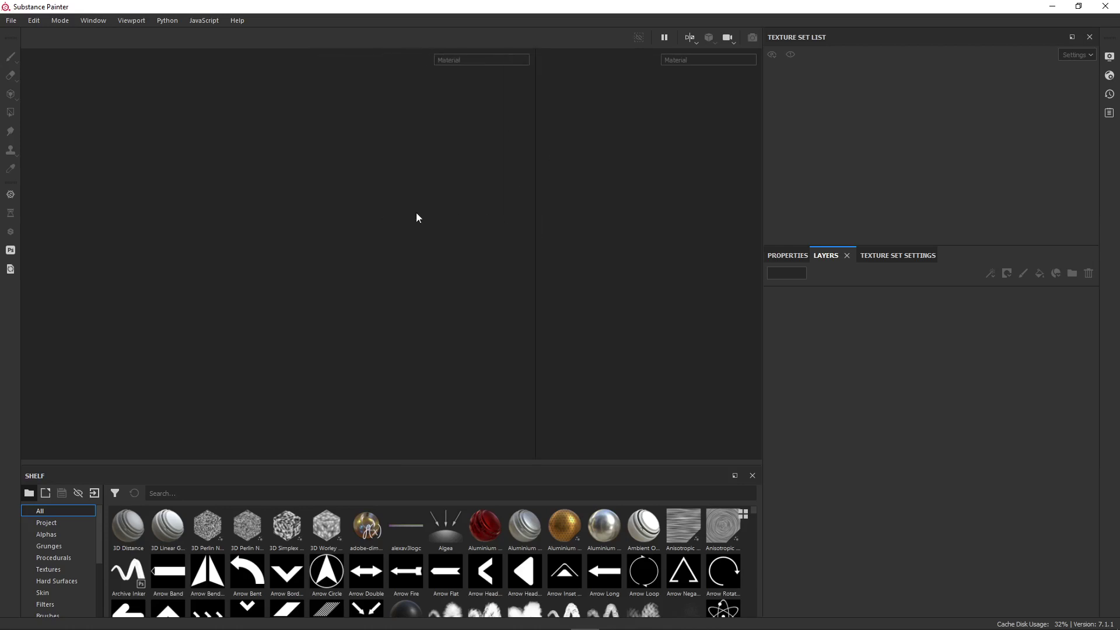
{"action": "left_click", "coordinate": [11, 20]}
{"action": "left_click", "coordinate": [27, 204]}
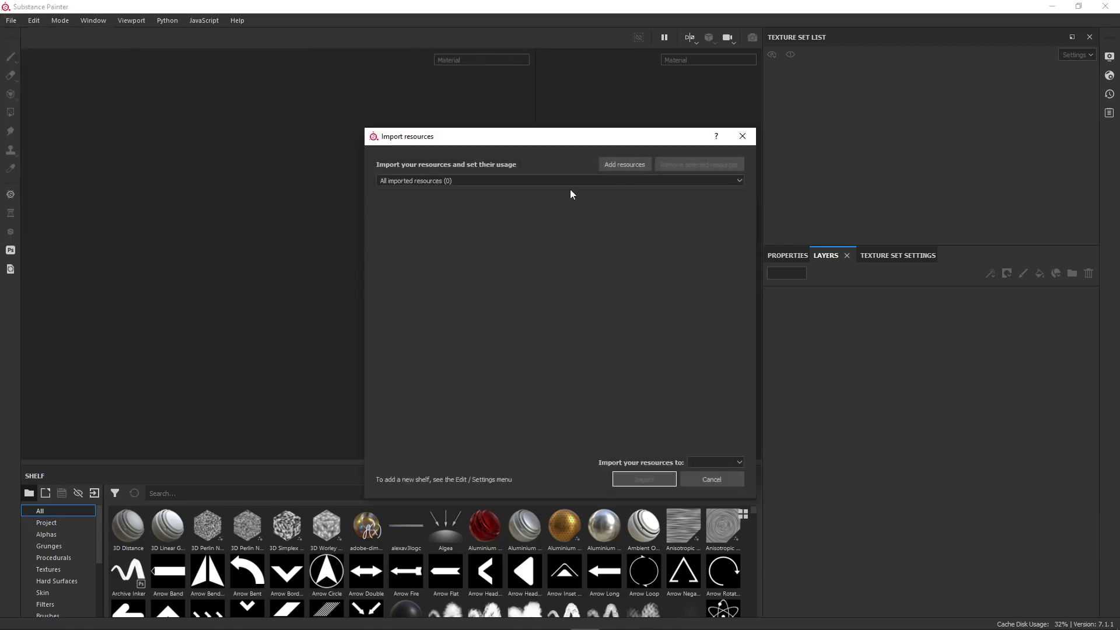
{"action": "left_click", "coordinate": [635, 166]}
{"action": "key", "text": "Escape"}
{"action": "left_click", "coordinate": [710, 464]}
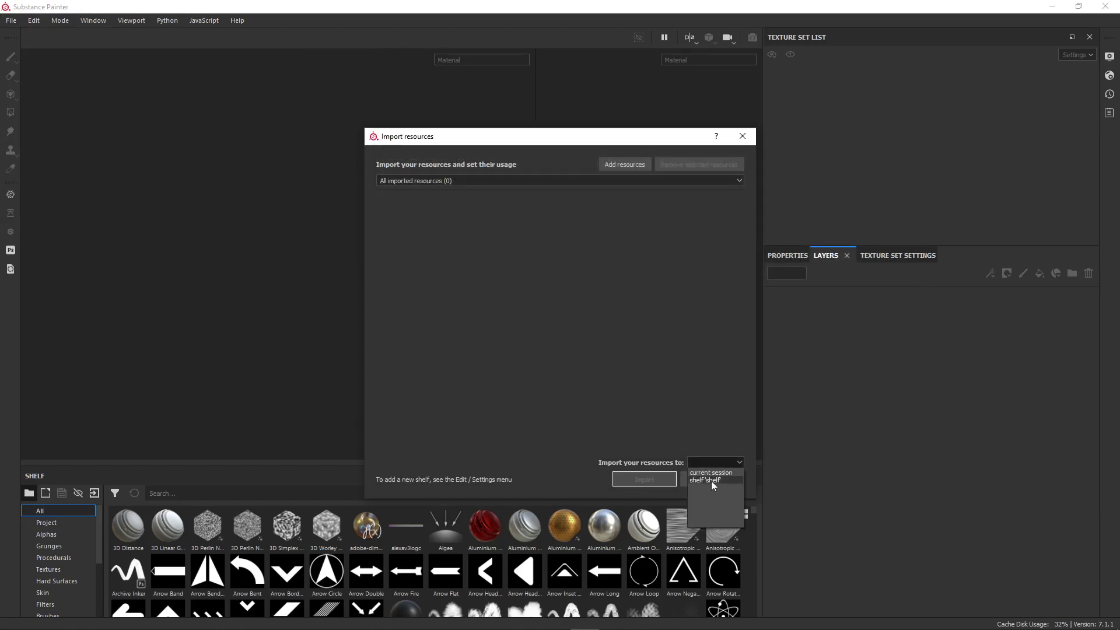
{"action": "left_click", "coordinate": [711, 480]}
{"action": "left_click", "coordinate": [660, 479]}
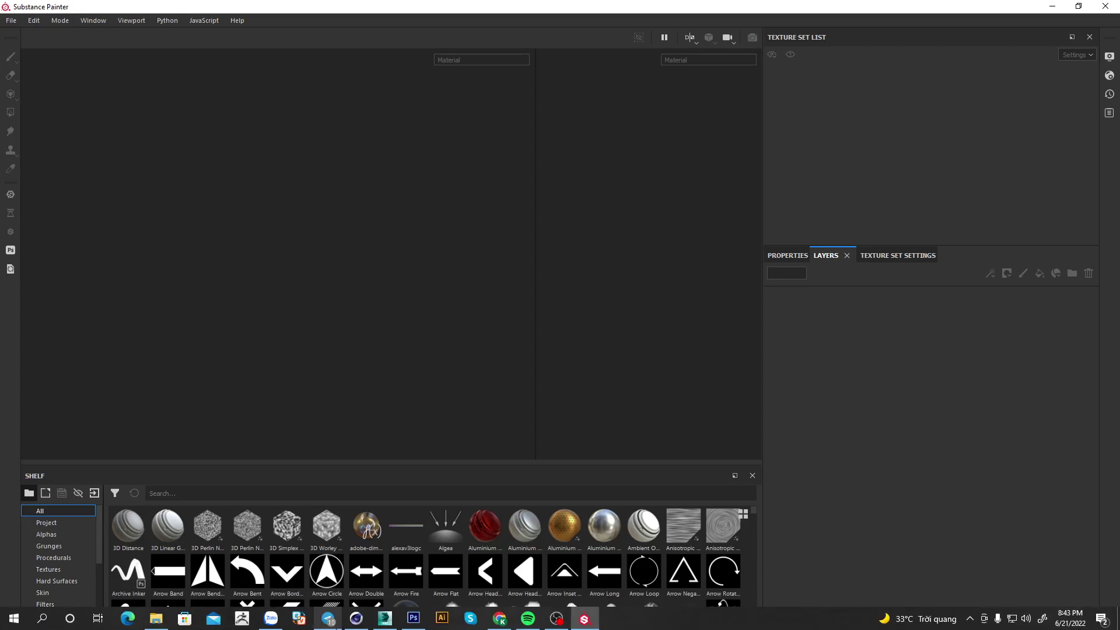
- Minimize Substance Painter, return to BodyPaint 3D and look at the character from the front at a slight angle
{"action": "left_click", "coordinate": [585, 621]}
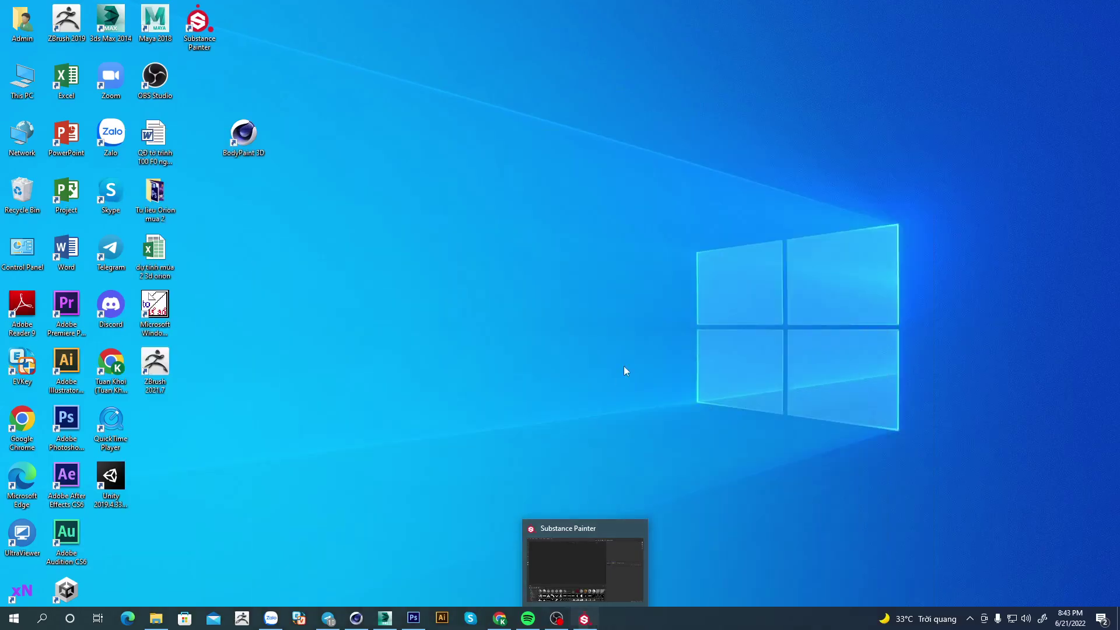
{"action": "left_click", "coordinate": [355, 619]}
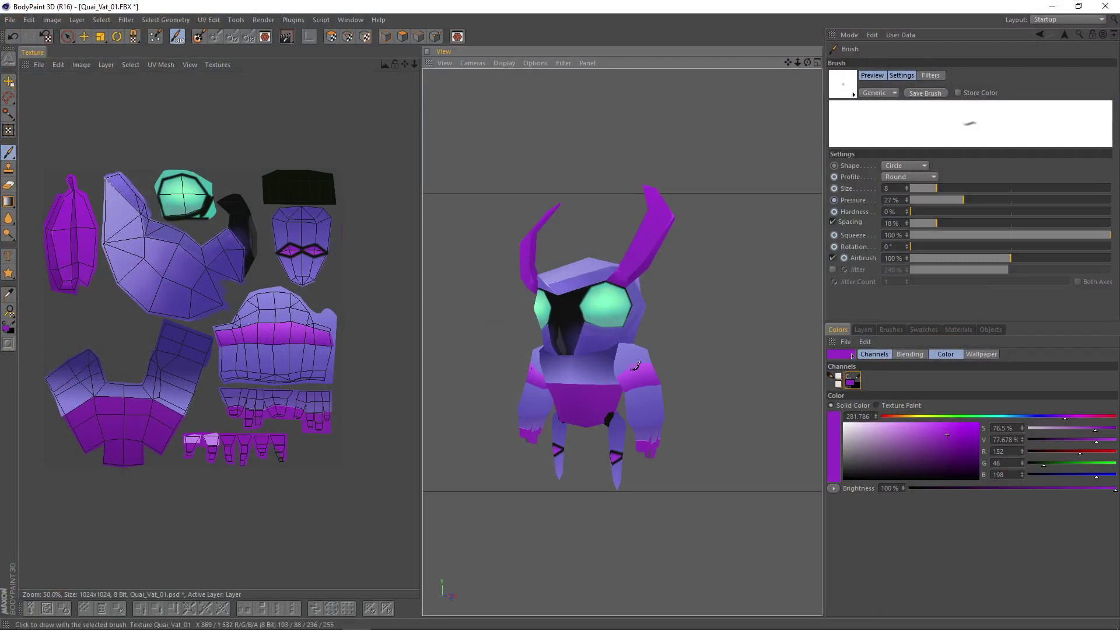
{"action": "middle_click_drag", "start_coordinate": [680, 351], "coordinate": [673, 280], "text": "alt"}
{"action": "left_click_drag", "start_coordinate": [677, 321], "coordinate": [703, 326], "text": "alt"}
{"action": "middle_click_drag", "start_coordinate": [703, 326], "coordinate": [718, 362], "text": "alt"}
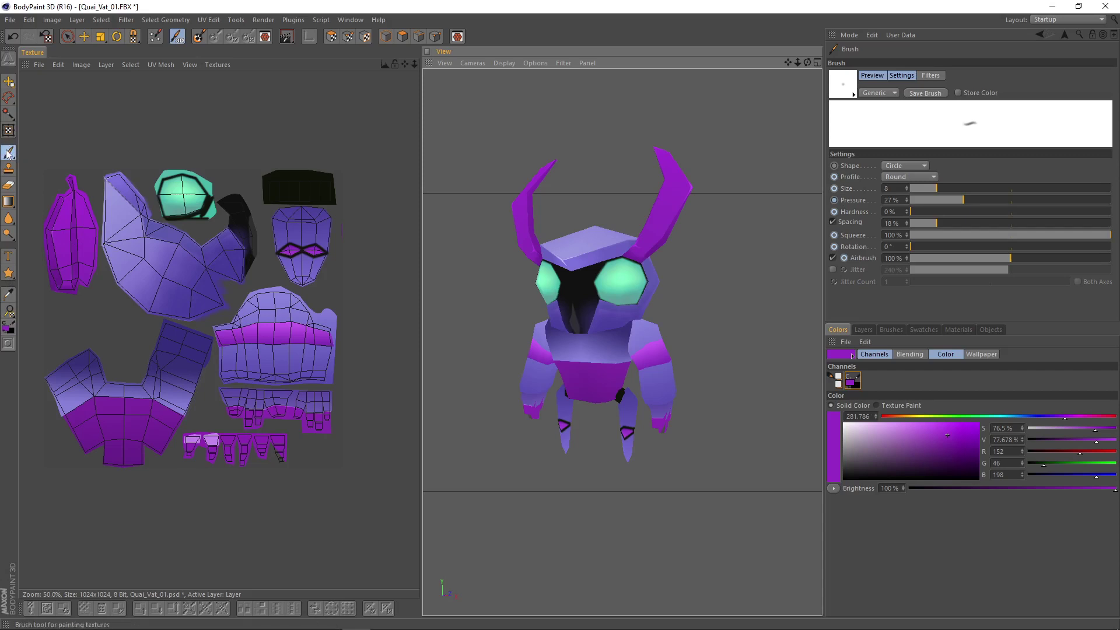
{"action": "left_click", "coordinate": [11, 189]}
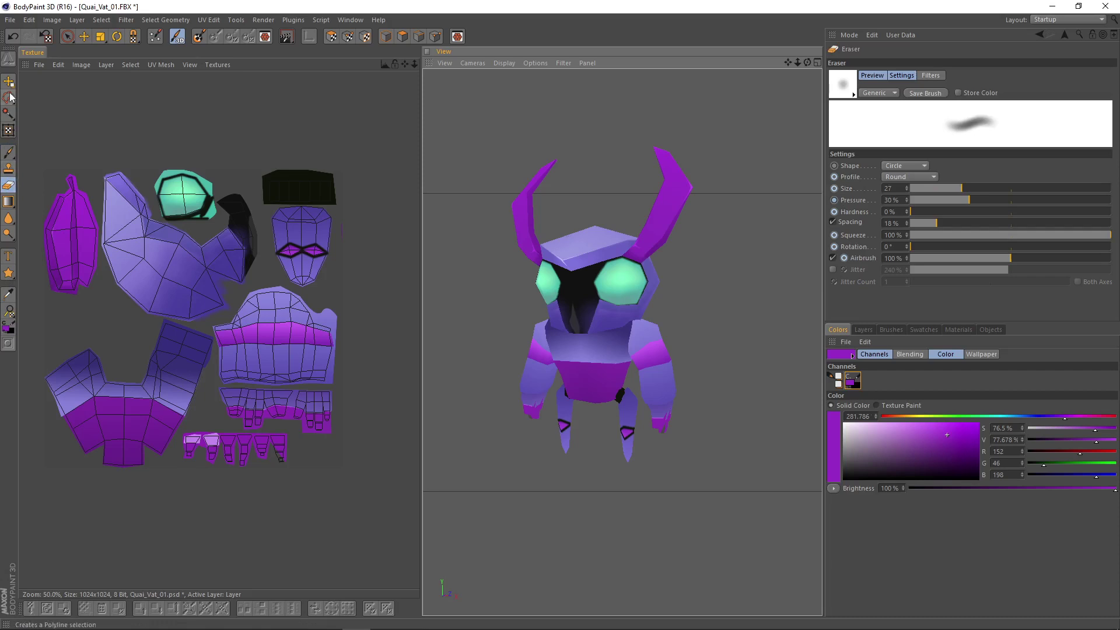
{"action": "left_click_drag", "start_coordinate": [9, 98], "coordinate": [21, 103]}
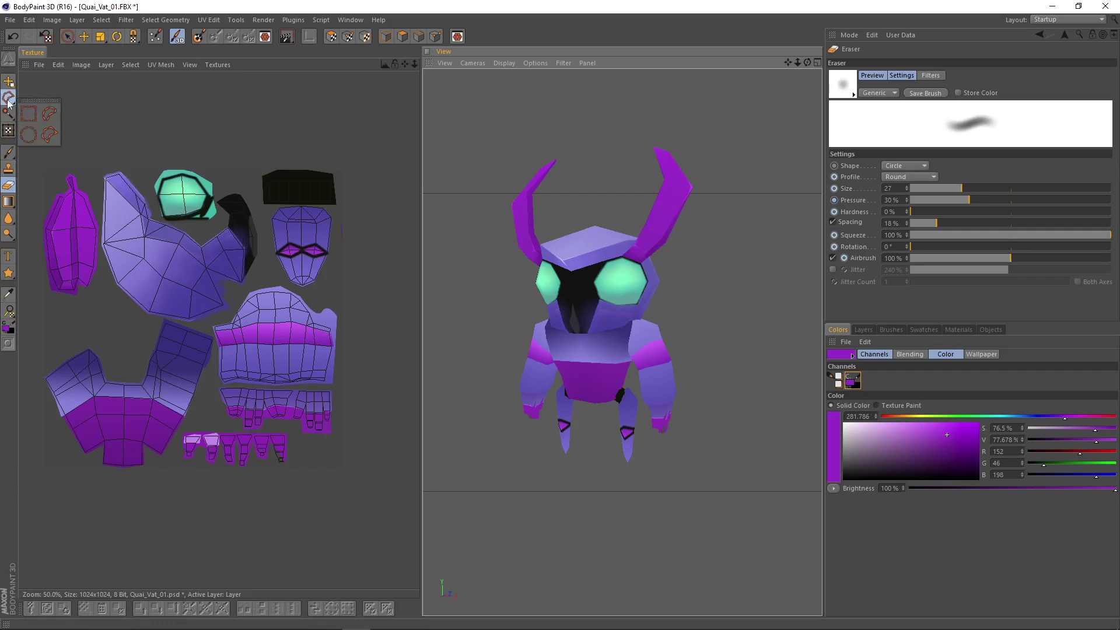
{"action": "left_click", "coordinate": [47, 120]}
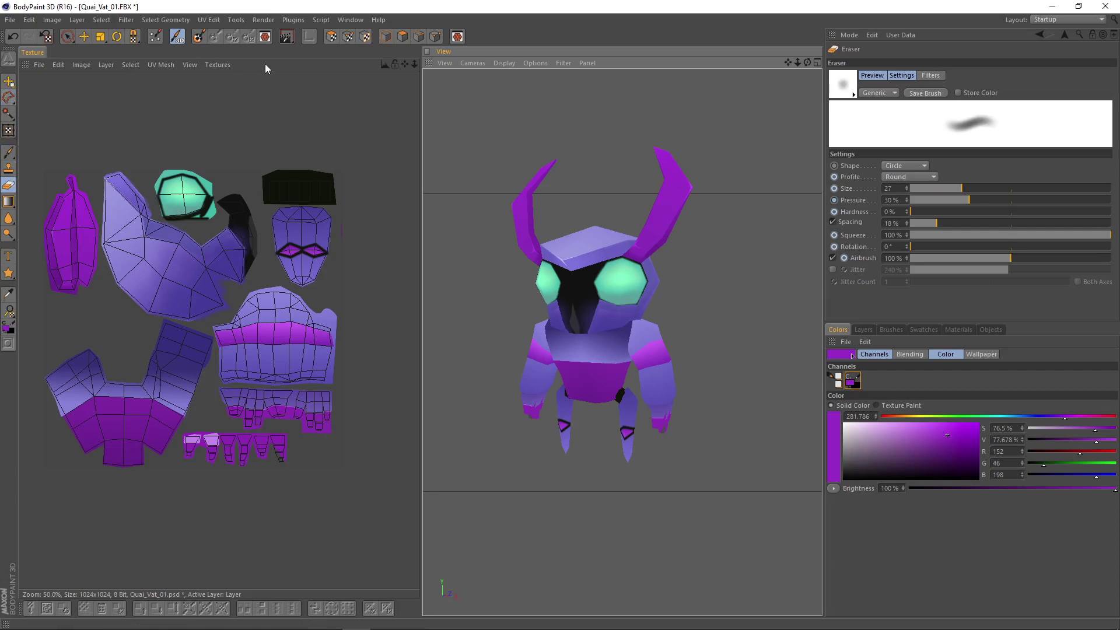
- Enter UV Polygon Edit mode and select the whole UV island of the legs
{"action": "left_click", "coordinate": [333, 37]}
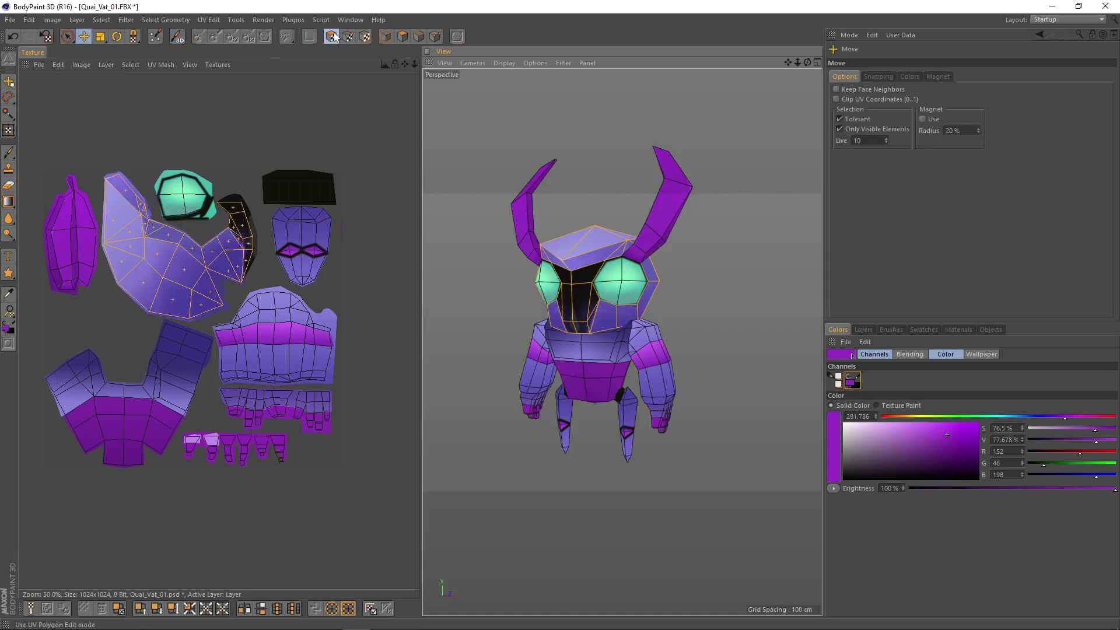
{"action": "left_click", "coordinate": [306, 237]}
{"action": "double_click", "coordinate": [309, 267]}
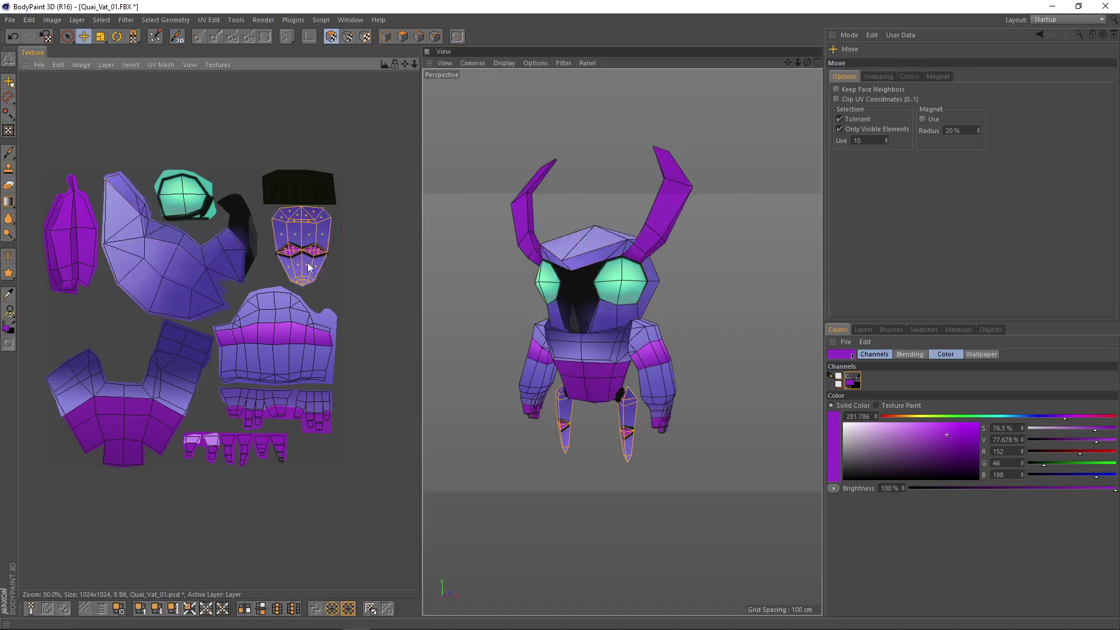
- Create a mask from the selected leg polygons and check its outline along the island's edges
{"action": "left_click", "coordinate": [131, 65]}
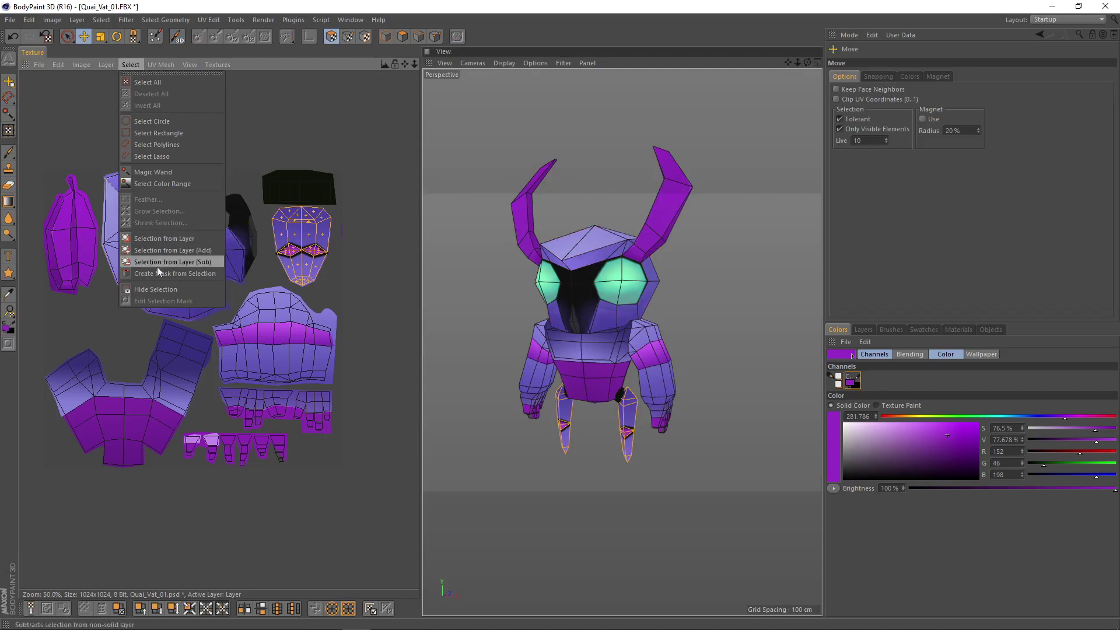
{"action": "left_click", "coordinate": [198, 279]}
{"action": "scroll", "coordinate": [324, 250], "scroll_direction": "up", "scroll_amount": 5}
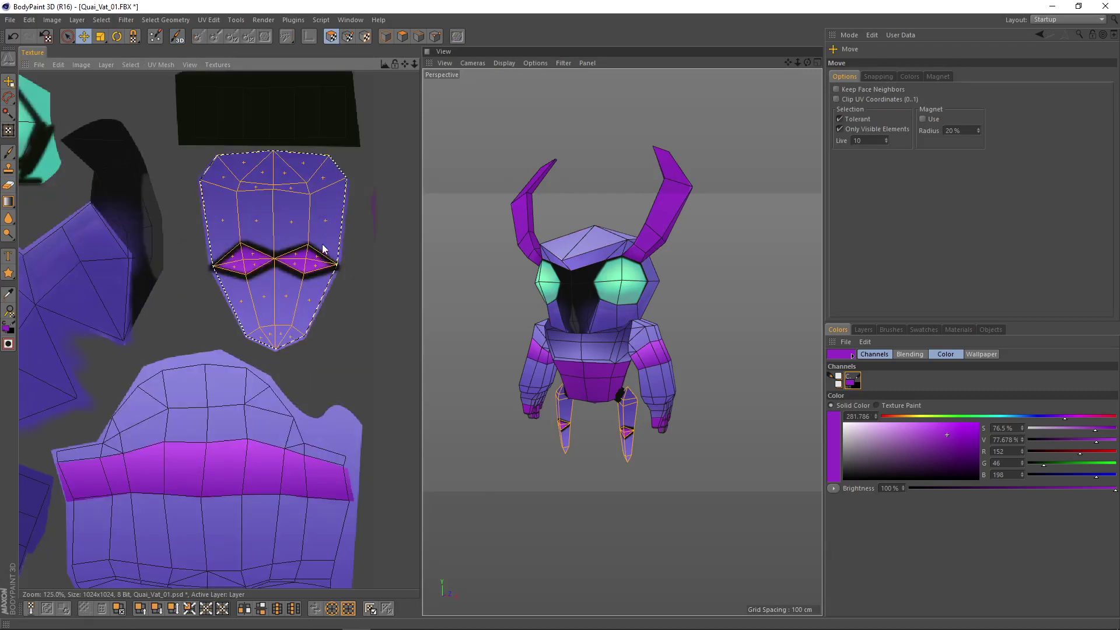
{"action": "scroll", "coordinate": [267, 160], "scroll_direction": "up", "scroll_amount": 1}
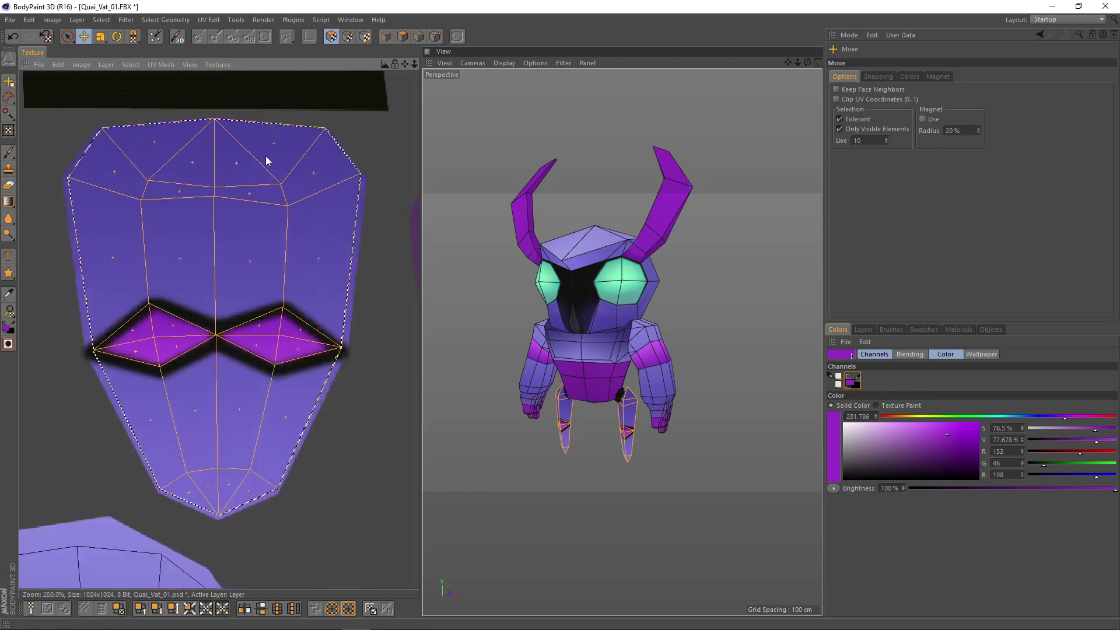
{"action": "scroll", "coordinate": [337, 121], "scroll_direction": "up", "scroll_amount": 1}
{"action": "scroll", "coordinate": [368, 159], "scroll_direction": "up", "scroll_amount": 1}
{"action": "scroll", "coordinate": [371, 147], "scroll_direction": "down", "scroll_amount": 1}
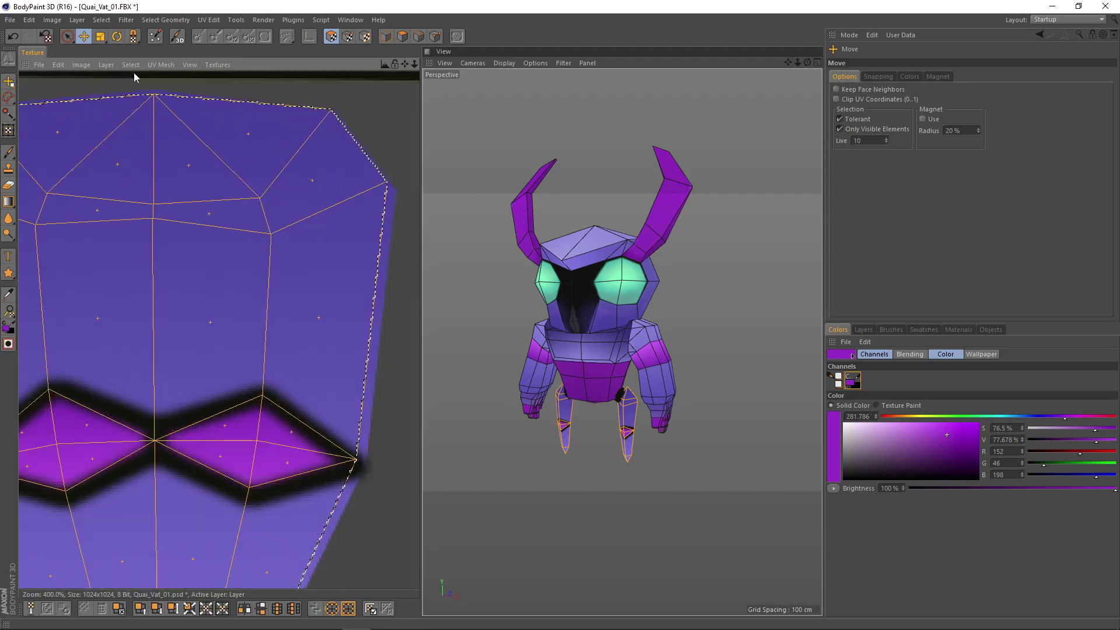
- Grow the mask selection around the leg island by a radius of 6
{"action": "left_click", "coordinate": [130, 64]}
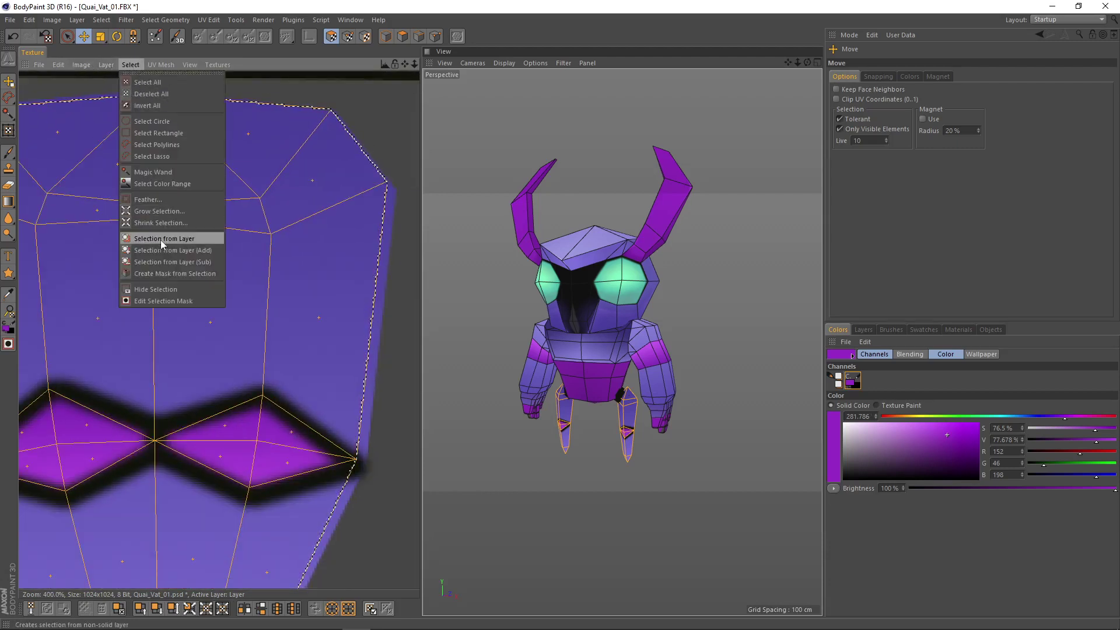
{"action": "left_click", "coordinate": [169, 213]}
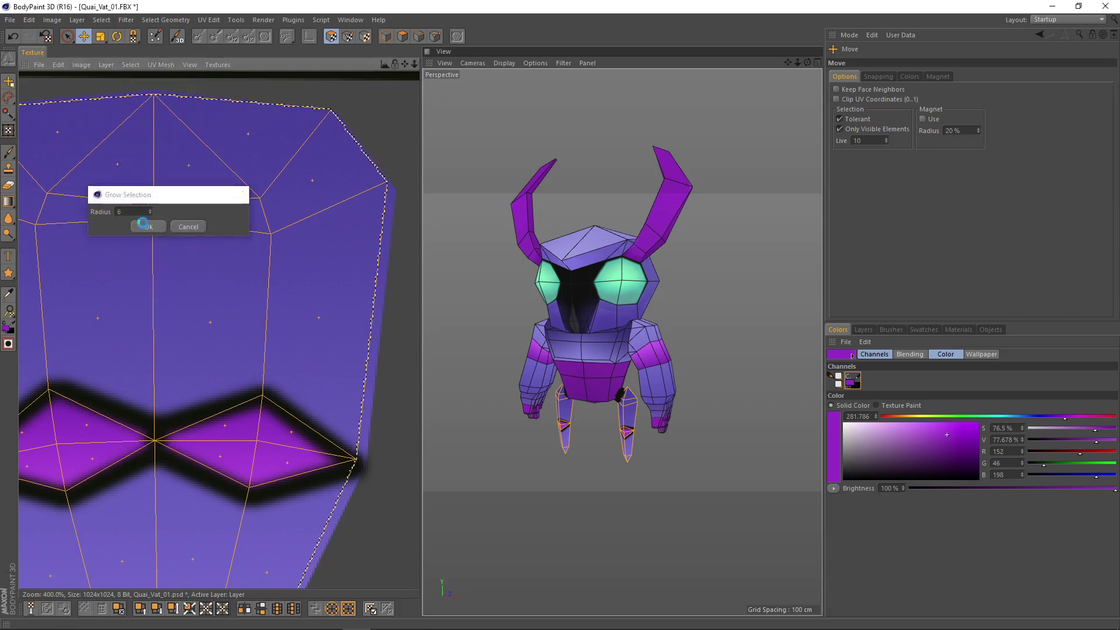
{"action": "left_click", "coordinate": [144, 227]}
{"action": "scroll", "coordinate": [310, 193], "scroll_direction": "down", "scroll_amount": 2}
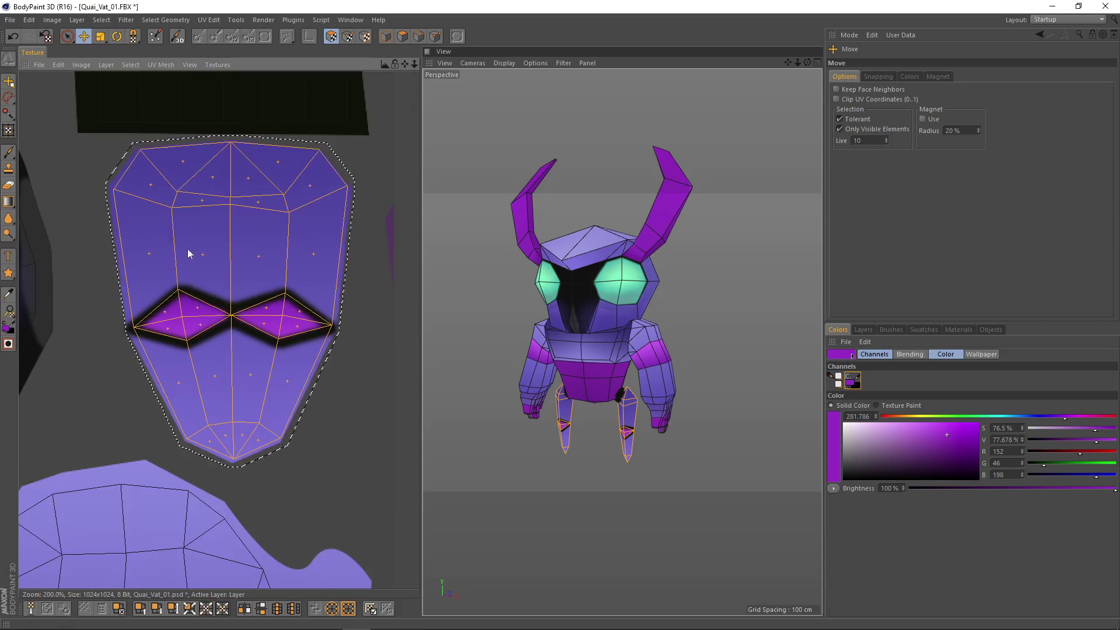
{"action": "scroll", "coordinate": [278, 177], "scroll_direction": "up", "scroll_amount": 3}
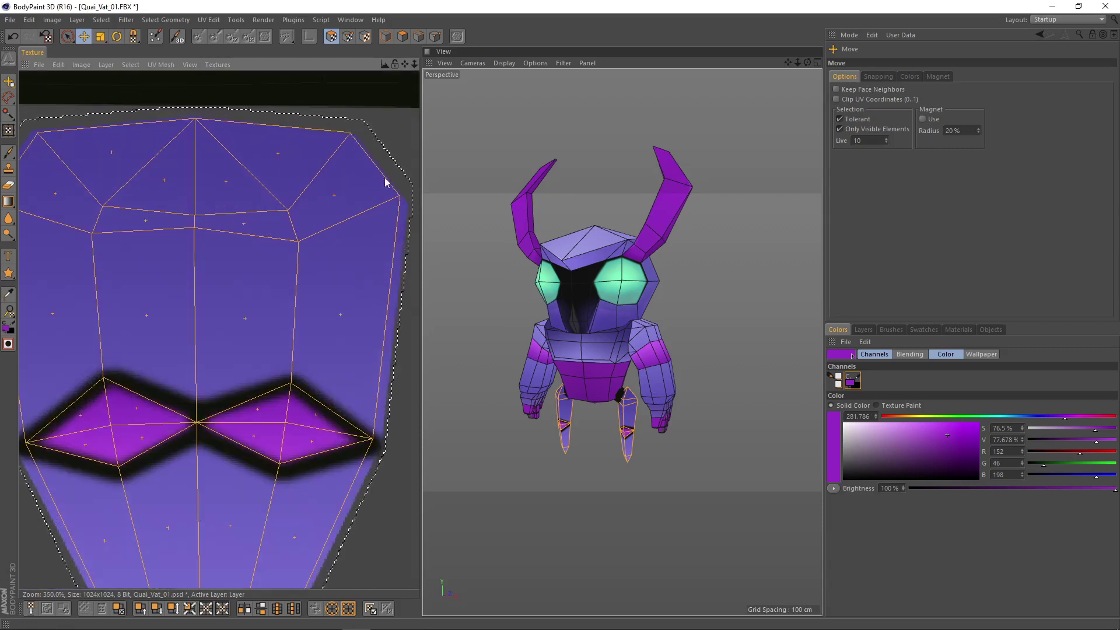
{"action": "scroll", "coordinate": [387, 187], "scroll_direction": "down", "scroll_amount": 3}
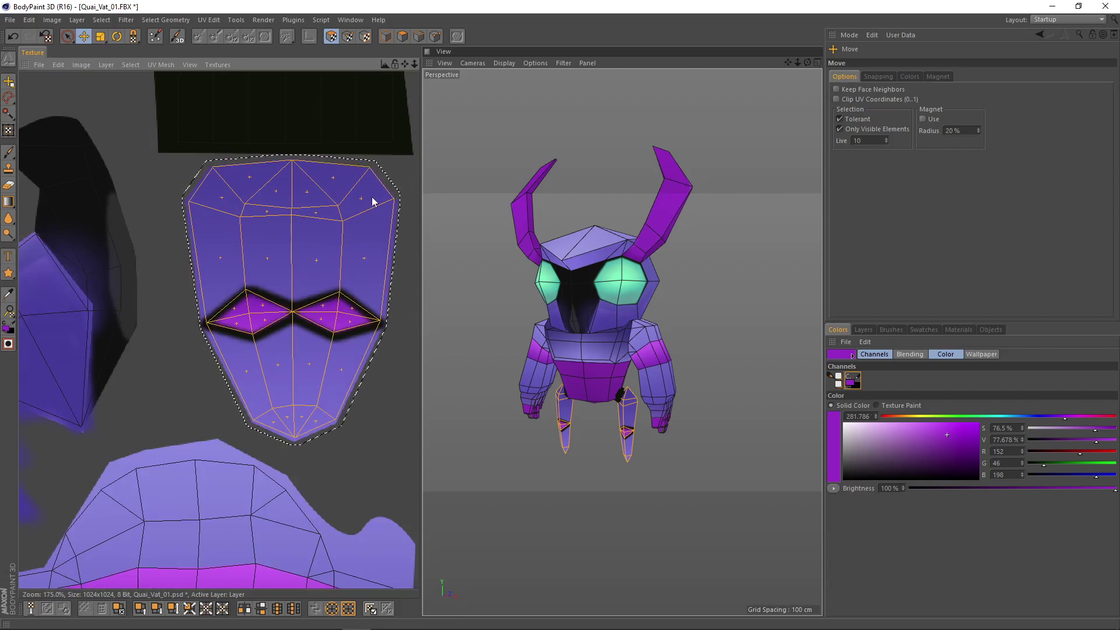
- Examine the legs and hip joints up close, compare them with the concept image in Photoshop, and return to BodyPaint 3D
{"action": "left_click_drag", "start_coordinate": [735, 385], "coordinate": [746, 373], "text": "alt"}
{"action": "middle_click_drag", "start_coordinate": [374, 284], "coordinate": [350, 301], "text": "alt"}
{"action": "left_click_drag", "start_coordinate": [536, 454], "coordinate": [502, 429], "text": "alt"}
{"action": "scroll", "coordinate": [551, 415], "scroll_direction": "up", "scroll_amount": 8}
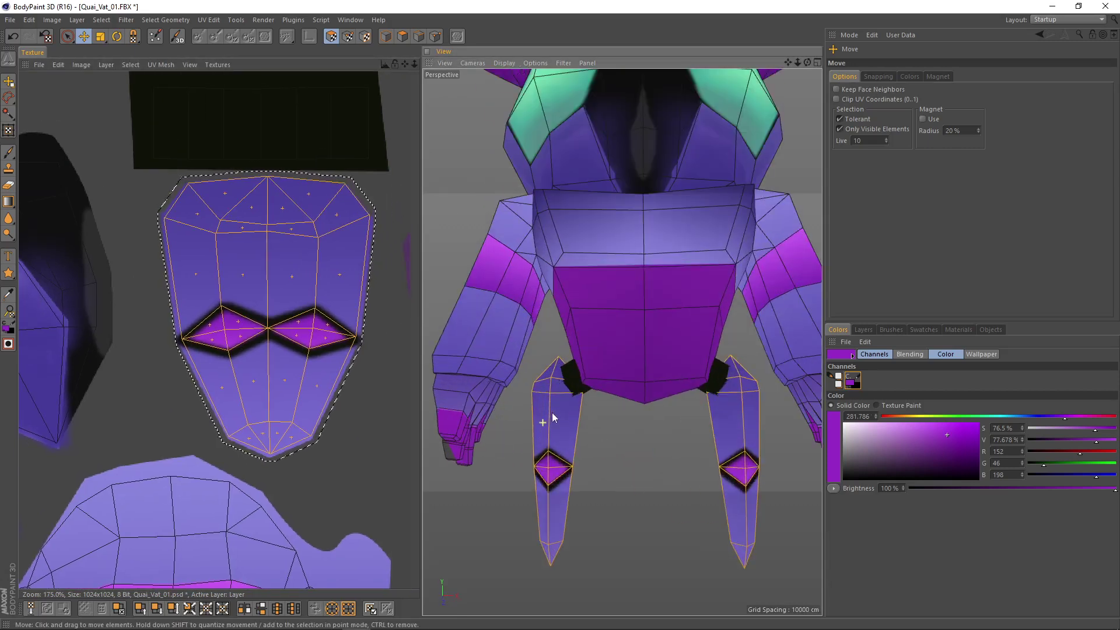
{"action": "left_click_drag", "start_coordinate": [587, 366], "coordinate": [593, 408], "text": "alt"}
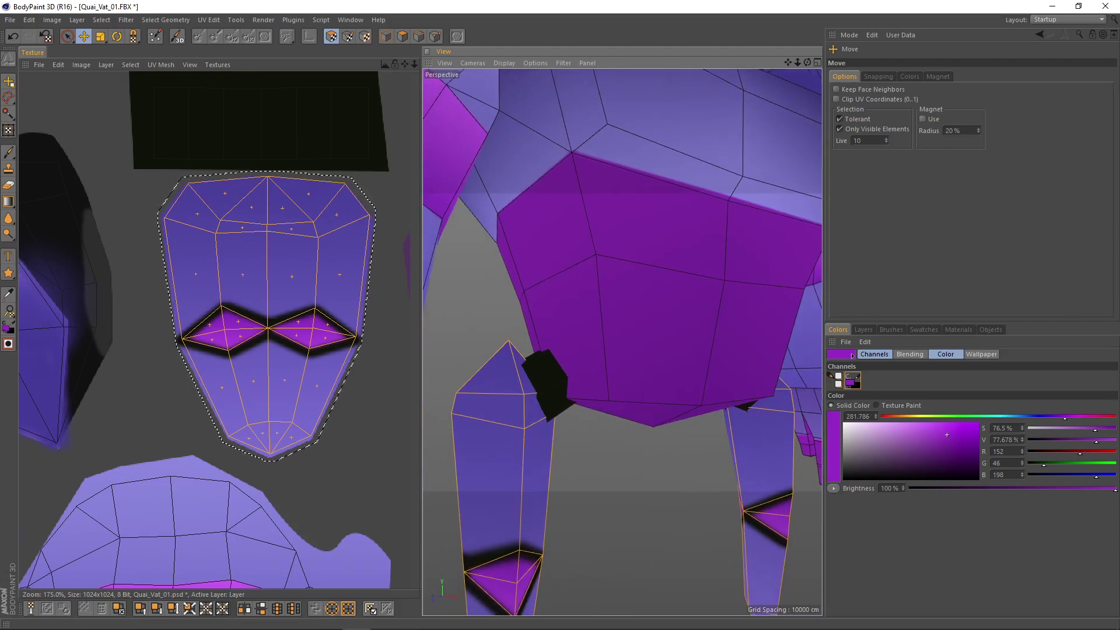
{"action": "left_click", "coordinate": [413, 619]}
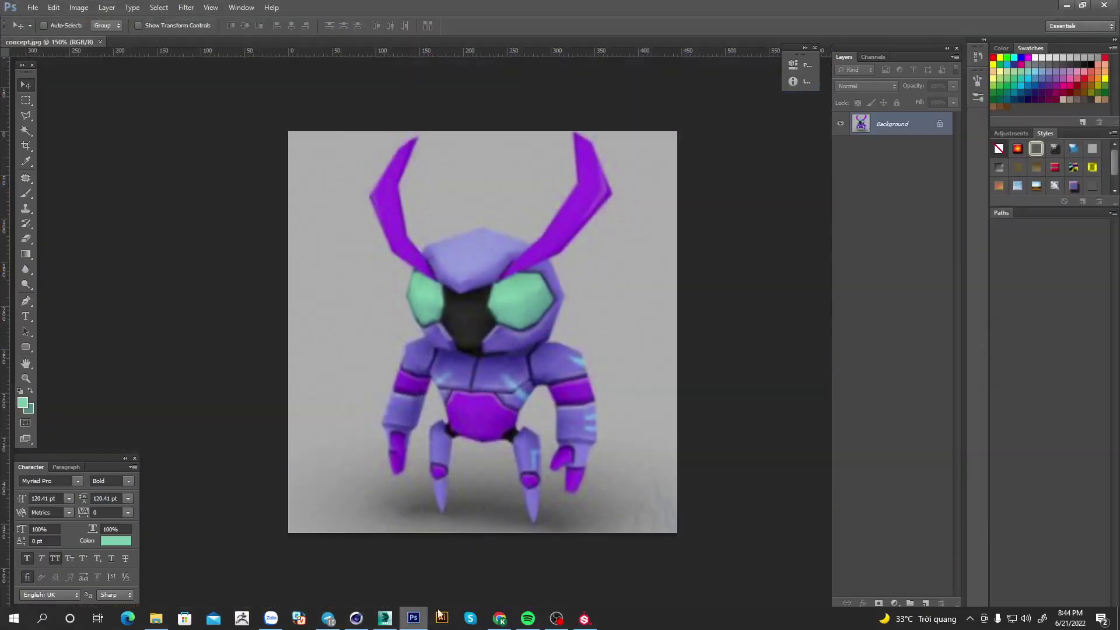
{"action": "scroll", "coordinate": [470, 488], "scroll_direction": "up", "scroll_amount": 2, "text": "alt"}
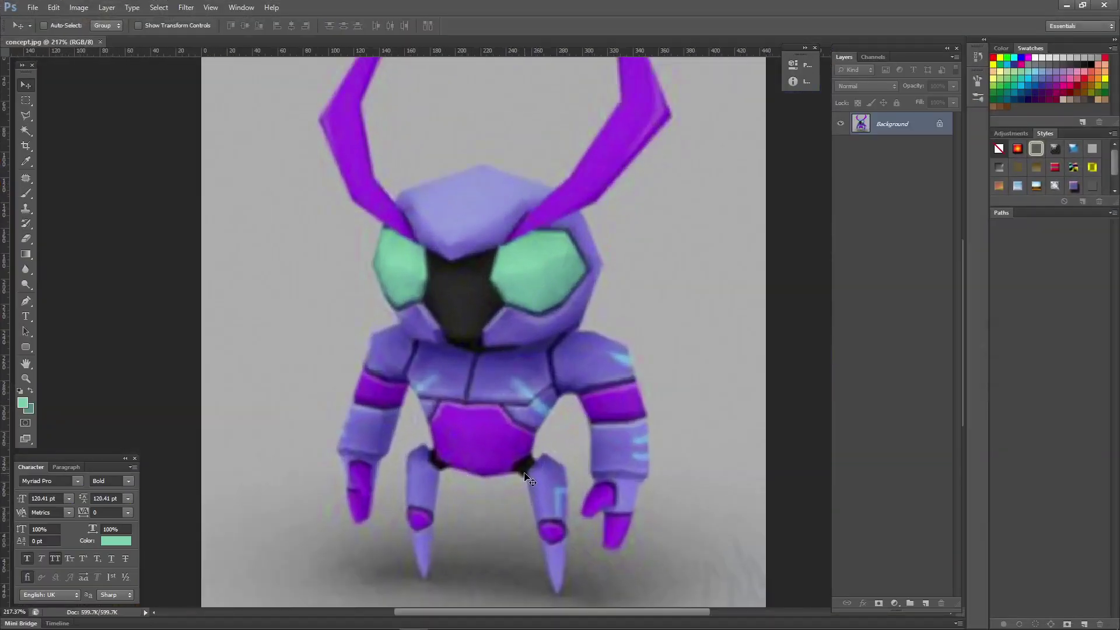
{"action": "left_click", "coordinate": [1069, 6]}
{"action": "scroll", "coordinate": [570, 412], "scroll_direction": "up", "scroll_amount": 5}
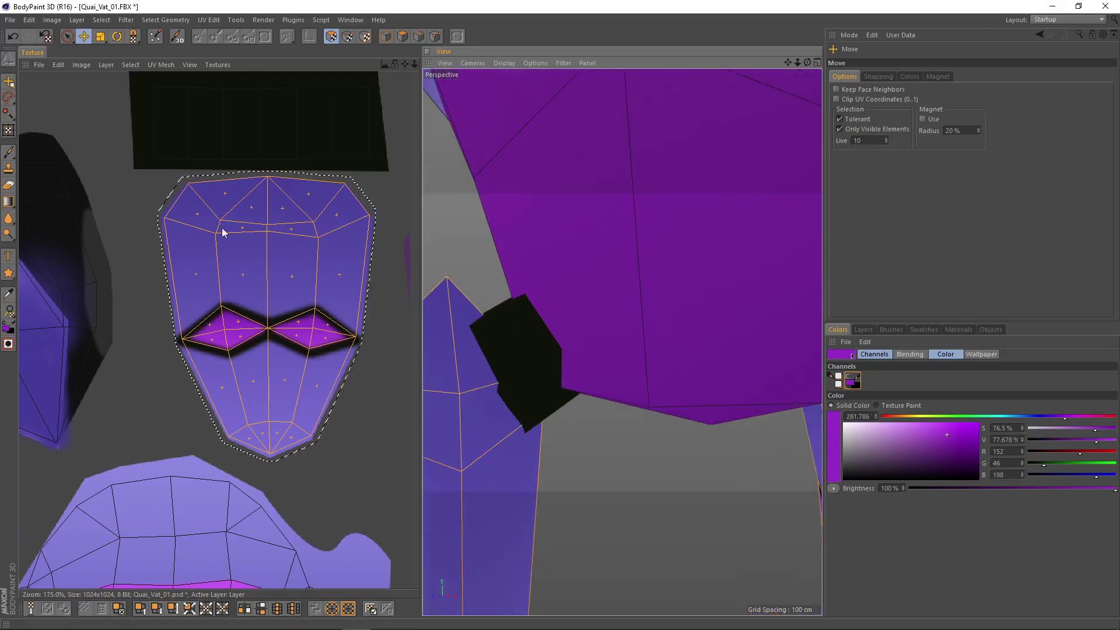
- Deselect the mask area around the leg island and bring the black hip joint and its texture into view
{"action": "left_click", "coordinate": [131, 65]}
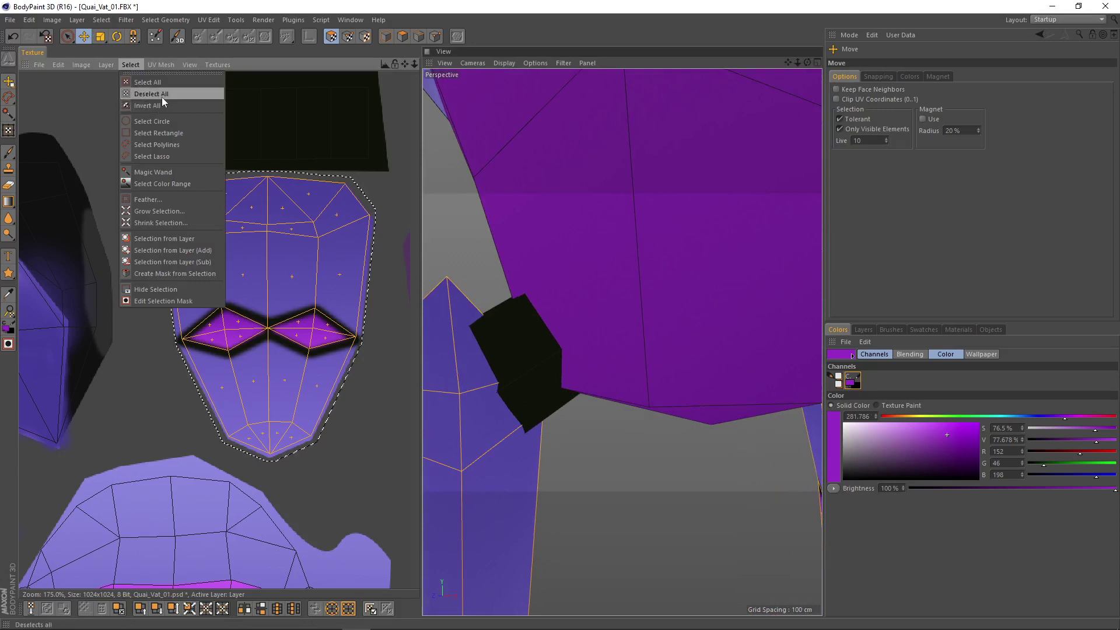
{"action": "left_click", "coordinate": [164, 94]}
{"action": "scroll", "coordinate": [630, 440], "scroll_direction": "down", "scroll_amount": 2}
{"action": "scroll", "coordinate": [250, 260], "scroll_direction": "down", "scroll_amount": 3}
{"action": "scroll", "coordinate": [277, 208], "scroll_direction": "up", "scroll_amount": 2}
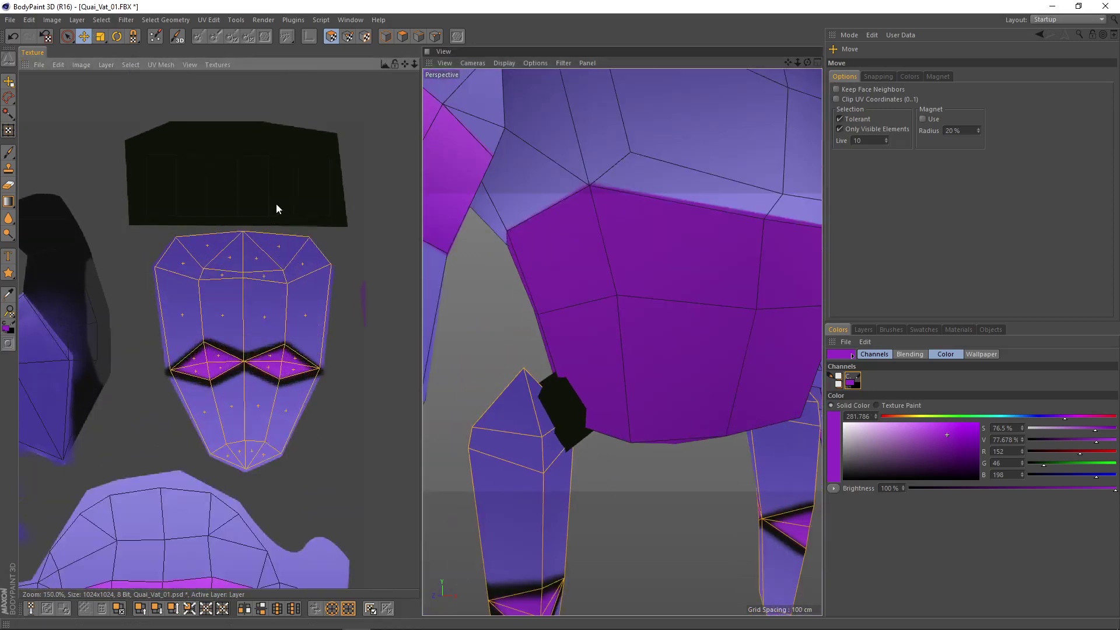
{"action": "scroll", "coordinate": [568, 426], "scroll_direction": "up", "scroll_amount": 4}
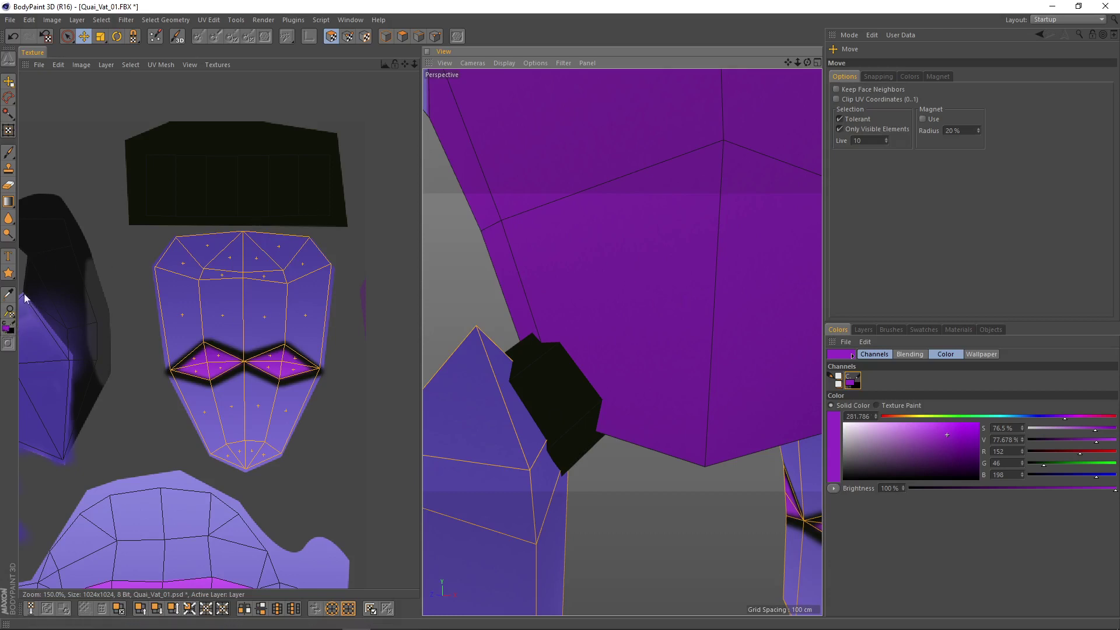
- Paint a soft dark grey highlight (RGB 36, 36, 36) on the black hip joint with a size 12 brush
{"action": "left_click", "coordinate": [9, 154]}
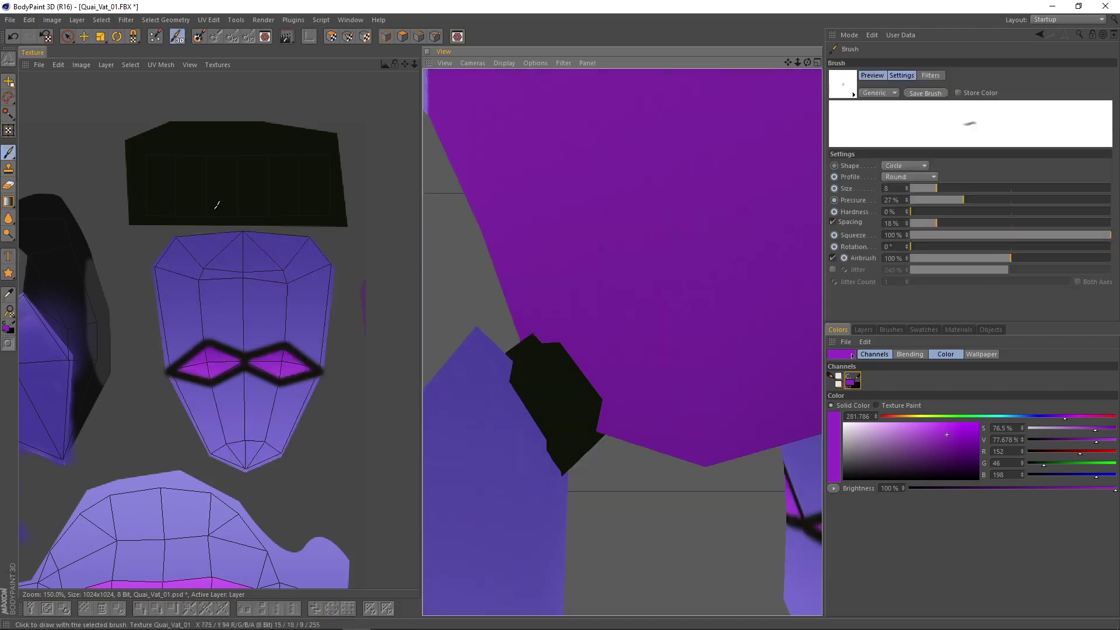
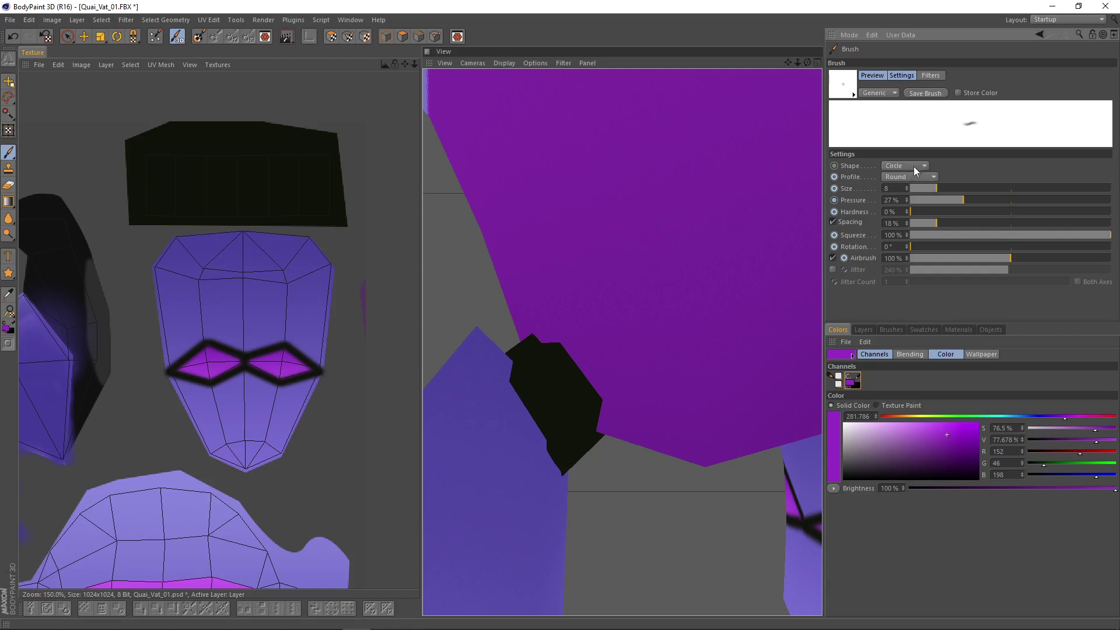
{"action": "left_click_drag", "start_coordinate": [562, 380], "coordinate": [556, 402], "text": "alt"}
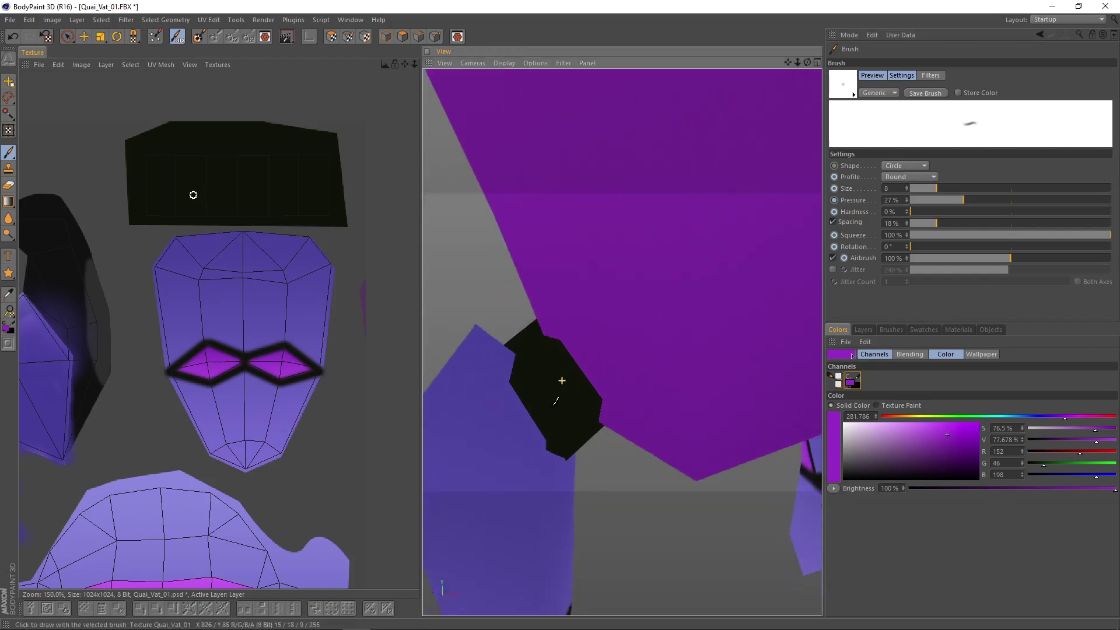
{"action": "left_click", "coordinate": [944, 189]}
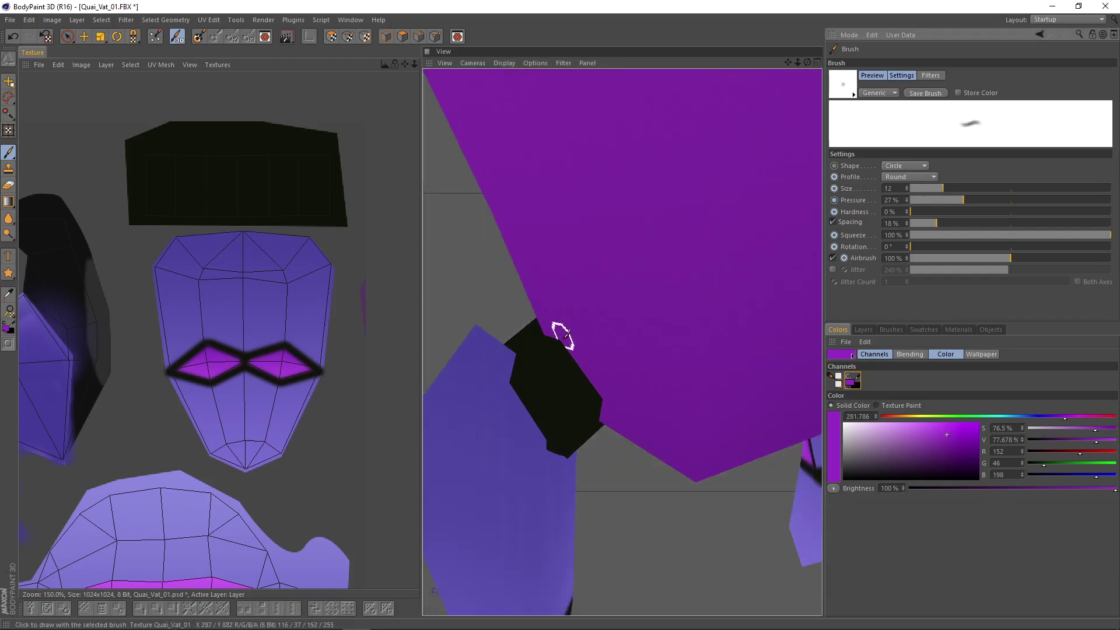
{"action": "left_click", "coordinate": [542, 371], "text": "ctrl"}
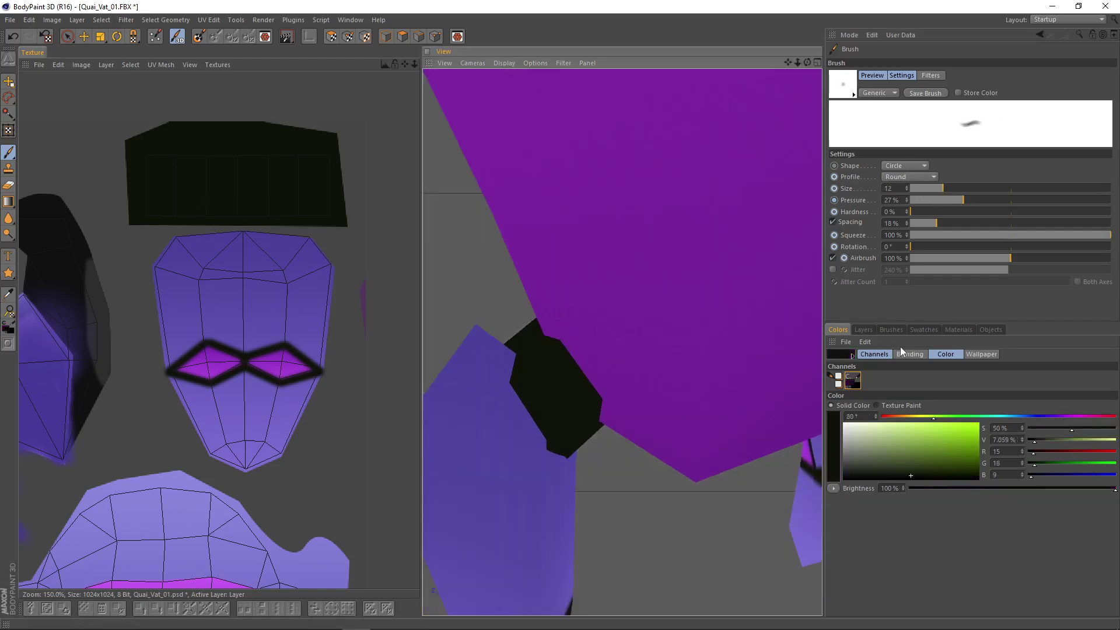
{"action": "left_click_drag", "start_coordinate": [851, 467], "coordinate": [846, 471]}
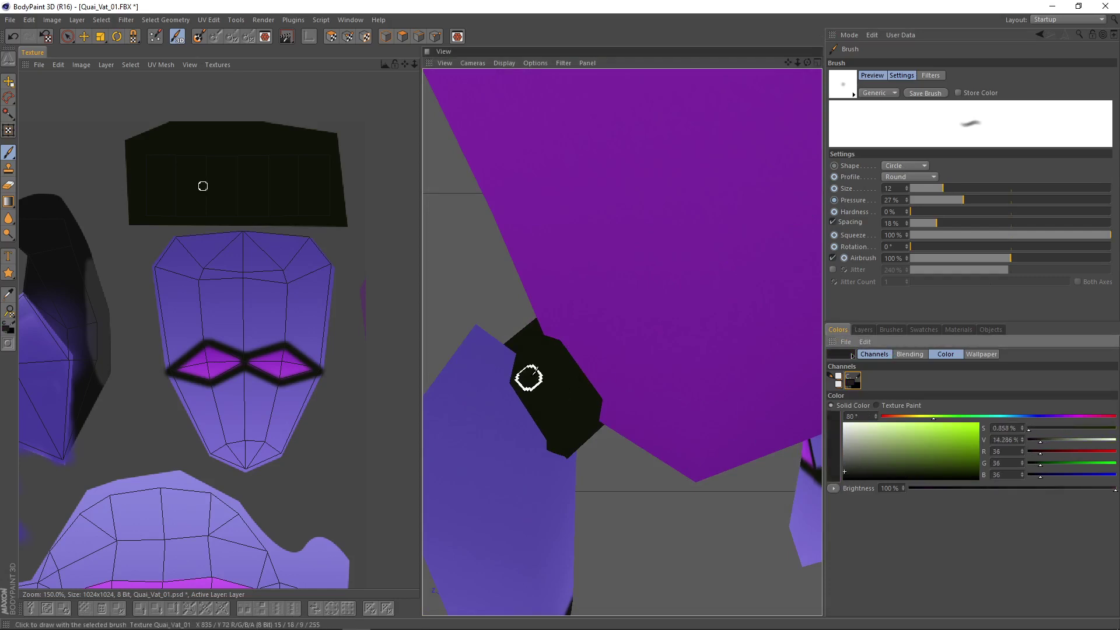
{"action": "left_click_drag", "start_coordinate": [534, 362], "coordinate": [527, 371]}
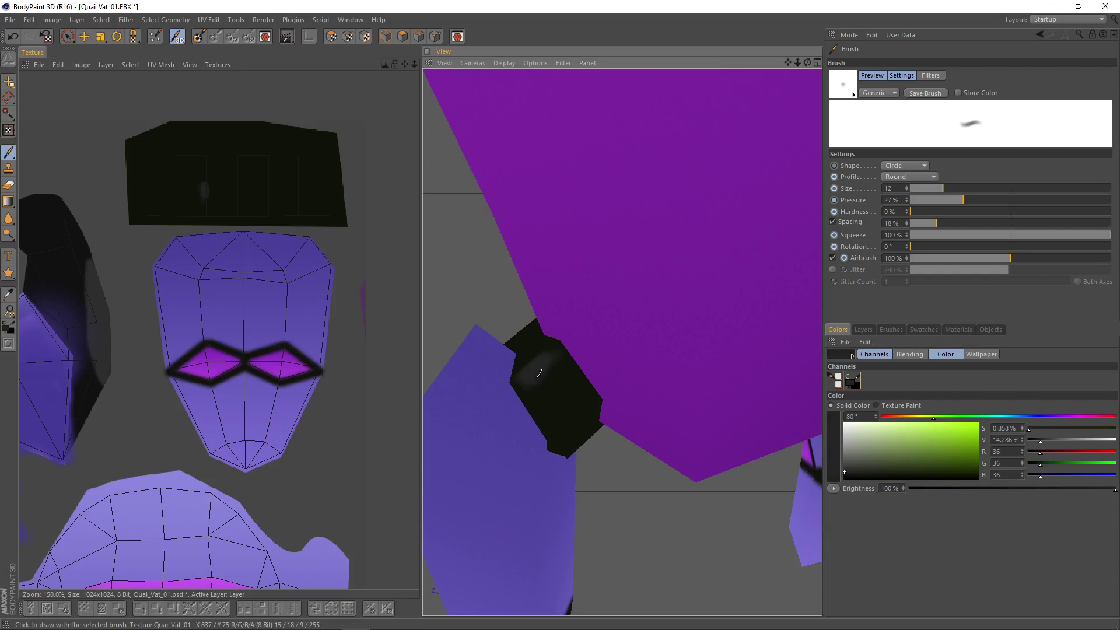
- Blend the grey highlight into the hip joint's surrounding black using dark tones sampled from the joint
{"action": "mouse_move", "coordinate": [558, 383]}
{"action": "left_mouse_down", "text": "alt"}
{"action": "mouse_move", "coordinate": [537, 350]}
{"action": "mouse_move", "coordinate": [531, 370]}
{"action": "left_mouse_up", "text": "alt"}
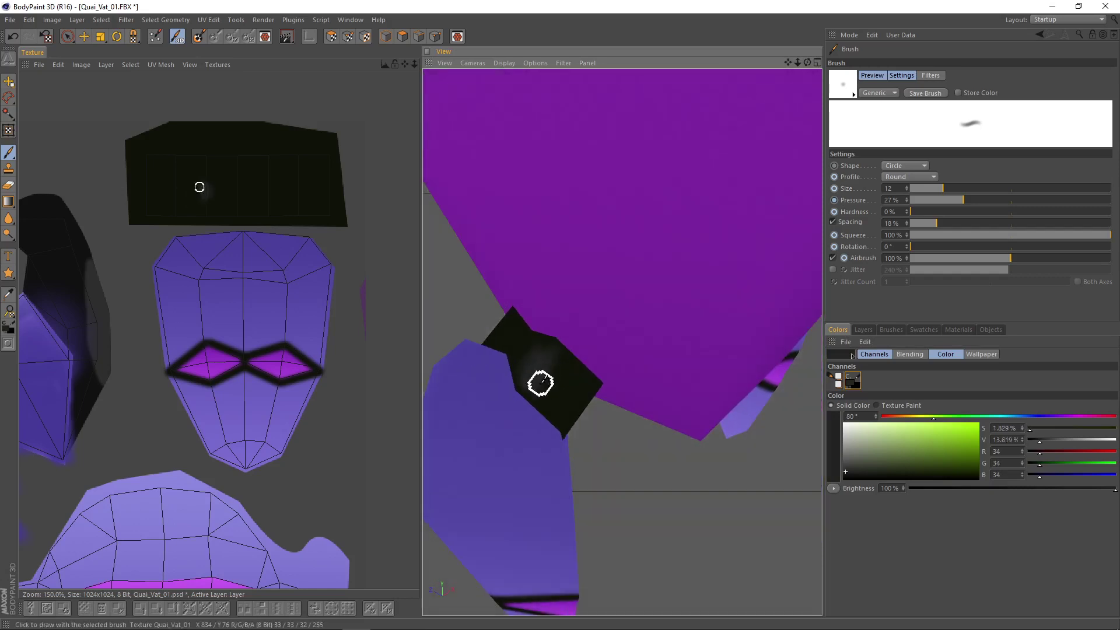
{"action": "left_click", "coordinate": [548, 367], "text": "ctrl"}
{"action": "left_click", "coordinate": [549, 392], "text": "ctrl"}
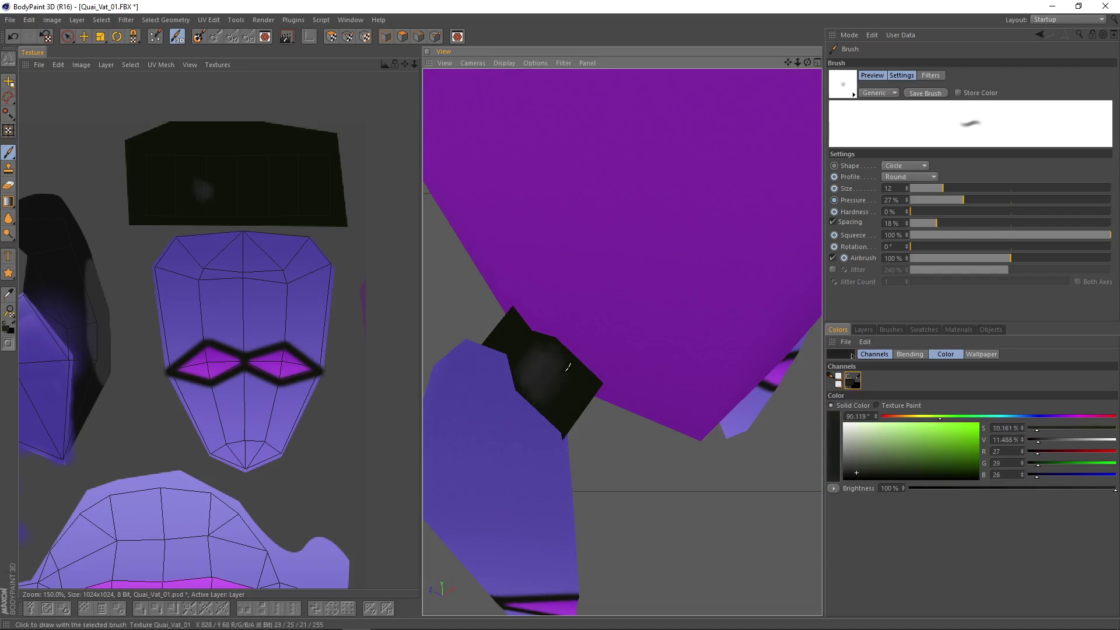
{"action": "left_click", "coordinate": [571, 363], "text": "ctrl"}
{"action": "left_click_drag", "start_coordinate": [564, 370], "coordinate": [588, 447], "text": "alt"}
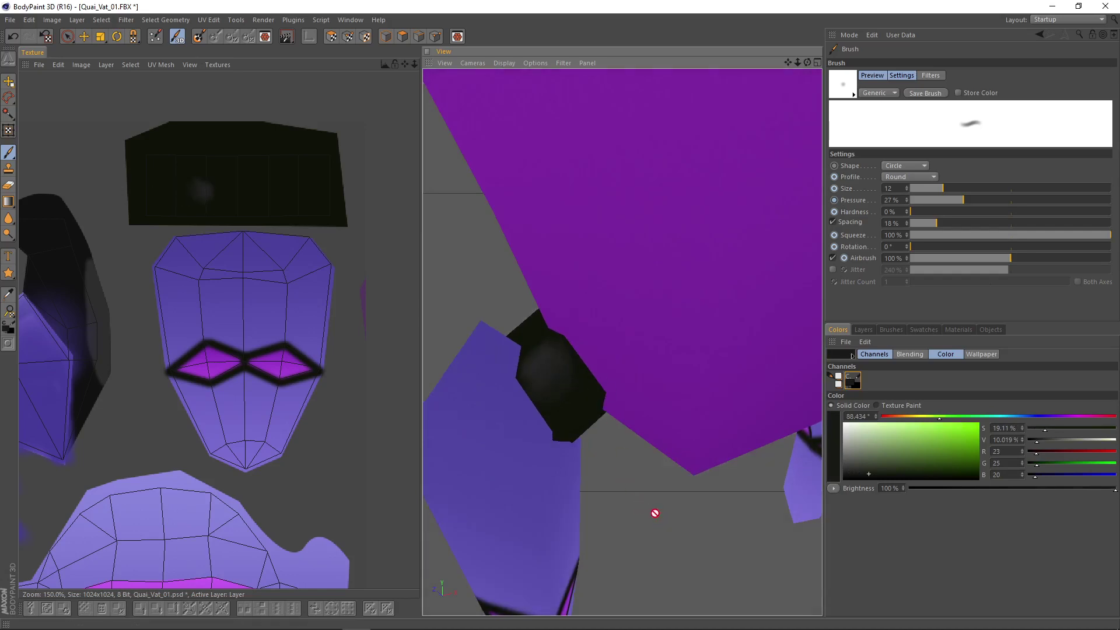
{"action": "mouse_move", "coordinate": [656, 513]}
{"action": "left_mouse_down", "text": "alt"}
{"action": "mouse_move", "coordinate": [624, 476]}
{"action": "mouse_move", "coordinate": [658, 493]}
{"action": "left_mouse_up", "text": "alt"}
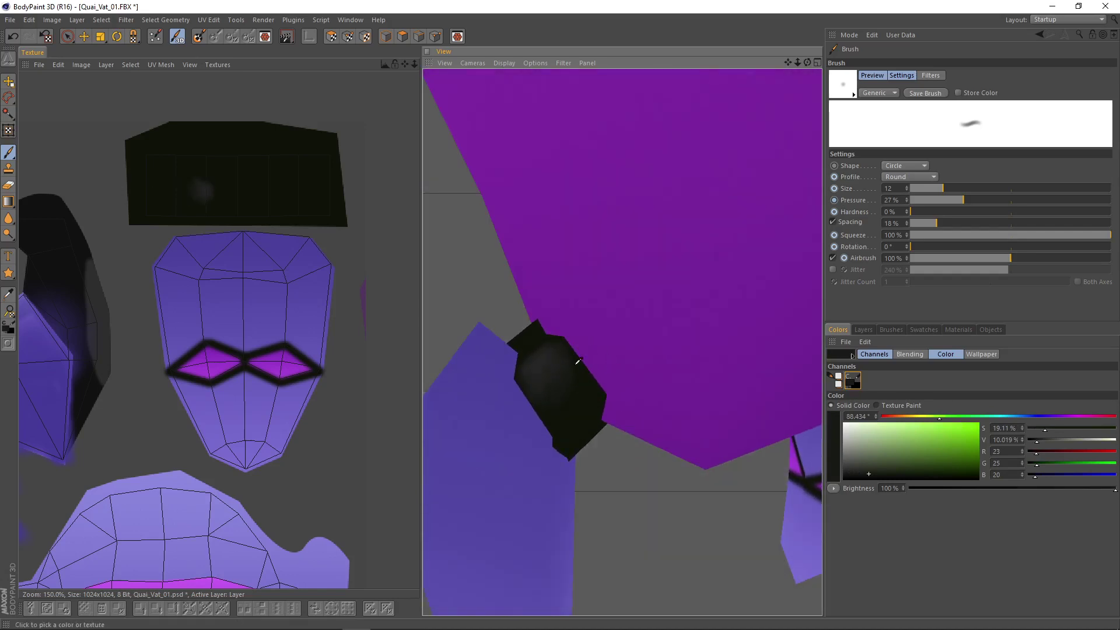
{"action": "left_click", "coordinate": [555, 392], "text": "ctrl"}
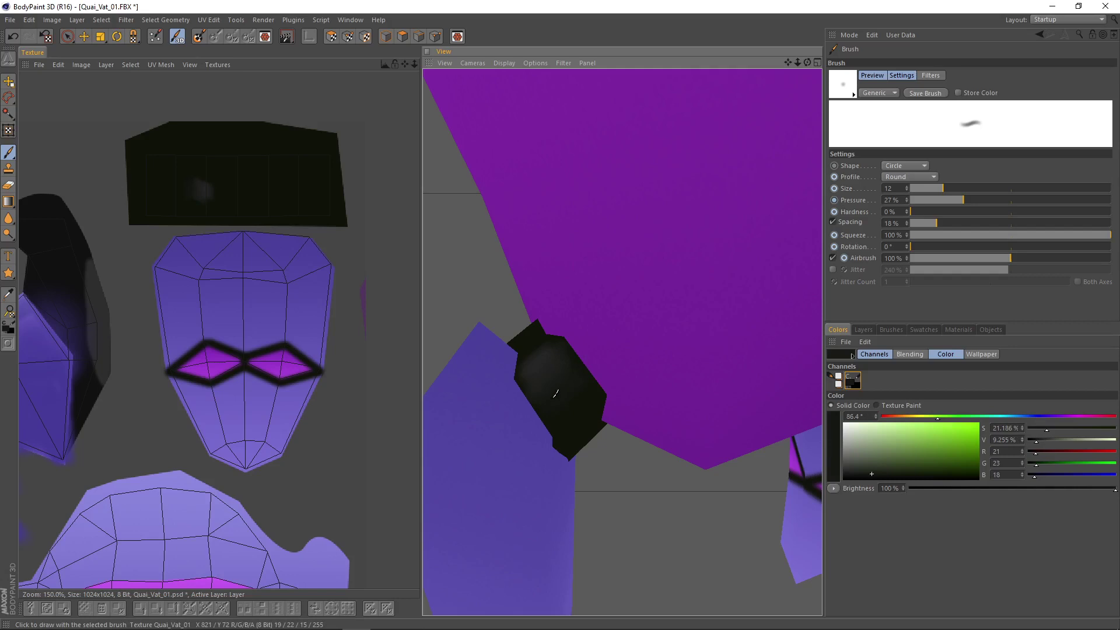
{"action": "left_click", "coordinate": [550, 369], "text": "ctrl"}
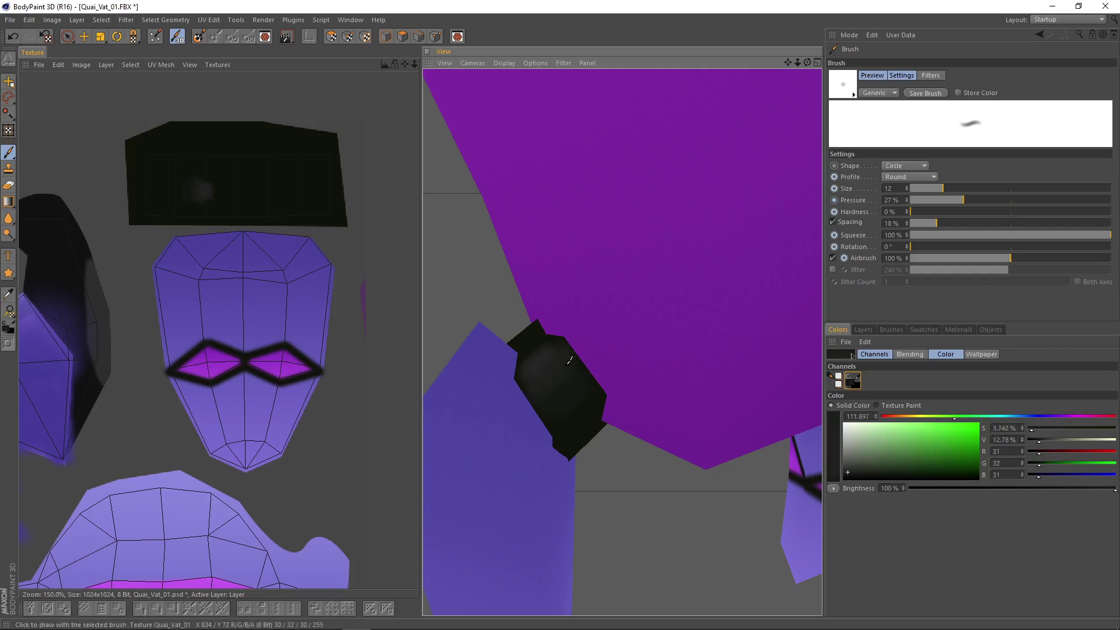
{"action": "left_click", "coordinate": [558, 411], "text": "ctrl"}
- Paint a thin grey highlight (RGB 88, 88, 88) along the hip joint's upper ridge with a size 4 brush
{"action": "scroll", "coordinate": [329, 415], "scroll_direction": "down", "scroll_amount": 7}
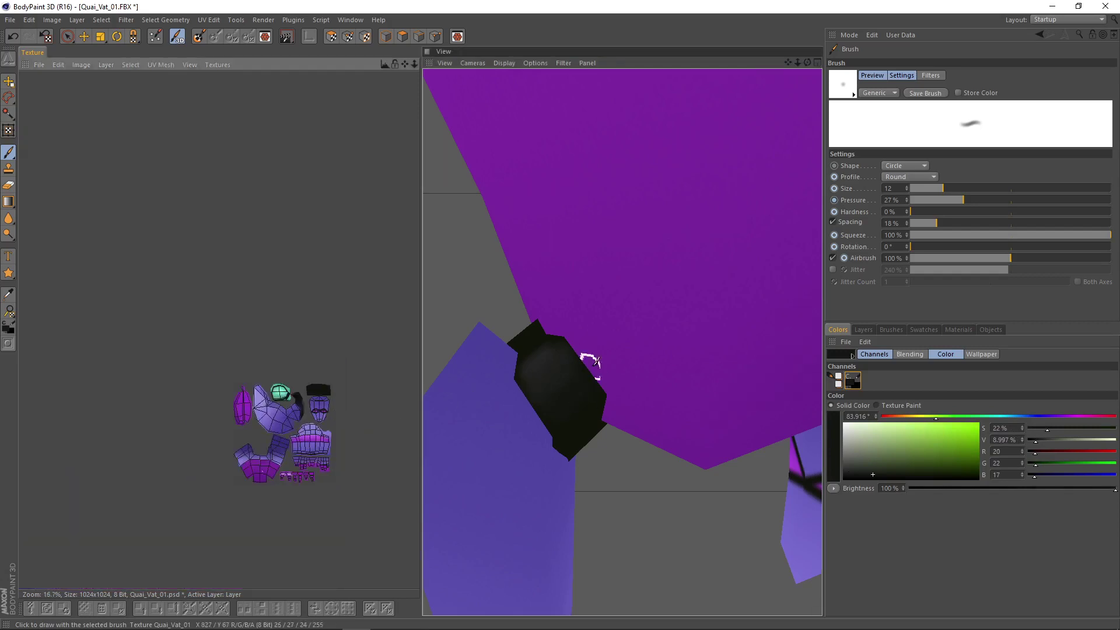
{"action": "scroll", "coordinate": [591, 366], "scroll_direction": "down", "scroll_amount": 10}
{"action": "left_click_drag", "start_coordinate": [621, 341], "coordinate": [592, 336], "text": "alt"}
{"action": "left_click_drag", "start_coordinate": [605, 437], "coordinate": [636, 475], "text": "alt"}
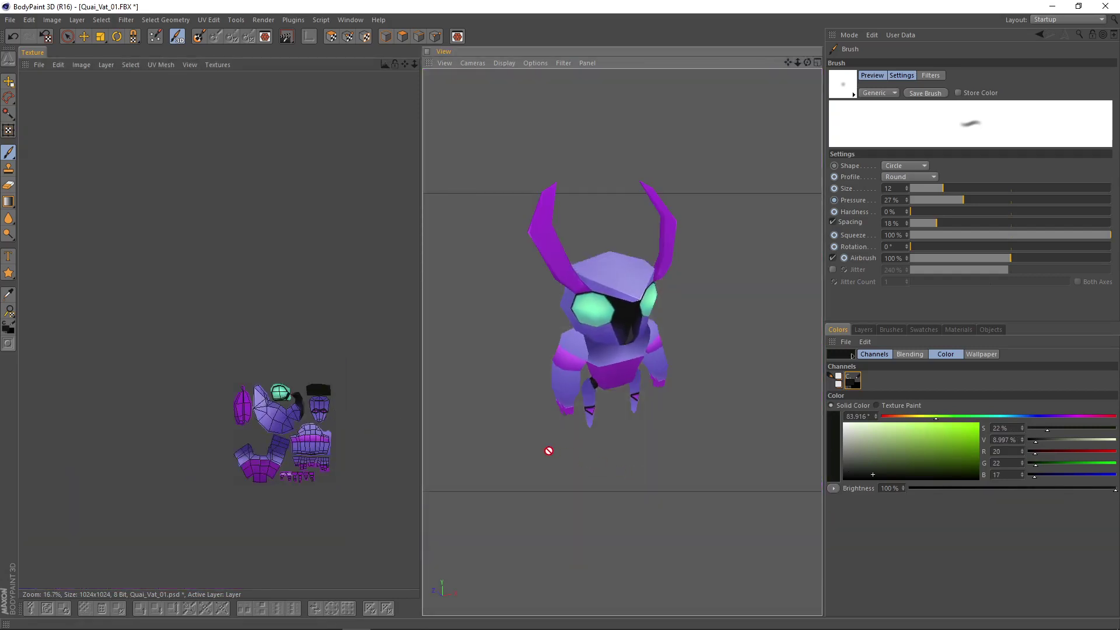
{"action": "scroll", "coordinate": [548, 450], "scroll_direction": "up", "scroll_amount": 10}
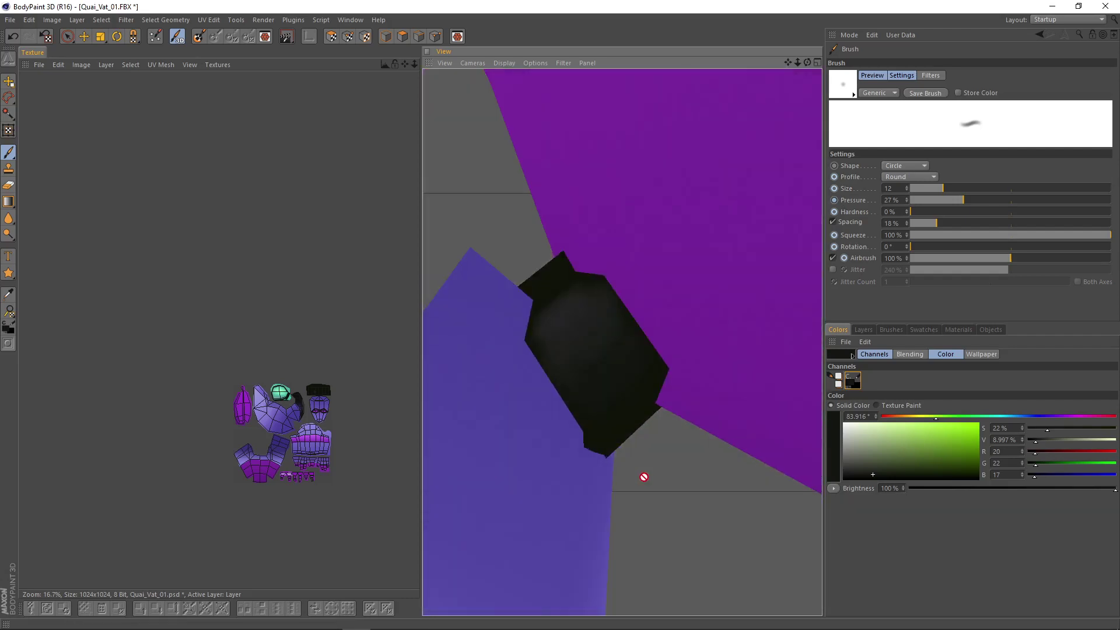
{"action": "left_click_drag", "start_coordinate": [588, 313], "coordinate": [565, 300], "text": "alt"}
{"action": "left_click", "coordinate": [562, 298], "text": "ctrl"}
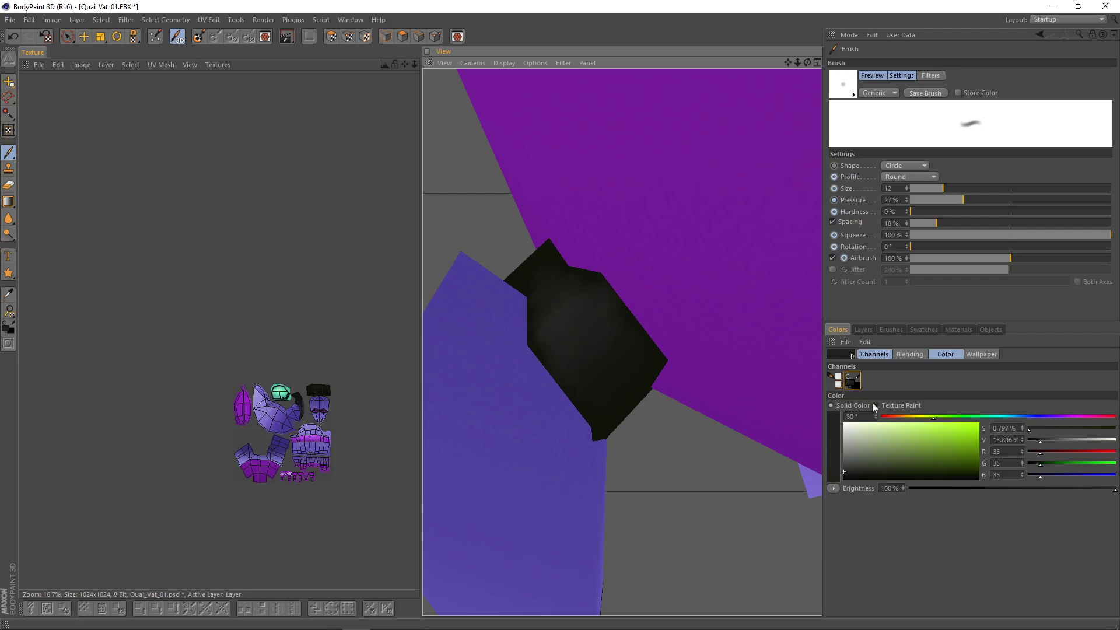
{"action": "left_click_drag", "start_coordinate": [846, 464], "coordinate": [842, 460]}
{"action": "left_click", "coordinate": [928, 189]}
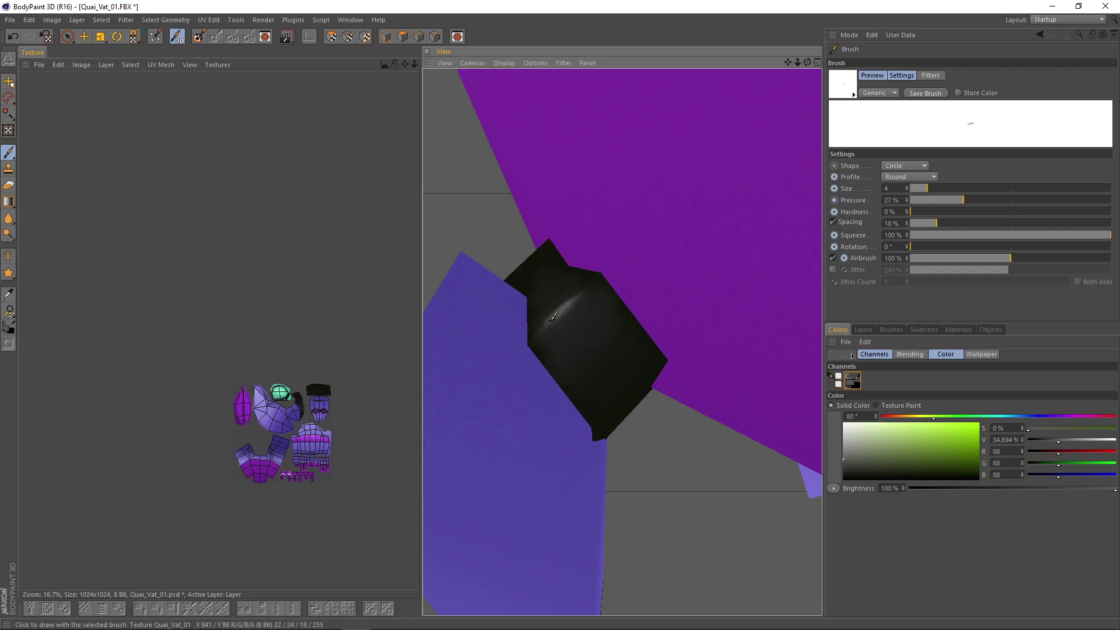
- Enlarge the brush to size 17 and brush soft grey light onto the hip joint's narrow collar and around the ridge highlight
{"action": "scroll", "coordinate": [582, 281], "scroll_direction": "down", "scroll_amount": 10}
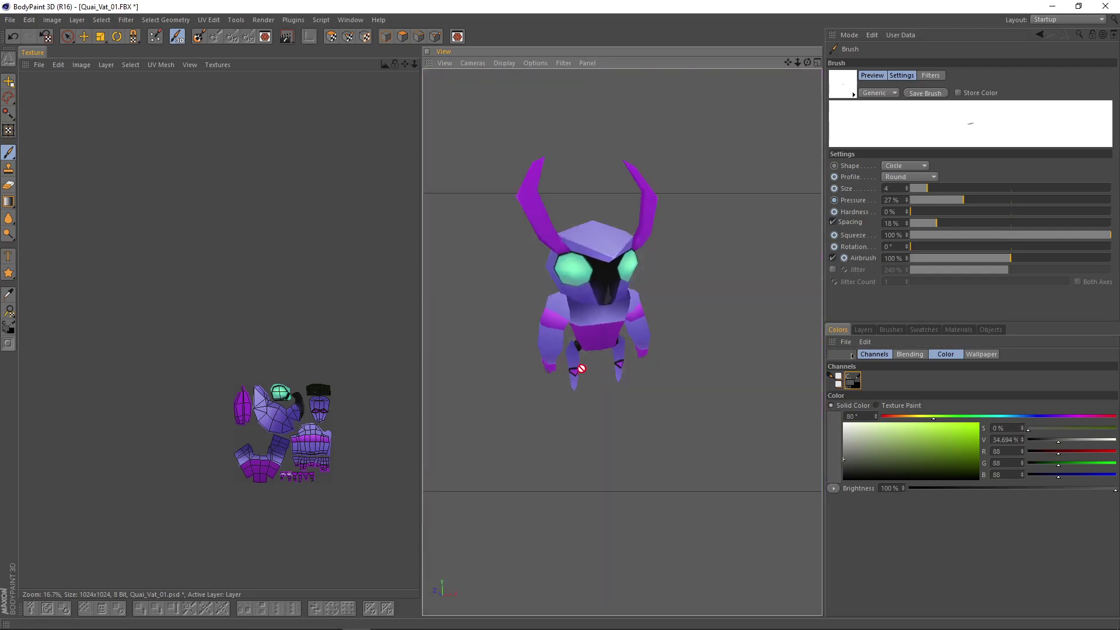
{"action": "scroll", "coordinate": [635, 336], "scroll_direction": "up", "scroll_amount": 10}
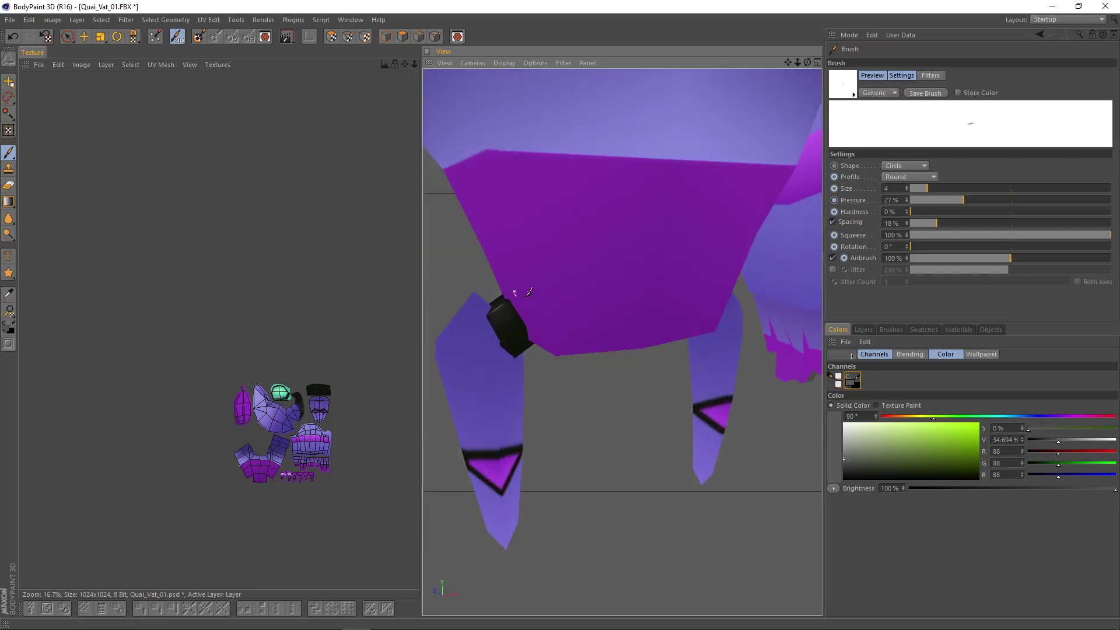
{"action": "middle_click_drag", "start_coordinate": [518, 315], "coordinate": [620, 326], "text": "alt"}
{"action": "left_click_drag", "start_coordinate": [620, 328], "coordinate": [672, 350], "text": "alt"}
{"action": "scroll", "coordinate": [622, 328], "scroll_direction": "up", "scroll_amount": 5}
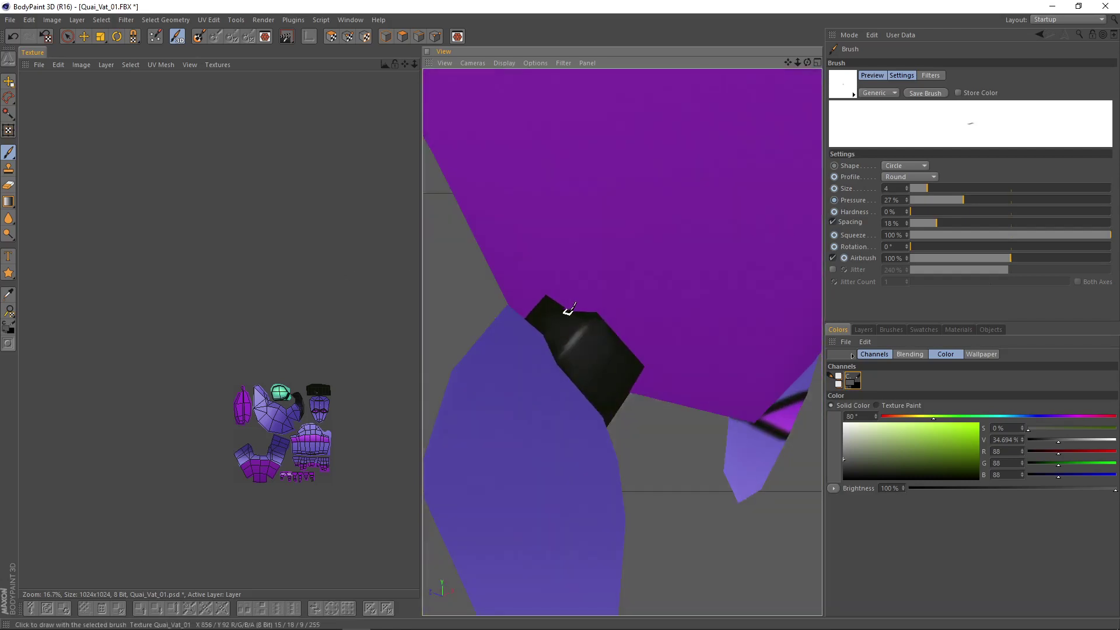
{"action": "left_click", "coordinate": [936, 188]}
{"action": "left_click", "coordinate": [949, 189]}
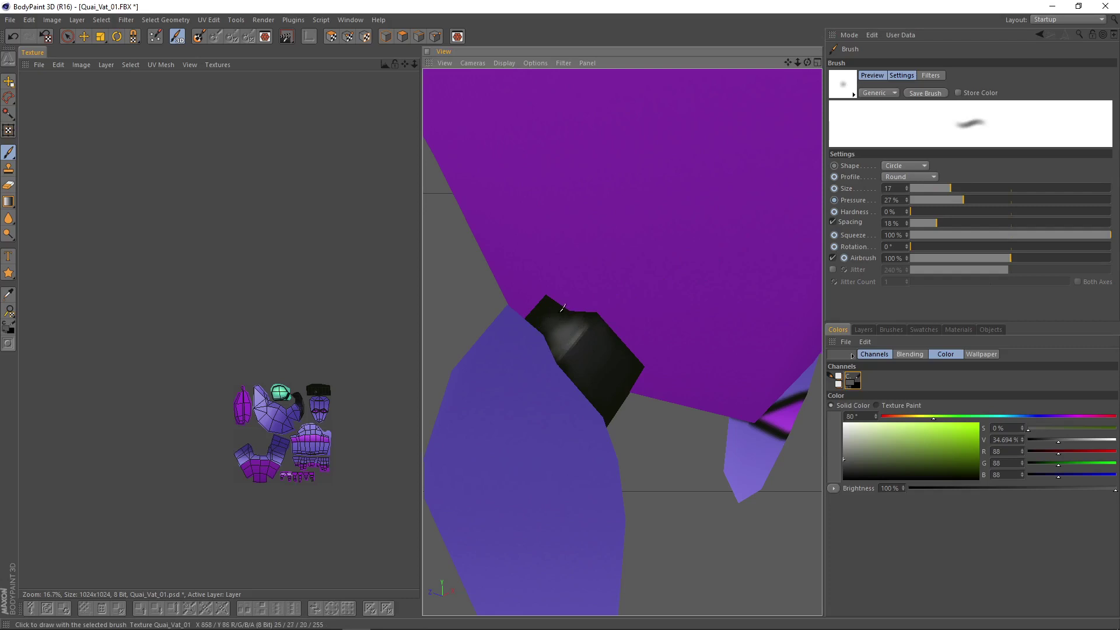
{"action": "left_click_drag", "start_coordinate": [549, 307], "coordinate": [547, 309]}
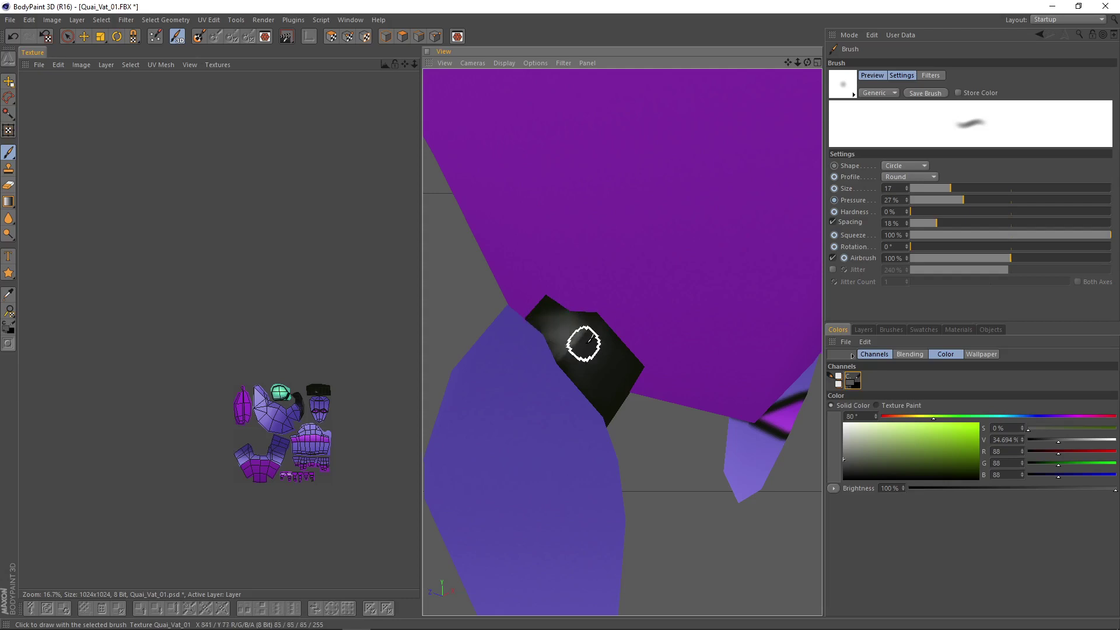
{"action": "mouse_move", "coordinate": [592, 342]}
{"action": "left_mouse_down"}
{"action": "mouse_move", "coordinate": [559, 342]}
{"action": "mouse_move", "coordinate": [577, 351]}
{"action": "left_mouse_up"}
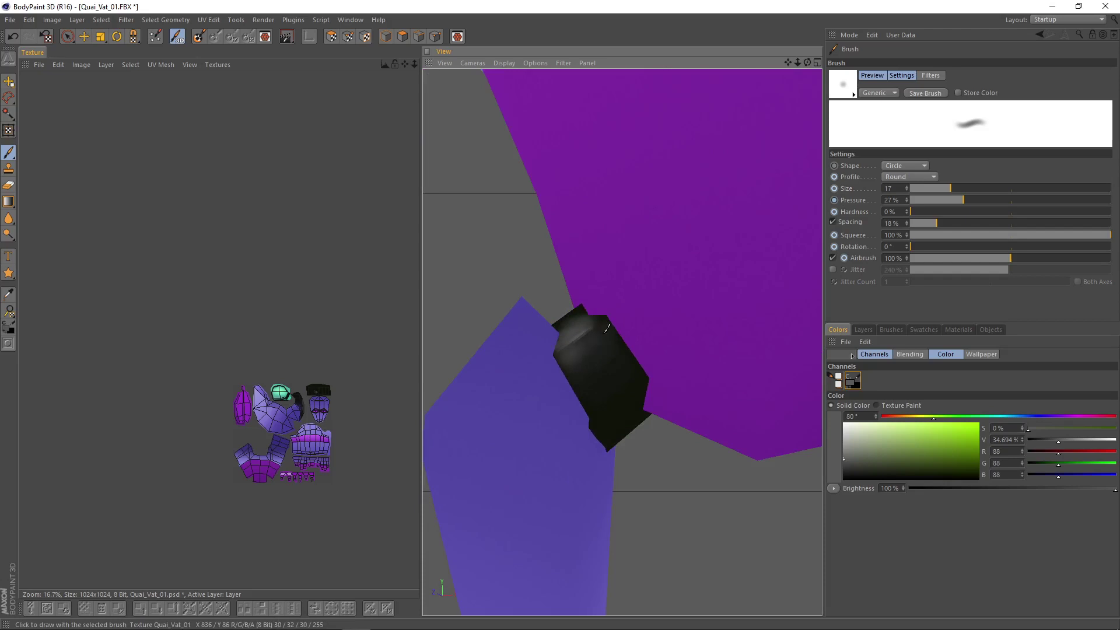
- Smooth the transition between the hip joint's ridge highlight and its darker faces using sampled greys
{"action": "left_click", "coordinate": [593, 347], "text": "ctrl"}
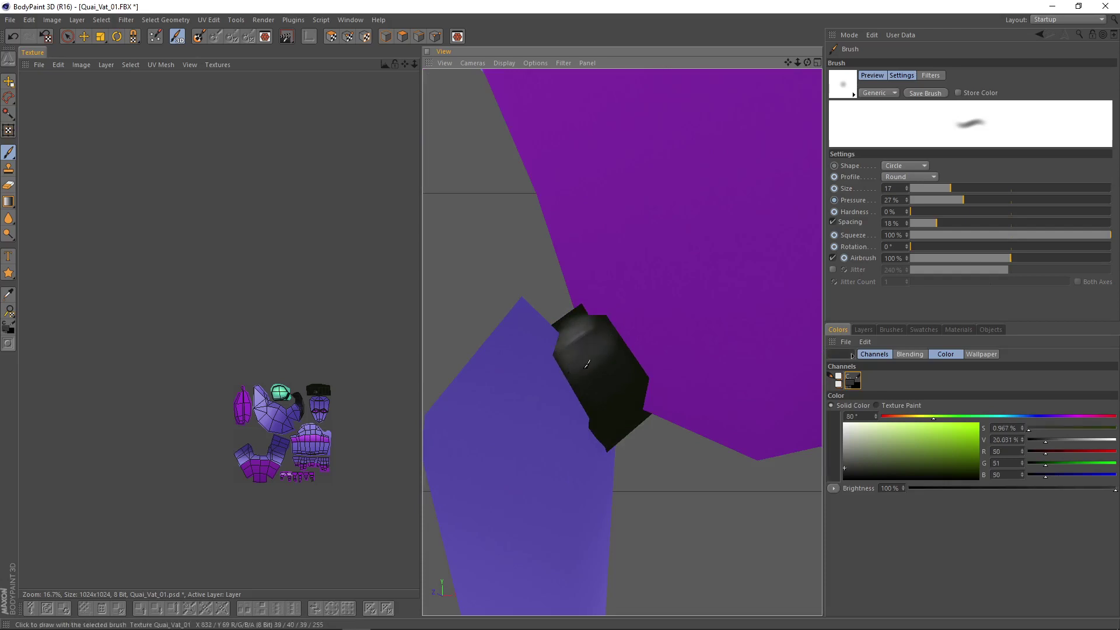
{"action": "left_click", "coordinate": [581, 372], "text": "ctrl"}
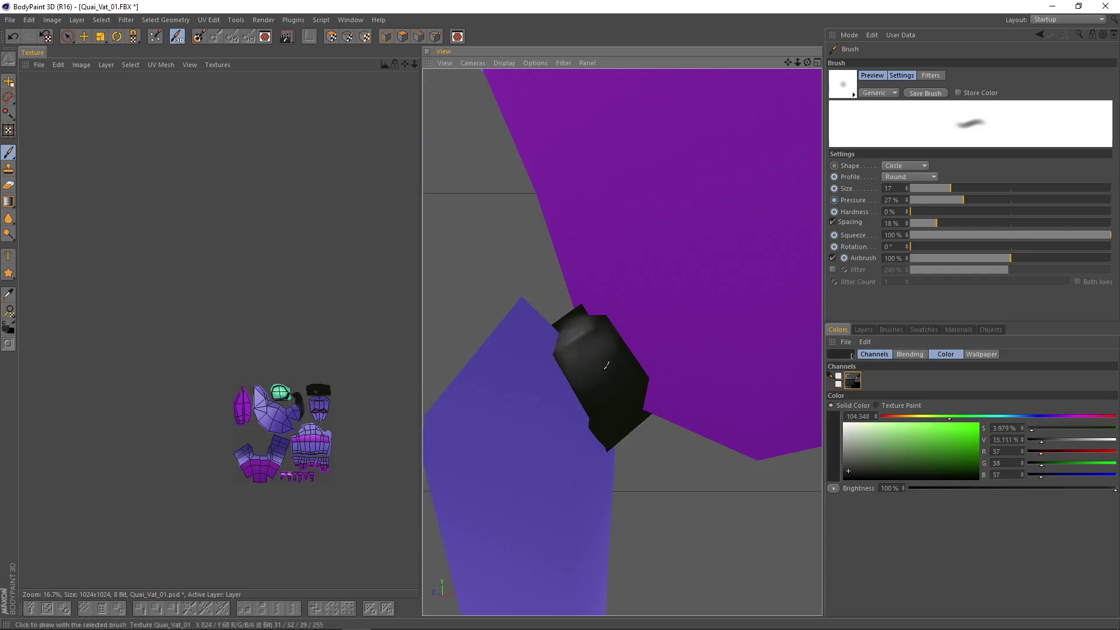
{"action": "left_click", "coordinate": [595, 342], "text": "ctrl"}
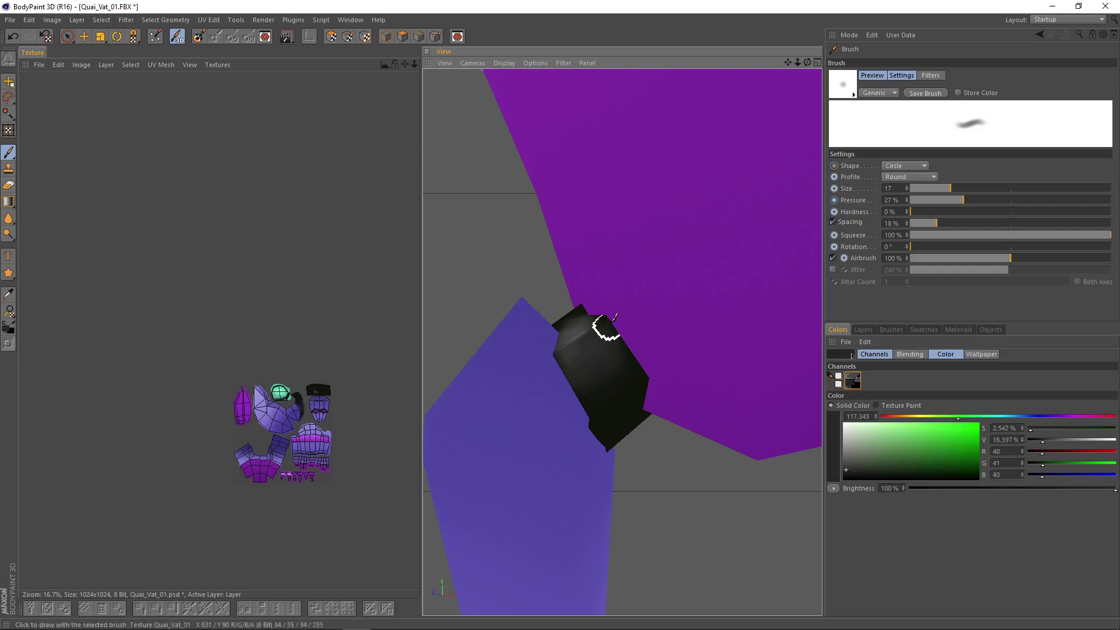
- Retouch the hip joint's collar with a grey sampled from it, and pick the leg's purple (RGB 76, 64, 154) as the brush color
{"action": "scroll", "coordinate": [595, 248], "scroll_direction": "down", "scroll_amount": 5}
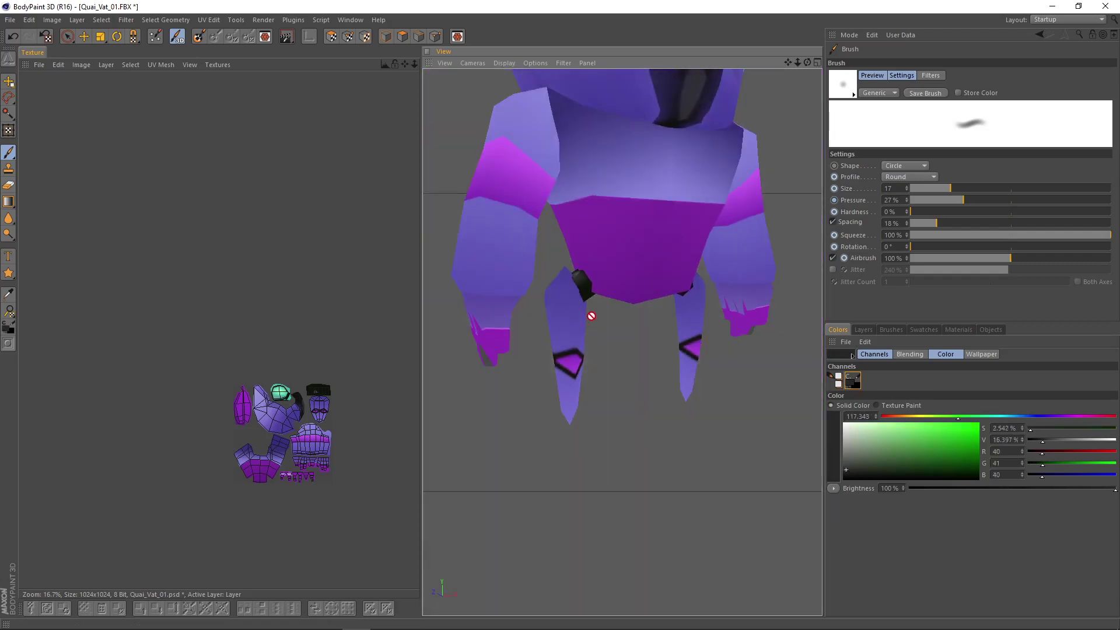
{"action": "scroll", "coordinate": [621, 342], "scroll_direction": "down", "scroll_amount": 5}
{"action": "scroll", "coordinate": [625, 393], "scroll_direction": "up", "scroll_amount": 8}
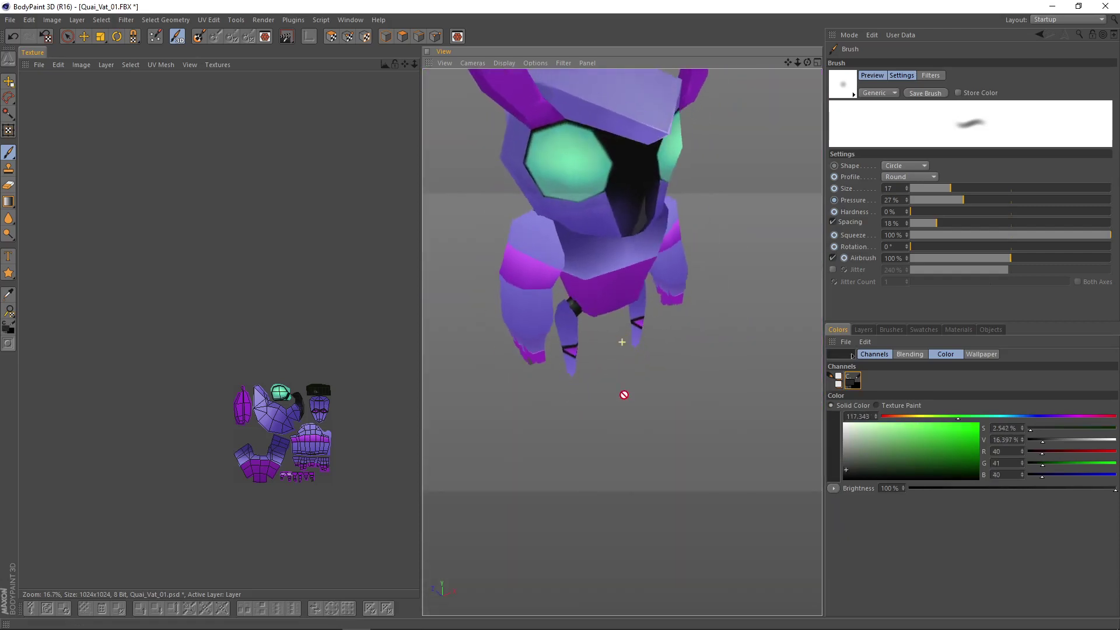
{"action": "scroll", "coordinate": [580, 287], "scroll_direction": "up", "scroll_amount": 5}
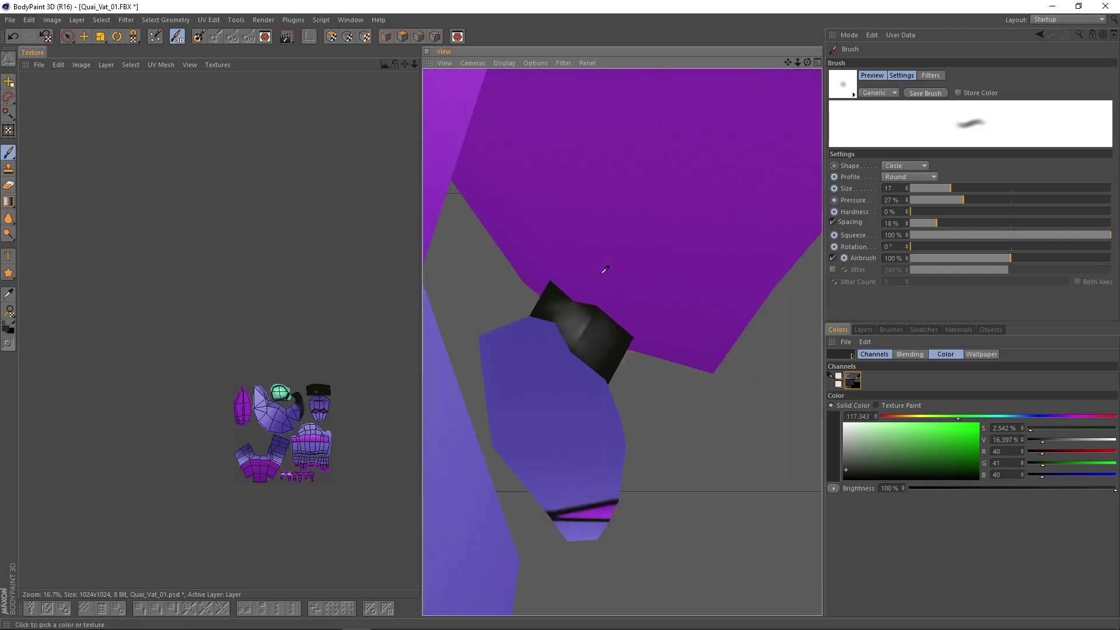
{"action": "left_click", "coordinate": [559, 310], "text": "ctrl"}
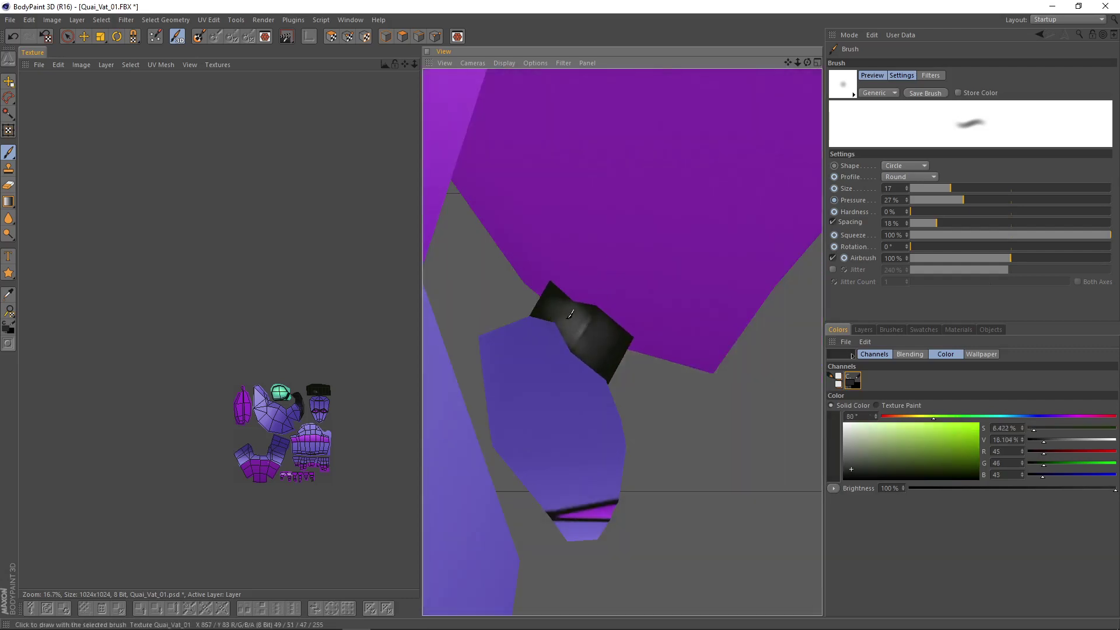
{"action": "left_click", "coordinate": [548, 329], "text": "ctrl"}
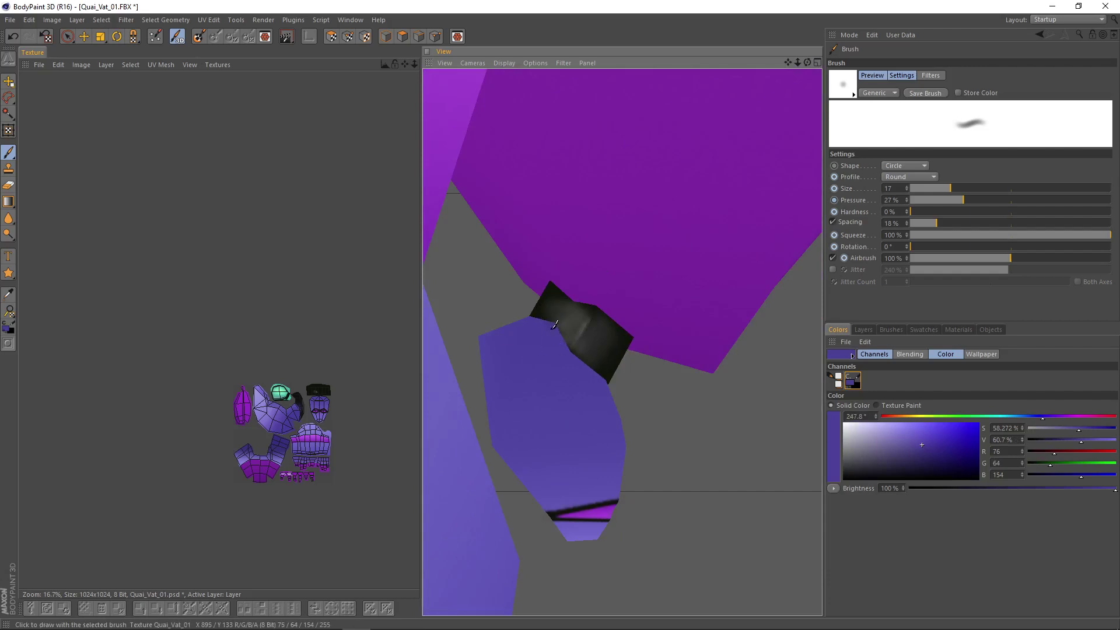
- Examine the shaded hip joint in relation to the whole character, from a distance and up close
{"action": "scroll", "coordinate": [541, 312], "scroll_direction": "down", "scroll_amount": 10}
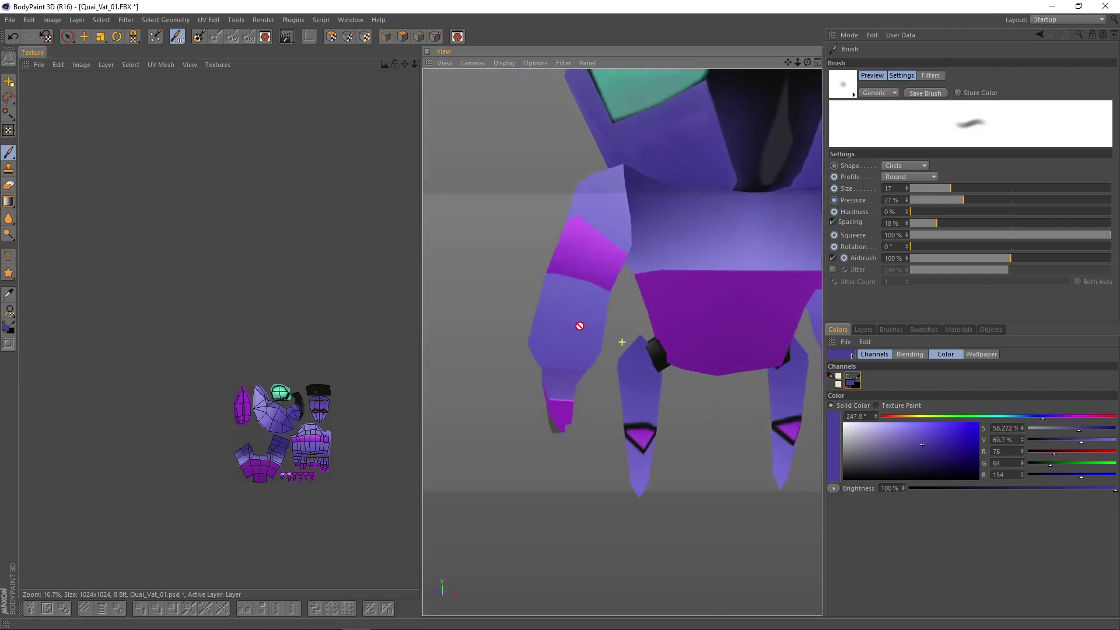
{"action": "scroll", "coordinate": [597, 436], "scroll_direction": "down", "scroll_amount": 5}
{"action": "left_click_drag", "start_coordinate": [595, 436], "coordinate": [628, 483], "text": "alt"}
{"action": "scroll", "coordinate": [629, 441], "scroll_direction": "down", "scroll_amount": 5}
{"action": "scroll", "coordinate": [607, 412], "scroll_direction": "up", "scroll_amount": 10}
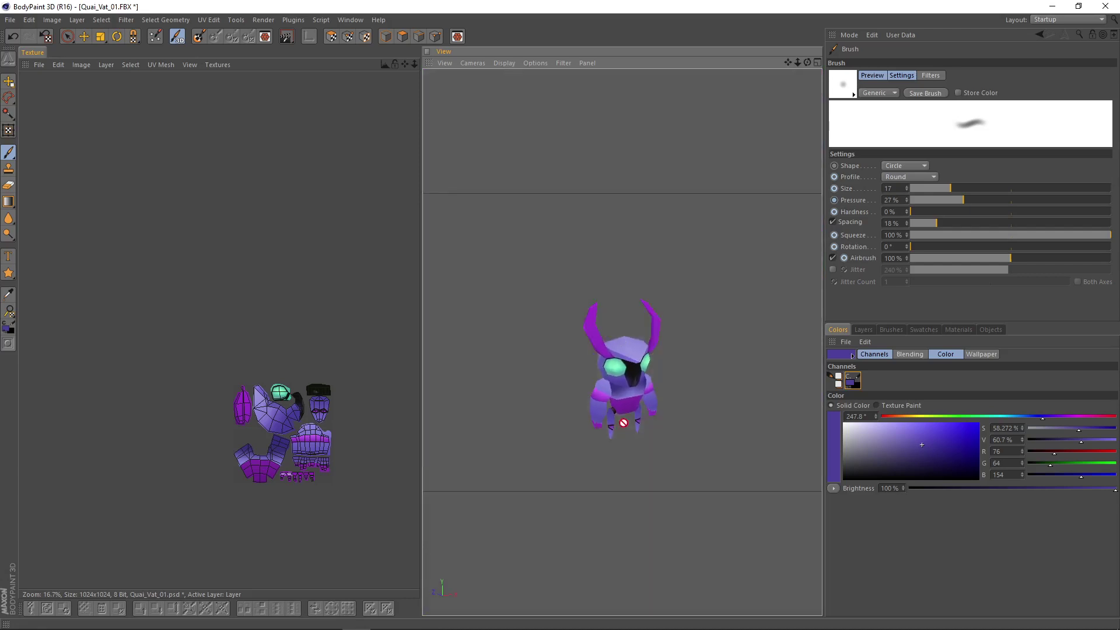
{"action": "scroll", "coordinate": [543, 301], "scroll_direction": "down", "scroll_amount": 3}
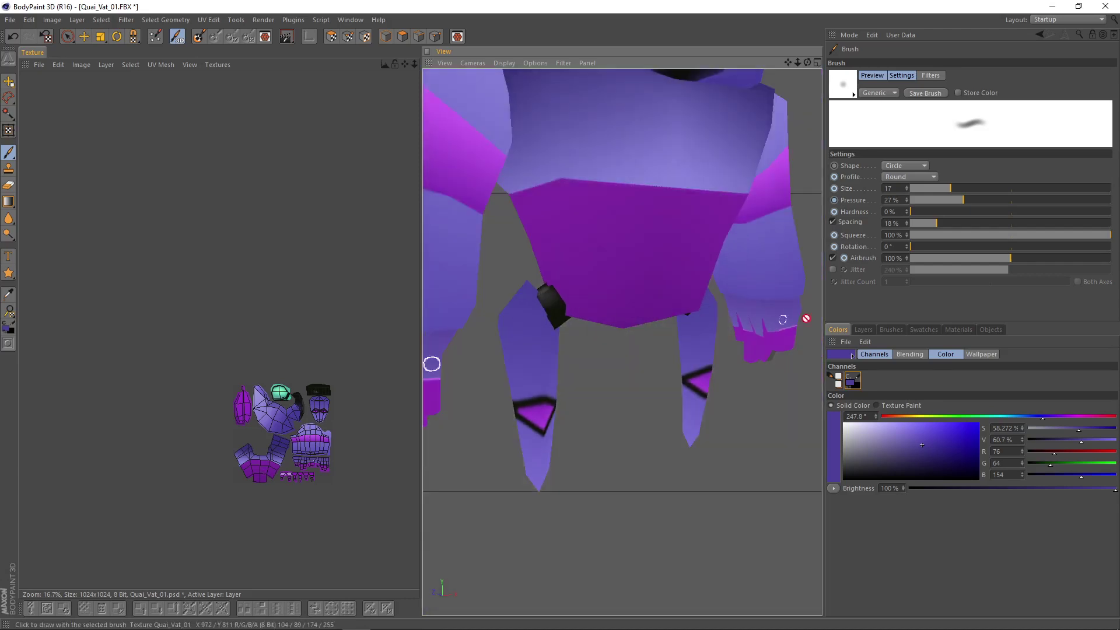
- Hide and show the hip joint's shading layer repeatedly to compare the joint with and without the painted highlights
{"action": "left_click", "coordinate": [862, 329]}
{"action": "left_click", "coordinate": [843, 468]}
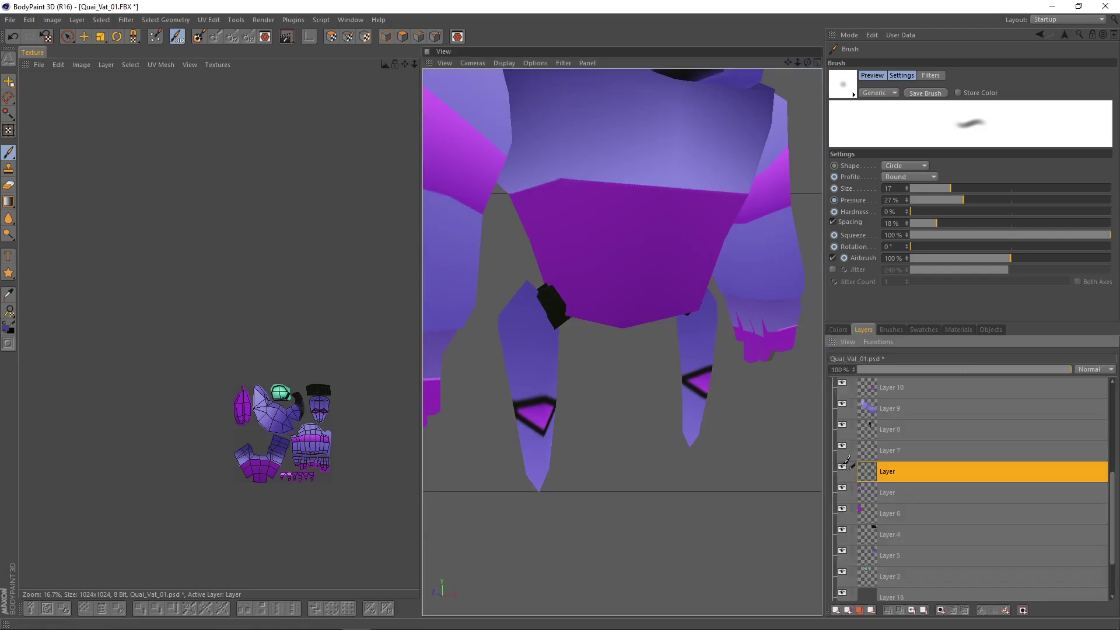
{"action": "left_click", "coordinate": [842, 468]}
{"action": "left_click", "coordinate": [843, 469]}
{"action": "left_click", "coordinate": [844, 468]}
{"action": "left_click", "coordinate": [844, 468]}
{"action": "left_click", "coordinate": [844, 468]}
{"action": "left_click", "coordinate": [843, 468]}
{"action": "left_click", "coordinate": [844, 468]}
{"action": "left_click", "coordinate": [844, 468]}
- Examine the whole character and its texture layout, and bring up concept.jpg in the texture view for comparison
{"action": "scroll", "coordinate": [707, 431], "scroll_direction": "down", "scroll_amount": 5}
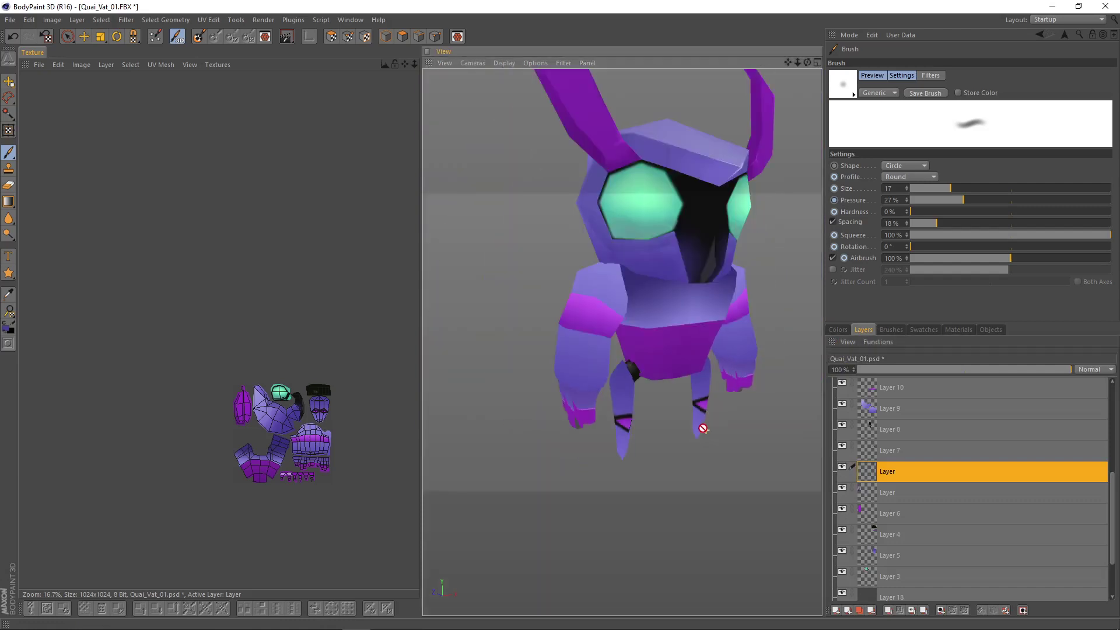
{"action": "left_click_drag", "start_coordinate": [739, 453], "coordinate": [728, 452], "text": "alt"}
{"action": "middle_click_drag", "start_coordinate": [727, 453], "coordinate": [653, 391], "text": "alt"}
{"action": "left_click_drag", "start_coordinate": [652, 391], "coordinate": [374, 376], "text": "alt"}
{"action": "left_click_drag", "start_coordinate": [622, 342], "coordinate": [654, 327], "text": "alt"}
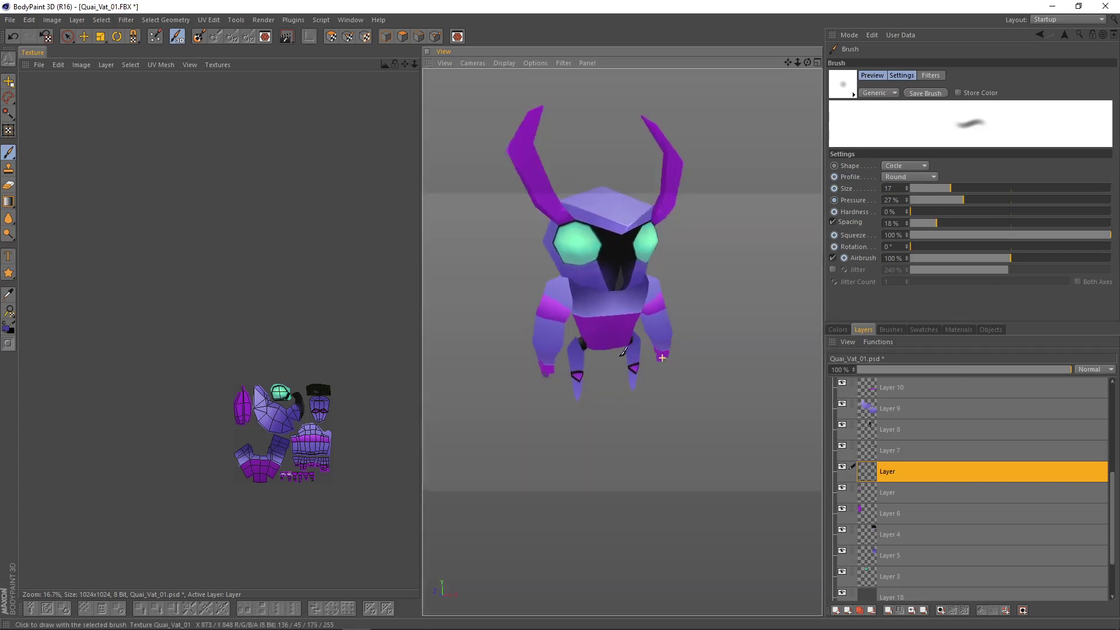
{"action": "scroll", "coordinate": [328, 455], "scroll_direction": "up", "scroll_amount": 4}
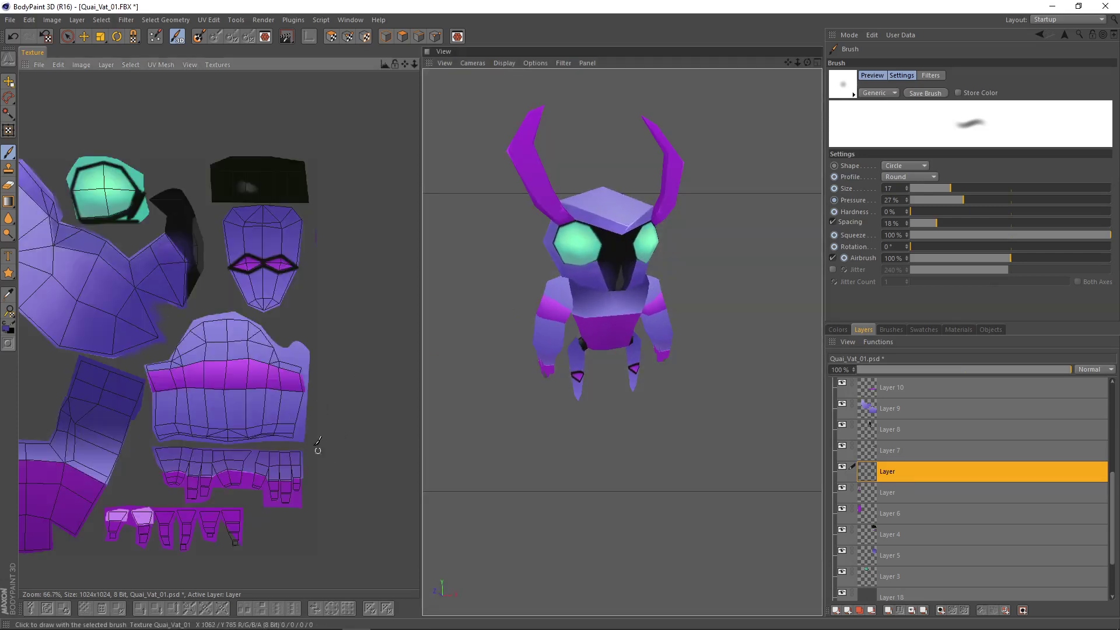
{"action": "middle_click_drag", "start_coordinate": [317, 449], "coordinate": [417, 426], "text": "alt"}
{"action": "scroll", "coordinate": [293, 373], "scroll_direction": "down", "scroll_amount": 1}
{"action": "left_click", "coordinate": [227, 66]}
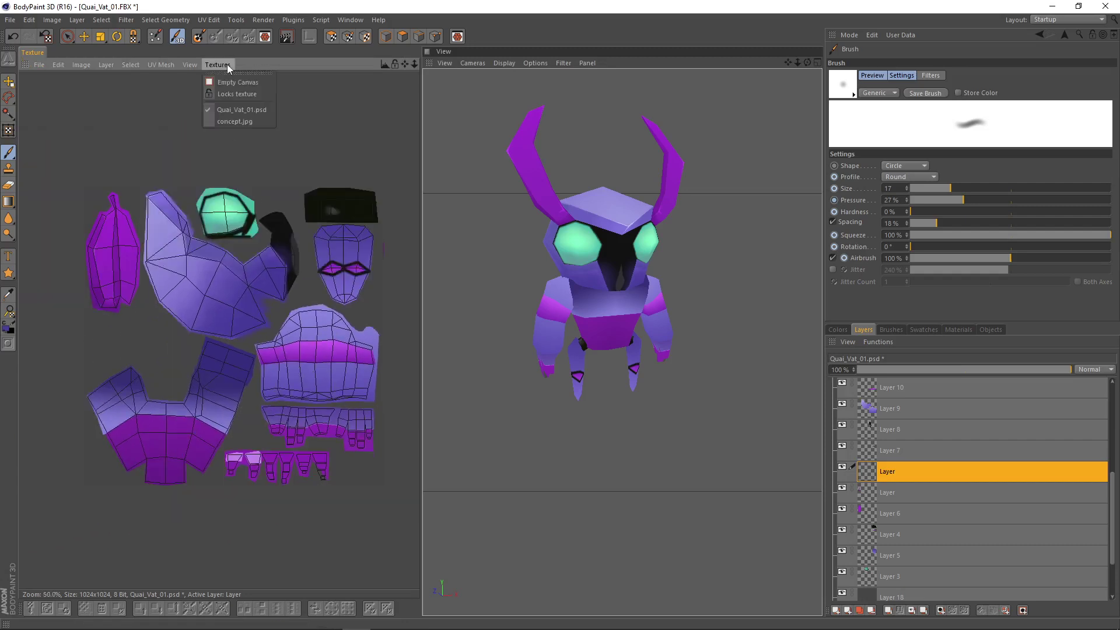
{"action": "left_click", "coordinate": [235, 121]}
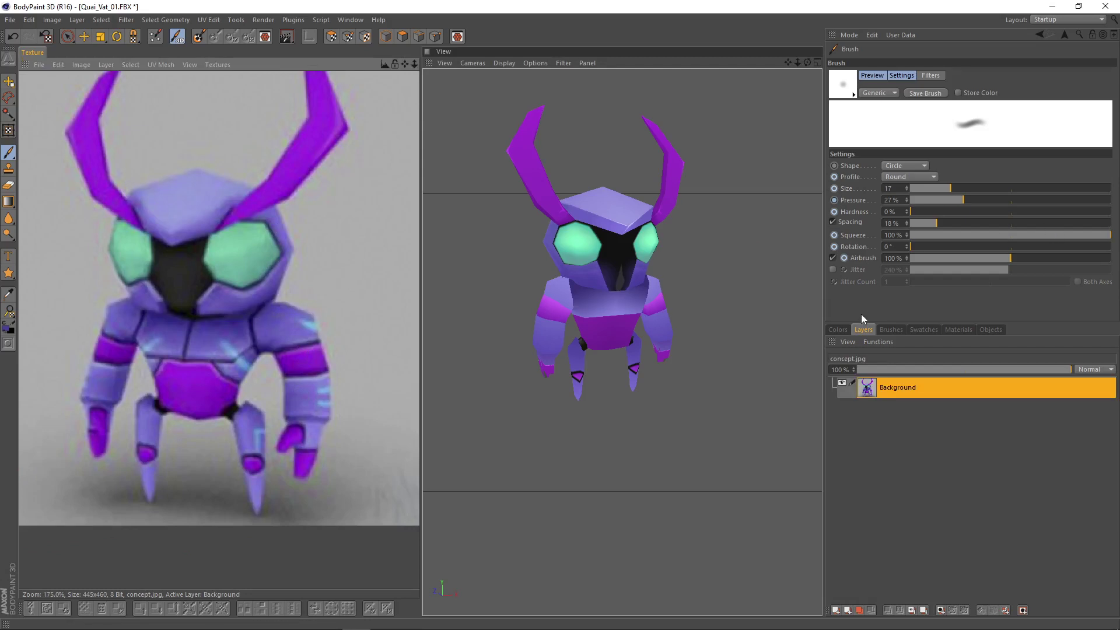
{"action": "left_click", "coordinate": [837, 329]}
{"action": "left_click", "coordinate": [864, 330]}
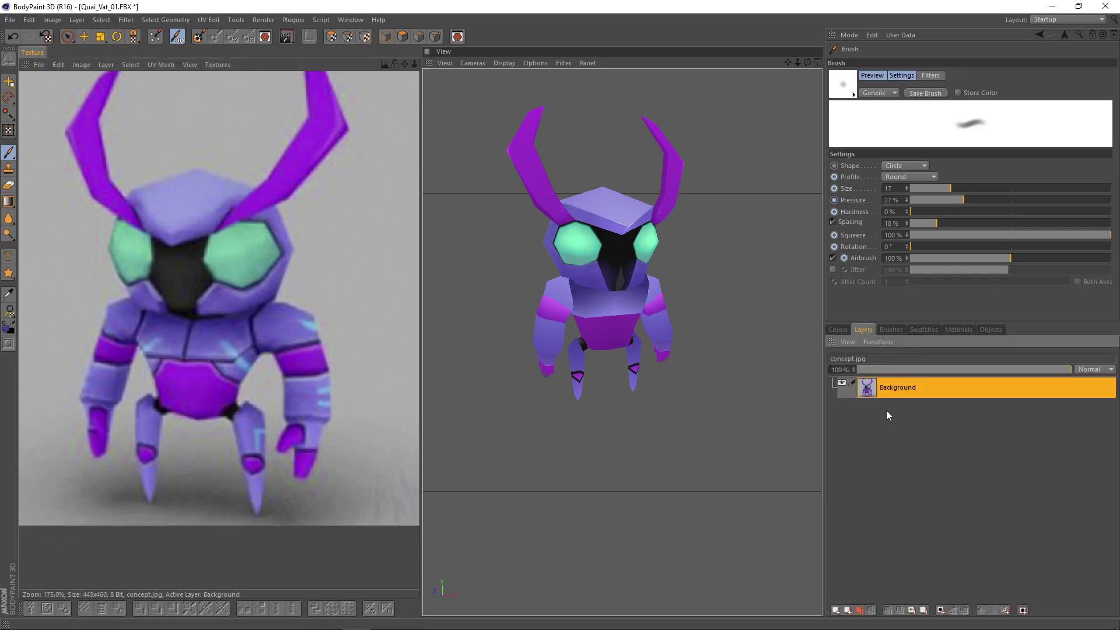
- Return the texture view to Quai_Vat_01.psd and make the body 01 layer active
{"action": "left_click", "coordinate": [226, 70]}
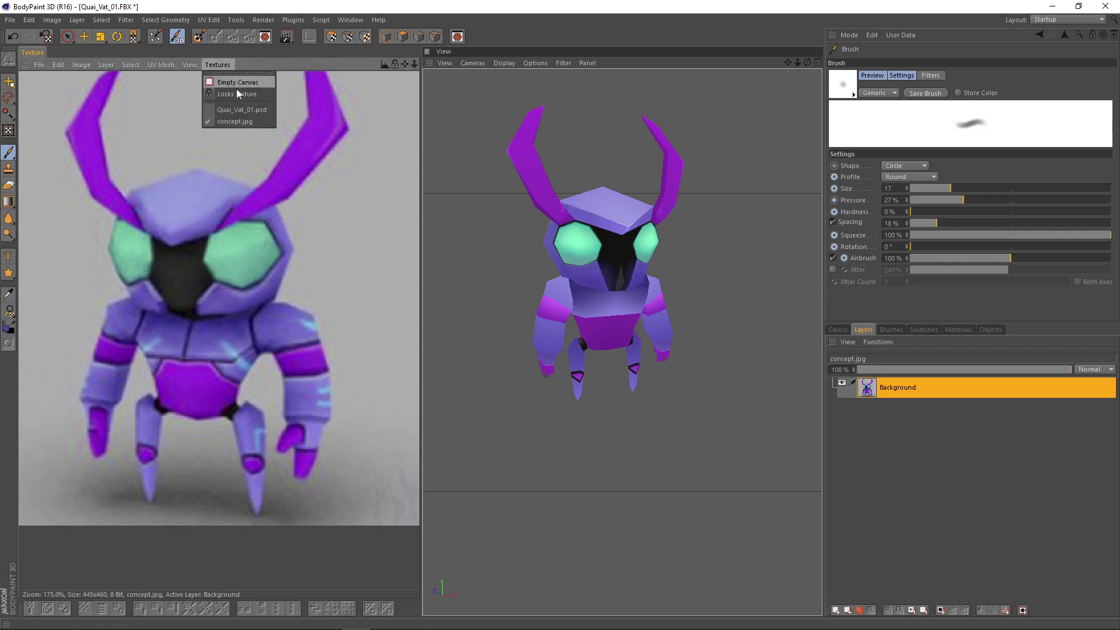
{"action": "left_click", "coordinate": [245, 106]}
{"action": "left_click", "coordinate": [918, 387]}
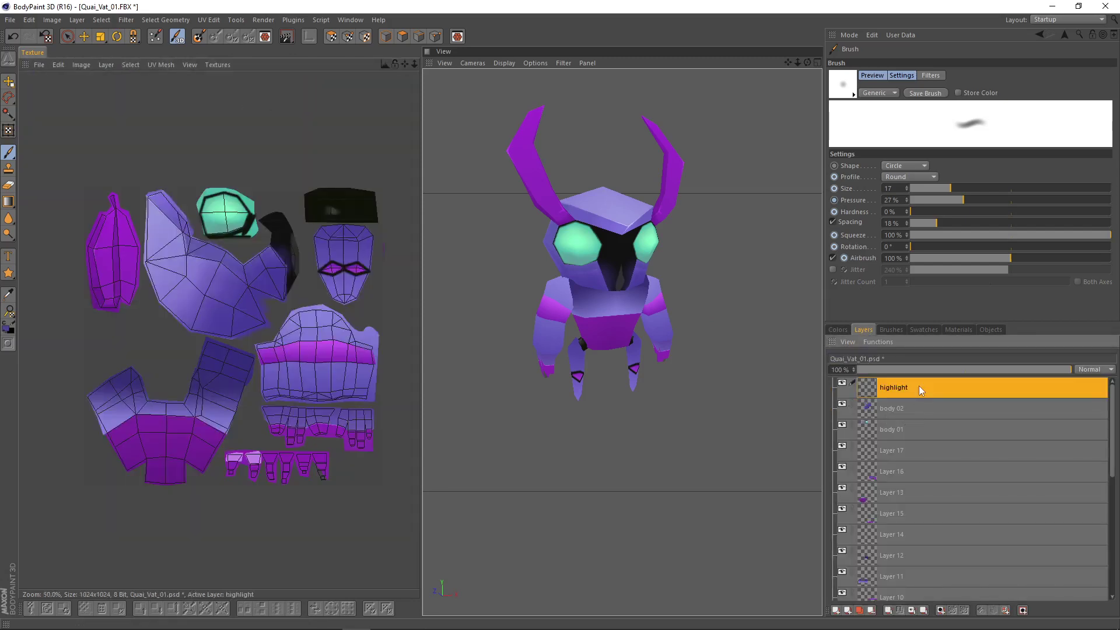
{"action": "left_click", "coordinate": [917, 407]}
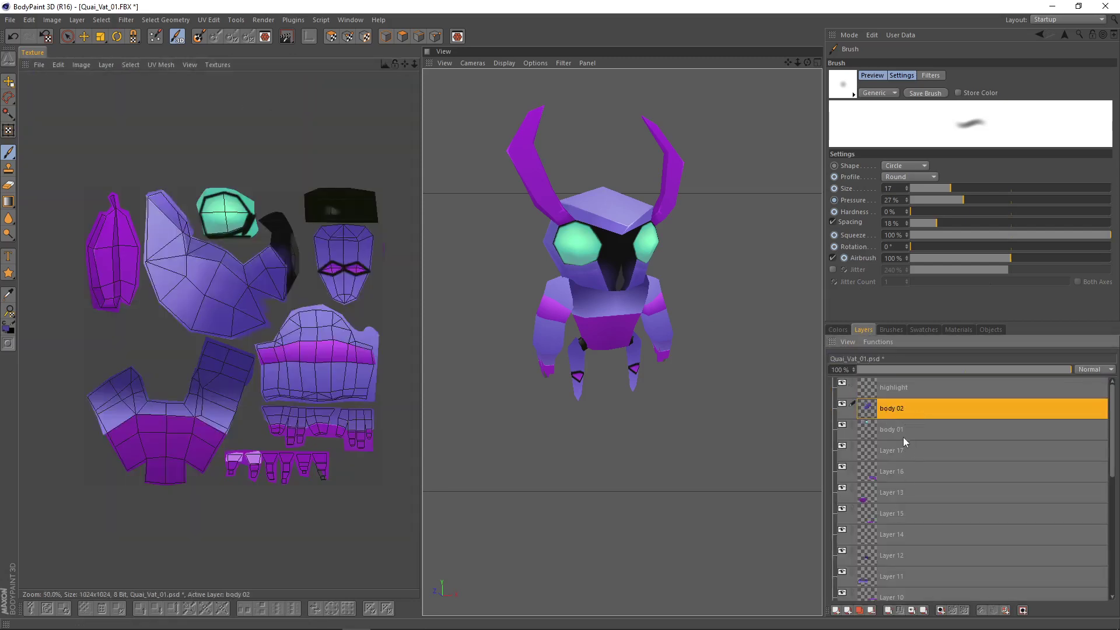
{"action": "left_click", "coordinate": [903, 434]}
- Enlarge the brush to size 80 and brush a soft darker purple onto the shoulder area of the arm's texture
{"action": "scroll", "coordinate": [573, 286], "scroll_direction": "up", "scroll_amount": 4}
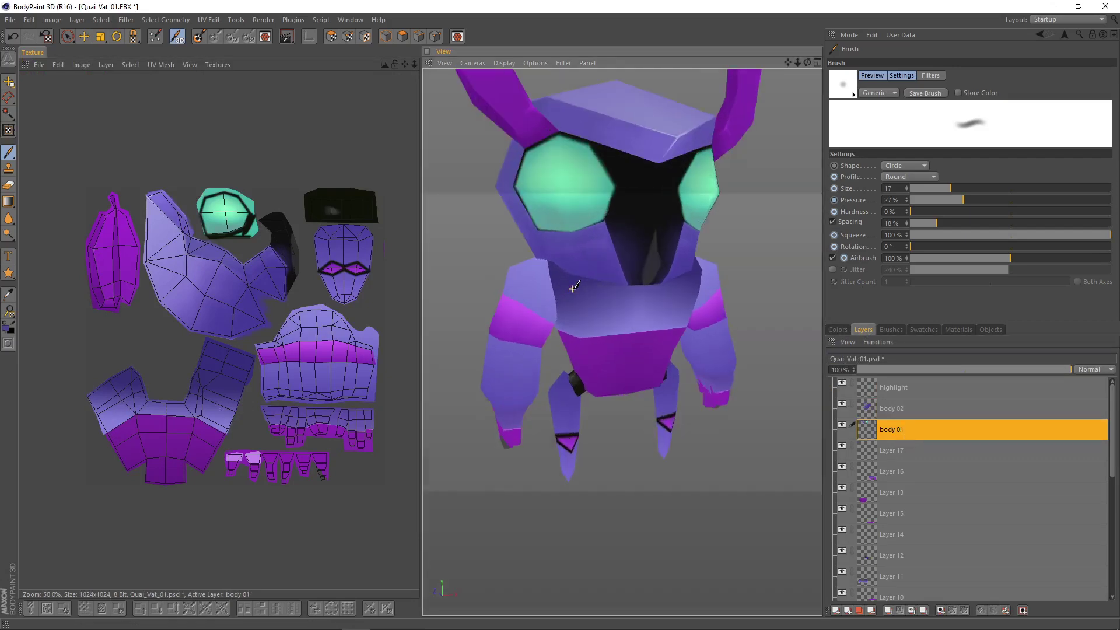
{"action": "left_click", "coordinate": [990, 188]}
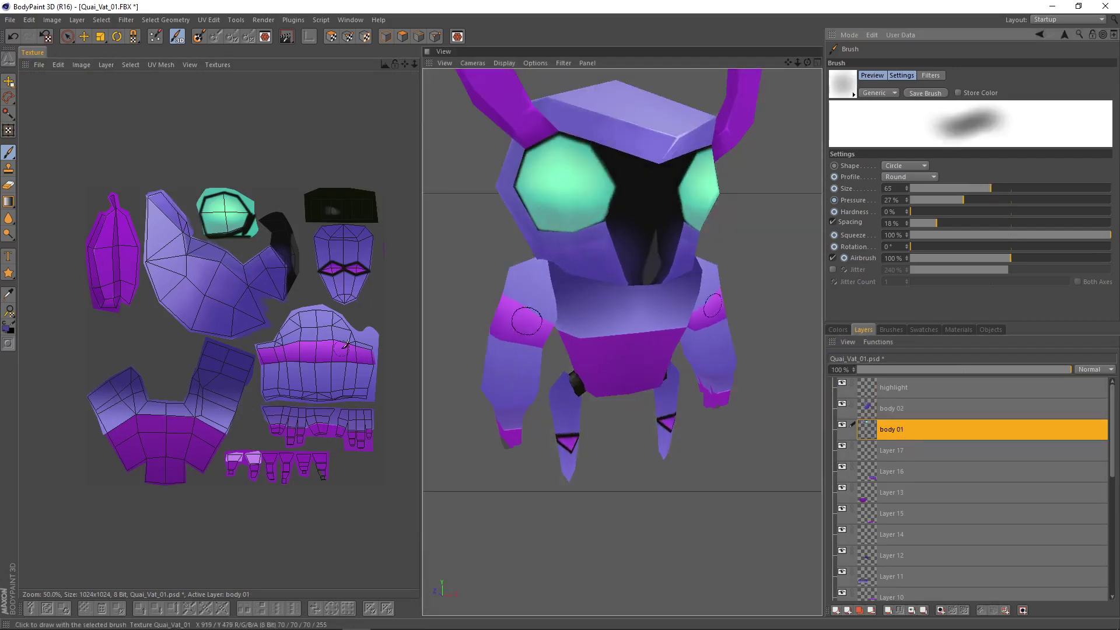
{"action": "left_click", "coordinate": [999, 188]}
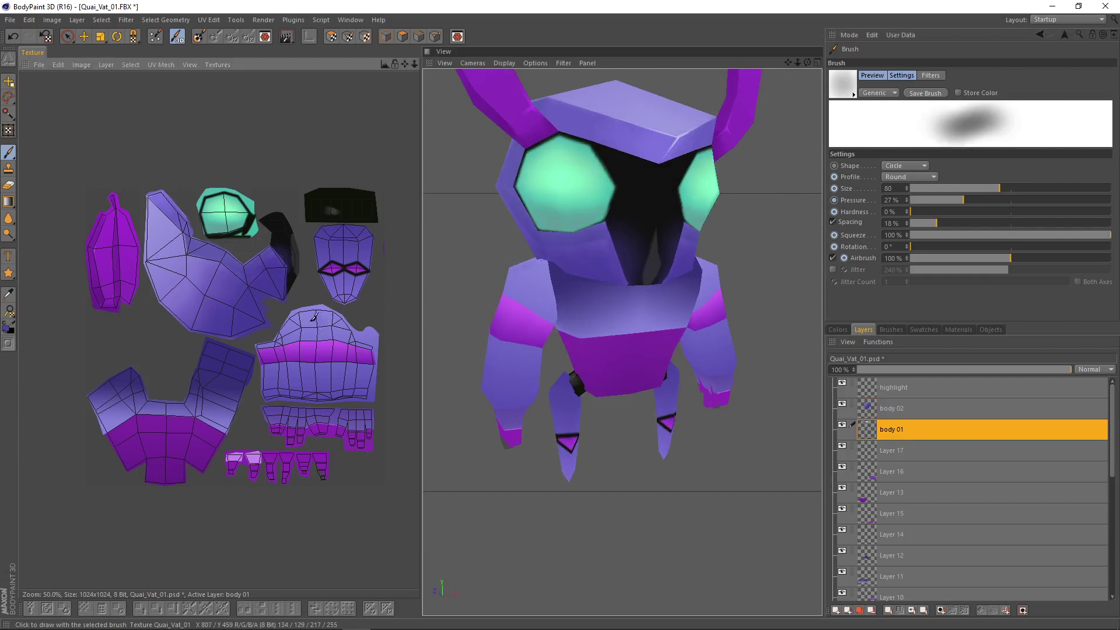
{"action": "mouse_move", "coordinate": [321, 313]}
{"action": "left_mouse_down"}
{"action": "mouse_move", "coordinate": [341, 325]}
{"action": "mouse_move", "coordinate": [313, 313]}
{"action": "left_mouse_up"}
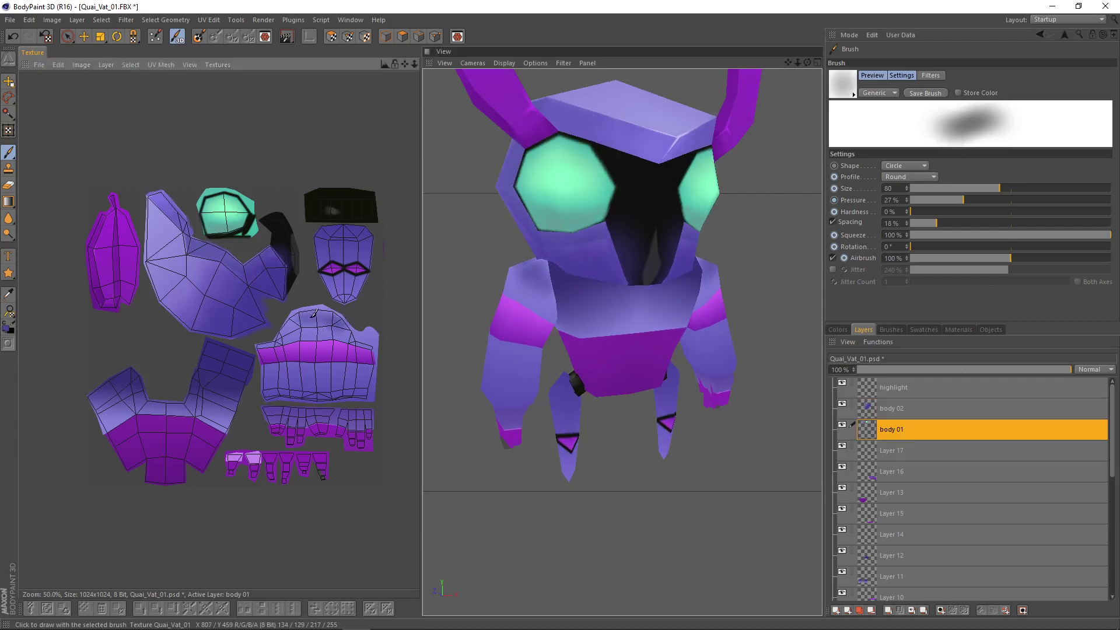
- Show the arm's selected UV polygons and create a pixel mask from that selection
{"action": "left_click", "coordinate": [331, 36]}
{"action": "left_click", "coordinate": [301, 381]}
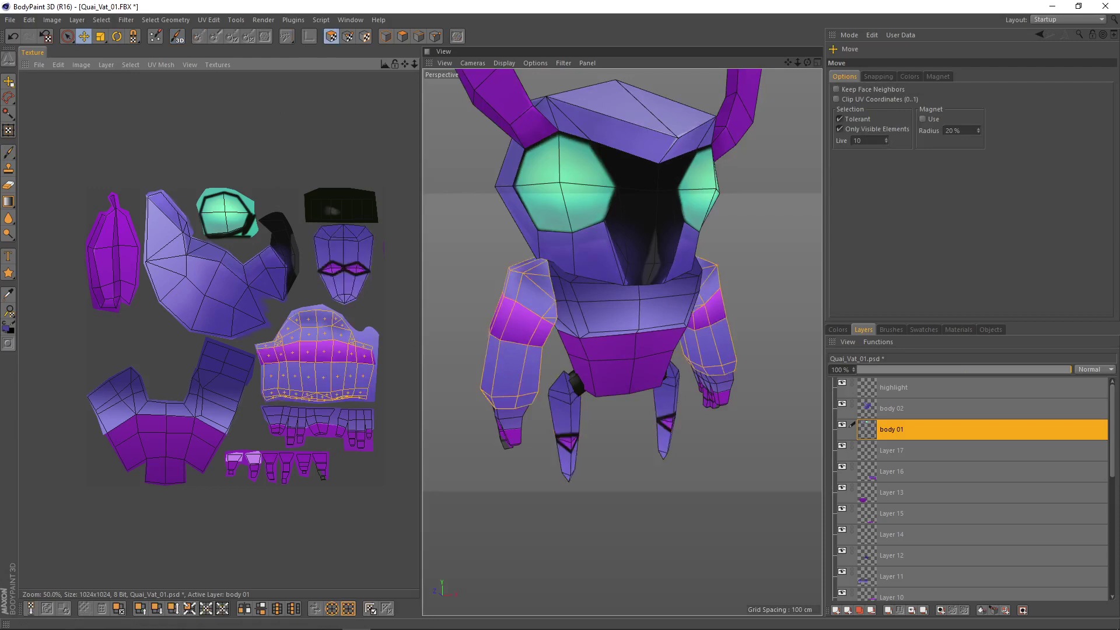
{"action": "scroll", "coordinate": [303, 378], "scroll_direction": "up", "scroll_amount": 3}
{"action": "middle_click_drag", "start_coordinate": [331, 345], "coordinate": [251, 344], "text": "alt"}
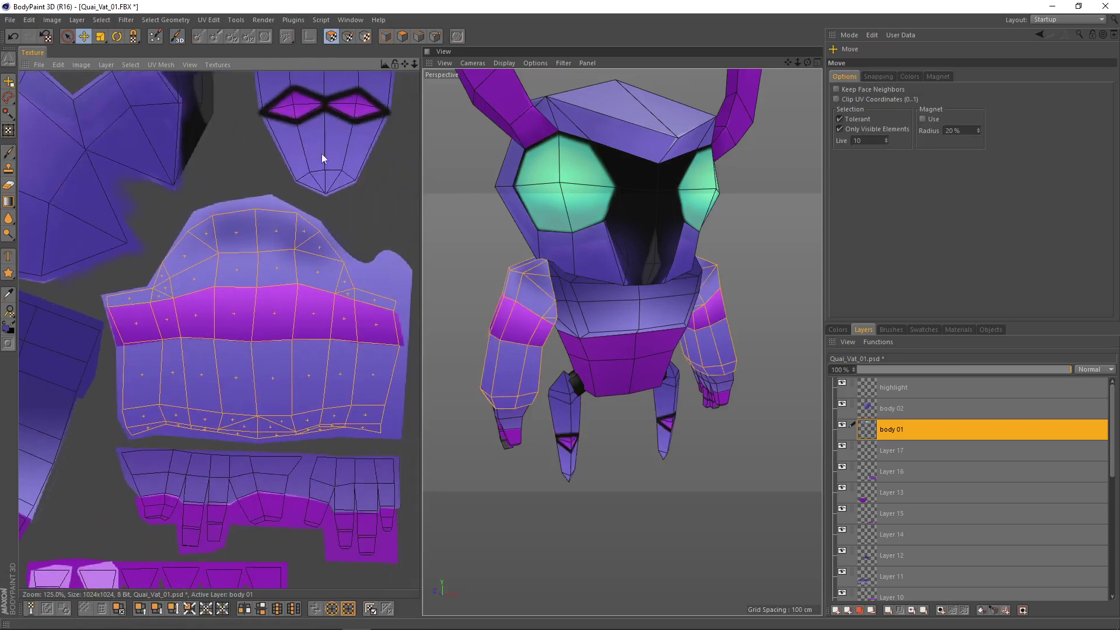
{"action": "left_click", "coordinate": [136, 65]}
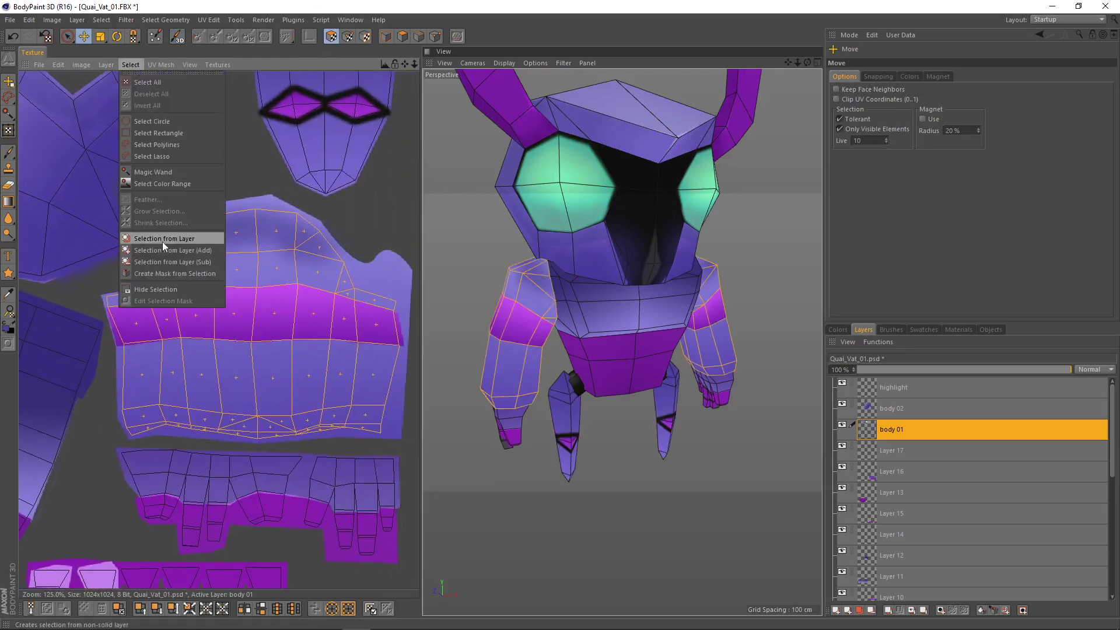
{"action": "left_click", "coordinate": [162, 270]}
- Grow the arm's pixel selection slightly beyond the UV island's edges
{"action": "left_click", "coordinate": [131, 64]}
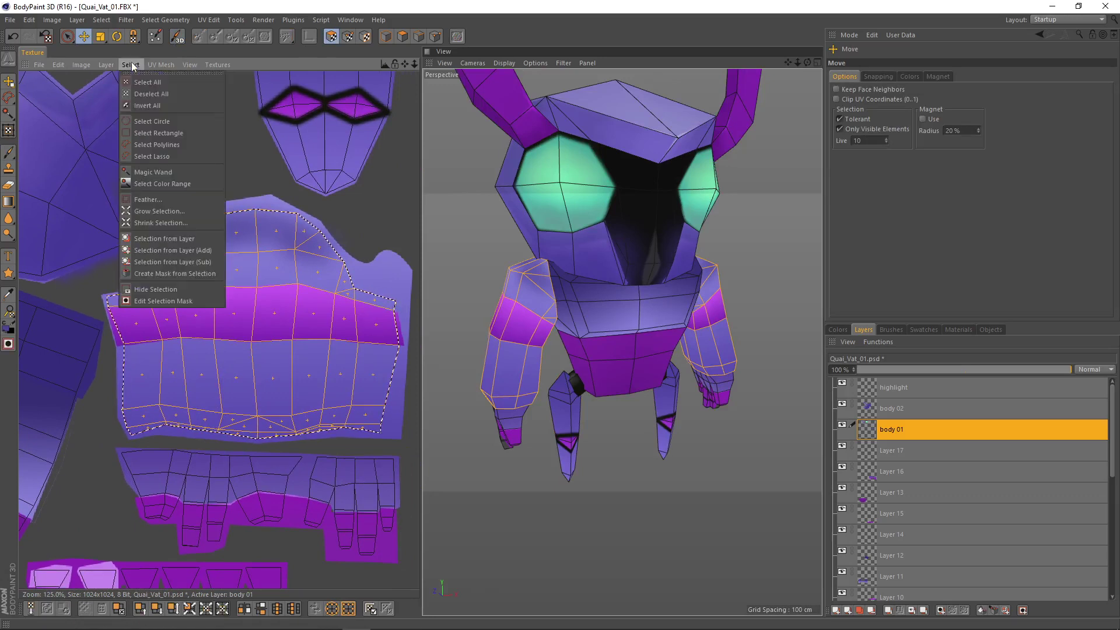
{"action": "left_click", "coordinate": [161, 210]}
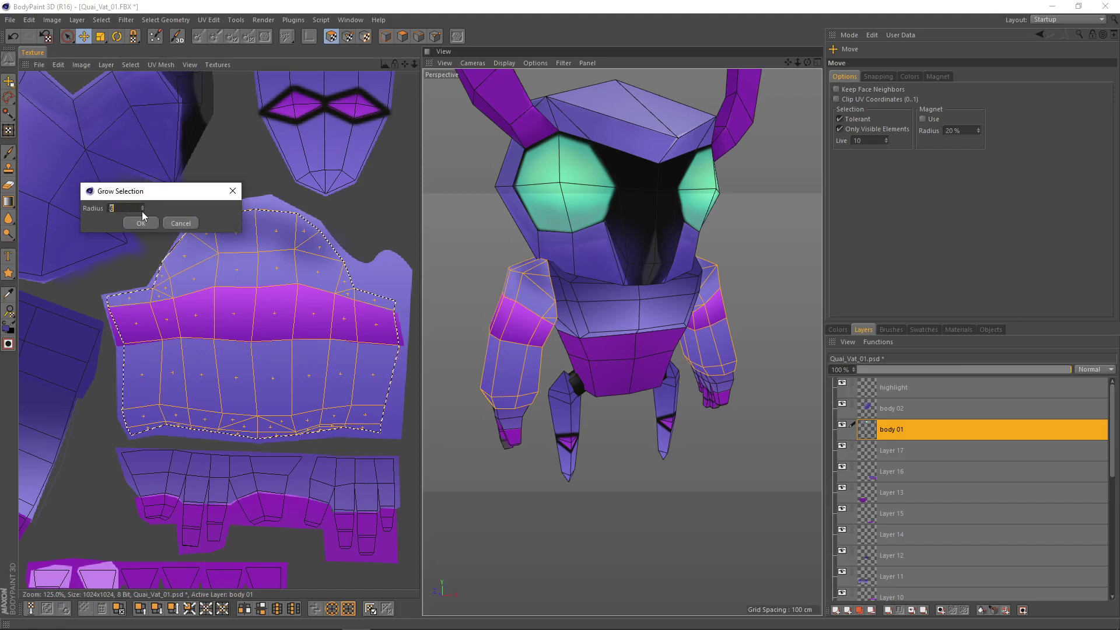
{"action": "key", "text": "Return"}
{"action": "scroll", "coordinate": [377, 184], "scroll_direction": "up", "scroll_amount": 3}
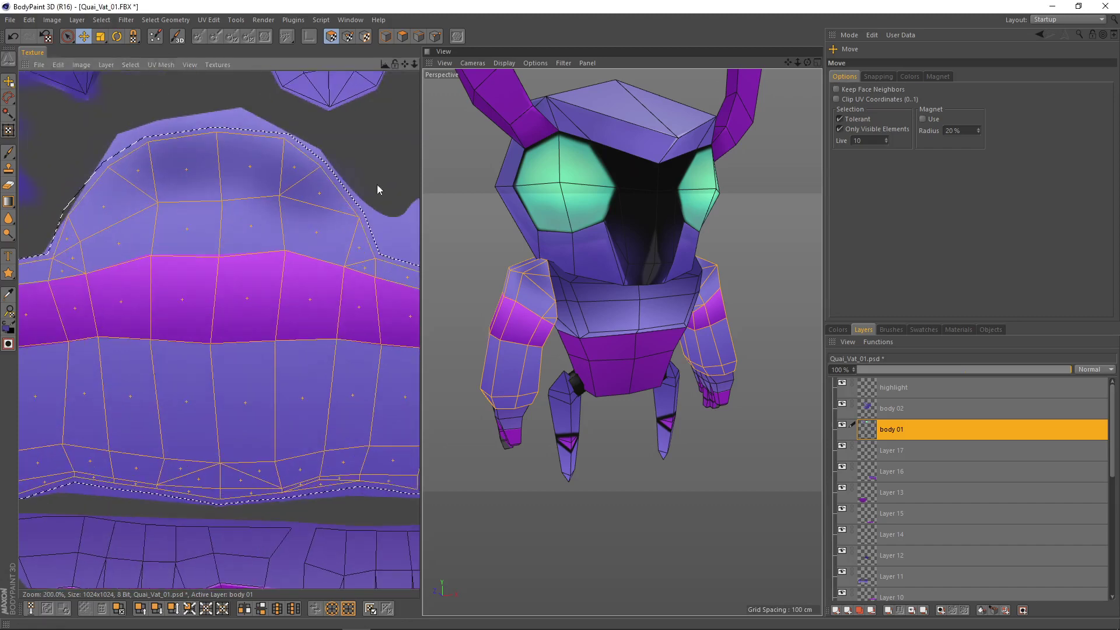
{"action": "scroll", "coordinate": [321, 172], "scroll_direction": "down", "scroll_amount": 2}
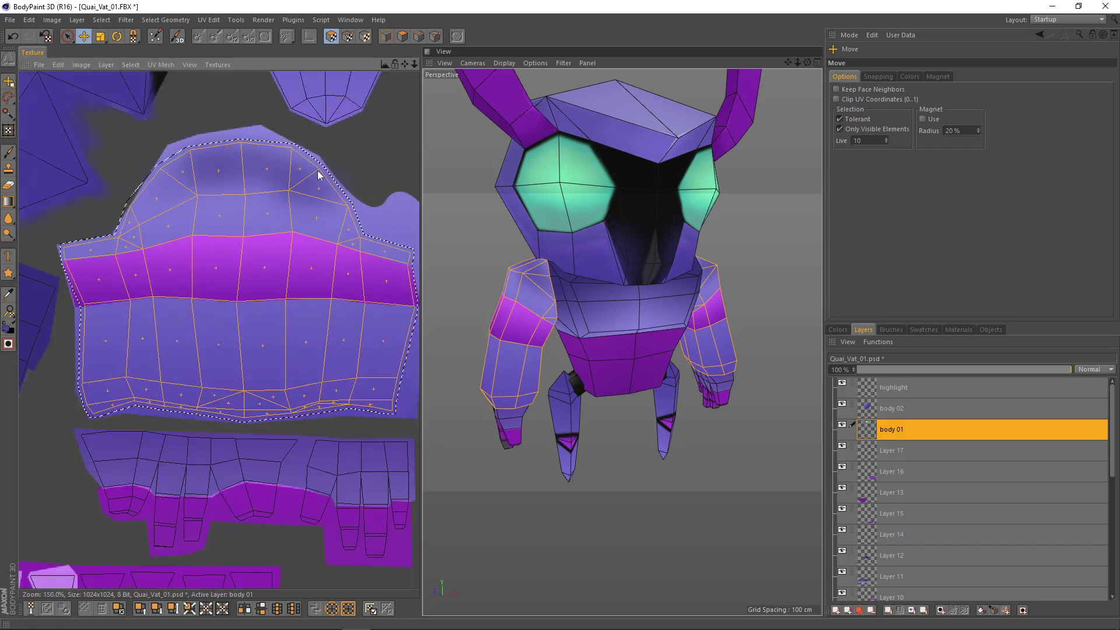
- Brush soft dark purple shading along the shoulder's curved upper edge inside the arm selection
{"action": "left_click", "coordinate": [12, 153]}
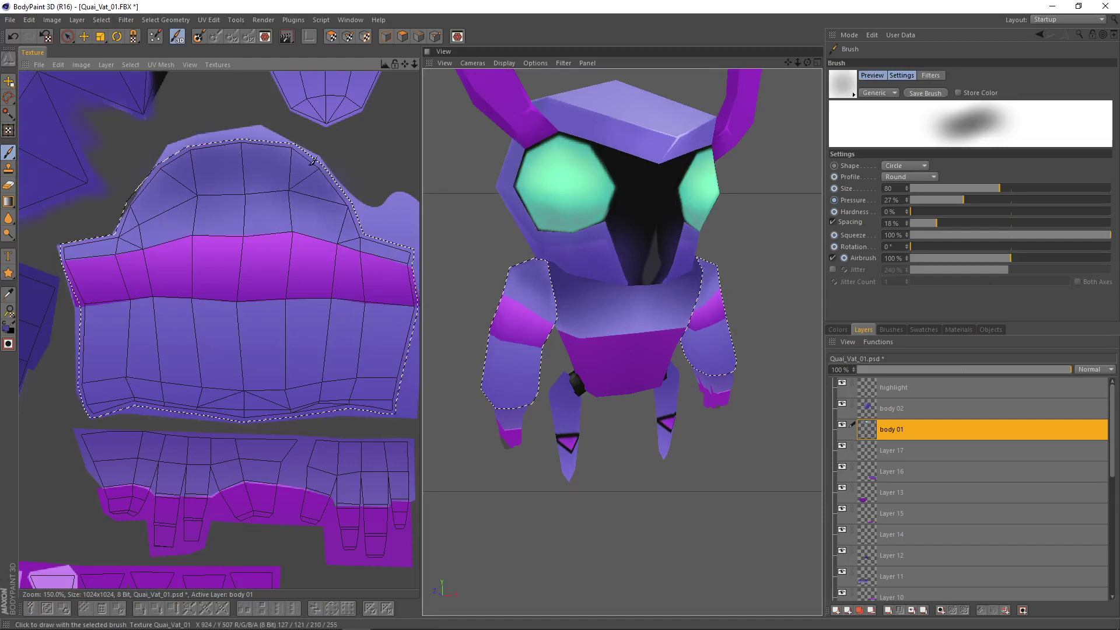
{"action": "left_click_drag", "start_coordinate": [275, 138], "coordinate": [402, 247]}
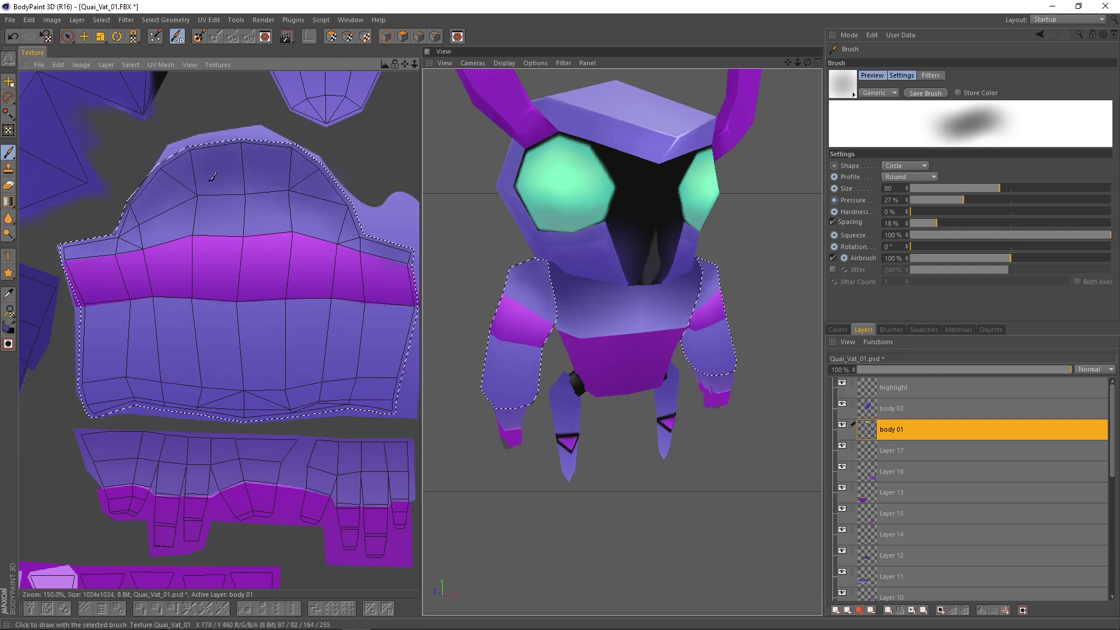
{"action": "left_click", "coordinate": [924, 330]}
{"action": "scroll", "coordinate": [680, 283], "scroll_direction": "down", "scroll_amount": 3}
{"action": "middle_click_drag", "start_coordinate": [688, 280], "coordinate": [640, 268], "text": "alt"}
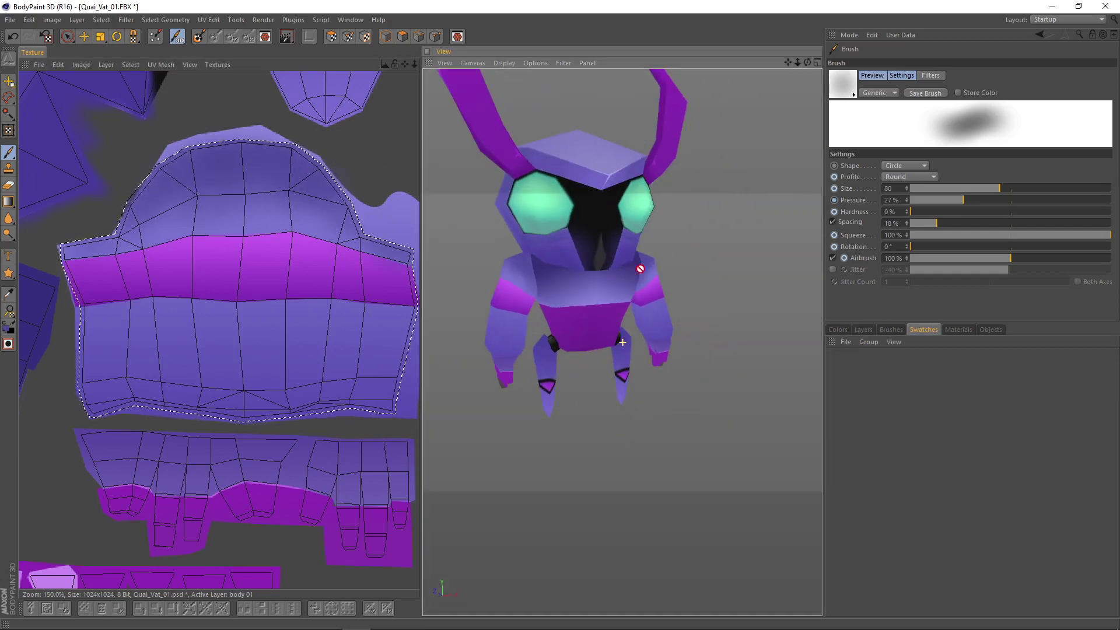
{"action": "scroll", "coordinate": [640, 269], "scroll_direction": "down", "scroll_amount": 1}
{"action": "left_click", "coordinate": [960, 331]}
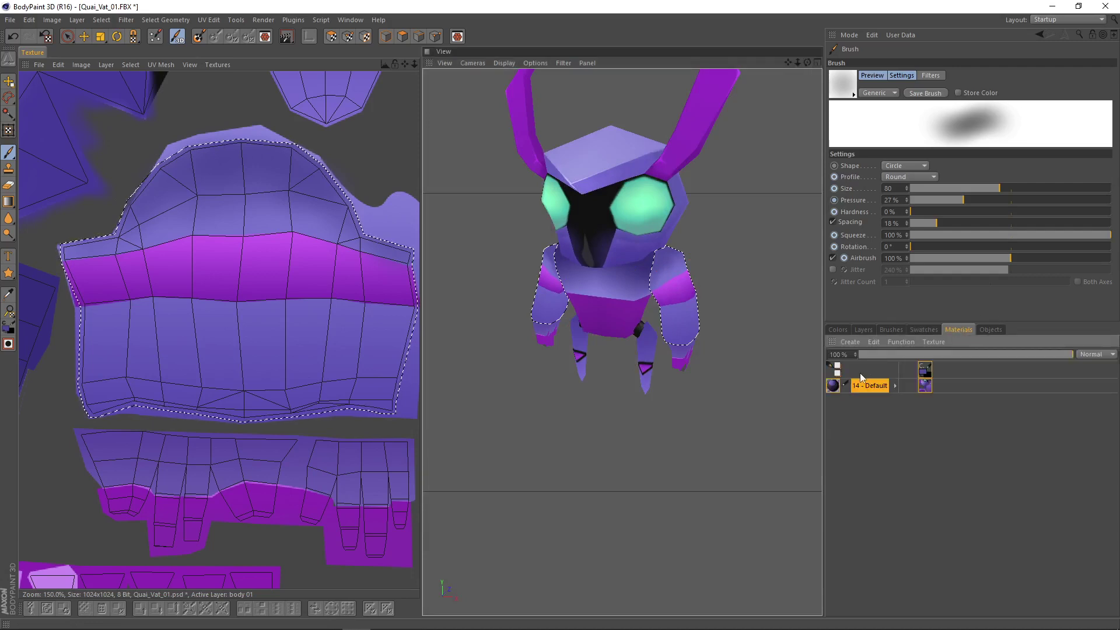
{"action": "left_click", "coordinate": [865, 332]}
{"action": "scroll", "coordinate": [730, 352], "scroll_direction": "down", "scroll_amount": 2}
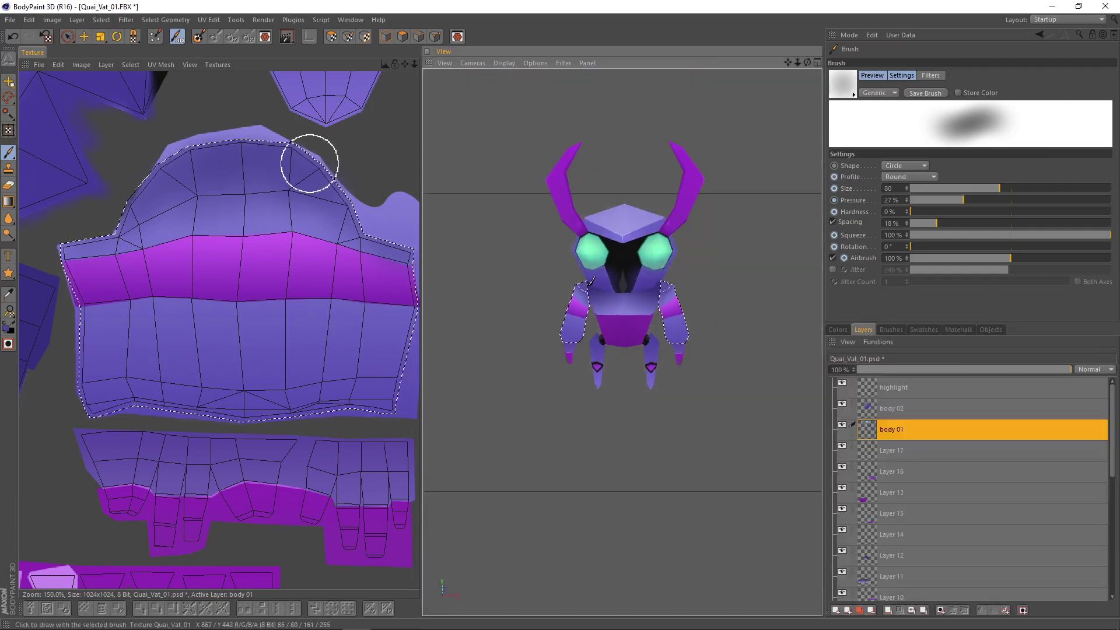
- Deepen the purple shading on the shoulder's top and inner side facing the chest, undoing a stray stroke
{"action": "scroll", "coordinate": [569, 280], "scroll_direction": "up", "scroll_amount": 5}
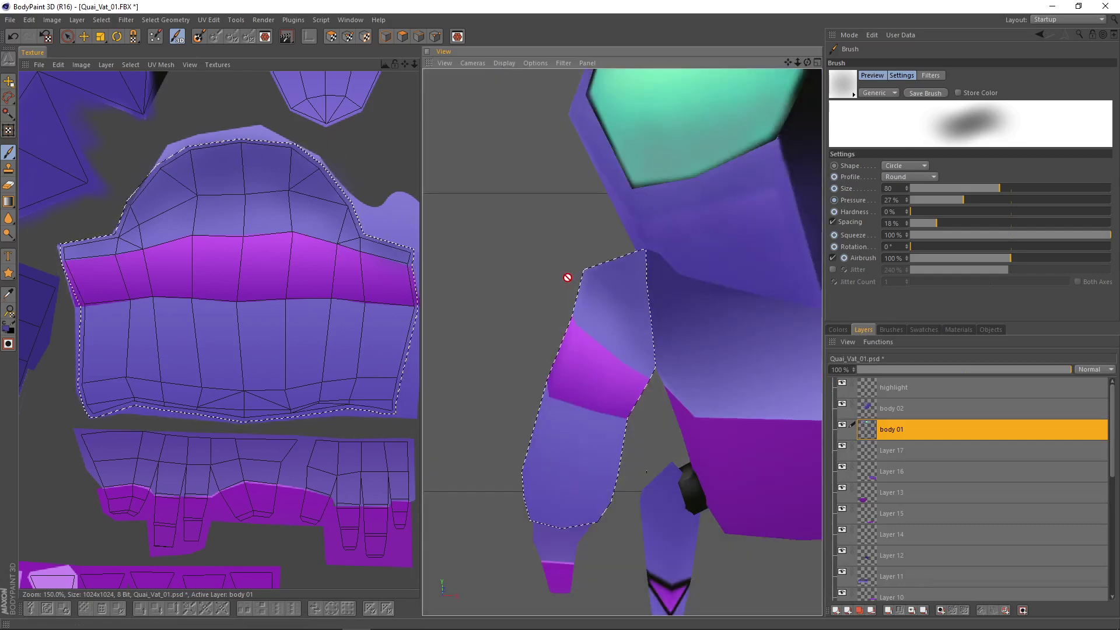
{"action": "mouse_move", "coordinate": [659, 270]}
{"action": "left_mouse_down", "text": "alt"}
{"action": "mouse_move", "coordinate": [671, 276]}
{"action": "mouse_move", "coordinate": [639, 249]}
{"action": "mouse_move", "coordinate": [652, 248]}
{"action": "left_mouse_up", "text": "alt"}
{"action": "key", "text": "ctrl+z"}
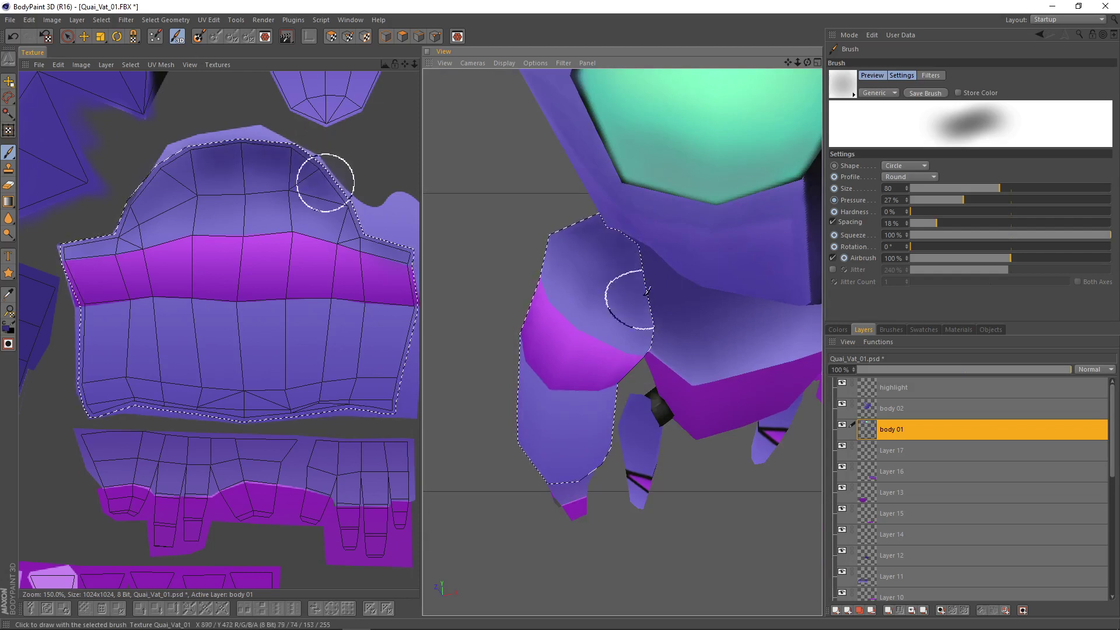
{"action": "left_click_drag", "start_coordinate": [646, 290], "coordinate": [533, 263], "text": "alt"}
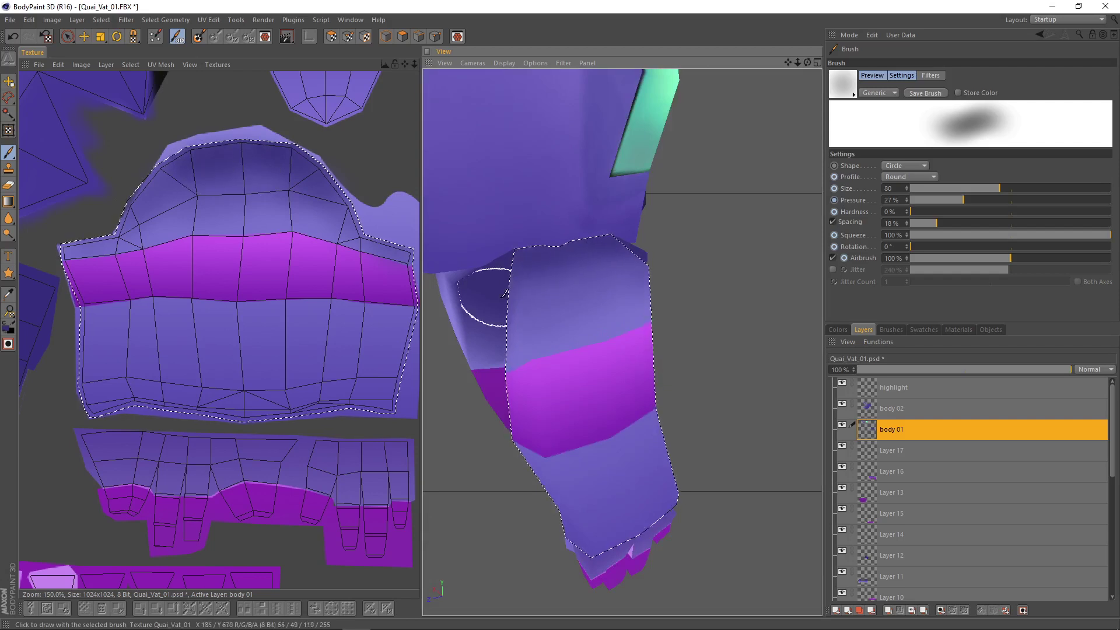
{"action": "left_click_drag", "start_coordinate": [499, 310], "coordinate": [487, 309], "text": "alt"}
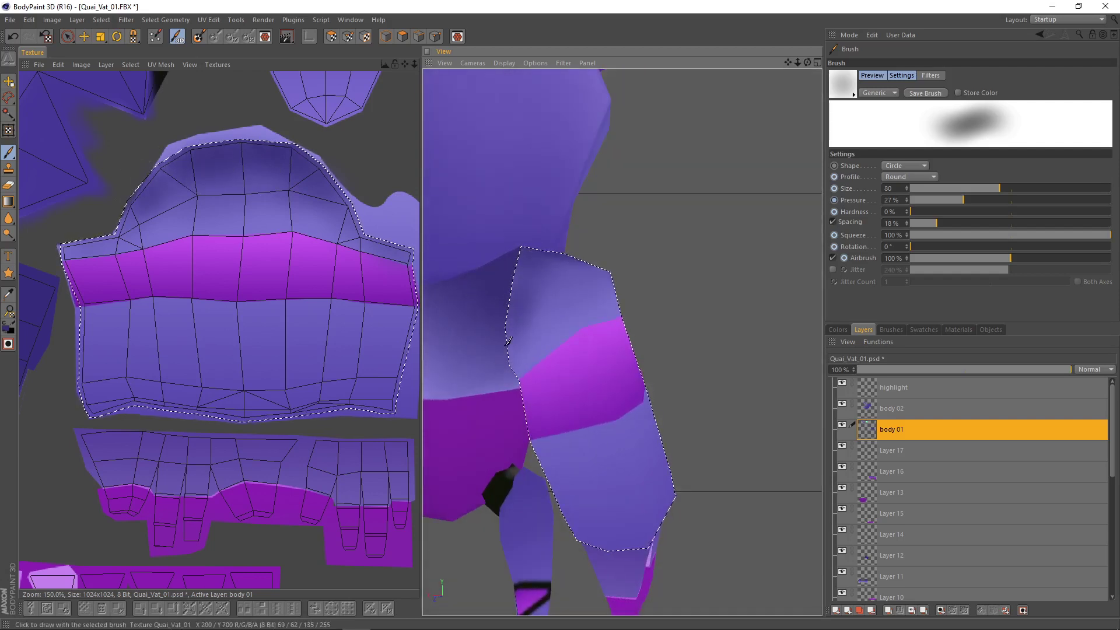
{"action": "left_click_drag", "start_coordinate": [524, 266], "coordinate": [599, 280], "text": "alt"}
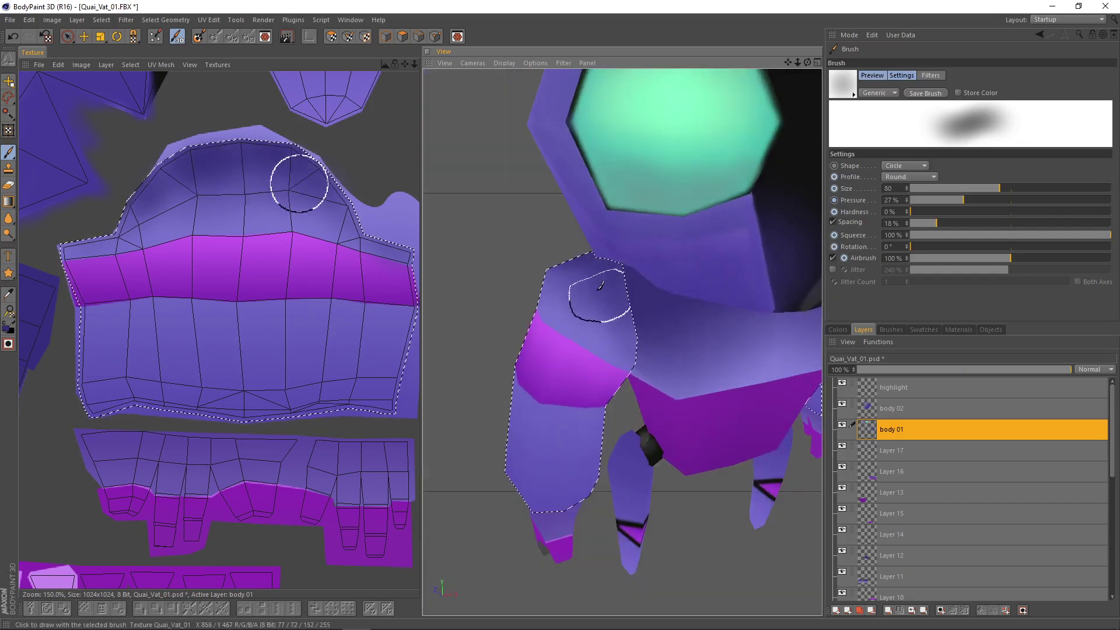
- Bring up concept.jpg close at the shoulder as reference for the arm, and reduce the brush size to 1
{"action": "scroll", "coordinate": [680, 263], "scroll_direction": "down", "scroll_amount": 8}
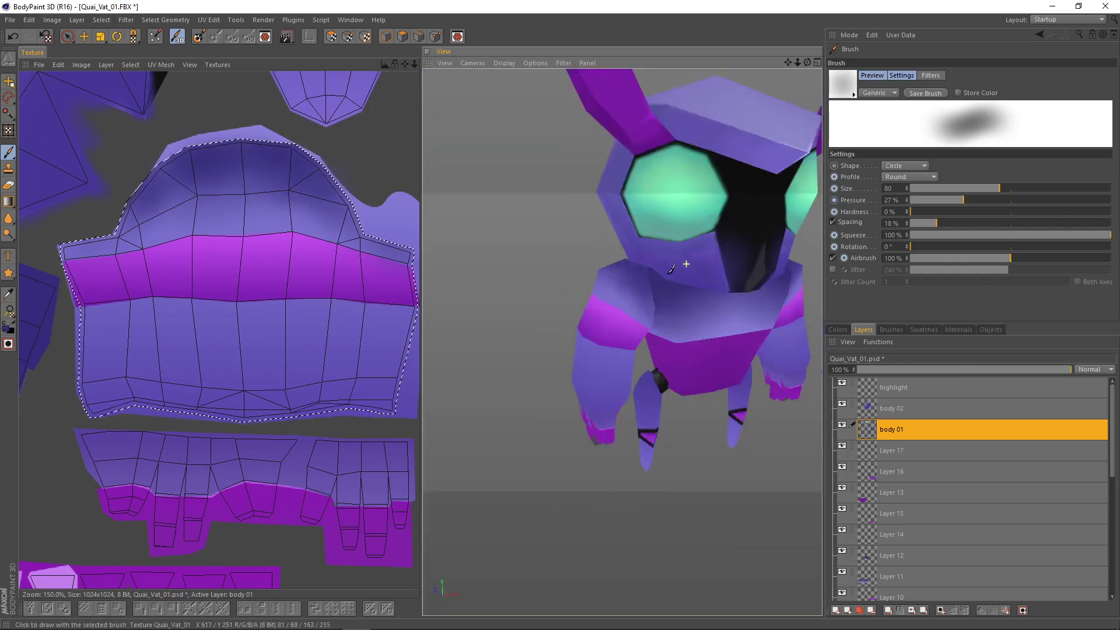
{"action": "left_click_drag", "start_coordinate": [636, 381], "coordinate": [574, 365], "text": "alt"}
{"action": "left_click", "coordinate": [218, 65]}
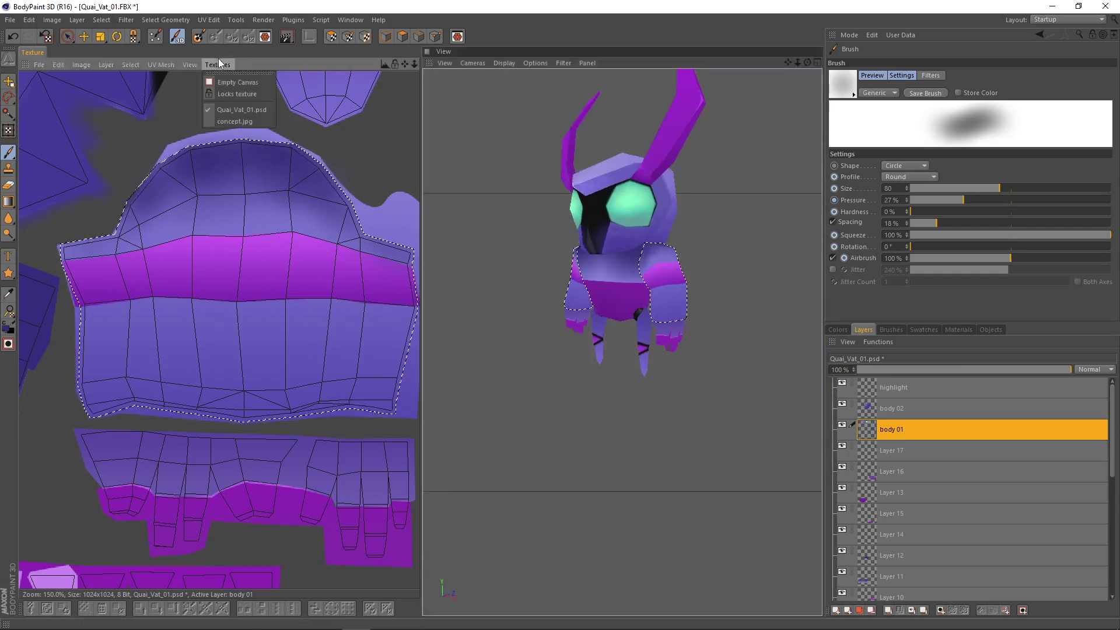
{"action": "left_click", "coordinate": [240, 121]}
{"action": "scroll", "coordinate": [274, 368], "scroll_direction": "up", "scroll_amount": 3}
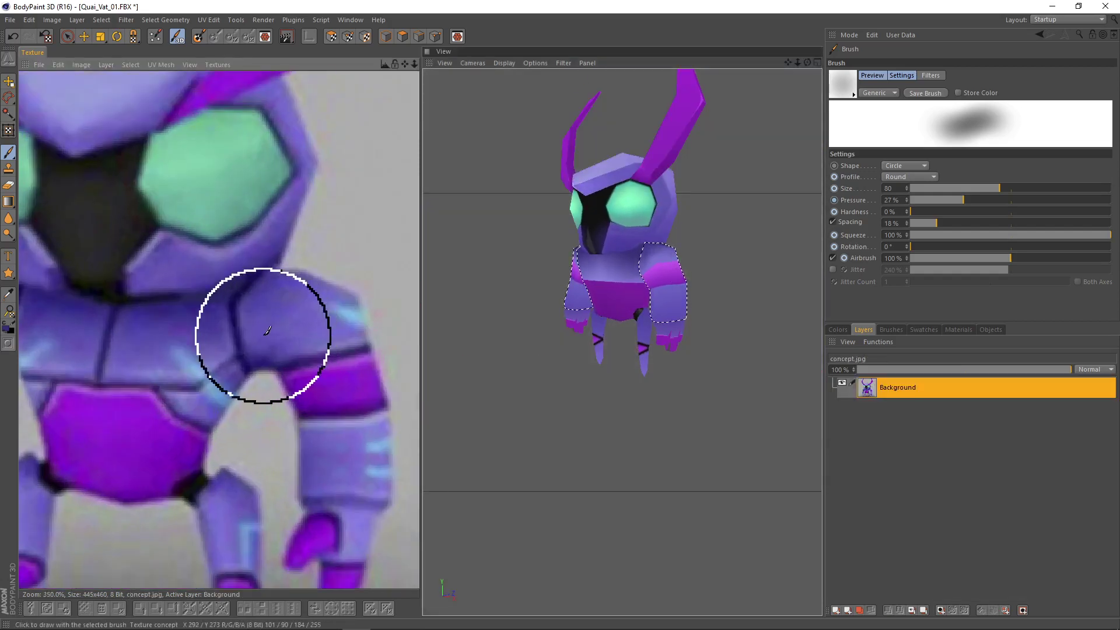
{"action": "left_click_drag", "start_coordinate": [927, 188], "coordinate": [916, 188]}
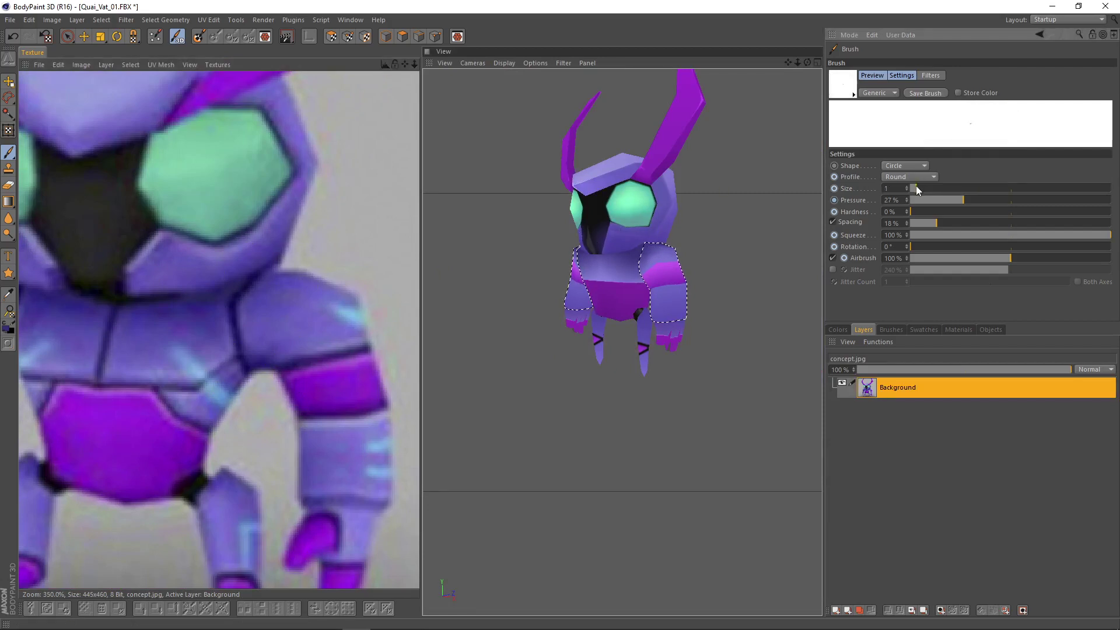
- Set the brush size to 3 and sample the dark outline colour between the chest and shoulder in concept.jpg
{"action": "left_click", "coordinate": [922, 187]}
{"action": "scroll", "coordinate": [616, 200], "scroll_direction": "up", "scroll_amount": 10}
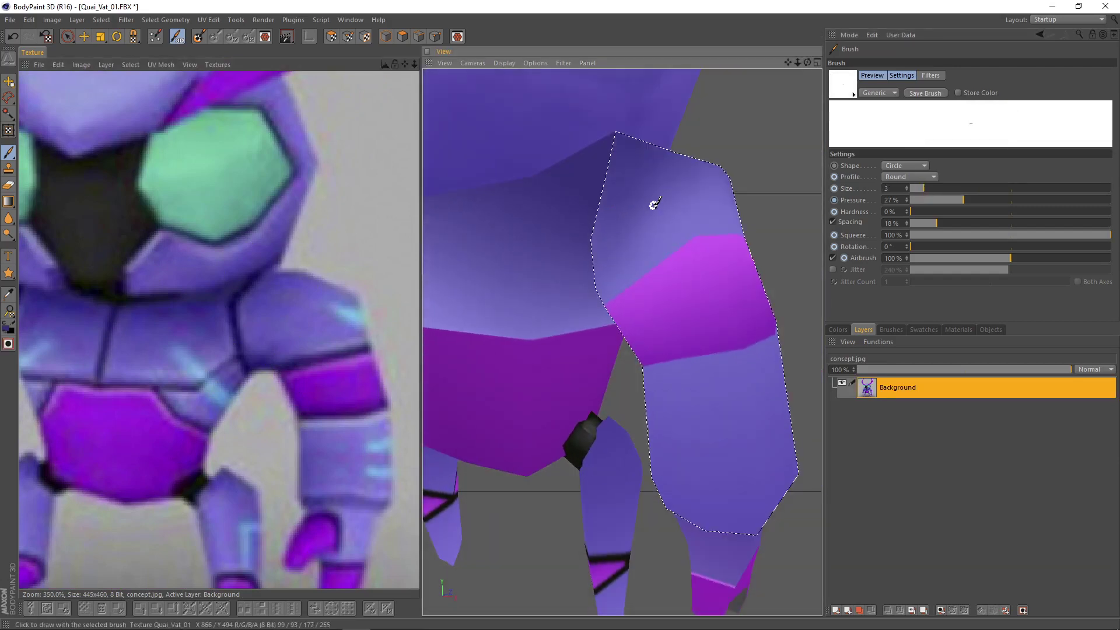
{"action": "mouse_move", "coordinate": [622, 224]}
{"action": "left_mouse_down", "text": "alt"}
{"action": "mouse_move", "coordinate": [604, 195]}
{"action": "mouse_move", "coordinate": [622, 188]}
{"action": "mouse_move", "coordinate": [602, 227]}
{"action": "mouse_move", "coordinate": [633, 180]}
{"action": "mouse_move", "coordinate": [609, 185]}
{"action": "mouse_move", "coordinate": [620, 178]}
{"action": "left_mouse_up", "text": "alt"}
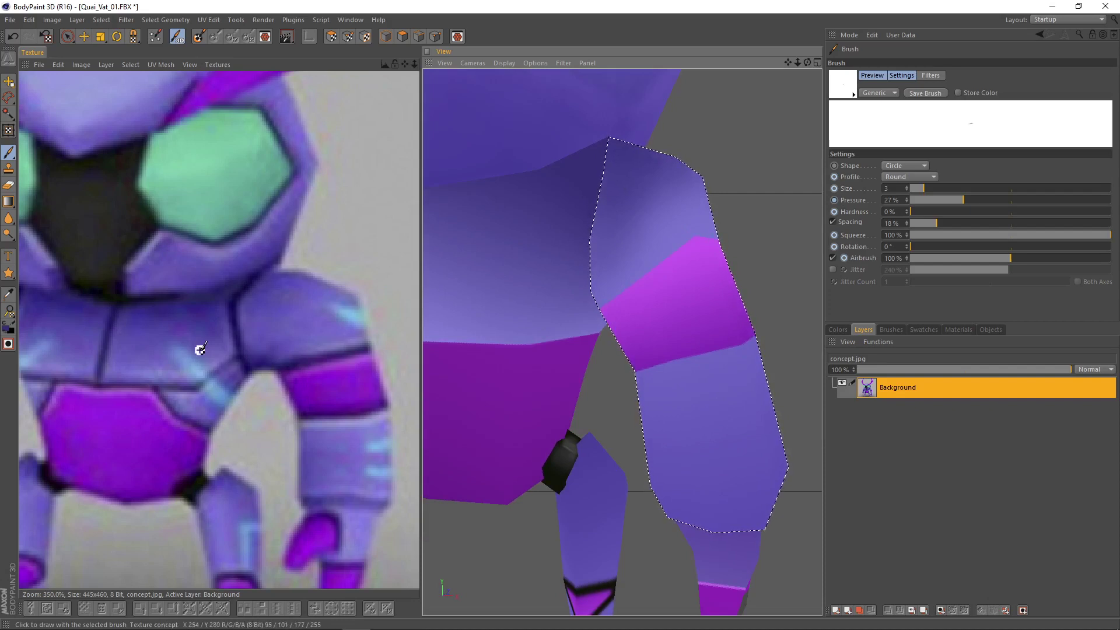
{"action": "scroll", "coordinate": [236, 337], "scroll_direction": "up", "scroll_amount": 3}
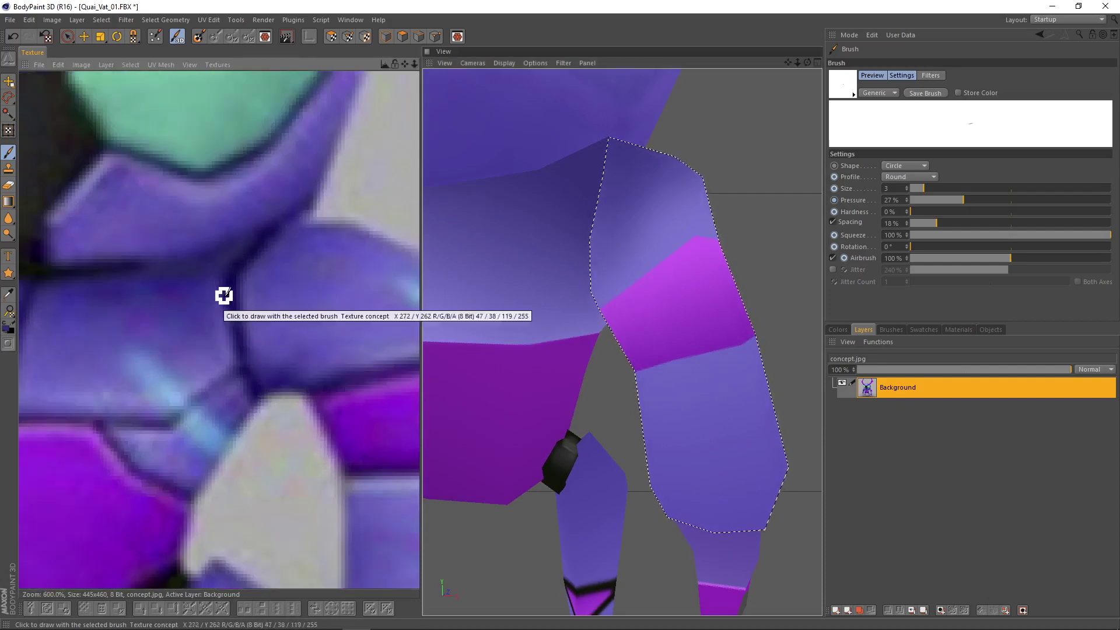
{"action": "mouse_move", "coordinate": [255, 324]}
{"action": "left_mouse_down"}
{"action": "mouse_move", "coordinate": [262, 351]}
{"action": "mouse_move", "coordinate": [245, 303]}
{"action": "left_mouse_up"}
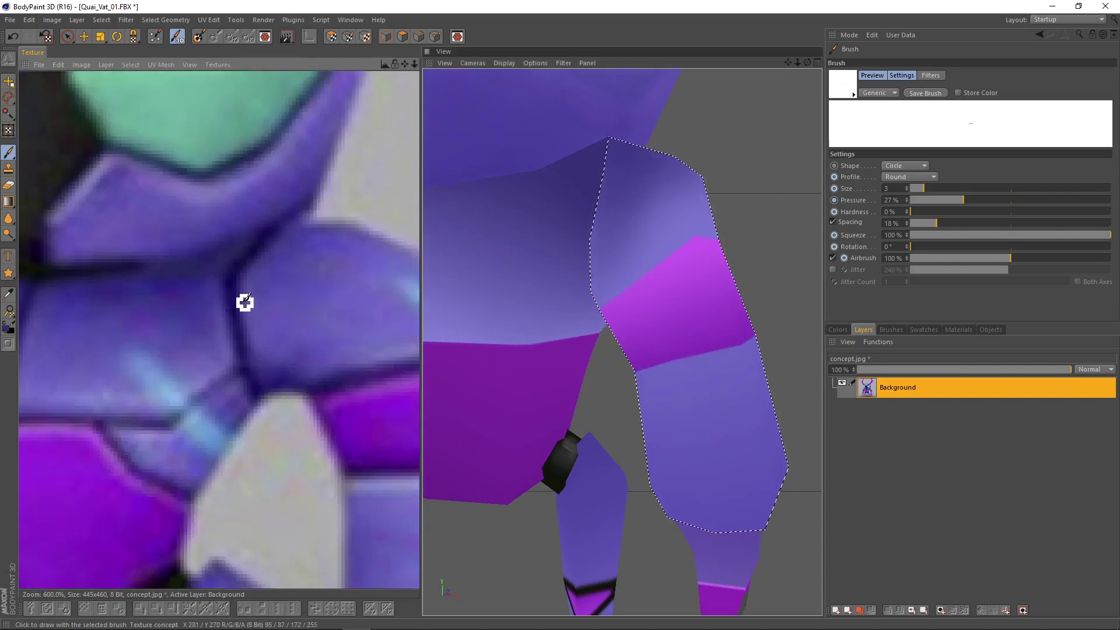
{"action": "scroll", "coordinate": [245, 302], "scroll_direction": "down", "scroll_amount": 6}
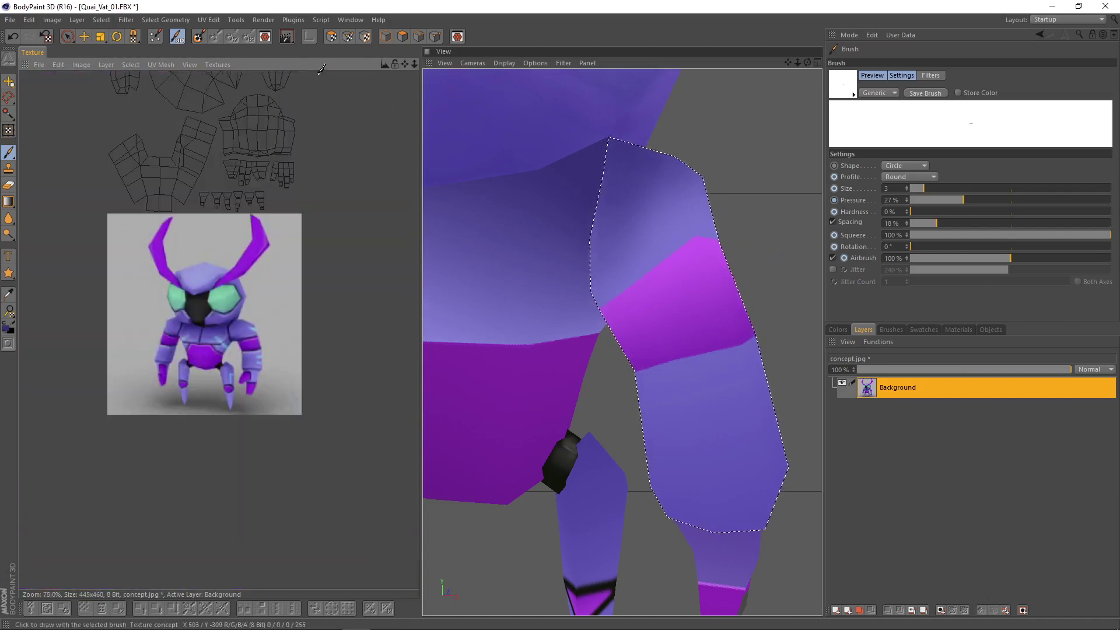
- Switch the texture view back to Quai_Vat_01.psd and clear the pixel selection around the arm
{"action": "left_click", "coordinate": [168, 21]}
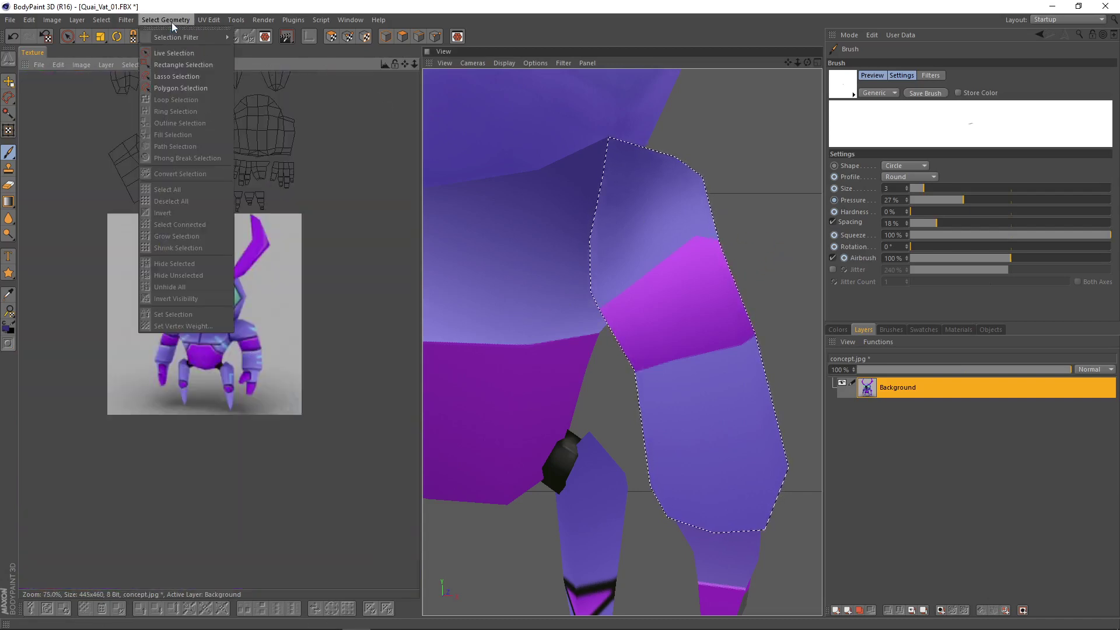
{"action": "left_click", "coordinate": [129, 65]}
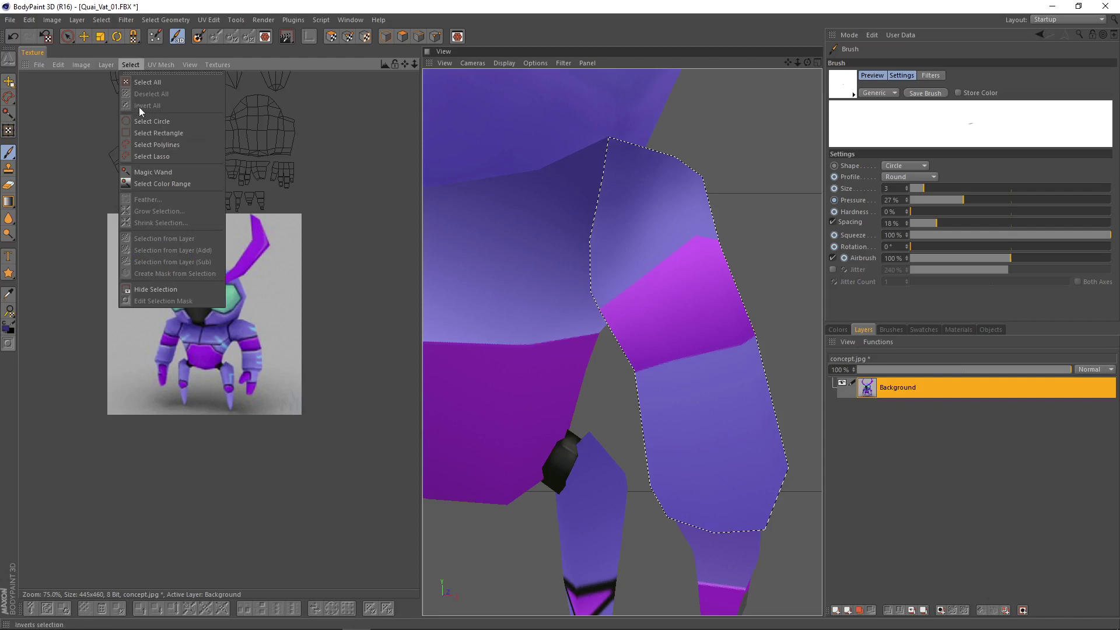
{"action": "left_click", "coordinate": [149, 247]}
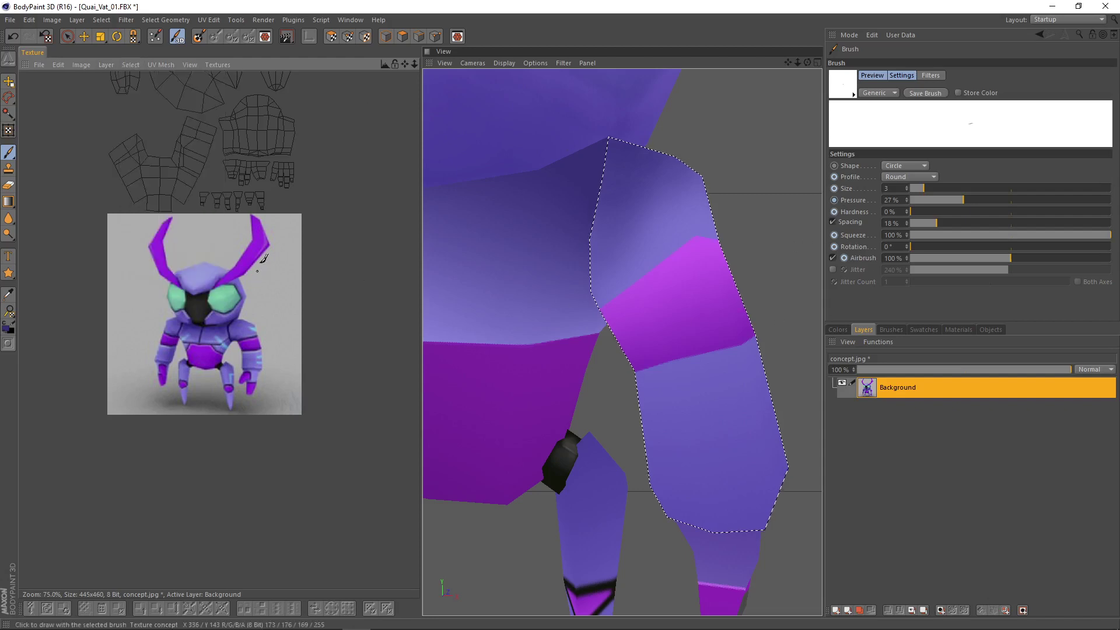
{"action": "left_click", "coordinate": [217, 65]}
{"action": "left_click", "coordinate": [240, 110]}
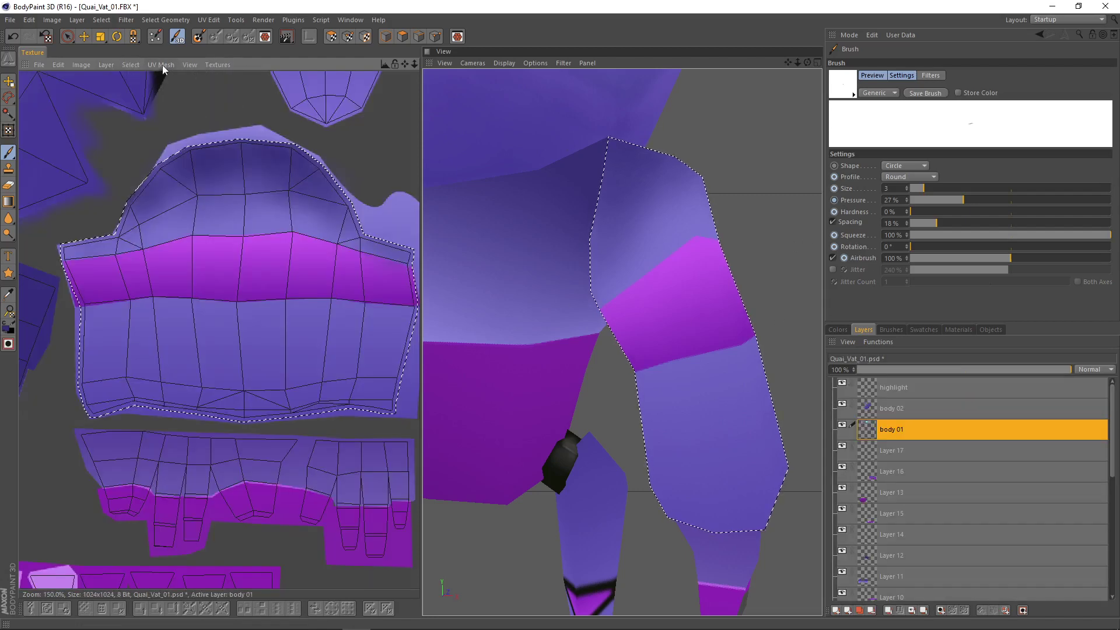
{"action": "left_click", "coordinate": [130, 65]}
{"action": "left_click", "coordinate": [159, 93]}
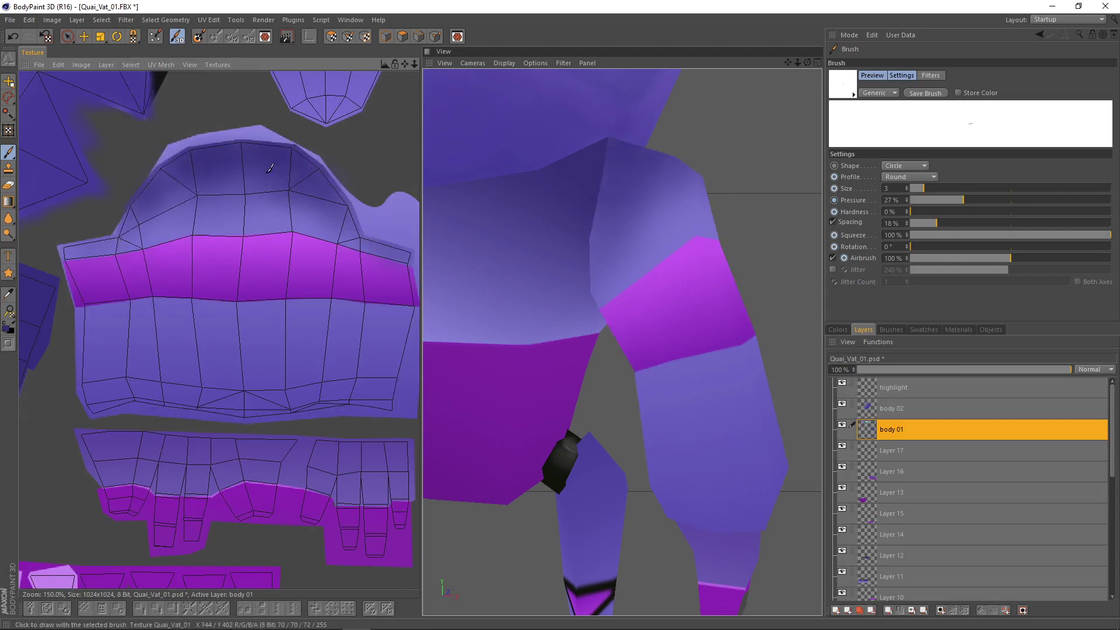
- Examine the seam where the chest meets the shoulder, both on the torso's UV island and on the model
{"action": "scroll", "coordinate": [483, 250], "scroll_direction": "down", "scroll_amount": 4}
{"action": "middle_click_drag", "start_coordinate": [154, 244], "coordinate": [248, 253], "text": "alt"}
{"action": "scroll", "coordinate": [248, 253], "scroll_direction": "down", "scroll_amount": 3}
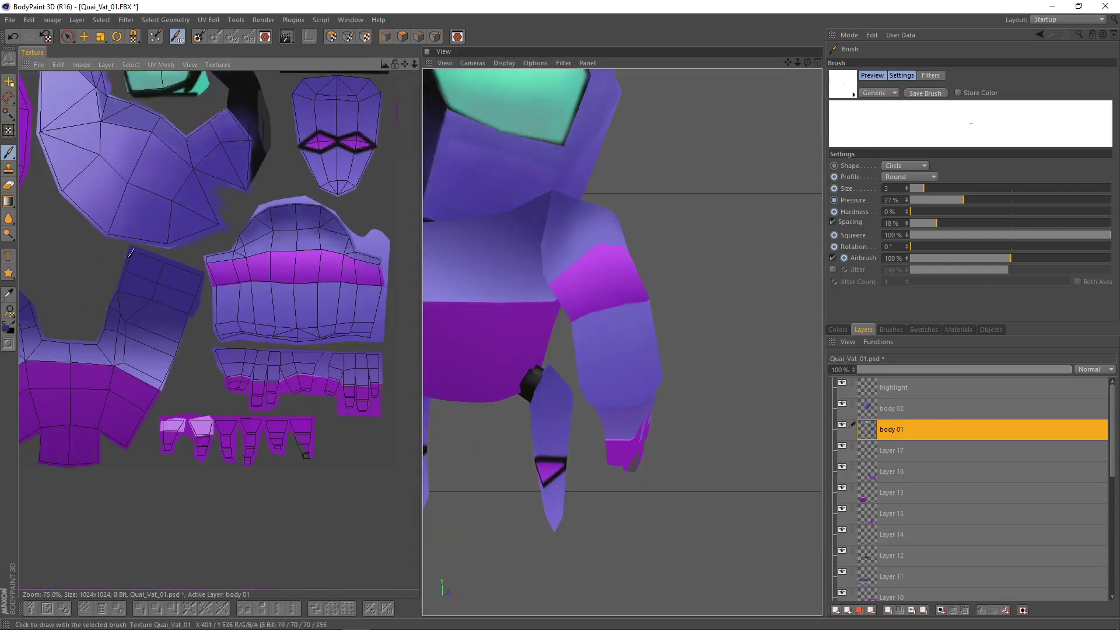
{"action": "middle_click_drag", "start_coordinate": [153, 279], "coordinate": [47, 366], "text": "alt"}
{"action": "middle_click_drag", "start_coordinate": [48, 451], "coordinate": [139, 386], "text": "alt"}
{"action": "scroll", "coordinate": [140, 385], "scroll_direction": "up", "scroll_amount": 3}
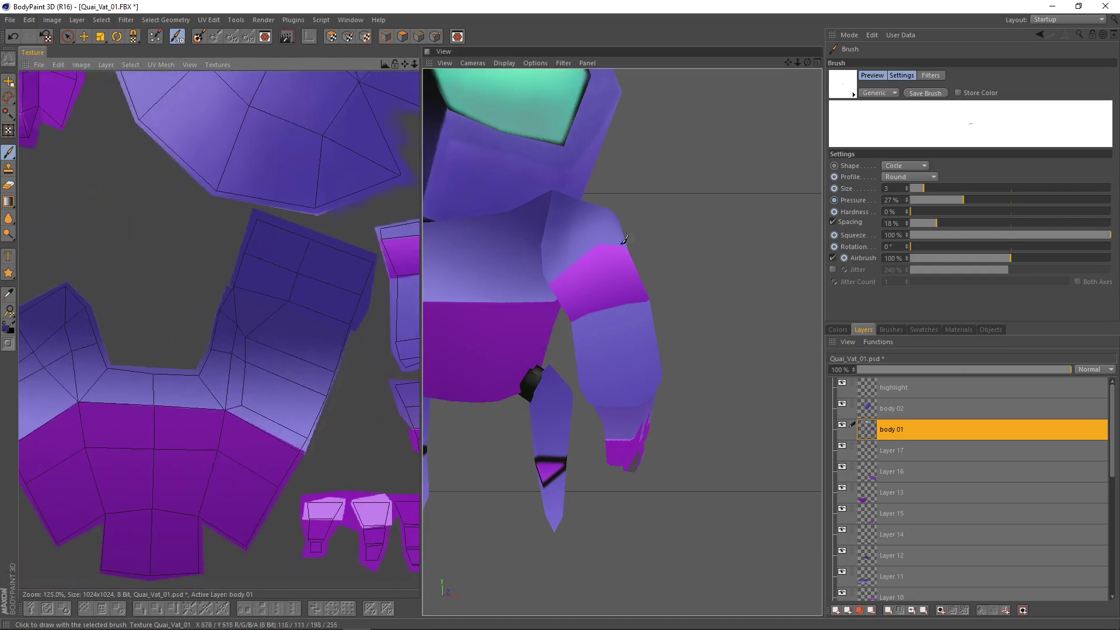
{"action": "scroll", "coordinate": [553, 193], "scroll_direction": "up", "scroll_amount": 5}
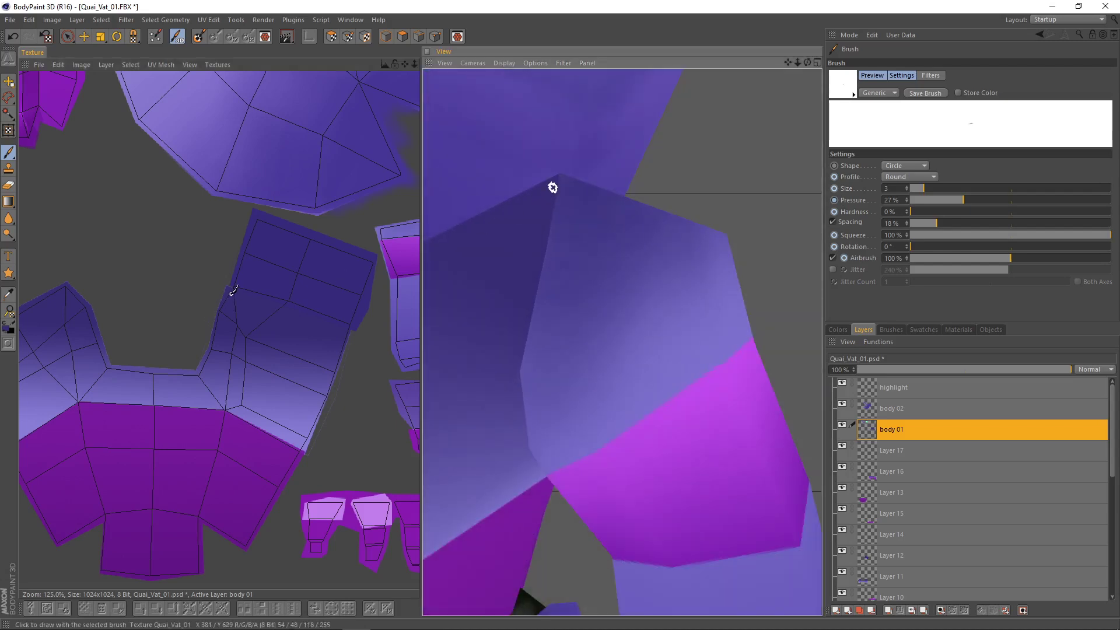
{"action": "scroll", "coordinate": [255, 297], "scroll_direction": "up", "scroll_amount": 2}
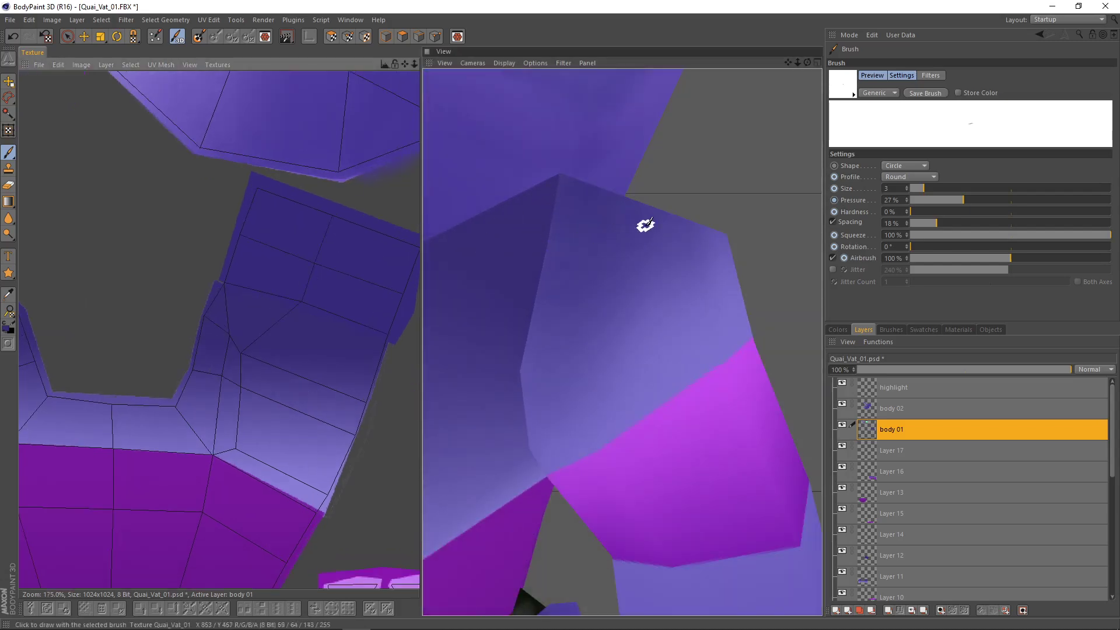
{"action": "scroll", "coordinate": [645, 226], "scroll_direction": "up", "scroll_amount": 3}
{"action": "left_click_drag", "start_coordinate": [665, 270], "coordinate": [663, 263], "text": "alt"}
{"action": "mouse_move", "coordinate": [241, 309]}
{"action": "middle_mouse_down", "text": "alt"}
{"action": "mouse_move", "coordinate": [262, 294]}
{"action": "mouse_move", "coordinate": [250, 318]}
{"action": "middle_mouse_up", "text": "alt"}
{"action": "scroll", "coordinate": [263, 262], "scroll_direction": "up", "scroll_amount": 5}
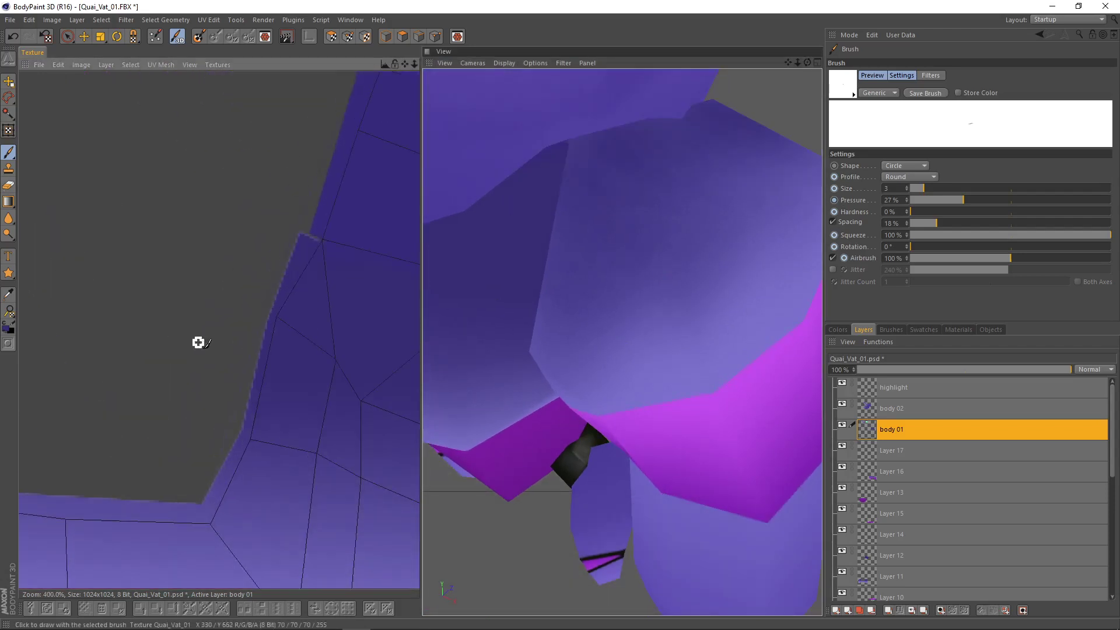
- Sample the dark seam colour beside the shoulder from concept.jpg, and return to the Quai_Vat_01.psd texture
{"action": "left_click", "coordinate": [218, 65]}
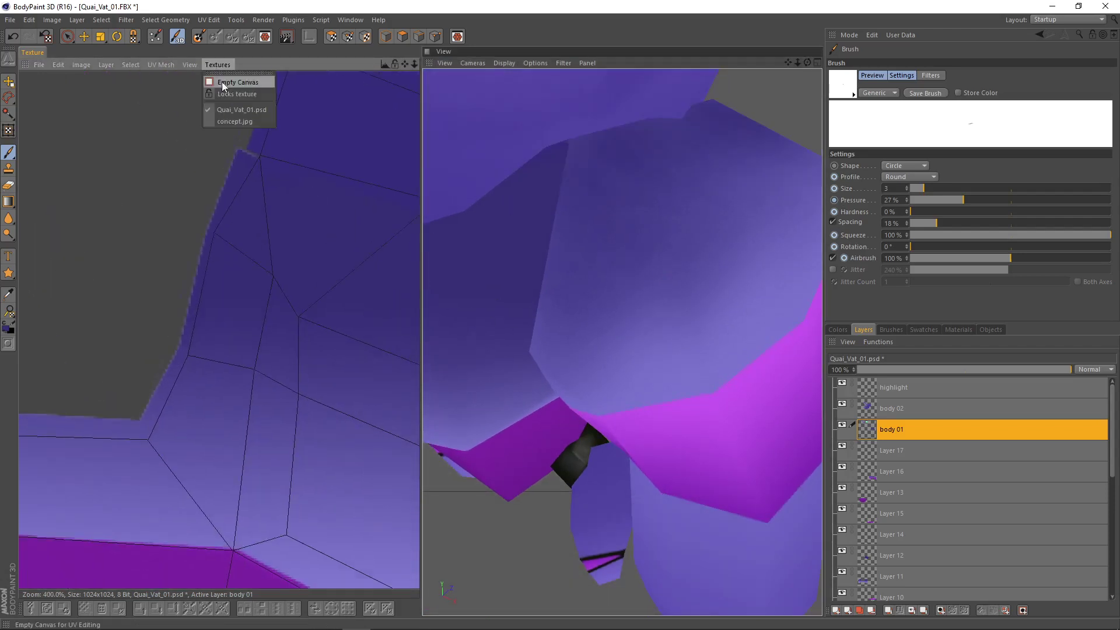
{"action": "left_click", "coordinate": [237, 121]}
{"action": "scroll", "coordinate": [223, 346], "scroll_direction": "up", "scroll_amount": 3}
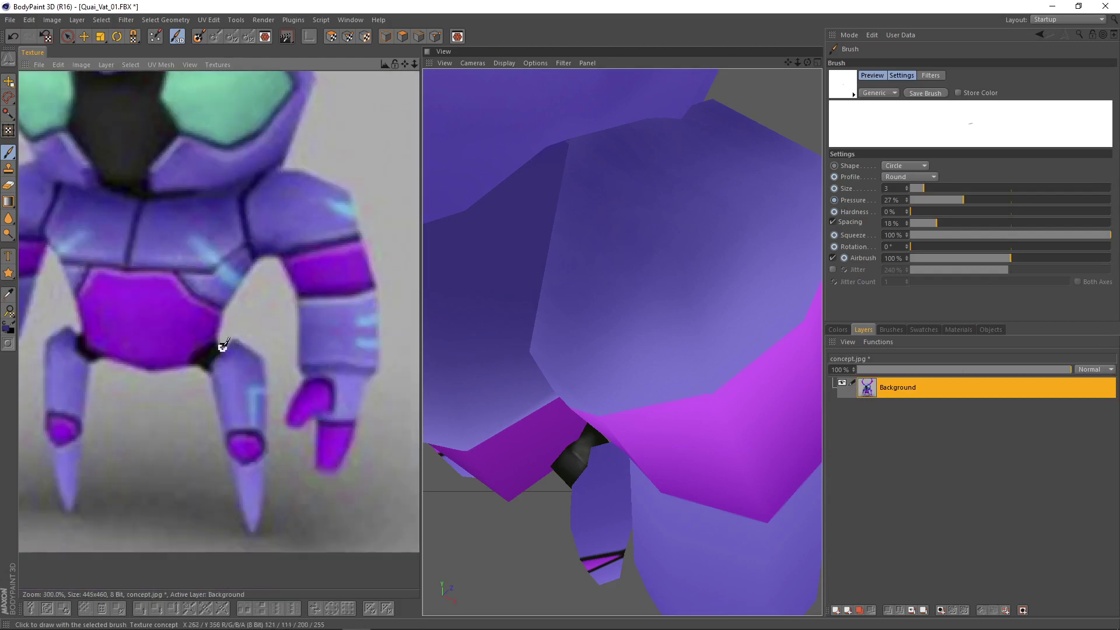
{"action": "left_click", "coordinate": [249, 224]}
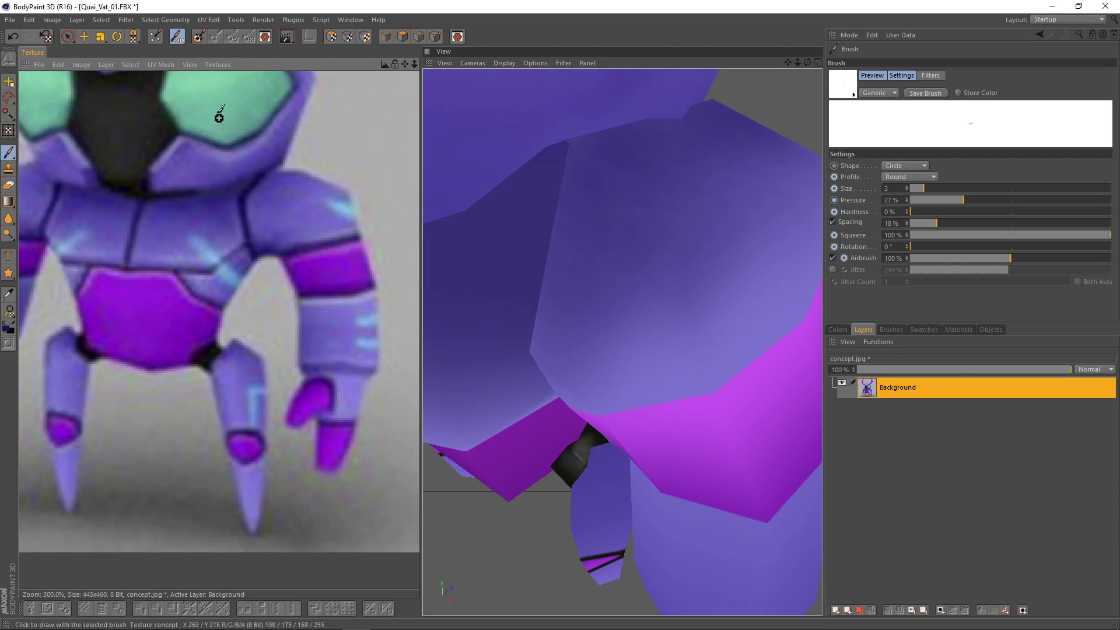
{"action": "left_click", "coordinate": [215, 64]}
{"action": "left_click", "coordinate": [233, 110]}
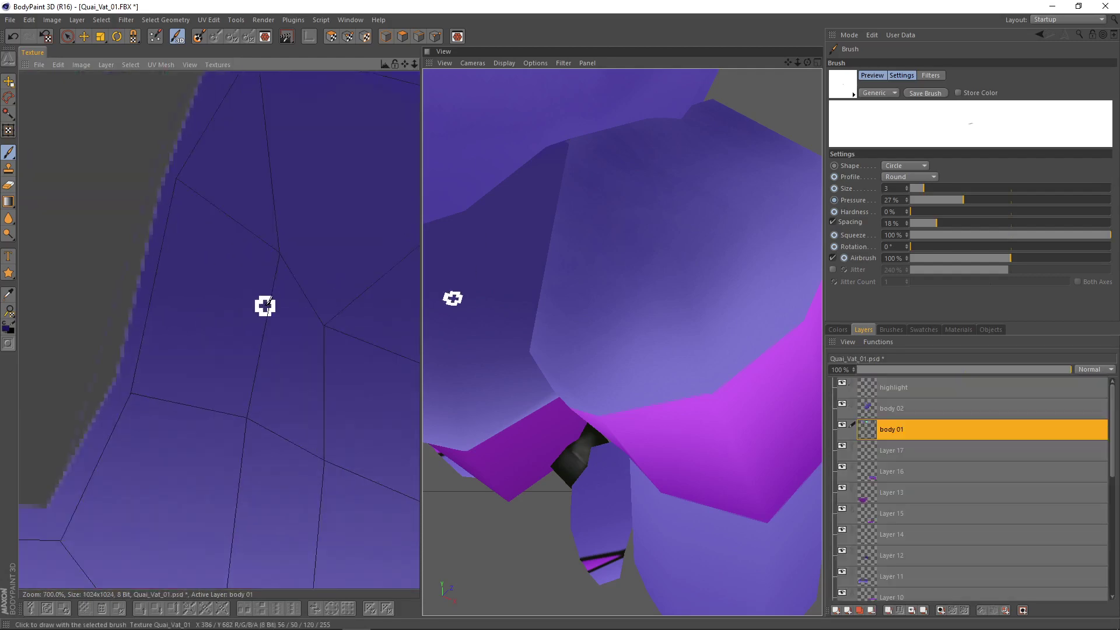
- Paint a thin dark purple line with a size 4 brush along the torso island's armhole edge beside the shoulder
{"action": "left_click", "coordinate": [927, 187]}
{"action": "left_click_drag", "start_coordinate": [194, 299], "coordinate": [235, 183]}
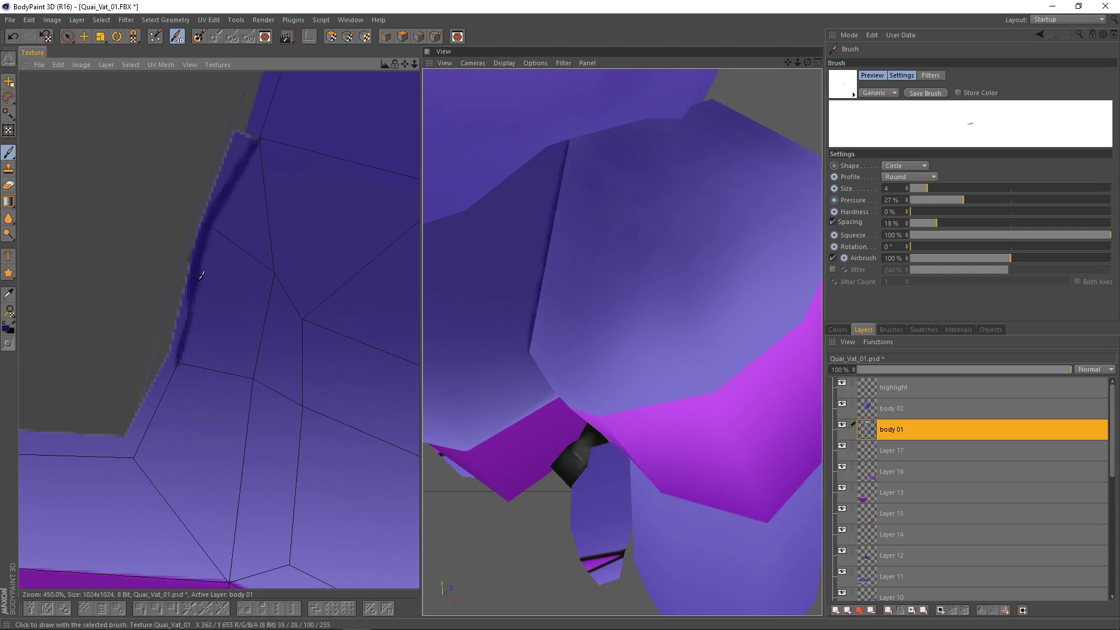
{"action": "mouse_move", "coordinate": [163, 400]}
{"action": "left_mouse_down"}
{"action": "mouse_move", "coordinate": [138, 459]}
{"action": "mouse_move", "coordinate": [160, 405]}
{"action": "left_mouse_up"}
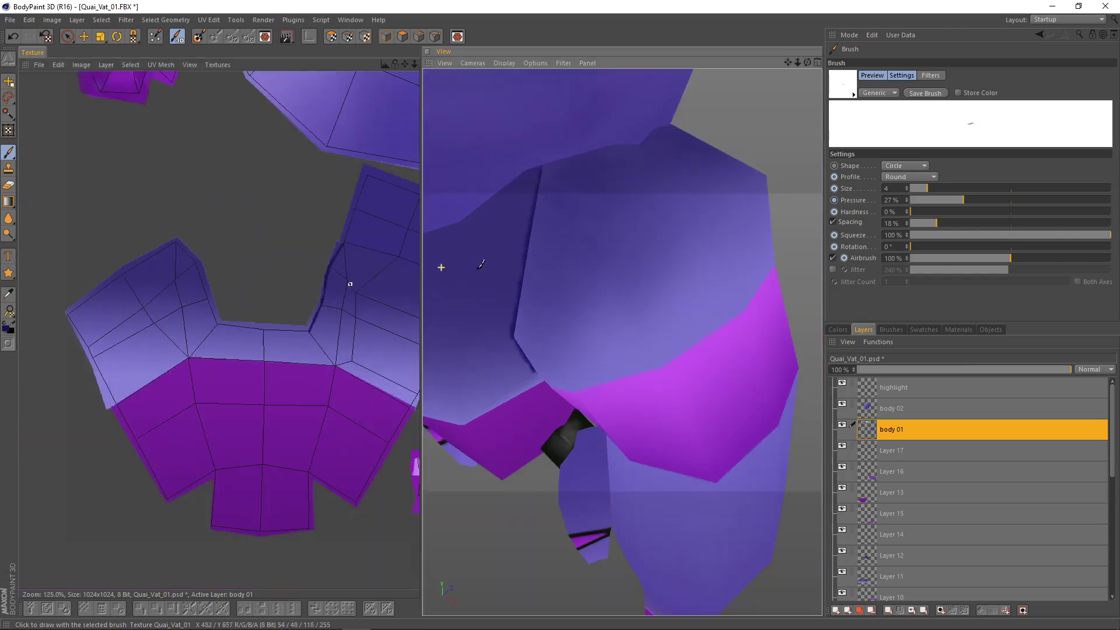
{"action": "left_click_drag", "start_coordinate": [612, 217], "coordinate": [613, 233], "text": "alt"}
{"action": "scroll", "coordinate": [620, 327], "scroll_direction": "down", "scroll_amount": 3}
{"action": "left_click_drag", "start_coordinate": [622, 343], "coordinate": [782, 259], "text": "alt"}
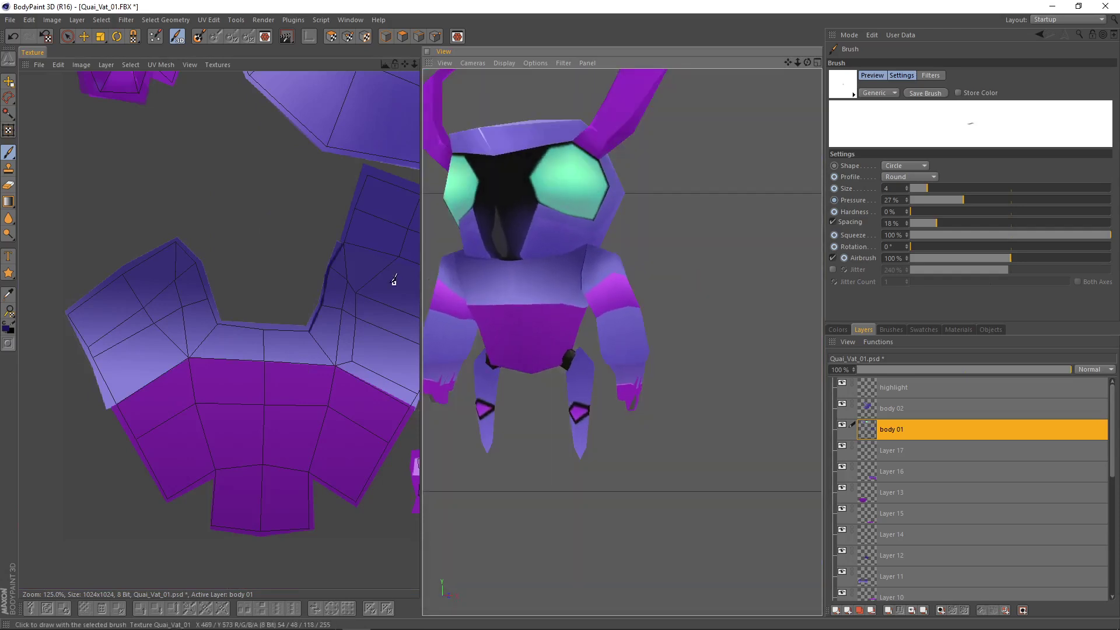
- Enlarge the brush slightly and thicken the dark seam line down to the armhole's lower corner on the torso island
{"action": "middle_click_drag", "start_coordinate": [393, 280], "coordinate": [288, 281], "text": "alt"}
{"action": "scroll", "coordinate": [368, 282], "scroll_direction": "up", "scroll_amount": 3}
{"action": "scroll", "coordinate": [132, 231], "scroll_direction": "up", "scroll_amount": 4}
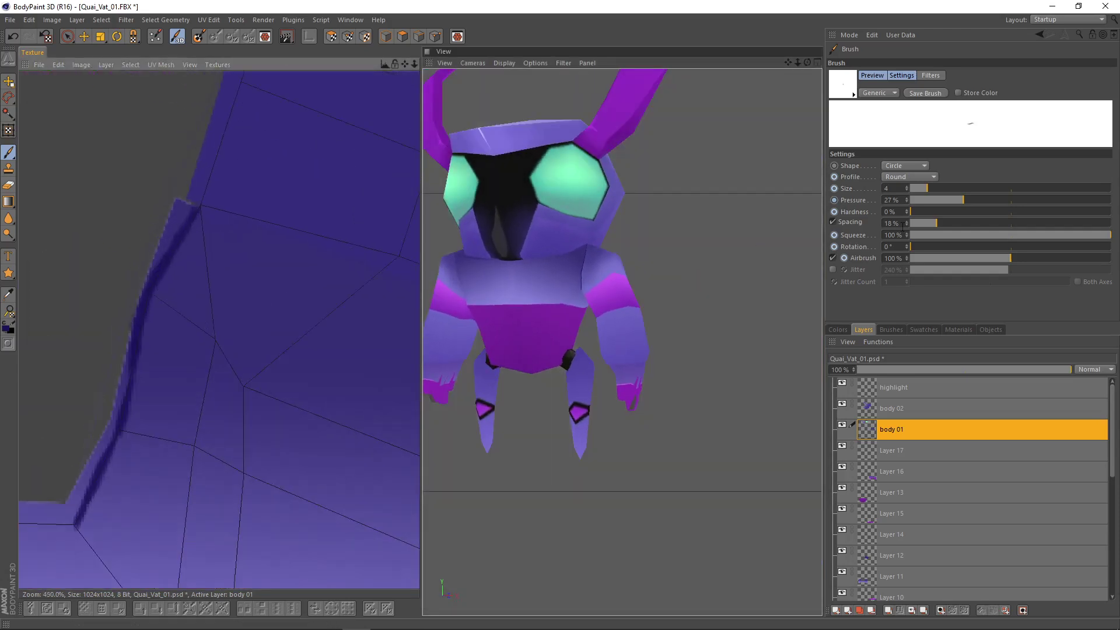
{"action": "left_click_drag", "start_coordinate": [933, 191], "coordinate": [937, 190]}
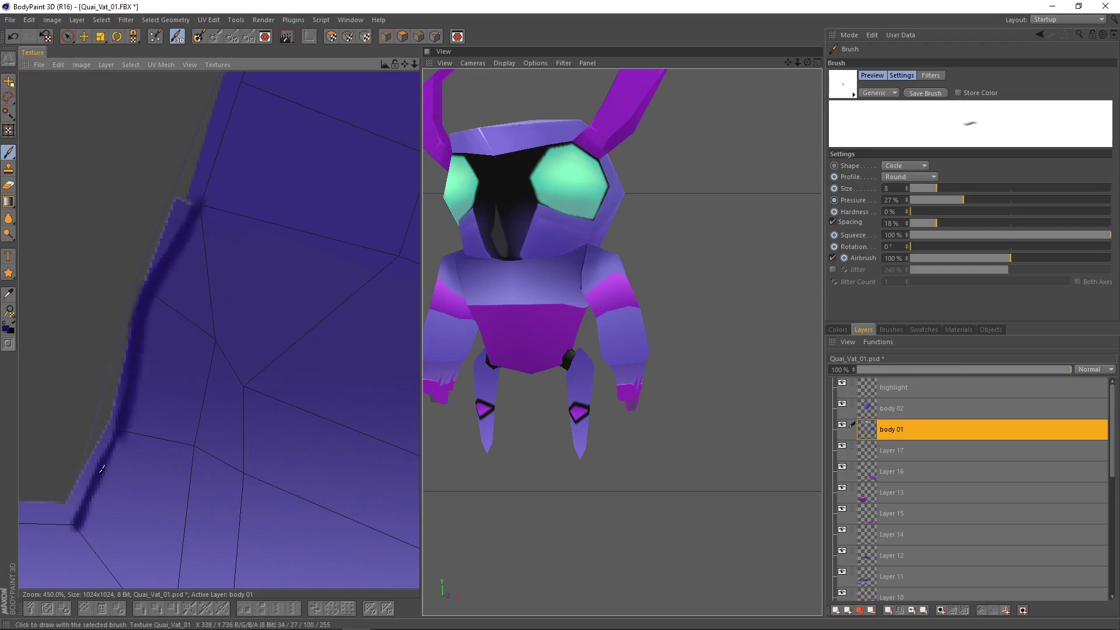
{"action": "left_click_drag", "start_coordinate": [92, 488], "coordinate": [116, 432]}
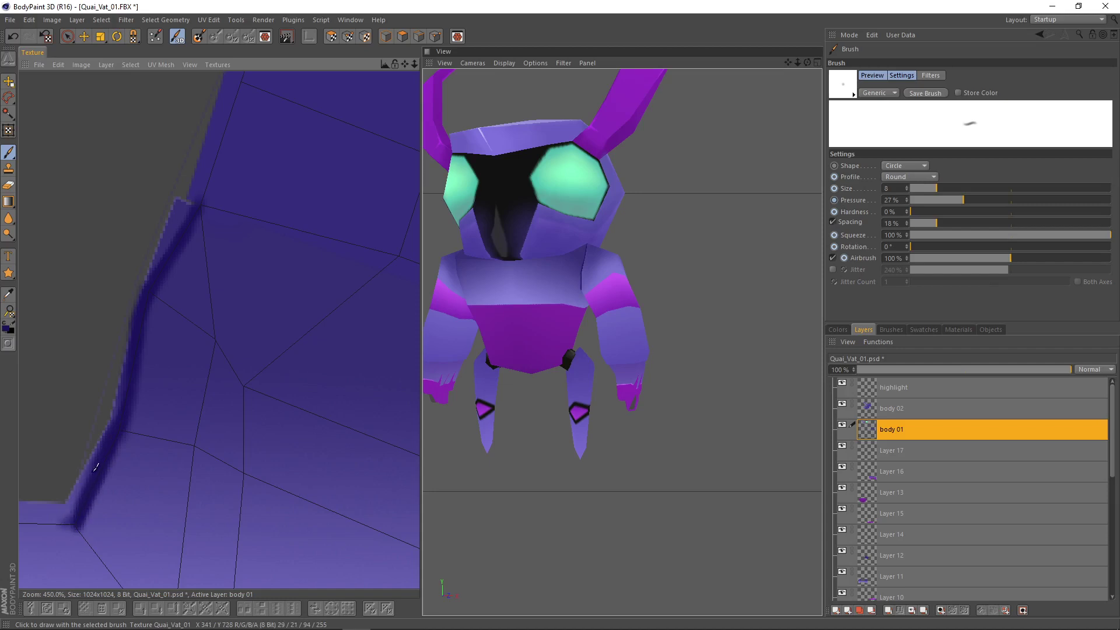
- Continue the dark outline from the corner along part of the armhole's bottom edge on the torso island
{"action": "middle_click_drag", "start_coordinate": [202, 476], "coordinate": [362, 350], "text": "alt"}
{"action": "scroll", "coordinate": [207, 472], "scroll_direction": "up", "scroll_amount": 3}
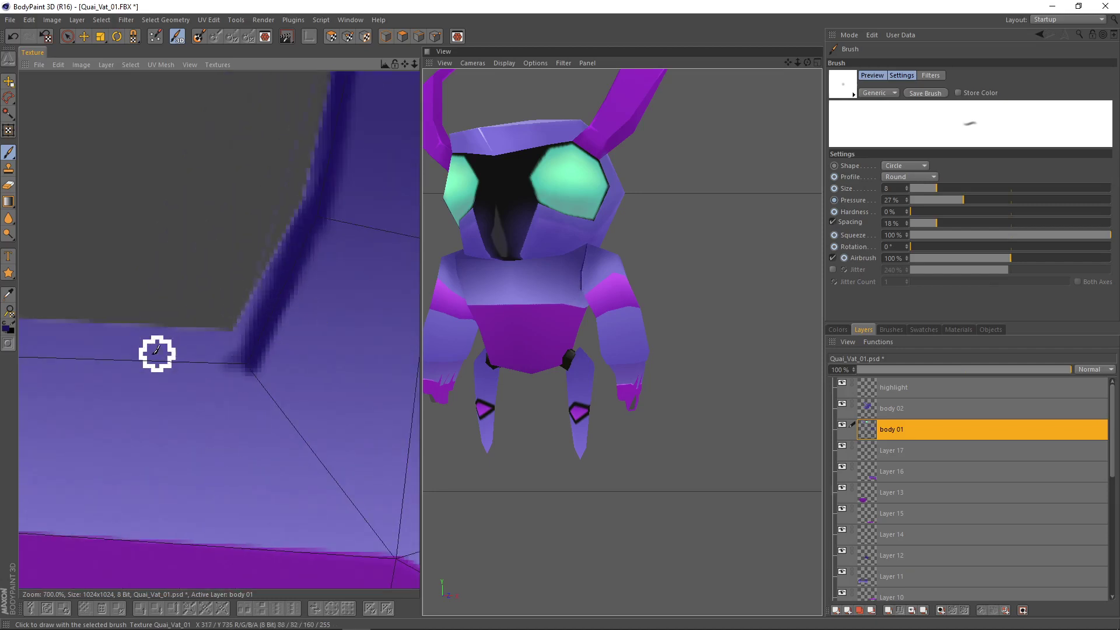
{"action": "mouse_move", "coordinate": [157, 353]}
{"action": "left_mouse_down"}
{"action": "mouse_move", "coordinate": [239, 361]}
{"action": "mouse_move", "coordinate": [88, 360]}
{"action": "mouse_move", "coordinate": [144, 359]}
{"action": "left_mouse_up"}
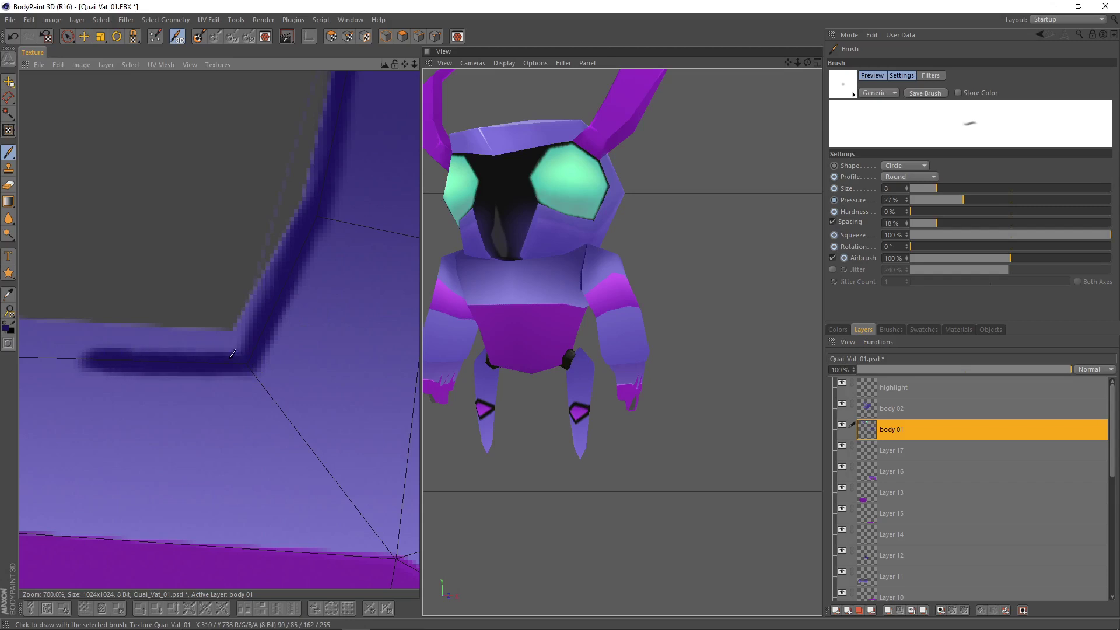
- Paint the dark outline down the opposite side of the torso island's armhole, from its upper tip to the lower corner
{"action": "left_click_drag", "start_coordinate": [645, 288], "coordinate": [493, 302], "text": "alt"}
{"action": "left_click_drag", "start_coordinate": [665, 304], "coordinate": [489, 257], "text": "alt"}
{"action": "scroll", "coordinate": [120, 300], "scroll_direction": "down", "scroll_amount": 3}
{"action": "middle_click_drag", "start_coordinate": [121, 300], "coordinate": [378, 378], "text": "alt"}
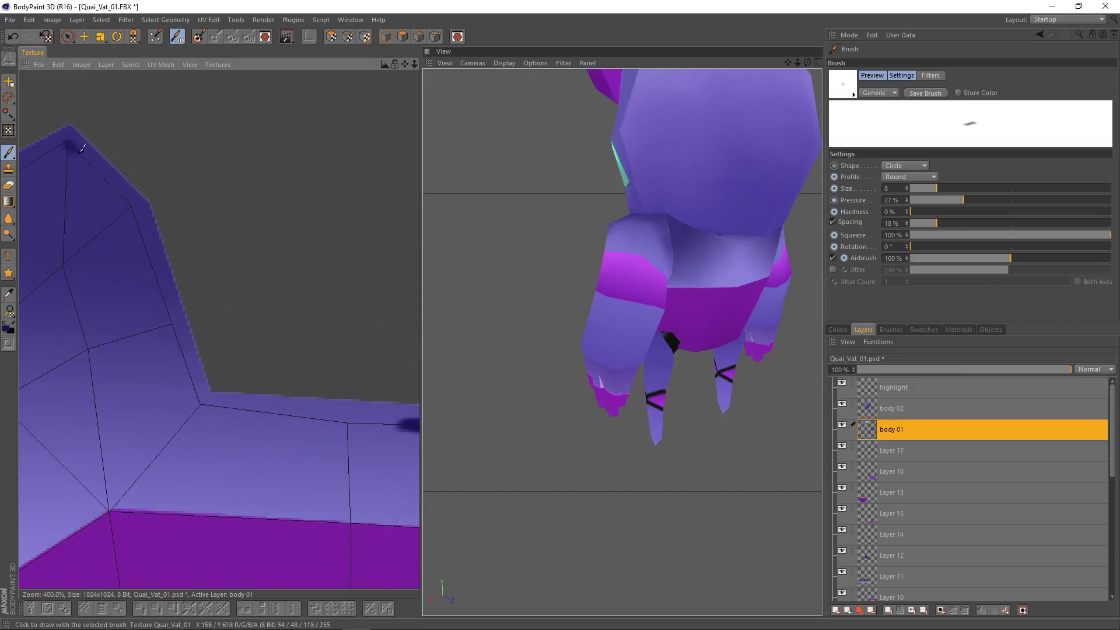
{"action": "left_click_drag", "start_coordinate": [88, 154], "coordinate": [135, 204]}
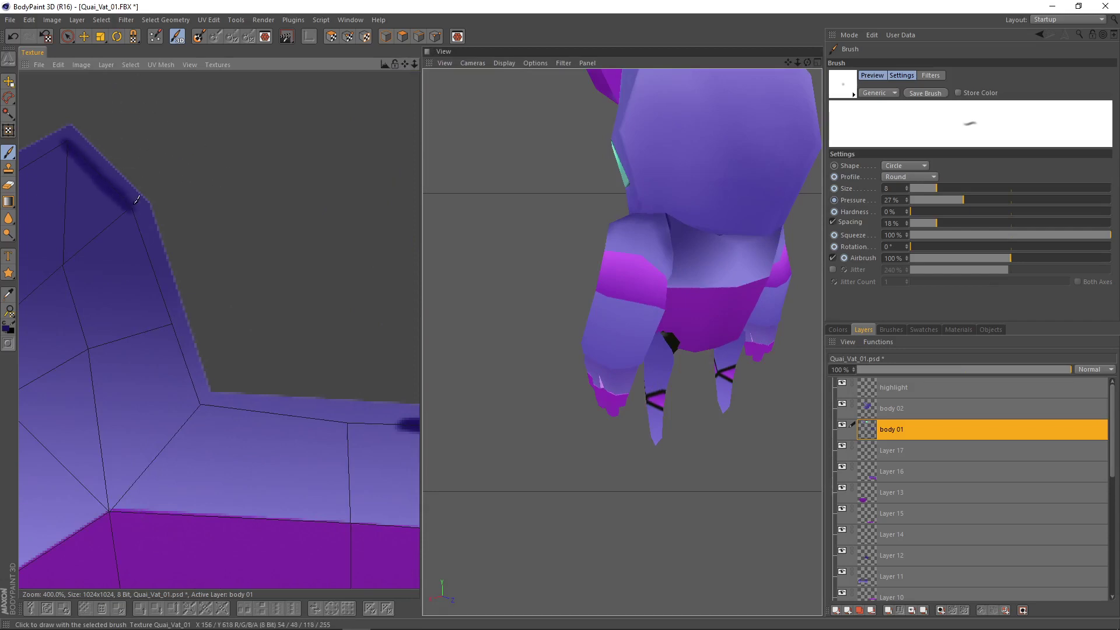
{"action": "mouse_move", "coordinate": [59, 134]}
{"action": "left_mouse_down"}
{"action": "mouse_move", "coordinate": [141, 211]}
{"action": "mouse_move", "coordinate": [202, 395]}
{"action": "left_mouse_up"}
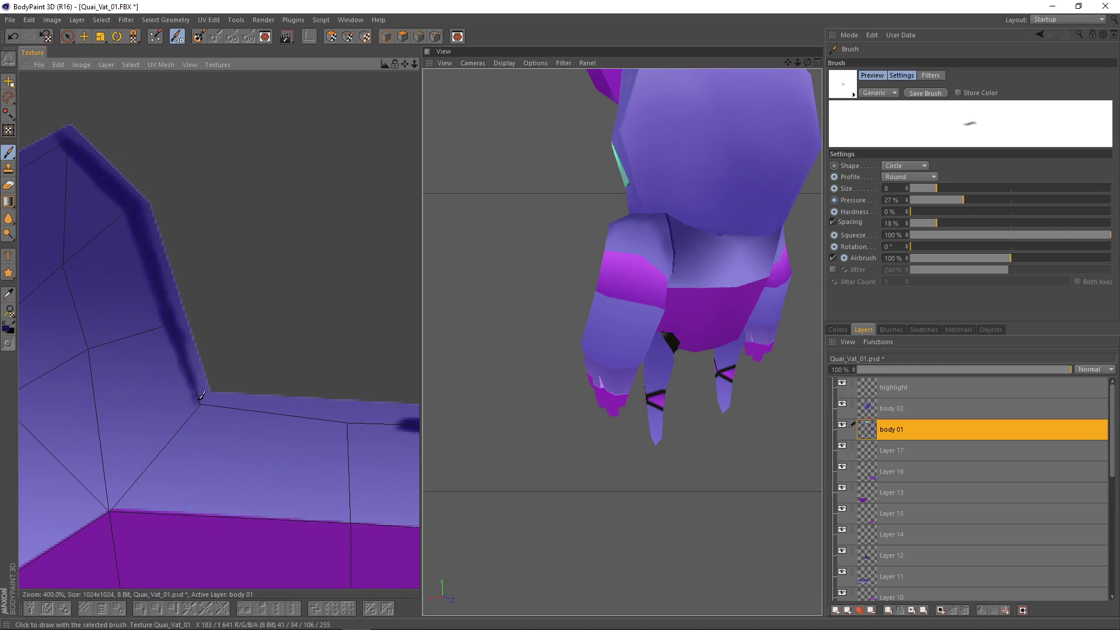
- Join both sides of the armhole outline with a continuous dark line along its bottom edge, evening out the thin spots
{"action": "left_click_drag", "start_coordinate": [508, 292], "coordinate": [478, 257], "text": "alt"}
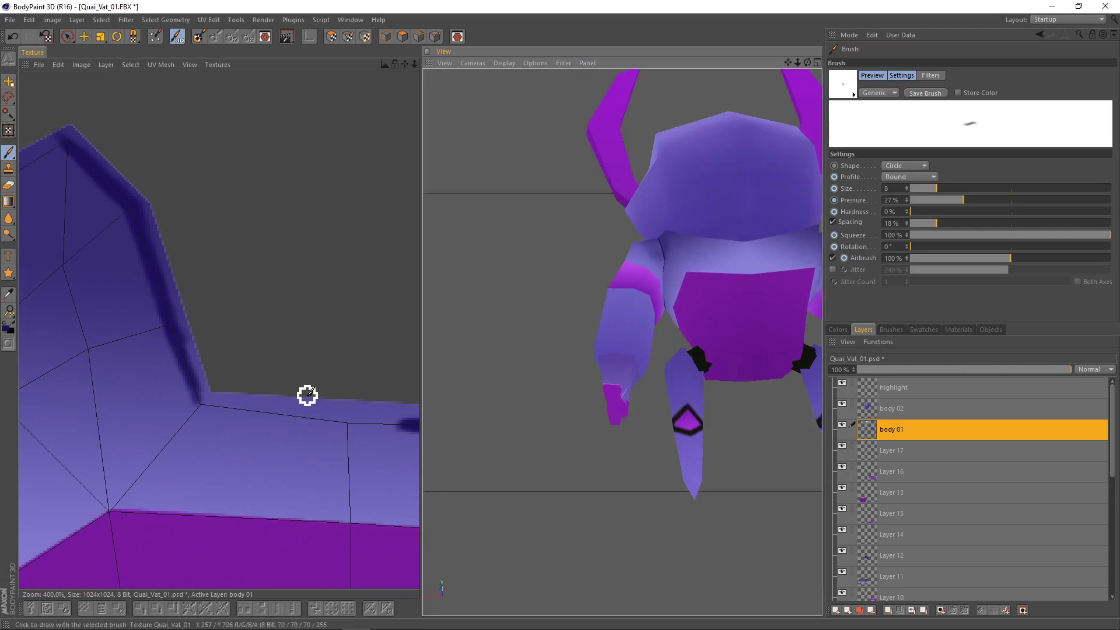
{"action": "middle_click_drag", "start_coordinate": [396, 528], "coordinate": [283, 381], "text": "alt"}
{"action": "left_click_drag", "start_coordinate": [93, 258], "coordinate": [304, 270]}
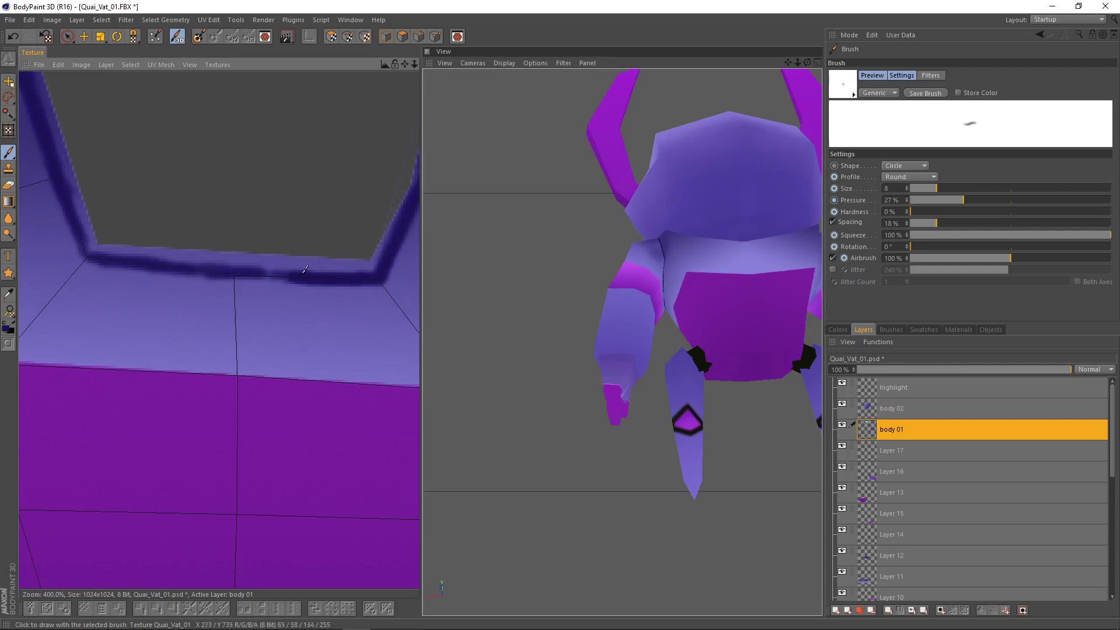
{"action": "mouse_move", "coordinate": [193, 266]}
{"action": "left_mouse_down"}
{"action": "mouse_move", "coordinate": [124, 263]}
{"action": "mouse_move", "coordinate": [201, 264]}
{"action": "left_mouse_up"}
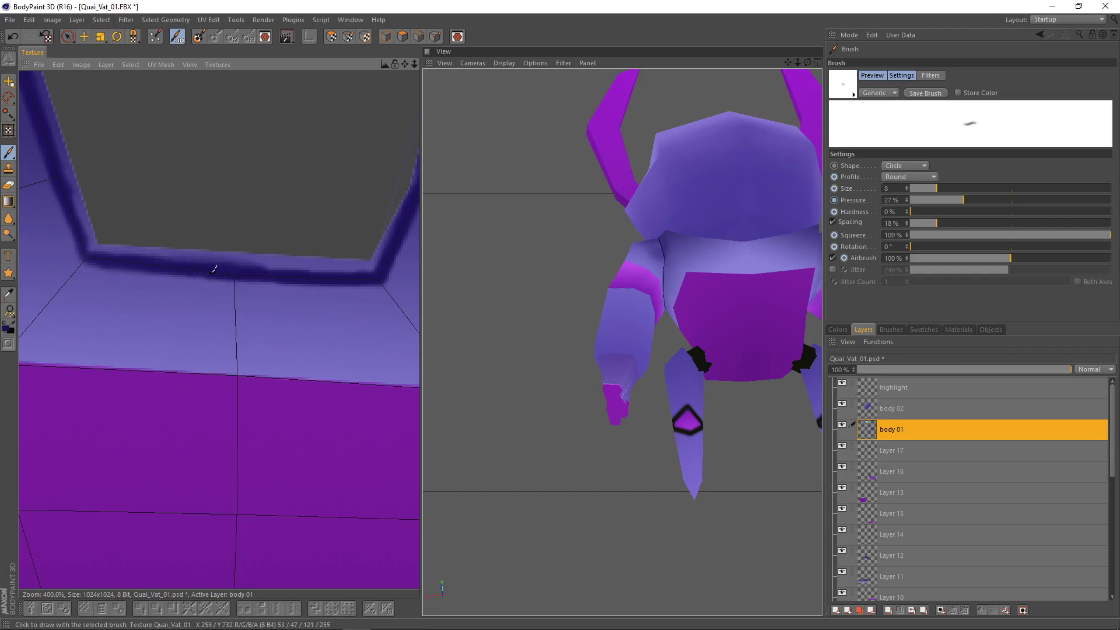
- Inspect the dark shoulder seam on the model from several angles and up close at the chest
{"action": "scroll", "coordinate": [663, 327], "scroll_direction": "down", "scroll_amount": 5}
{"action": "left_click_drag", "start_coordinate": [665, 317], "coordinate": [909, 376], "text": "alt"}
{"action": "left_click_drag", "start_coordinate": [575, 279], "coordinate": [667, 308], "text": "alt"}
{"action": "middle_click_drag", "start_coordinate": [667, 307], "coordinate": [747, 340], "text": "alt"}
{"action": "scroll", "coordinate": [748, 340], "scroll_direction": "down", "scroll_amount": 4}
{"action": "left_click_drag", "start_coordinate": [716, 370], "coordinate": [641, 371], "text": "alt"}
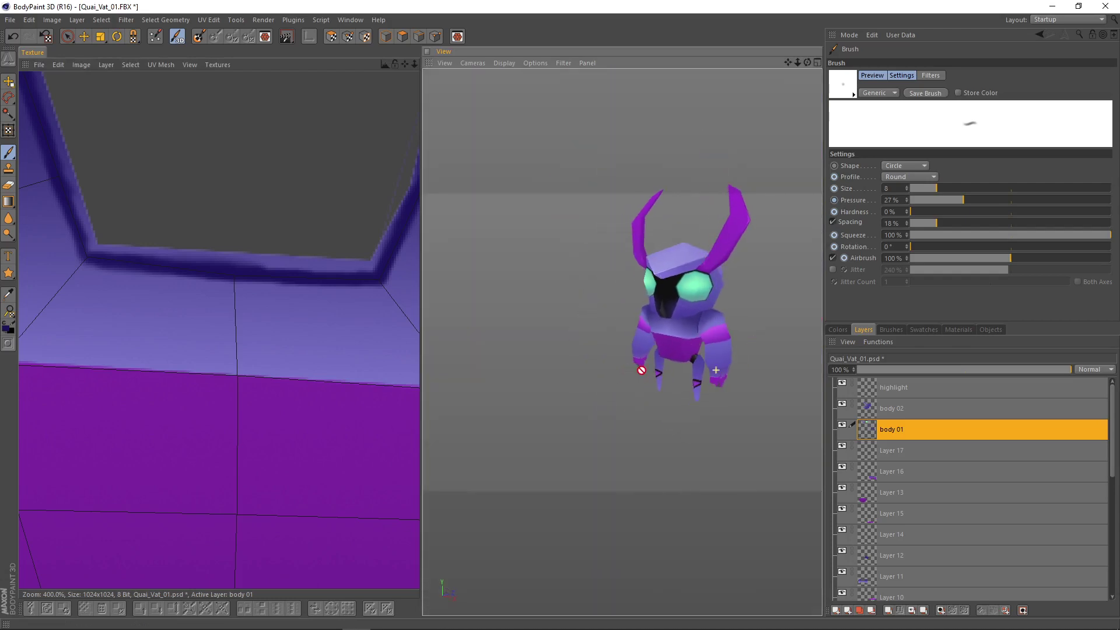
{"action": "scroll", "coordinate": [724, 309], "scroll_direction": "up", "scroll_amount": 6}
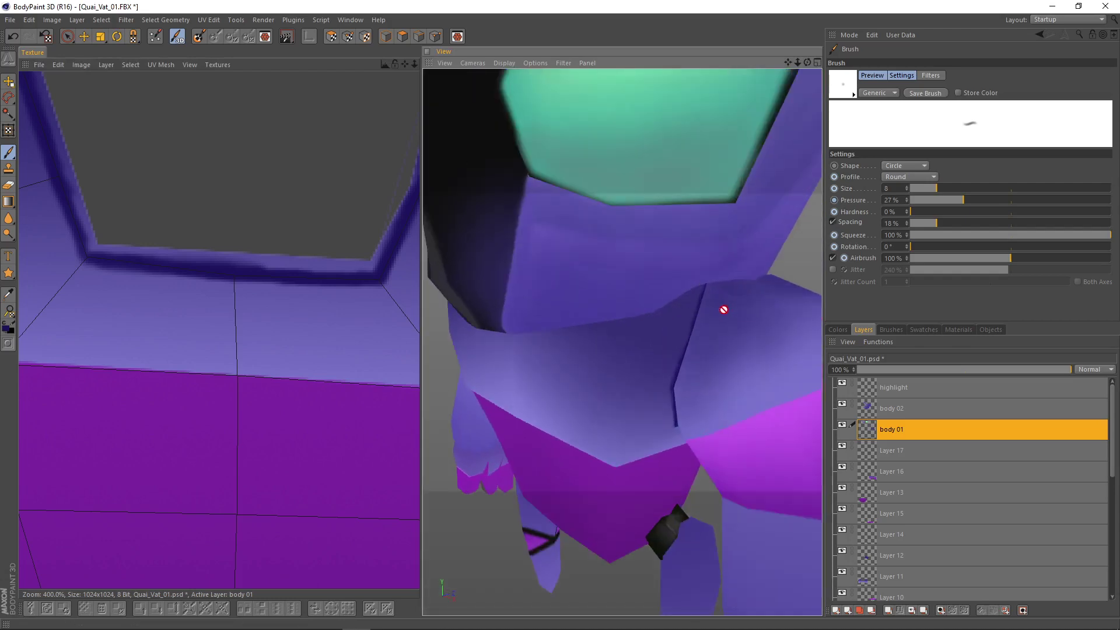
- Set the brush size to 12 and thicken the dark outline down the armhole side next to the torso island's tall flap
{"action": "scroll", "coordinate": [234, 251], "scroll_direction": "down", "scroll_amount": 3}
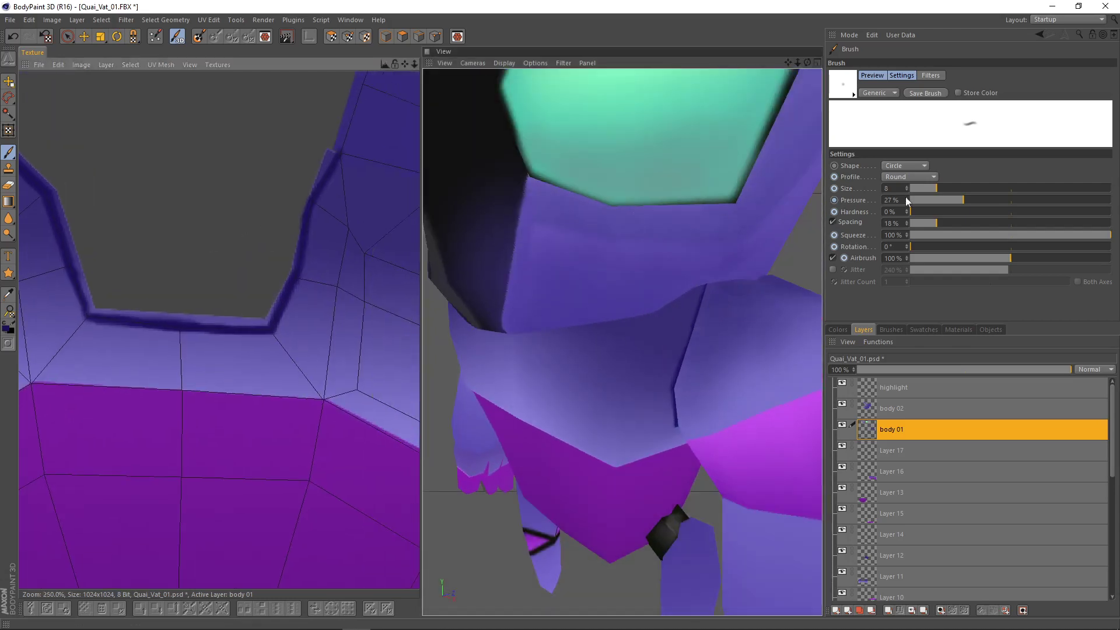
{"action": "left_click_drag", "start_coordinate": [954, 188], "coordinate": [942, 187]}
{"action": "scroll", "coordinate": [304, 212], "scroll_direction": "up", "scroll_amount": 3}
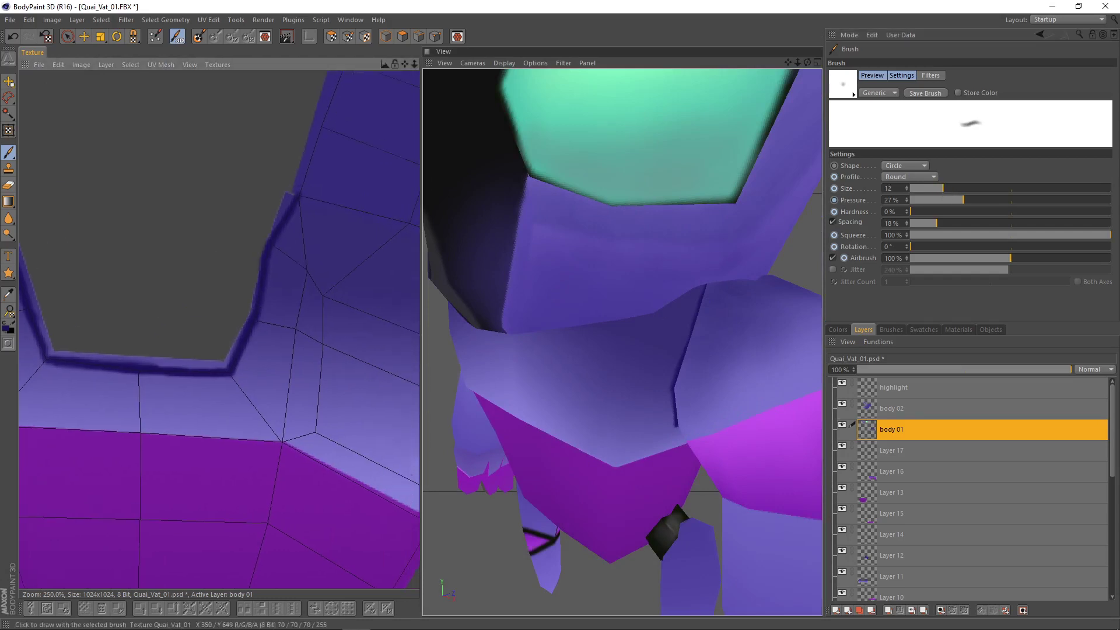
{"action": "left_click_drag", "start_coordinate": [695, 338], "coordinate": [665, 324], "text": "alt"}
{"action": "left_click_drag", "start_coordinate": [244, 263], "coordinate": [236, 278]}
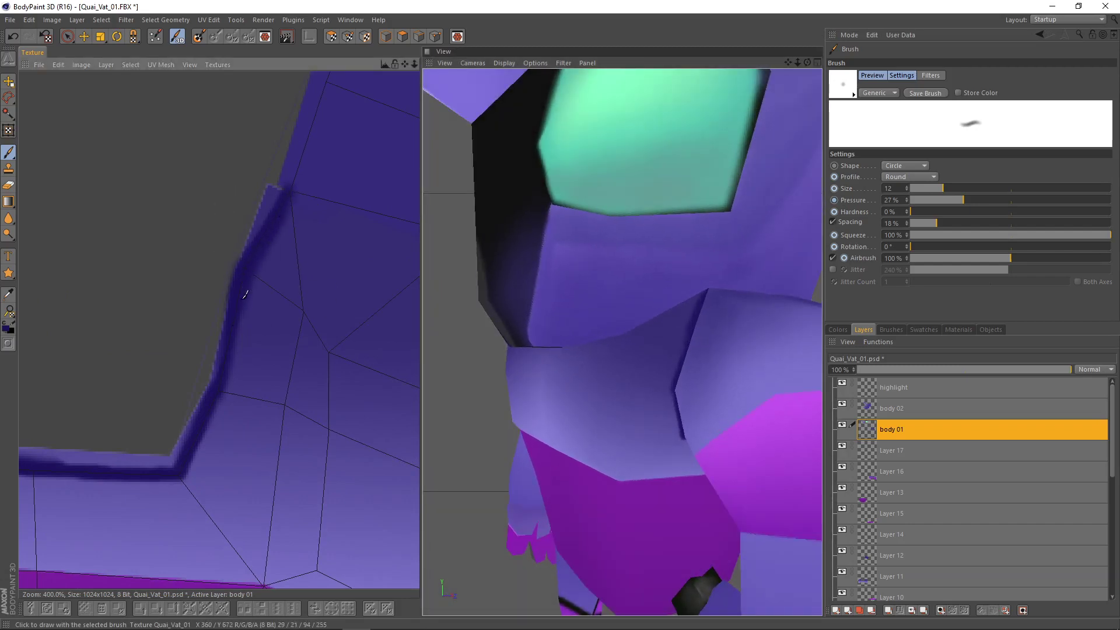
{"action": "left_click_drag", "start_coordinate": [220, 389], "coordinate": [199, 445]}
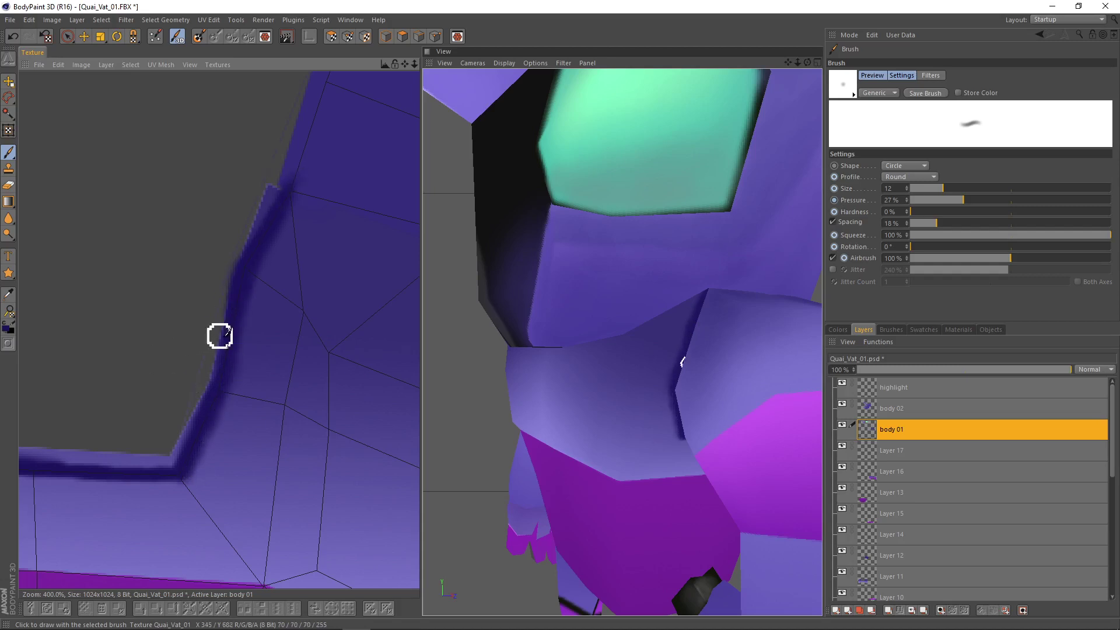
- Thicken the dark outline down the armhole's opposite side and along its bottom edge on the torso island
{"action": "scroll", "coordinate": [220, 333], "scroll_direction": "down", "scroll_amount": 1}
{"action": "middle_click_drag", "start_coordinate": [129, 364], "coordinate": [226, 382], "text": "alt"}
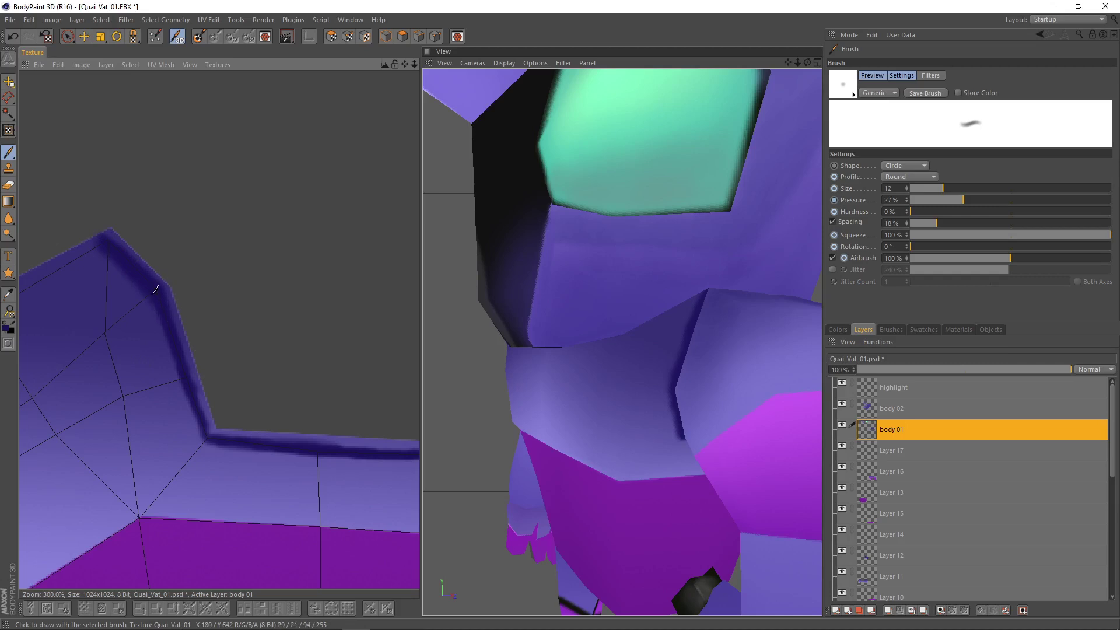
{"action": "mouse_move", "coordinate": [165, 321]}
{"action": "left_mouse_down"}
{"action": "mouse_move", "coordinate": [208, 437]}
{"action": "mouse_move", "coordinate": [199, 391]}
{"action": "left_mouse_up"}
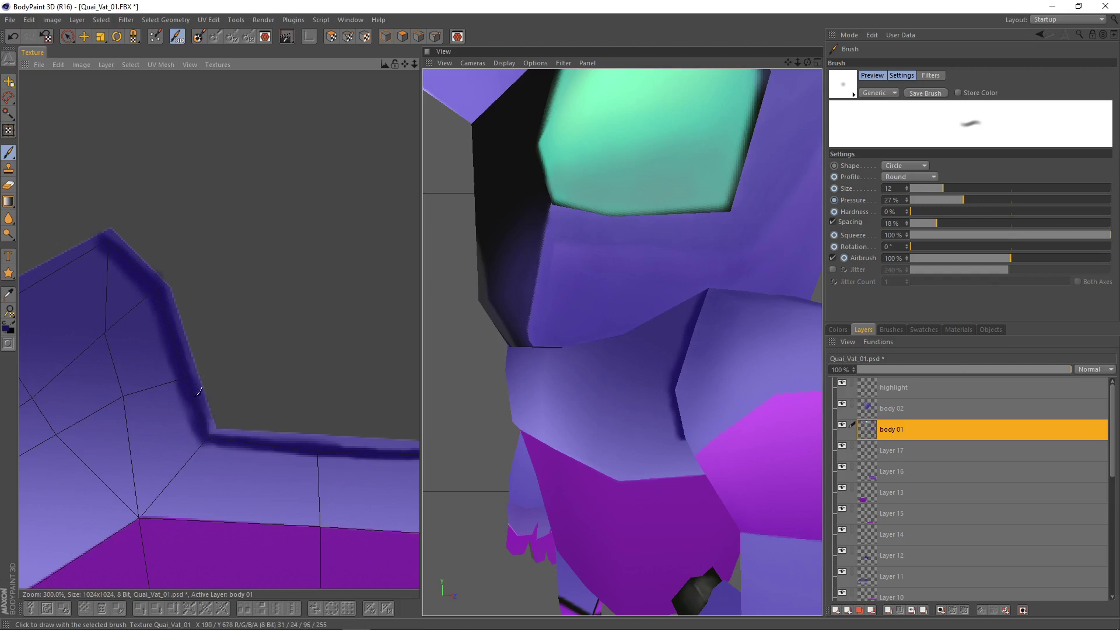
{"action": "scroll", "coordinate": [188, 342], "scroll_direction": "down", "scroll_amount": 3}
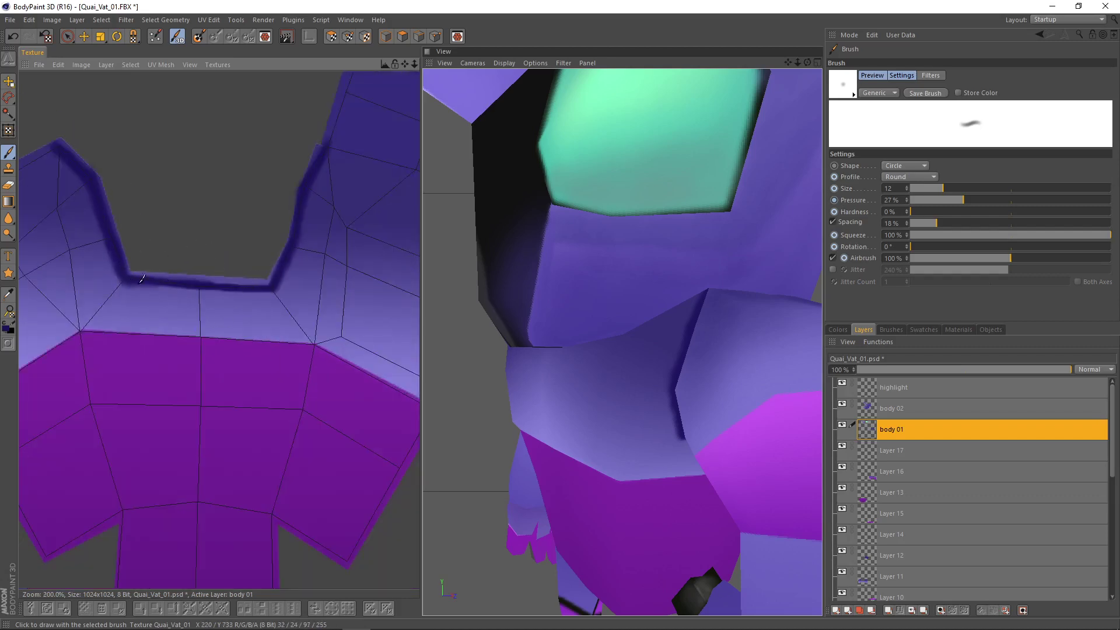
{"action": "left_click_drag", "start_coordinate": [142, 278], "coordinate": [262, 286]}
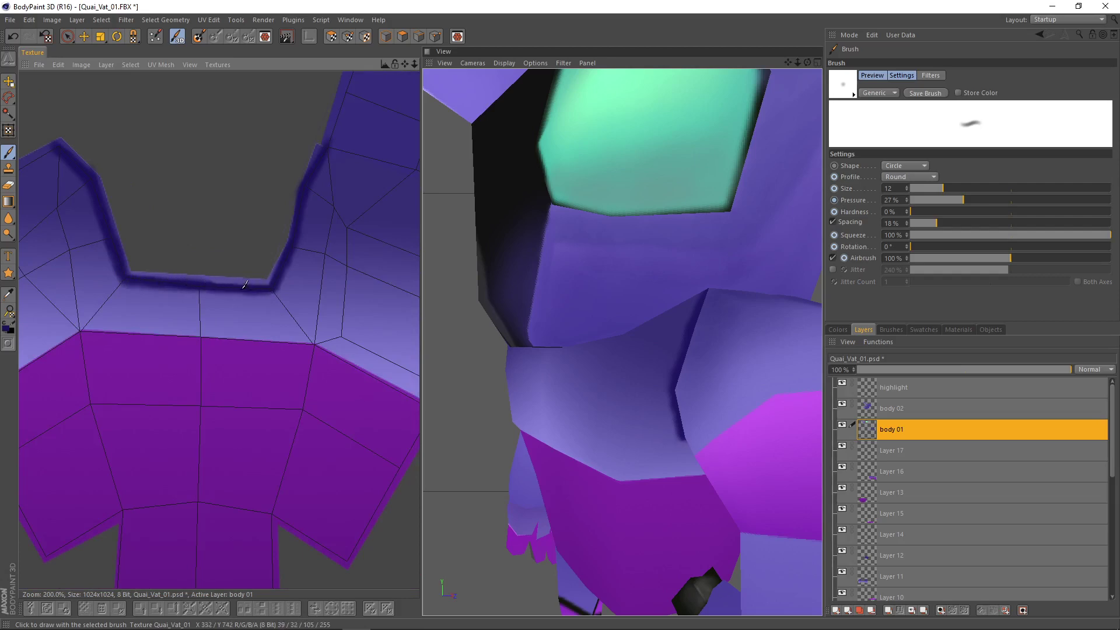
{"action": "left_click_drag", "start_coordinate": [121, 279], "coordinate": [194, 285]}
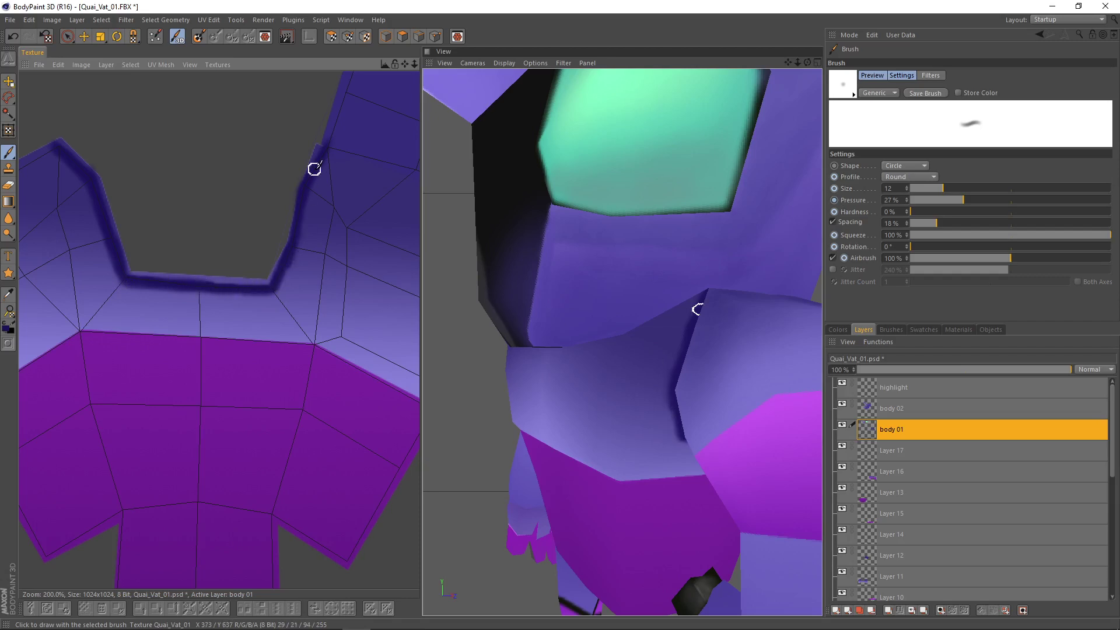
- Compare the whole model's shoulder seams with concept.jpg in Photoshop, viewing the character from the front and at an angle
{"action": "scroll", "coordinate": [543, 227], "scroll_direction": "down", "scroll_amount": 5}
{"action": "scroll", "coordinate": [543, 228], "scroll_direction": "down", "scroll_amount": 3}
{"action": "left_click_drag", "start_coordinate": [648, 327], "coordinate": [681, 388], "text": "alt"}
{"action": "scroll", "coordinate": [698, 352], "scroll_direction": "down", "scroll_amount": 3}
{"action": "scroll", "coordinate": [683, 379], "scroll_direction": "up", "scroll_amount": 2}
{"action": "key", "text": "alt+Tab"}
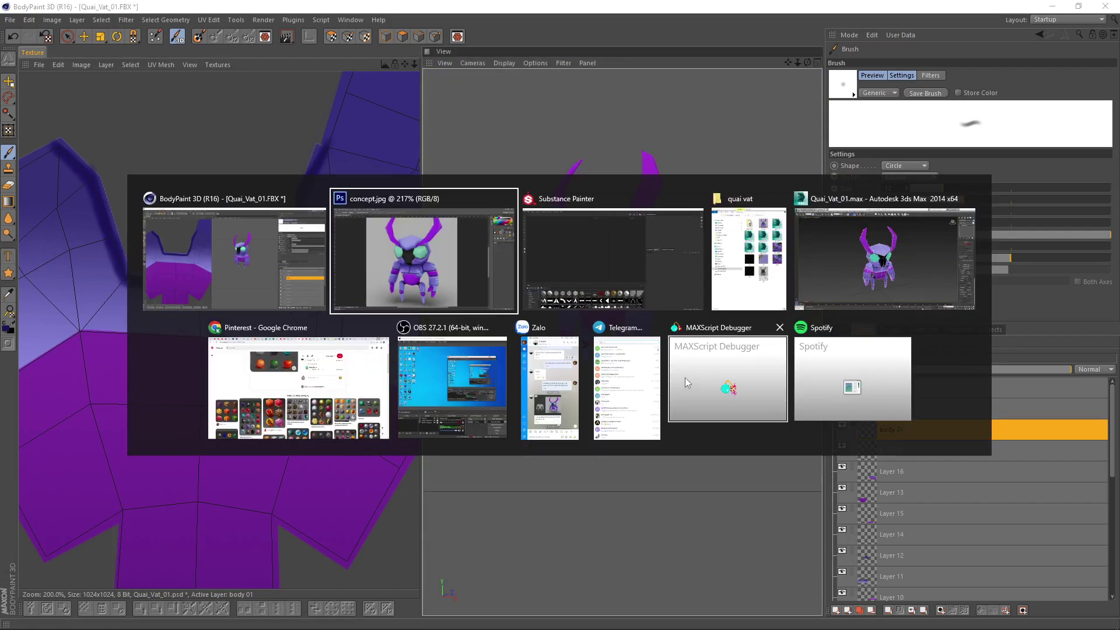
{"action": "key", "text": "alt+Tab"}
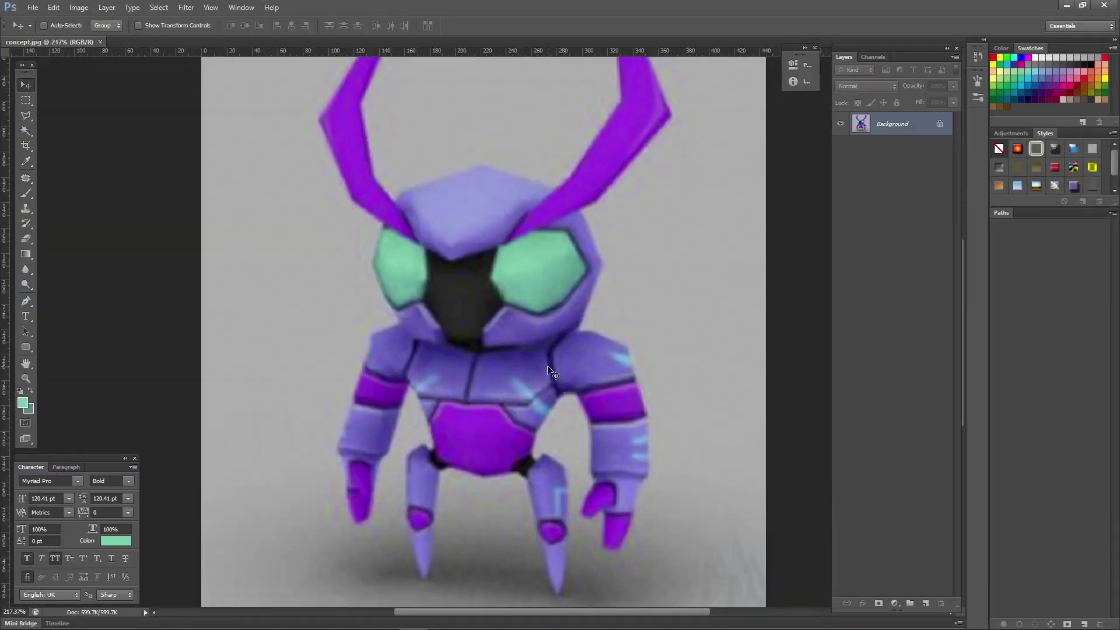
{"action": "key", "text": "alt+Tab"}
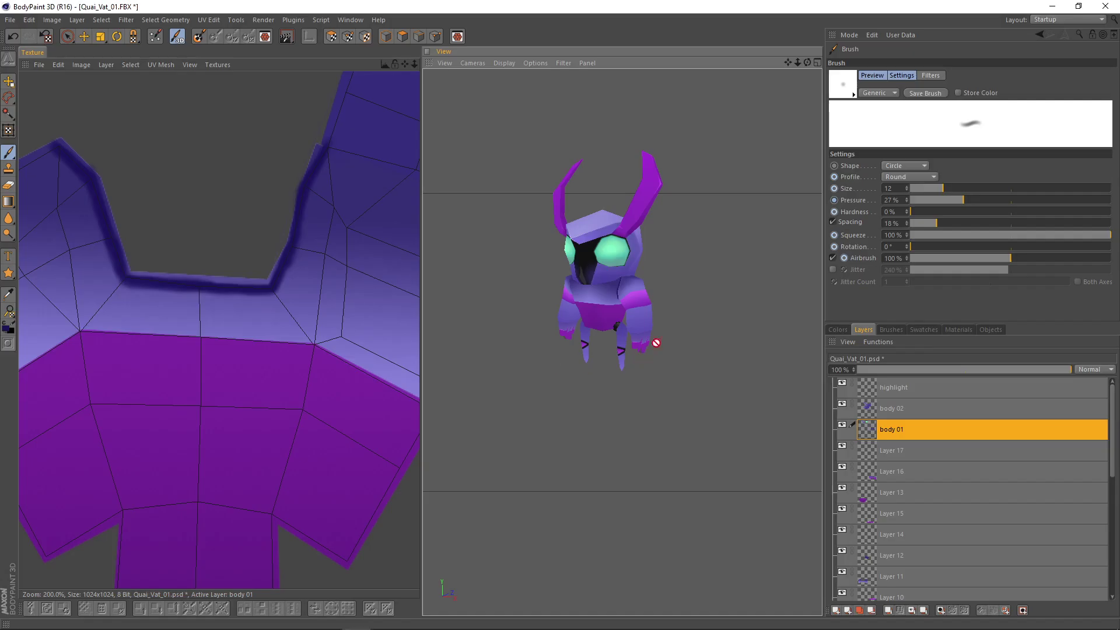
{"action": "left_click_drag", "start_coordinate": [655, 338], "coordinate": [710, 322], "text": "alt"}
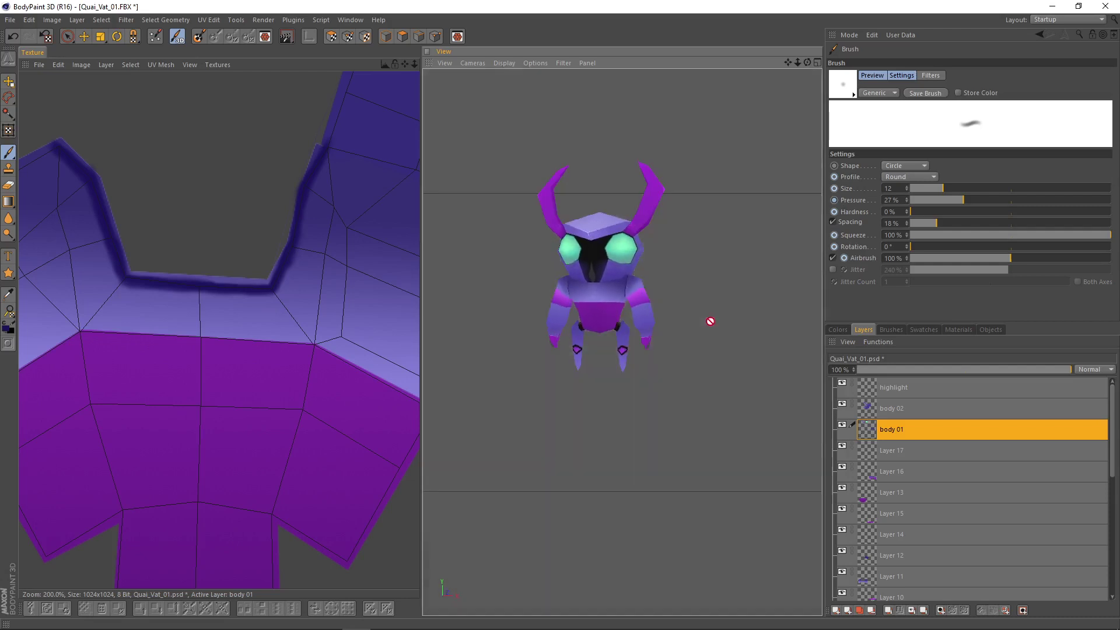
{"action": "key", "text": "alt+Tab"}
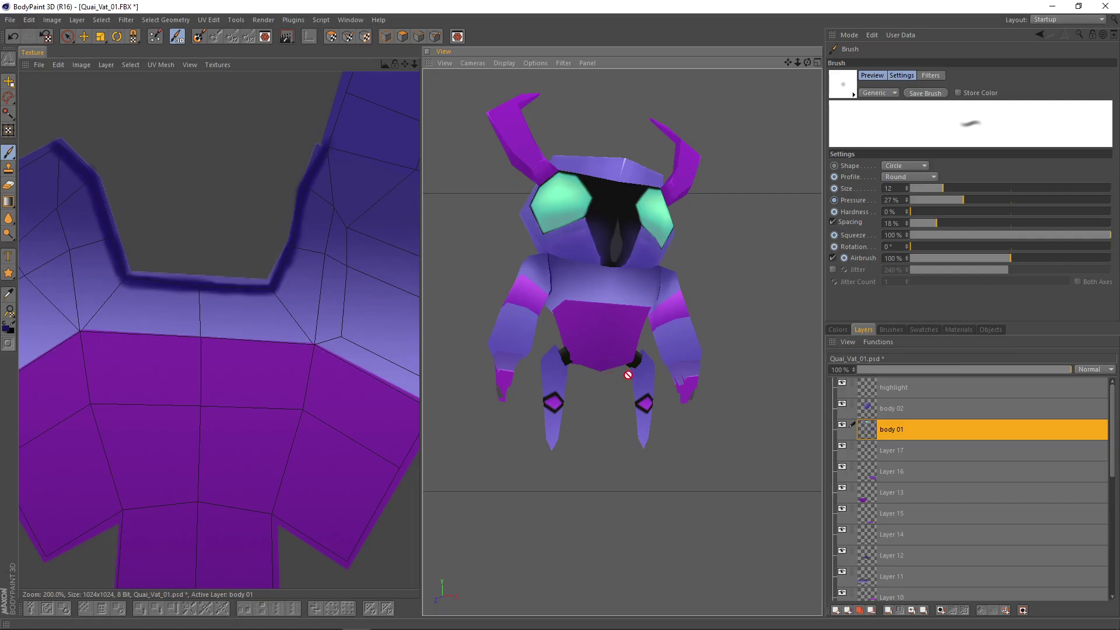
{"action": "left_click_drag", "start_coordinate": [618, 370], "coordinate": [527, 425], "text": "alt"}
- Set the brush size to 7 and paint a dark line along the torso island's outer edge as the chest's vertical center seam
{"action": "scroll", "coordinate": [286, 280], "scroll_direction": "down", "scroll_amount": 2}
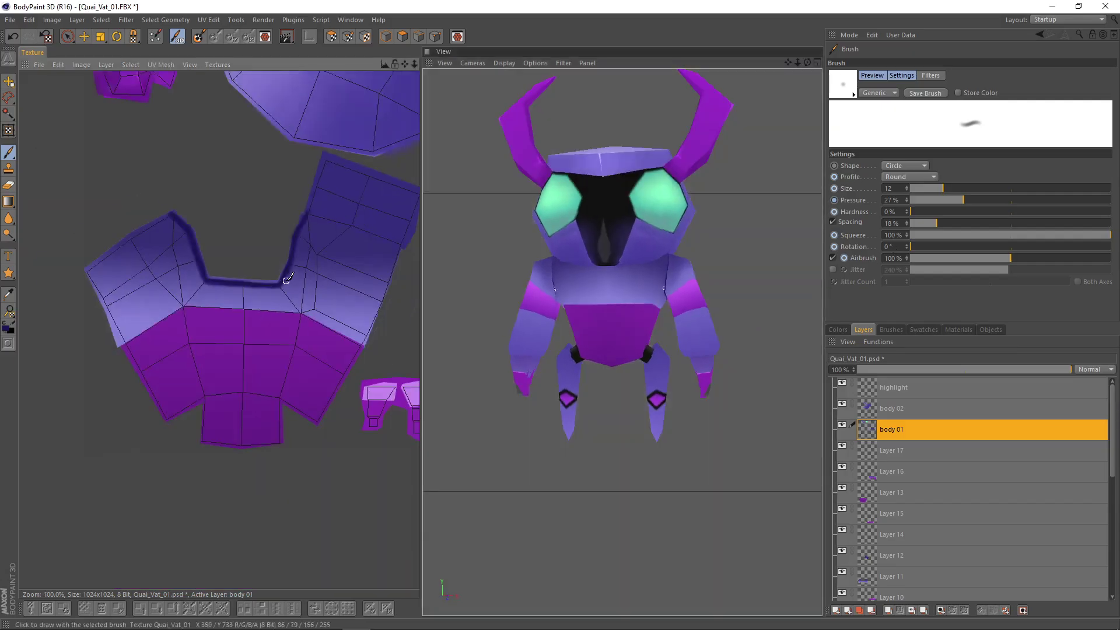
{"action": "scroll", "coordinate": [295, 272], "scroll_direction": "up", "scroll_amount": 2}
{"action": "scroll", "coordinate": [656, 290], "scroll_direction": "up", "scroll_amount": 2}
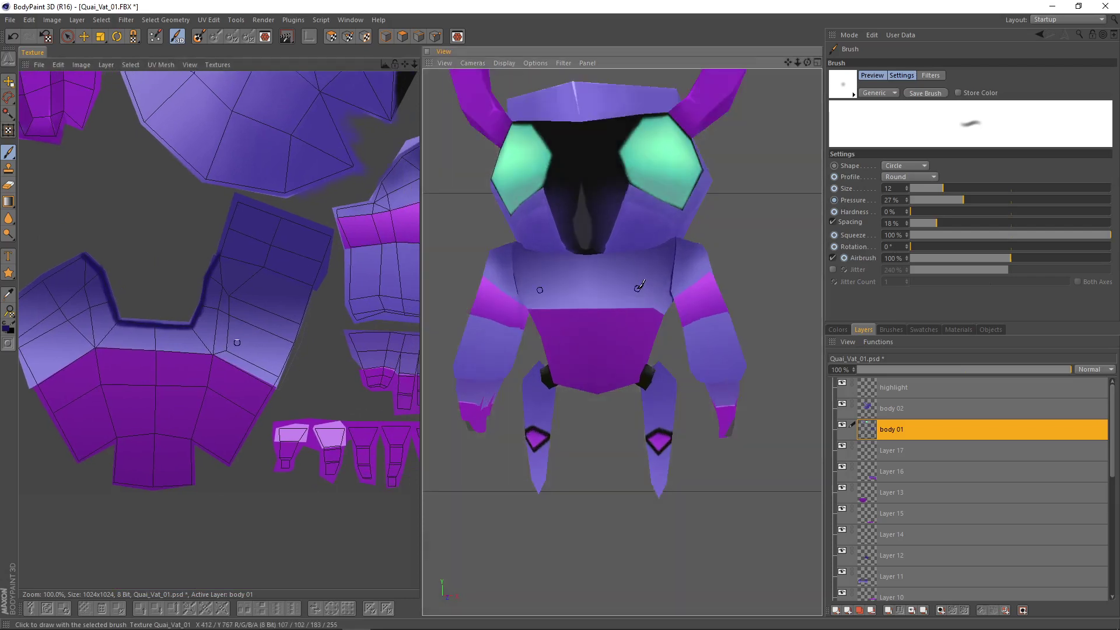
{"action": "left_click_drag", "start_coordinate": [939, 188], "coordinate": [935, 188]}
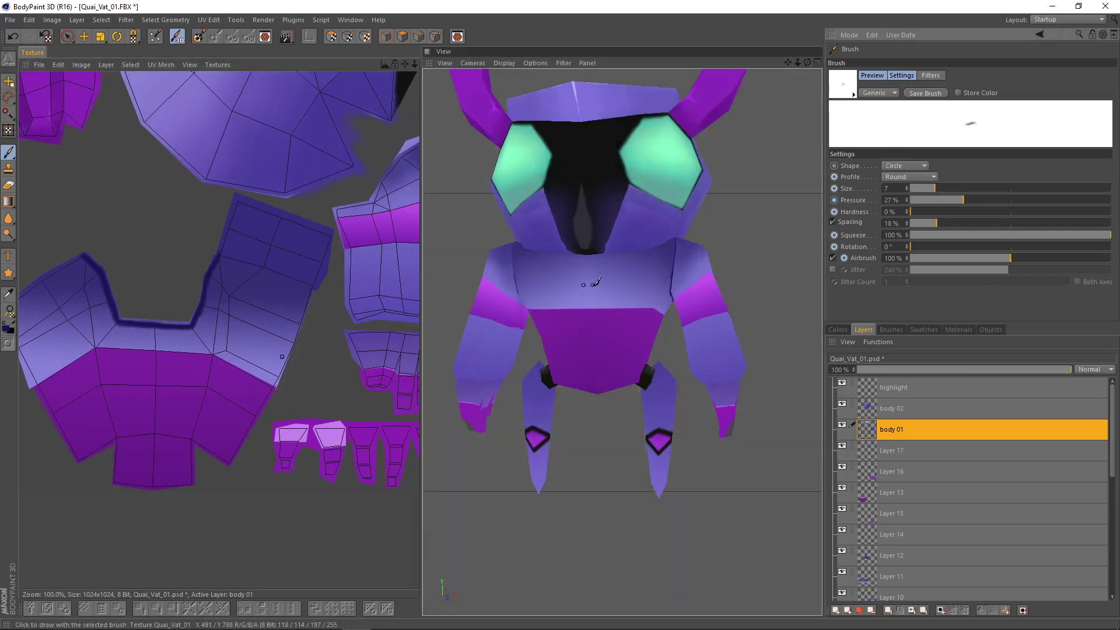
{"action": "scroll", "coordinate": [242, 356], "scroll_direction": "up", "scroll_amount": 2}
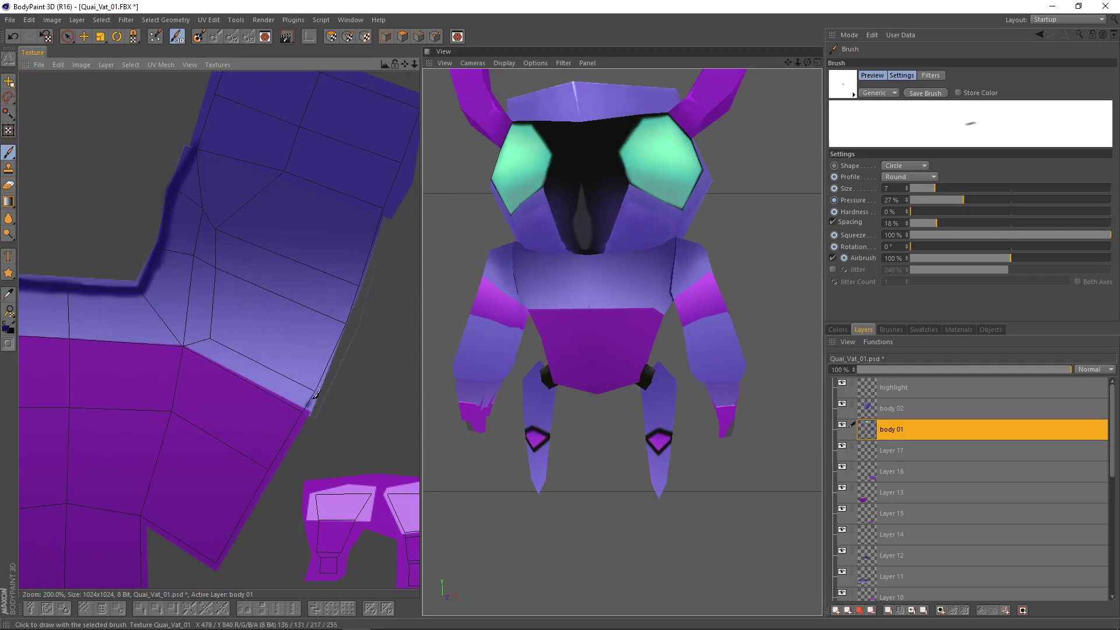
{"action": "mouse_move", "coordinate": [308, 402]}
{"action": "left_mouse_down"}
{"action": "mouse_move", "coordinate": [333, 350]}
{"action": "mouse_move", "coordinate": [320, 384]}
{"action": "left_mouse_up"}
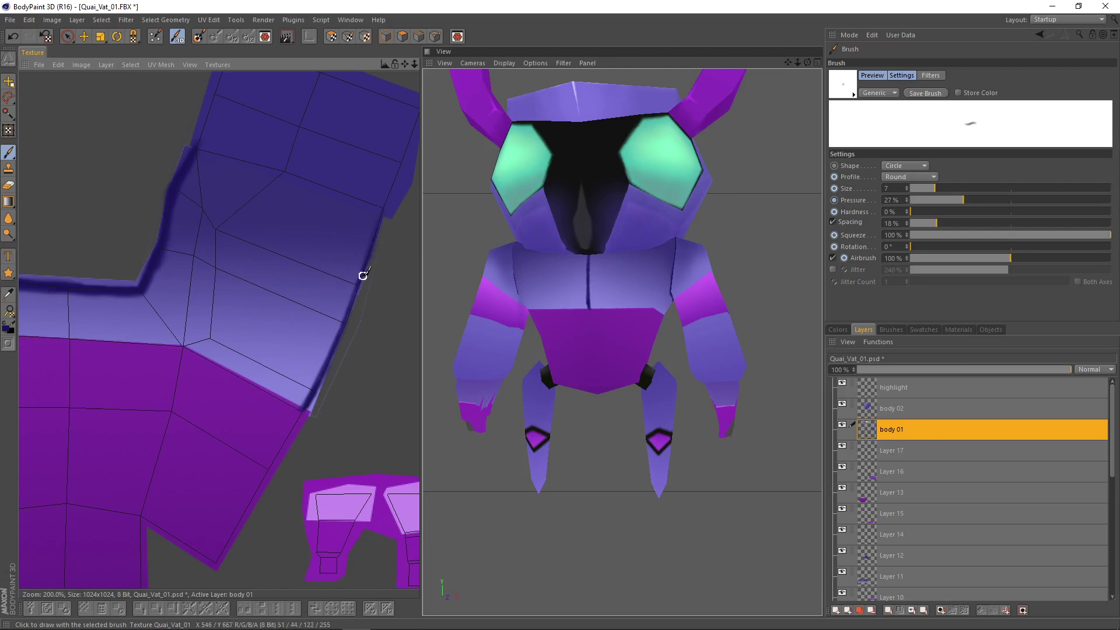
{"action": "left_click_drag", "start_coordinate": [348, 326], "coordinate": [299, 404]}
{"action": "scroll", "coordinate": [600, 370], "scroll_direction": "down", "scroll_amount": 4}
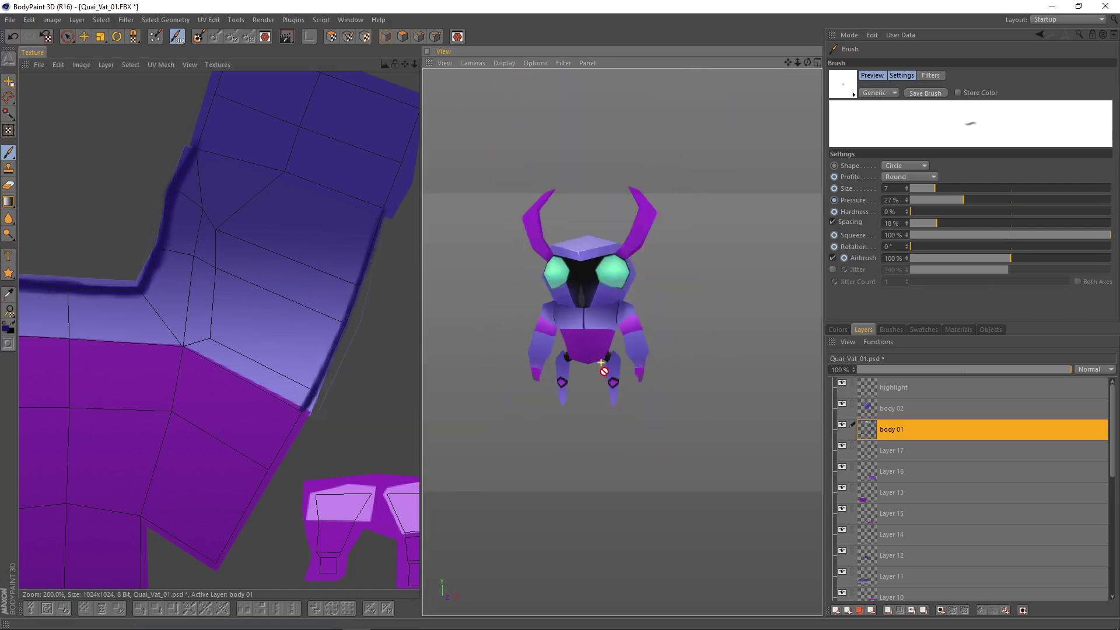
{"action": "scroll", "coordinate": [168, 284], "scroll_direction": "down", "scroll_amount": 1}
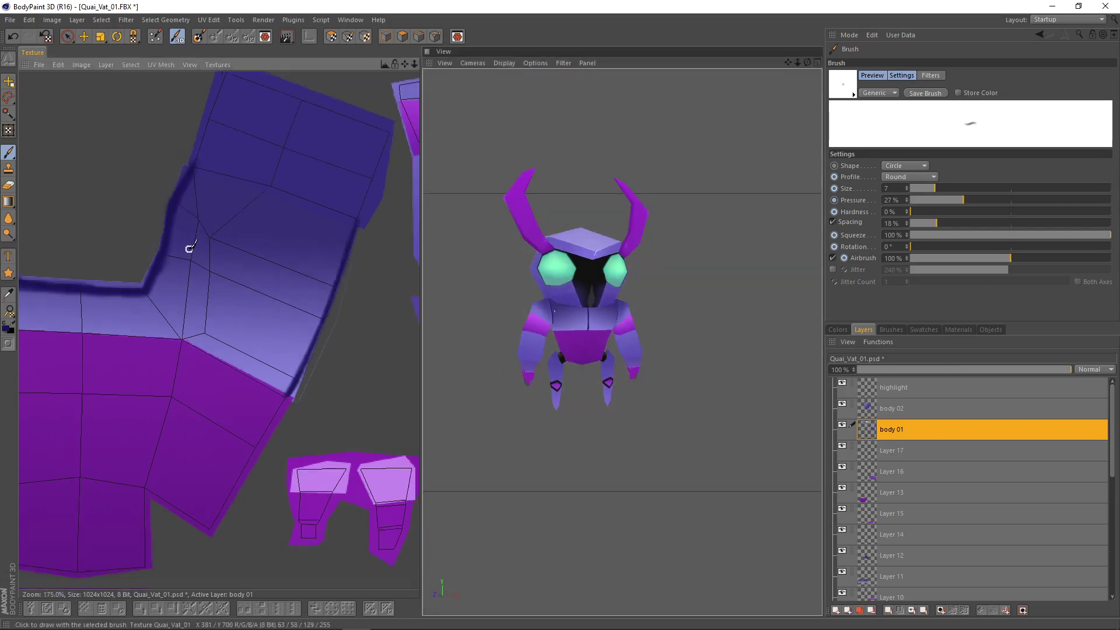
- Arrange the BodyPaint 3D and Photoshop windows side by side so the concept image stays visible beside the model
{"action": "left_click_drag", "start_coordinate": [408, 6], "coordinate": [668, 40]}
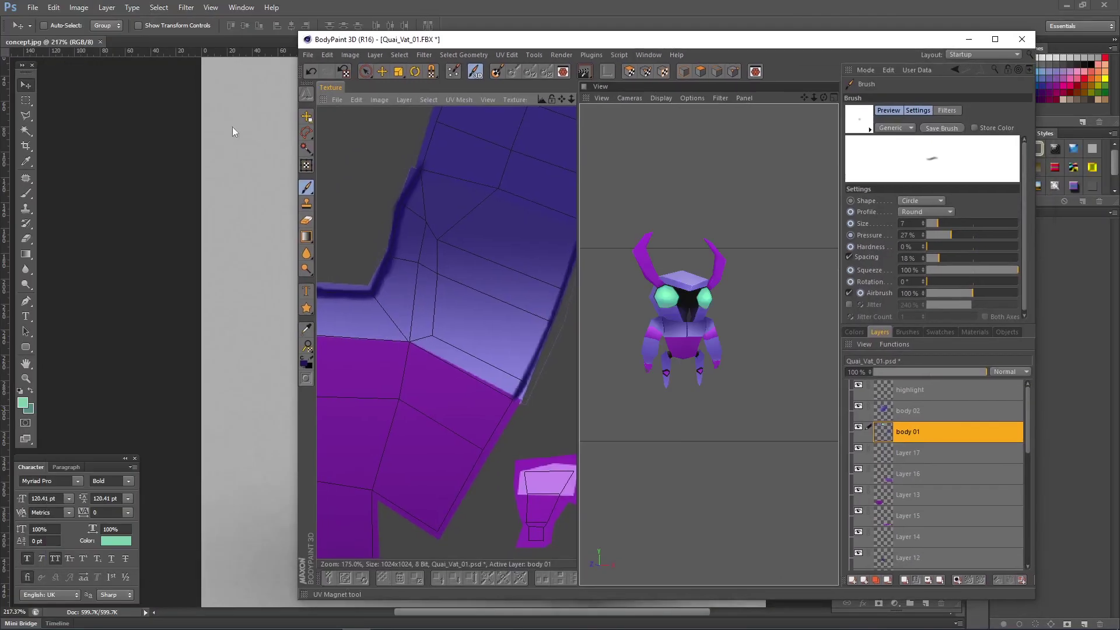
{"action": "left_click", "coordinate": [193, 120]}
{"action": "left_click_drag", "start_coordinate": [922, 7], "coordinate": [534, 20]}
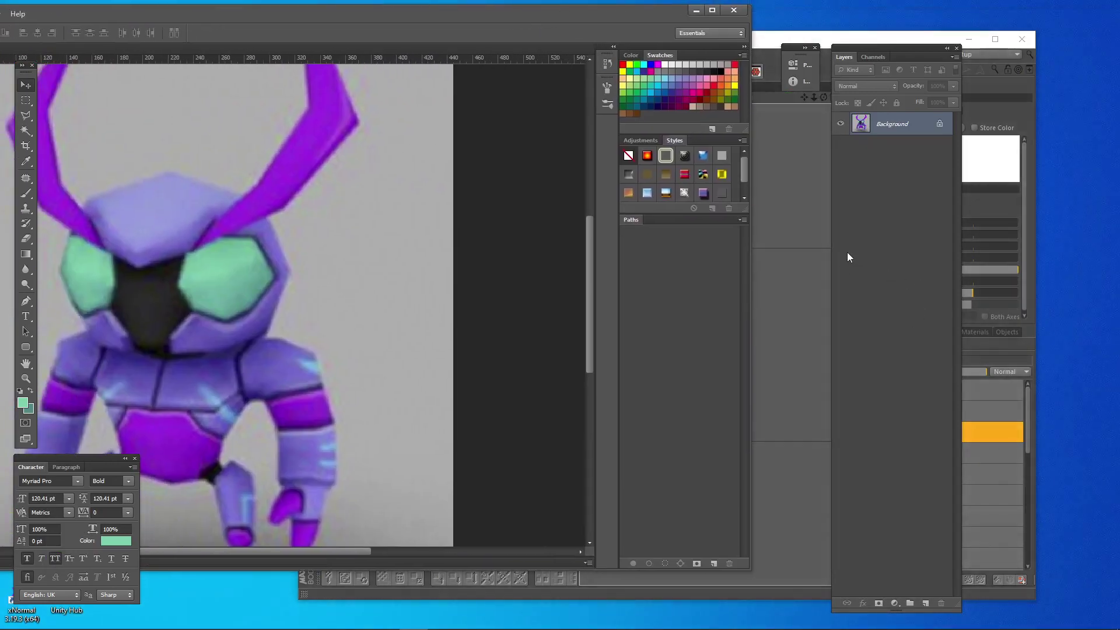
{"action": "left_click", "coordinate": [995, 39]}
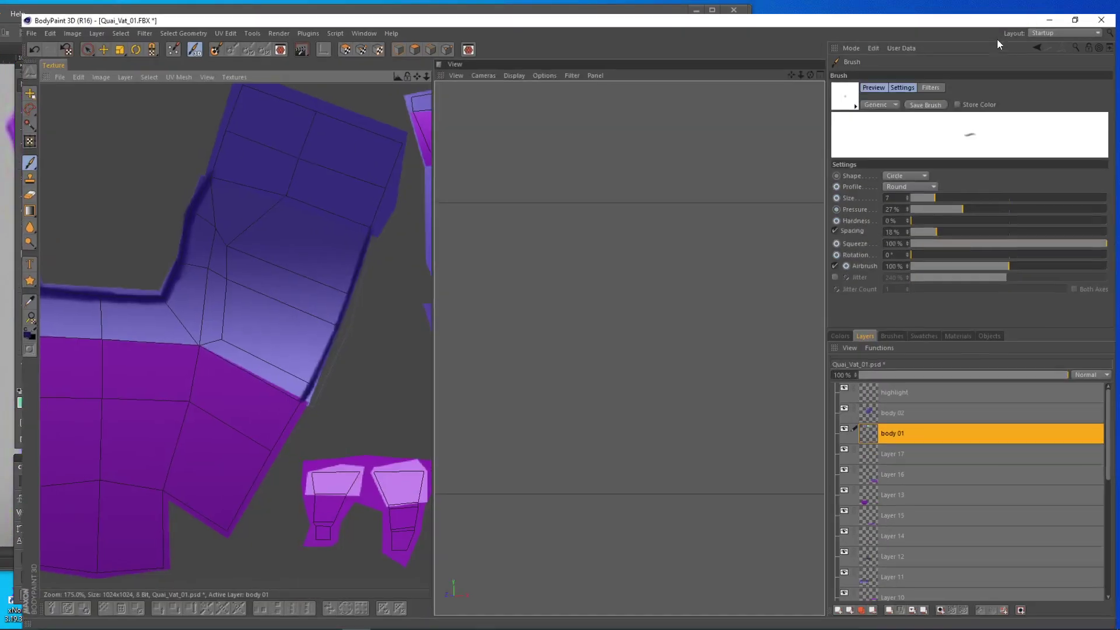
{"action": "left_click", "coordinate": [1079, 7]}
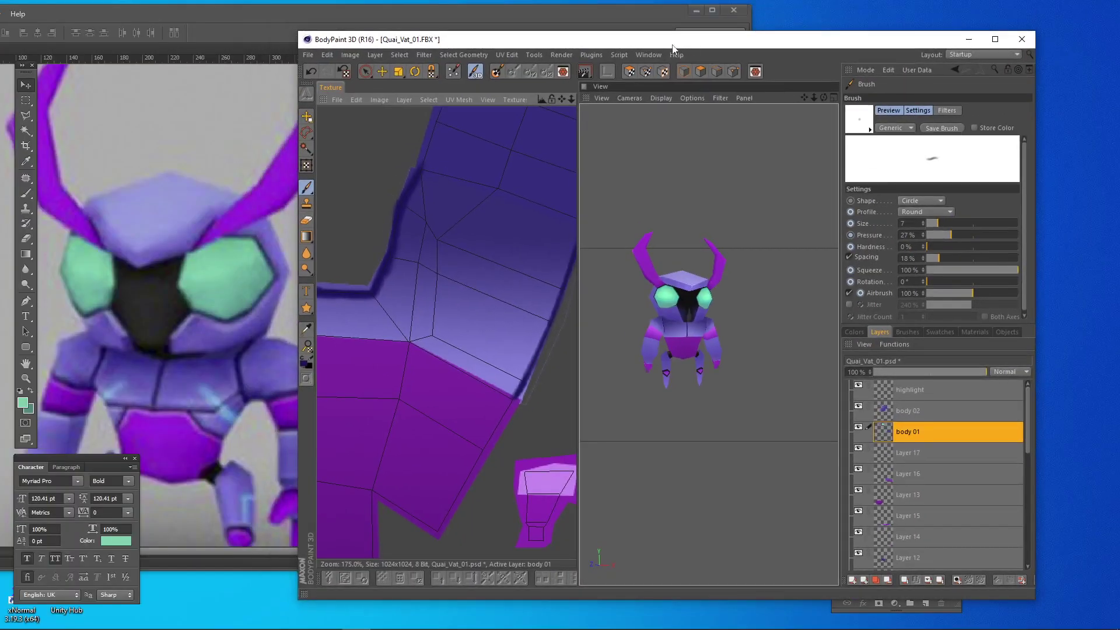
{"action": "left_click_drag", "start_coordinate": [672, 45], "coordinate": [782, 33]}
{"action": "middle_click_drag", "start_coordinate": [655, 353], "coordinate": [601, 358], "text": "alt"}
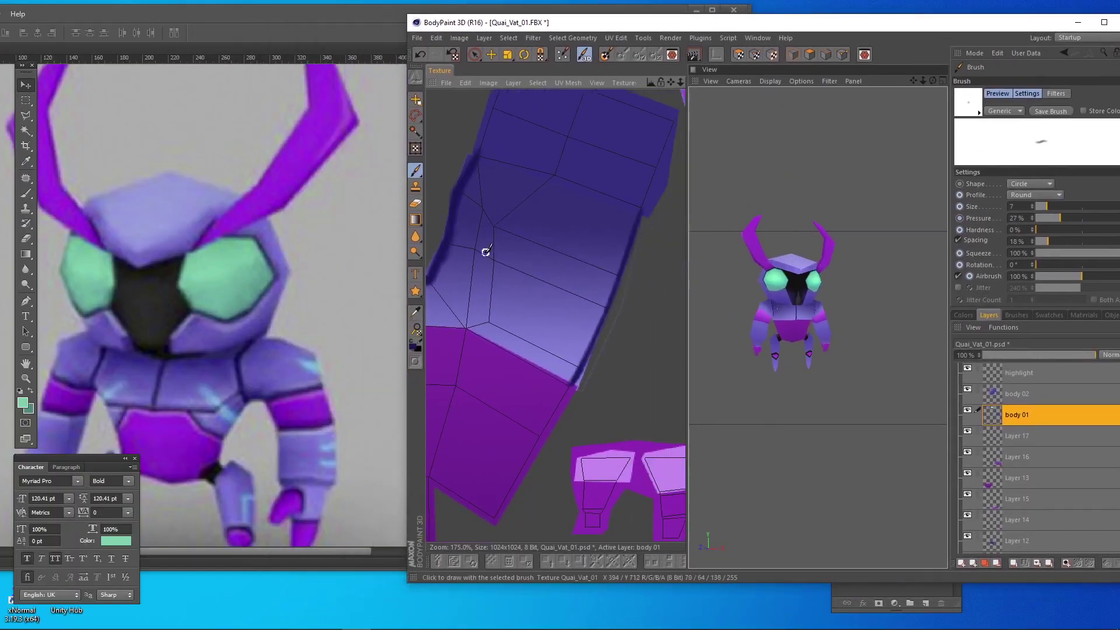
{"action": "left_click_drag", "start_coordinate": [406, 278], "coordinate": [323, 277]}
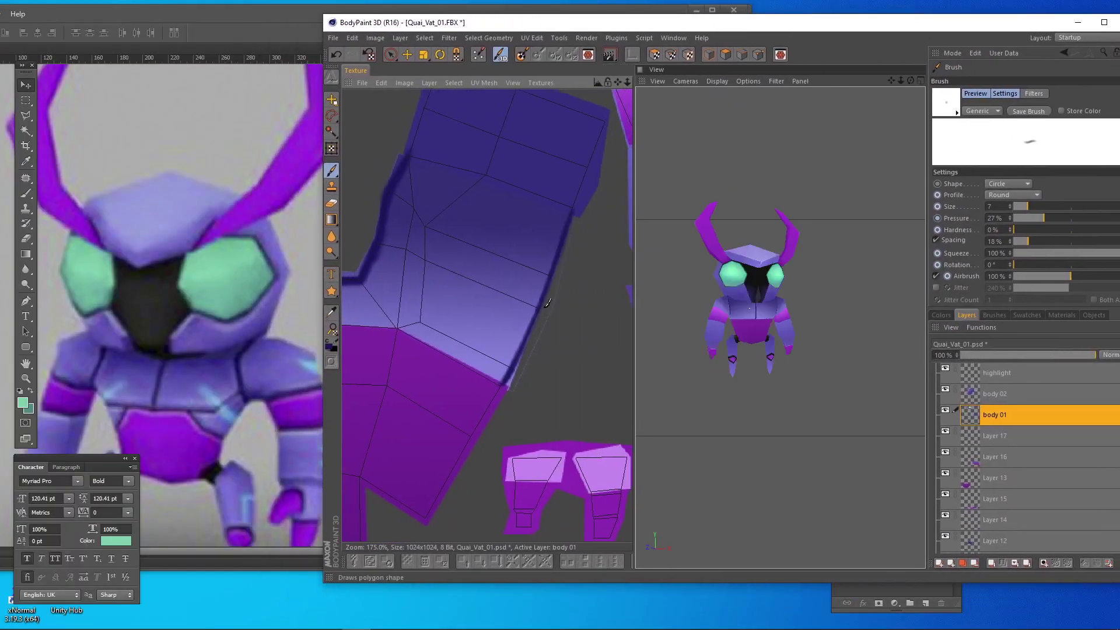
- Enlarge the 3D view and sketch dark diagonals across the purple belly's upper corners plus a dark line along the chest's lower edge
{"action": "left_click_drag", "start_coordinate": [634, 374], "coordinate": [496, 371]}
{"action": "scroll", "coordinate": [723, 350], "scroll_direction": "up", "scroll_amount": 5}
{"action": "scroll", "coordinate": [652, 340], "scroll_direction": "up", "scroll_amount": 8}
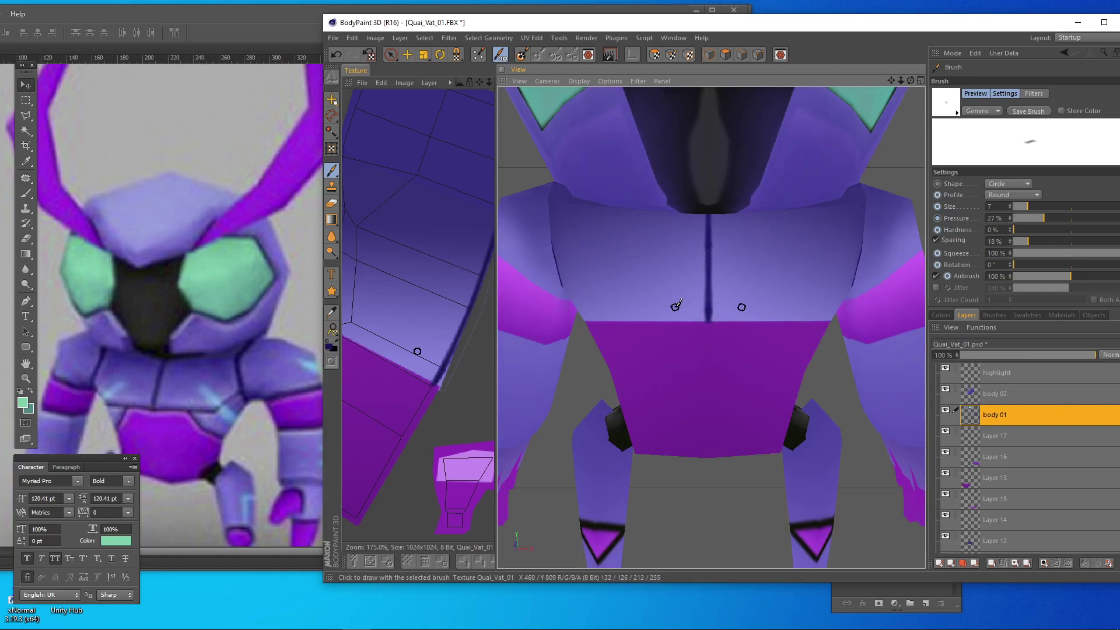
{"action": "left_click_drag", "start_coordinate": [755, 310], "coordinate": [750, 301], "text": "alt"}
{"action": "left_click_drag", "start_coordinate": [667, 316], "coordinate": [745, 298], "text": "alt"}
{"action": "mouse_move", "coordinate": [595, 333]}
{"action": "left_mouse_down", "text": "alt"}
{"action": "mouse_move", "coordinate": [568, 342]}
{"action": "mouse_move", "coordinate": [574, 331]}
{"action": "mouse_move", "coordinate": [615, 328]}
{"action": "left_mouse_up", "text": "alt"}
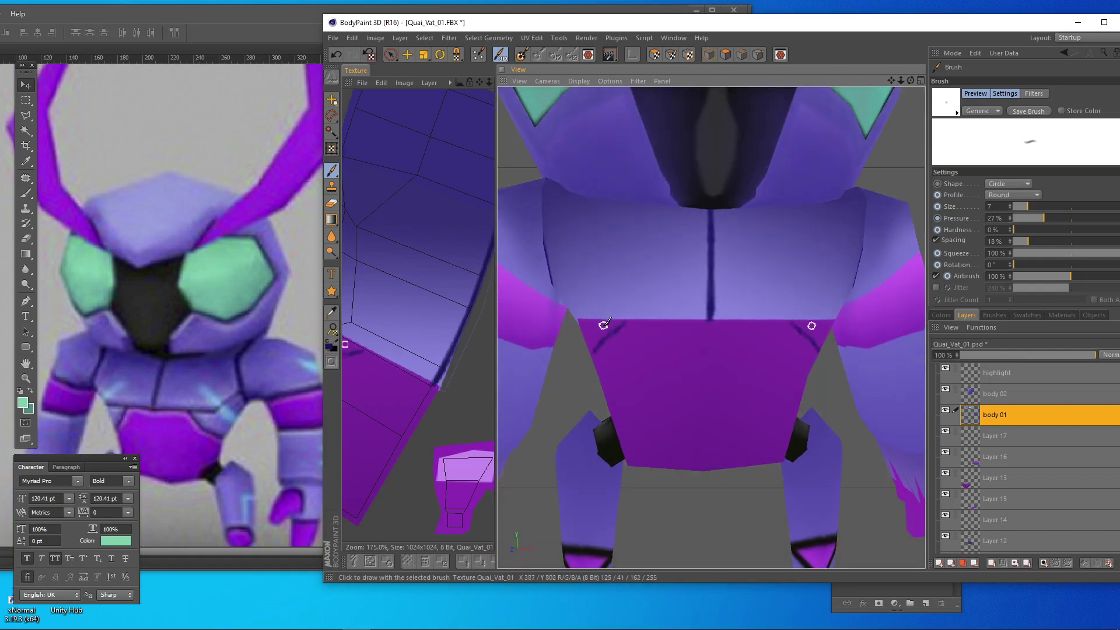
{"action": "mouse_move", "coordinate": [612, 329]}
{"action": "left_mouse_down", "text": "alt"}
{"action": "mouse_move", "coordinate": [601, 343]}
{"action": "mouse_move", "coordinate": [621, 324]}
{"action": "left_mouse_up", "text": "alt"}
{"action": "mouse_move", "coordinate": [619, 322]}
{"action": "left_mouse_down", "text": "alt"}
{"action": "mouse_move", "coordinate": [601, 319]}
{"action": "mouse_move", "coordinate": [663, 308]}
{"action": "left_mouse_up", "text": "alt"}
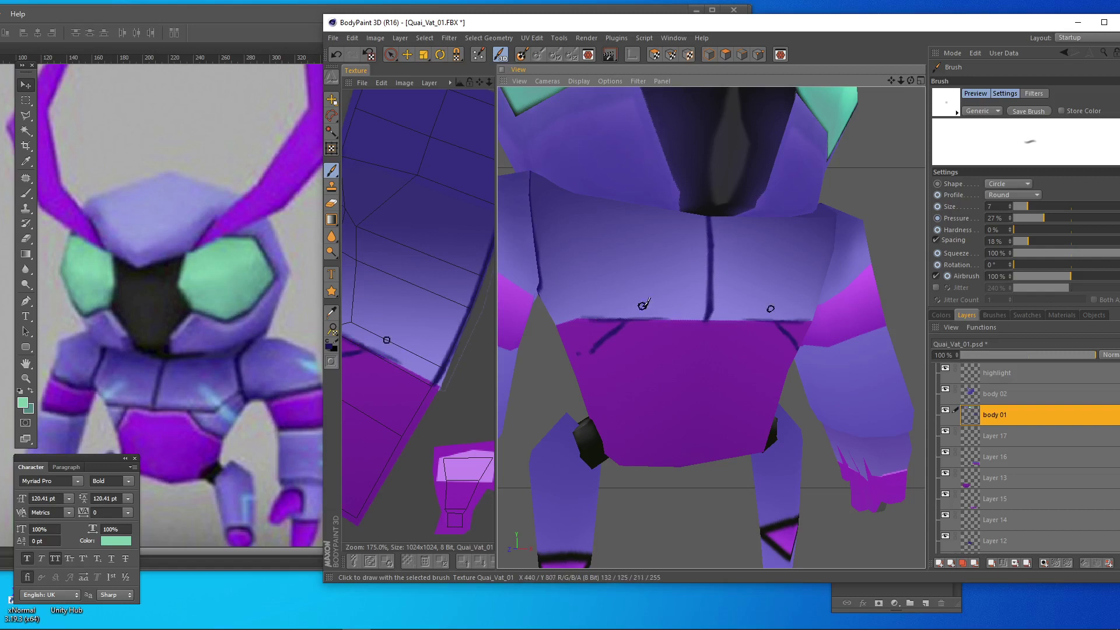
- Examine the new belly marks on the torso island and compare them with the chest and belly lines in the concept image
{"action": "scroll", "coordinate": [468, 380], "scroll_direction": "down", "scroll_amount": 3}
{"action": "middle_click_drag", "start_coordinate": [467, 382], "coordinate": [491, 353], "text": "alt"}
{"action": "scroll", "coordinate": [429, 355], "scroll_direction": "up", "scroll_amount": 3}
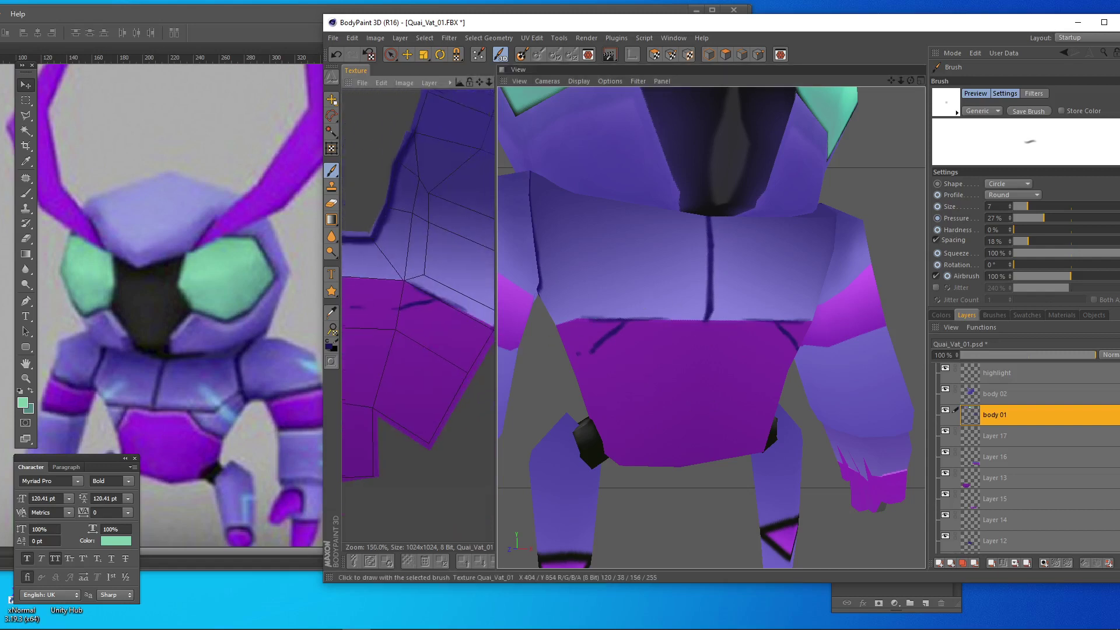
{"action": "mouse_move", "coordinate": [482, 292]}
{"action": "middle_mouse_down", "text": "alt"}
{"action": "mouse_move", "coordinate": [408, 327]}
{"action": "mouse_move", "coordinate": [493, 302]}
{"action": "middle_mouse_up", "text": "alt"}
{"action": "scroll", "coordinate": [378, 321], "scroll_direction": "up", "scroll_amount": 1}
{"action": "middle_click_drag", "start_coordinate": [347, 316], "coordinate": [376, 322], "text": "alt"}
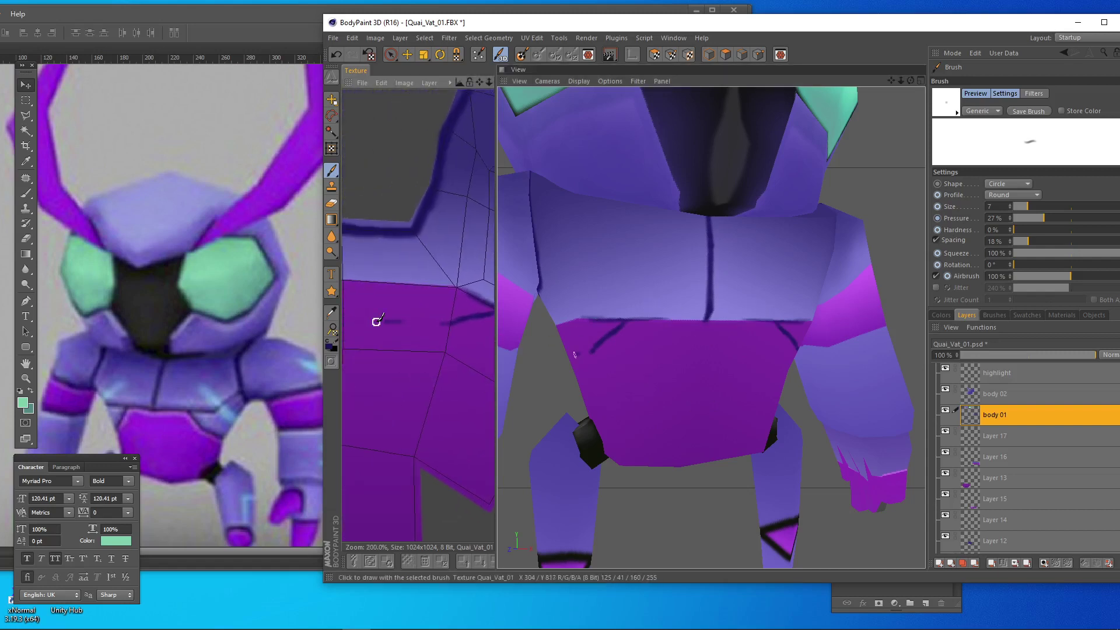
{"action": "left_click", "coordinate": [44, 248]}
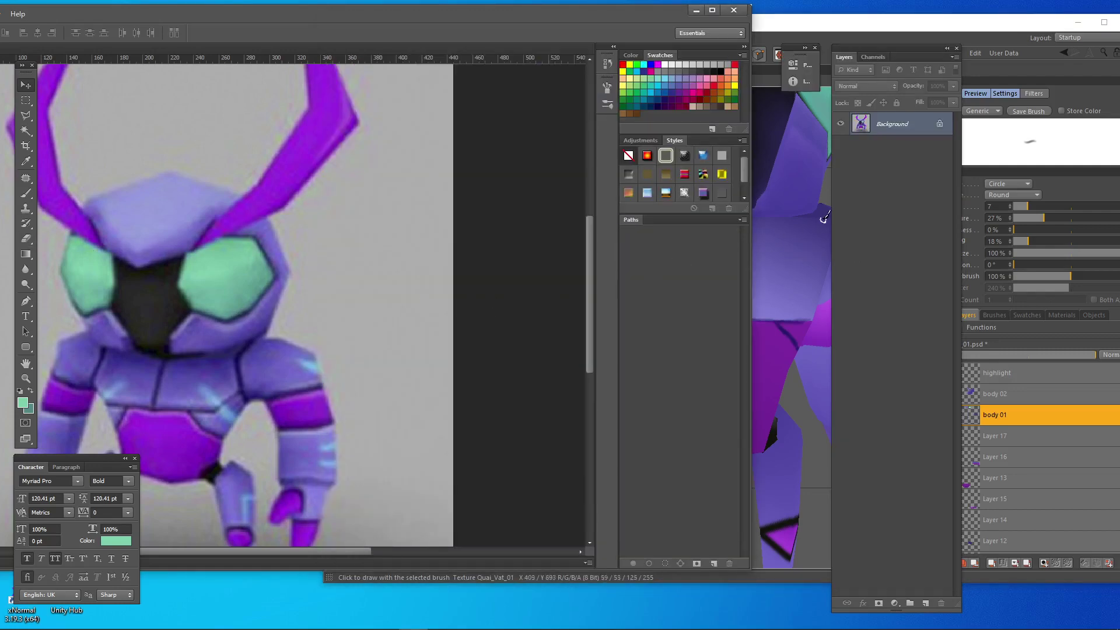
{"action": "left_click", "coordinate": [814, 178]}
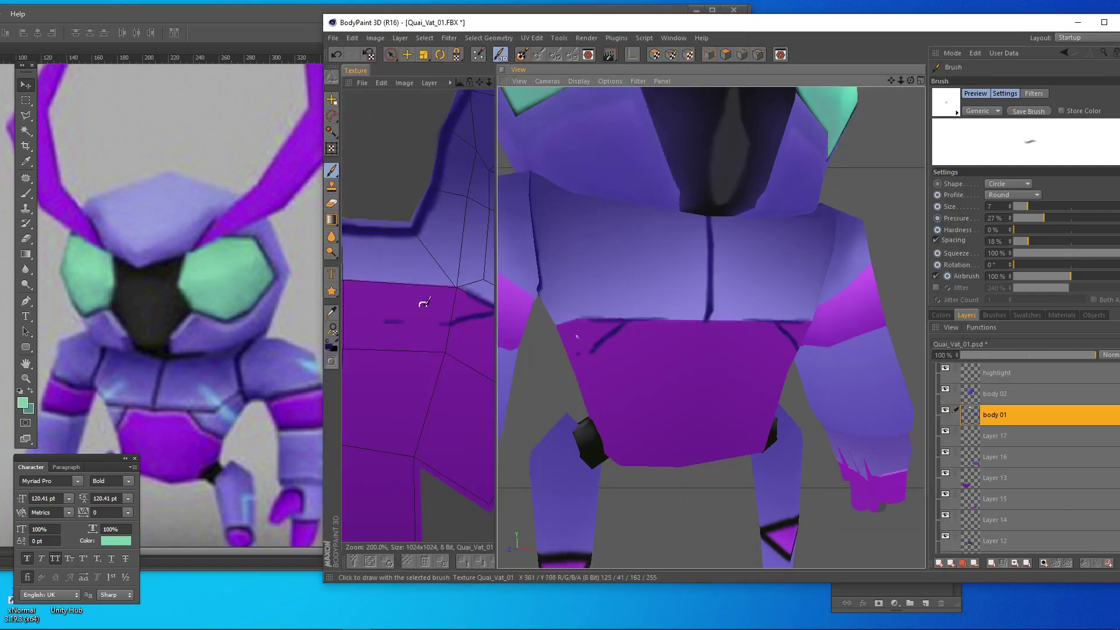
{"action": "left_click", "coordinate": [28, 244]}
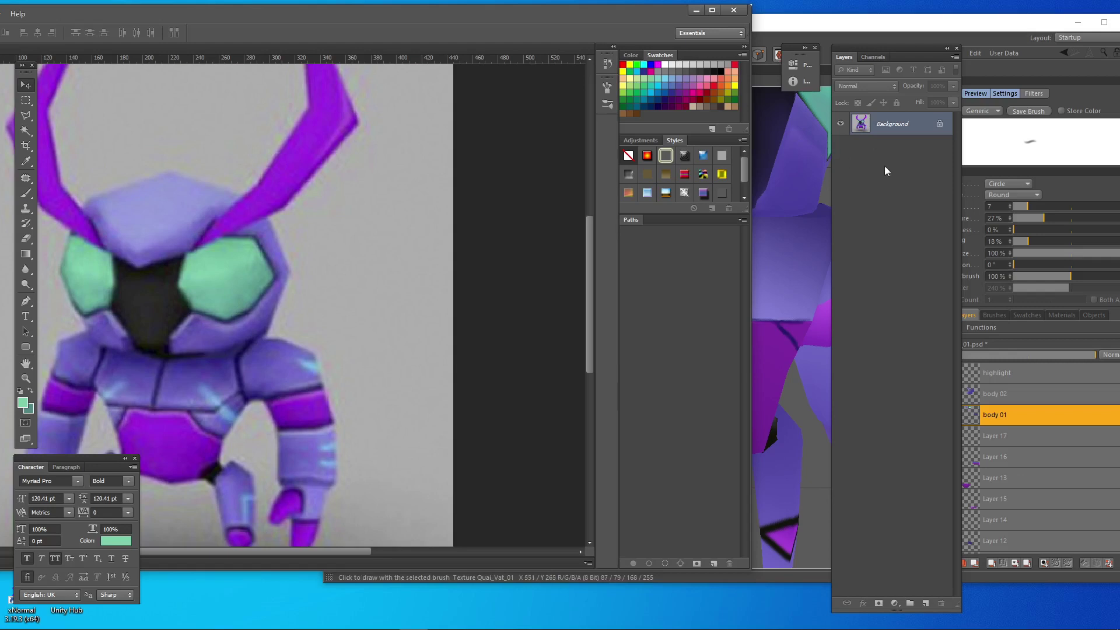
- Return to BodyPaint 3D, clear the stray dash on the purple belly, and set the eraser size to 15
{"action": "left_click", "coordinate": [892, 26]}
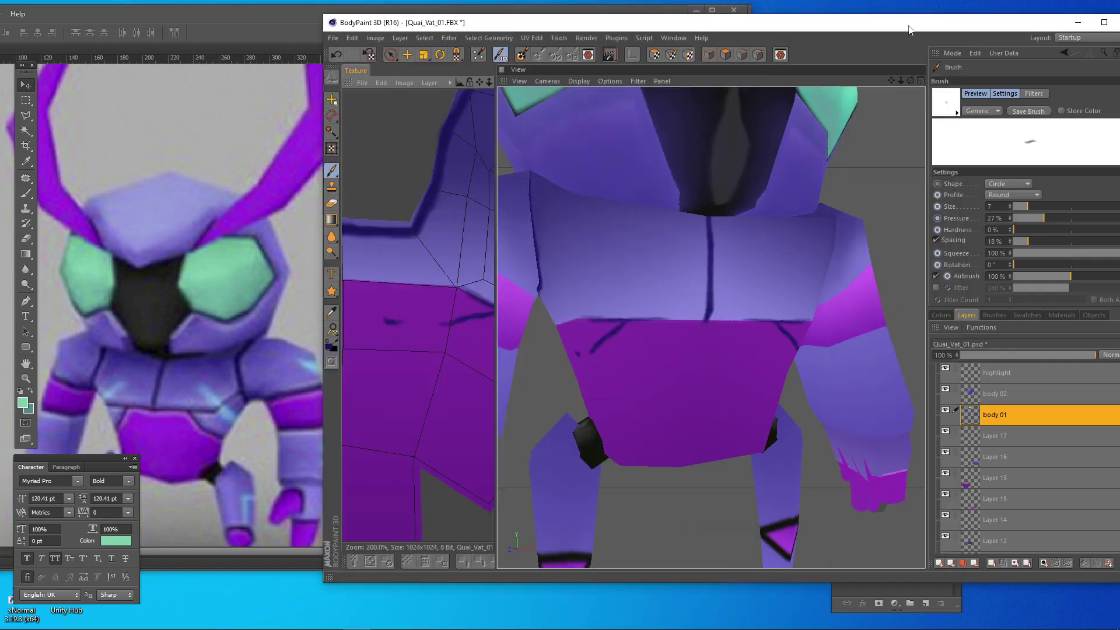
{"action": "left_click", "coordinate": [331, 202]}
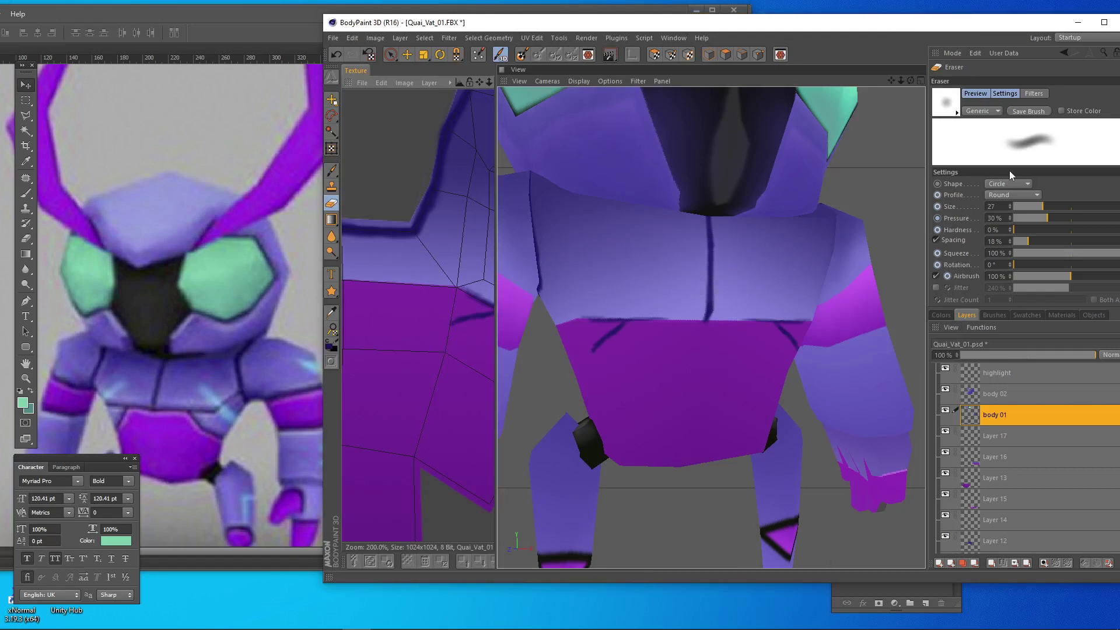
{"action": "left_click_drag", "start_coordinate": [1028, 208], "coordinate": [1018, 208]}
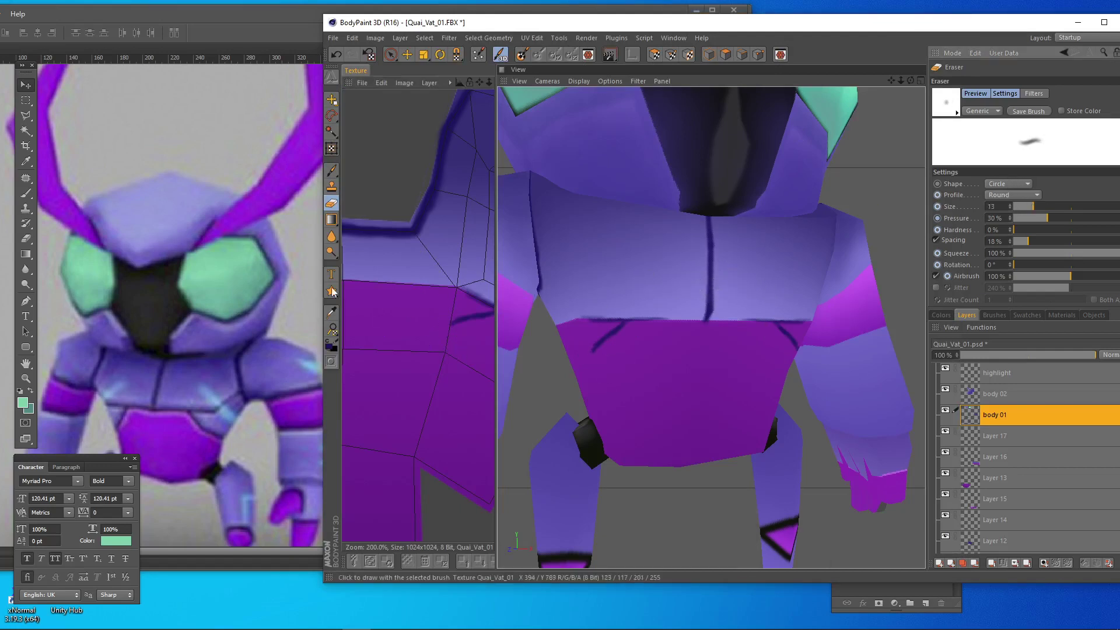
{"action": "left_click", "coordinate": [331, 170]}
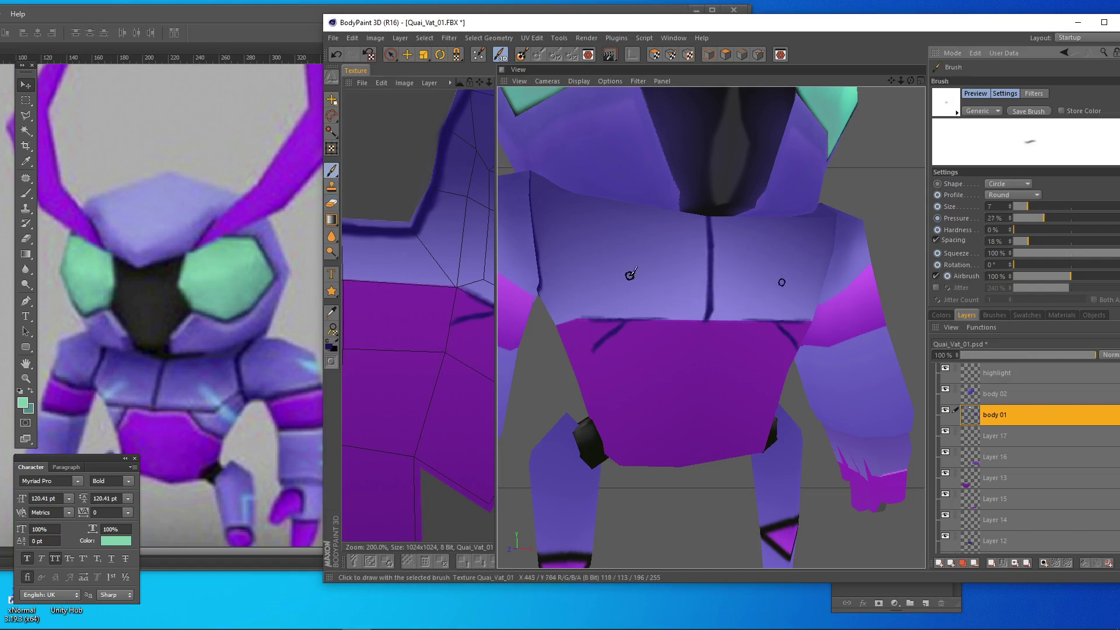
- Paint dark lines closing the triangle at the belly's upper corner and linking it diagonally to the shoulder seam and armpit
{"action": "mouse_move", "coordinate": [624, 274]}
{"action": "left_mouse_down", "text": "alt"}
{"action": "mouse_move", "coordinate": [675, 241]}
{"action": "mouse_move", "coordinate": [671, 255]}
{"action": "left_mouse_up", "text": "alt"}
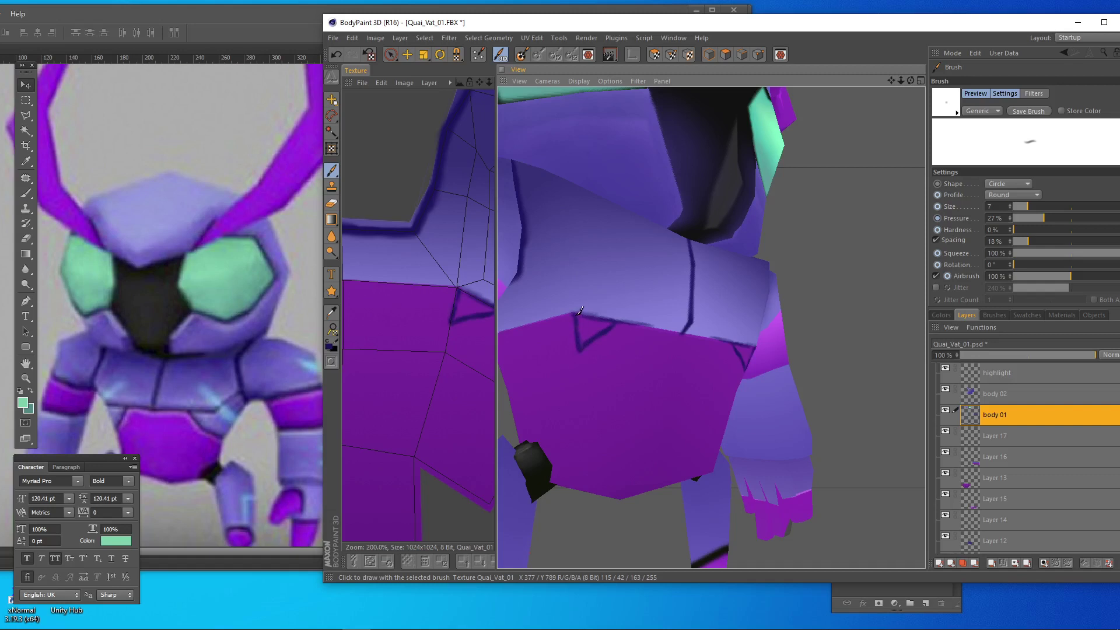
{"action": "left_click_drag", "start_coordinate": [588, 310], "coordinate": [560, 274], "text": "alt"}
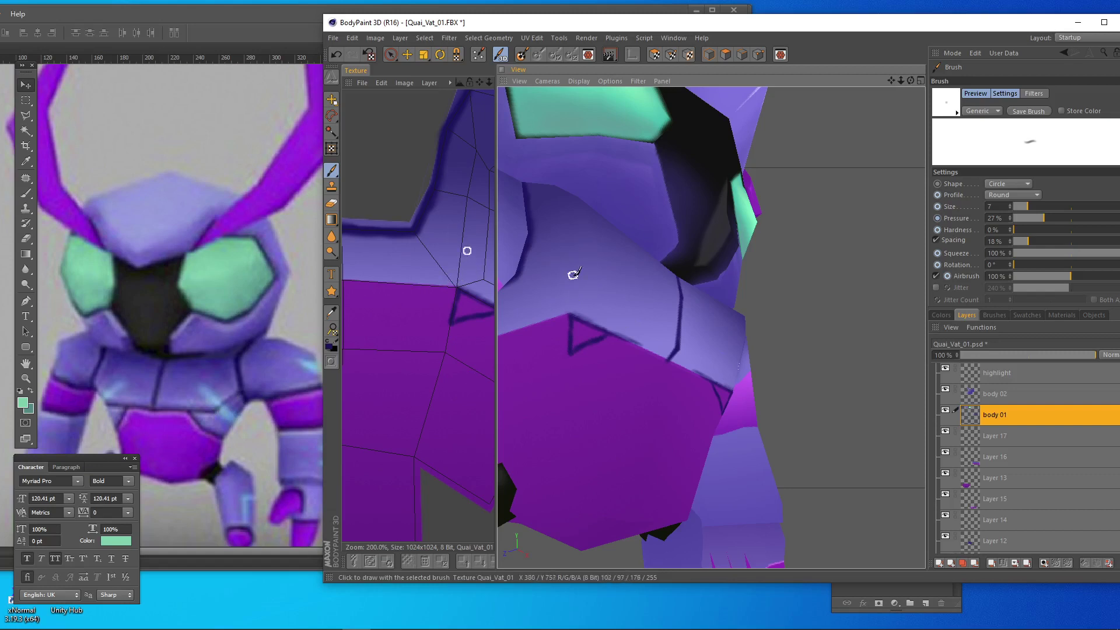
{"action": "mouse_move", "coordinate": [573, 275]}
{"action": "left_mouse_down", "text": "alt"}
{"action": "mouse_move", "coordinate": [532, 279]}
{"action": "mouse_move", "coordinate": [578, 310]}
{"action": "mouse_move", "coordinate": [537, 278]}
{"action": "left_mouse_up", "text": "alt"}
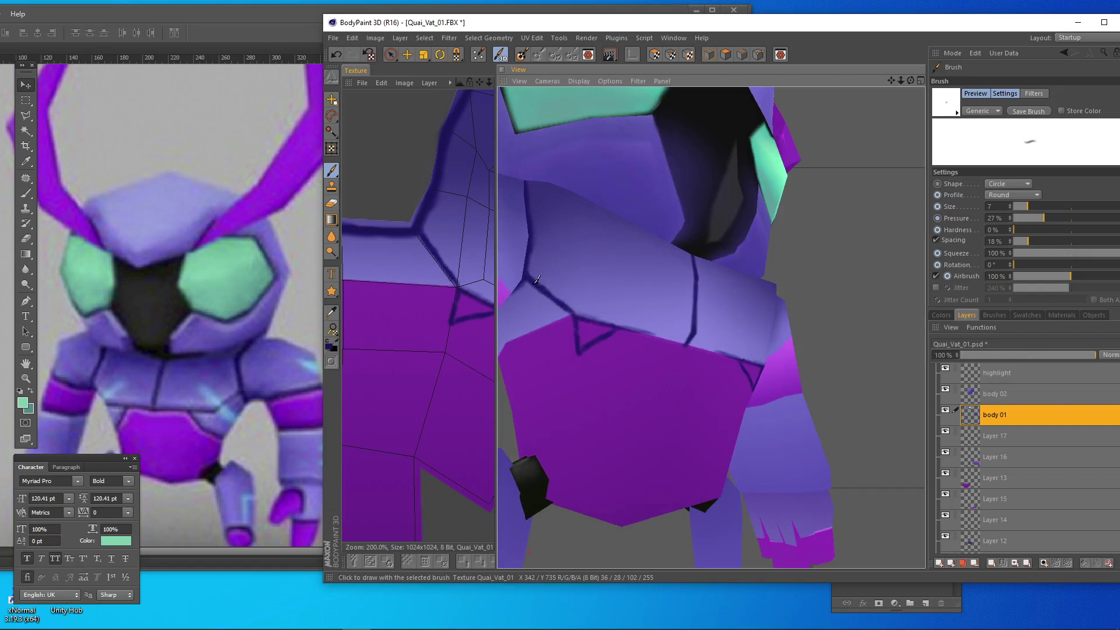
{"action": "mouse_move", "coordinate": [599, 323]}
{"action": "left_mouse_down", "text": "alt"}
{"action": "mouse_move", "coordinate": [475, 292]}
{"action": "mouse_move", "coordinate": [464, 321]}
{"action": "left_mouse_up", "text": "alt"}
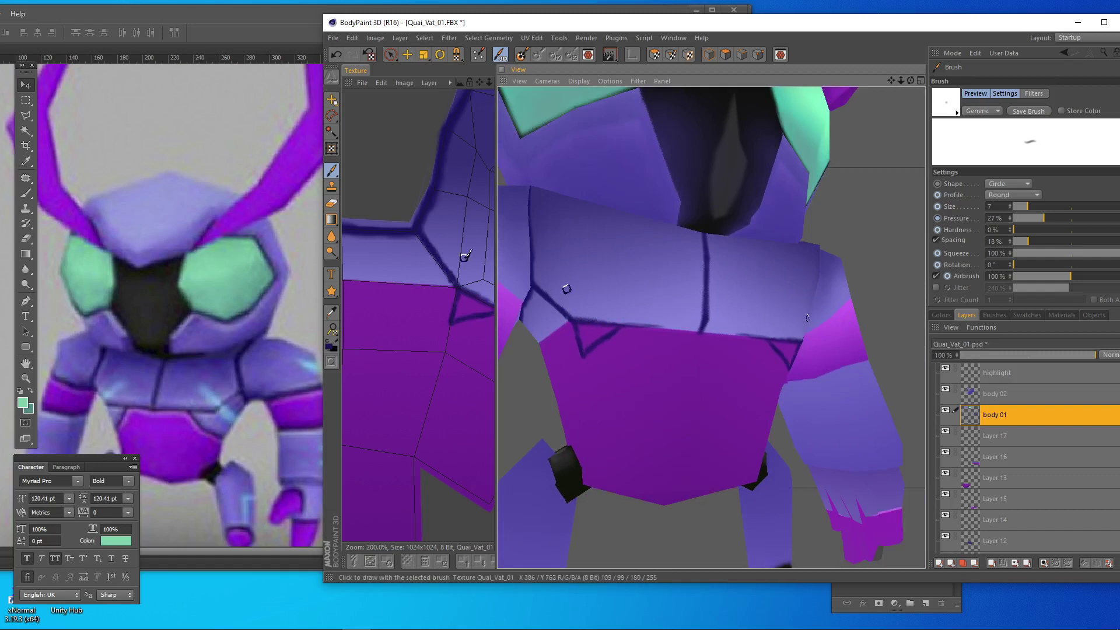
- Sample the body's blue and, raising the brush size to 33, paint over the purple in the belly's corner triangle and the adjoining side strip
{"action": "left_click", "coordinate": [422, 263], "text": "ctrl"}
{"action": "left_click_drag", "start_coordinate": [578, 342], "coordinate": [590, 340]}
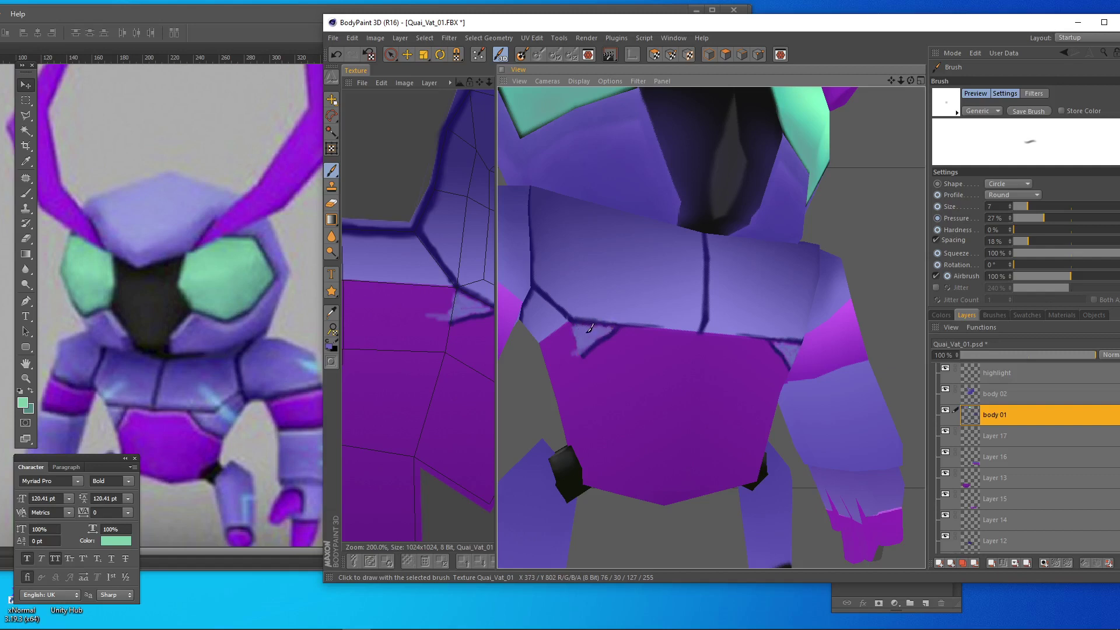
{"action": "scroll", "coordinate": [810, 345], "scroll_direction": "down", "scroll_amount": 5}
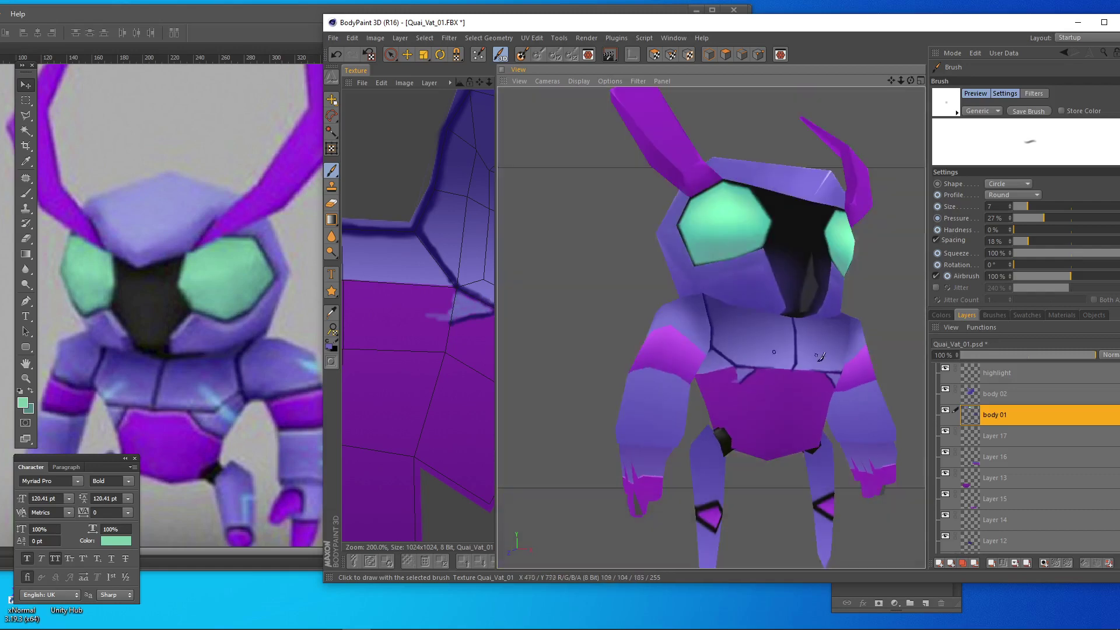
{"action": "left_click_drag", "start_coordinate": [770, 348], "coordinate": [962, 392], "text": "alt"}
{"action": "scroll", "coordinate": [210, 373], "scroll_direction": "down", "scroll_amount": 1, "text": "alt"}
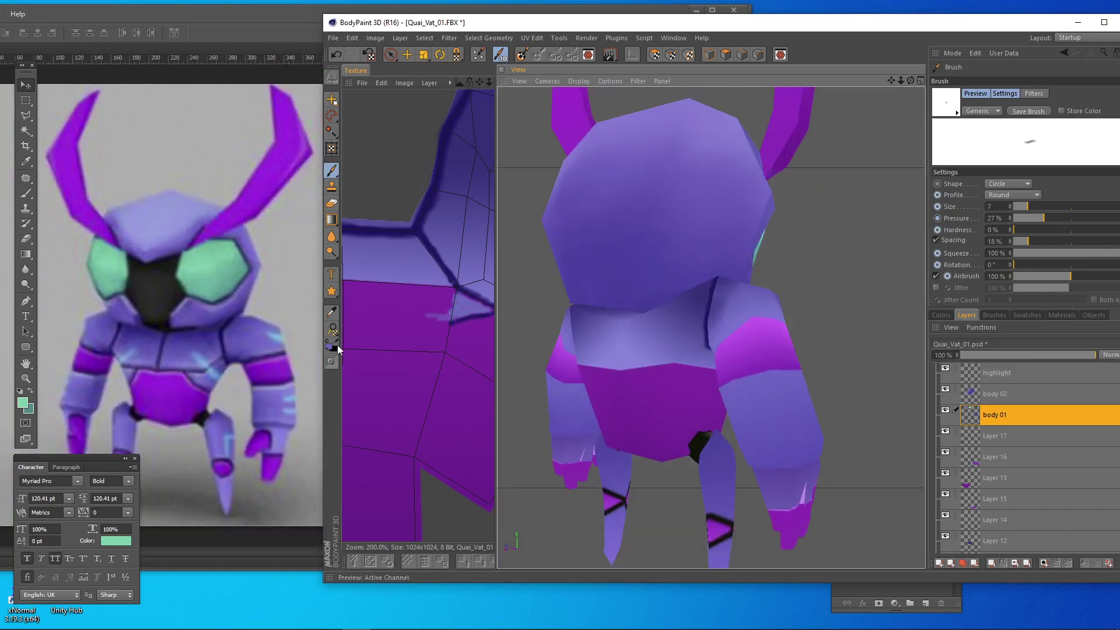
{"action": "scroll", "coordinate": [426, 362], "scroll_direction": "down", "scroll_amount": 2}
{"action": "scroll", "coordinate": [430, 356], "scroll_direction": "down", "scroll_amount": 2}
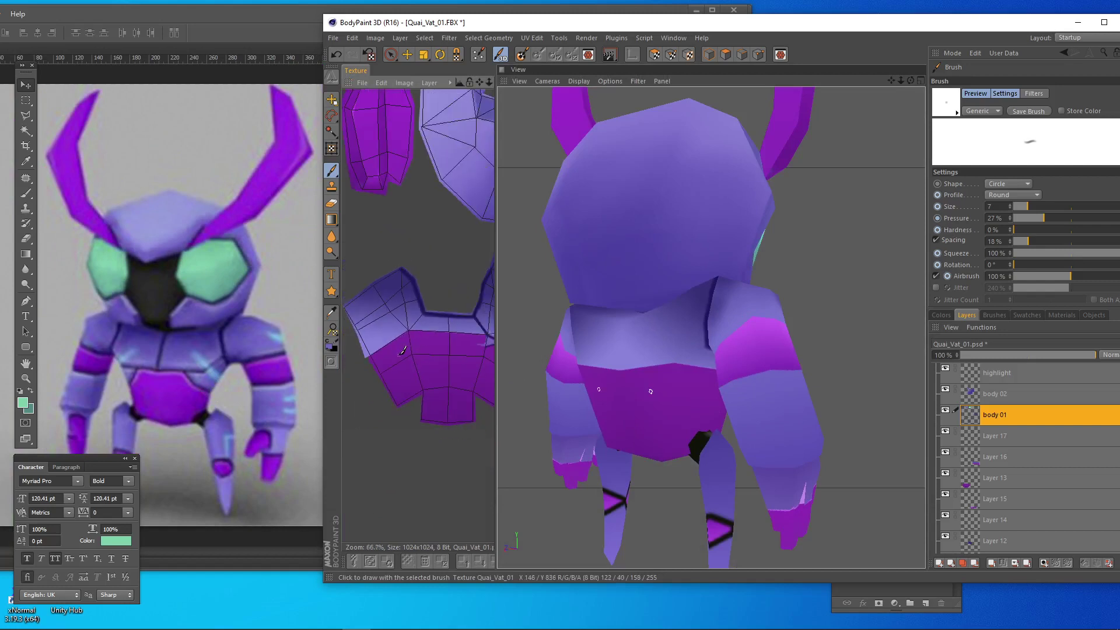
{"action": "scroll", "coordinate": [444, 345], "scroll_direction": "up", "scroll_amount": 2}
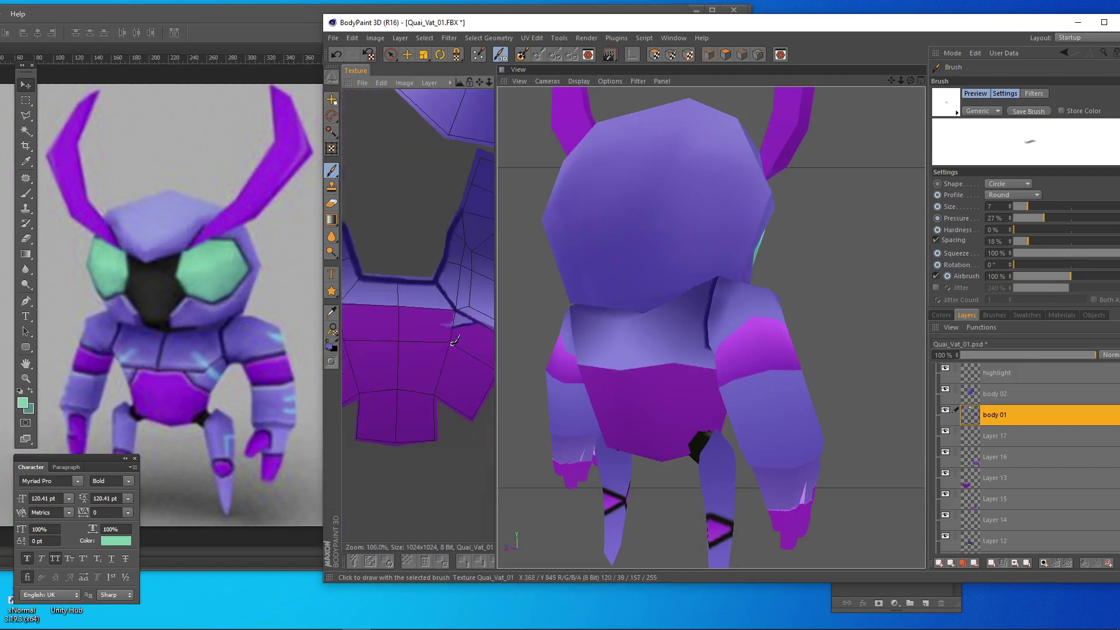
{"action": "left_click", "coordinate": [1046, 207]}
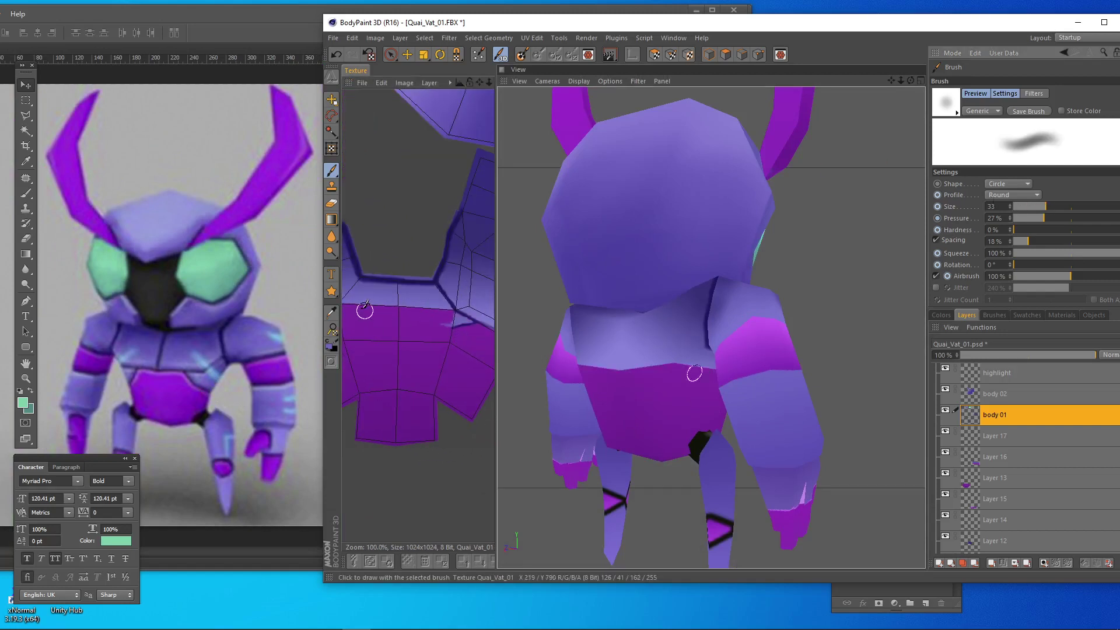
{"action": "mouse_move", "coordinate": [424, 305]}
{"action": "left_mouse_down"}
{"action": "mouse_move", "coordinate": [391, 312]}
{"action": "mouse_move", "coordinate": [433, 318]}
{"action": "left_mouse_up"}
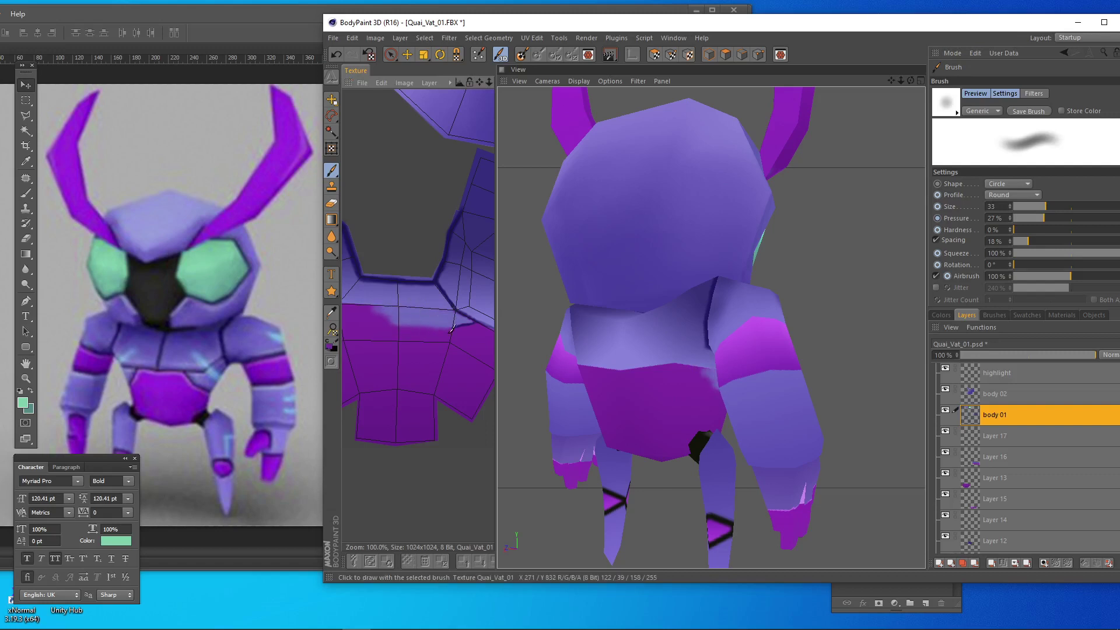
- Set the brush size to 17 and paint soft dark shading along the chest plate's lower edge and outer sides
{"action": "left_click_drag", "start_coordinate": [500, 340], "coordinate": [625, 286], "text": "alt"}
{"action": "scroll", "coordinate": [625, 286], "scroll_direction": "down", "scroll_amount": 3}
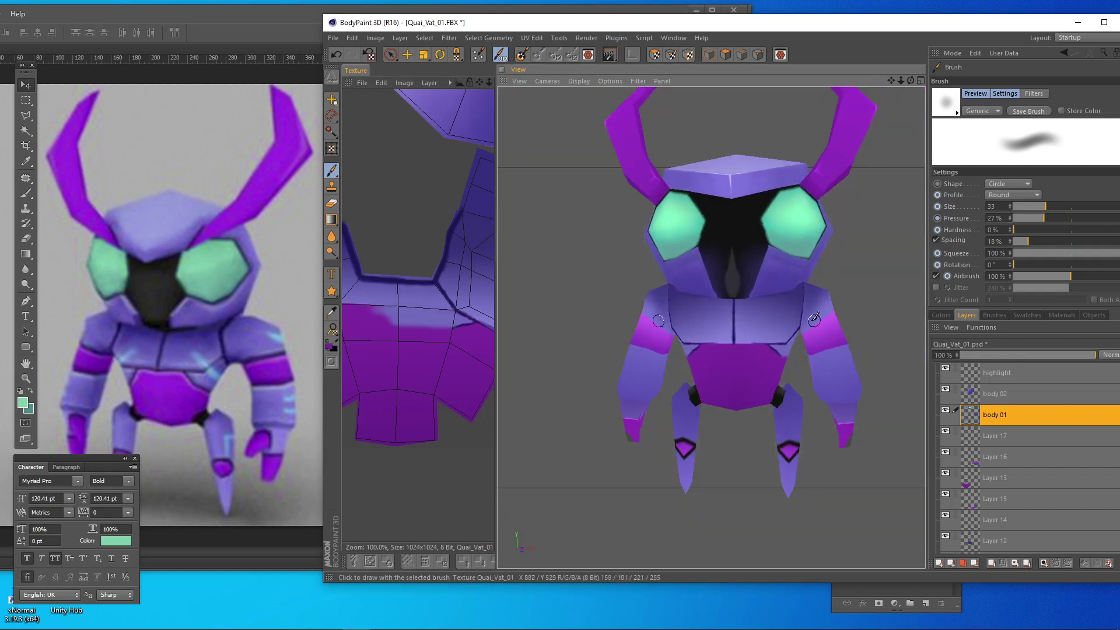
{"action": "left_click", "coordinate": [1036, 207]}
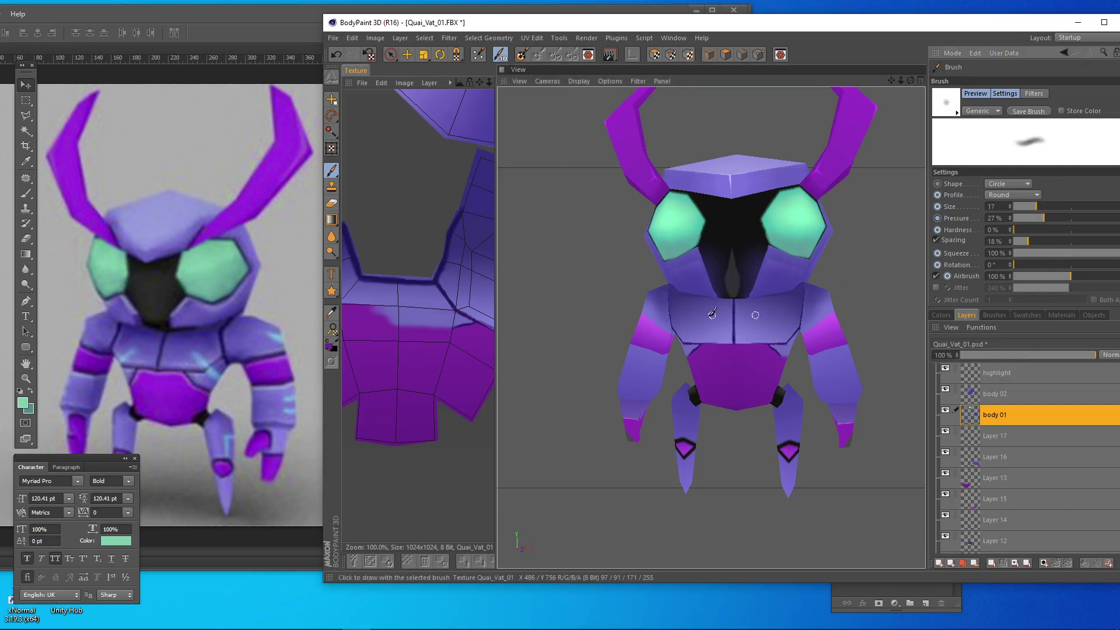
{"action": "left_click_drag", "start_coordinate": [709, 308], "coordinate": [776, 277], "text": "alt"}
{"action": "scroll", "coordinate": [704, 360], "scroll_direction": "up", "scroll_amount": 3}
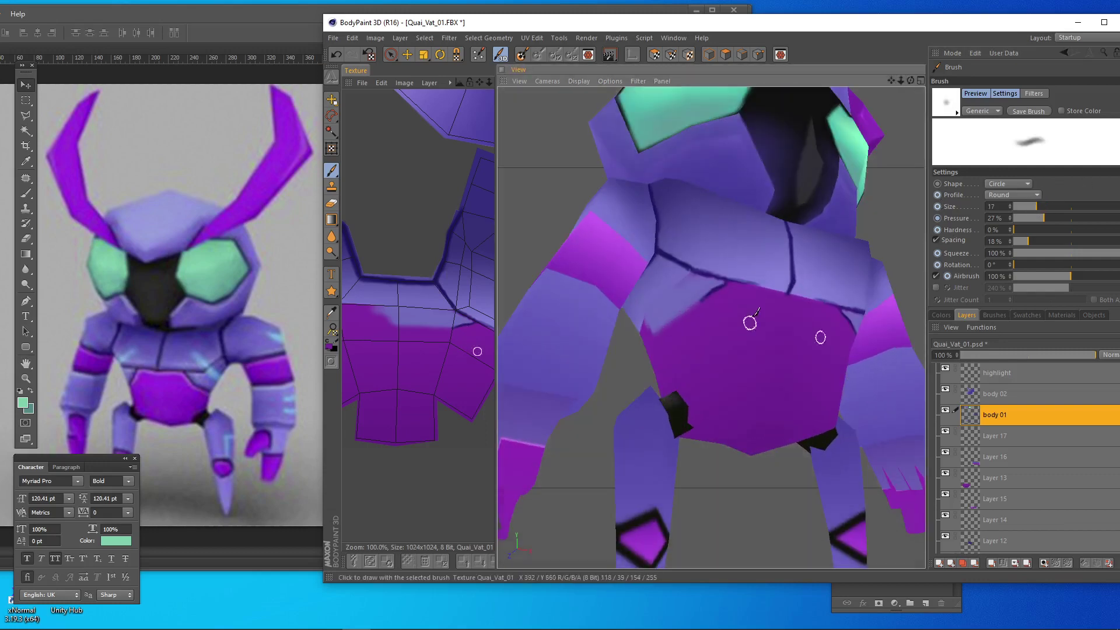
{"action": "scroll", "coordinate": [704, 360], "scroll_direction": "up", "scroll_amount": 3}
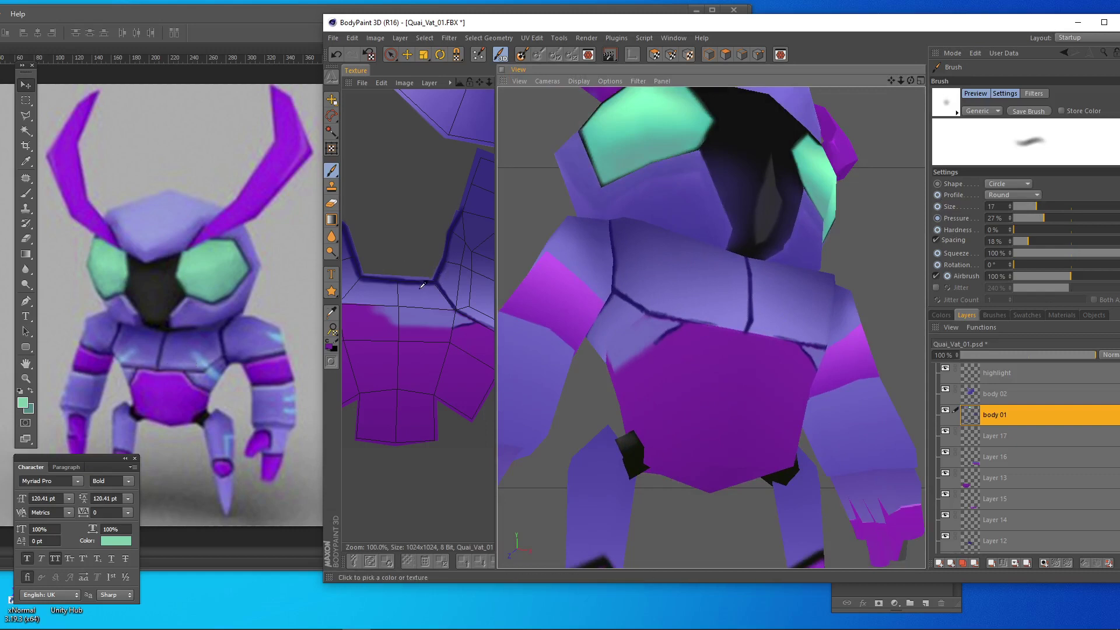
{"action": "left_click_drag", "start_coordinate": [686, 267], "coordinate": [670, 258], "text": "alt"}
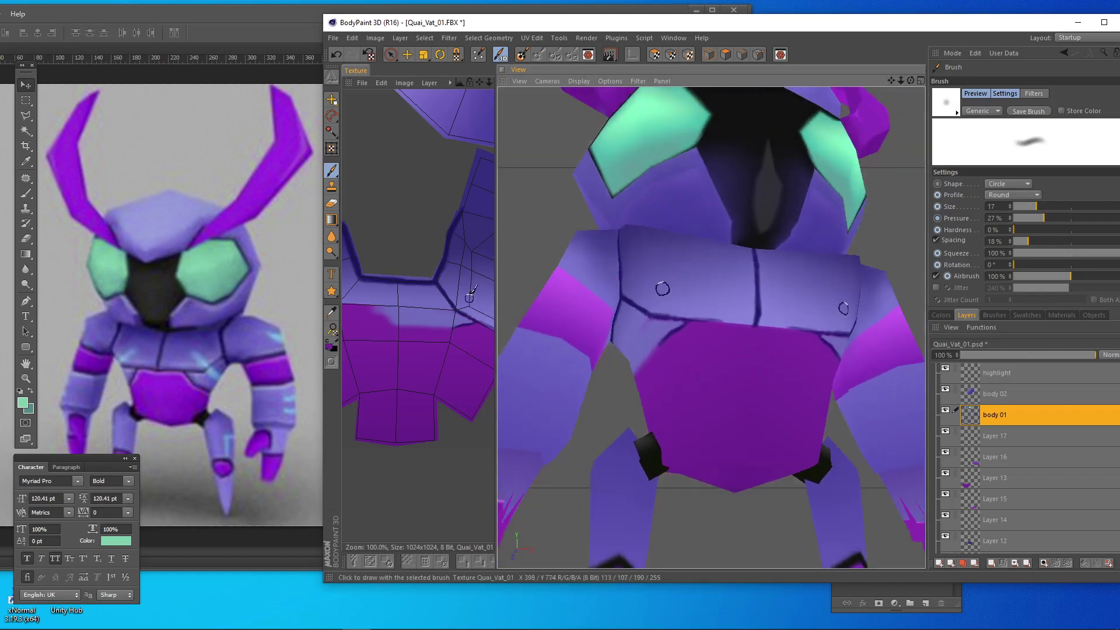
{"action": "middle_click_drag", "start_coordinate": [460, 306], "coordinate": [386, 284], "text": "alt"}
{"action": "scroll", "coordinate": [461, 304], "scroll_direction": "up", "scroll_amount": 2}
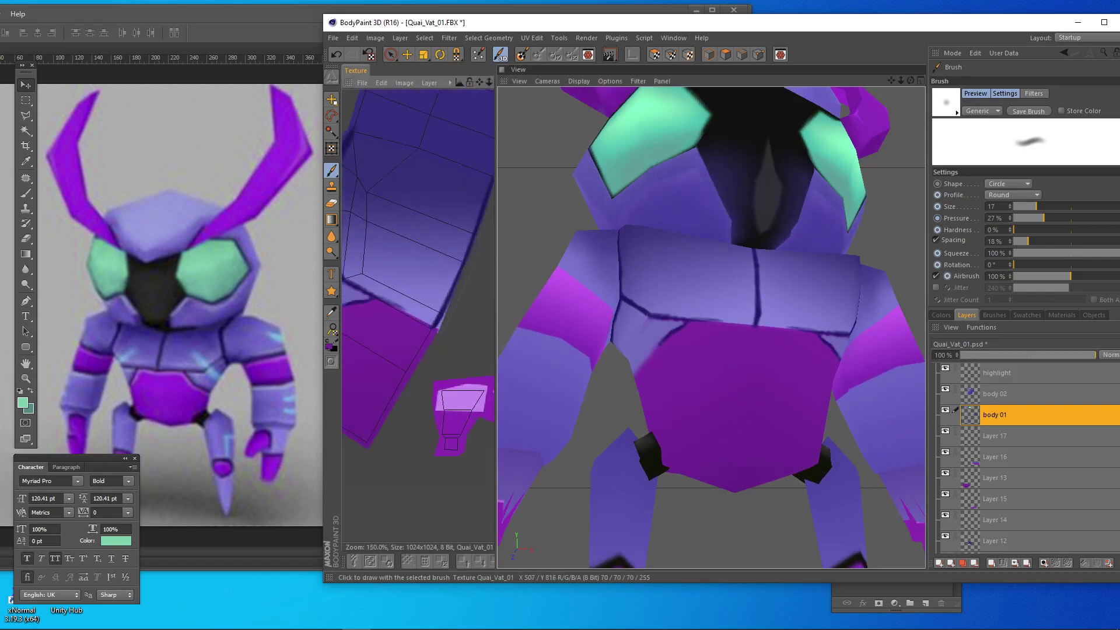
{"action": "middle_click_drag", "start_coordinate": [461, 304], "coordinate": [475, 320], "text": "alt"}
{"action": "left_click_drag", "start_coordinate": [367, 296], "coordinate": [450, 336]}
{"action": "mouse_move", "coordinate": [374, 288]}
{"action": "left_mouse_down"}
{"action": "mouse_move", "coordinate": [353, 257]}
{"action": "mouse_move", "coordinate": [357, 235]}
{"action": "left_mouse_up"}
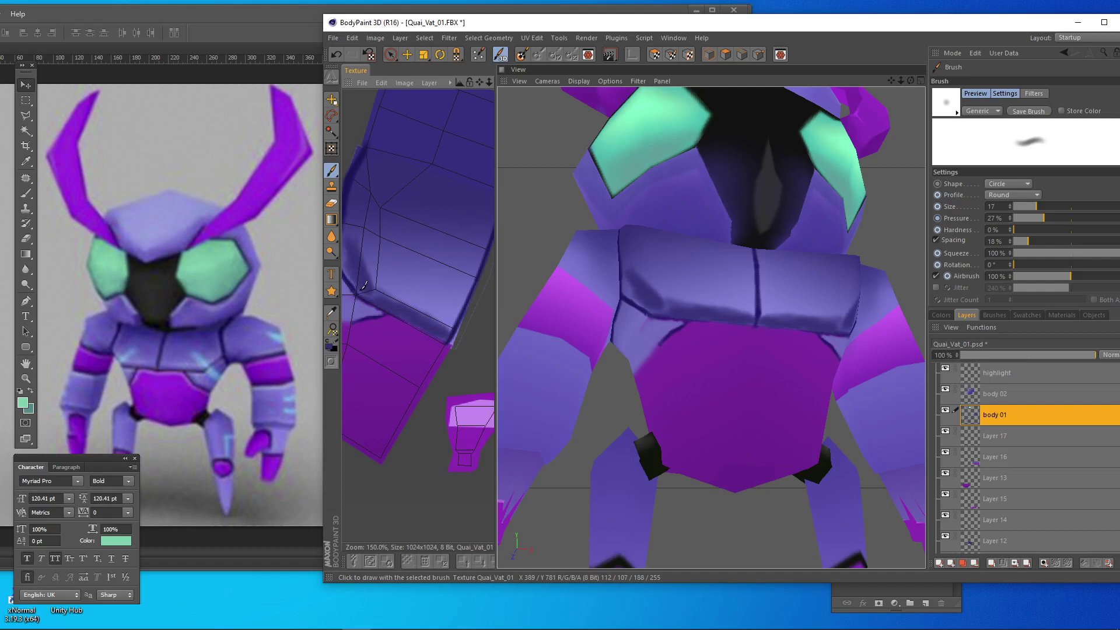
- Deepen the dark shading at the chest plate's lower outer corners and along its lower edge toward the center seam
{"action": "middle_click_drag", "start_coordinate": [387, 273], "coordinate": [429, 286], "text": "alt"}
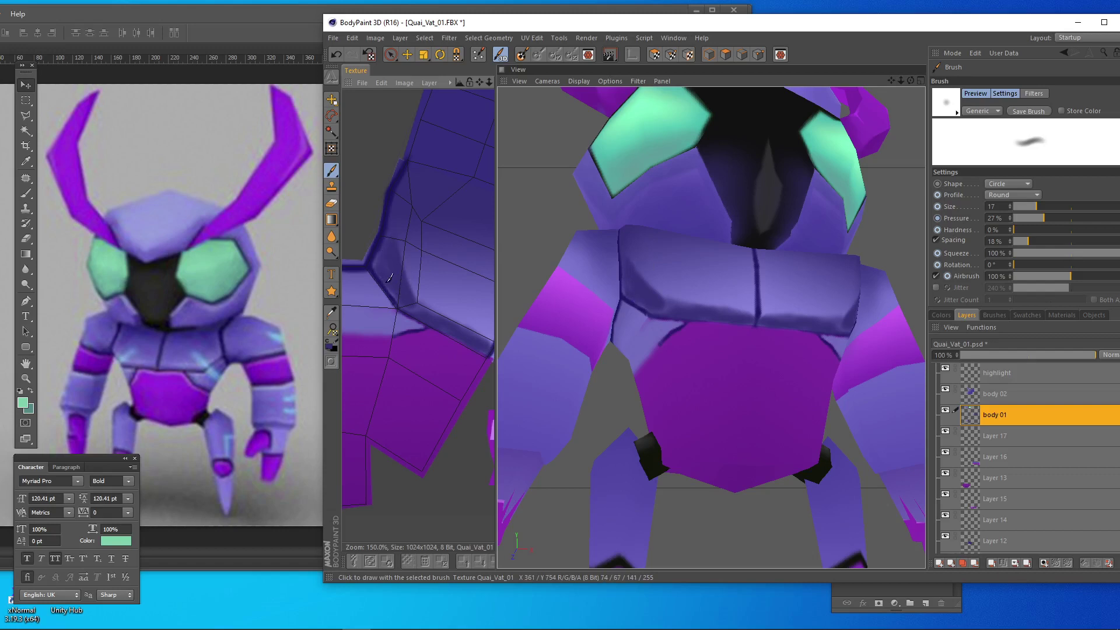
{"action": "left_click_drag", "start_coordinate": [381, 277], "coordinate": [392, 289]}
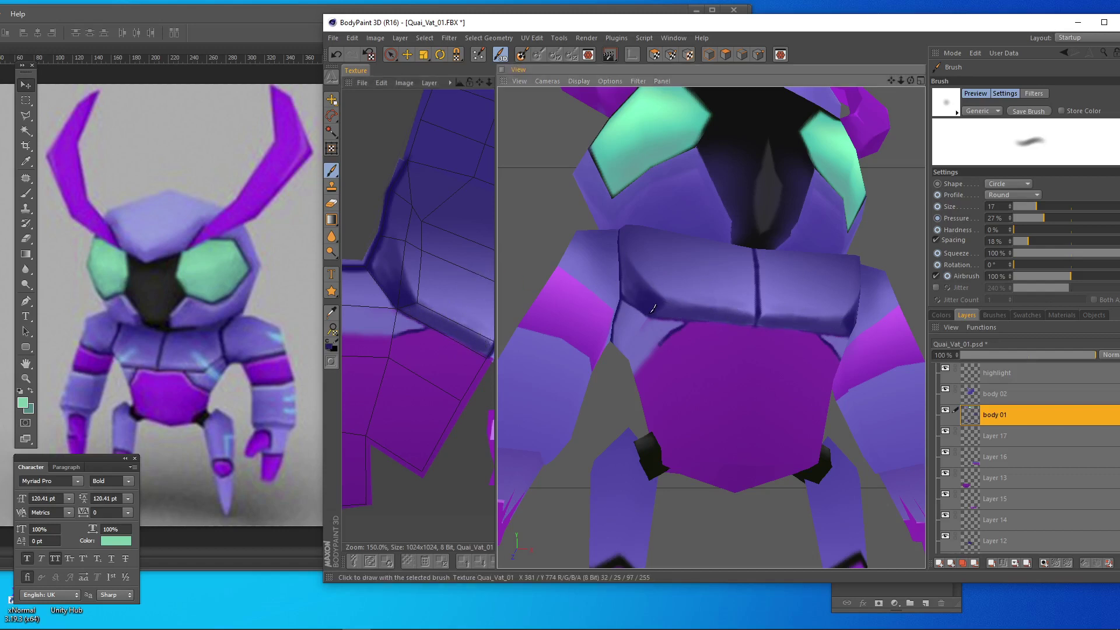
{"action": "mouse_move", "coordinate": [688, 289]}
{"action": "left_mouse_down", "text": "alt"}
{"action": "mouse_move", "coordinate": [670, 257]}
{"action": "mouse_move", "coordinate": [659, 320]}
{"action": "left_mouse_up", "text": "alt"}
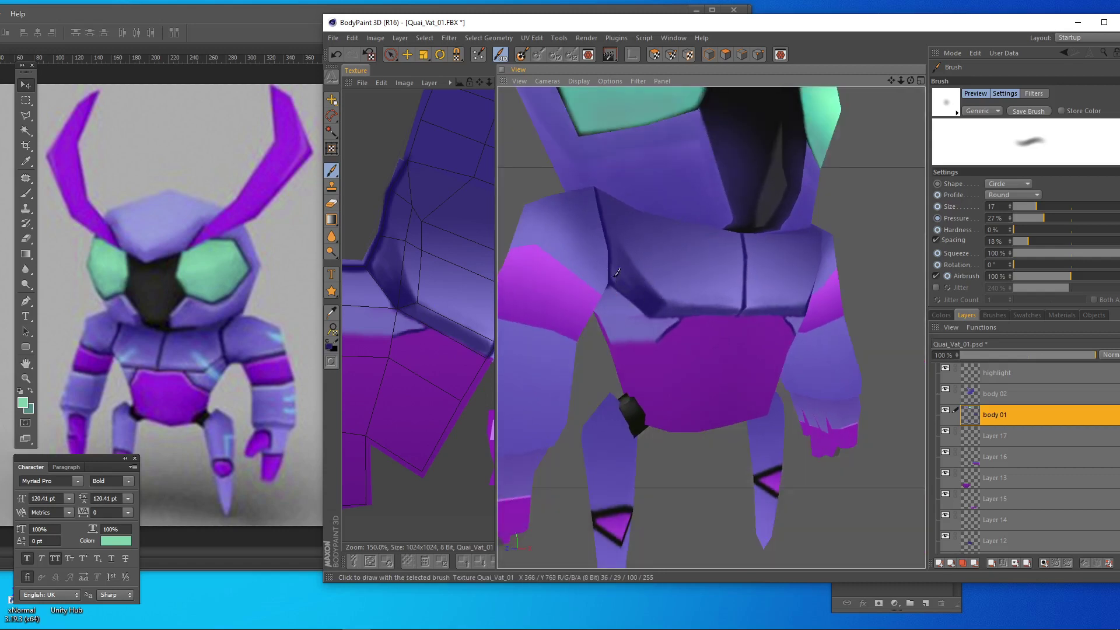
{"action": "key", "text": "ctrl+z"}
{"action": "left_click_drag", "start_coordinate": [653, 288], "coordinate": [577, 251], "text": "alt"}
{"action": "mouse_move", "coordinate": [665, 308]}
{"action": "left_mouse_down"}
{"action": "mouse_move", "coordinate": [763, 308]}
{"action": "mouse_move", "coordinate": [759, 326]}
{"action": "mouse_move", "coordinate": [762, 282]}
{"action": "left_mouse_up"}
{"action": "left_click", "coordinate": [745, 322], "text": "ctrl"}
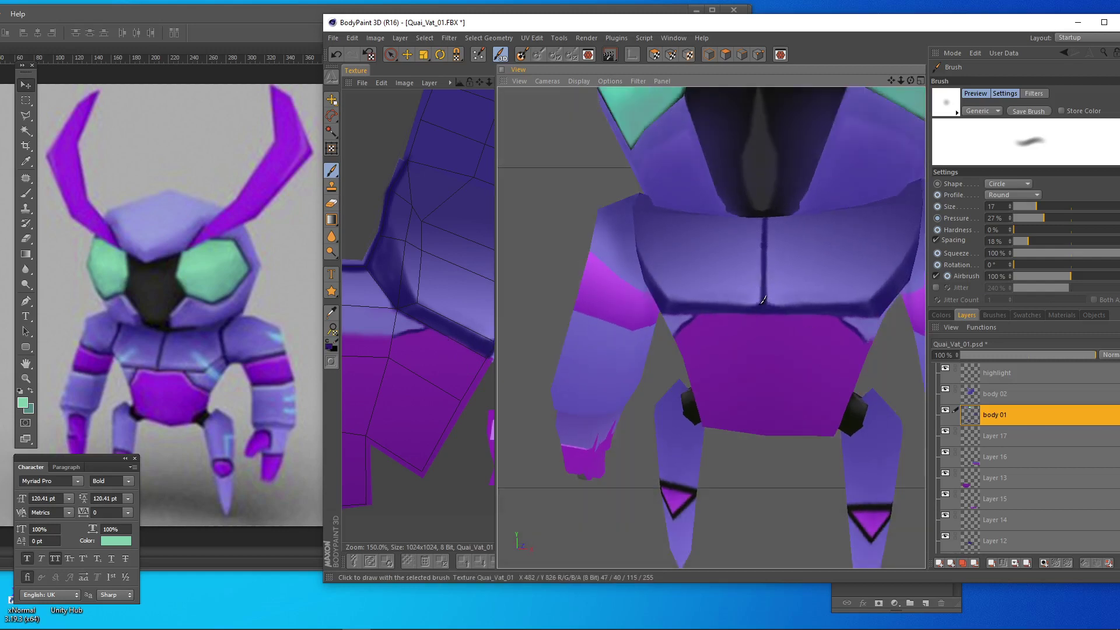
- Set the brush size to 6 and examine the chest shading on the whole character from farther away
{"action": "left_click", "coordinate": [1017, 207]}
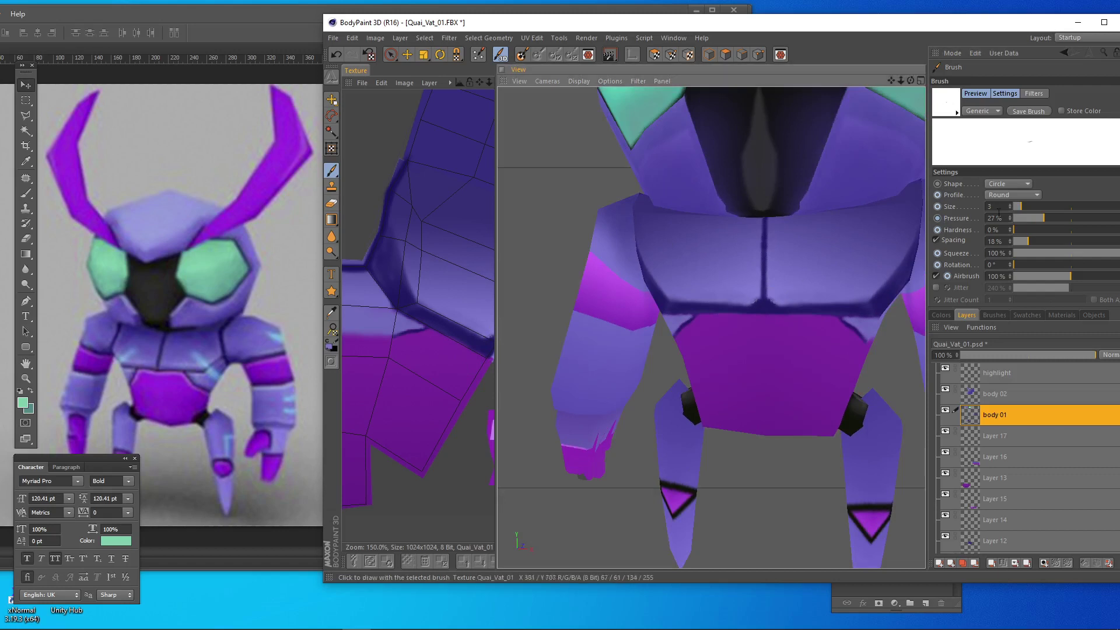
{"action": "left_click", "coordinate": [1023, 207]}
{"action": "scroll", "coordinate": [774, 264], "scroll_direction": "down", "scroll_amount": 8}
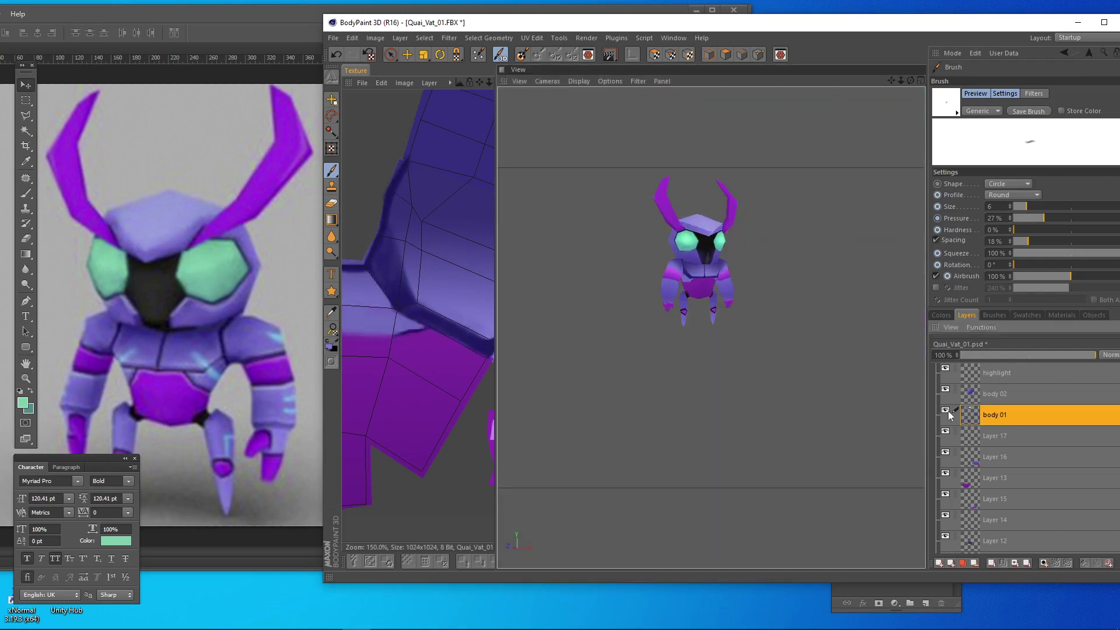
{"action": "scroll", "coordinate": [754, 366], "scroll_direction": "down", "scroll_amount": 3}
{"action": "left_click_drag", "start_coordinate": [711, 327], "coordinate": [751, 359], "text": "alt"}
{"action": "scroll", "coordinate": [832, 327], "scroll_direction": "up", "scroll_amount": 6}
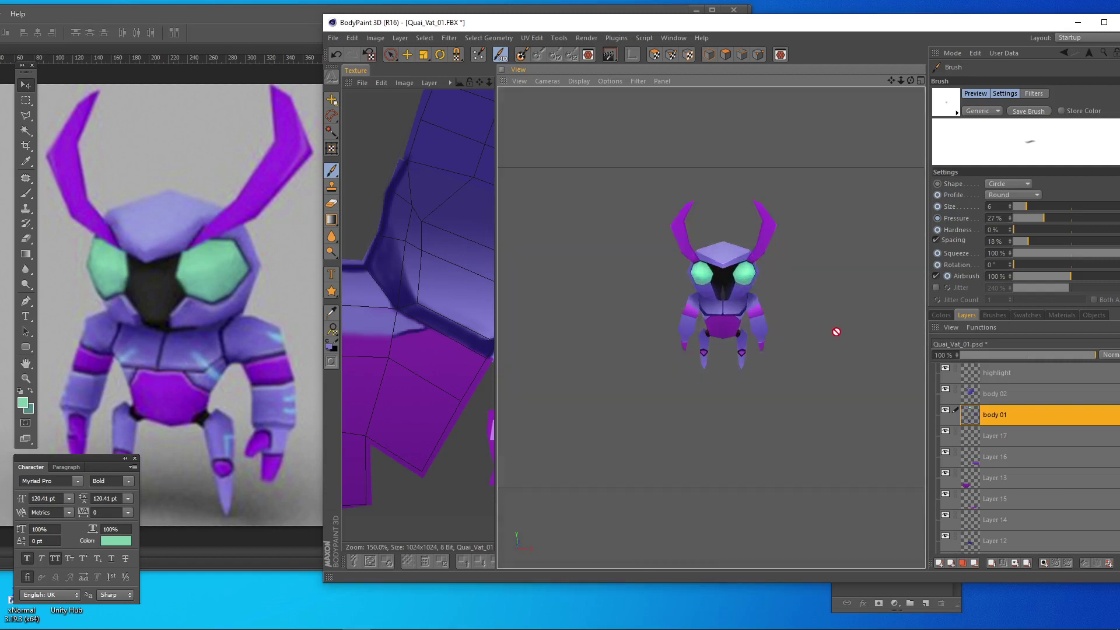
{"action": "left_click_drag", "start_coordinate": [739, 310], "coordinate": [802, 316], "text": "alt"}
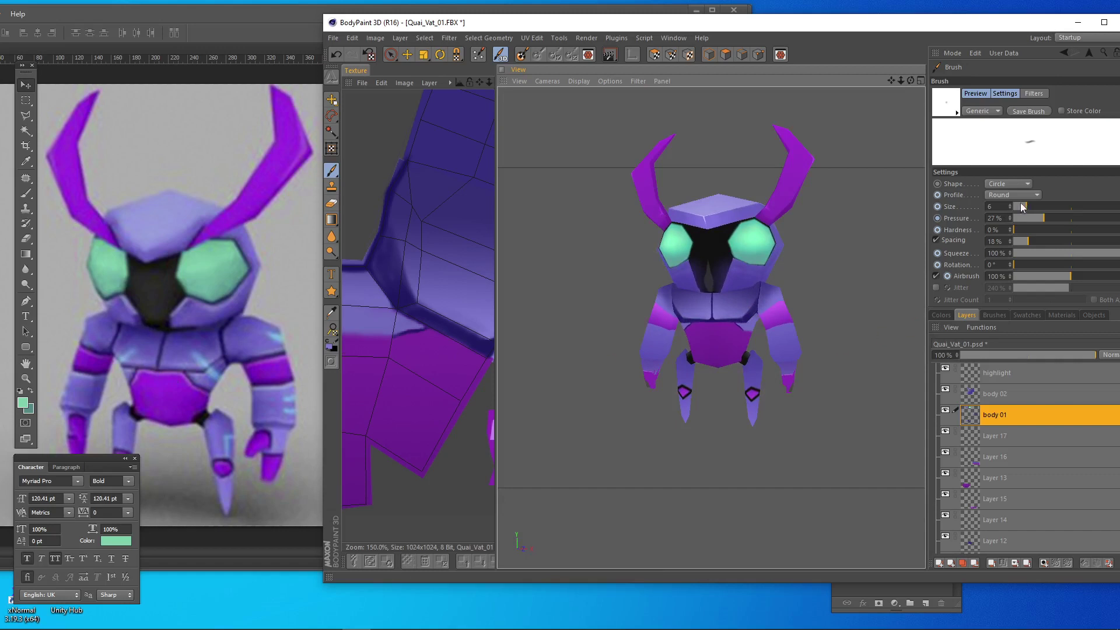
- Set the brush size to 48, maximize the BodyPaint 3D window, and widen the texture view to show the whole torso island
{"action": "left_click_drag", "start_coordinate": [1021, 204], "coordinate": [1052, 207]}
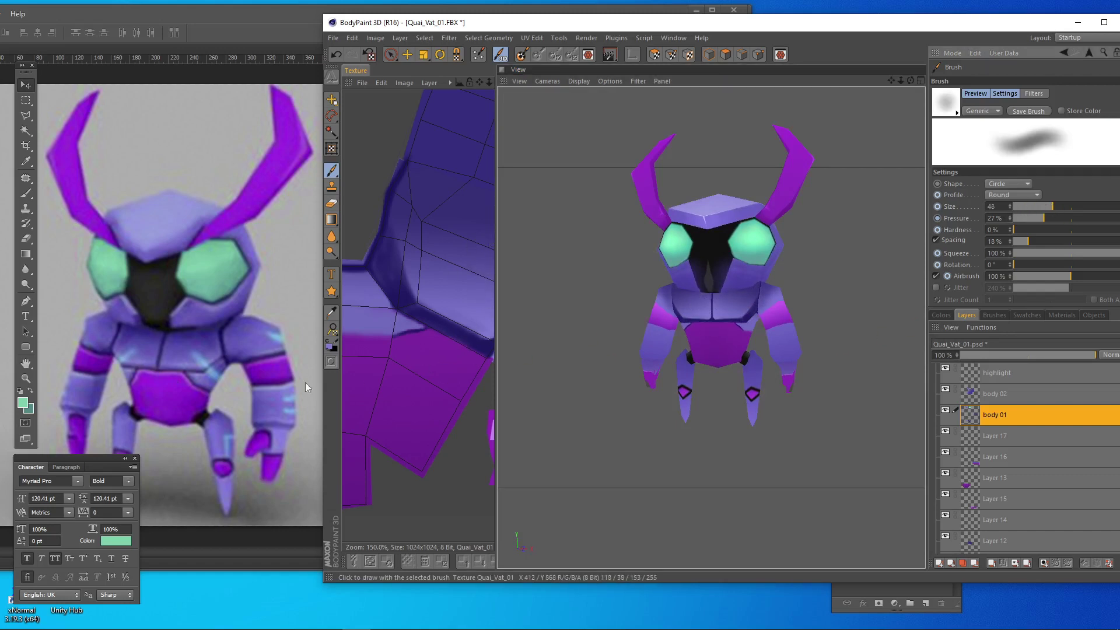
{"action": "left_click", "coordinate": [181, 331]}
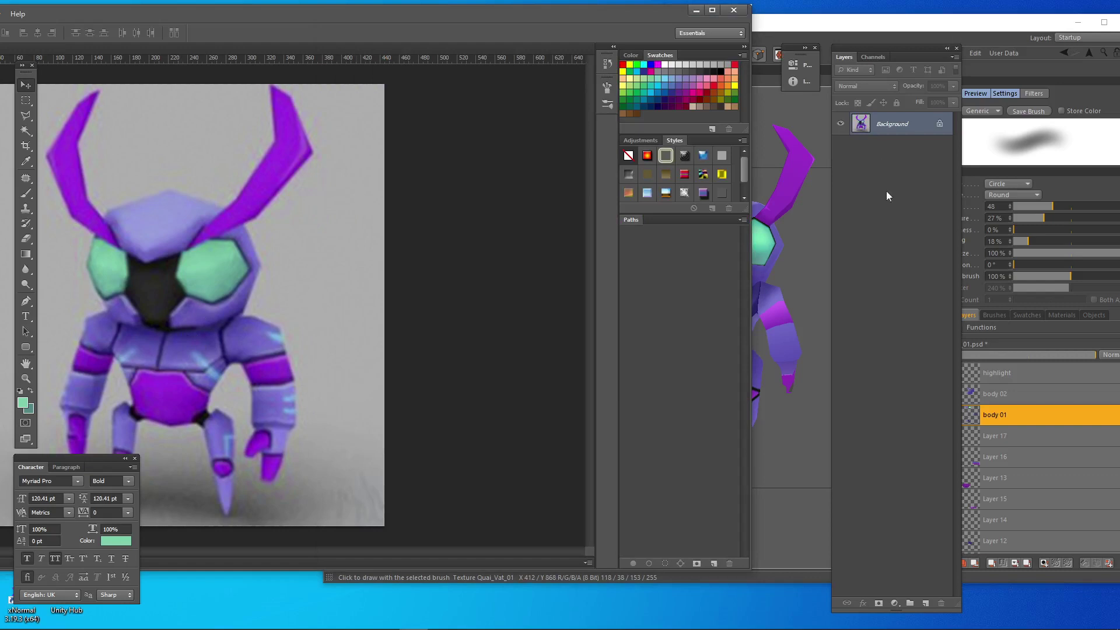
{"action": "left_click", "coordinate": [1104, 23]}
{"action": "left_click", "coordinate": [159, 65]}
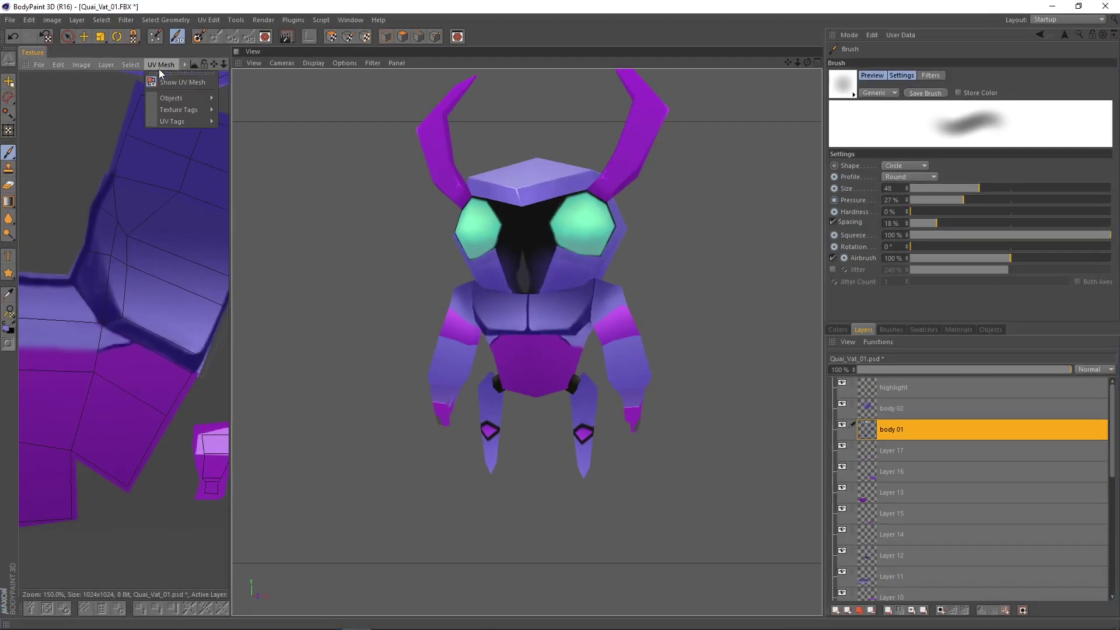
{"action": "mouse_move", "coordinate": [178, 112]}
{"action": "double_click", "coordinate": [229, 200]}
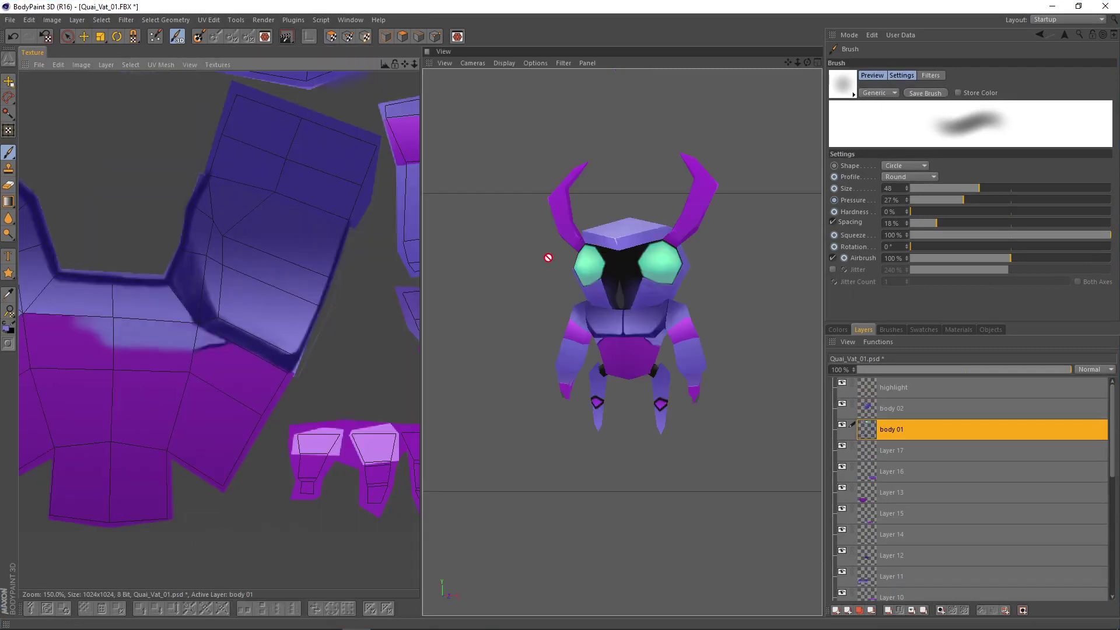
{"action": "left_click_drag", "start_coordinate": [420, 243], "coordinate": [483, 245]}
{"action": "scroll", "coordinate": [375, 295], "scroll_direction": "down", "scroll_amount": 6}
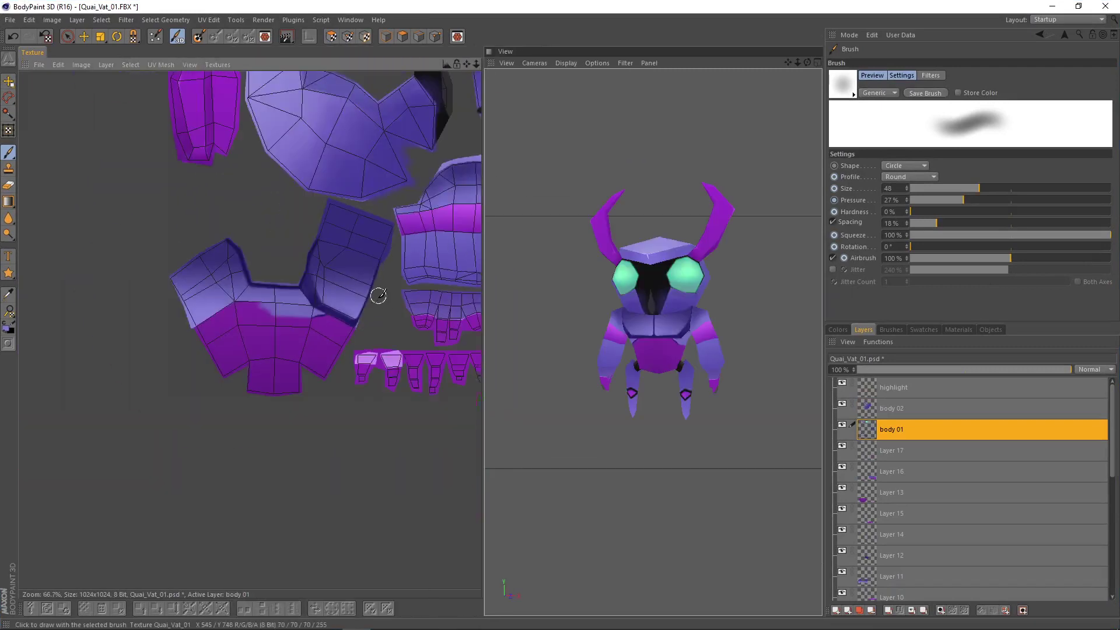
- Make Layer 18 the active layer and sample its gray background color with the Eyedropper from an empty area of the texture
{"action": "scroll", "coordinate": [412, 247], "scroll_direction": "up", "scroll_amount": 3}
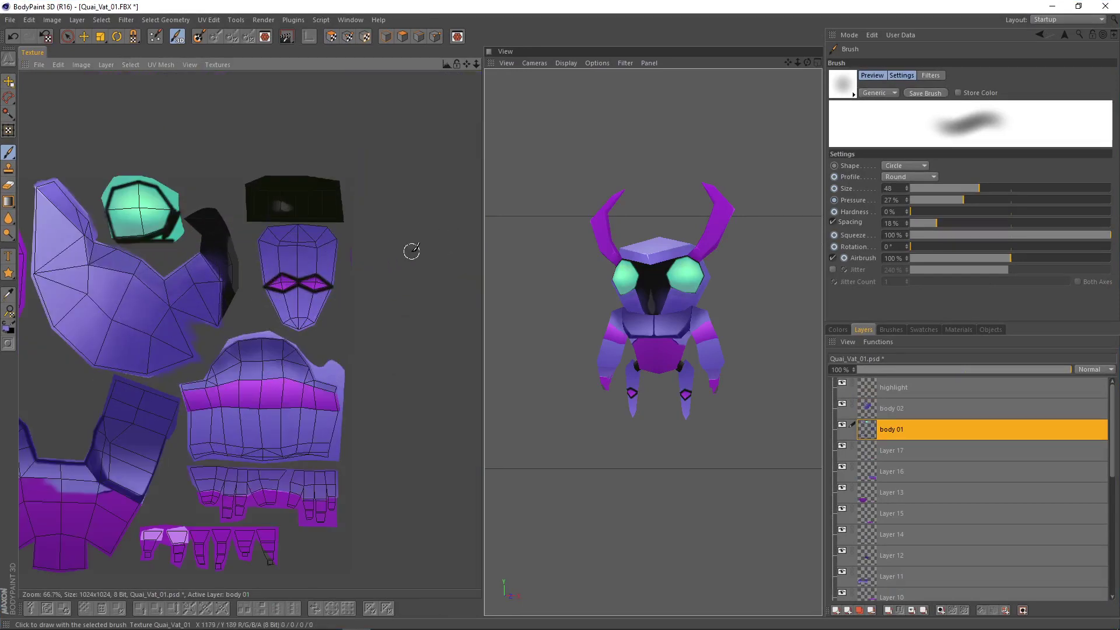
{"action": "scroll", "coordinate": [400, 261], "scroll_direction": "down", "scroll_amount": 3}
{"action": "scroll", "coordinate": [460, 283], "scroll_direction": "up", "scroll_amount": 1}
{"action": "scroll", "coordinate": [980, 451], "scroll_direction": "down", "scroll_amount": 5}
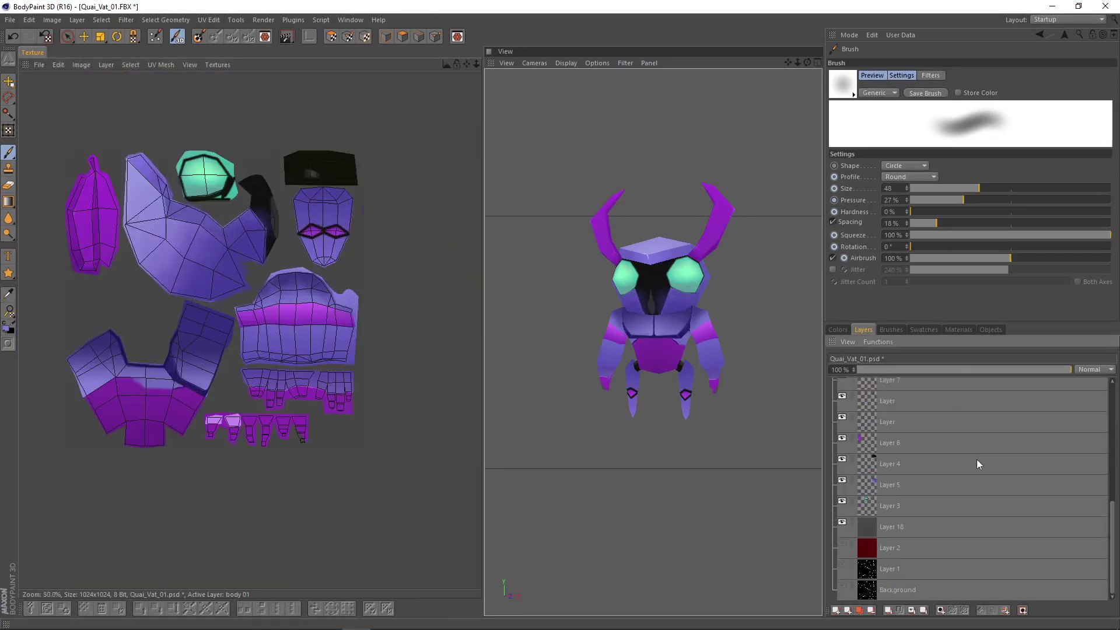
{"action": "left_click", "coordinate": [913, 526]}
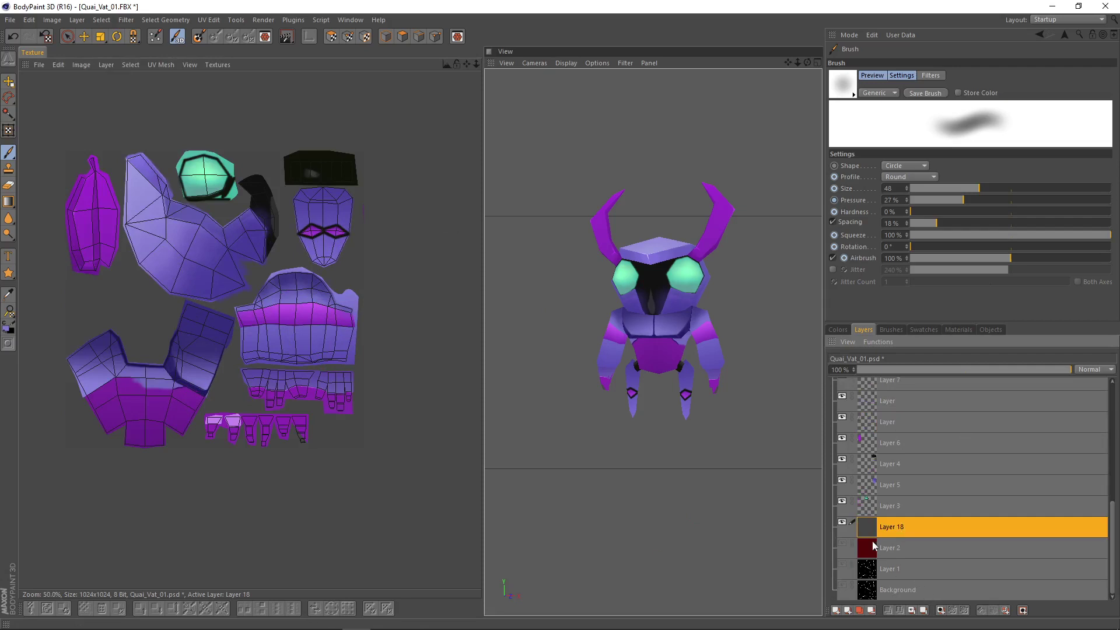
{"action": "left_click", "coordinate": [8, 294]}
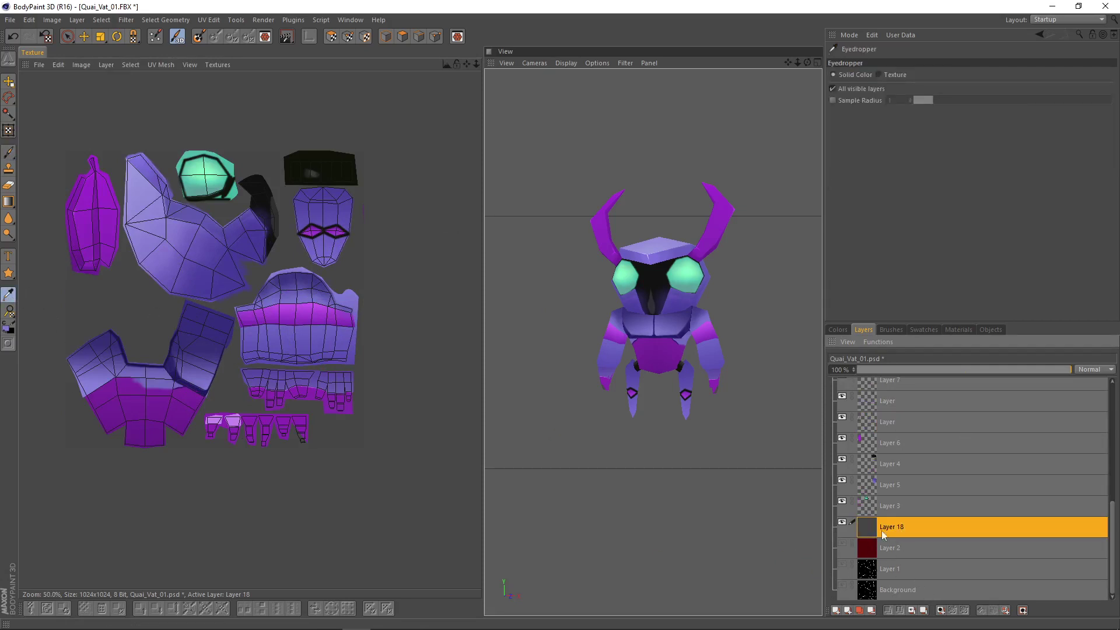
{"action": "left_click", "coordinate": [124, 297]}
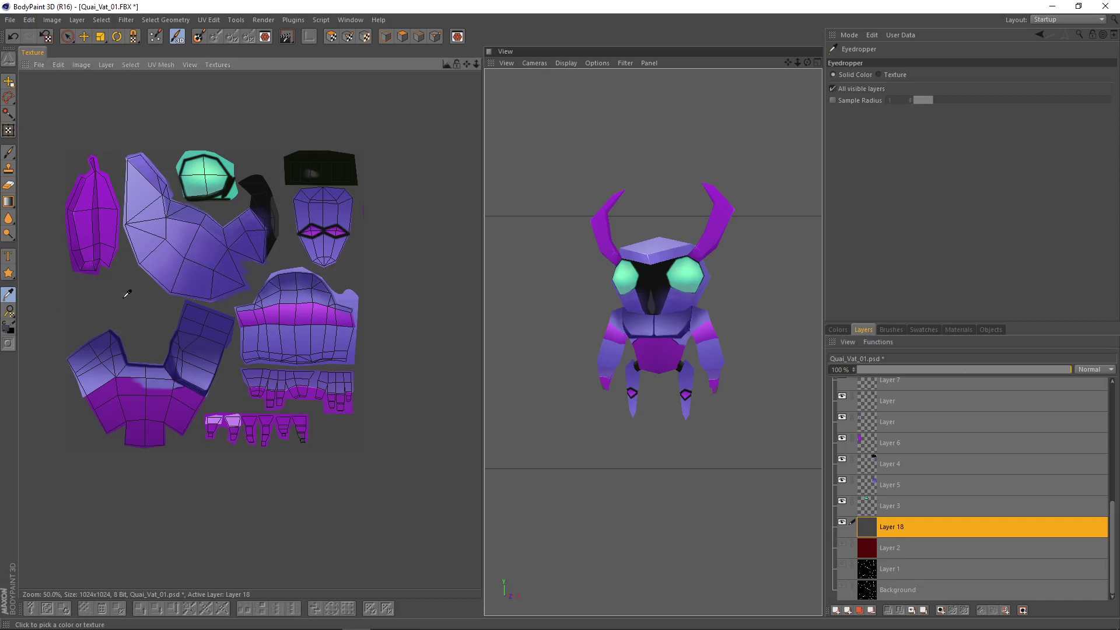
- Darken the paint color to RGB 39, 37, 37 and fill the Layer 18 background with it
{"action": "left_click", "coordinate": [9, 331]}
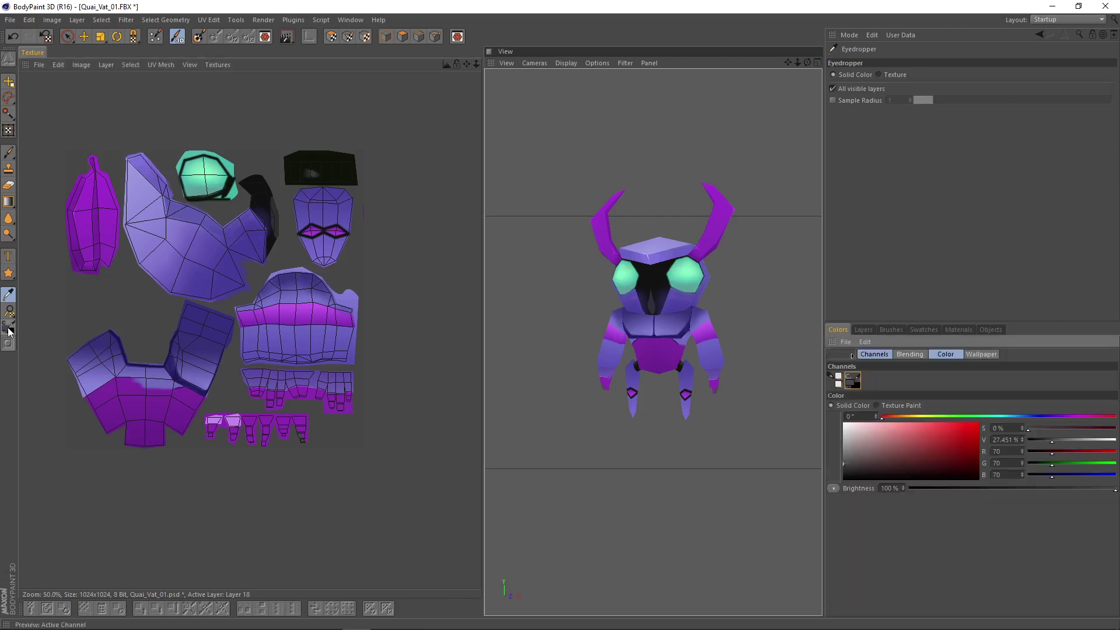
{"action": "left_click", "coordinate": [849, 474]}
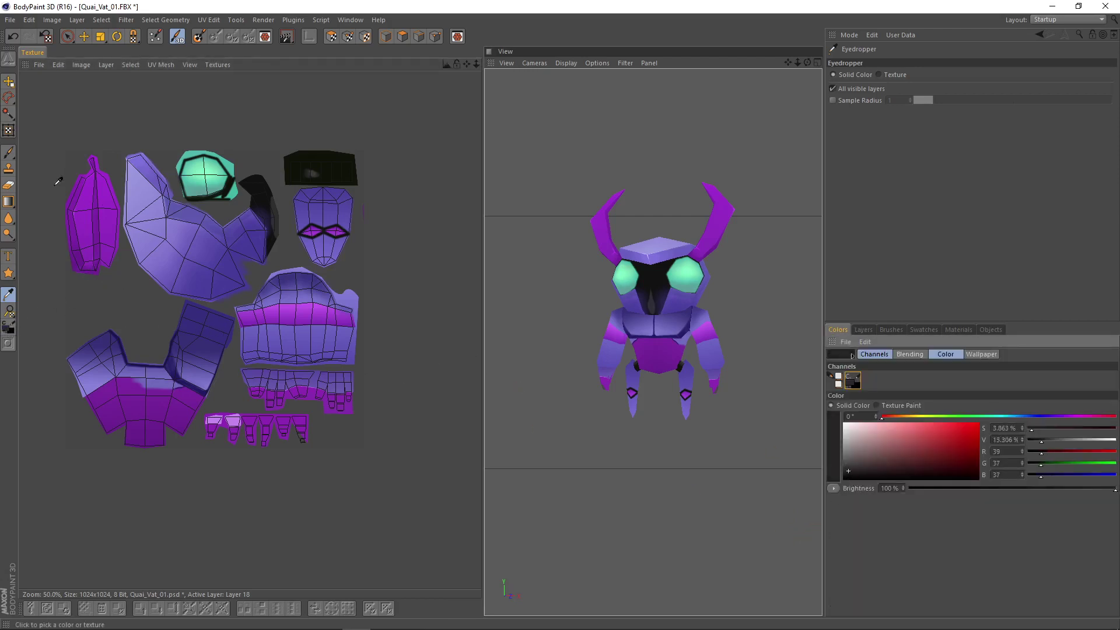
{"action": "left_click_drag", "start_coordinate": [8, 201], "coordinate": [70, 218]}
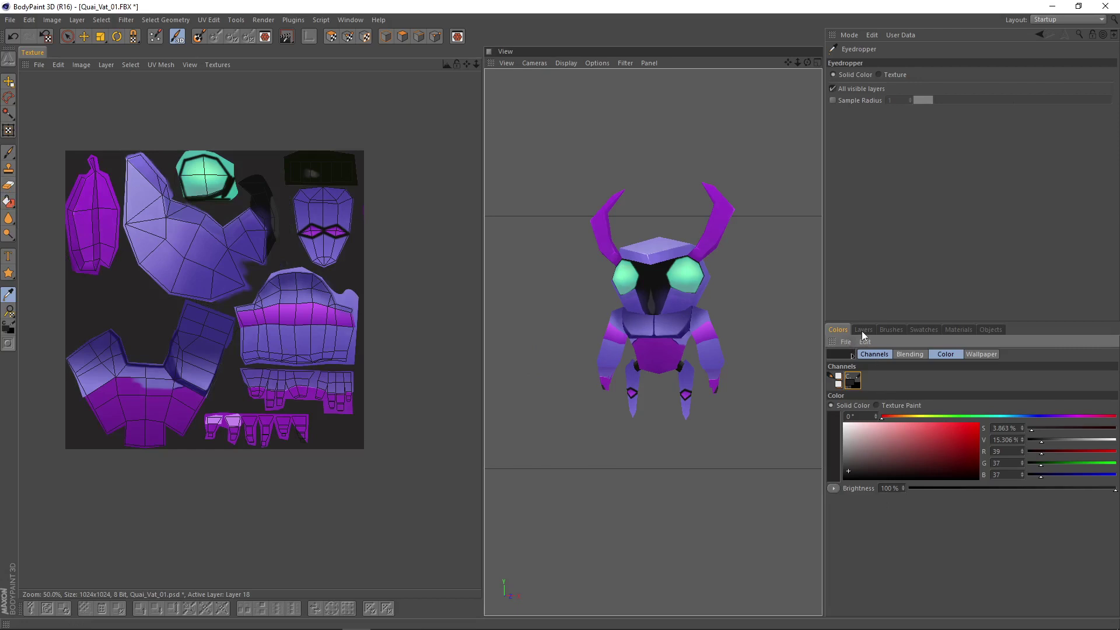
{"action": "left_click", "coordinate": [863, 330]}
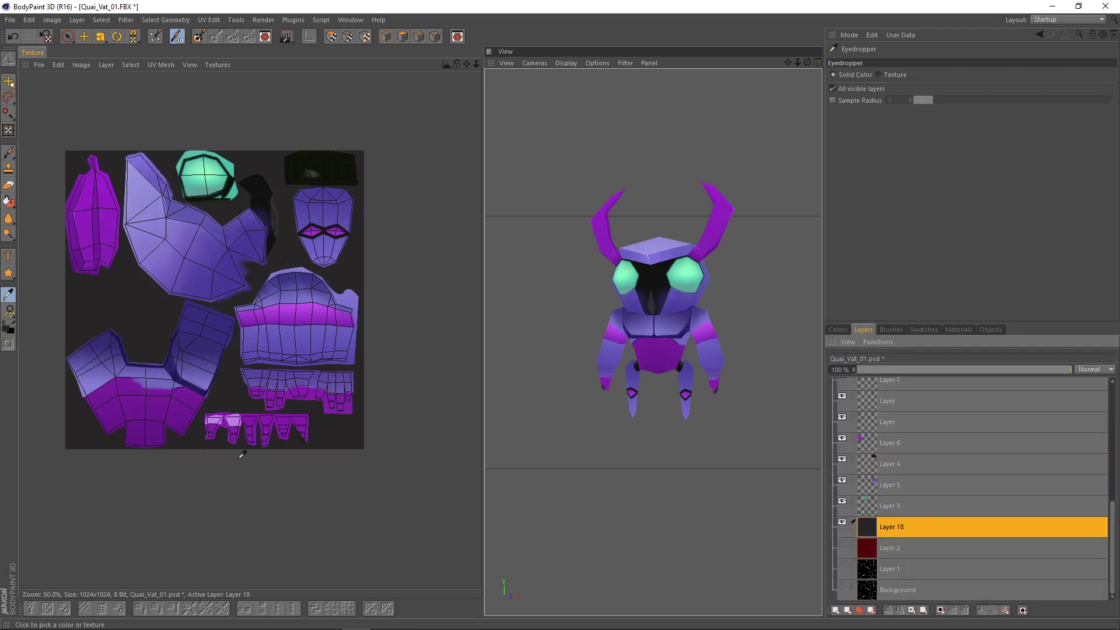
{"action": "scroll", "coordinate": [244, 427], "scroll_direction": "up", "scroll_amount": 3}
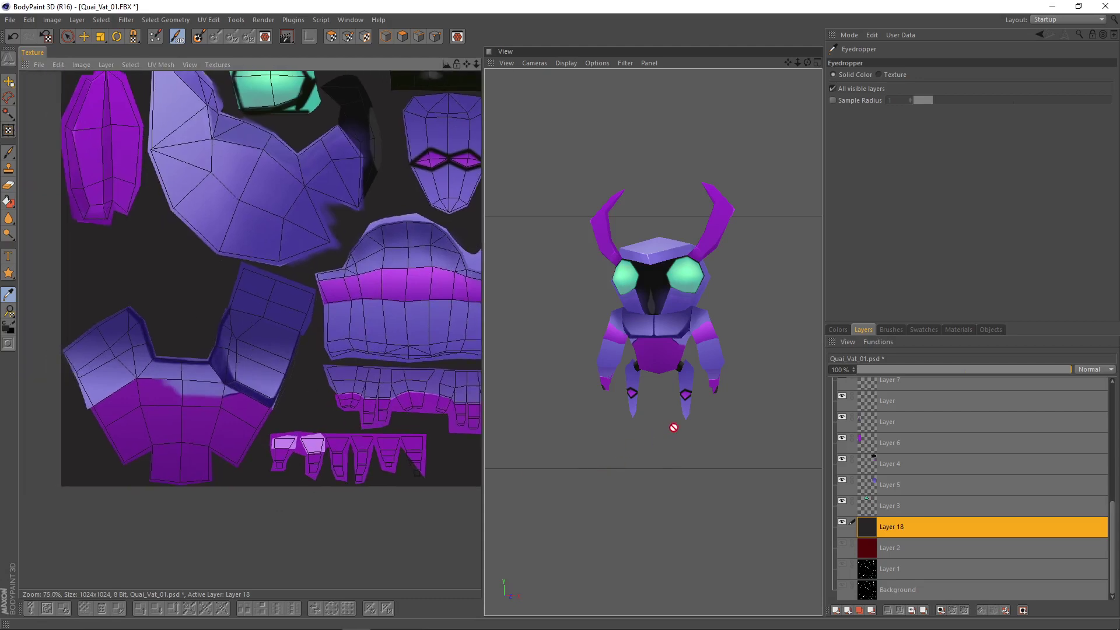
{"action": "middle_click_drag", "start_coordinate": [289, 313], "coordinate": [273, 352], "text": "alt"}
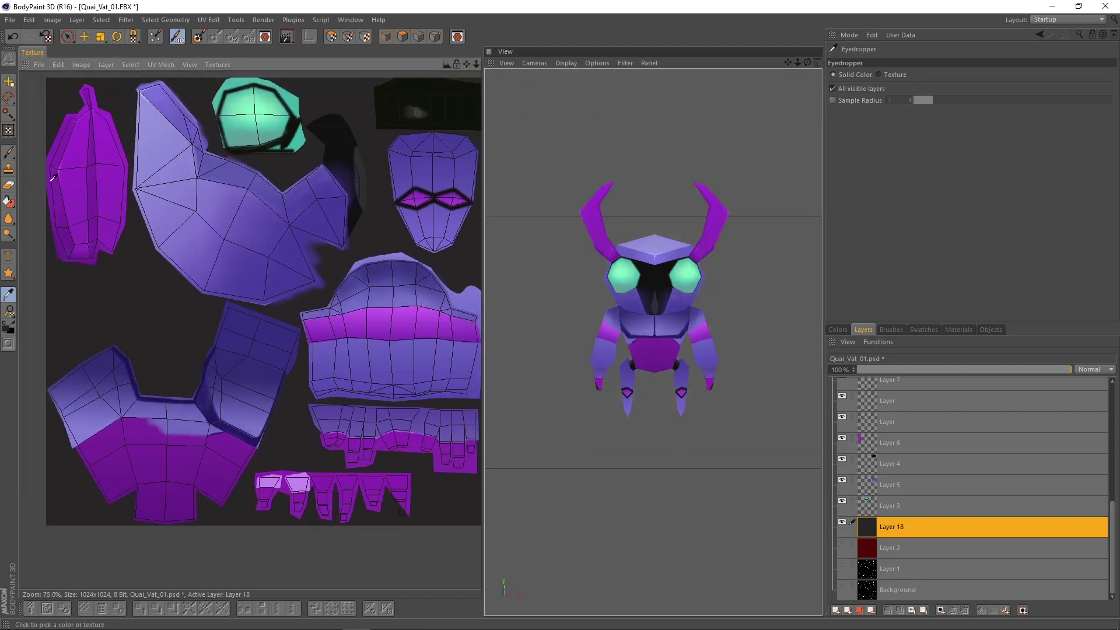
- Set up a linear gradient running from red (RGB 189, 47, 47) to dark red (RGB 88, 3, 3)
{"action": "left_click", "coordinate": [11, 210]}
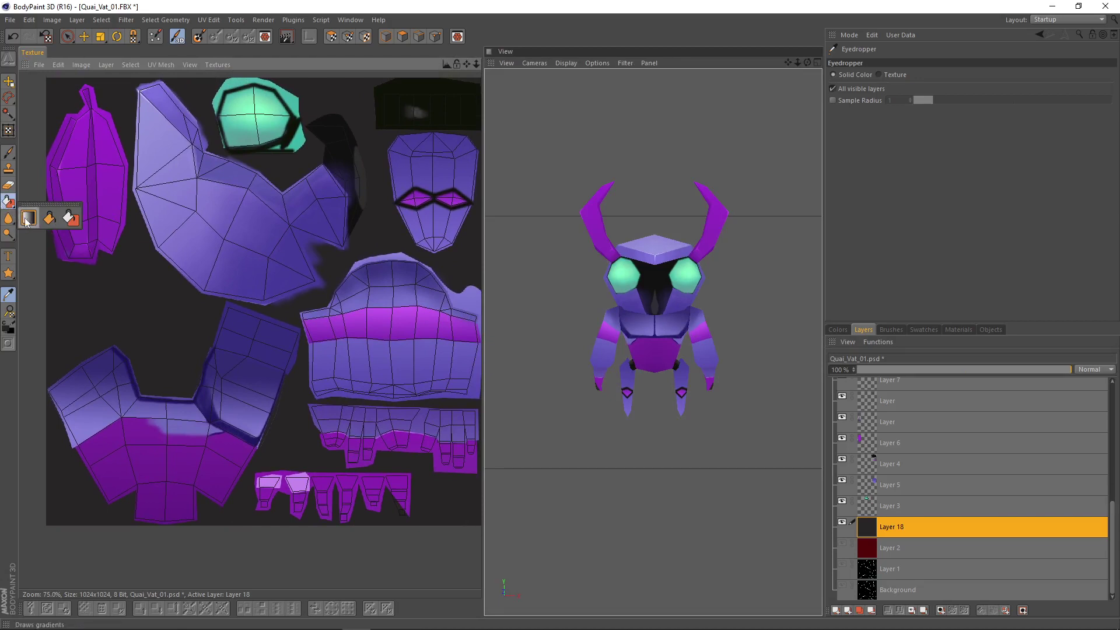
{"action": "left_click", "coordinate": [27, 220]}
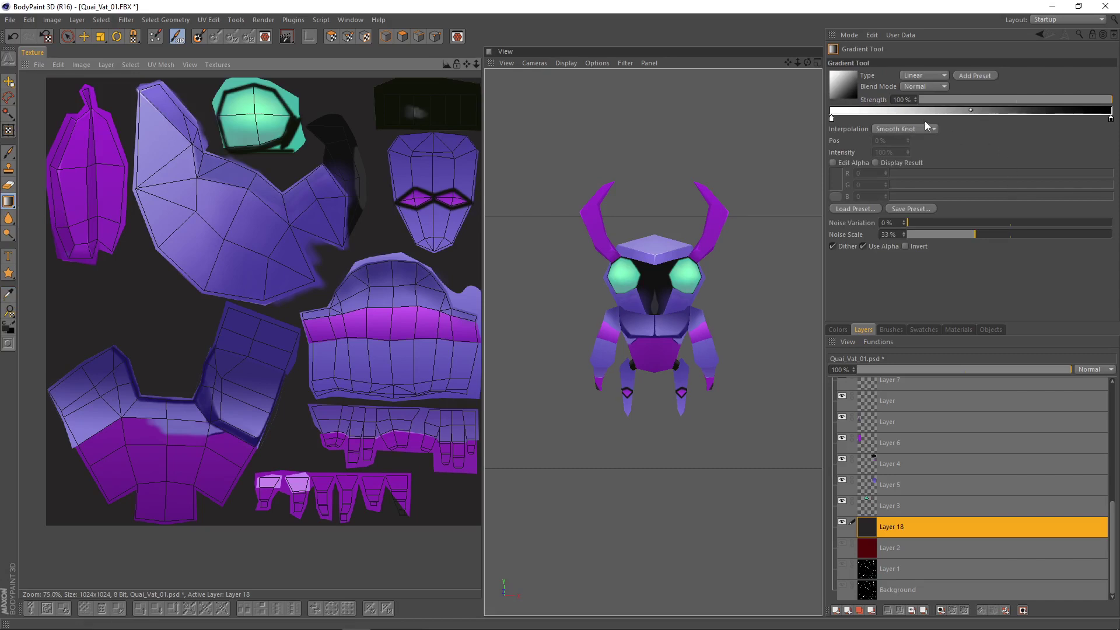
{"action": "double_click", "coordinate": [831, 118]}
{"action": "mouse_move", "coordinate": [812, 98]}
{"action": "left_mouse_down"}
{"action": "mouse_move", "coordinate": [807, 85]}
{"action": "mouse_move", "coordinate": [810, 95]}
{"action": "left_mouse_up"}
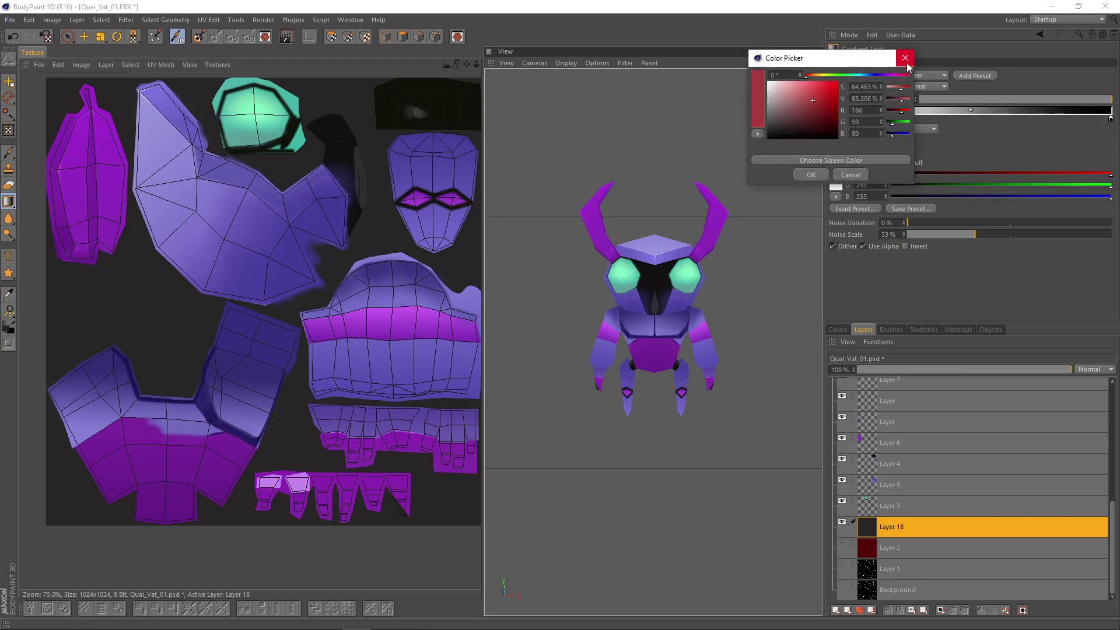
{"action": "left_click", "coordinate": [905, 57]}
{"action": "double_click", "coordinate": [833, 117]}
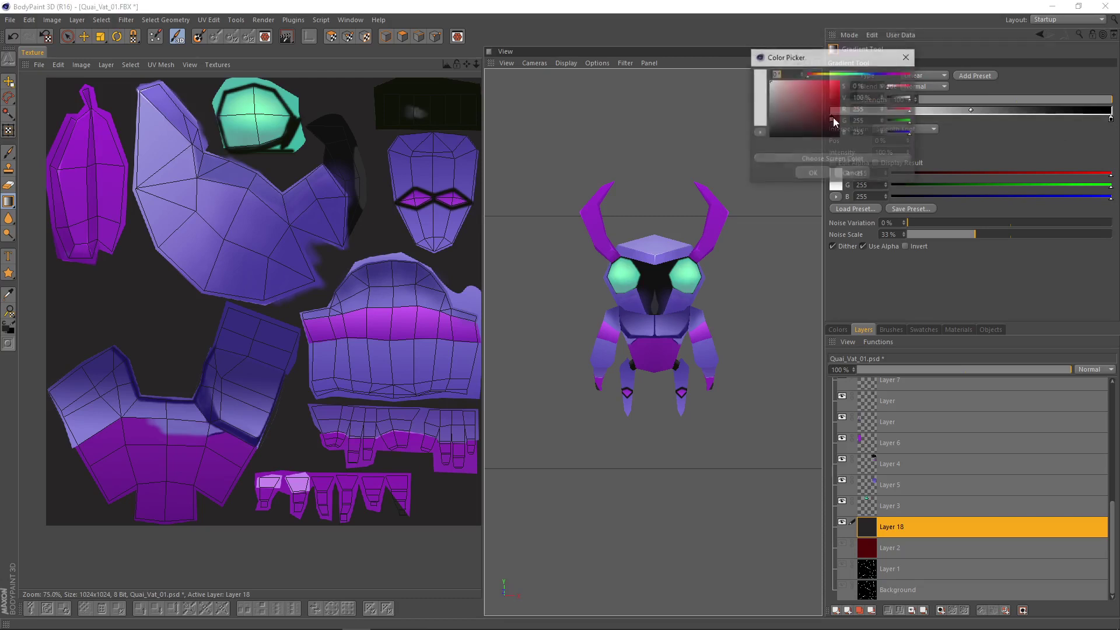
{"action": "left_click", "coordinate": [822, 94]}
{"action": "left_click", "coordinate": [813, 174]}
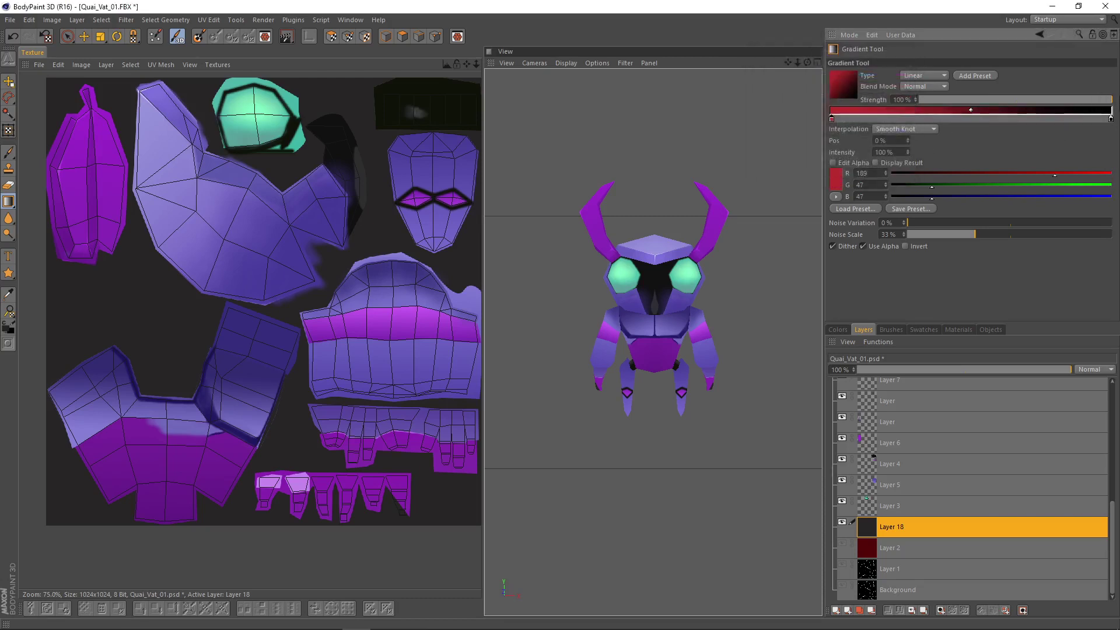
{"action": "double_click", "coordinate": [1110, 119]}
{"action": "left_click_drag", "start_coordinate": [1029, 116], "coordinate": [1032, 119]}
{"action": "left_click", "coordinate": [1023, 173]}
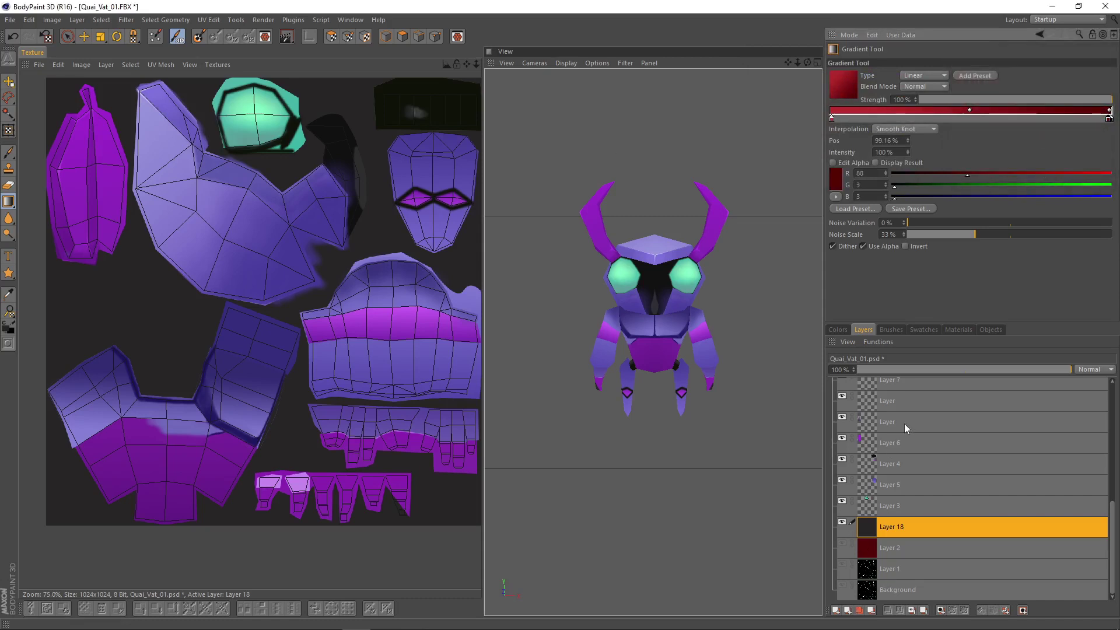
- Make a rectangular selection around the purple horn island in the texture
{"action": "scroll", "coordinate": [910, 425], "scroll_direction": "up", "scroll_amount": 5}
{"action": "scroll", "coordinate": [169, 231], "scroll_direction": "up", "scroll_amount": 4}
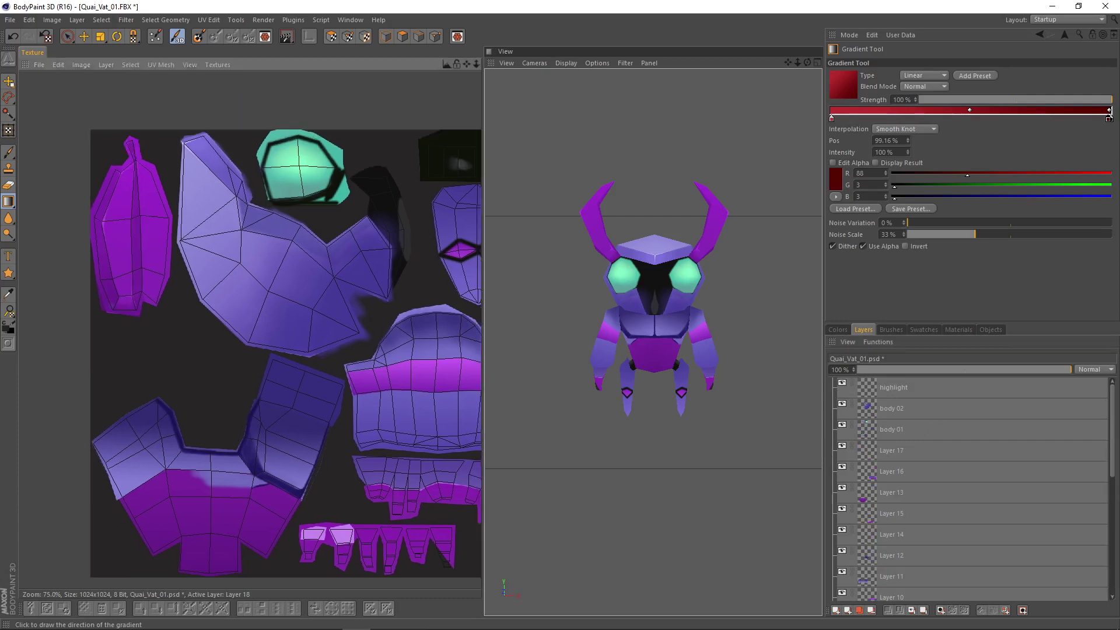
{"action": "scroll", "coordinate": [282, 229], "scroll_direction": "up", "scroll_amount": 1}
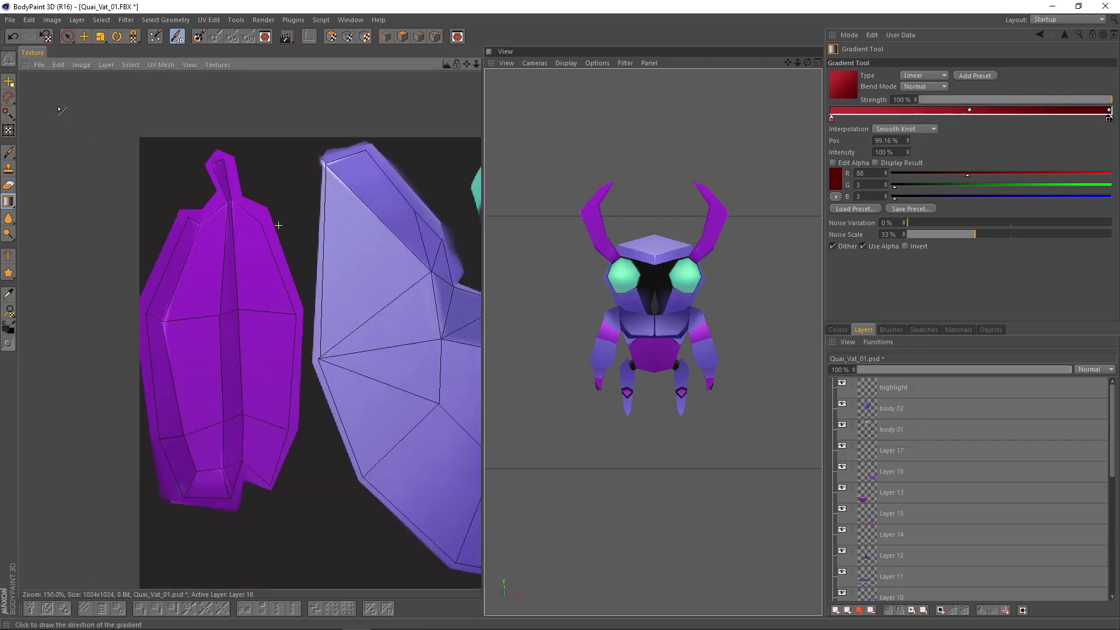
{"action": "left_click", "coordinate": [9, 98]}
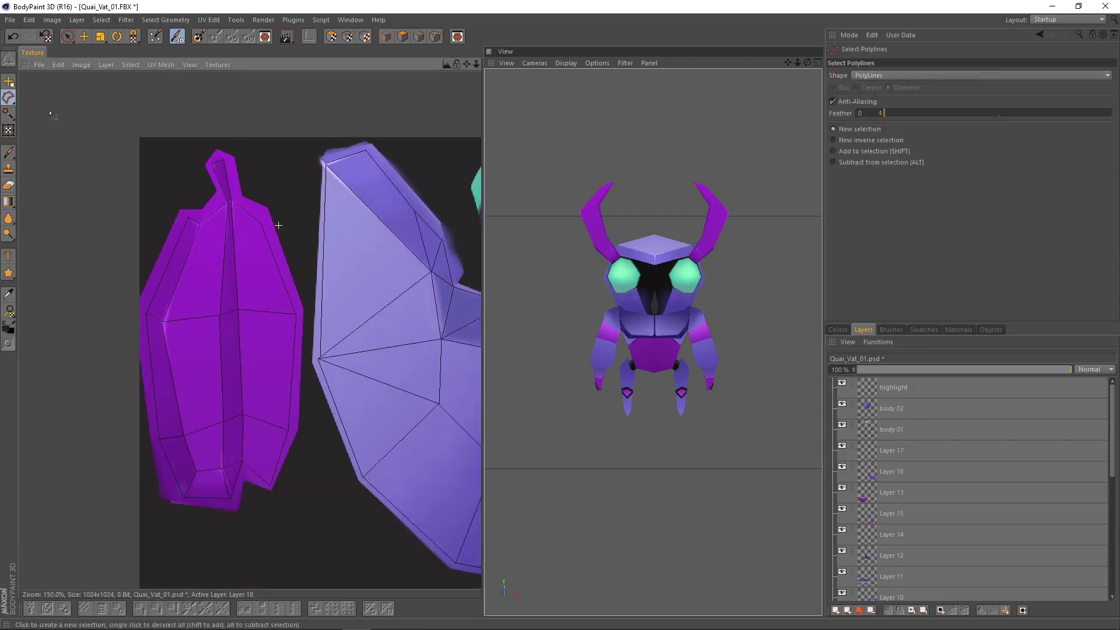
{"action": "left_click_drag", "start_coordinate": [10, 98], "coordinate": [29, 113]}
{"action": "left_click_drag", "start_coordinate": [127, 149], "coordinate": [308, 528]}
- Add a new layer above body 02 and apply the red gradient downward across the horn selection
{"action": "left_click", "coordinate": [9, 202]}
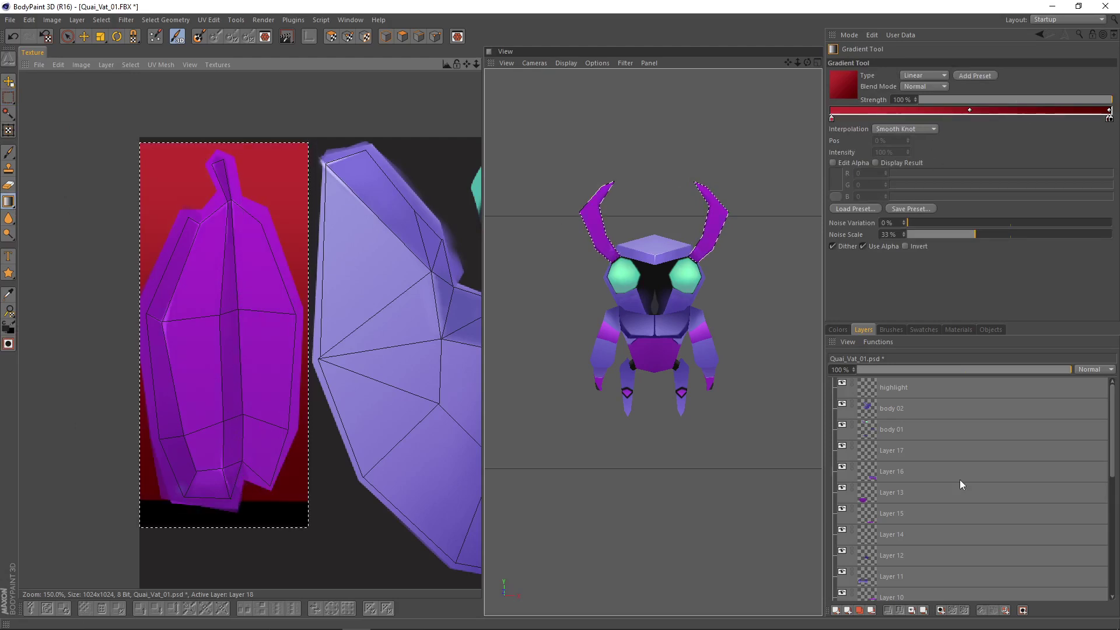
{"action": "key", "text": "ctrl+z"}
{"action": "left_click", "coordinate": [940, 409]}
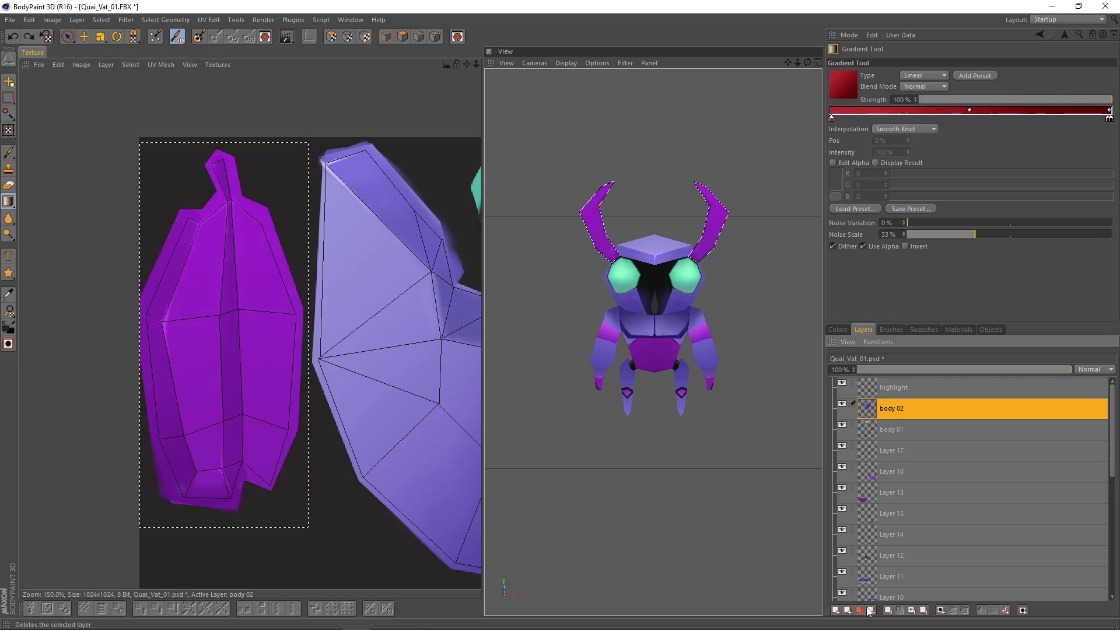
{"action": "left_click", "coordinate": [837, 610]}
{"action": "left_click_drag", "start_coordinate": [239, 142], "coordinate": [231, 467]}
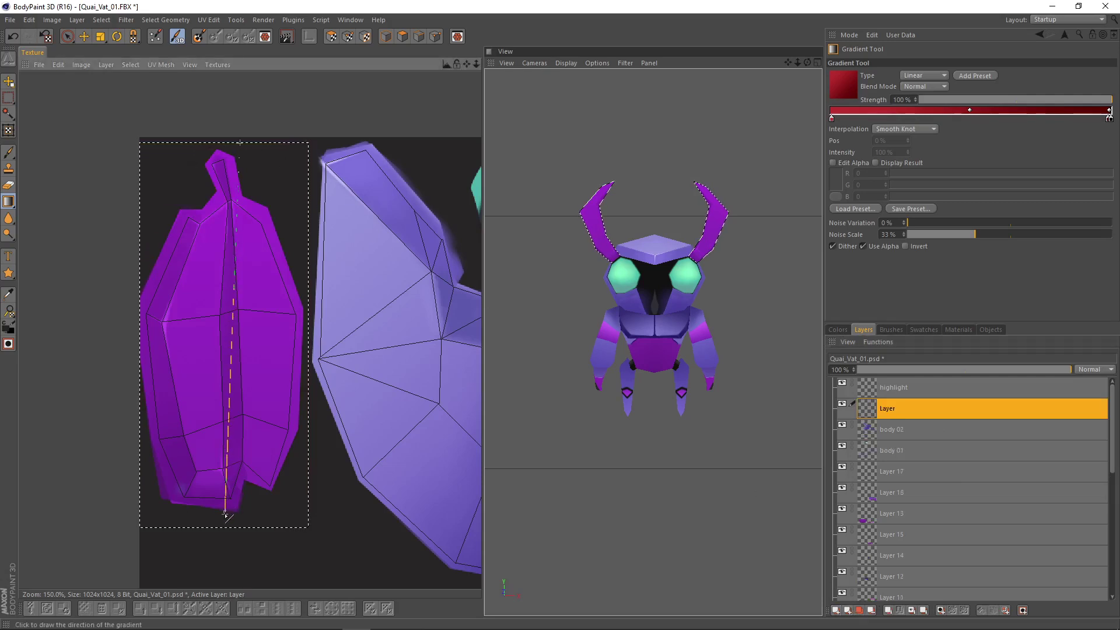
{"action": "left_click_drag", "start_coordinate": [751, 351], "coordinate": [753, 378], "text": "alt"}
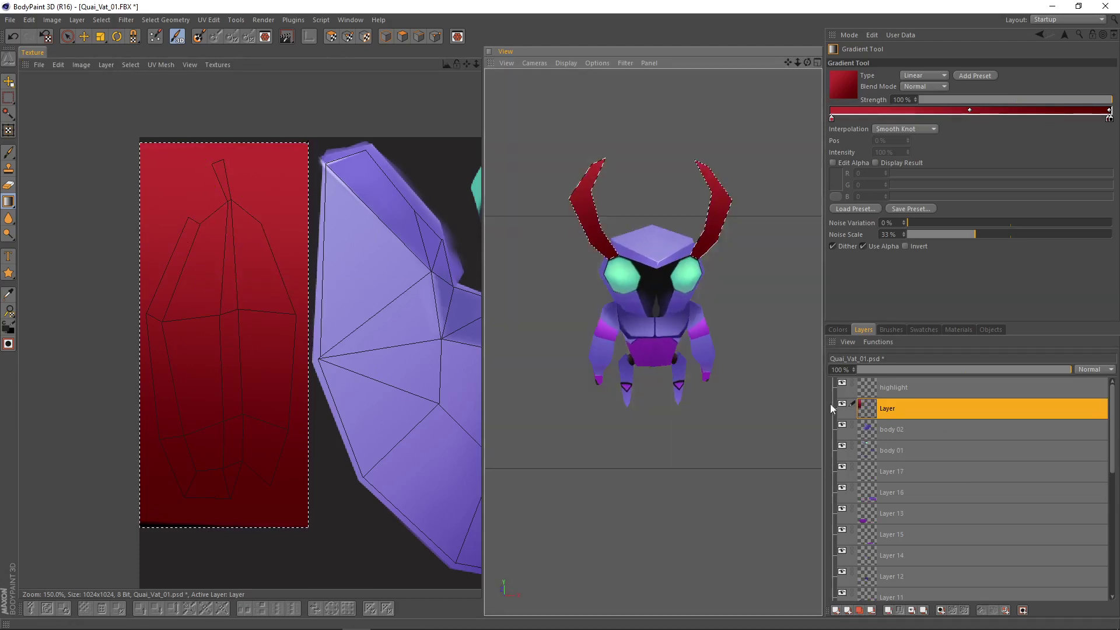
- Fill the horn selection with the current dark color, and refill it with bright red (RGB 236, 29, 29)
{"action": "left_click", "coordinate": [8, 202]}
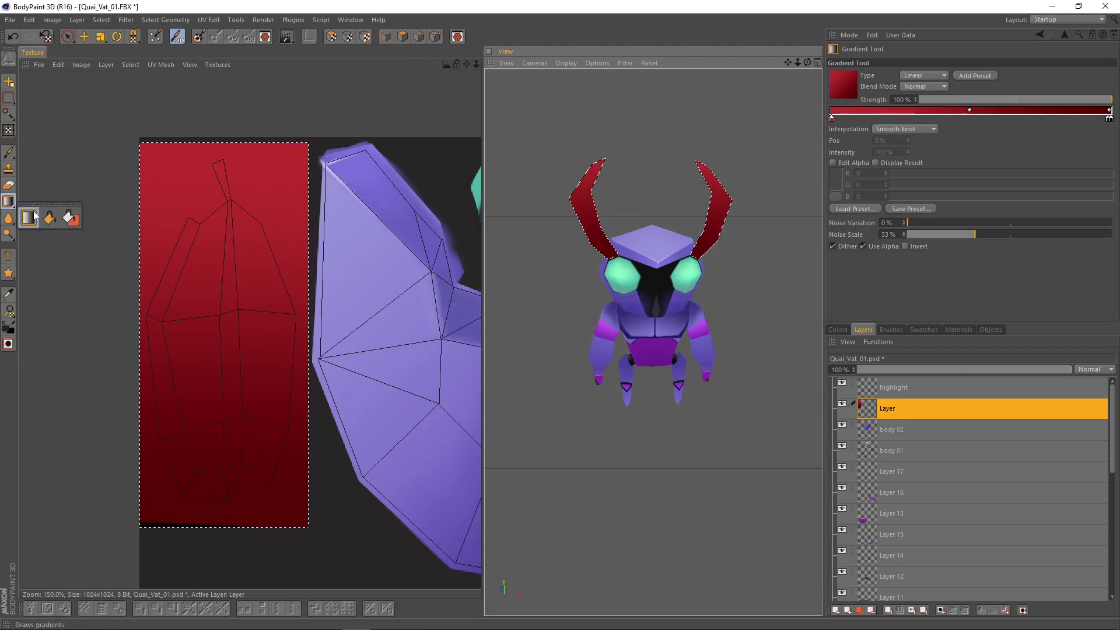
{"action": "left_click", "coordinate": [77, 224]}
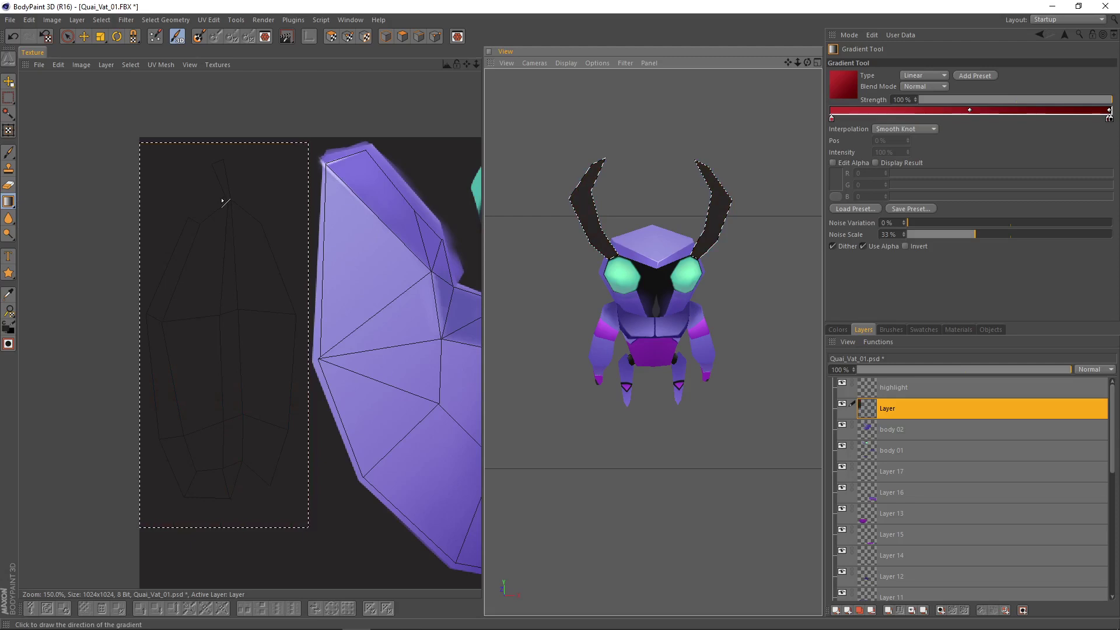
{"action": "left_click", "coordinate": [837, 330]}
{"action": "left_click", "coordinate": [927, 445]}
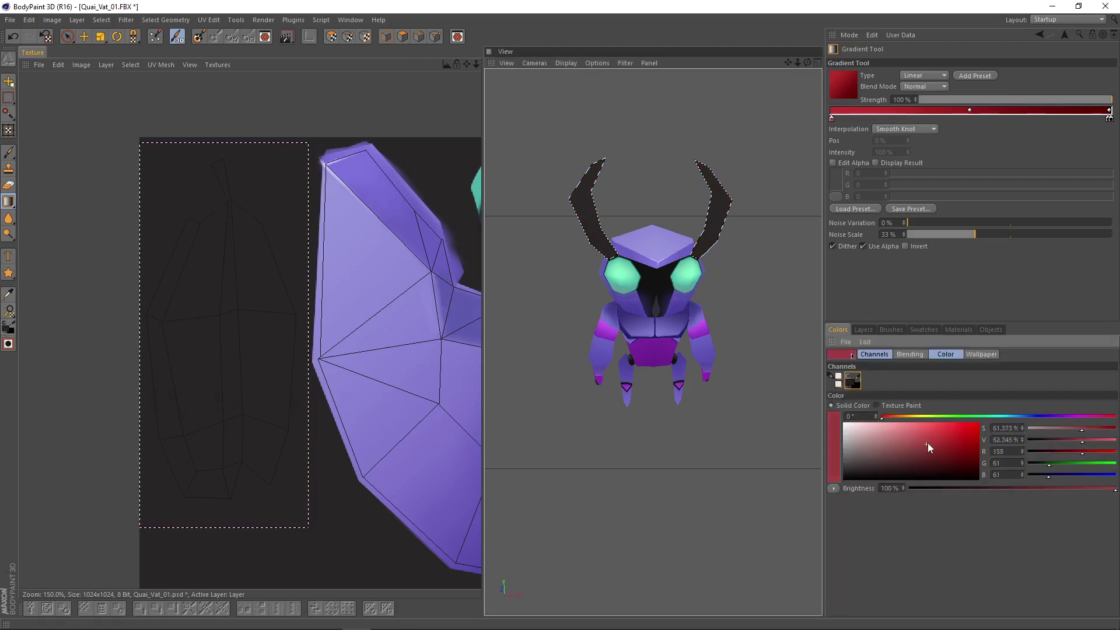
{"action": "left_click", "coordinate": [962, 426]}
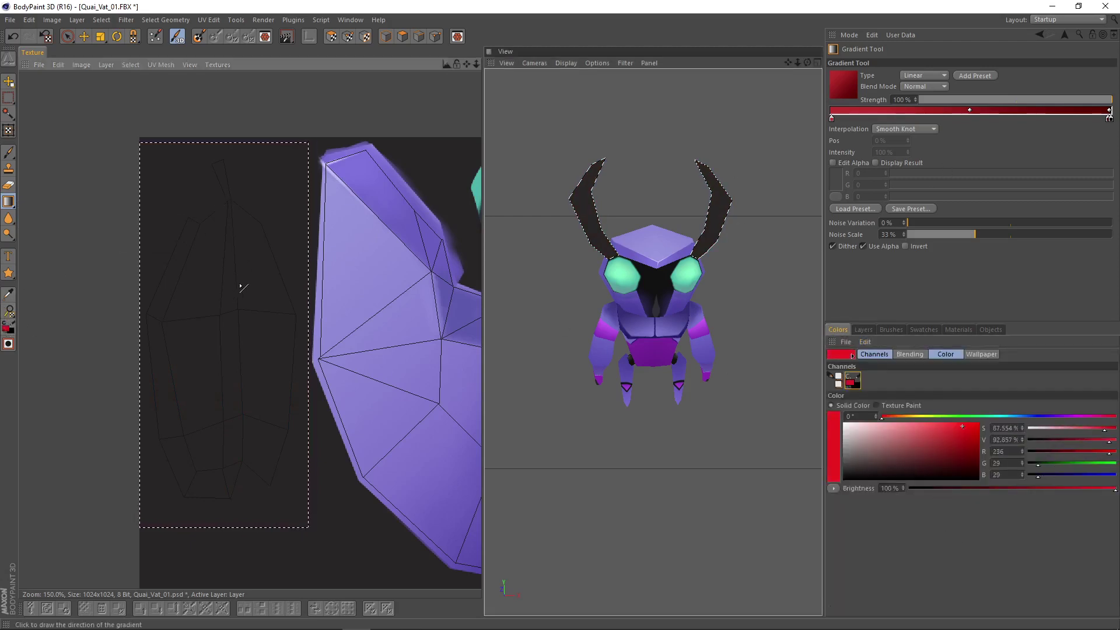
{"action": "left_click", "coordinate": [9, 202]}
{"action": "left_click", "coordinate": [75, 224]}
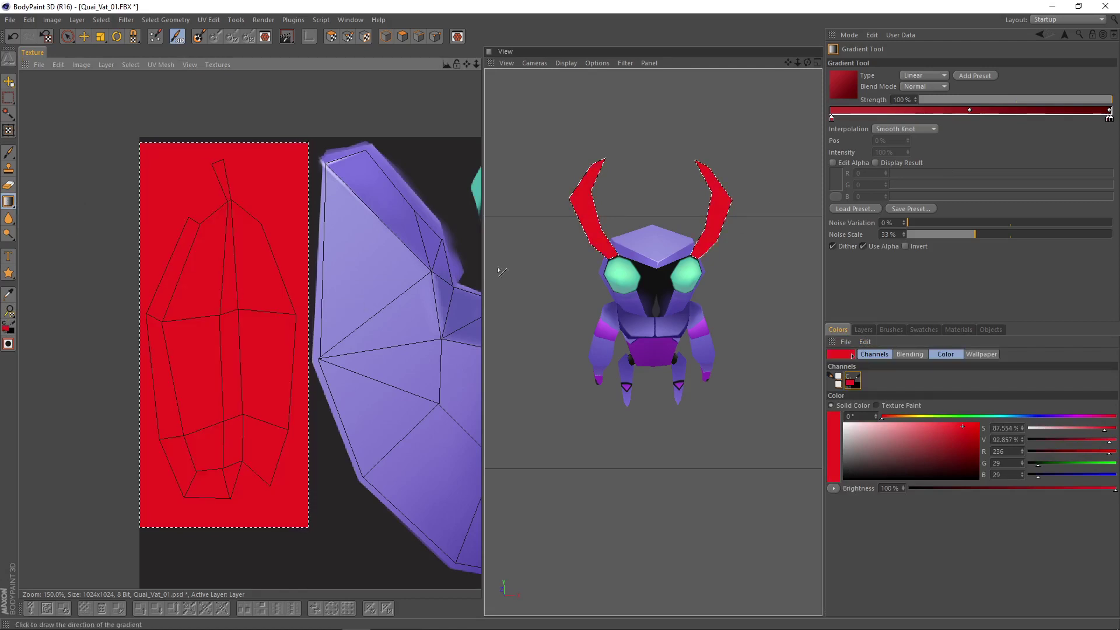
- Delete the red-filled layer above body 02
{"action": "left_click", "coordinate": [864, 330]}
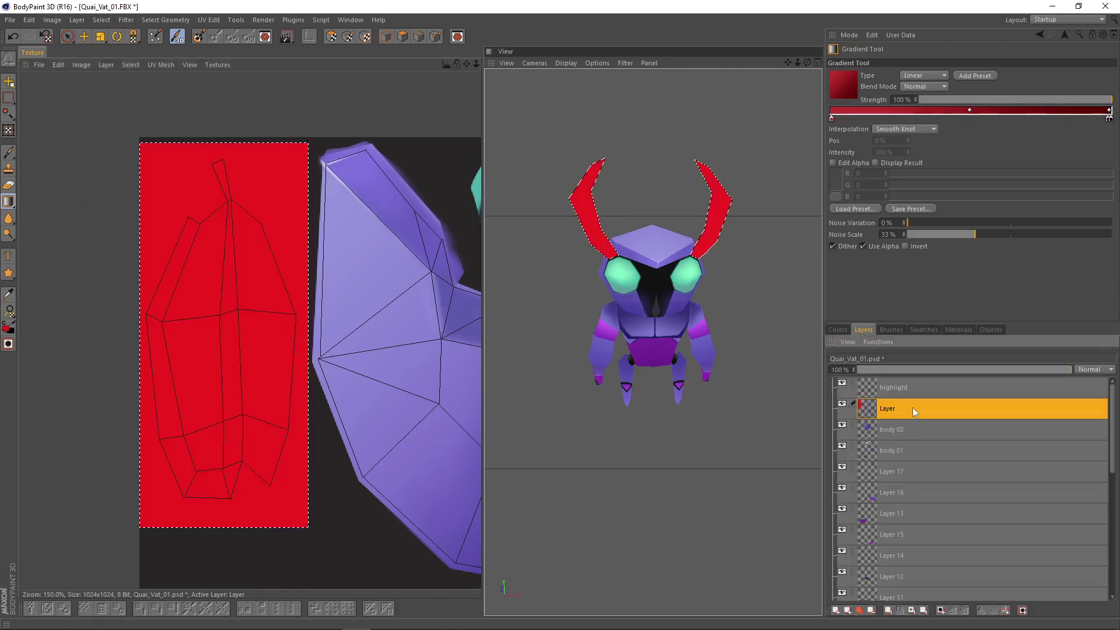
{"action": "key", "text": "Delete"}
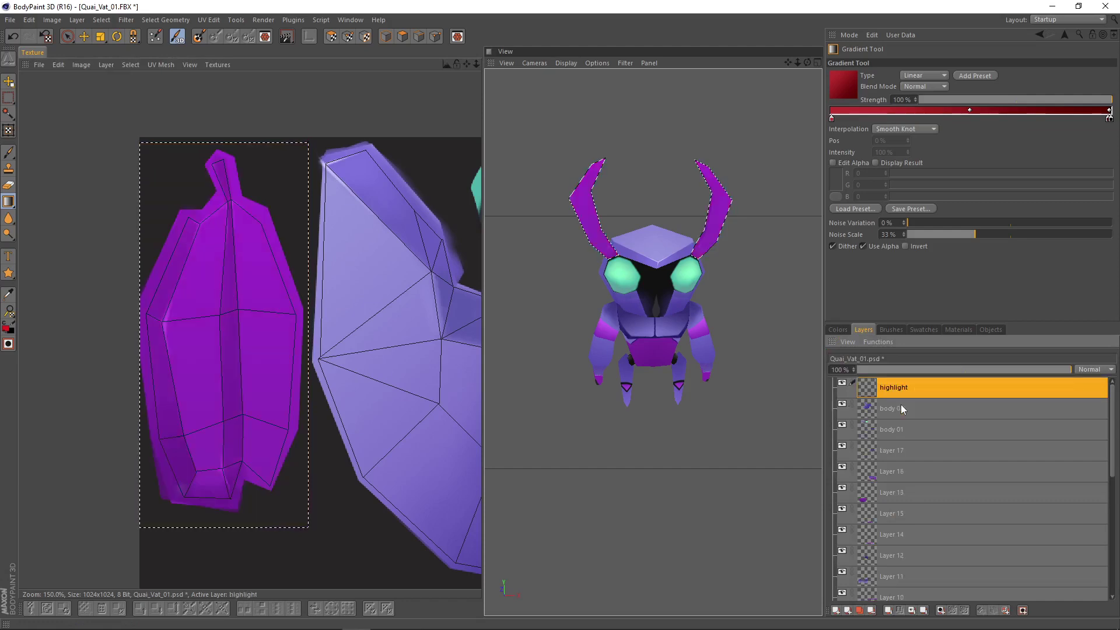
- Make body 01 the active layer again
{"action": "left_click", "coordinate": [935, 417]}
{"action": "left_click", "coordinate": [926, 431]}
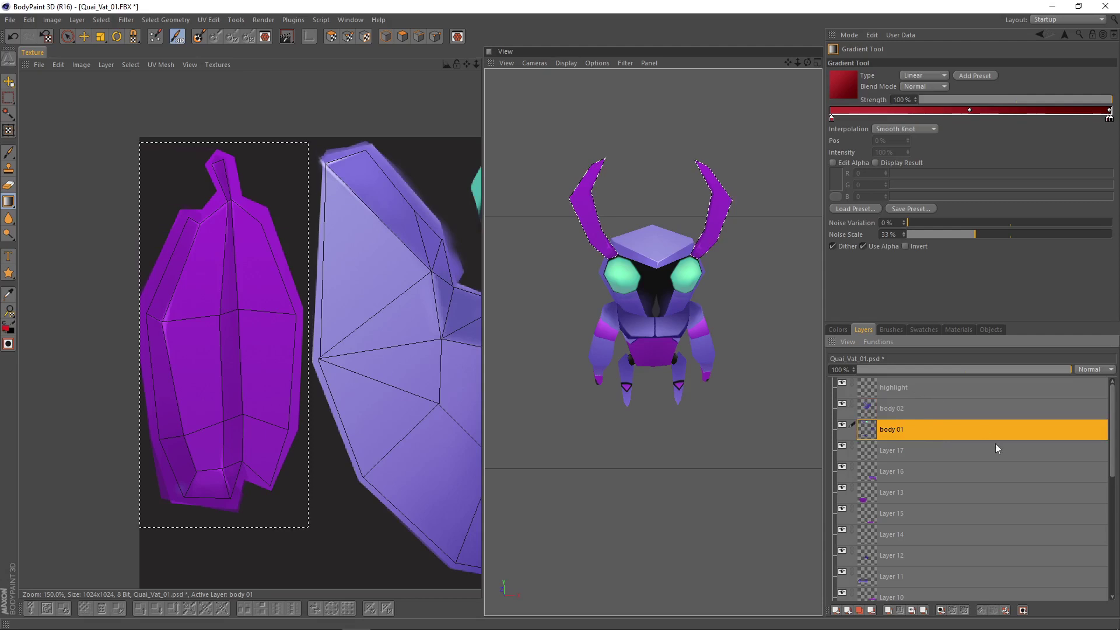
{"action": "scroll", "coordinate": [970, 560], "scroll_direction": "down", "scroll_amount": 5}
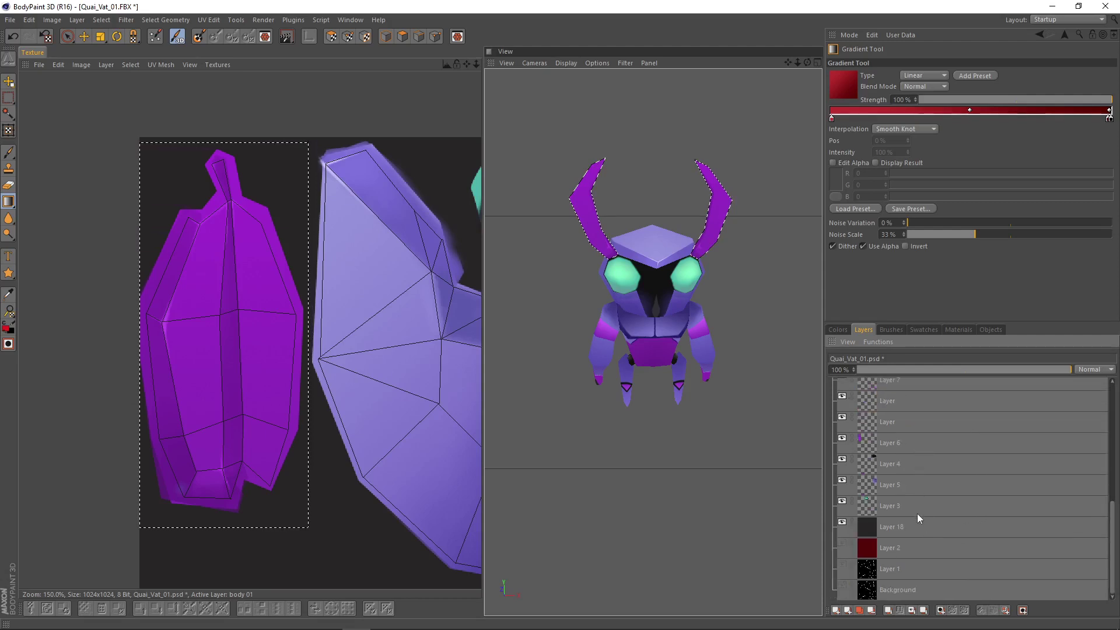
{"action": "scroll", "coordinate": [914, 506], "scroll_direction": "up", "scroll_amount": 5}
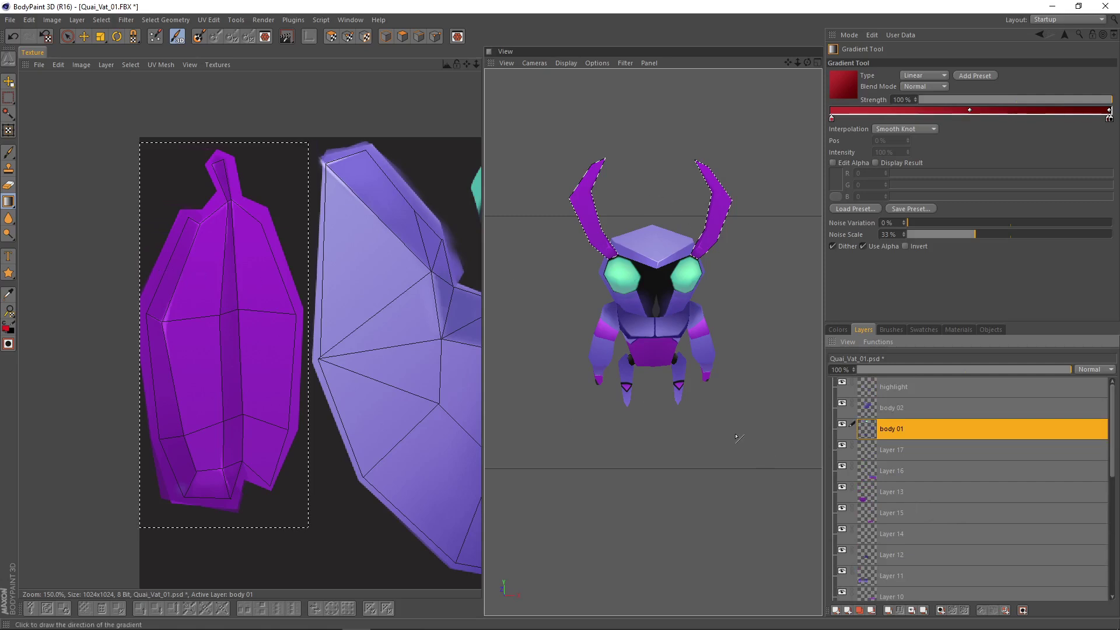
{"action": "left_click_drag", "start_coordinate": [763, 420], "coordinate": [700, 424], "text": "alt"}
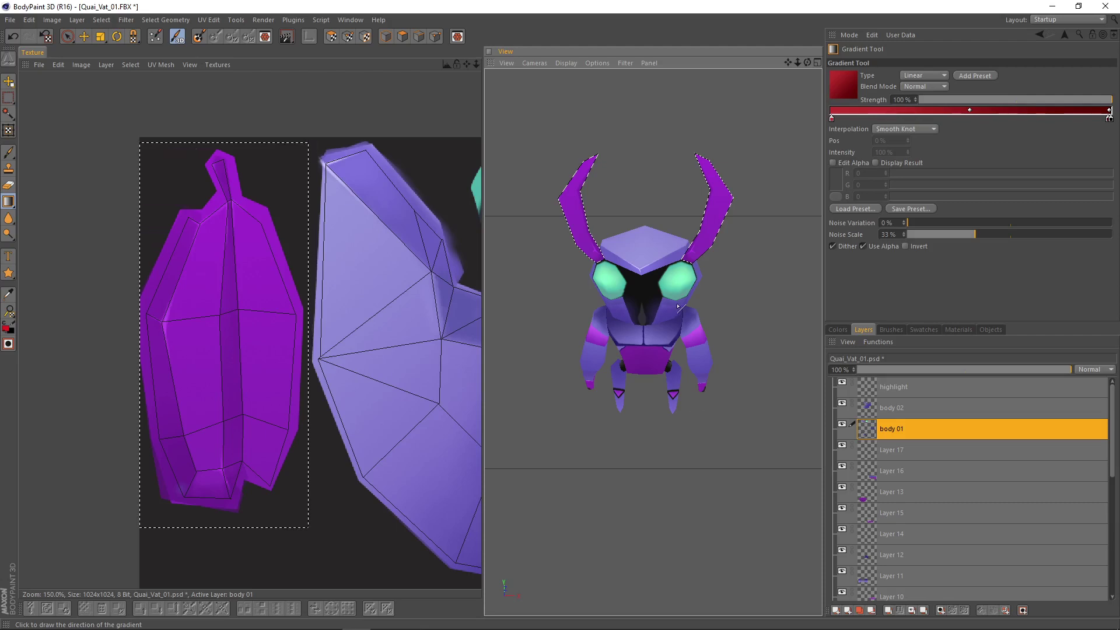
- Switch to the Brush tool and widen the texture view beside the 3D view
{"action": "left_click_drag", "start_coordinate": [677, 307], "coordinate": [724, 402], "text": "alt"}
{"action": "left_click_drag", "start_coordinate": [653, 362], "coordinate": [660, 367], "text": "alt"}
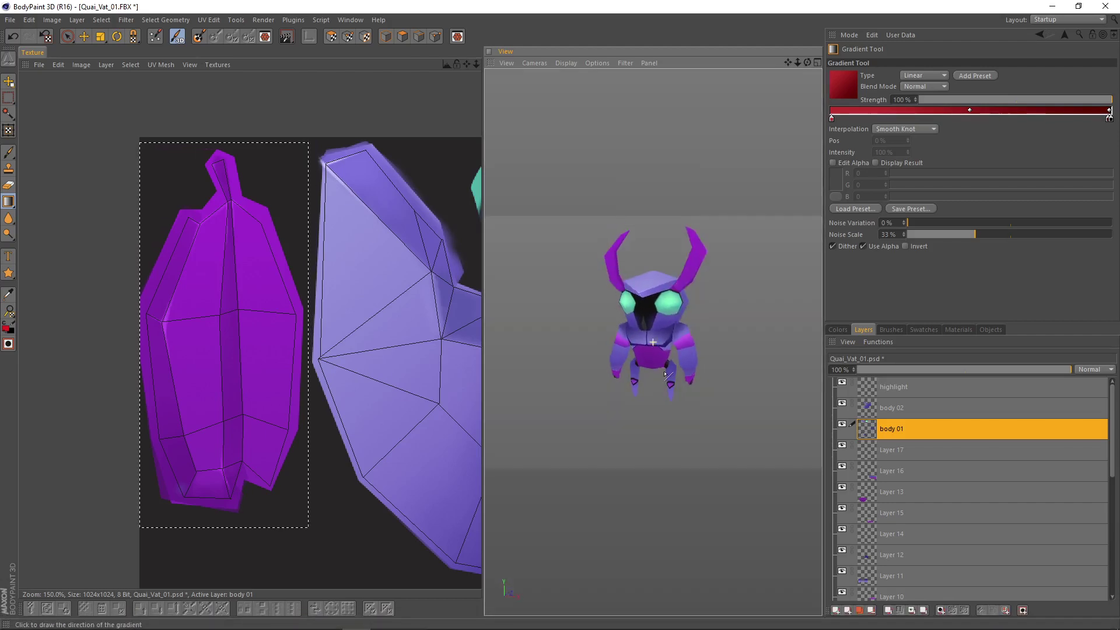
{"action": "middle_click_drag", "start_coordinate": [326, 256], "coordinate": [235, 243], "text": "alt"}
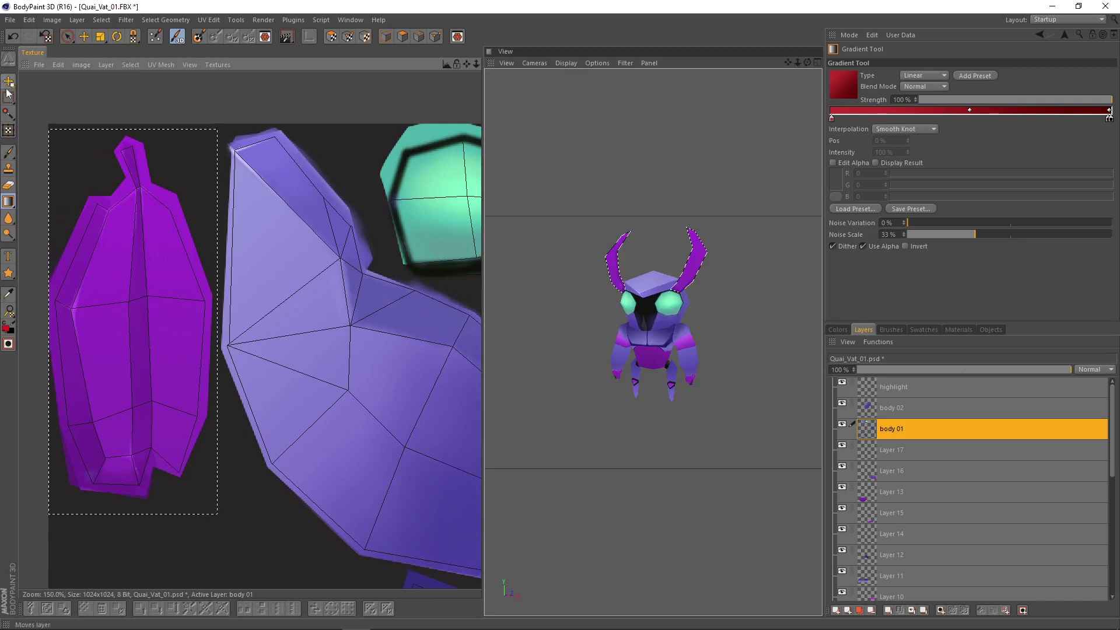
{"action": "left_click", "coordinate": [9, 153]}
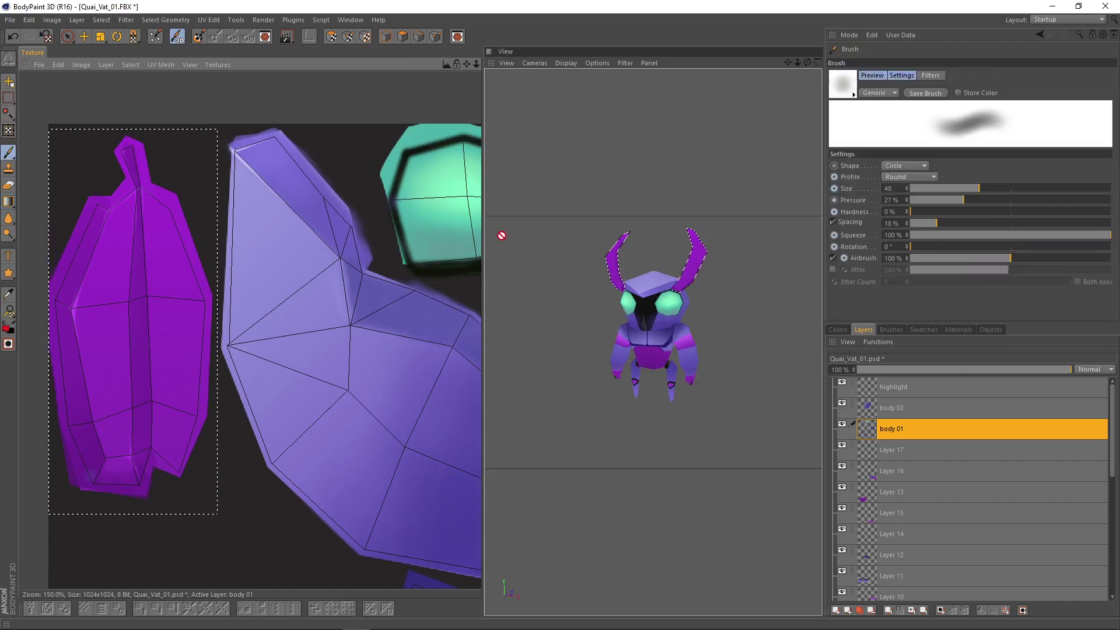
{"action": "left_click_drag", "start_coordinate": [487, 228], "coordinate": [537, 228]}
{"action": "scroll", "coordinate": [449, 252], "scroll_direction": "down", "scroll_amount": 4}
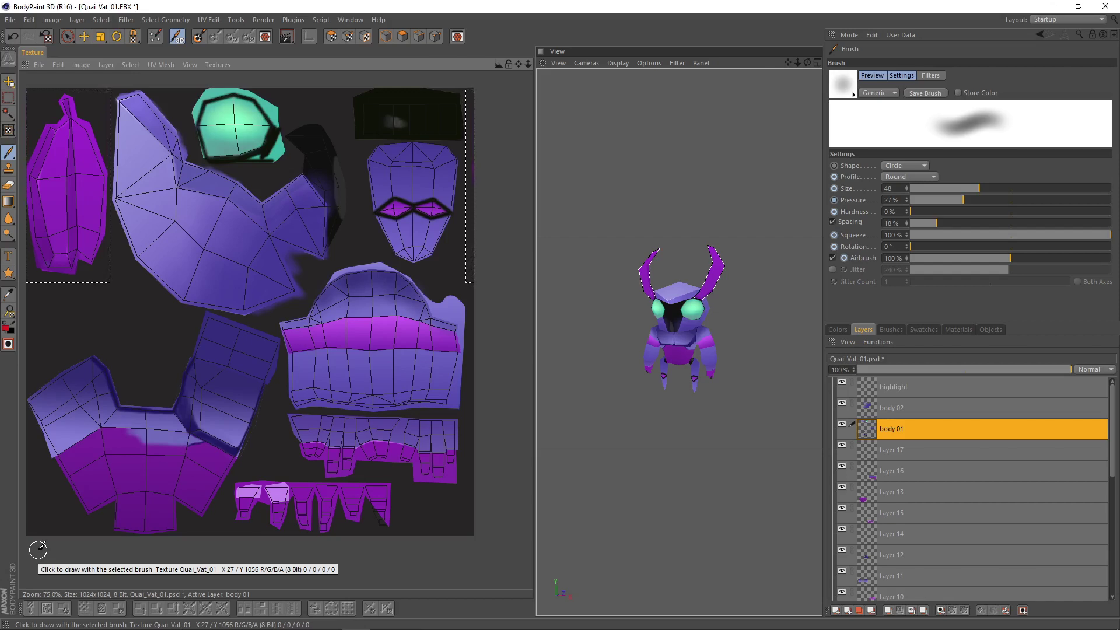
{"action": "scroll", "coordinate": [148, 172], "scroll_direction": "up", "scroll_amount": 2}
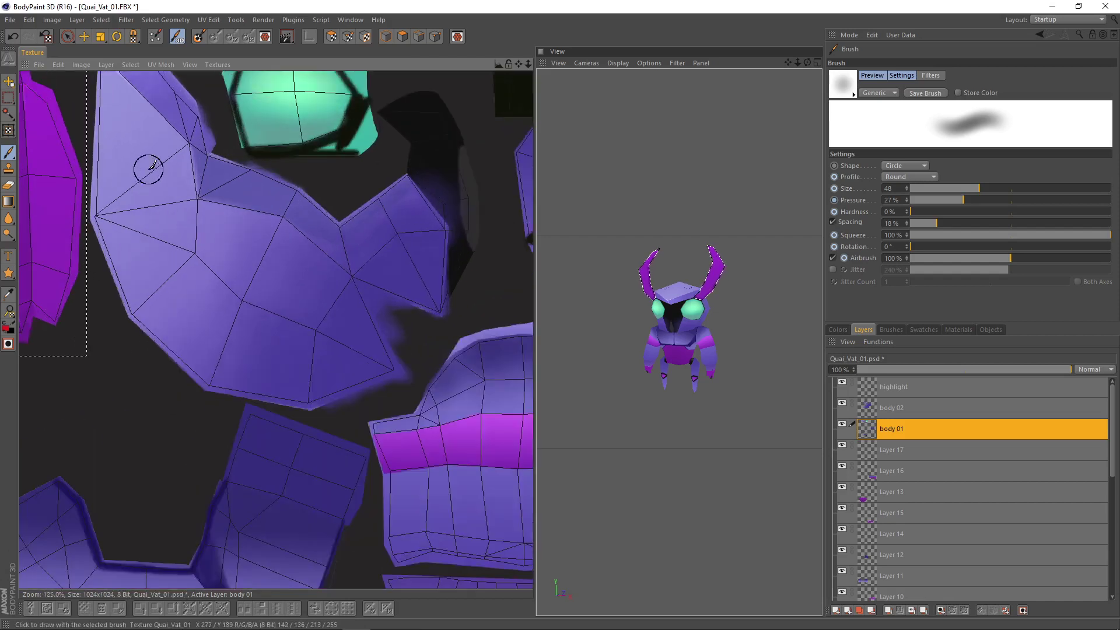
{"action": "middle_click_drag", "start_coordinate": [148, 170], "coordinate": [254, 226], "text": "alt"}
- Add a new layer directly above body 02 and name it "ve chuot"
{"action": "left_click", "coordinate": [836, 611]}
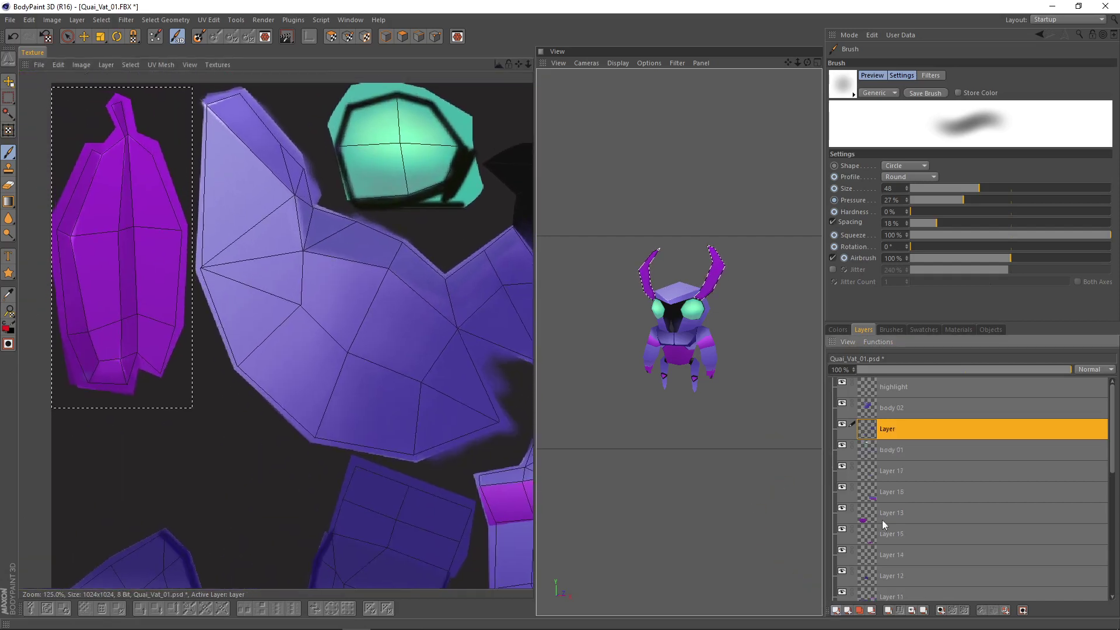
{"action": "mouse_move", "coordinate": [923, 382]}
{"action": "left_mouse_down"}
{"action": "mouse_move", "coordinate": [909, 375]}
{"action": "mouse_move", "coordinate": [885, 401]}
{"action": "left_mouse_up"}
{"action": "double_click", "coordinate": [894, 409]}
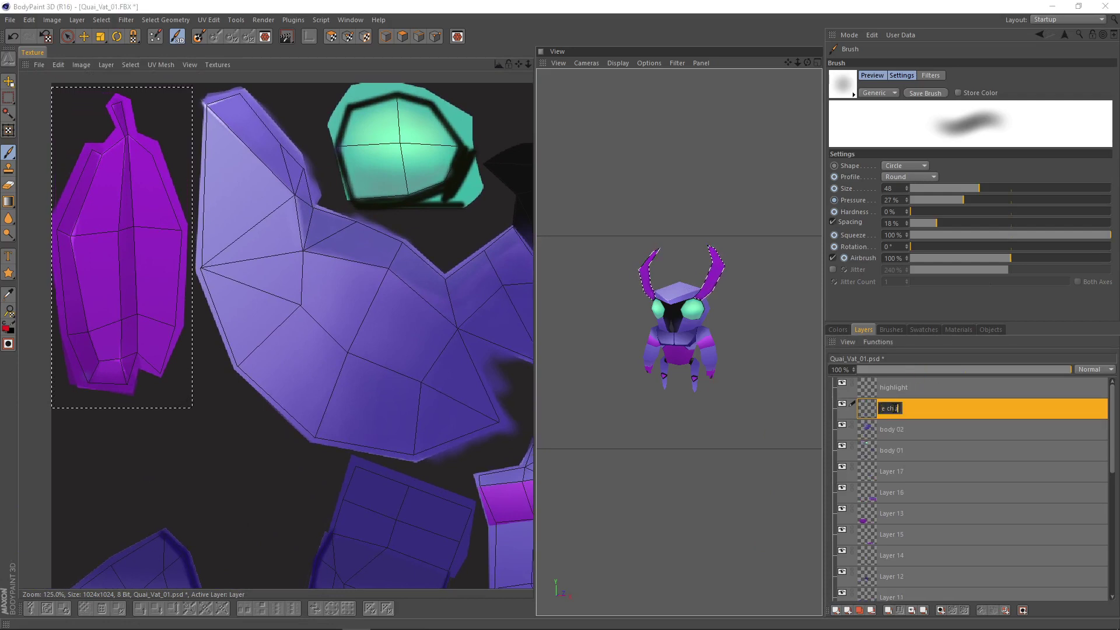
{"action": "type", "text": "ve chuot"}
{"action": "key", "text": "Return"}
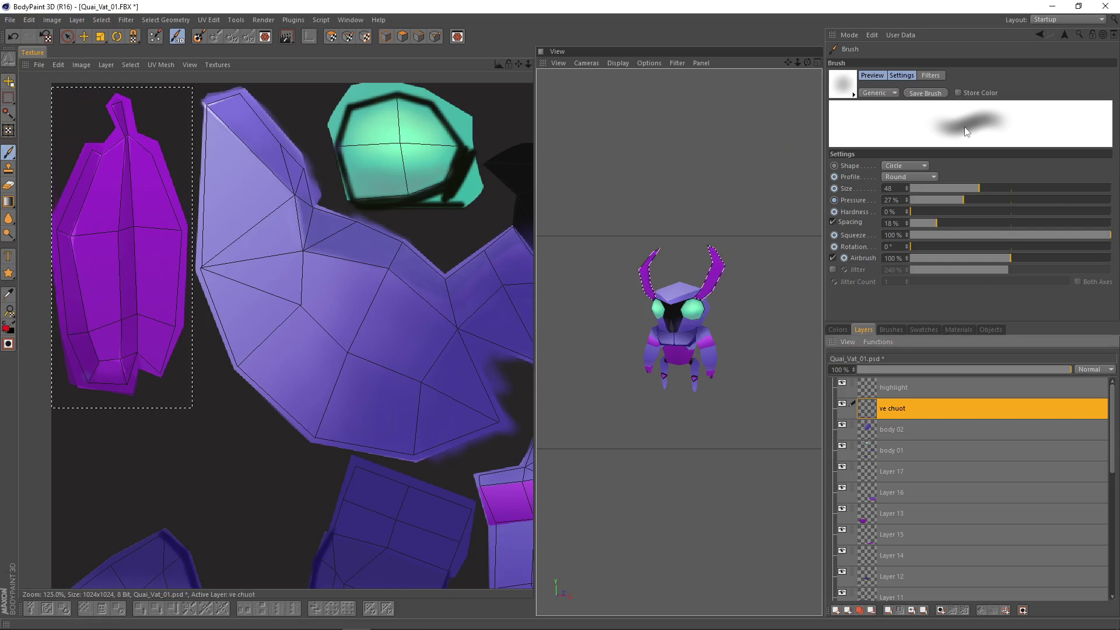
- Set the paint color to bright yellow (RGB 249, 217, 37) for the horn
{"action": "scroll", "coordinate": [120, 200], "scroll_direction": "up", "scroll_amount": 5}
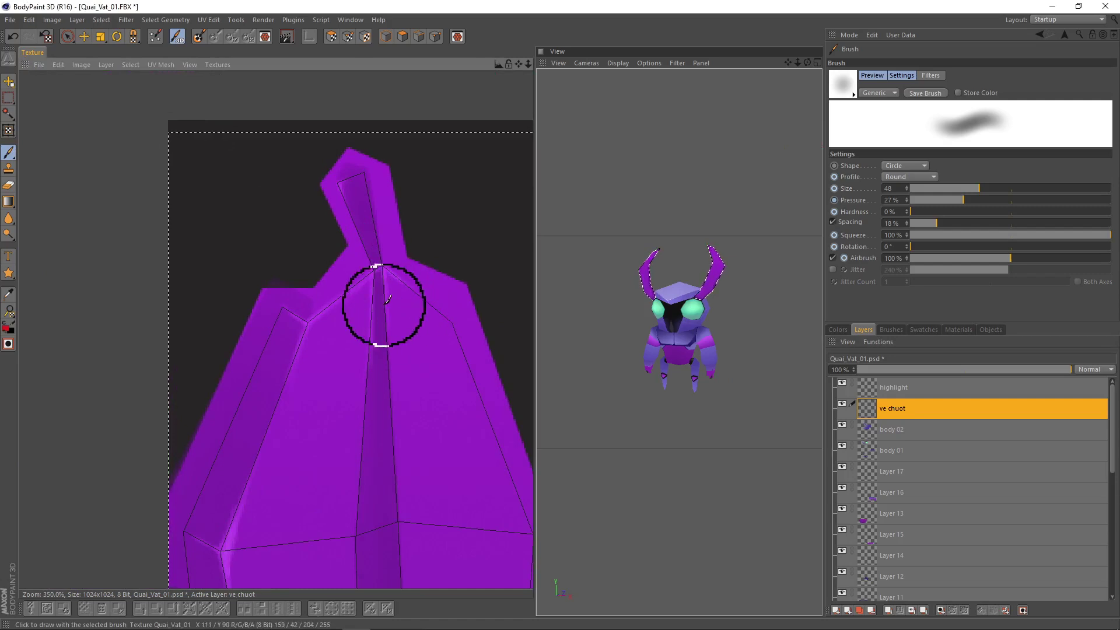
{"action": "left_click", "coordinate": [839, 330]}
{"action": "left_click", "coordinate": [916, 416]}
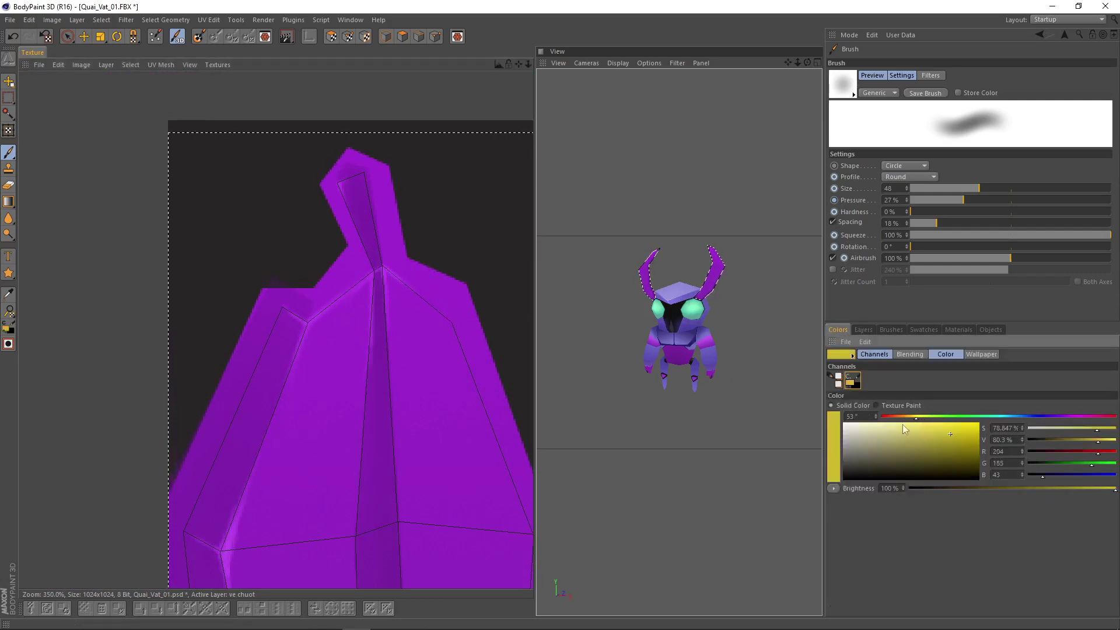
{"action": "left_click", "coordinate": [973, 429]}
{"action": "left_click", "coordinate": [912, 416]}
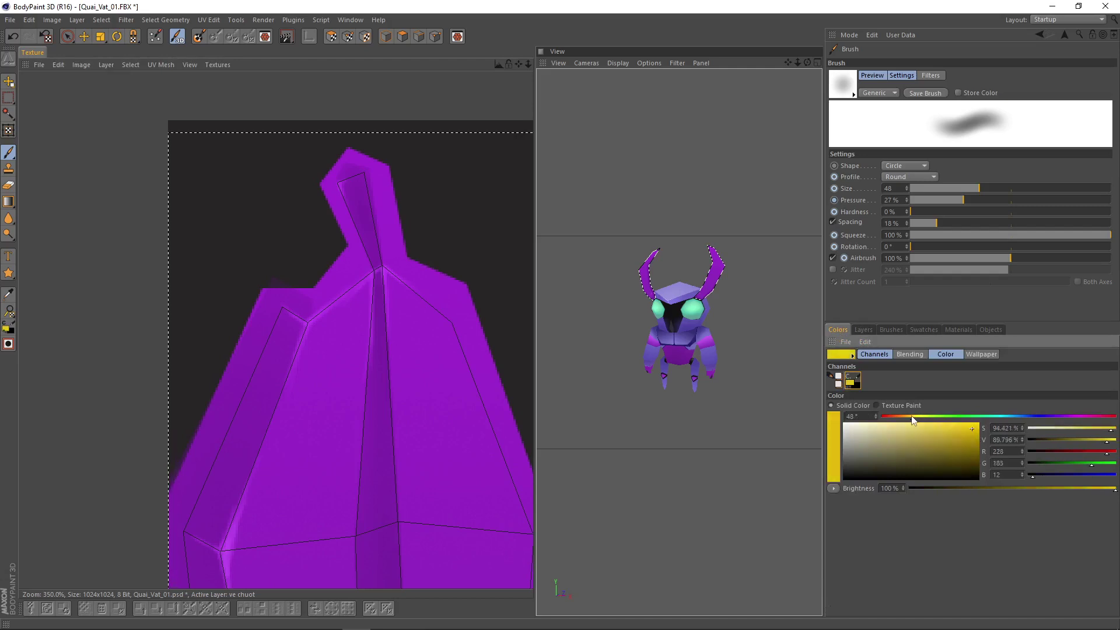
{"action": "left_click", "coordinate": [959, 424]}
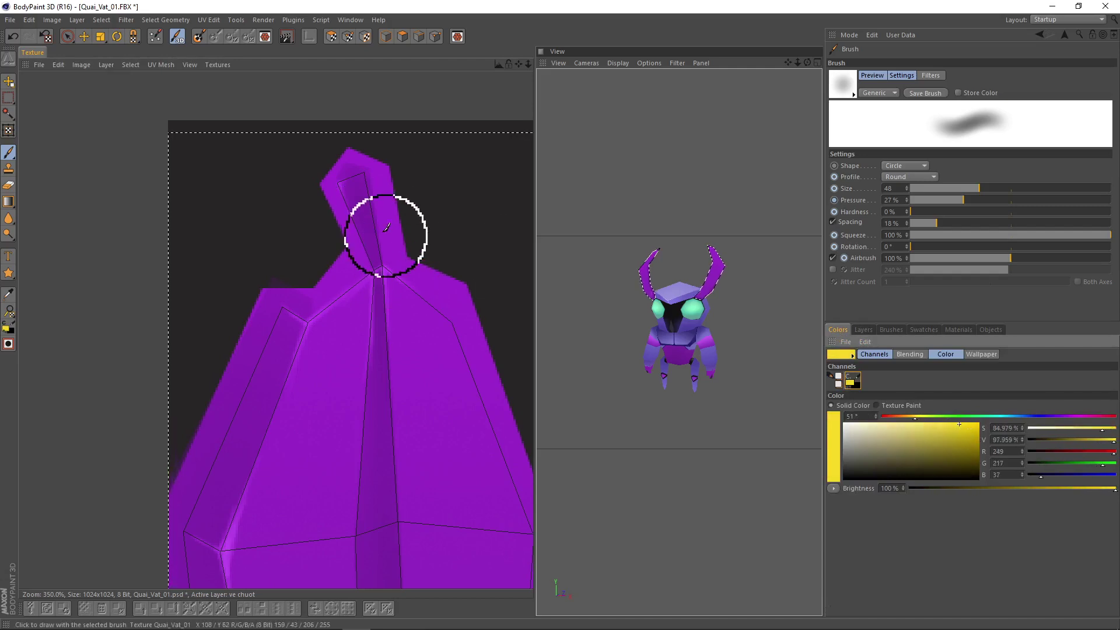
- Try soft yellow brush strokes over the narrow tip of the horn island, and reduce the brush size to 14
{"action": "mouse_move", "coordinate": [363, 202]}
{"action": "left_mouse_down"}
{"action": "mouse_move", "coordinate": [372, 275]}
{"action": "mouse_move", "coordinate": [398, 267]}
{"action": "mouse_move", "coordinate": [363, 210]}
{"action": "mouse_move", "coordinate": [382, 282]}
{"action": "mouse_move", "coordinate": [461, 332]}
{"action": "left_mouse_up"}
{"action": "left_click", "coordinate": [946, 189]}
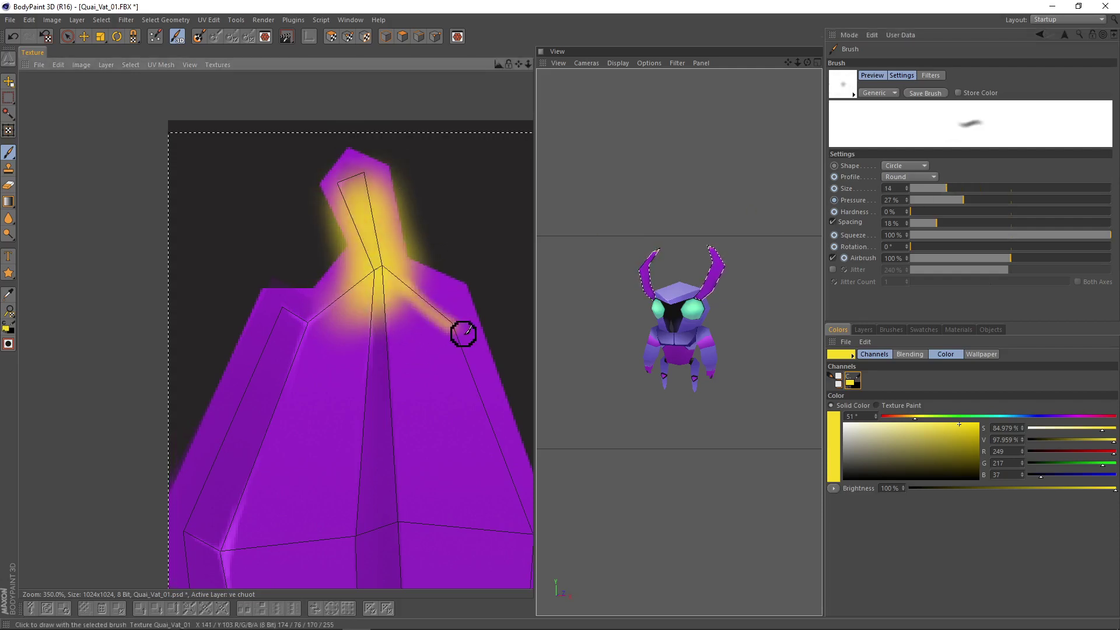
- Undo the yellow brush strokes on the horn island
{"action": "key", "text": "ctrl+z"}
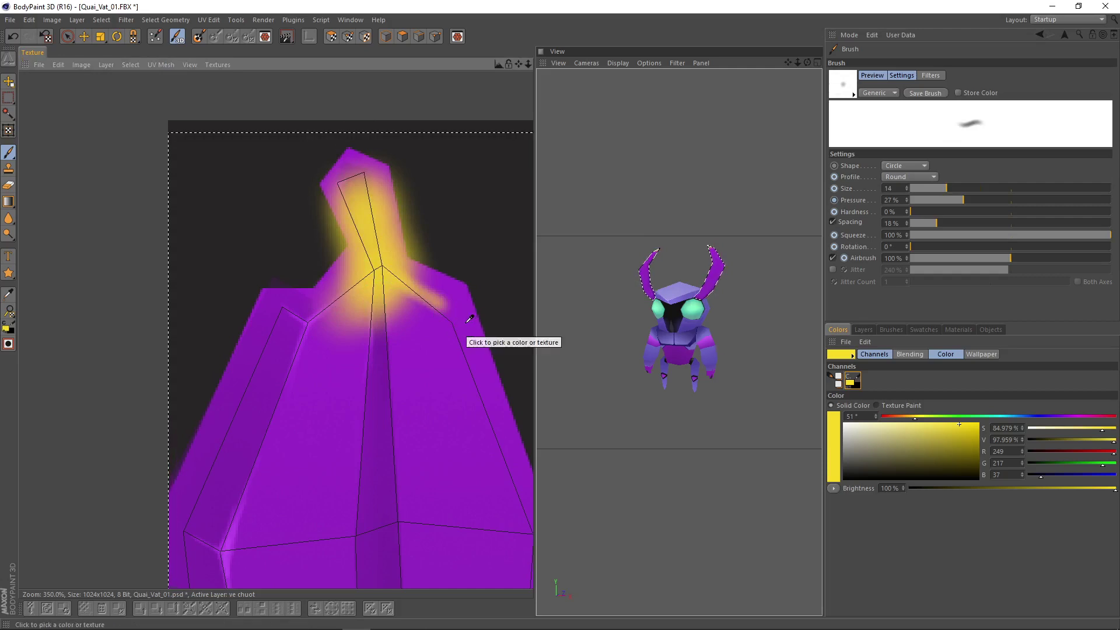
{"action": "scroll", "coordinate": [439, 301], "scroll_direction": "down", "scroll_amount": 2}
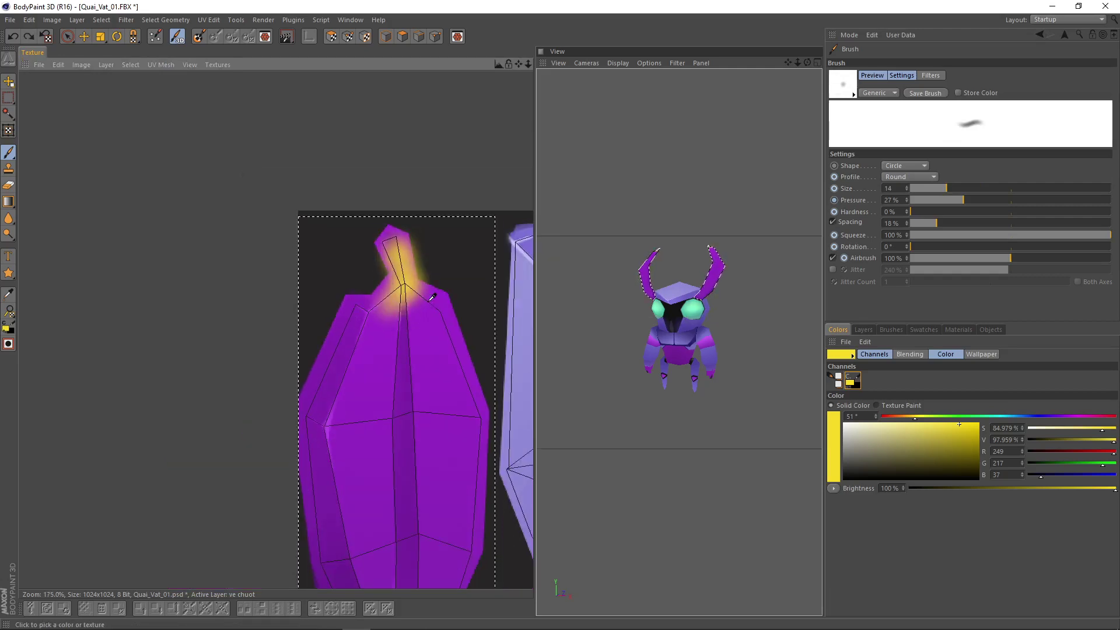
{"action": "key", "text": "ctrl+z"}
{"action": "key", "text": "ctrl+z"}
{"action": "key", "text": "ctrl+z"}
{"action": "key", "text": "ctrl+z"}
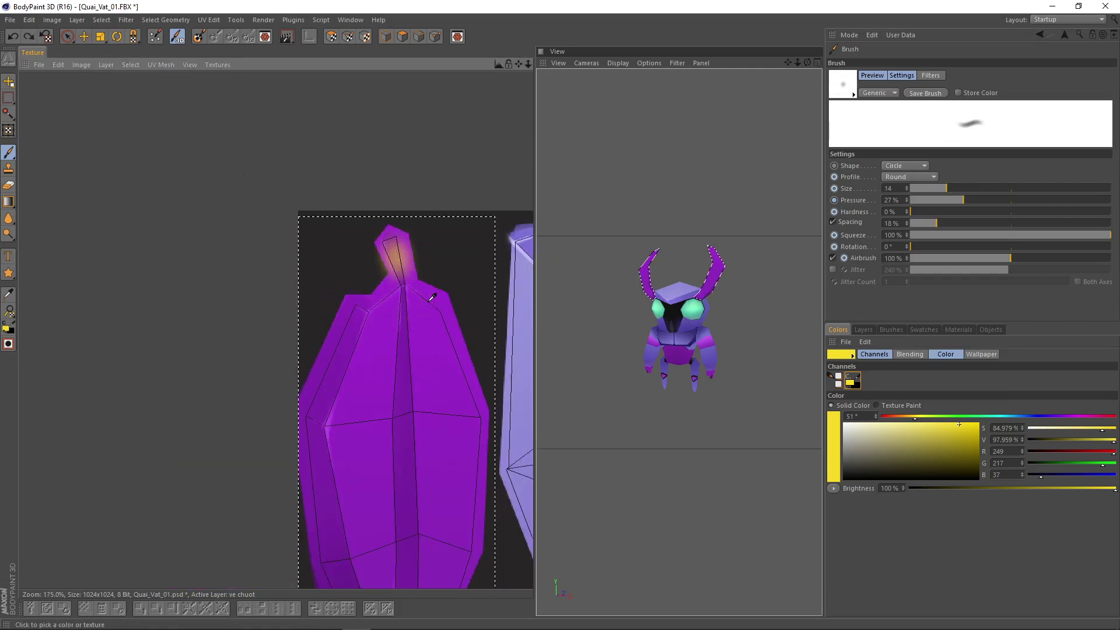
- Examine the painted UV islands across the texture map and the textured character from several angles
{"action": "middle_click_drag", "start_coordinate": [449, 325], "coordinate": [327, 236]}
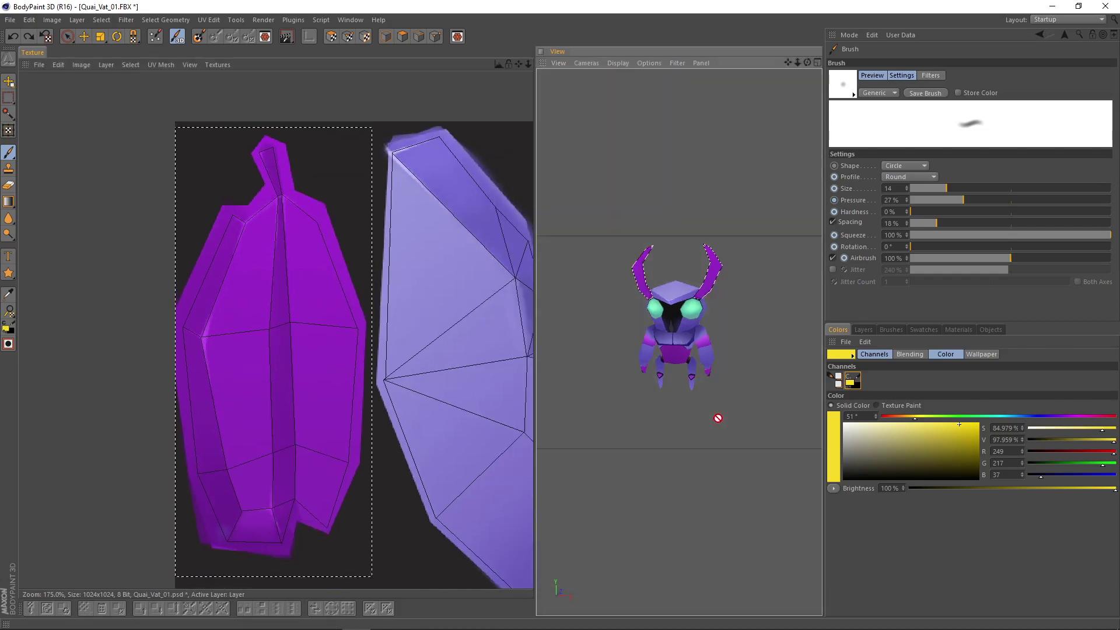
{"action": "middle_click_drag", "start_coordinate": [505, 497], "coordinate": [367, 407], "text": "alt"}
{"action": "scroll", "coordinate": [368, 408], "scroll_direction": "down", "scroll_amount": 2}
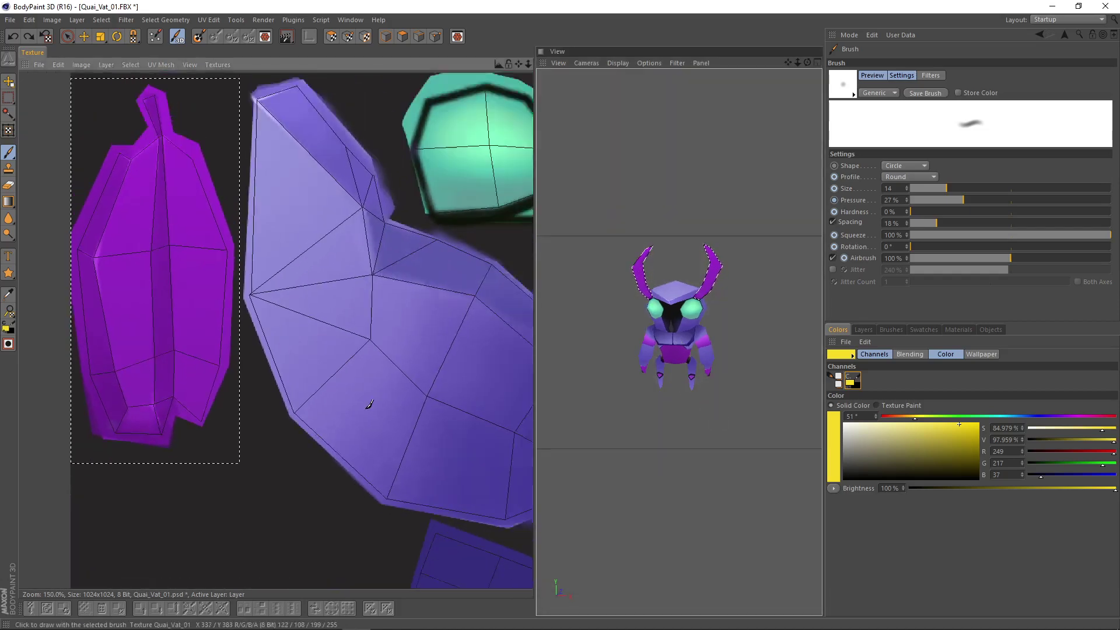
{"action": "middle_click_drag", "start_coordinate": [459, 425], "coordinate": [282, 398], "text": "alt"}
{"action": "middle_click_drag", "start_coordinate": [145, 185], "coordinate": [207, 213], "text": "alt"}
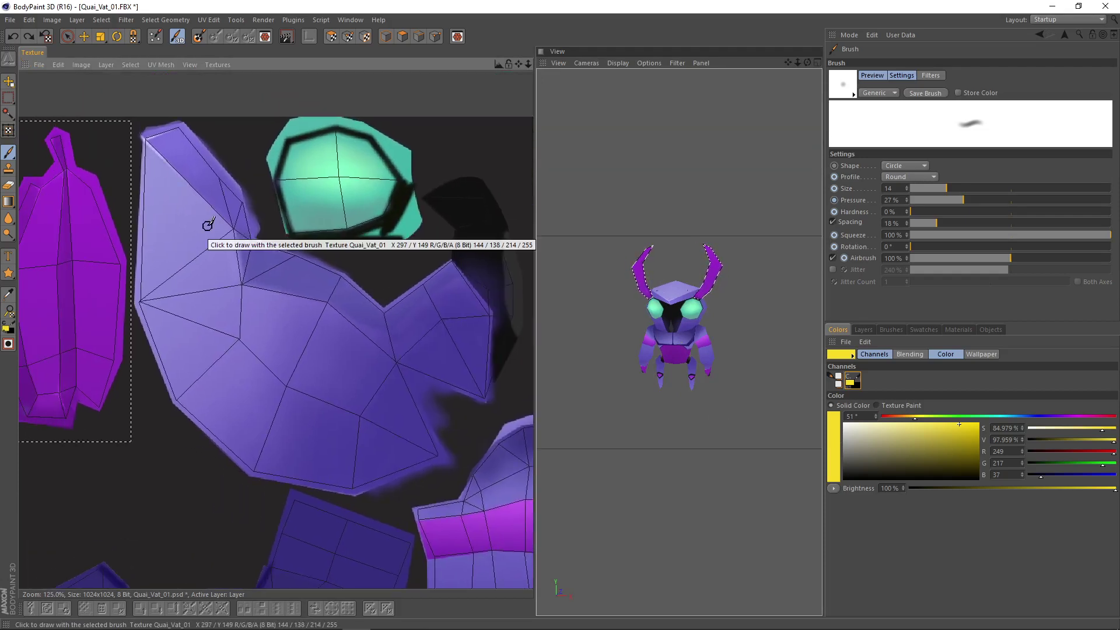
{"action": "scroll", "coordinate": [207, 226], "scroll_direction": "down", "scroll_amount": 3}
{"action": "scroll", "coordinate": [632, 355], "scroll_direction": "down", "scroll_amount": 1}
{"action": "scroll", "coordinate": [669, 342], "scroll_direction": "up", "scroll_amount": 6}
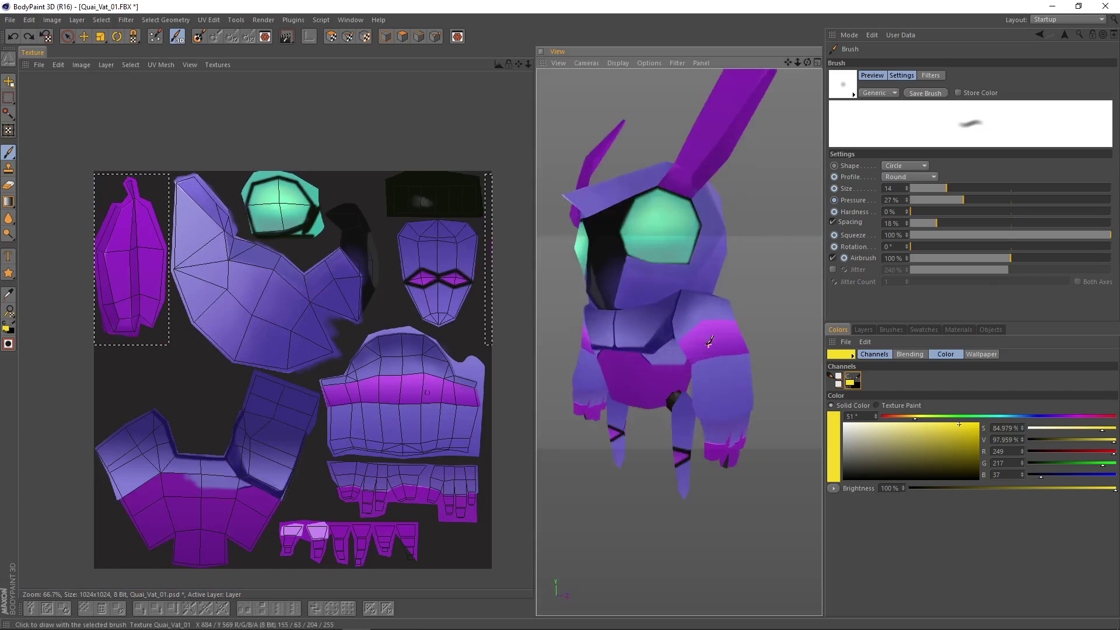
{"action": "scroll", "coordinate": [670, 340], "scroll_direction": "down", "scroll_amount": 7}
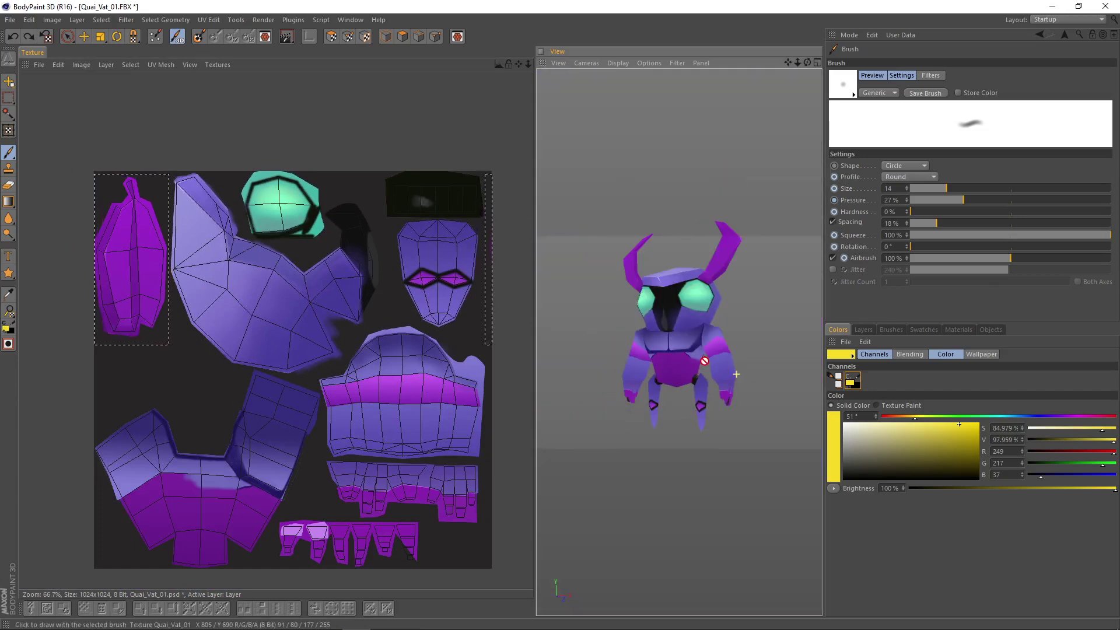
{"action": "left_click_drag", "start_coordinate": [685, 348], "coordinate": [704, 365], "text": "alt"}
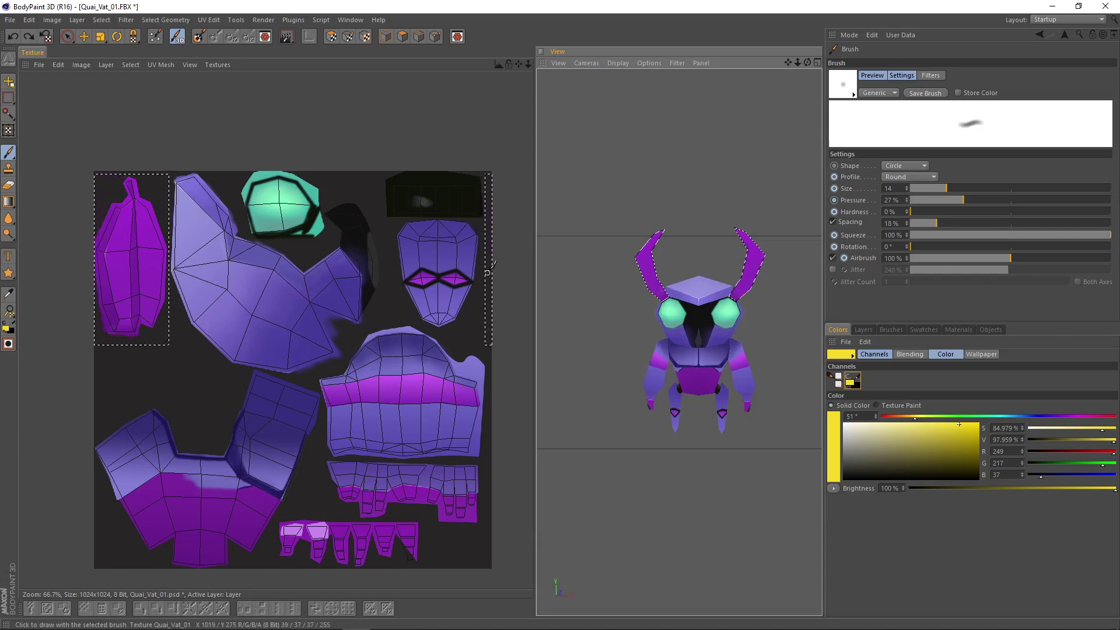
{"action": "middle_click_drag", "start_coordinate": [498, 320], "coordinate": [456, 253], "text": "alt"}
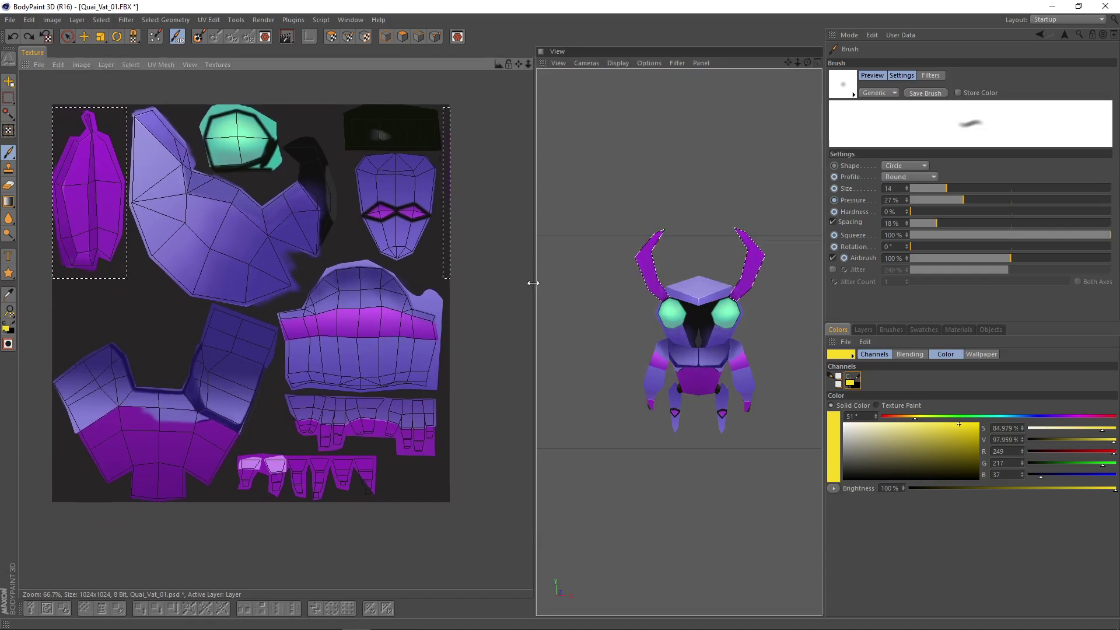
{"action": "left_click_drag", "start_coordinate": [533, 280], "coordinate": [514, 280]}
{"action": "left_click_drag", "start_coordinate": [607, 320], "coordinate": [668, 319], "text": "alt"}
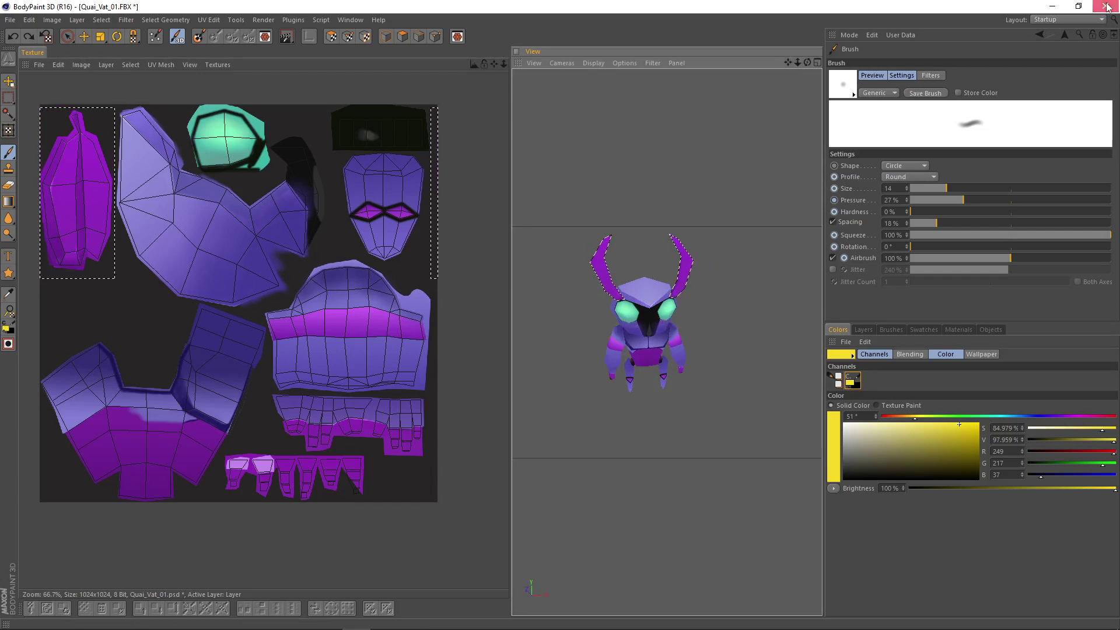
{"action": "mouse_move", "coordinate": [402, 629]}
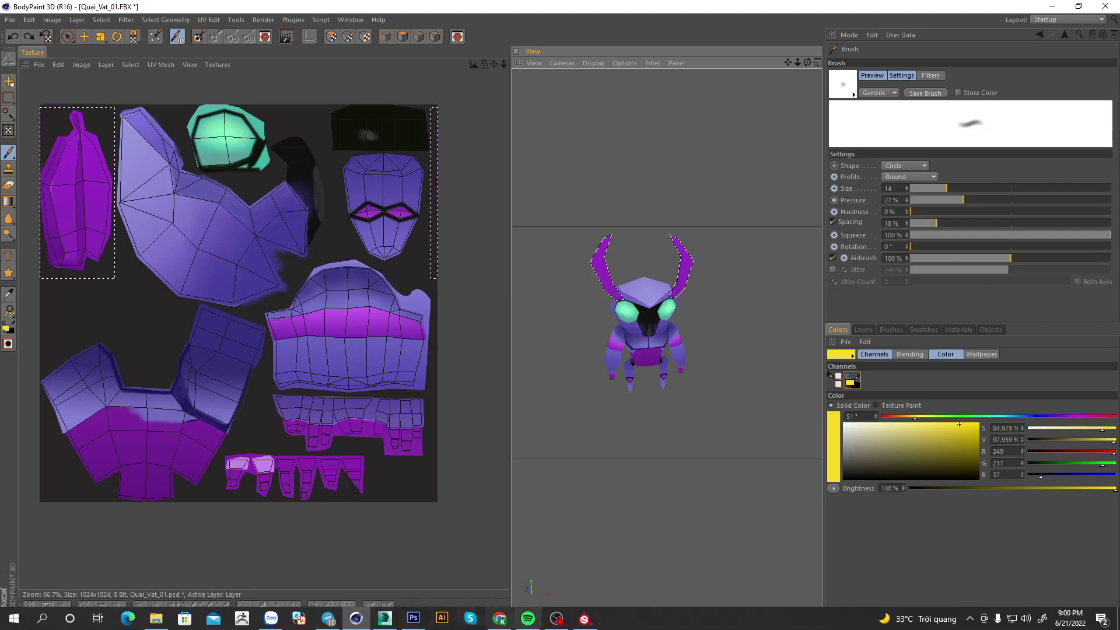
{"action": "left_click", "coordinate": [555, 619]}
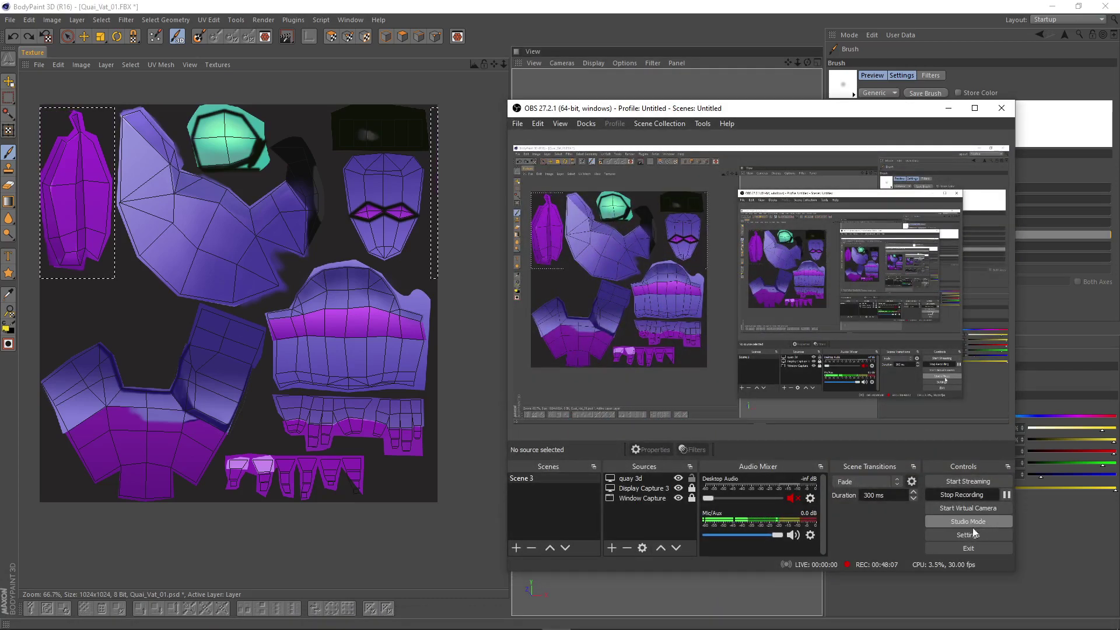